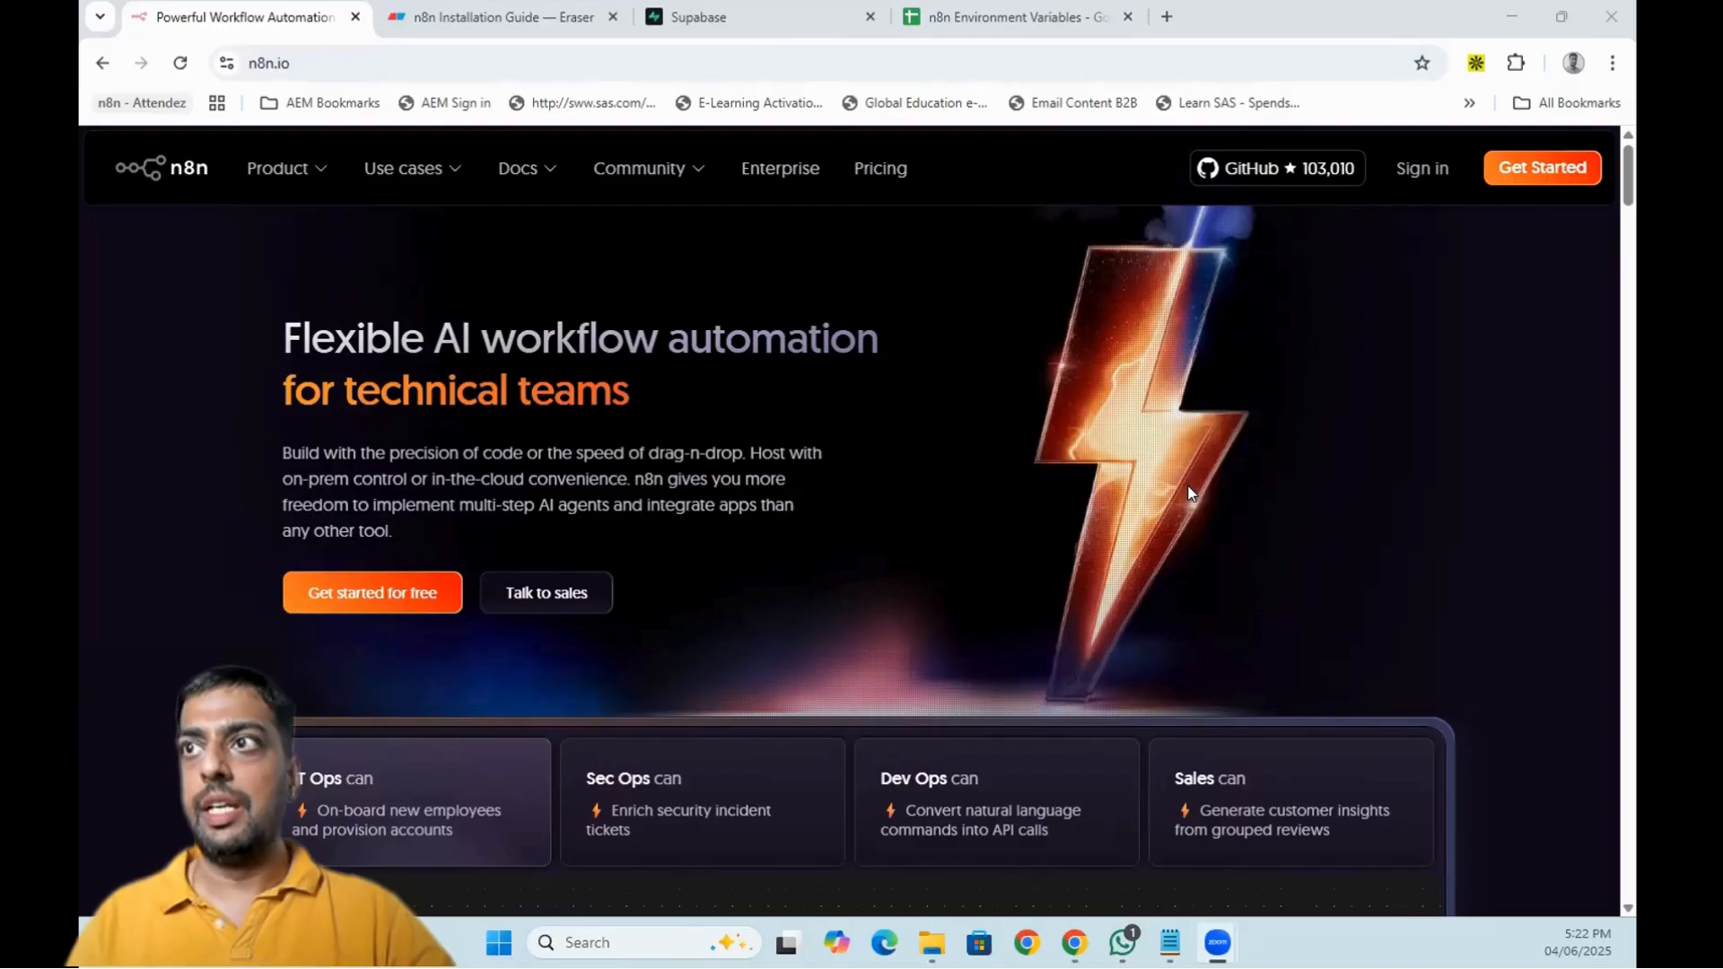
- Open the n8n Plans and Pricing page from the top navigation
click(869, 169)
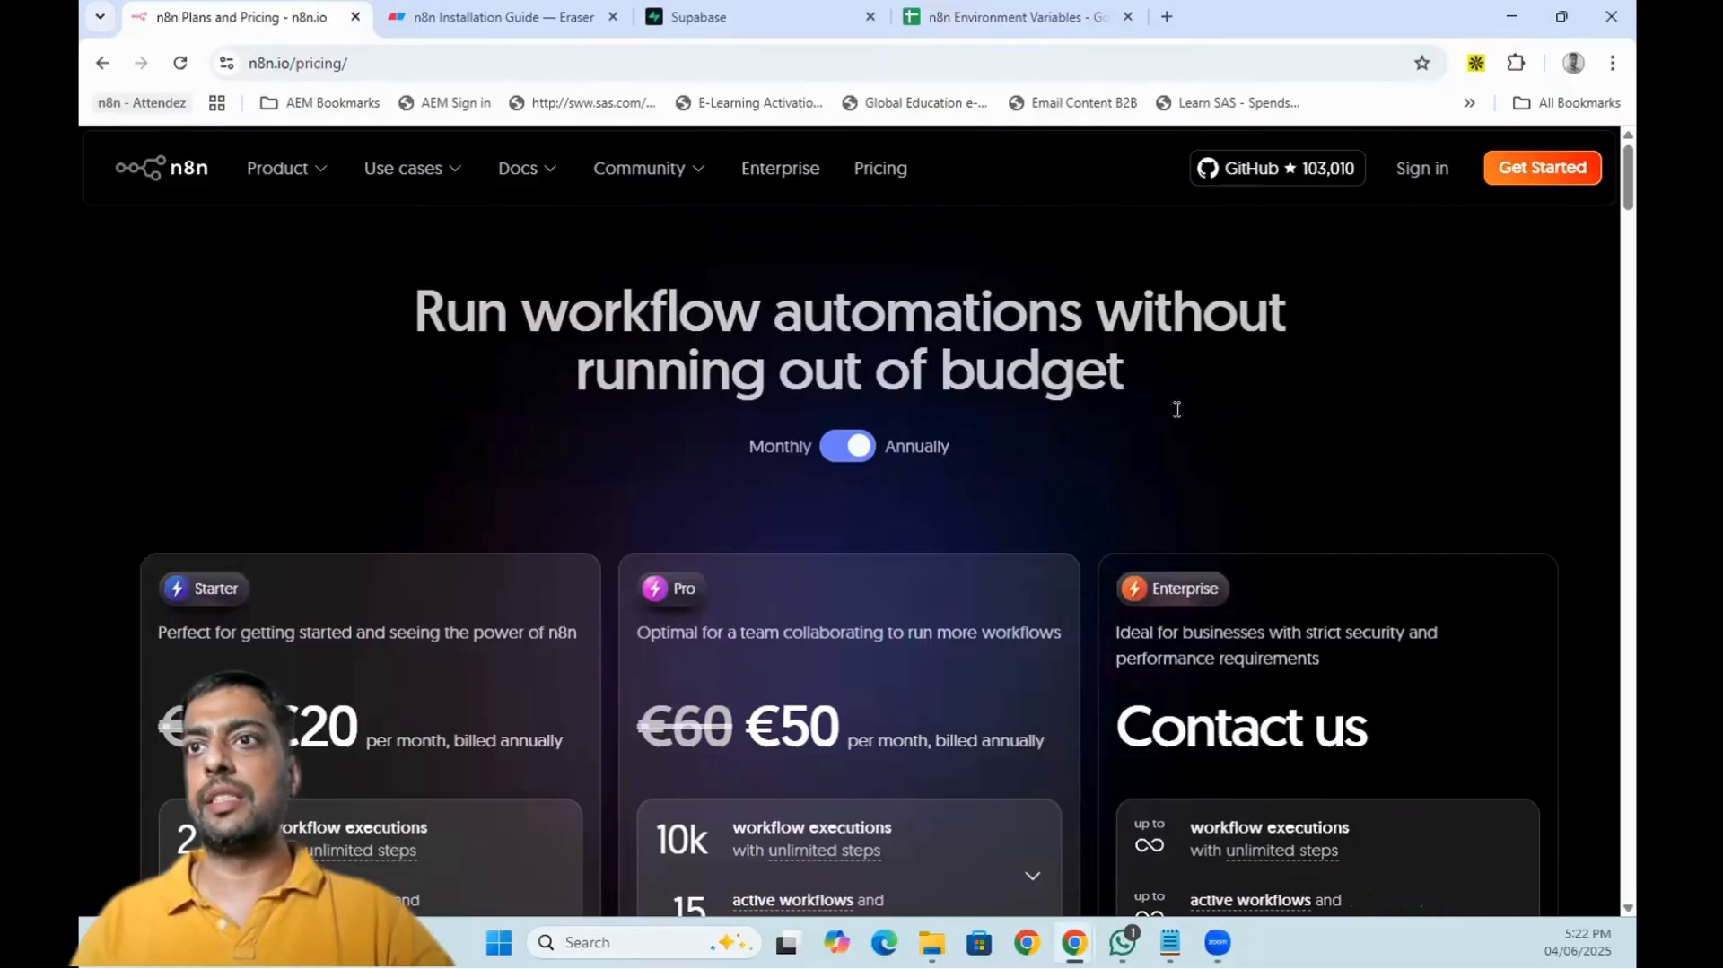
- Switch the n8n plan prices from annual to monthly billing
scroll(1175, 433, down, 5)
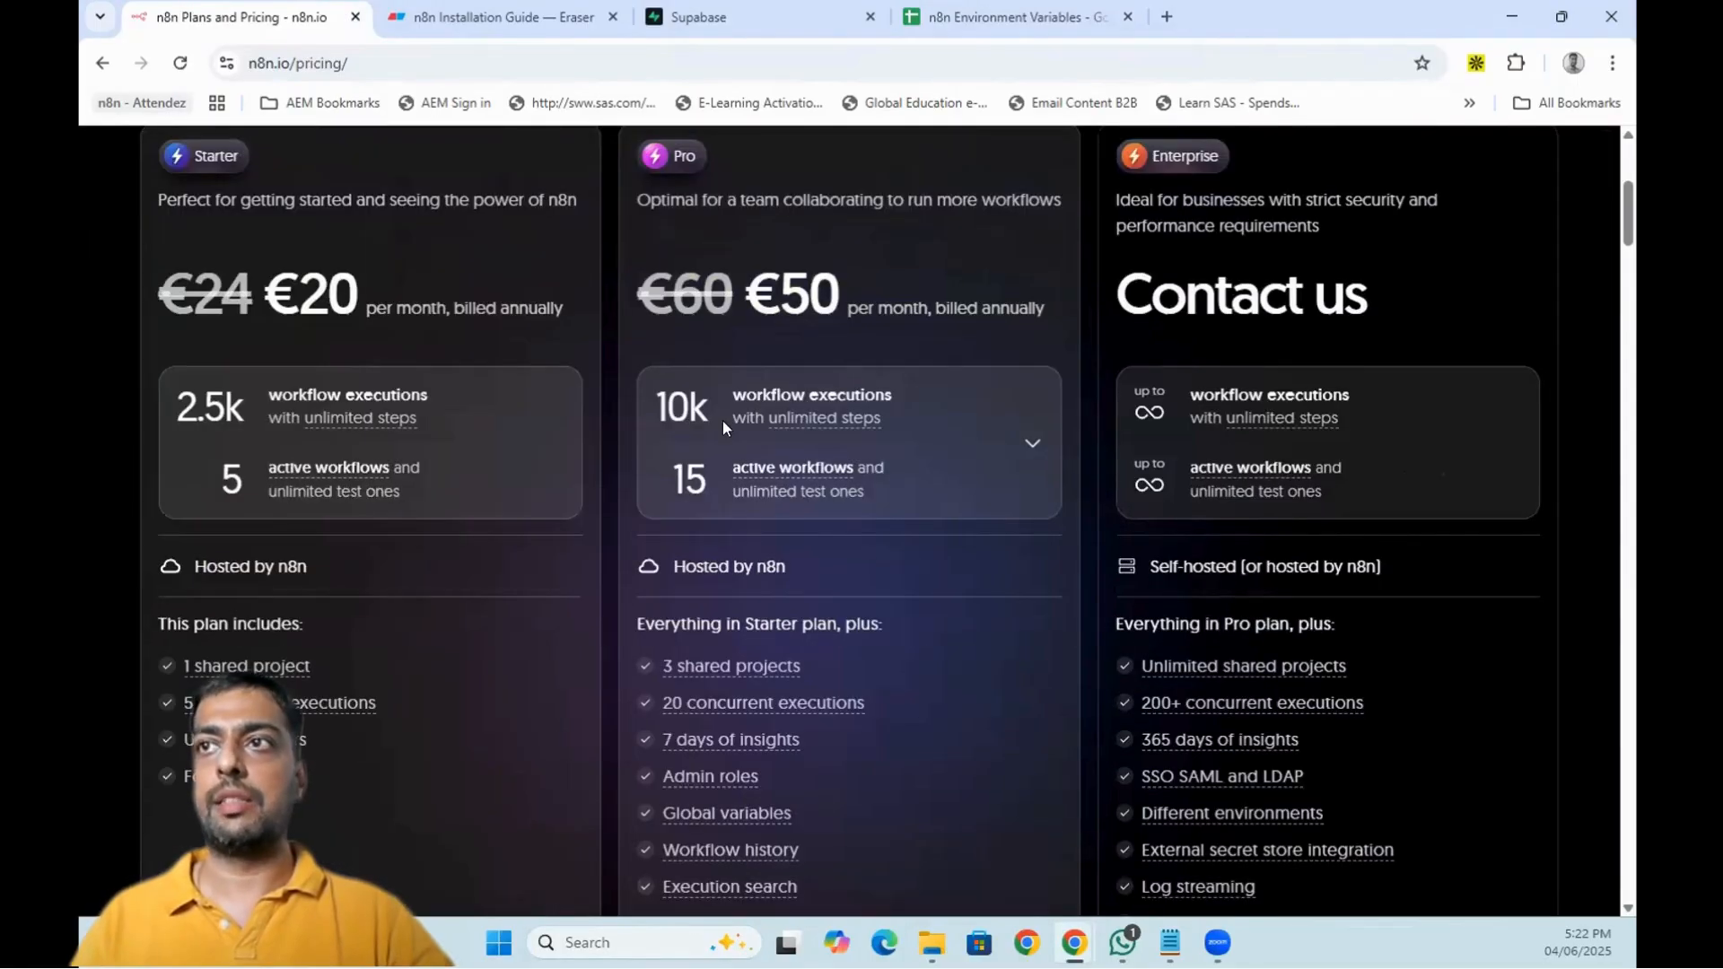
scroll(833, 457, up, 5)
click(833, 457)
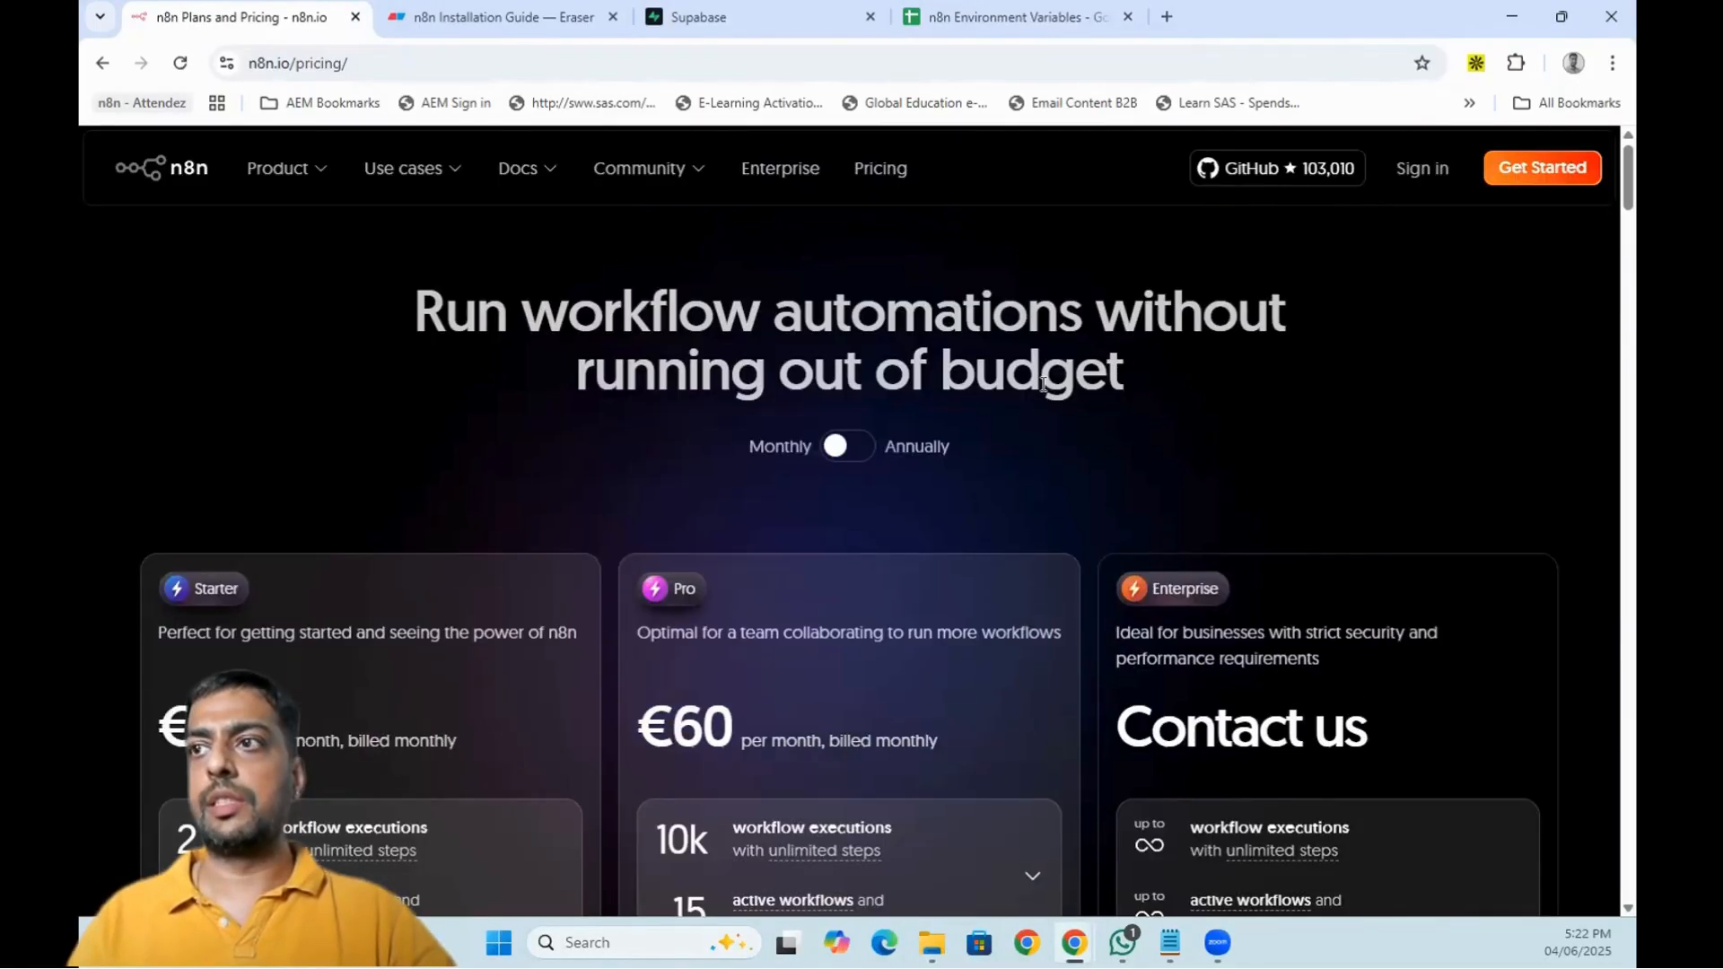
scroll(1058, 357, down, 7)
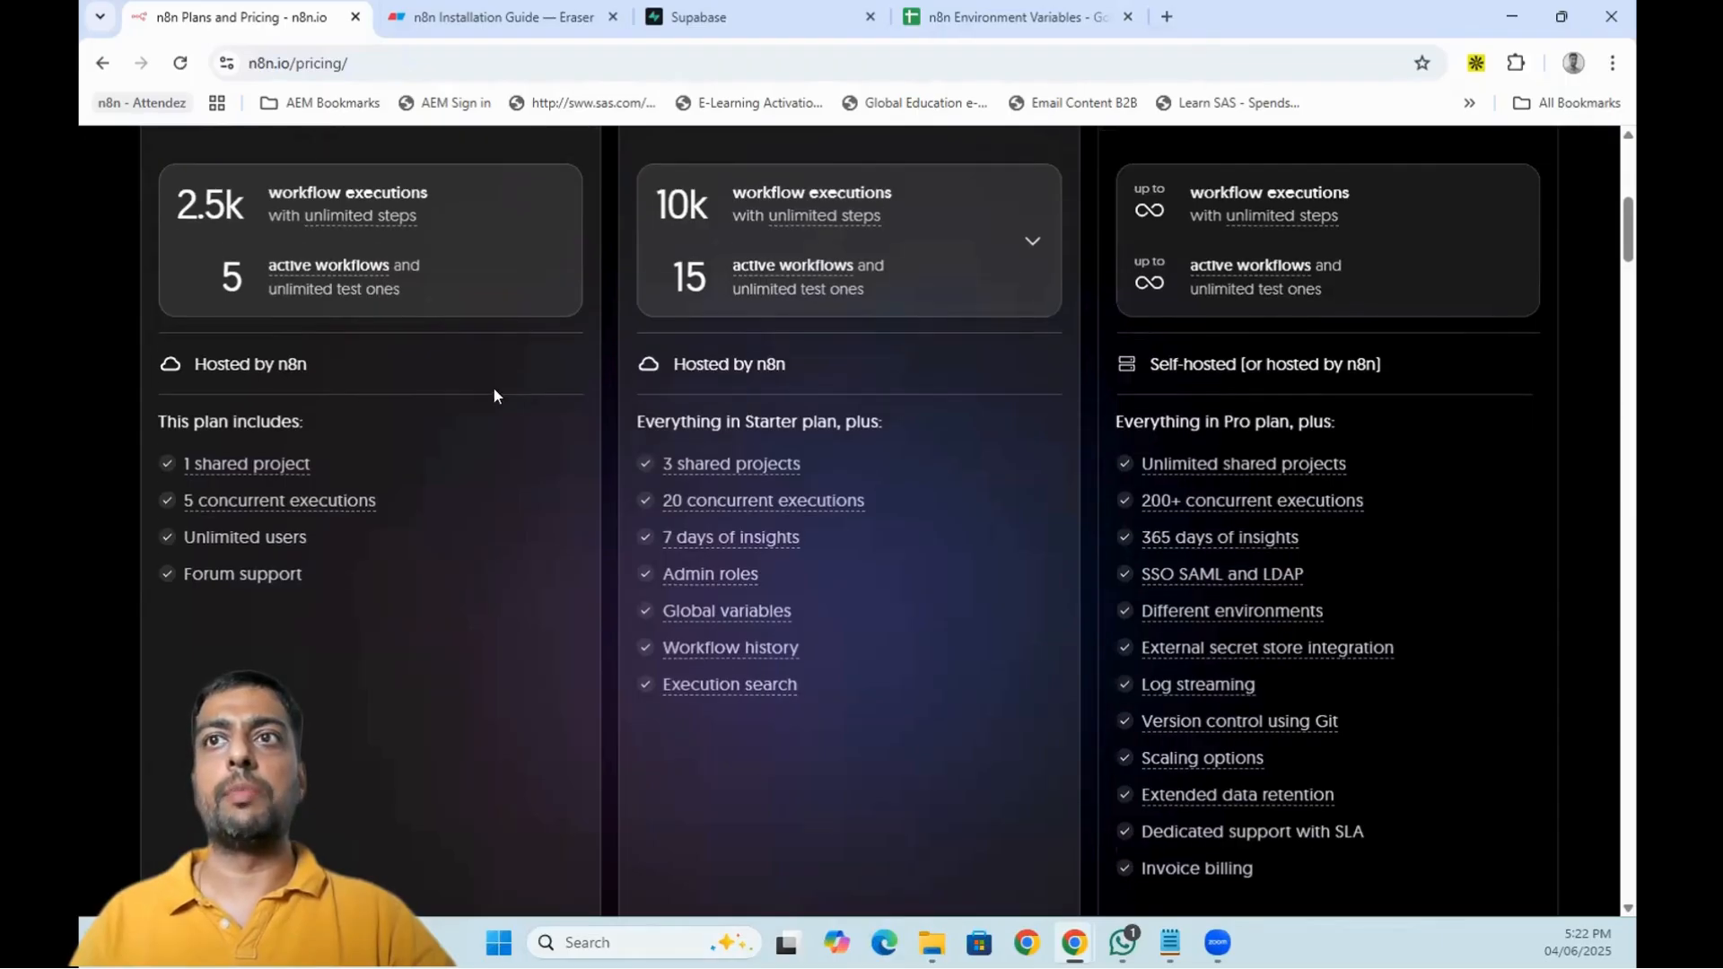
scroll(196, 296, up, 2)
- Highlight the Starter €24 and Pro €60 monthly prices, then scroll to 'Looking for something else?'
double_click(231, 289)
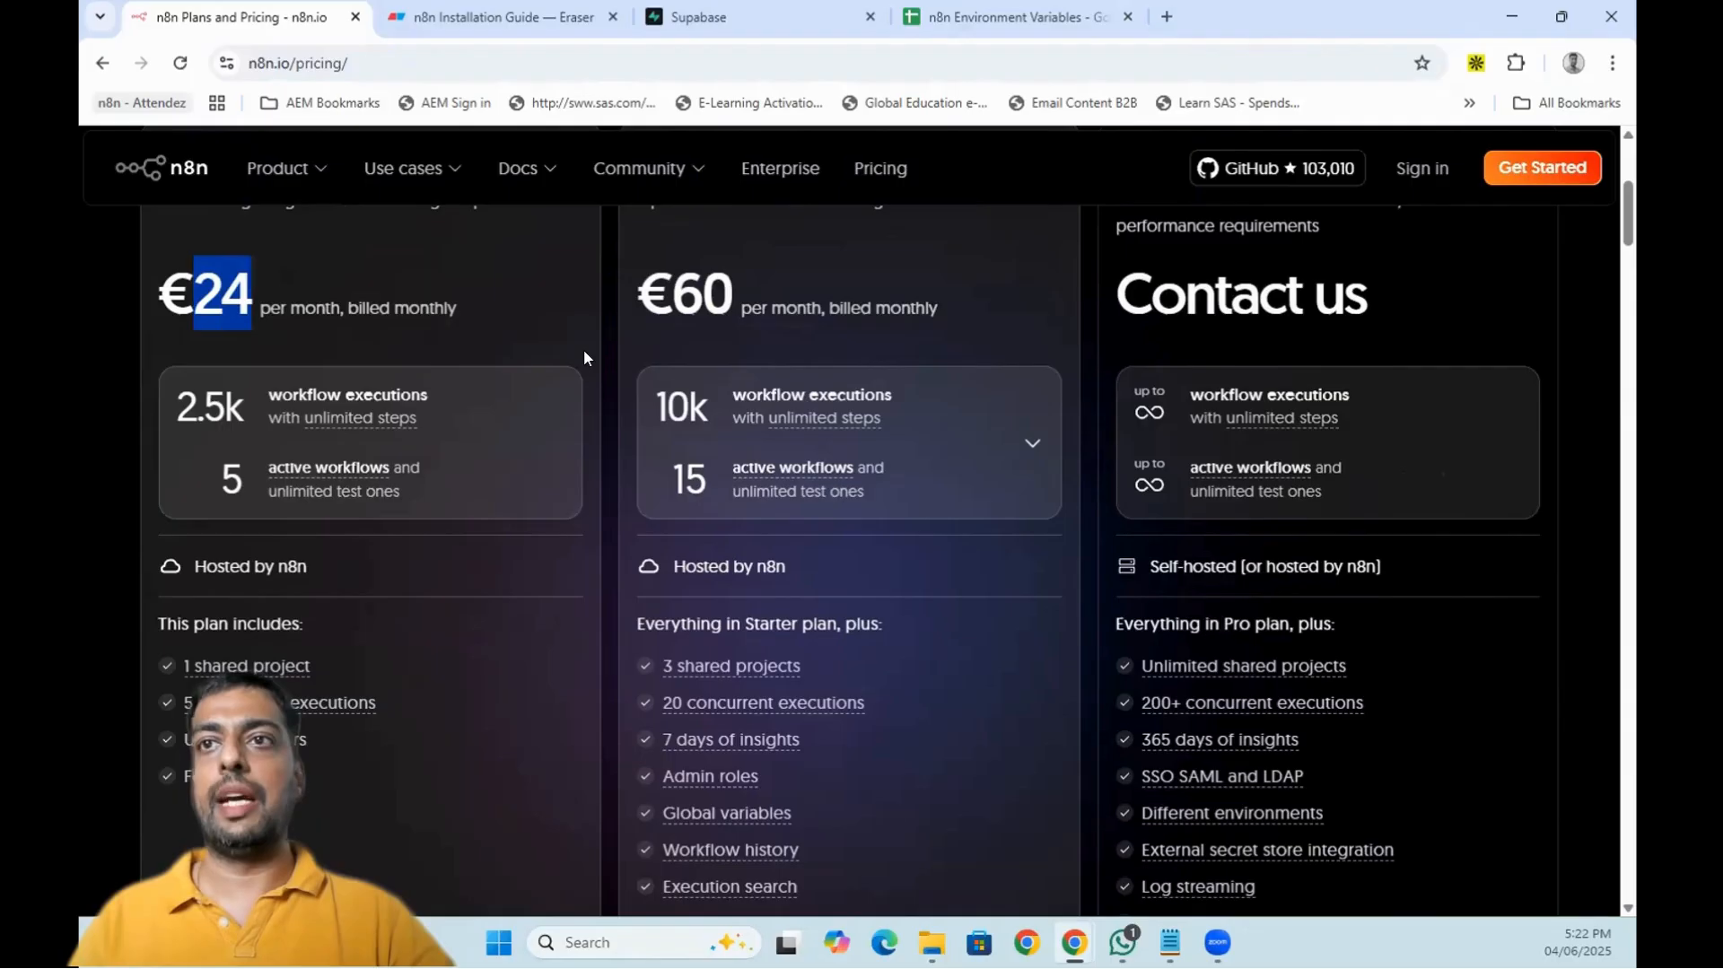
scroll(583, 348, down, 3)
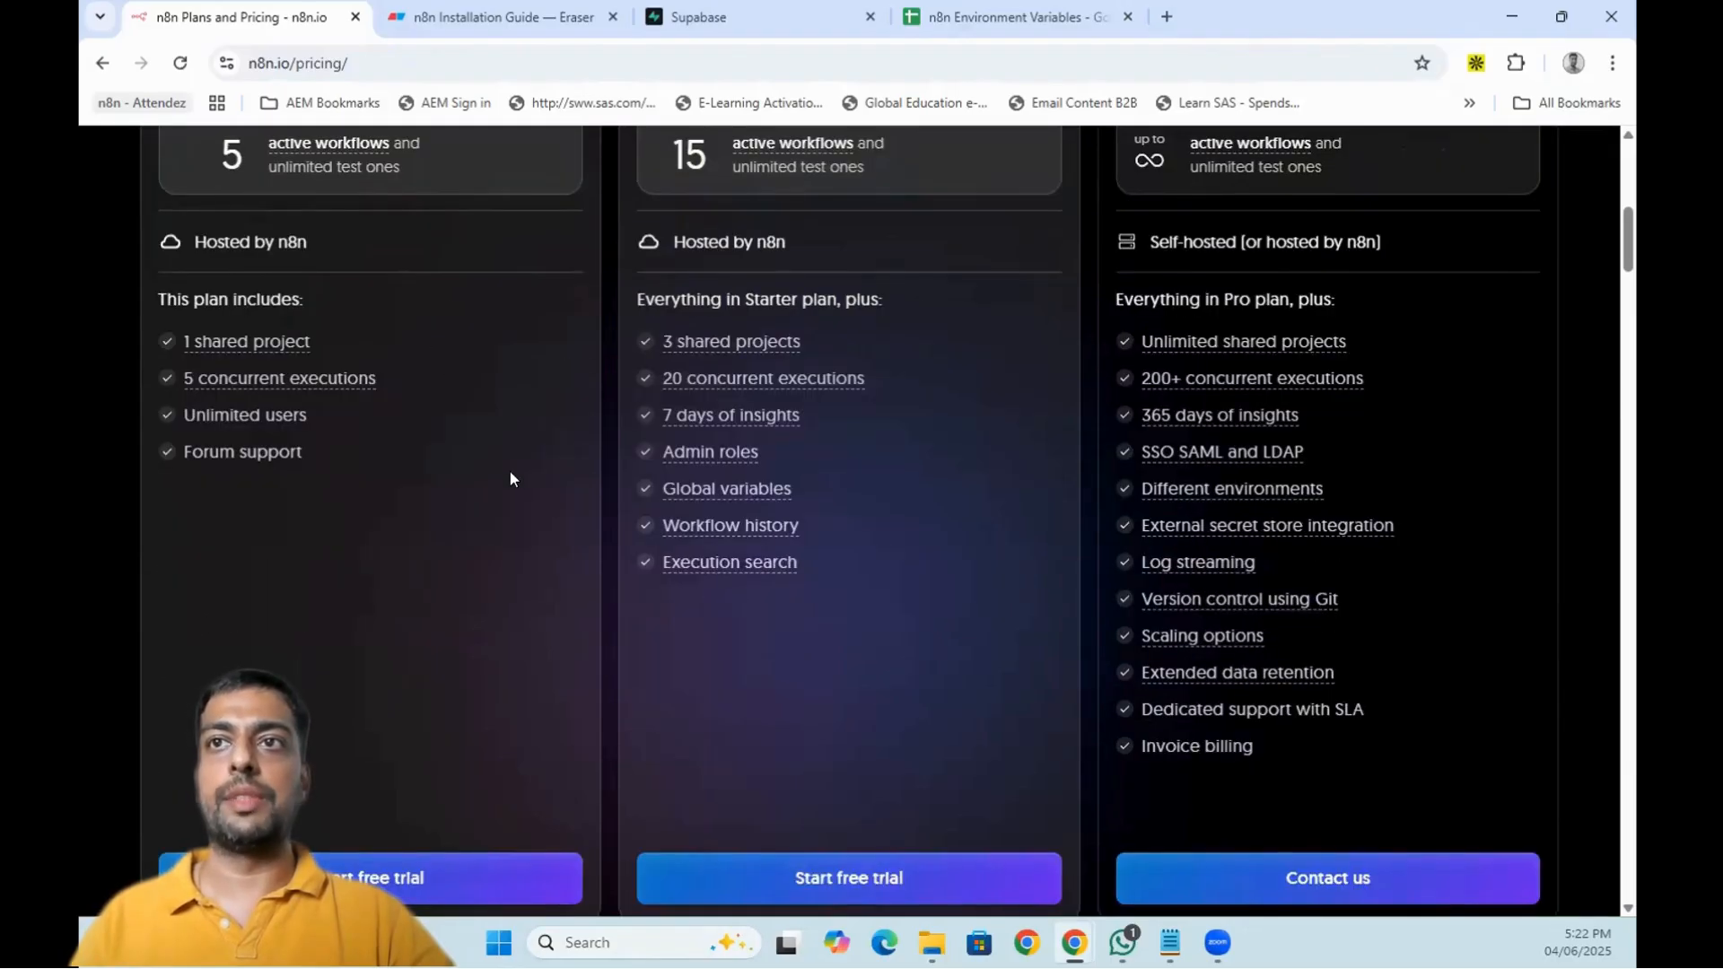
scroll(495, 538, up, 2)
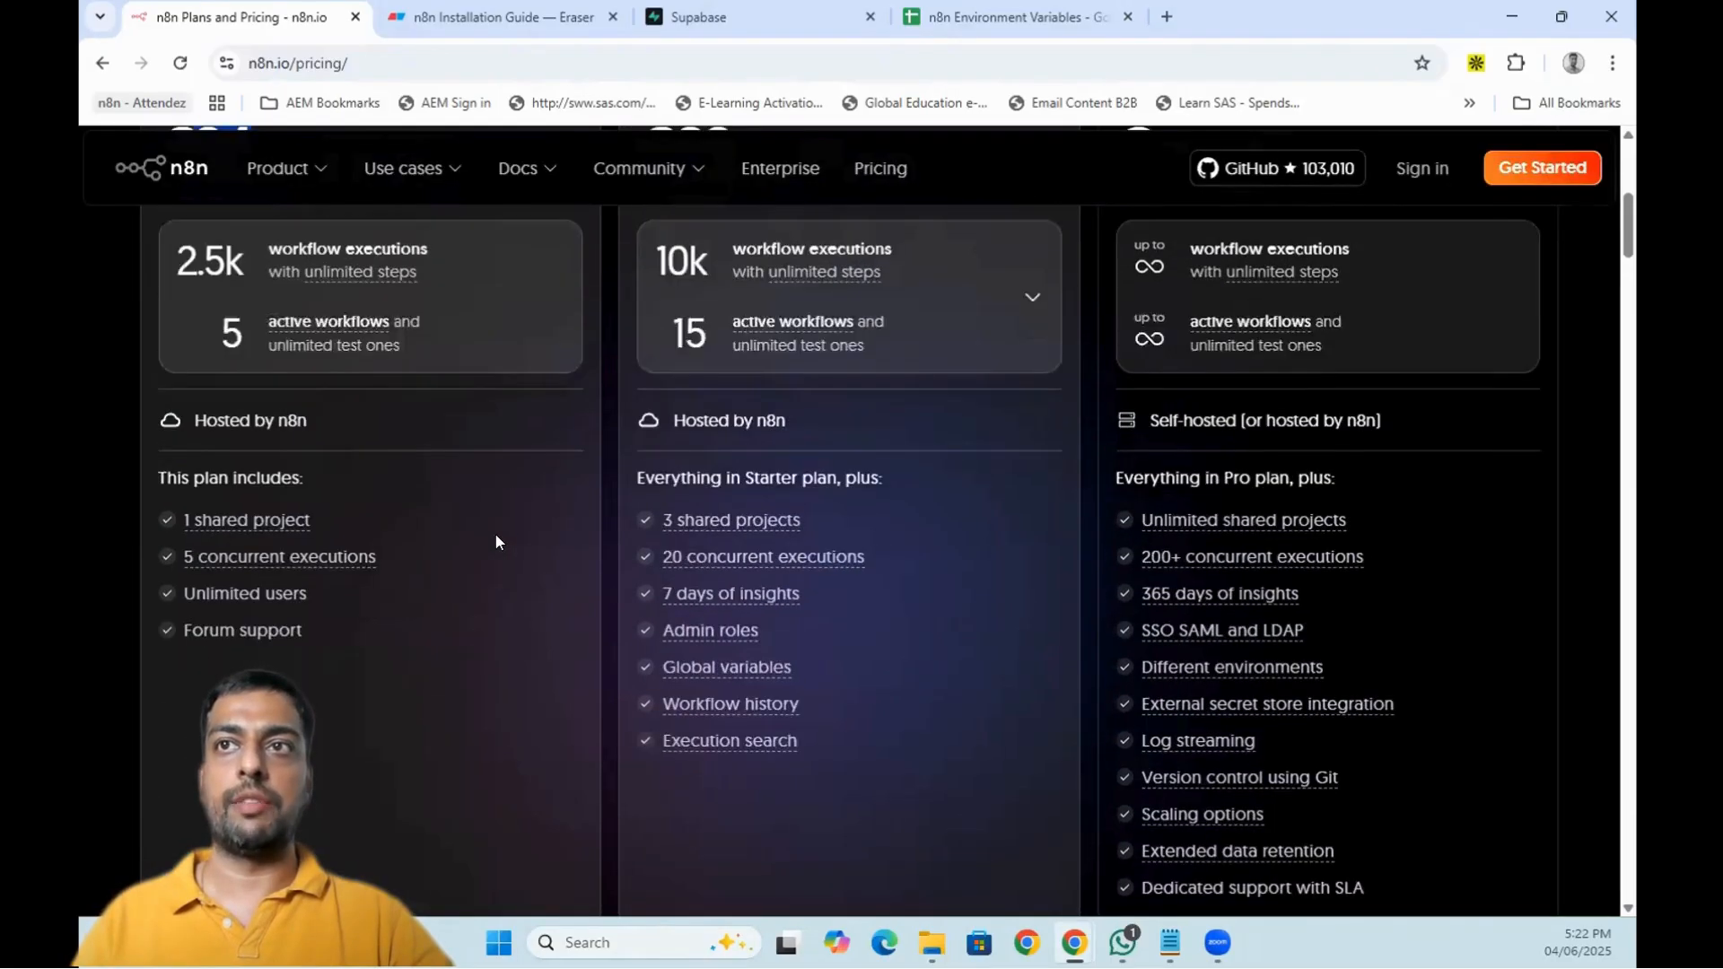
scroll(492, 536, up, 3)
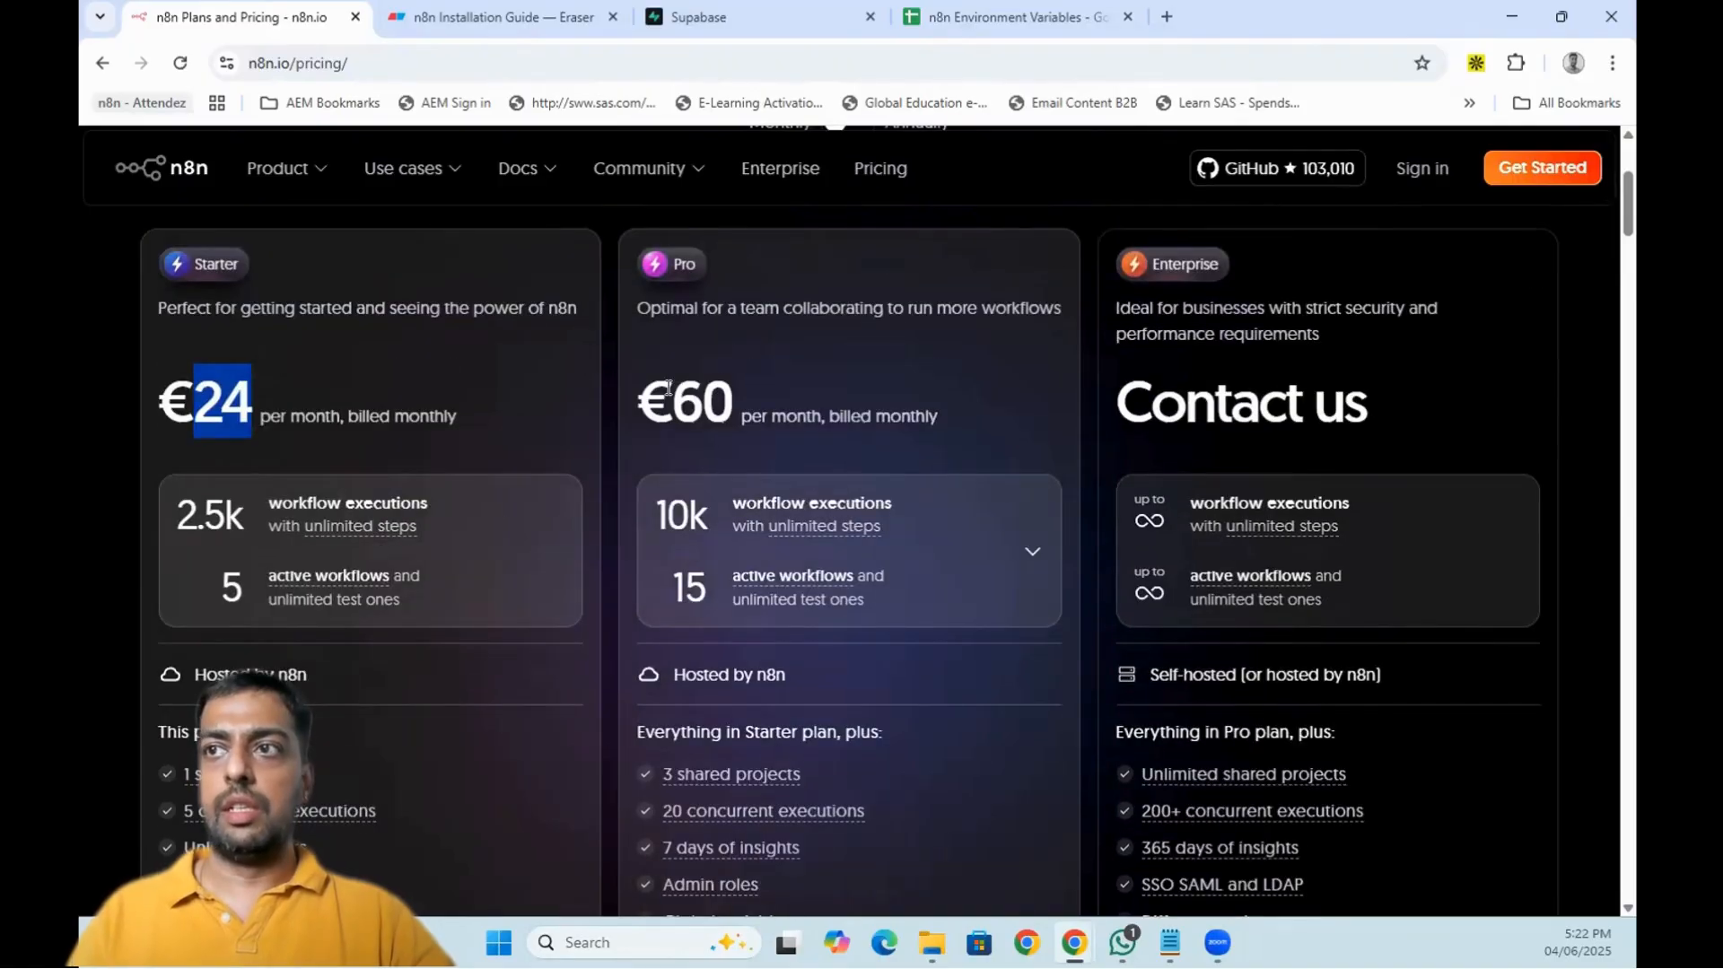
drag(669, 388, 747, 386)
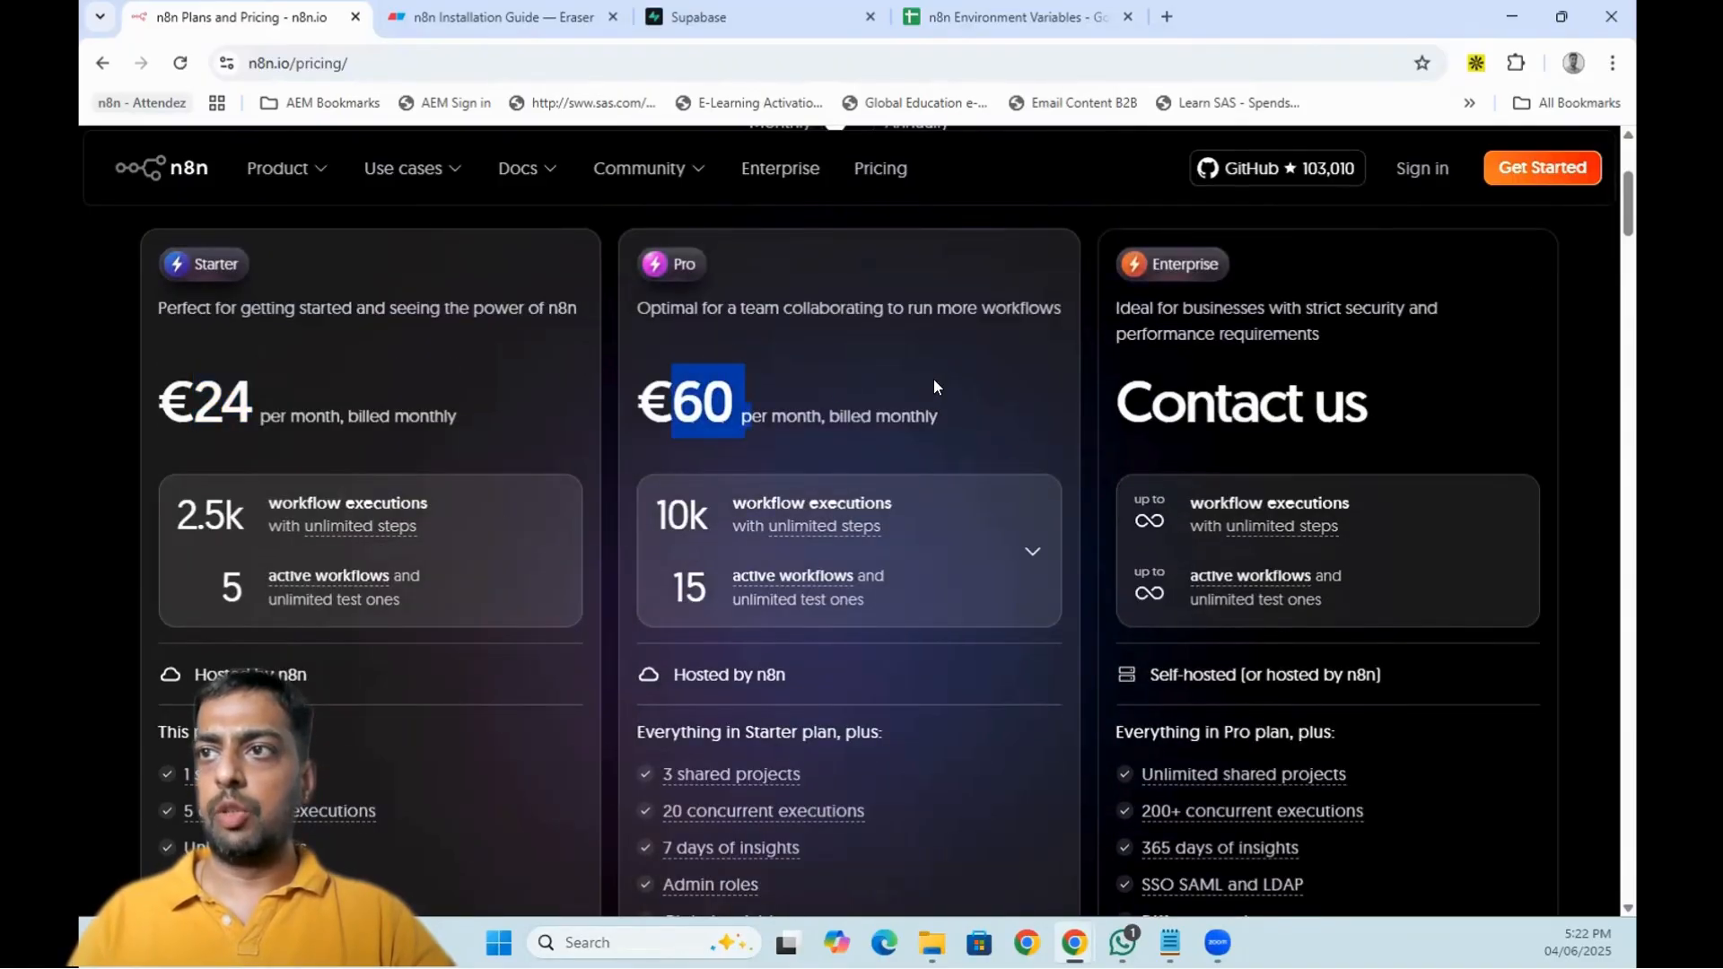
scroll(942, 387, down, 10)
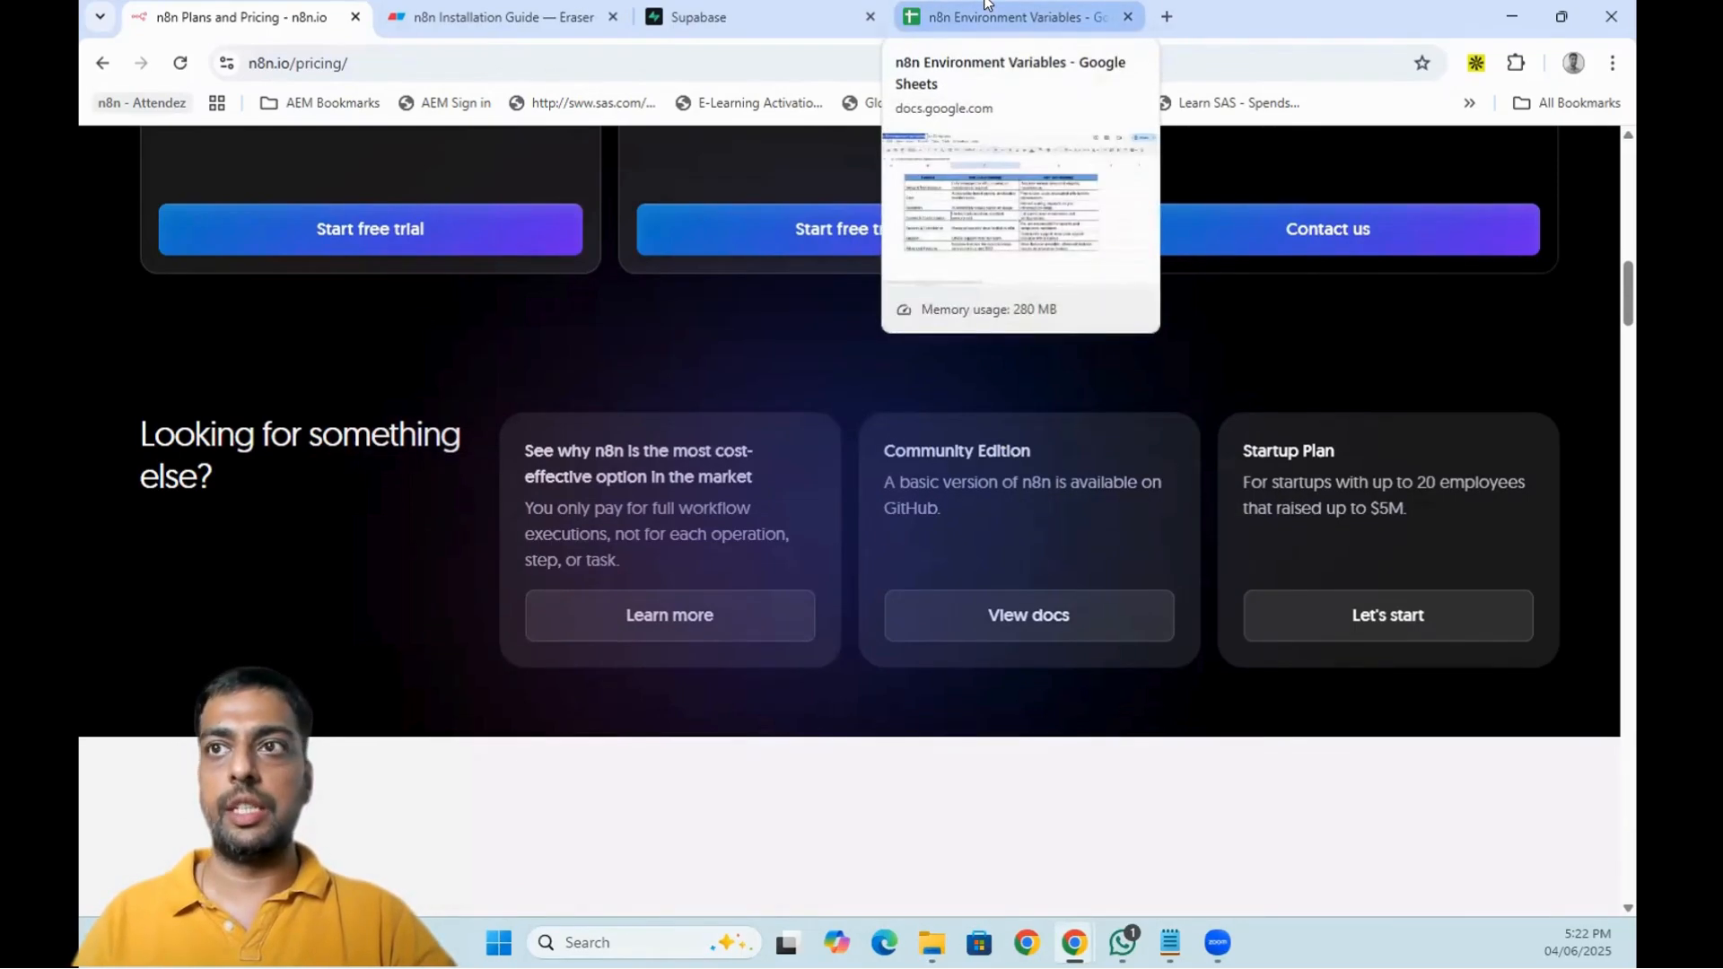
- Compare n8n Cloud and Self-Hosting on the Setup & Maintenance row of the spreadsheet
click(984, 11)
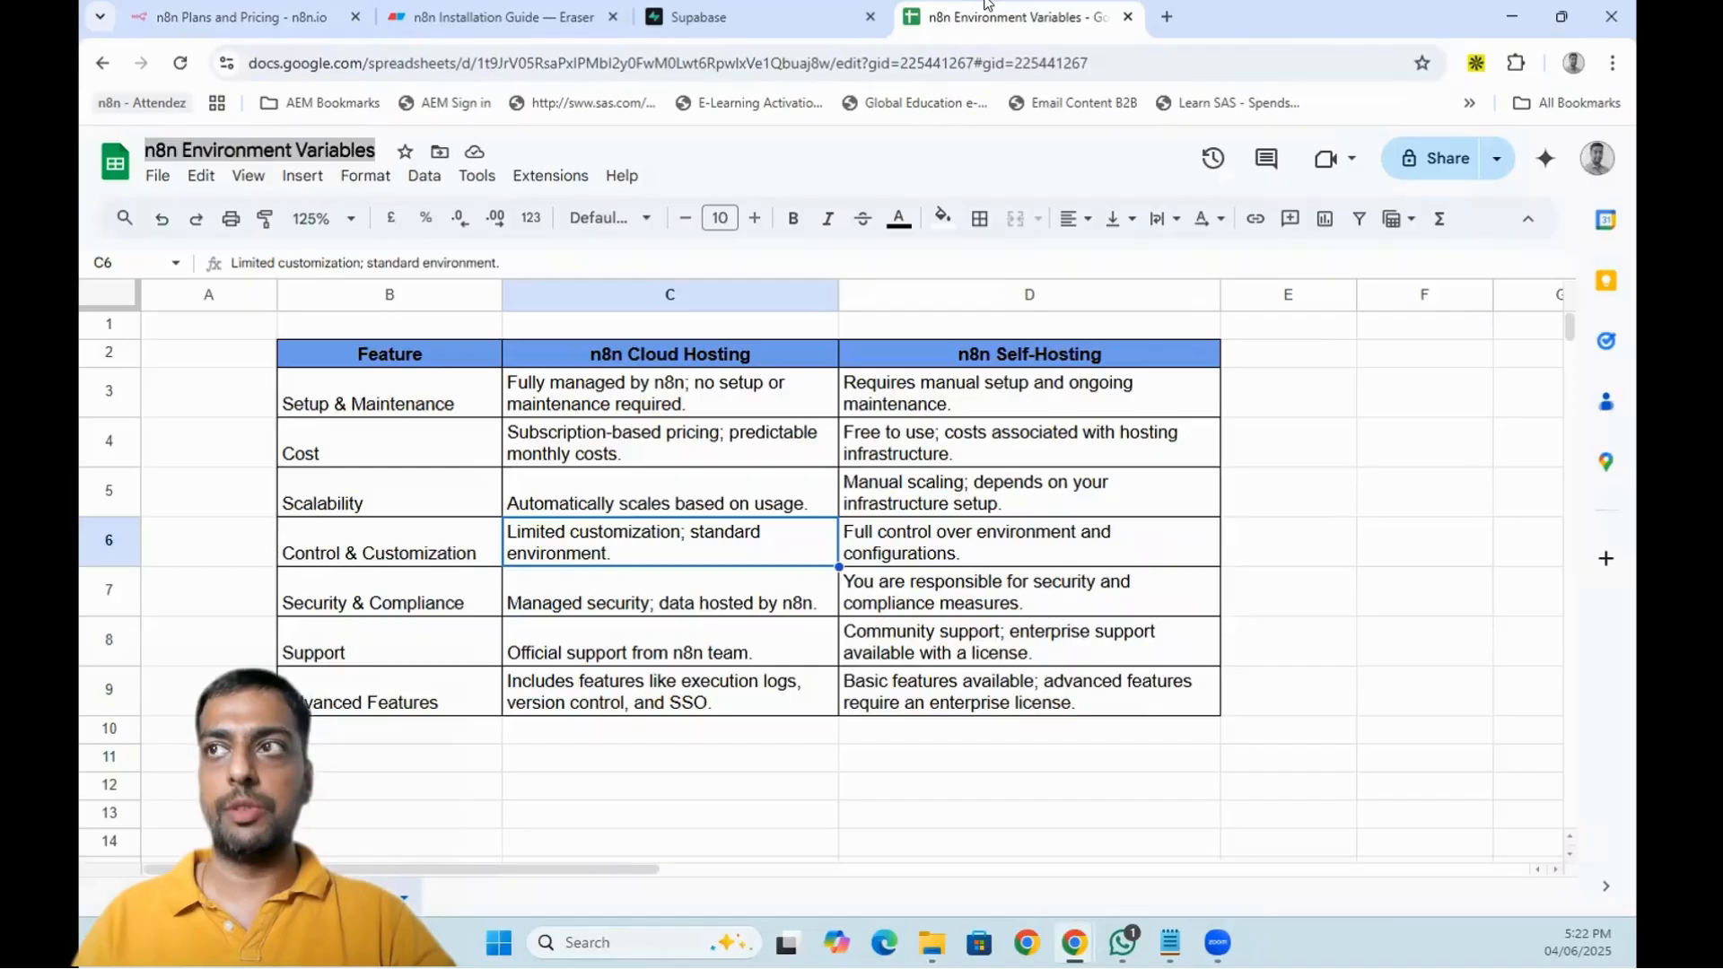
click(355, 419)
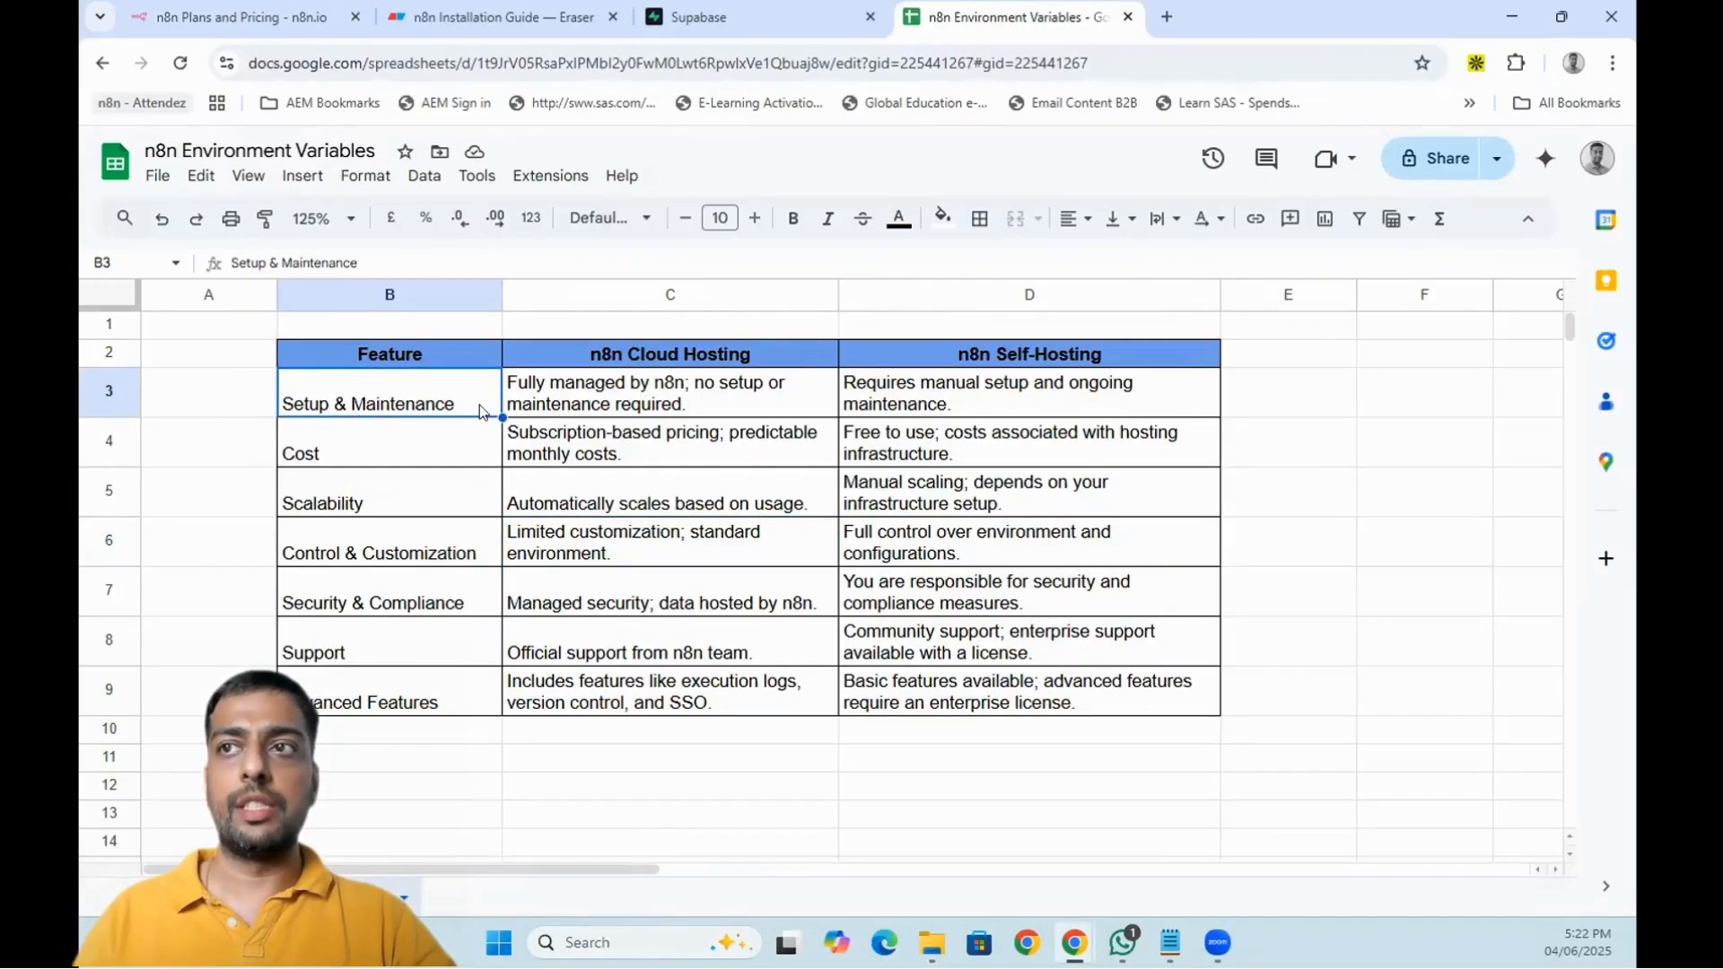
click(732, 359)
click(1058, 347)
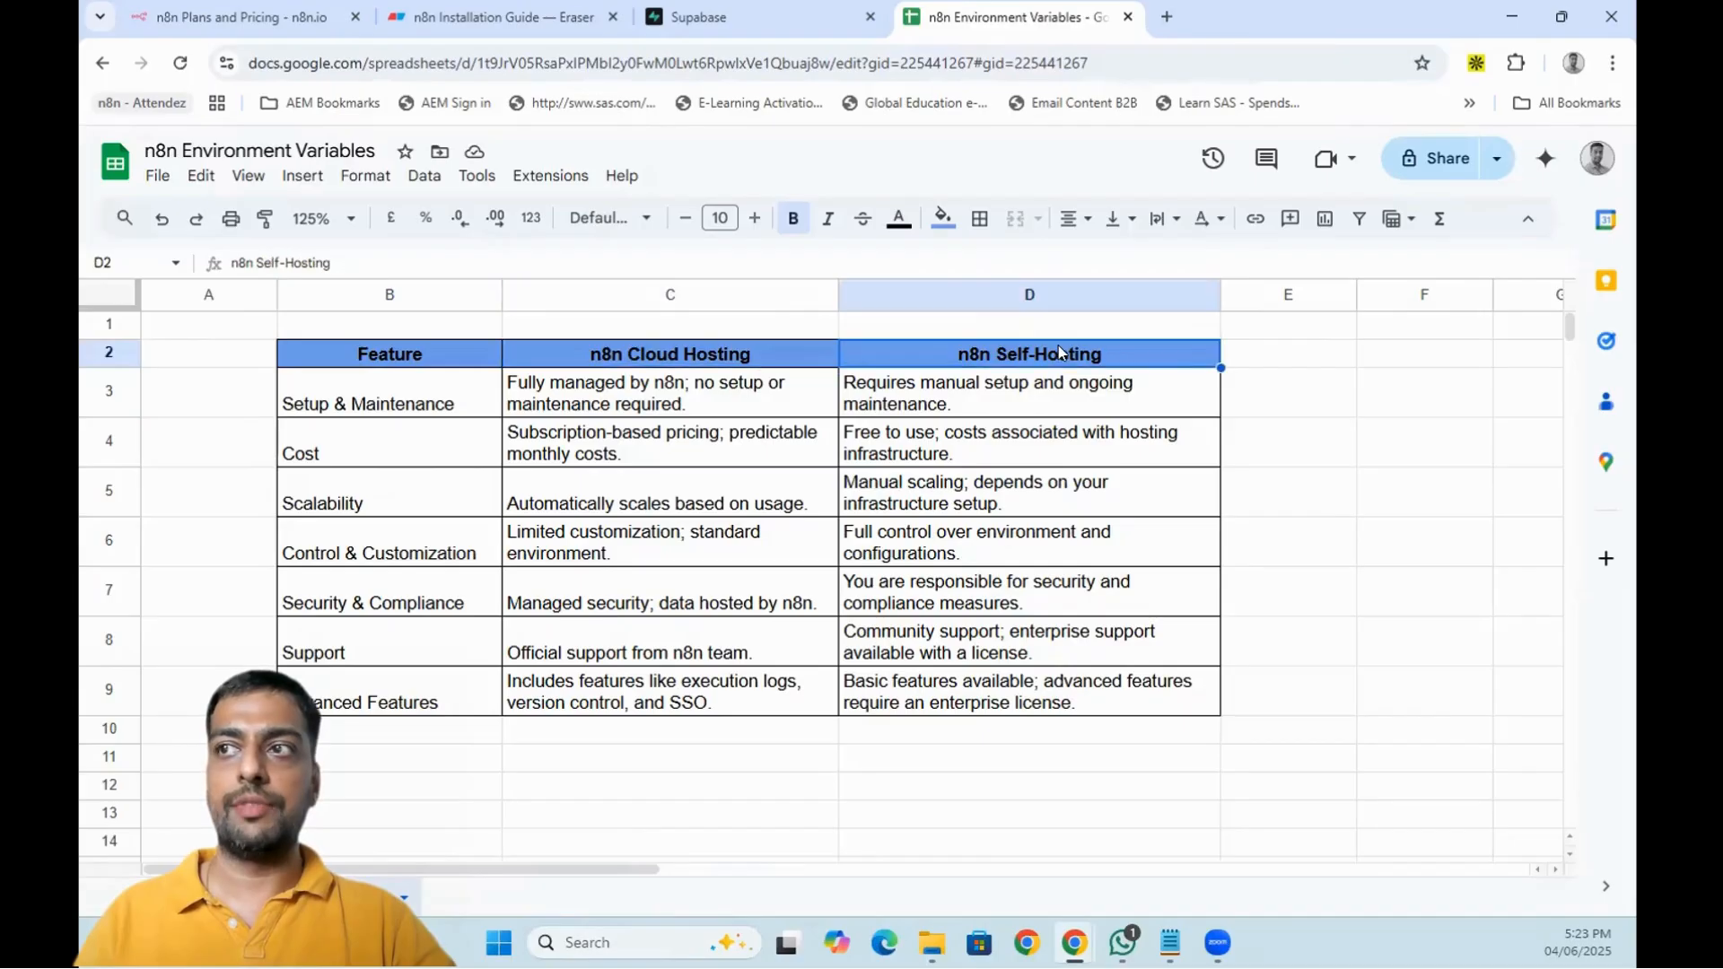
click(379, 406)
click(951, 400)
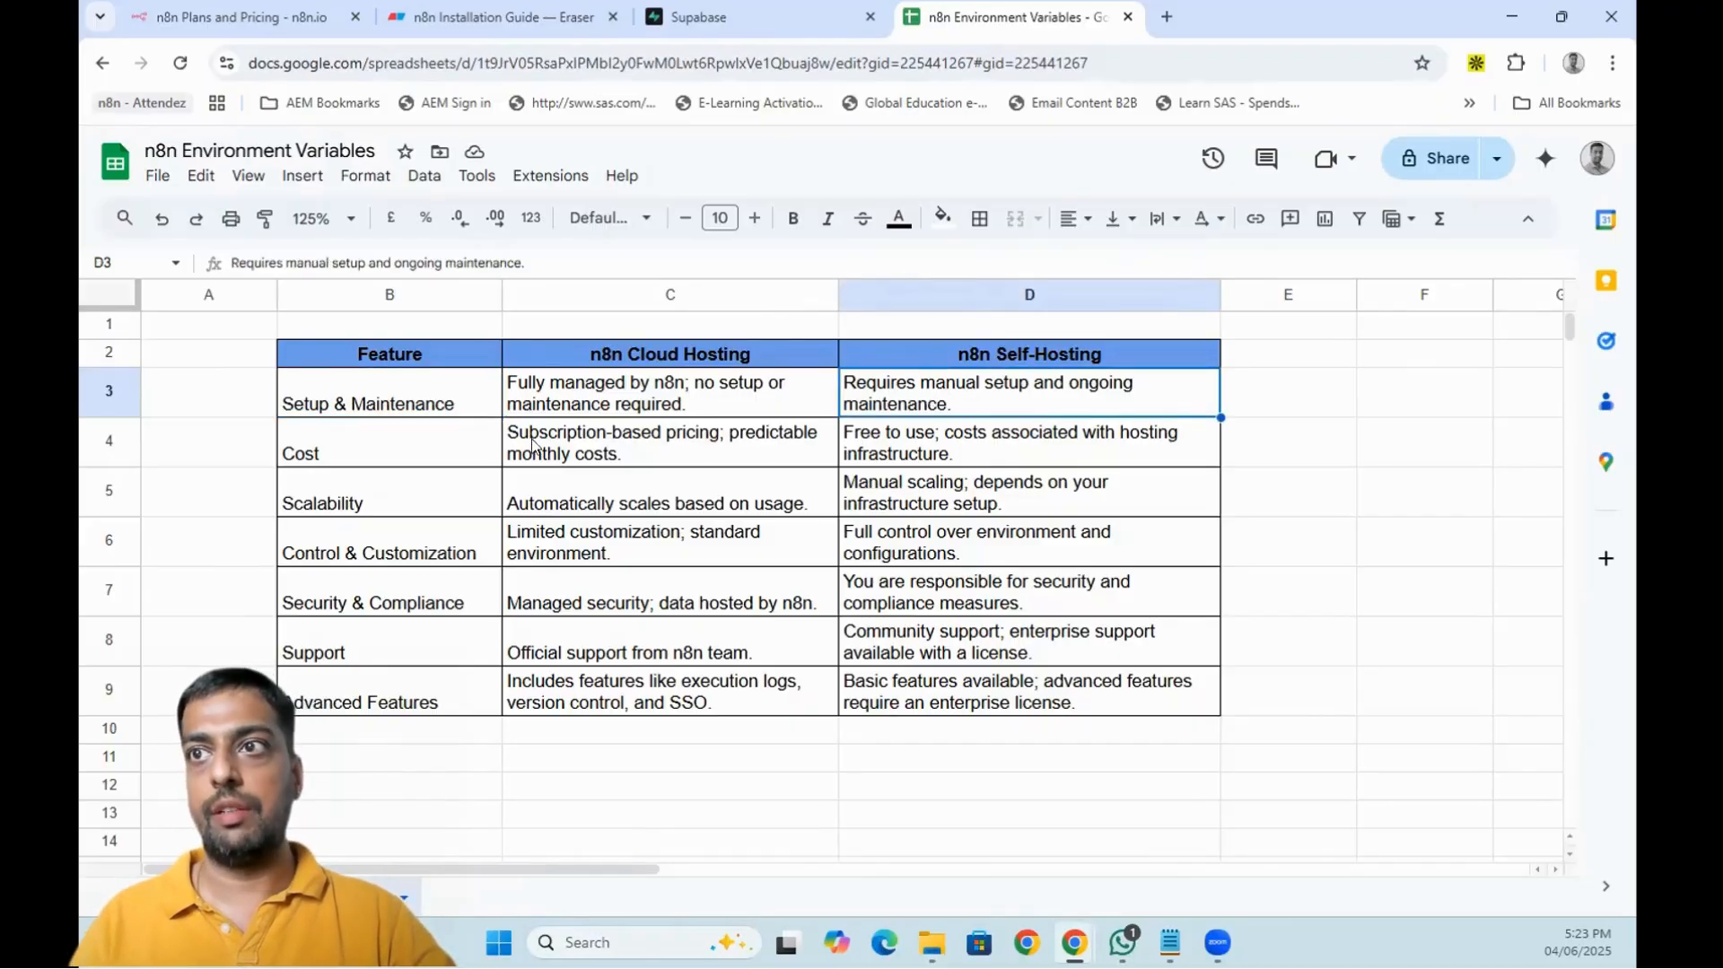
- Review the Cost and scaling rows, then switch to the Eraser n8n Installation Guide
click(400, 442)
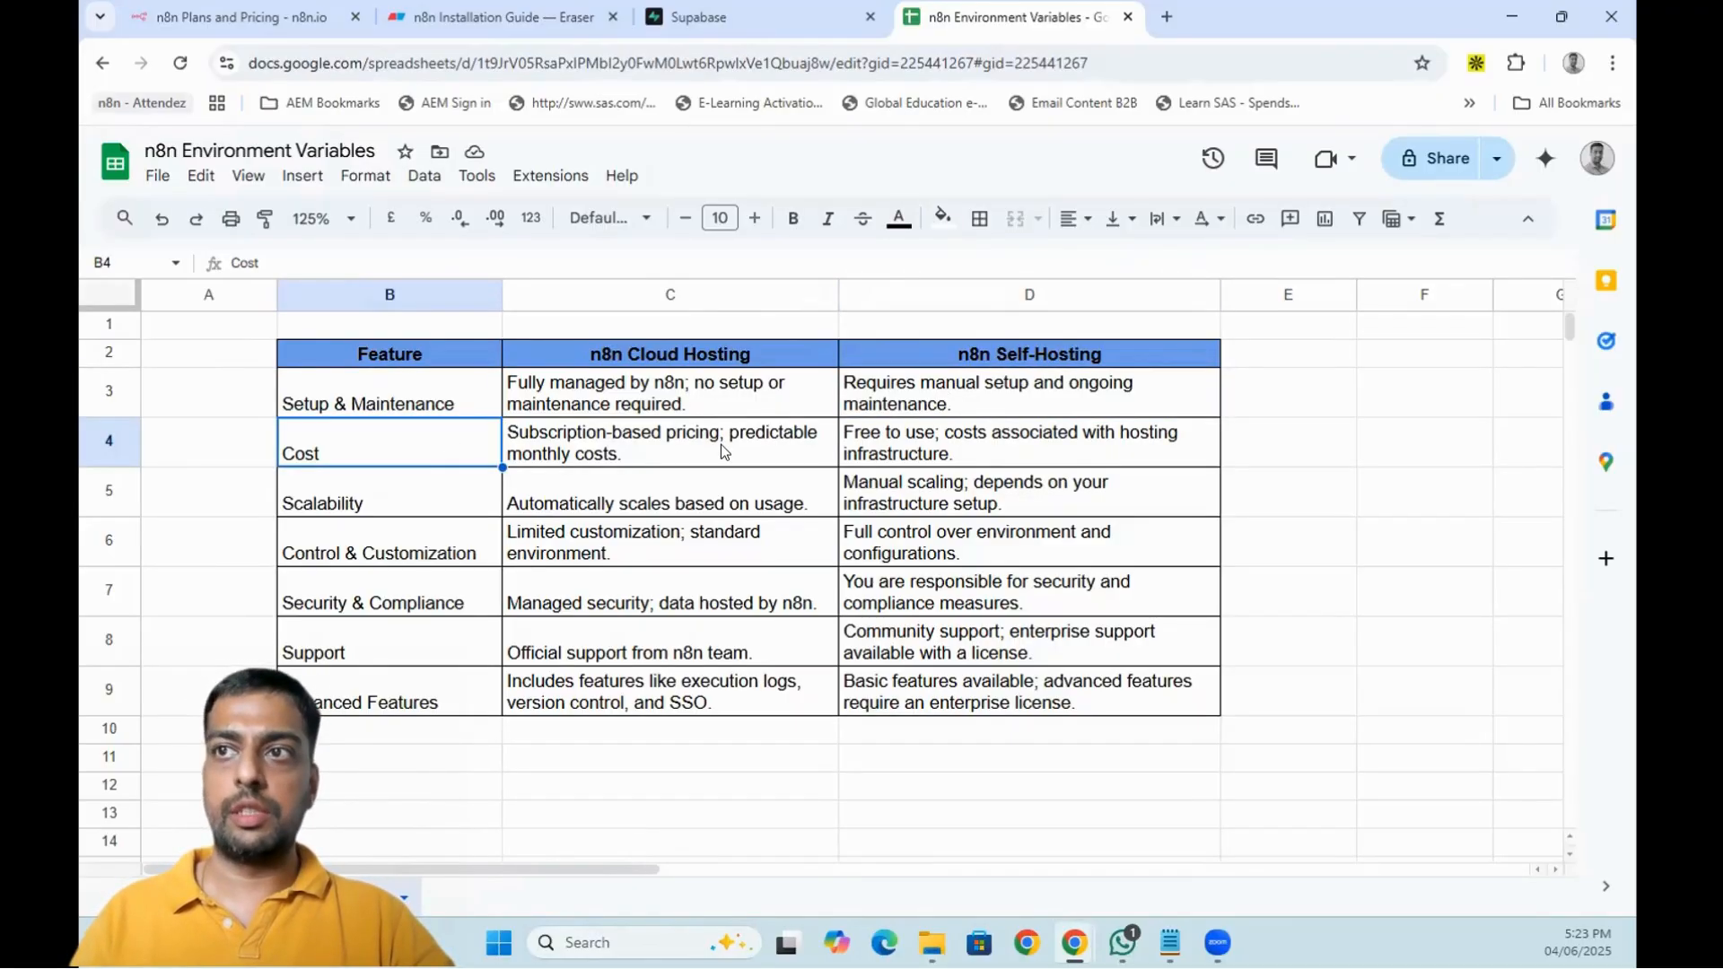
click(720, 445)
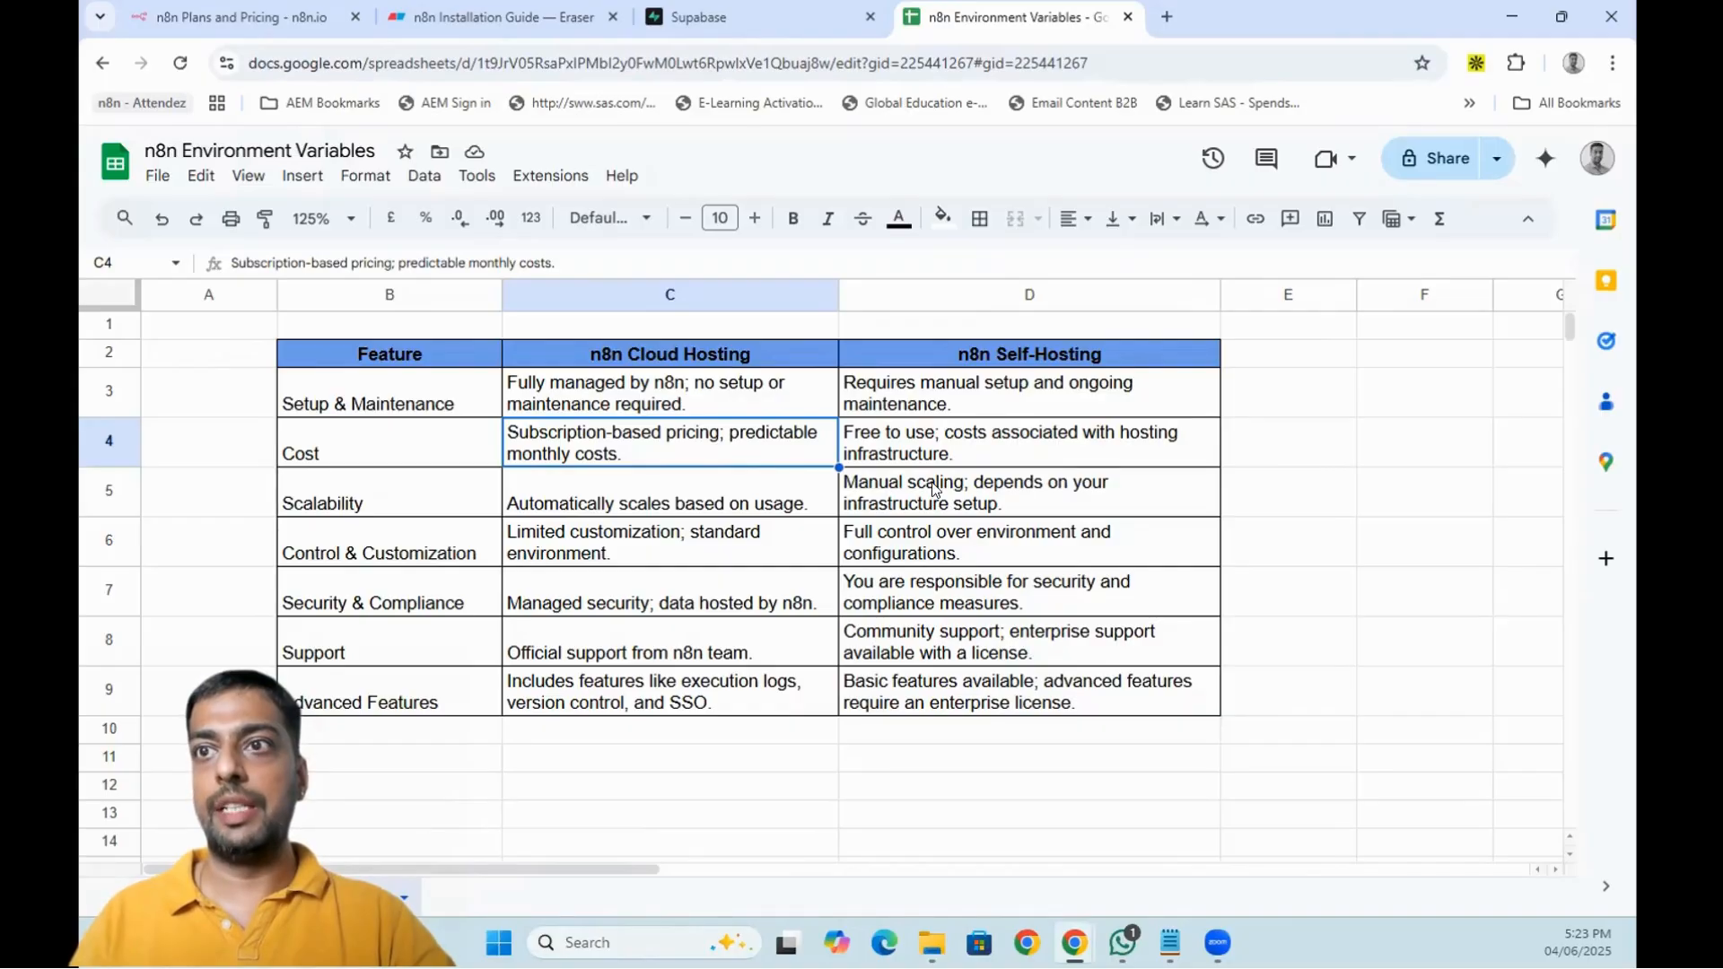
click(644, 497)
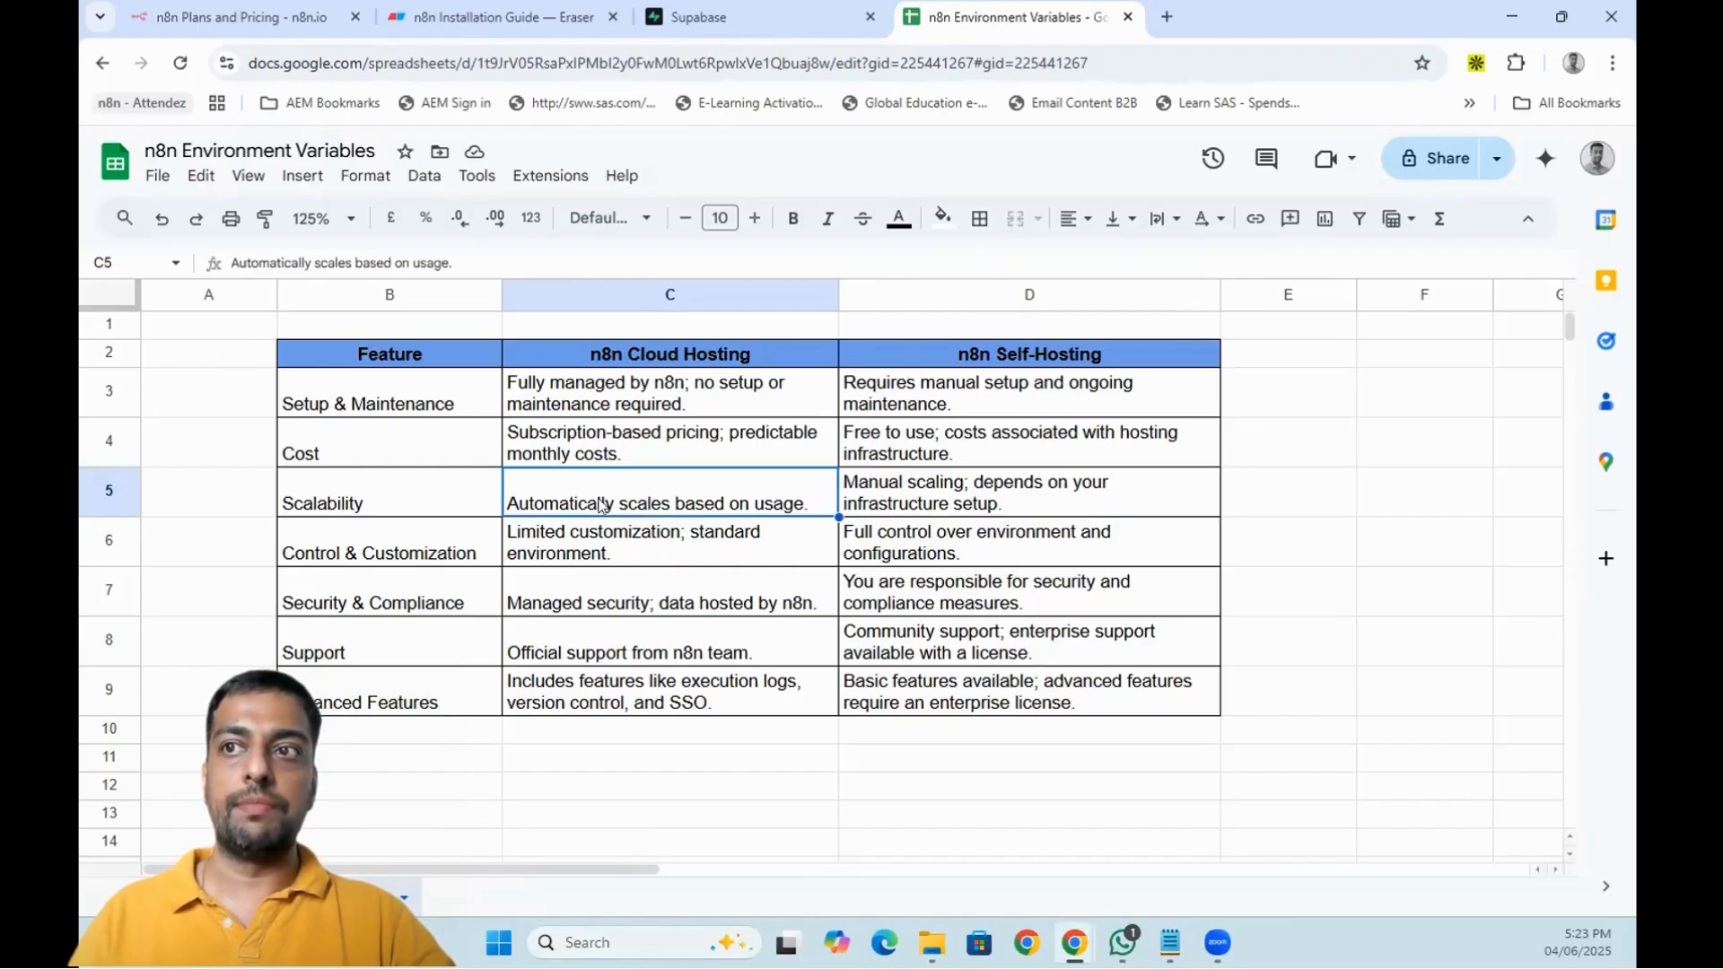
click(990, 499)
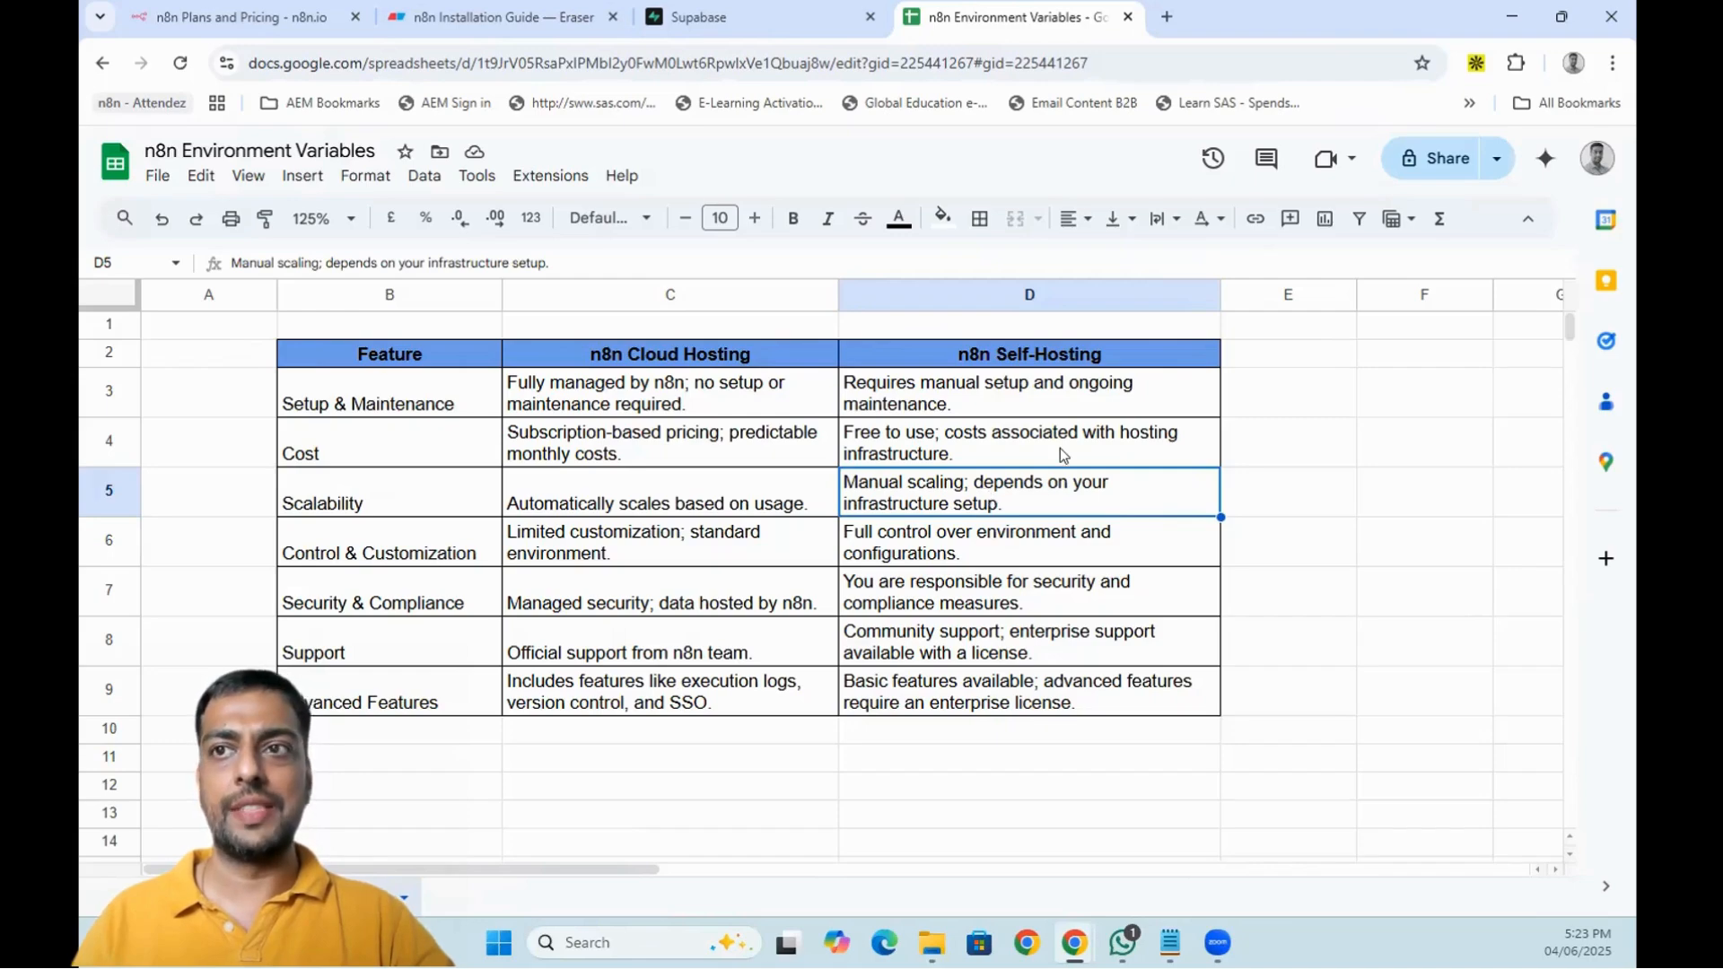
scroll(1063, 453, down, 3)
scroll(923, 598, up, 3)
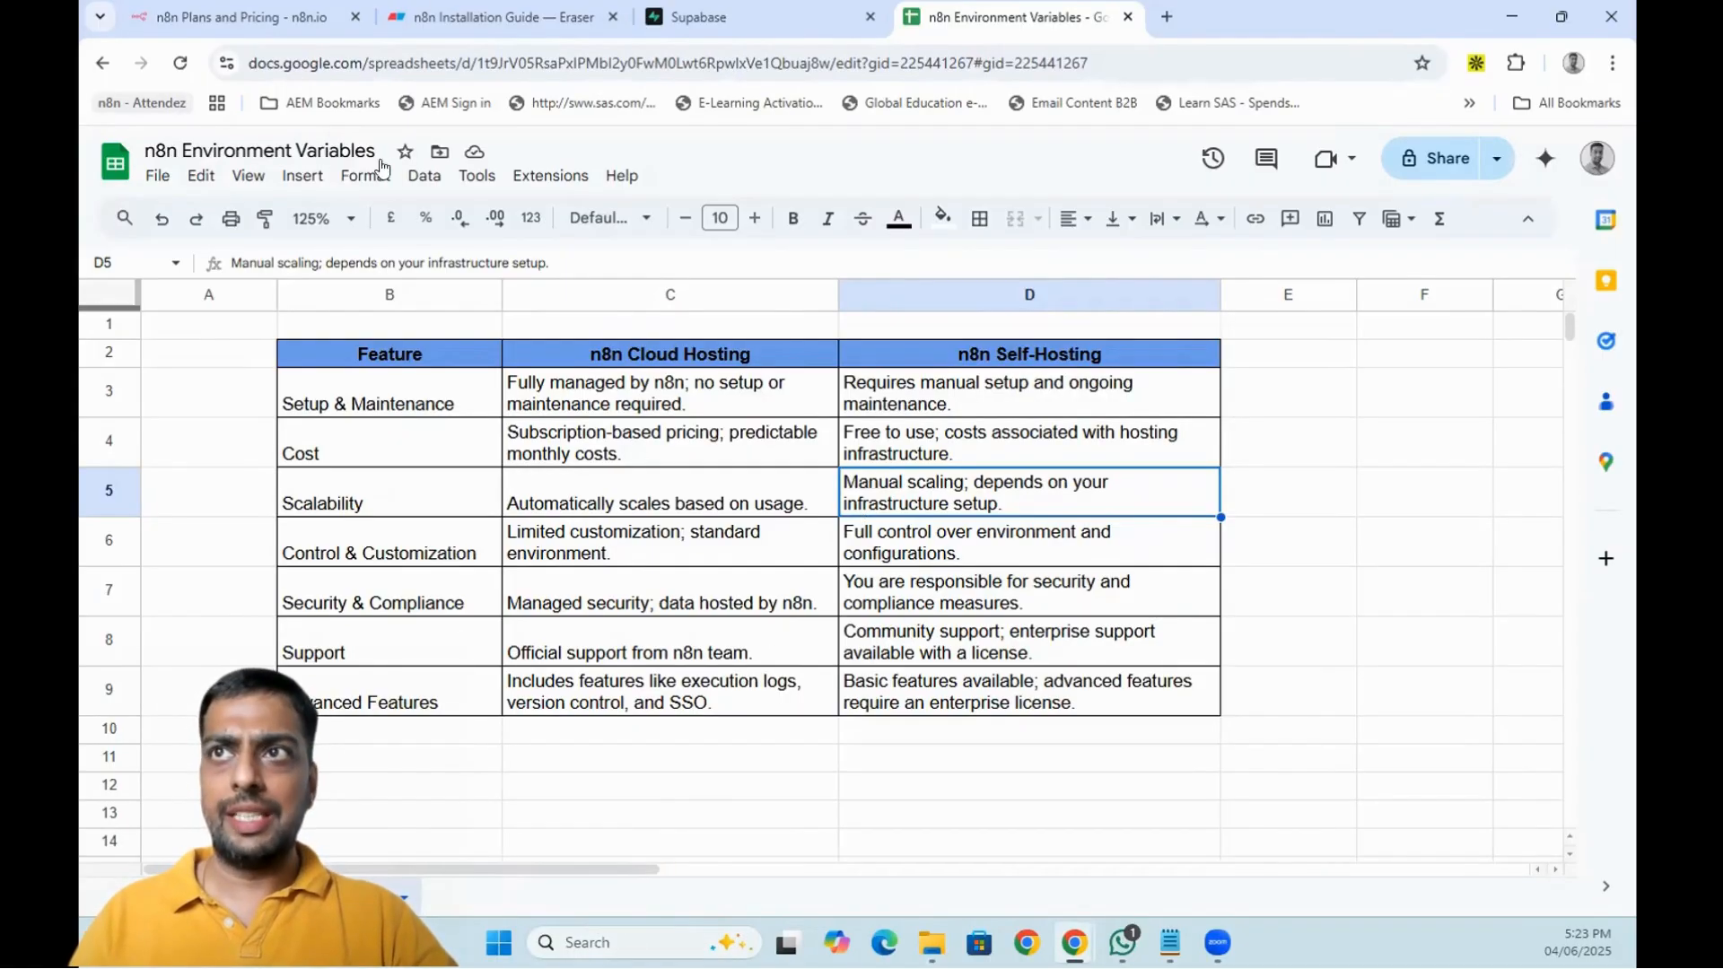
click(452, 5)
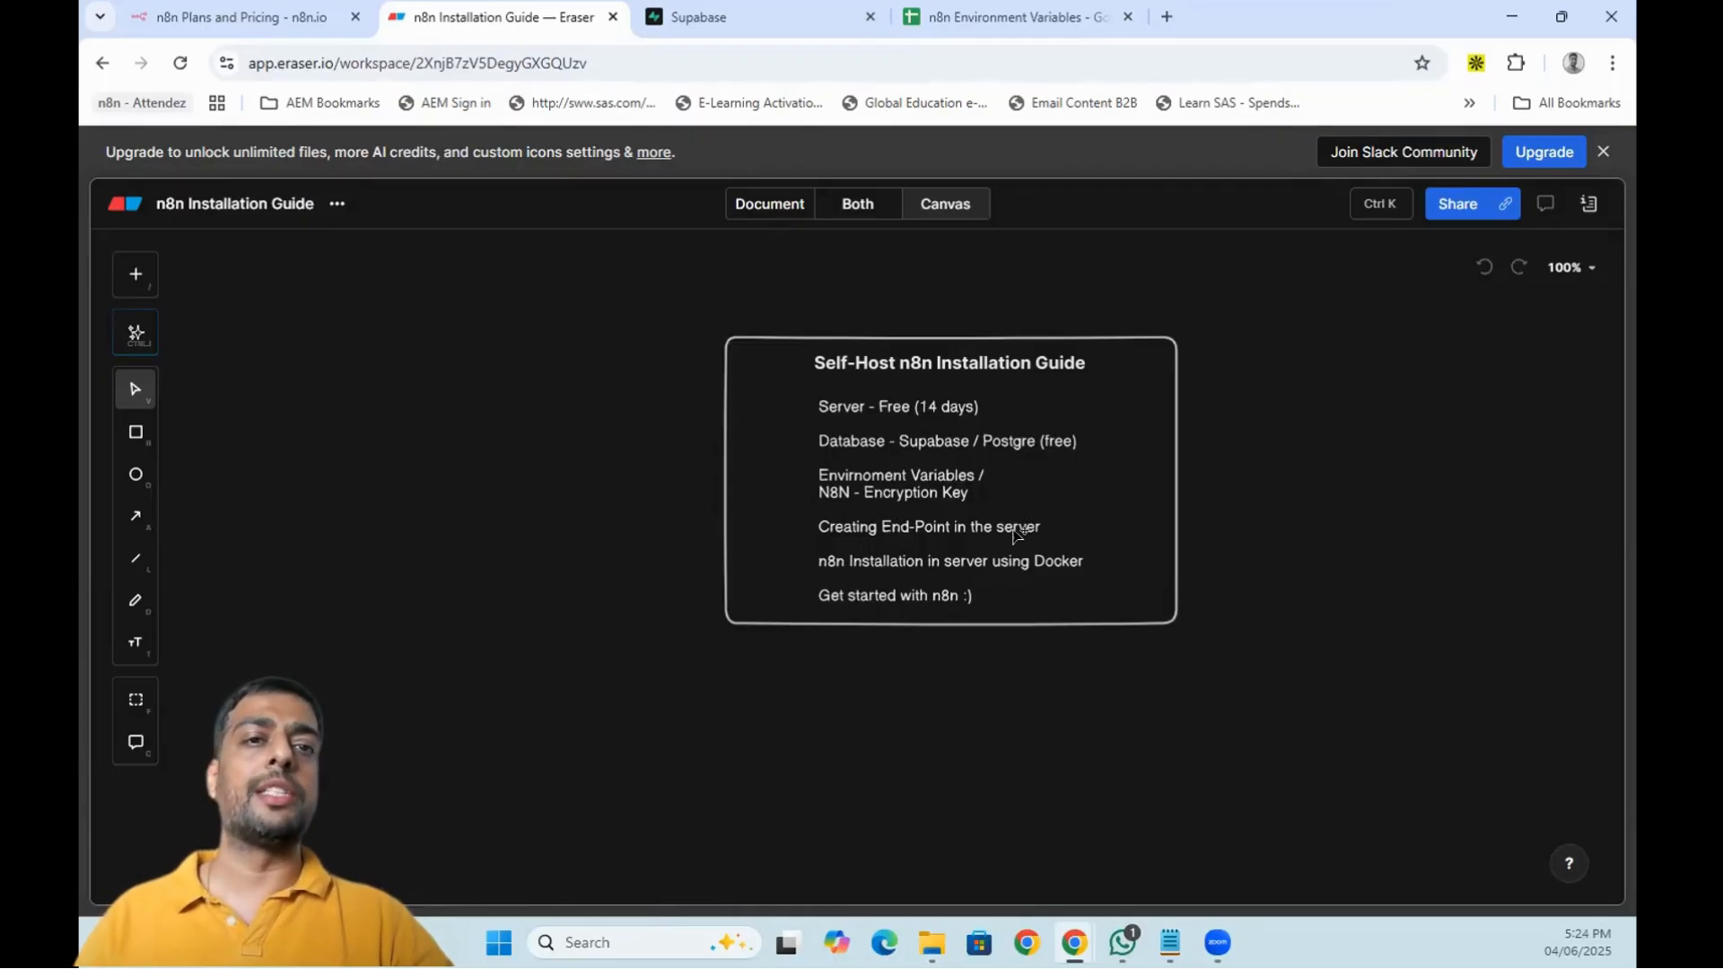
- Walk through the guide's step list from the Supabase database step, then go to Supabase
drag(877, 527, 834, 520)
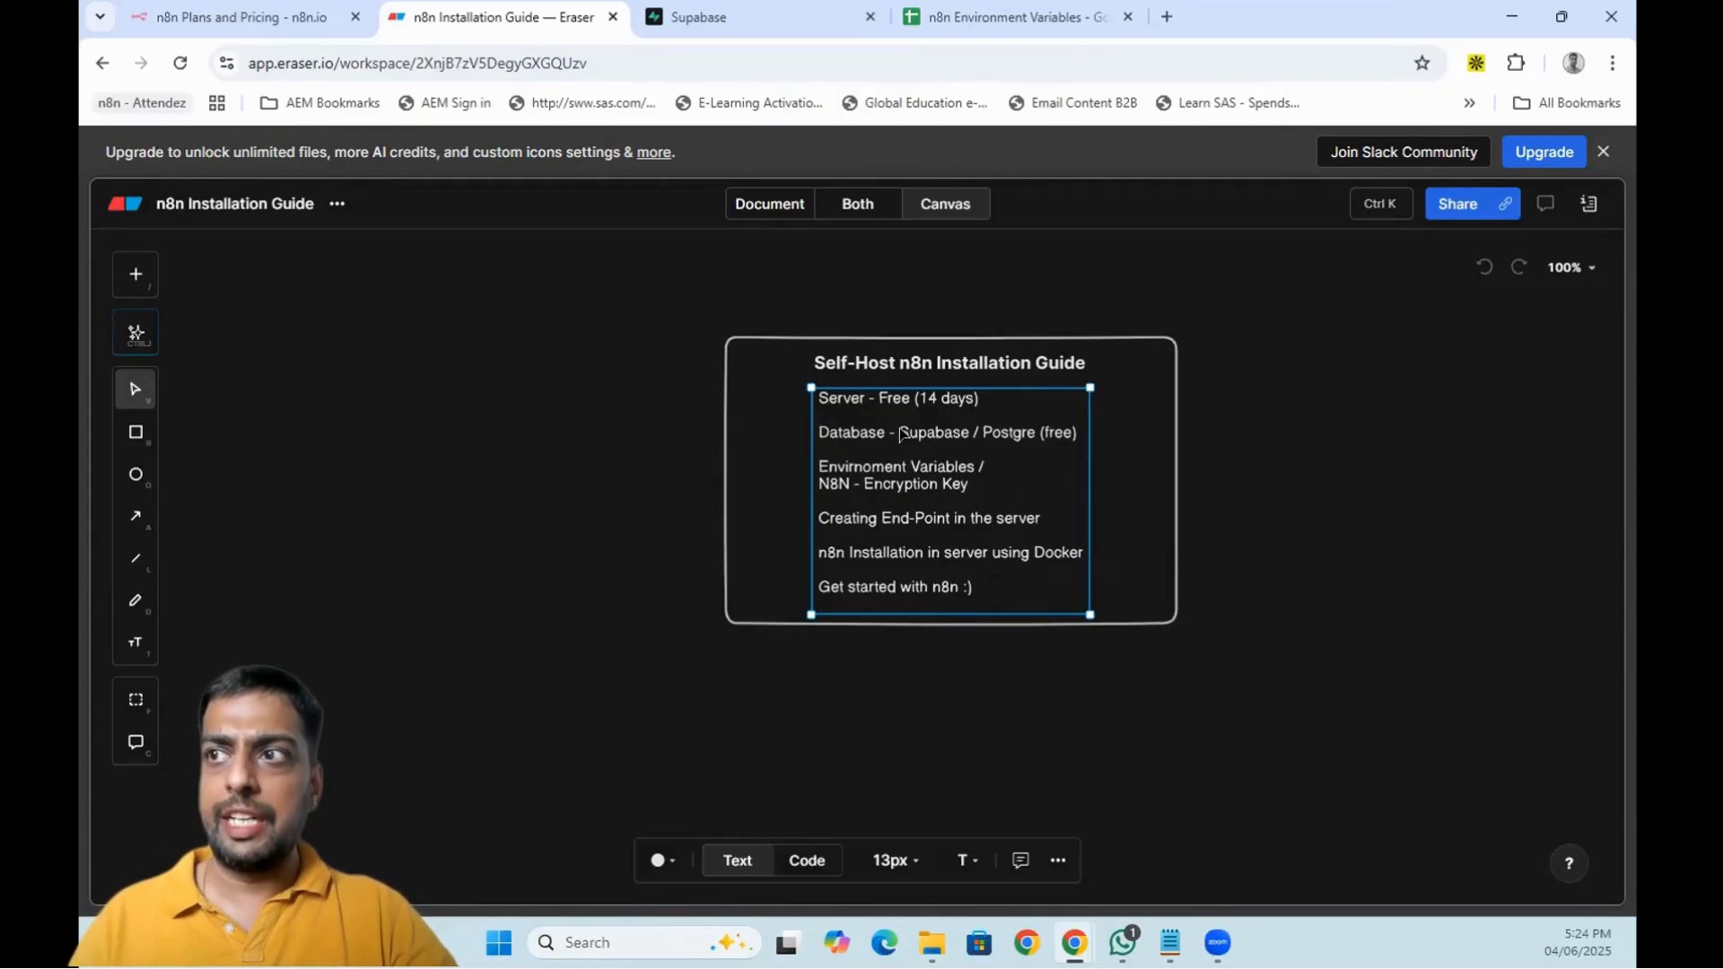
double_click(931, 430)
click(931, 430)
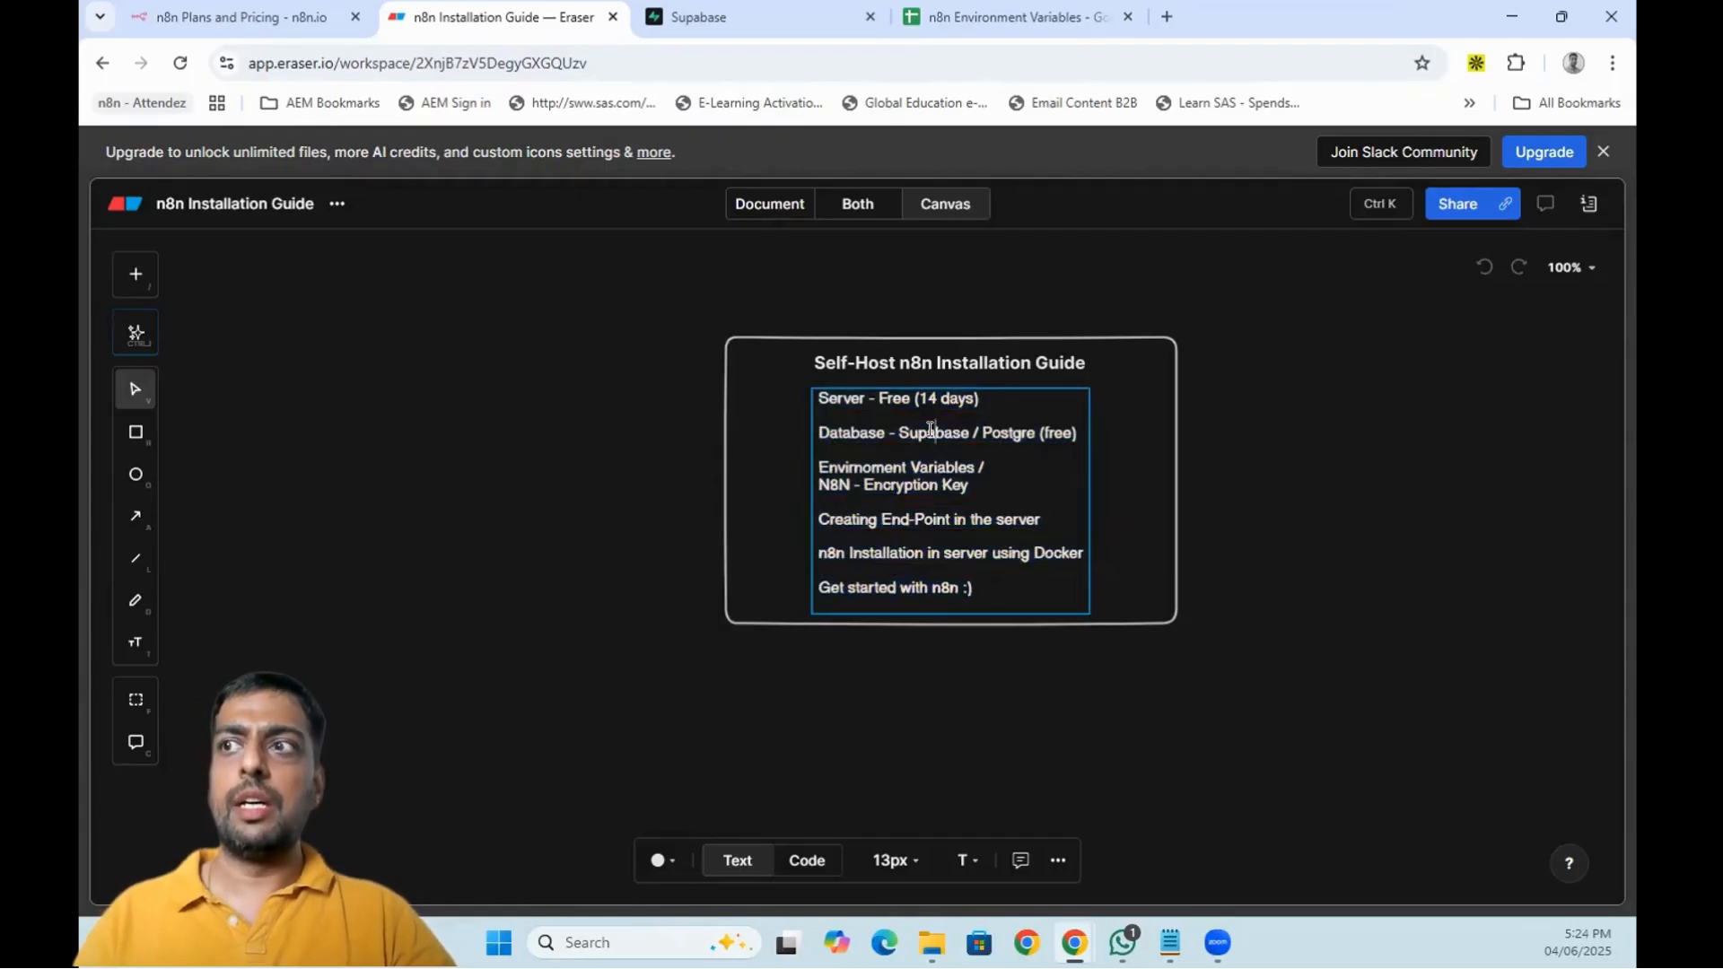
click(743, 11)
- Load supabase.com in a new Chrome tab
click(1160, 18)
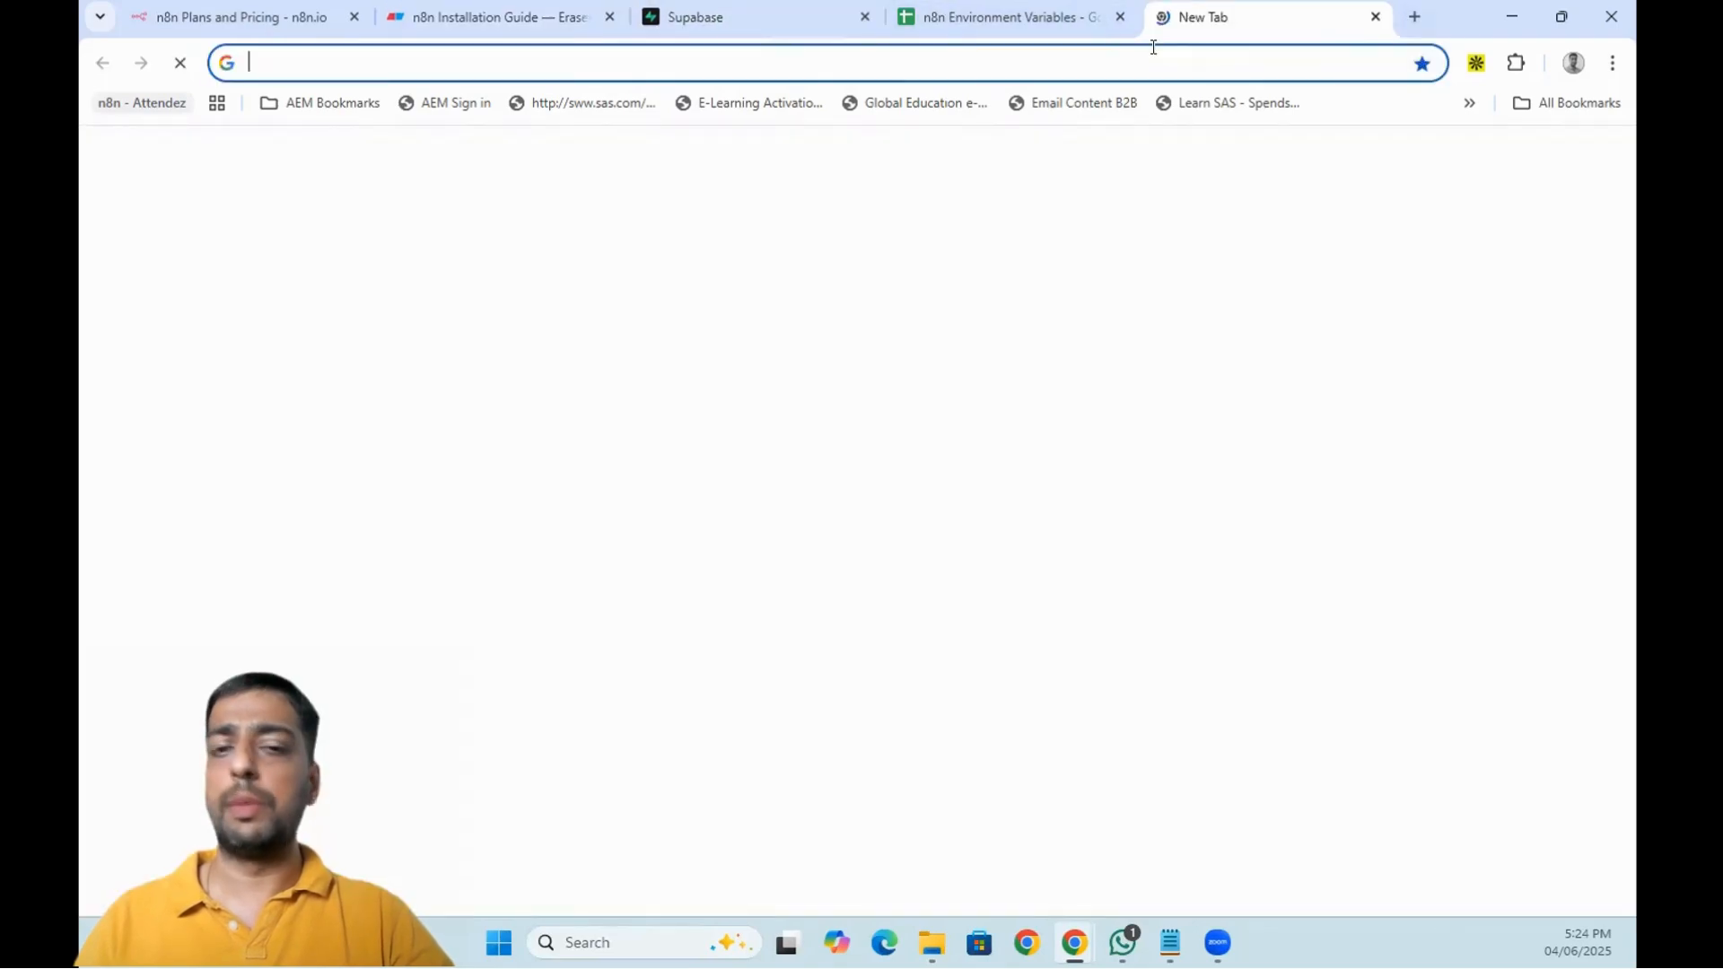
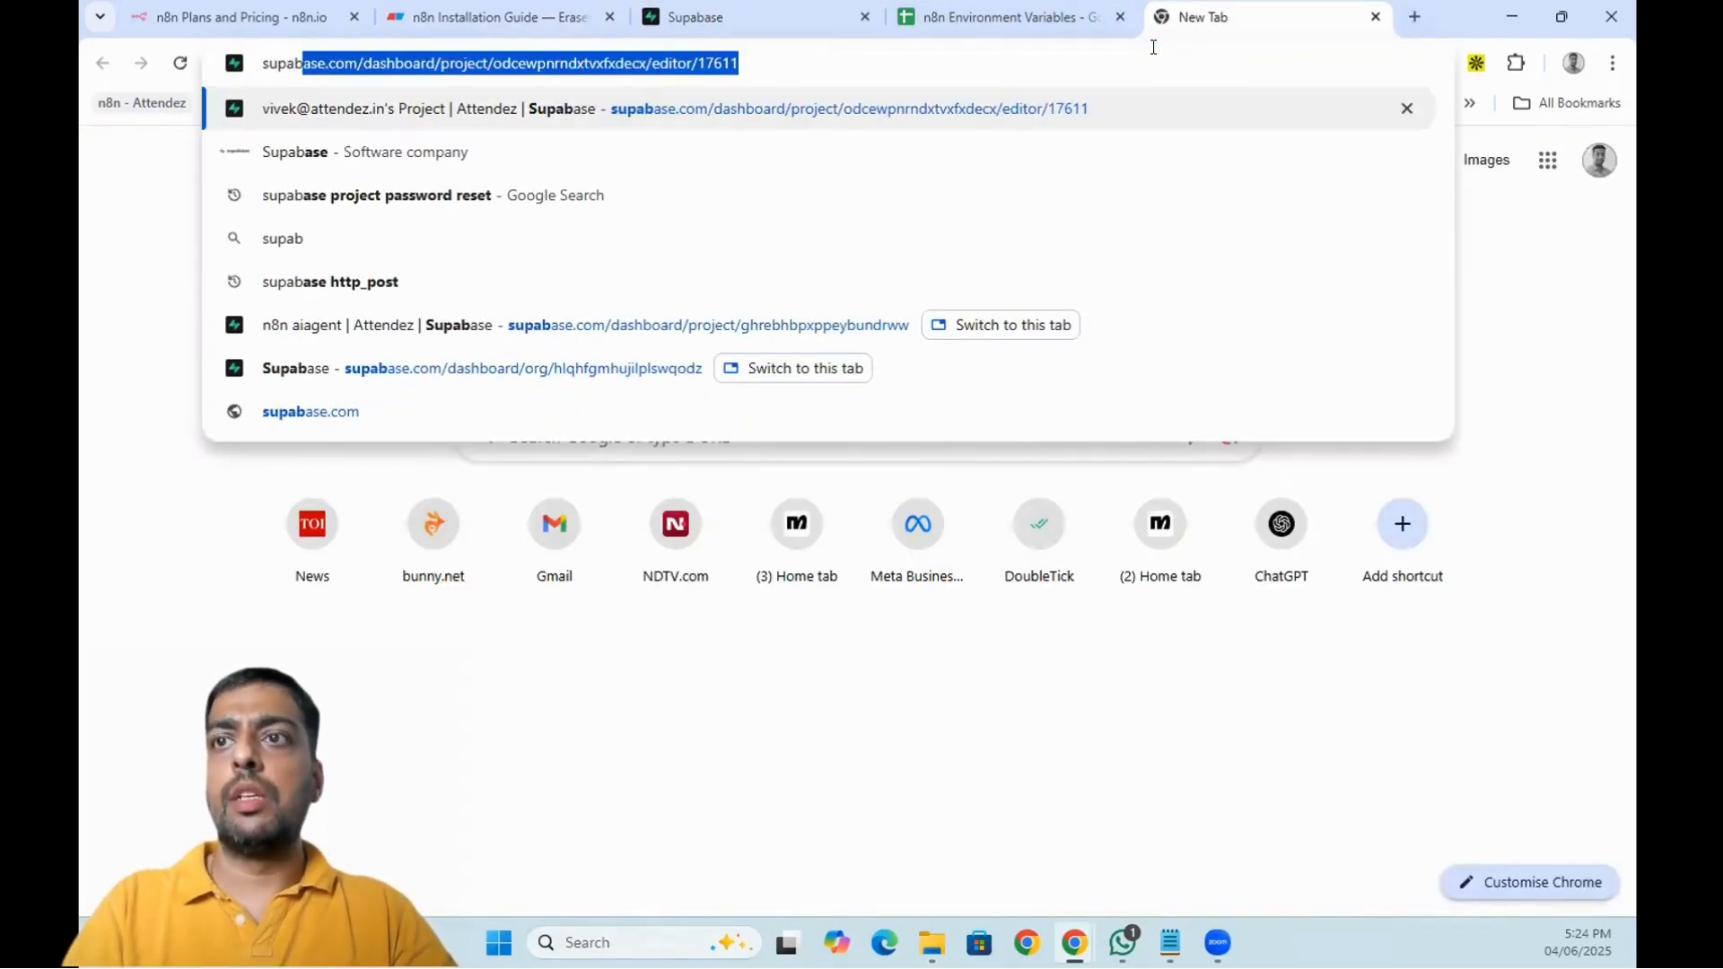
key(Right)
key(BackSpace)
key(BackSpace)
key(BackSpace)
key(BackSpace)
key(BackSpace)
key(BackSpace)
key(BackSpace)
key(BackSpace)
key(BackSpace)
key(BackSpace)
key(BackSpace)
key(BackSpace)
key(BackSpace)
key(BackSpace)
key(BackSpace)
key(BackSpace)
key(BackSpace)
key(BackSpace)
key(BackSpace)
key(BackSpace)
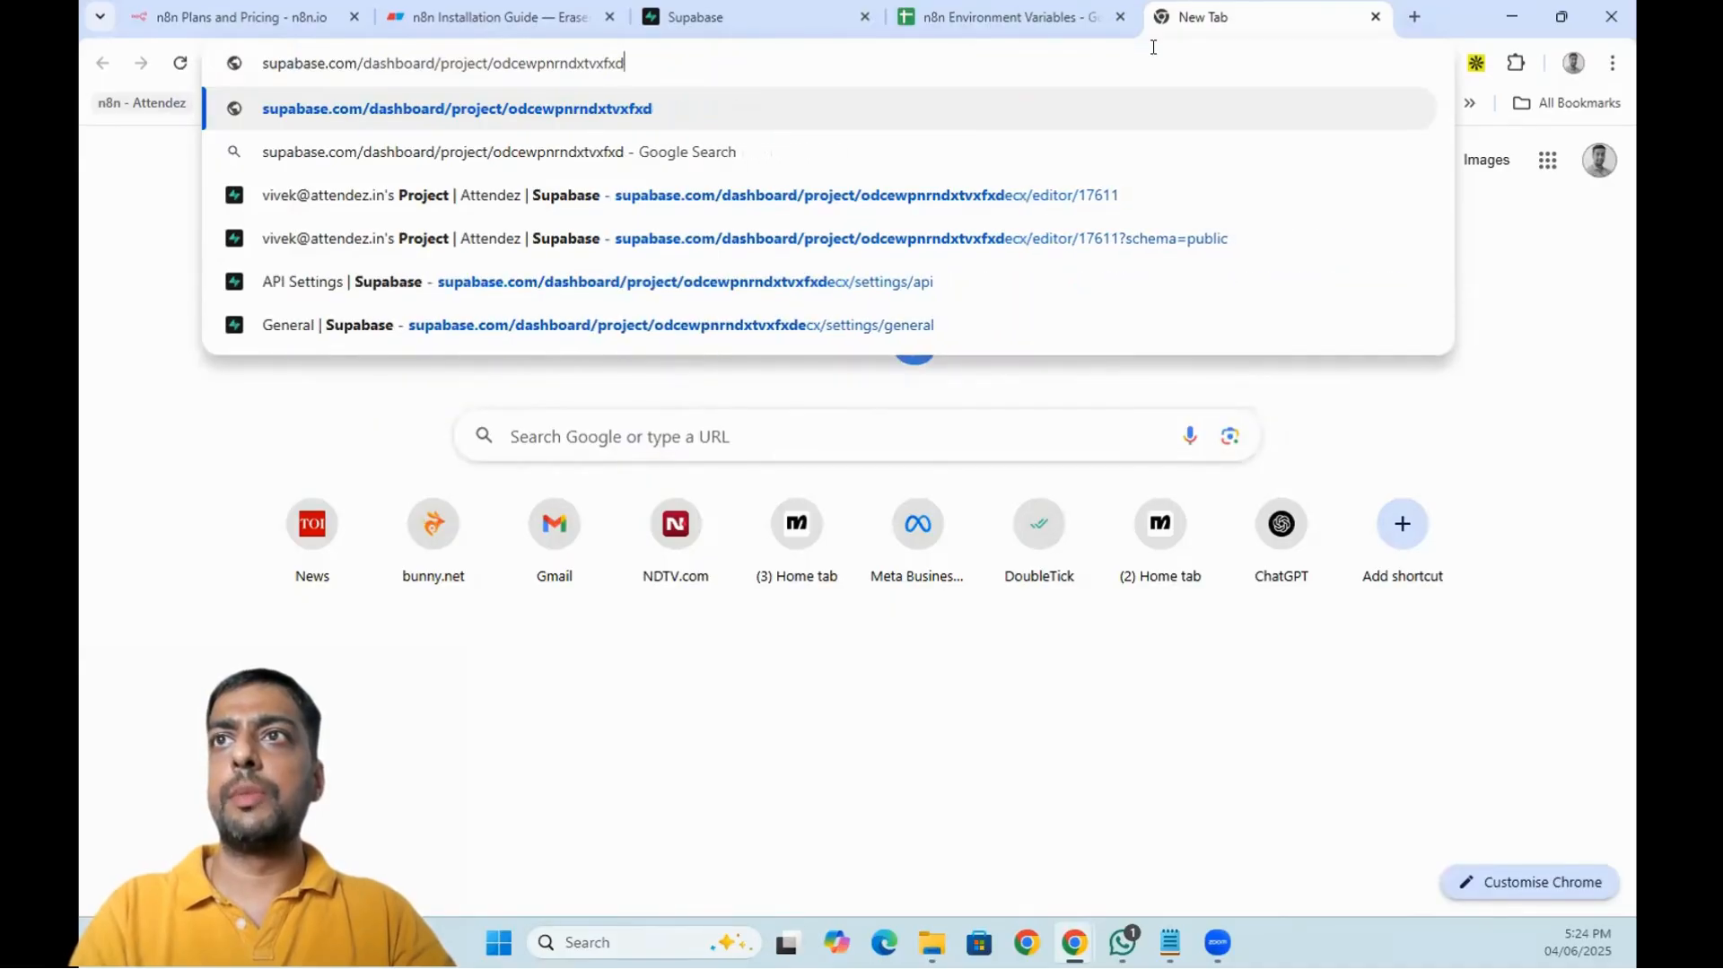
key(BackSpace)
key(BackSpace)
key(BackSpace)
key(BackSpace)
key(BackSpace)
key(BackSpace)
key(BackSpace)
key(BackSpace)
key(BackSpace)
key(BackSpace)
key(BackSpace)
key(BackSpace)
key(BackSpace)
key(BackSpace)
key(BackSpace)
key(BackSpace)
key(BackSpace)
key(BackSpace)
key(BackSpace)
key(BackSpace)
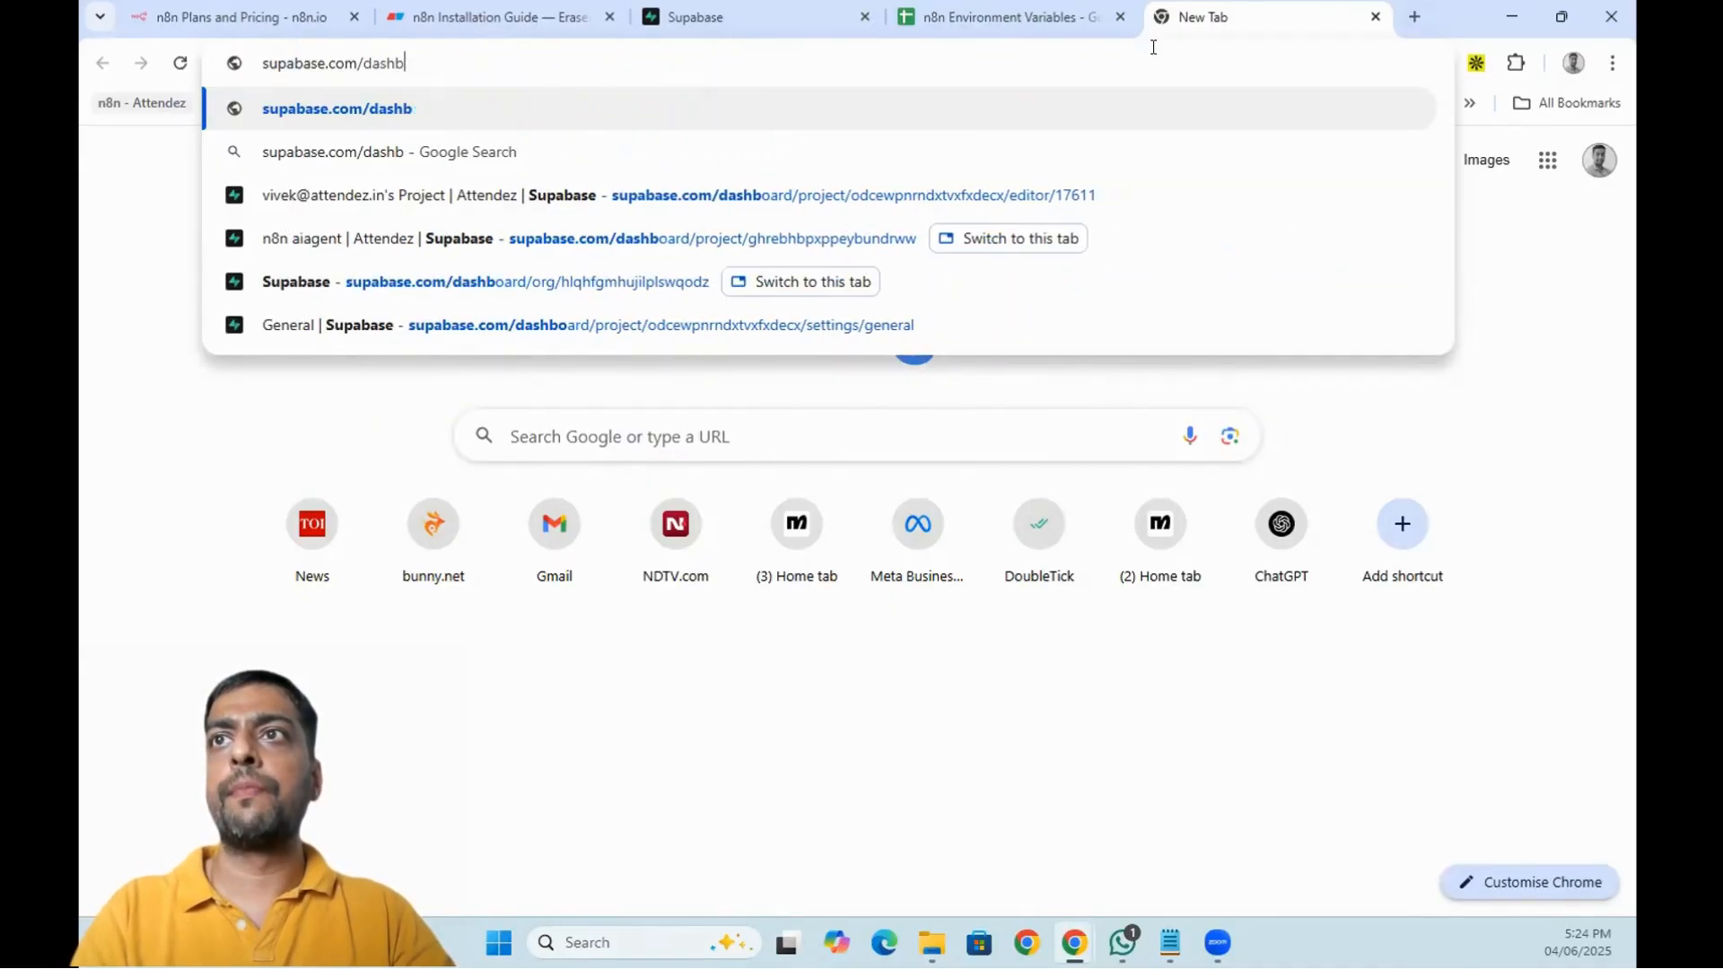
key(BackSpace)
key(Return)
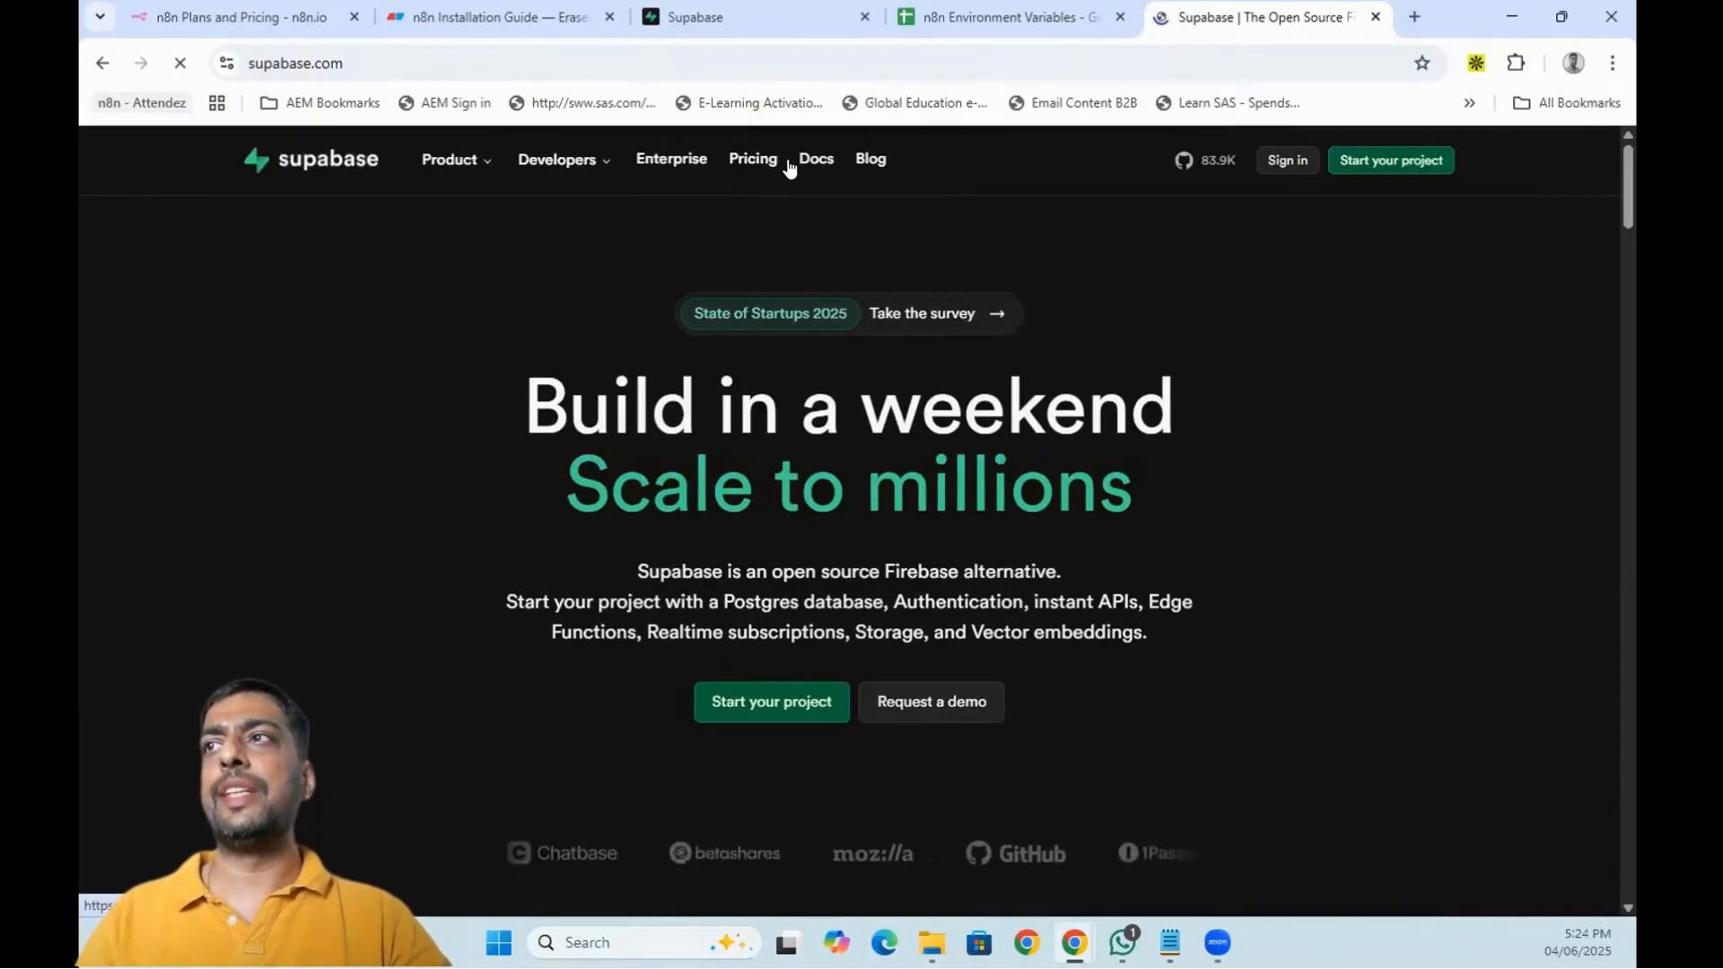
click(747, 164)
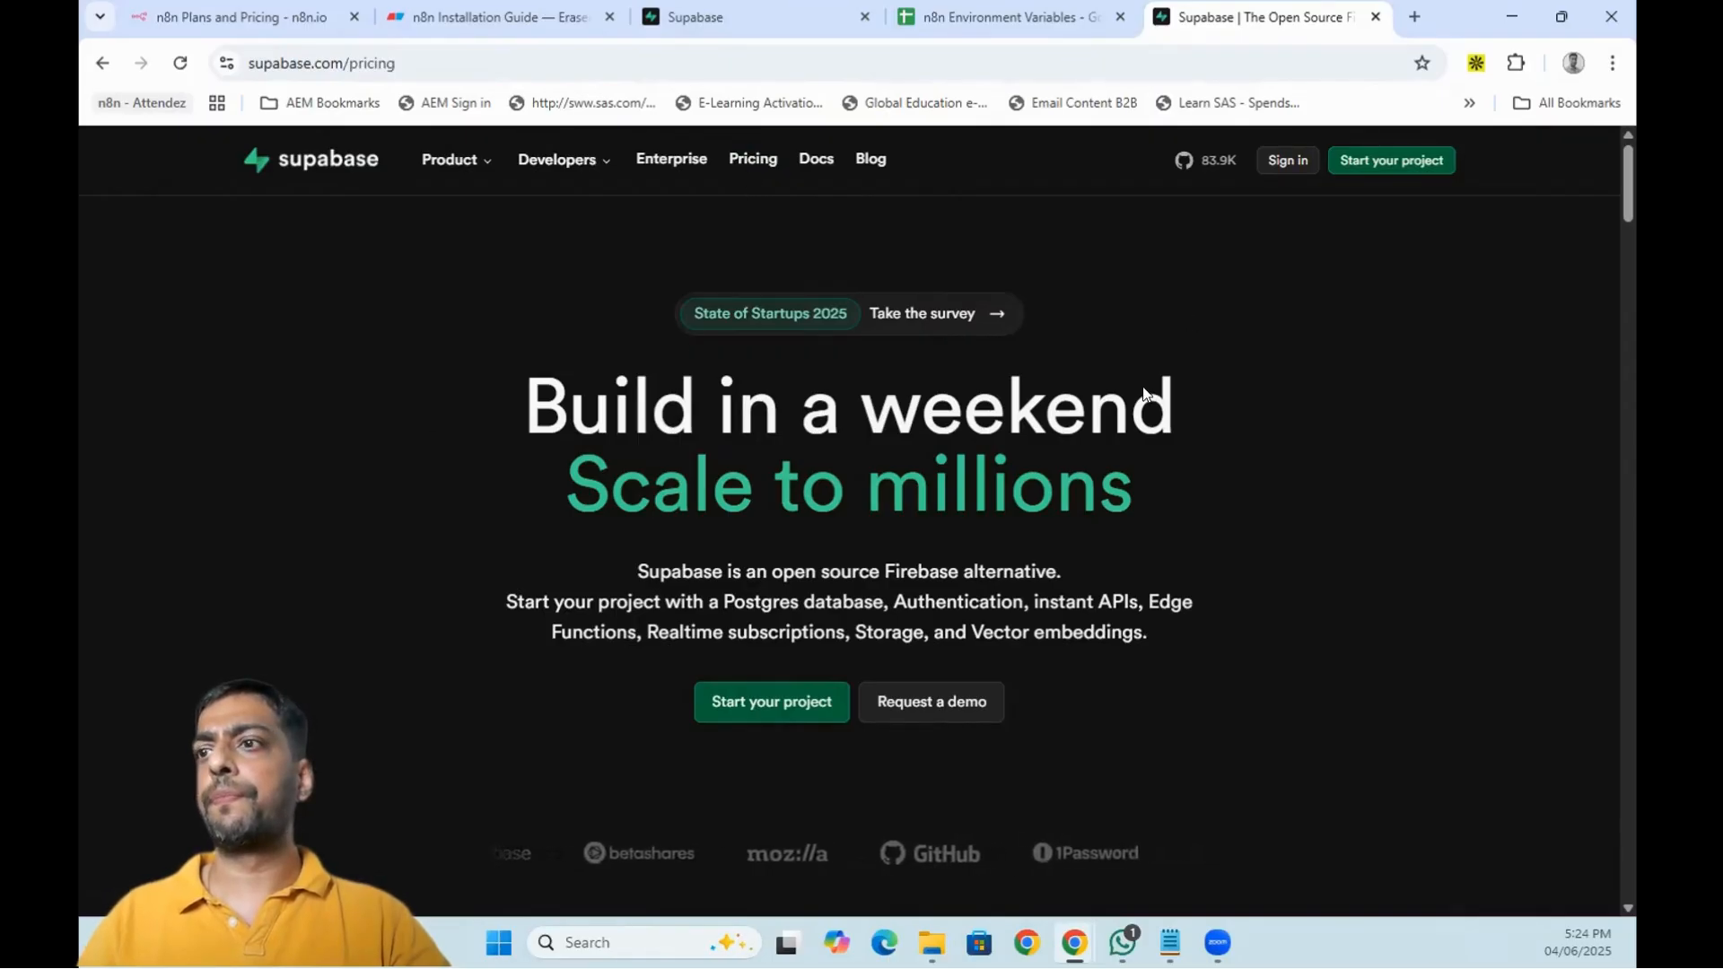
scroll(1144, 393, down, 4)
scroll(503, 538, down, 2)
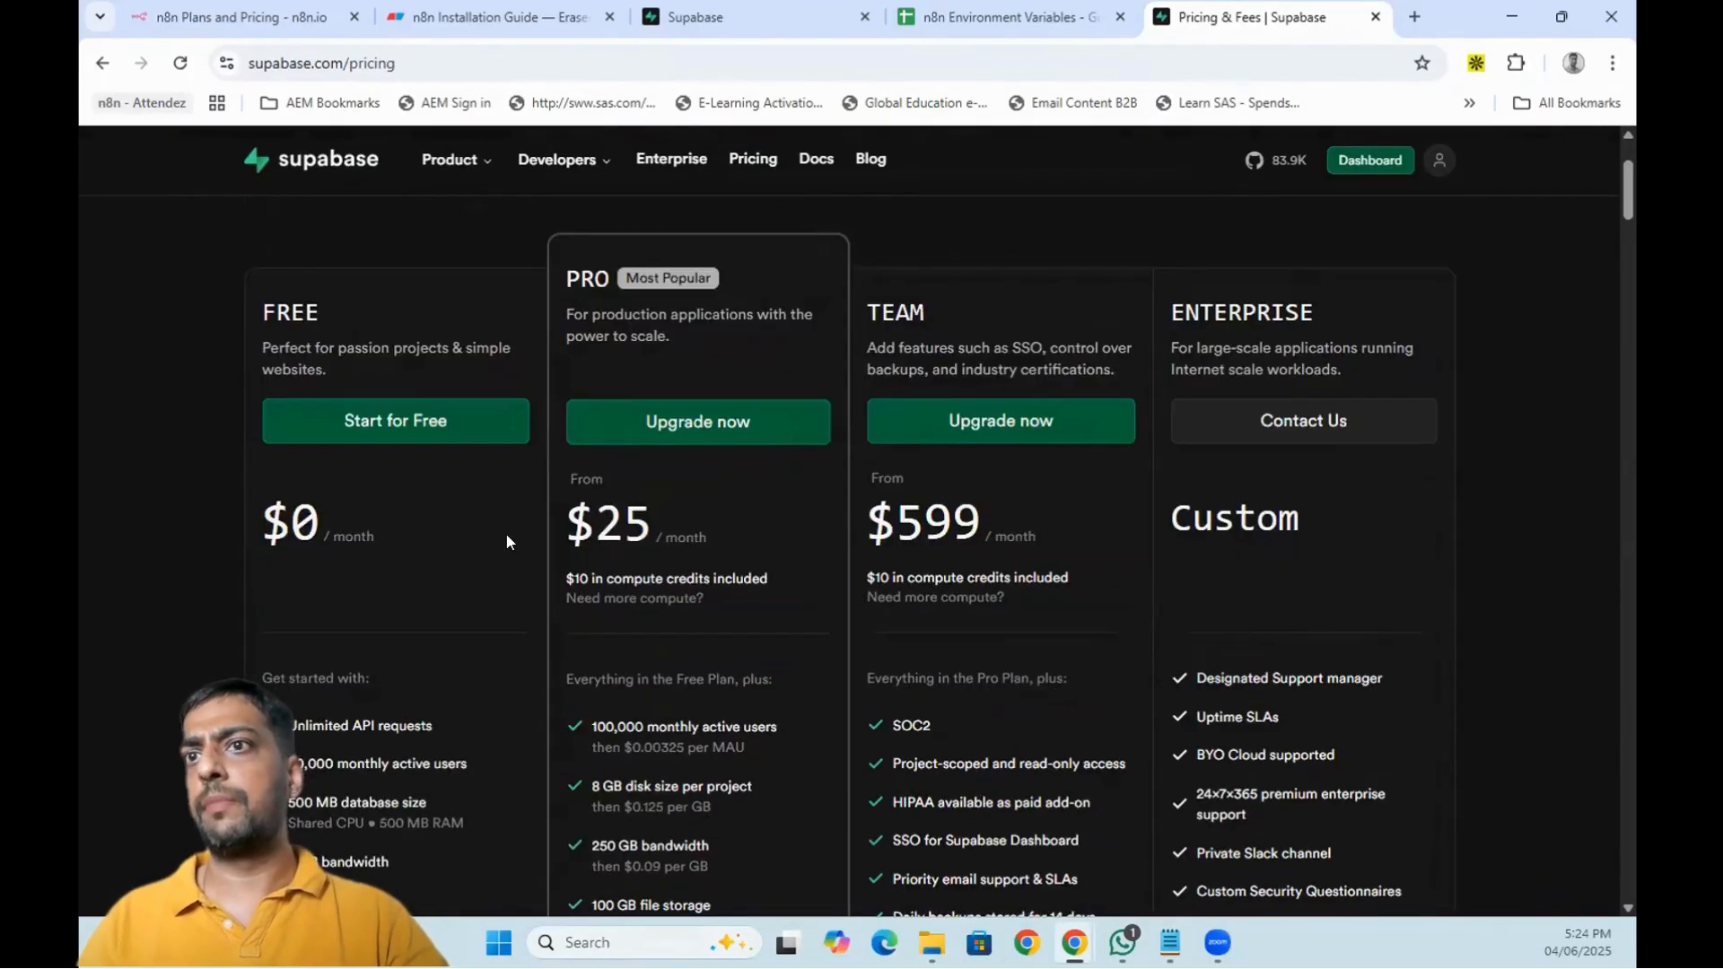
scroll(440, 478, down, 2)
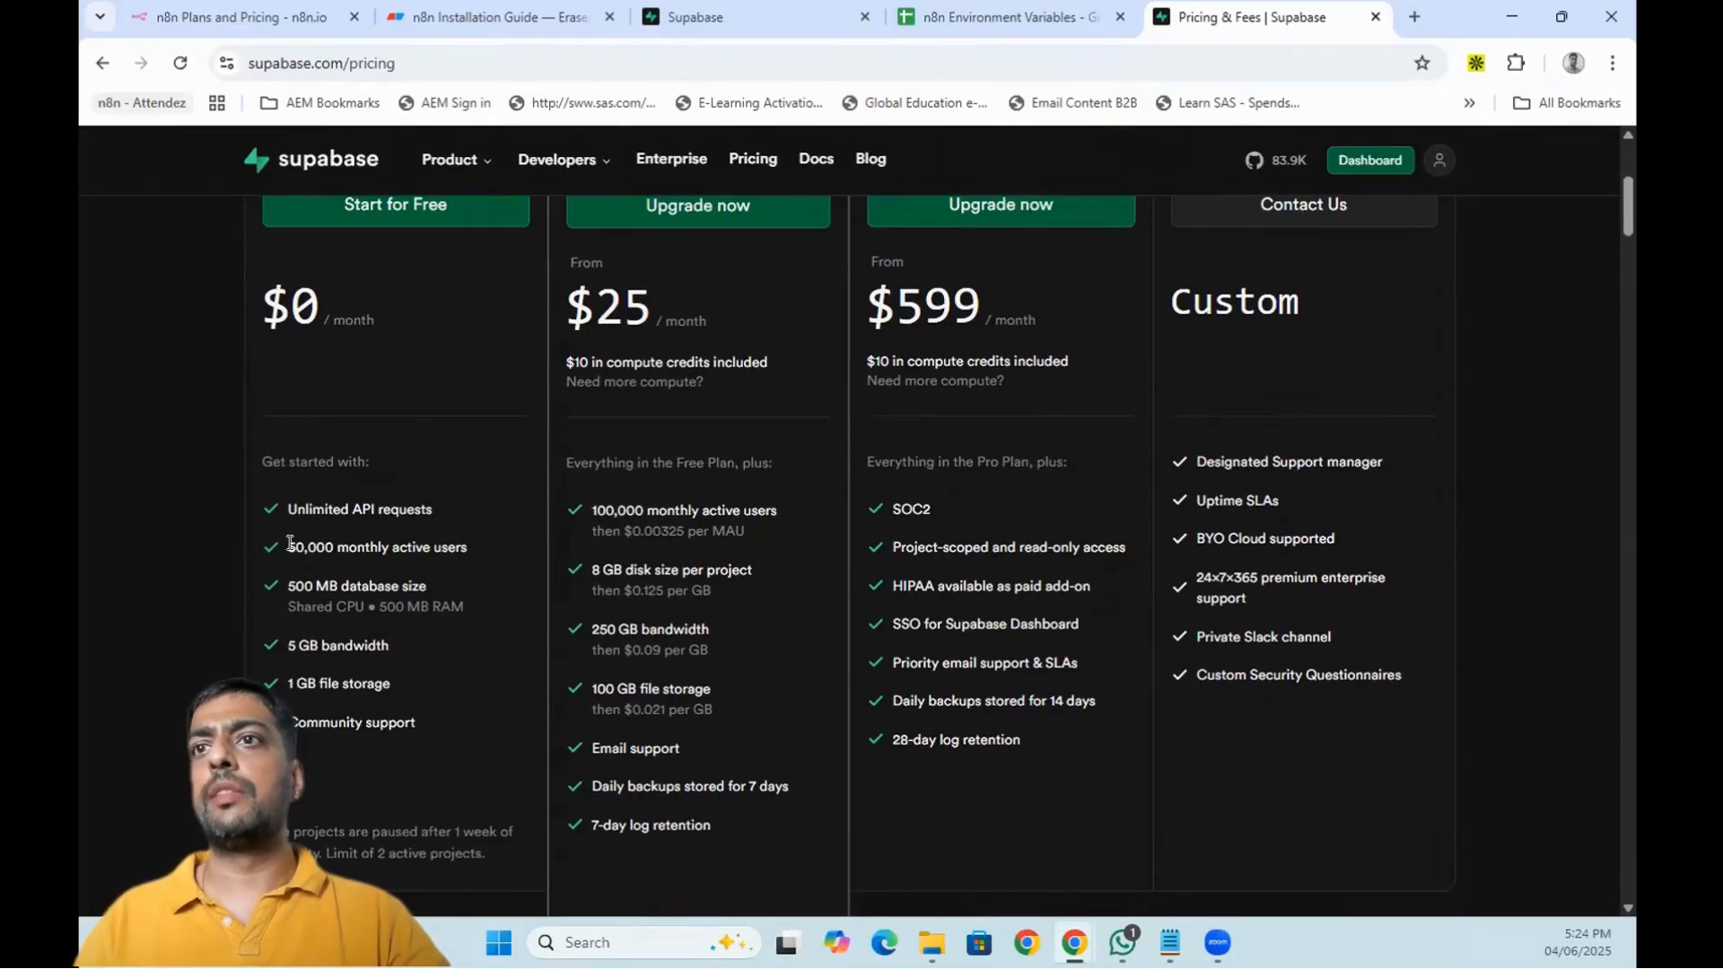
drag(317, 548, 467, 540)
scroll(467, 541, down, 2)
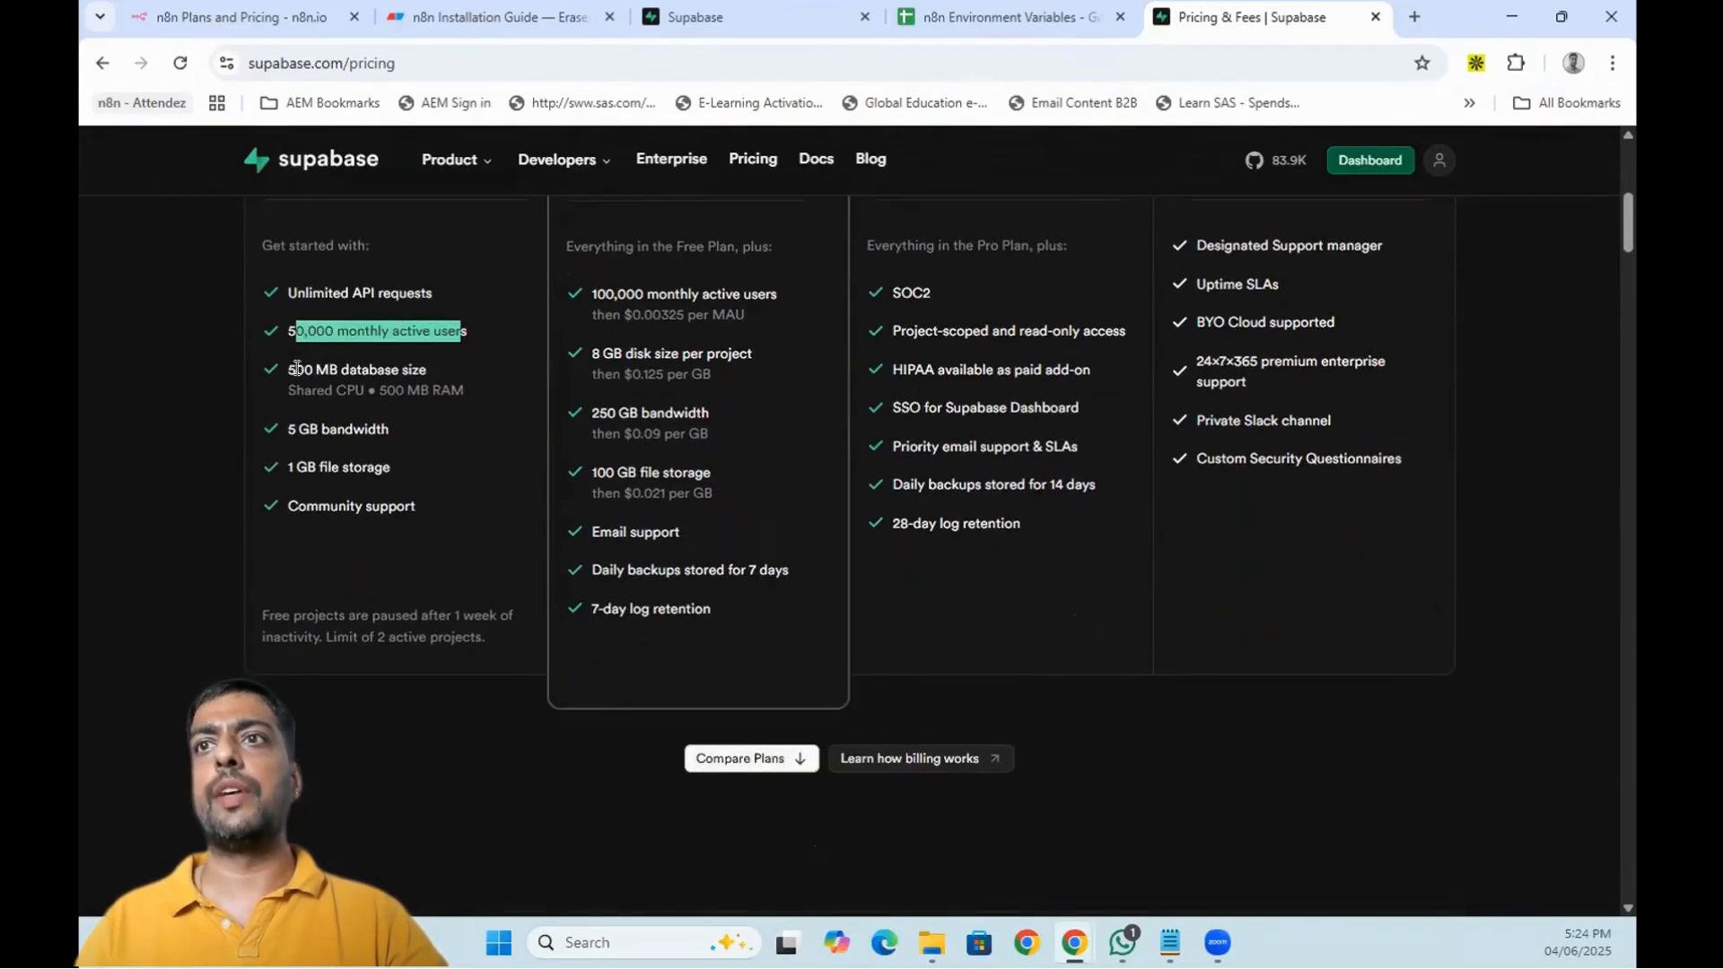
drag(296, 369, 393, 367)
drag(294, 429, 393, 507)
scroll(417, 569, up, 5)
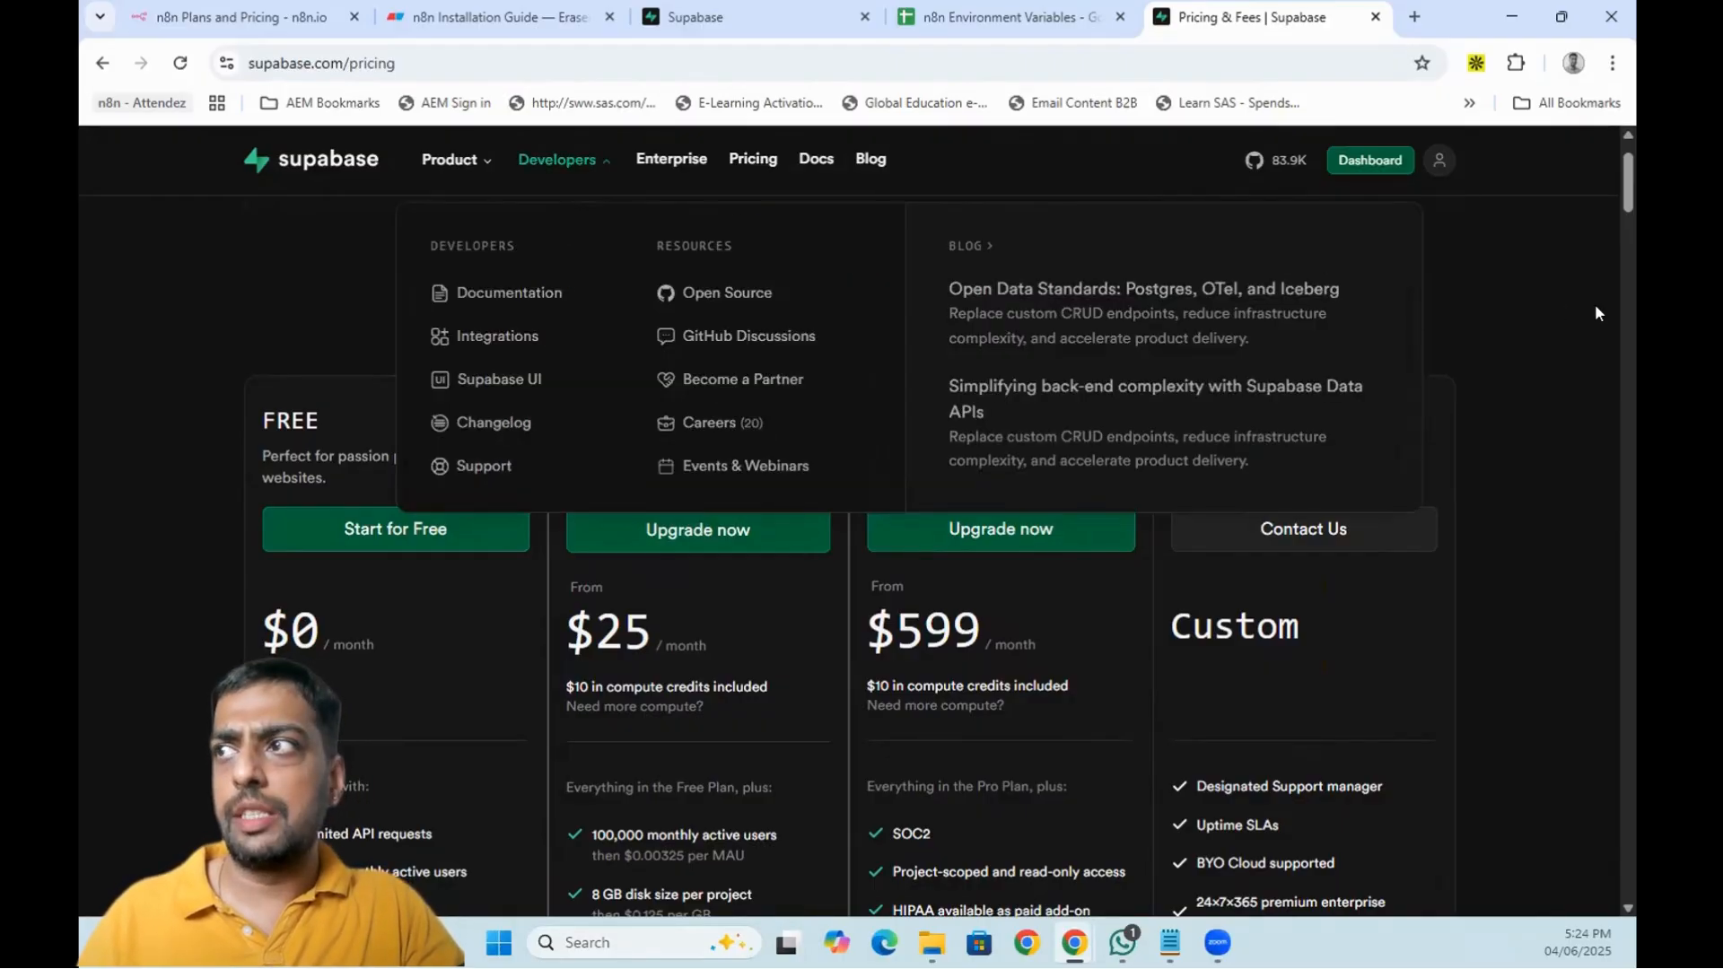
- Start a new Supabase project named Video-tutorial and copy a generated database password
click(828, 7)
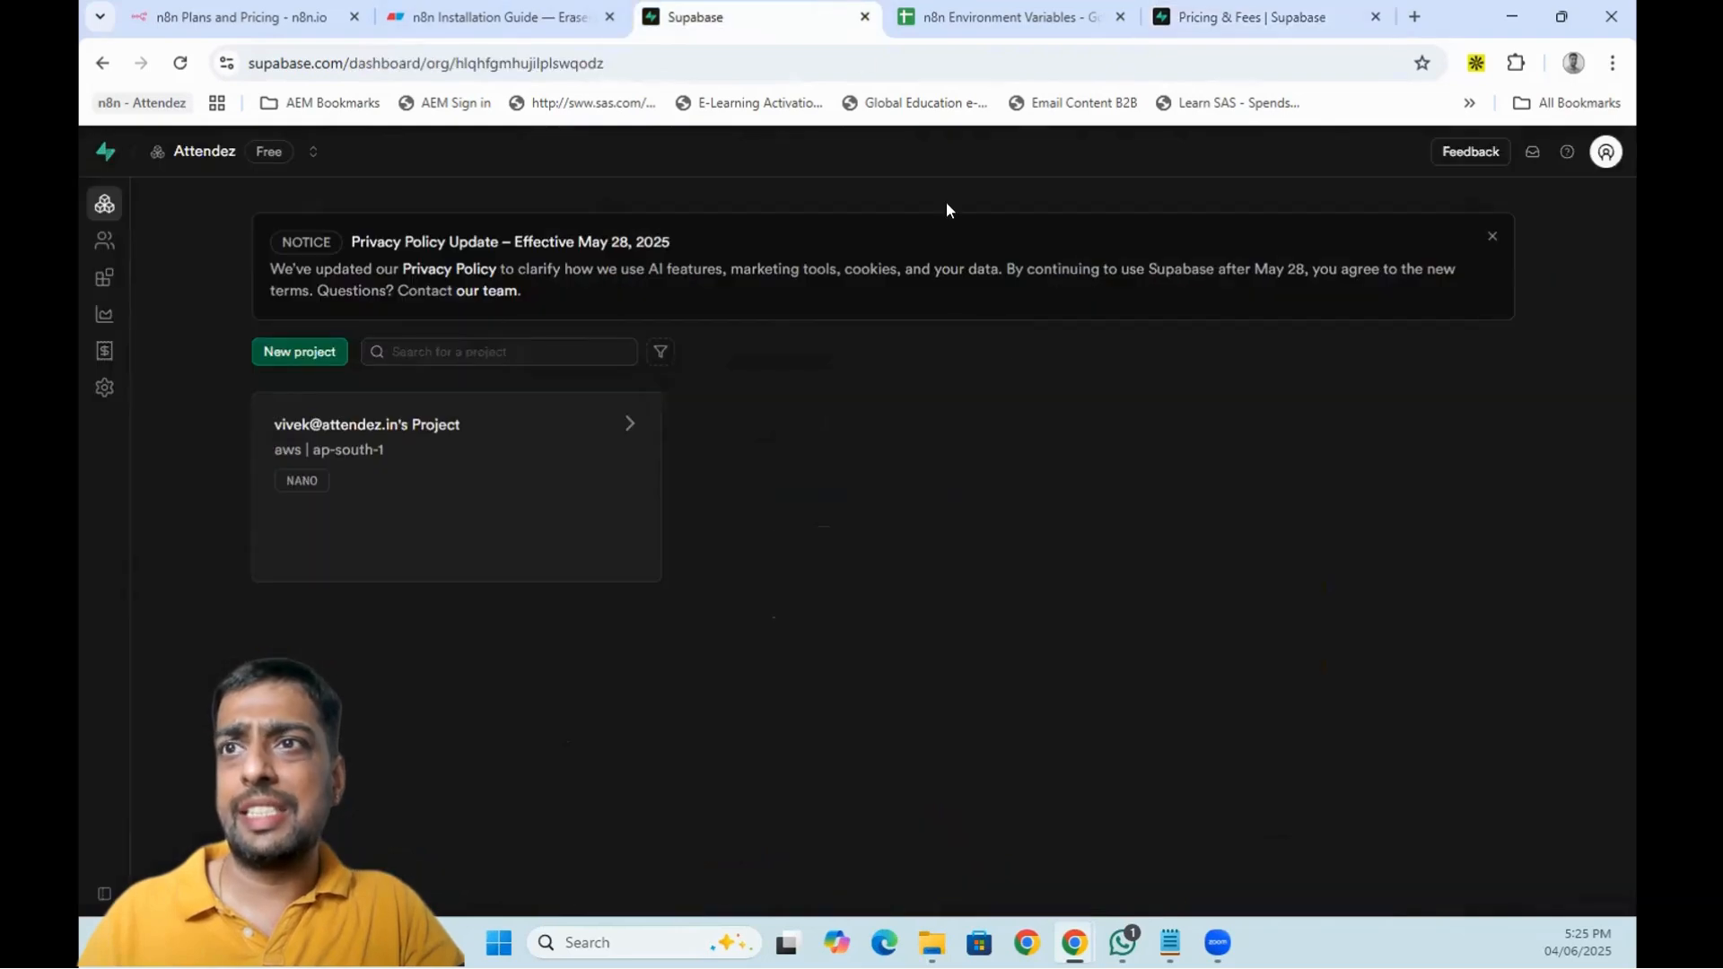
click(297, 351)
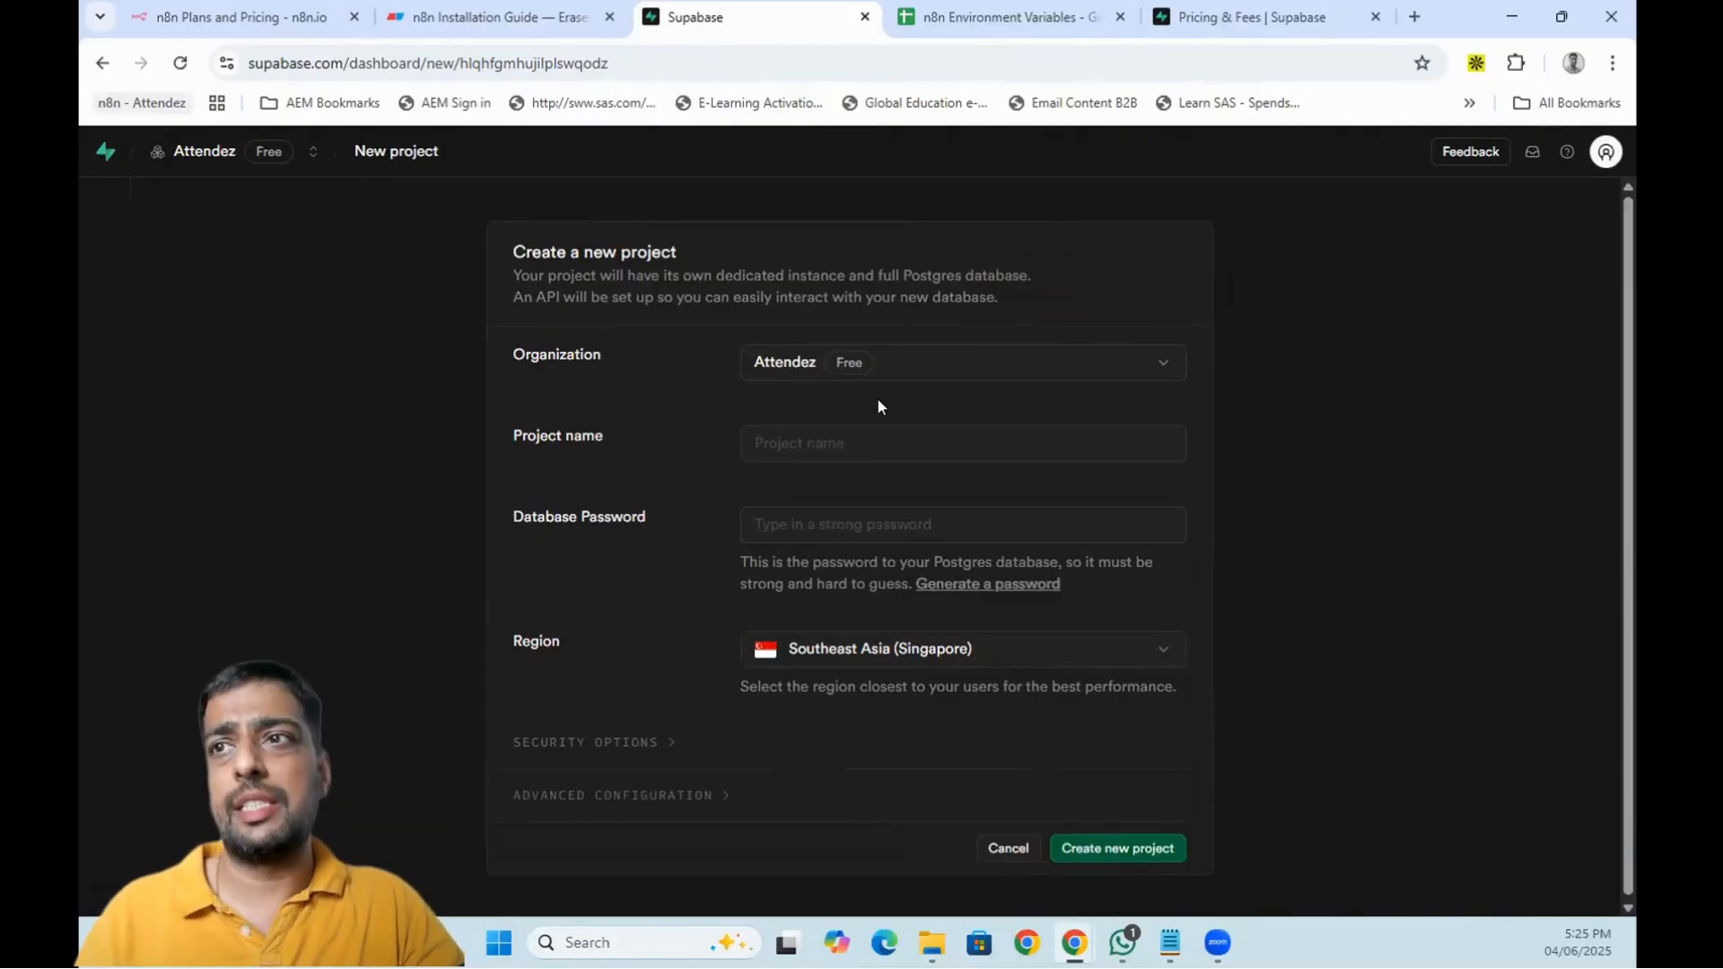
click(839, 444)
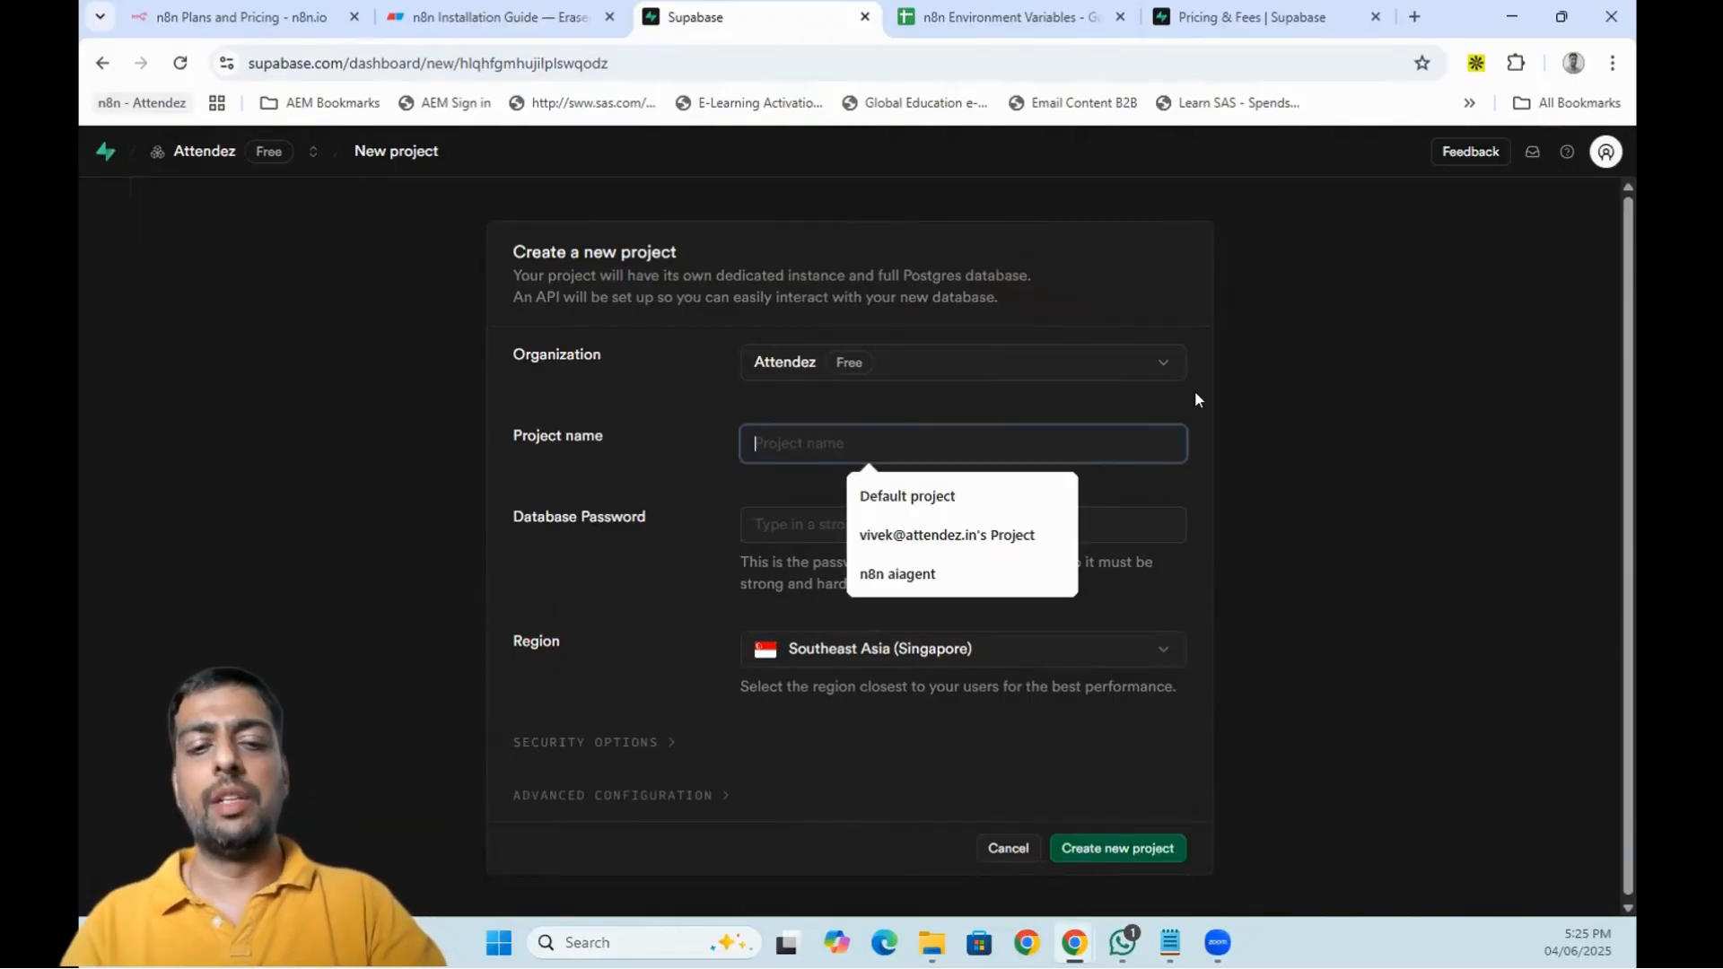
text(Video)
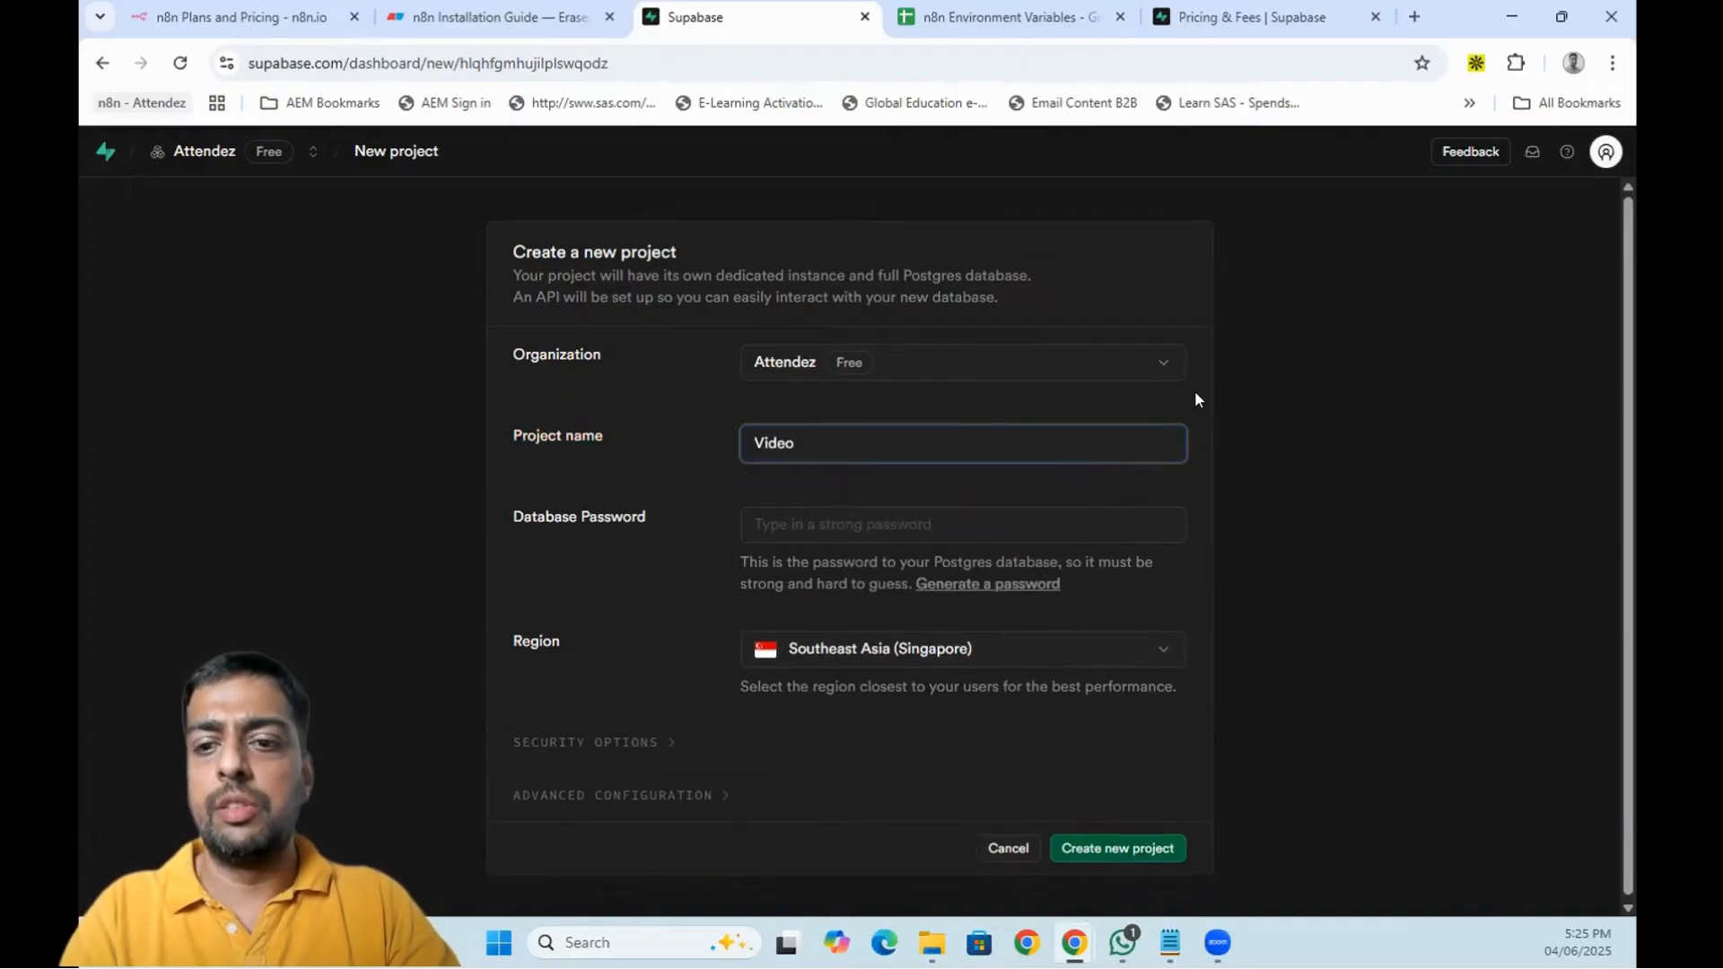
text(-tutorial)
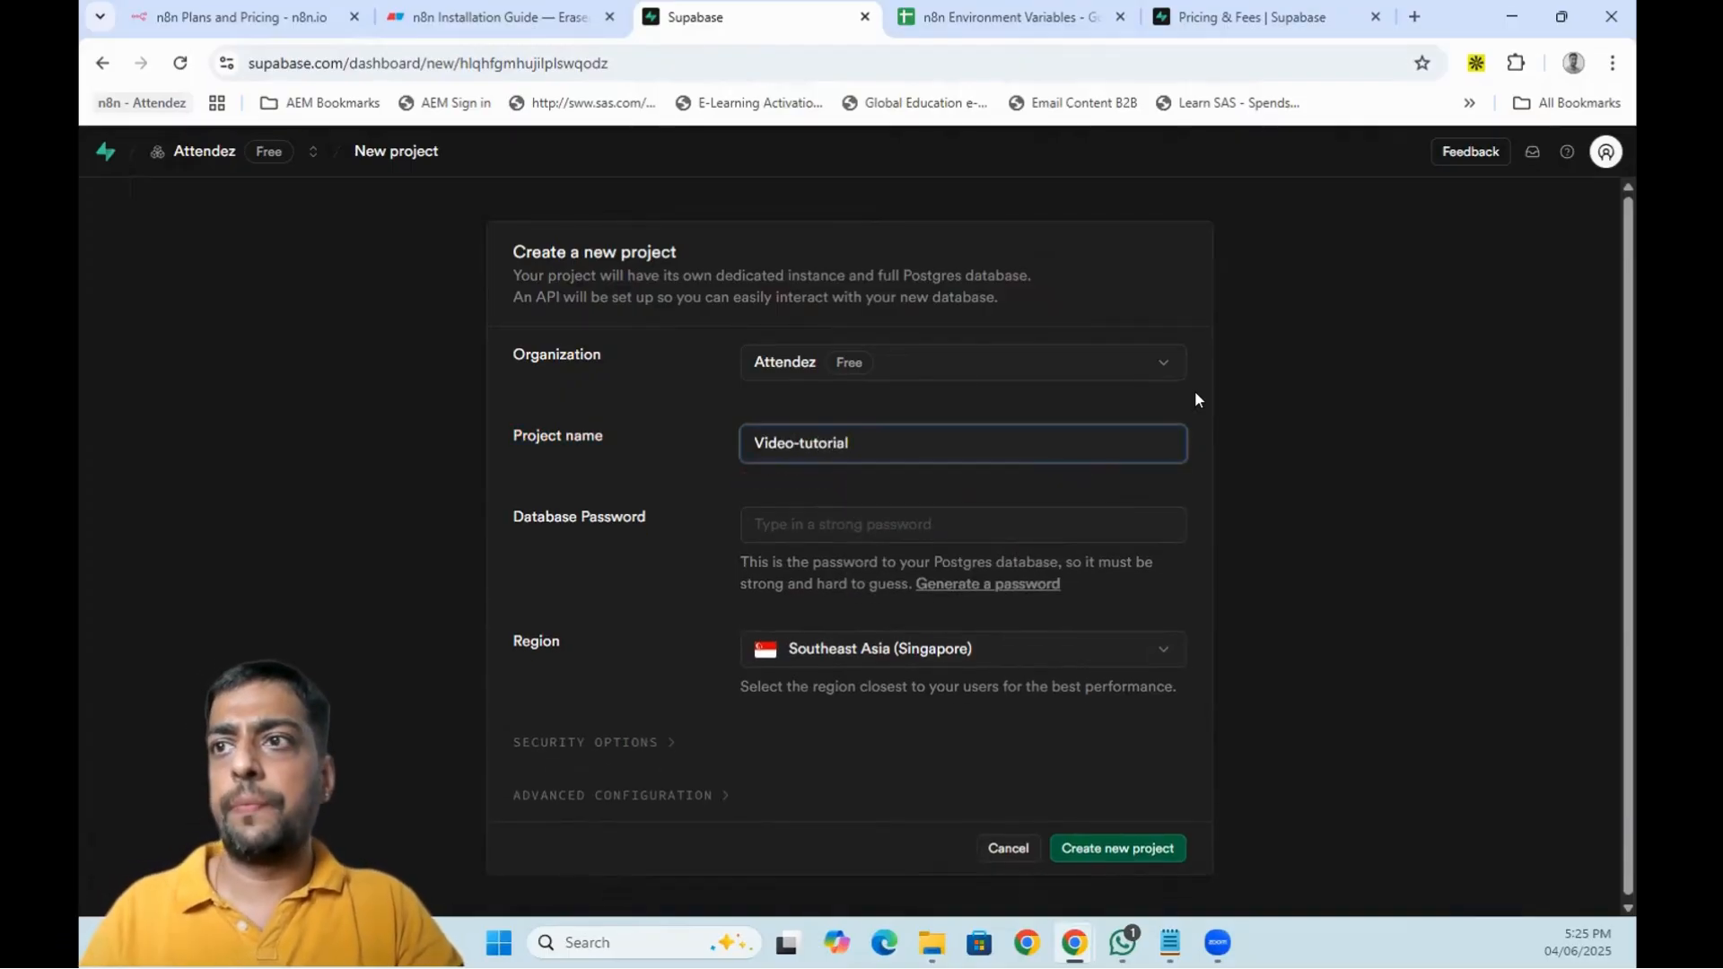
click(780, 517)
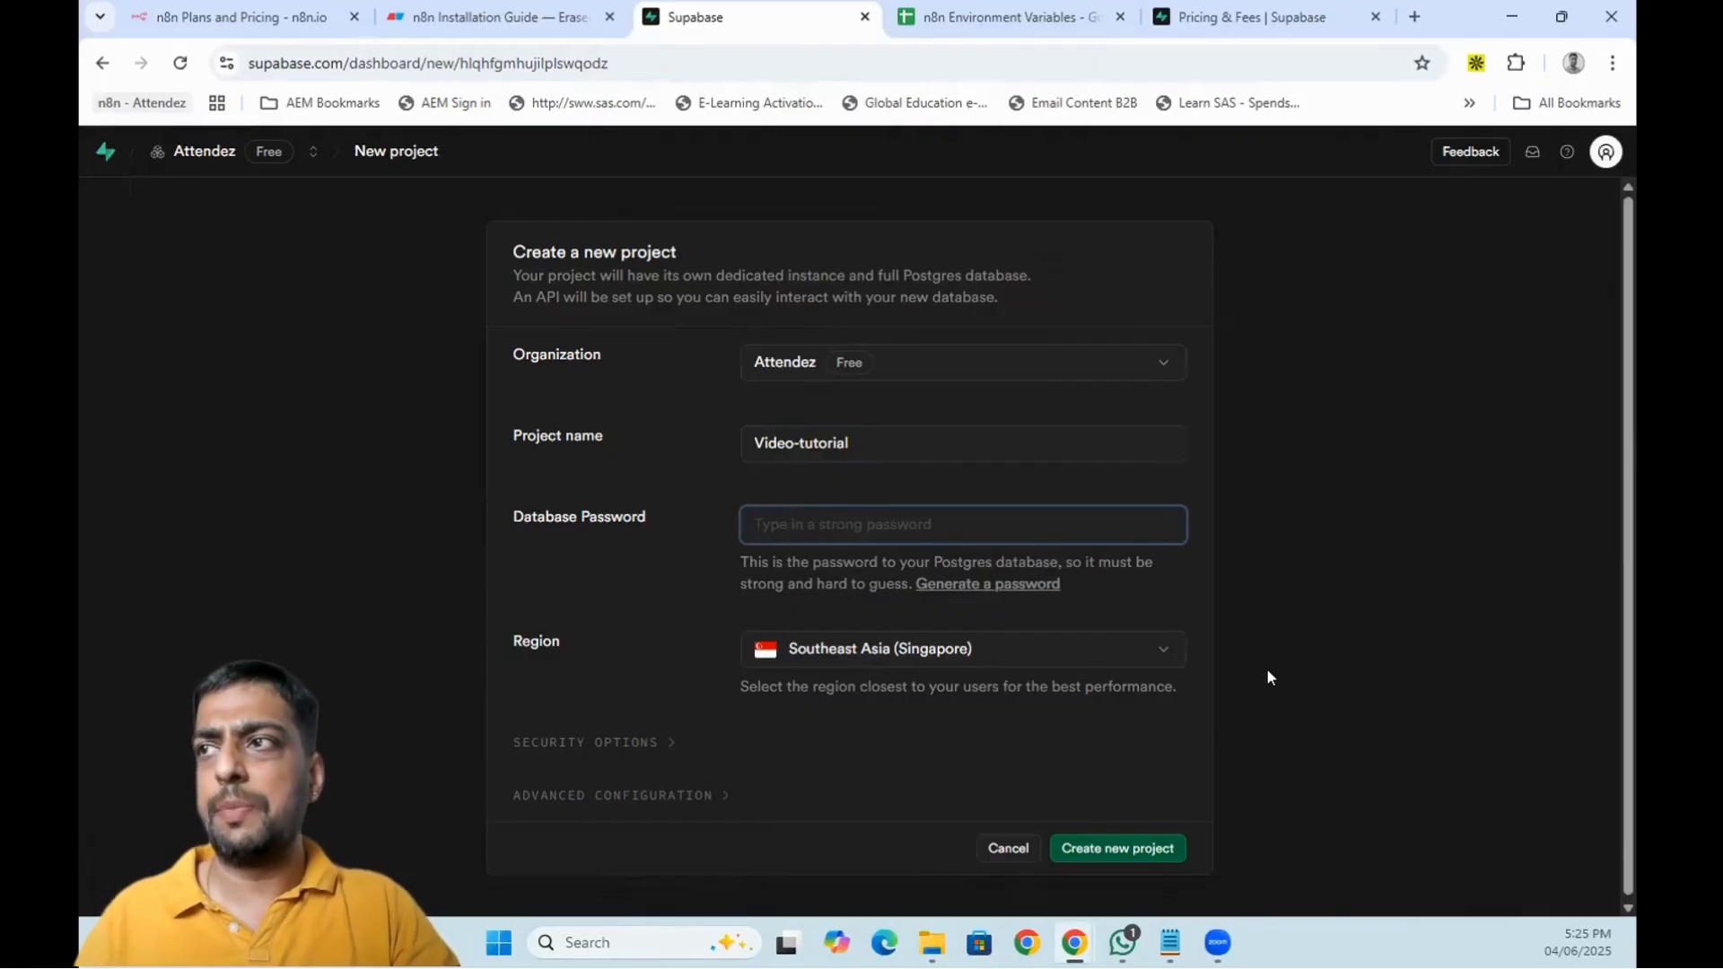
click(954, 585)
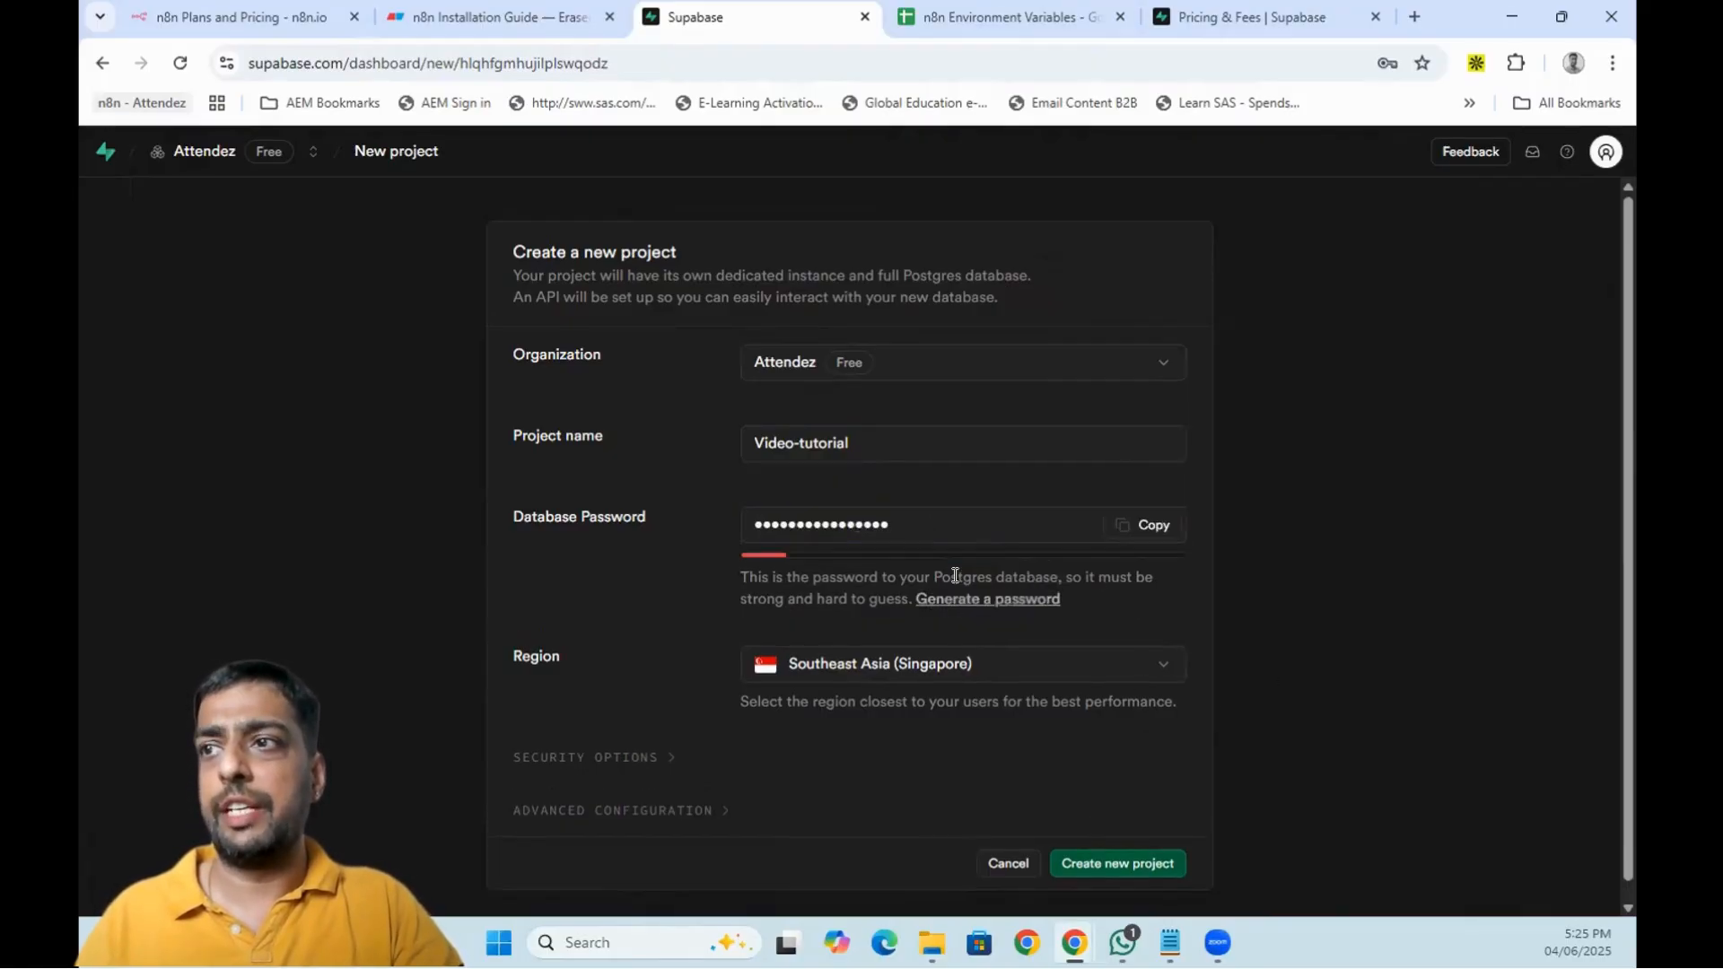
click(1161, 525)
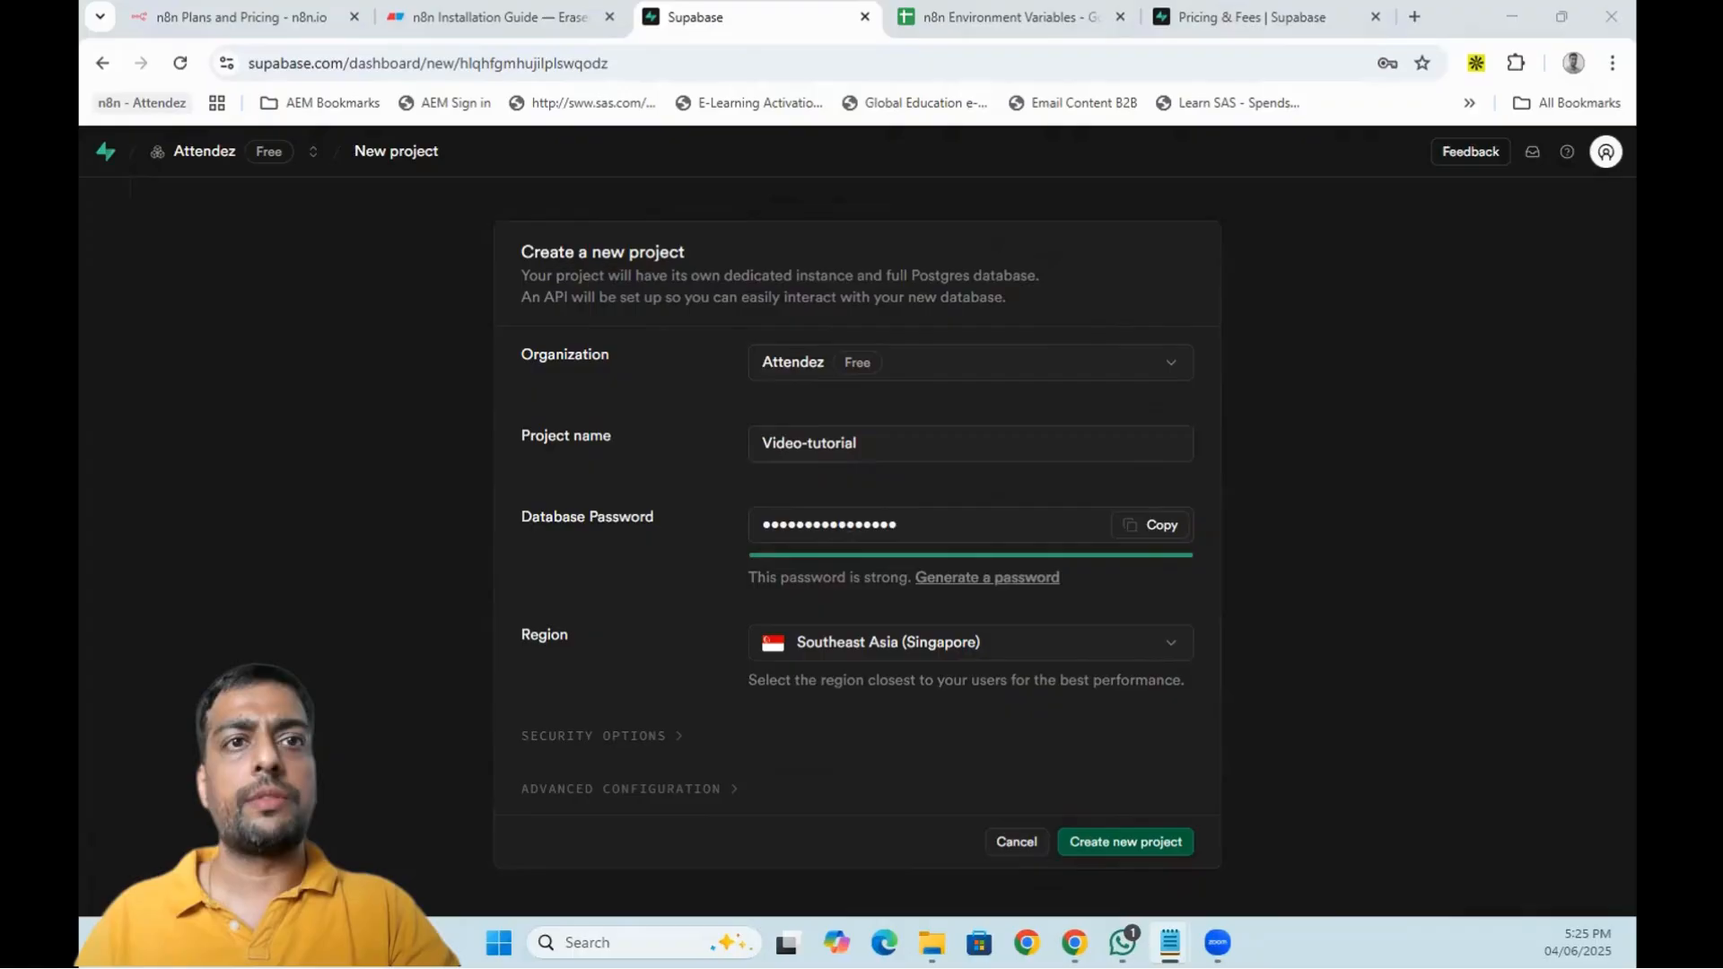
- Save the generated database password in a blank note
drag(217, 218, 1320, 473)
click(1319, 473)
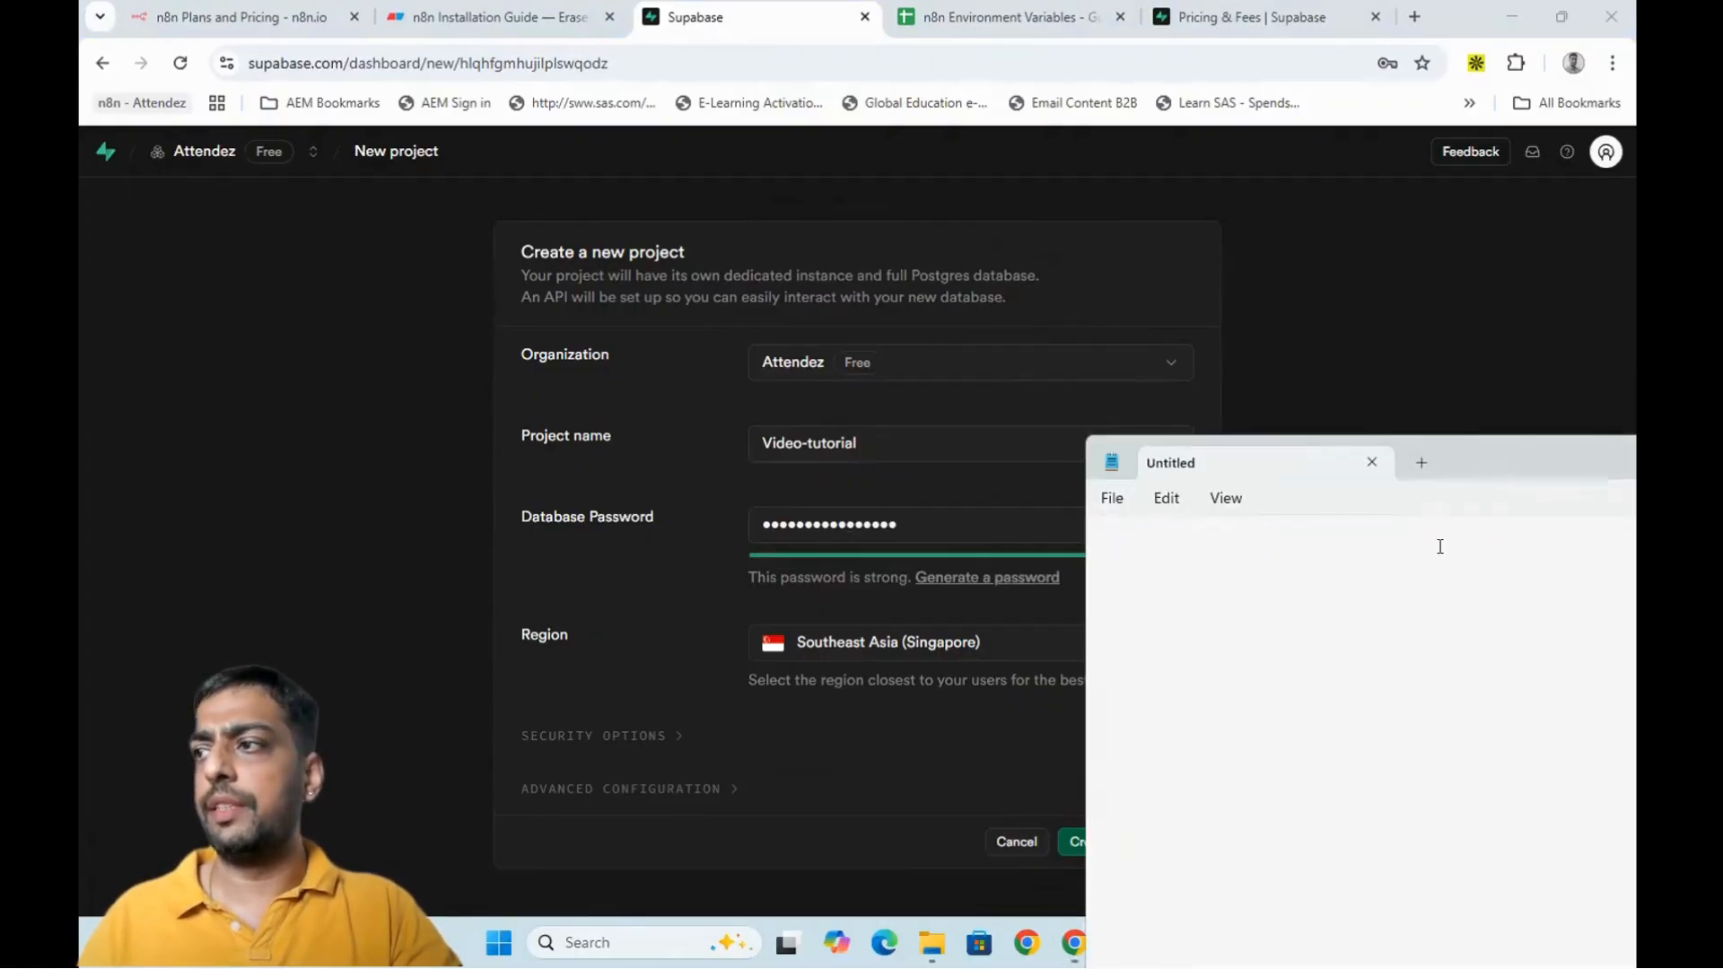
click(1441, 544)
key(ctrl+v)
drag(1455, 455, 1208, 454)
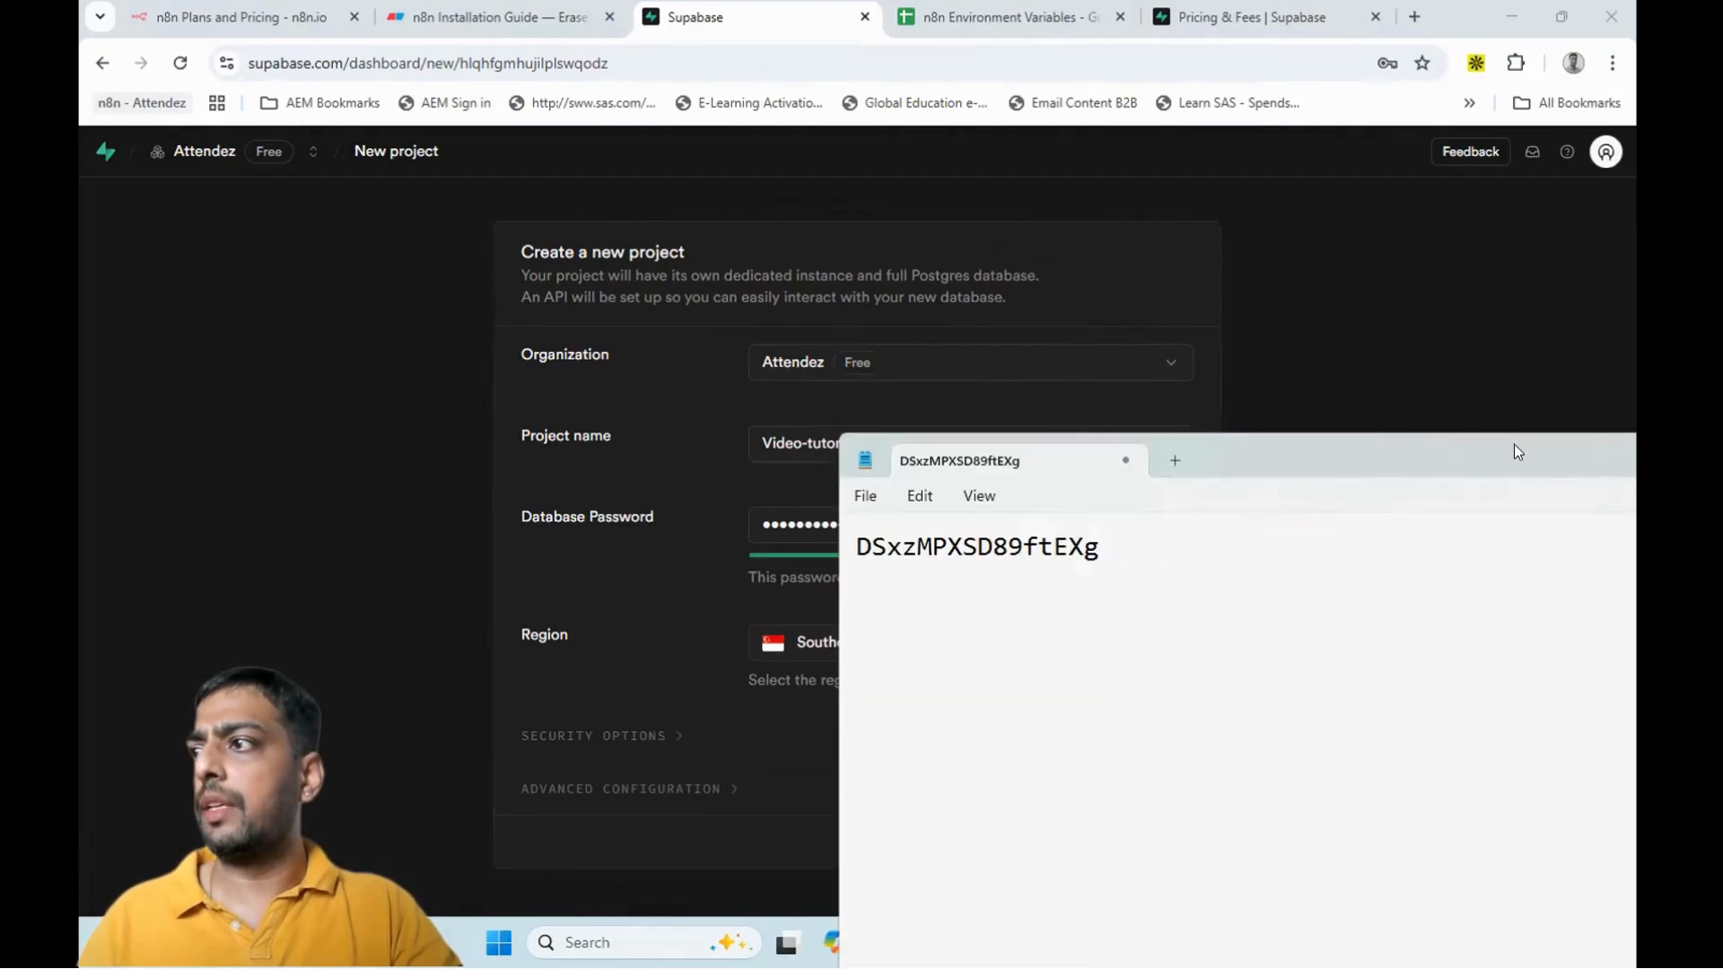
drag(1515, 446, 1296, 461)
double_click(1325, 461)
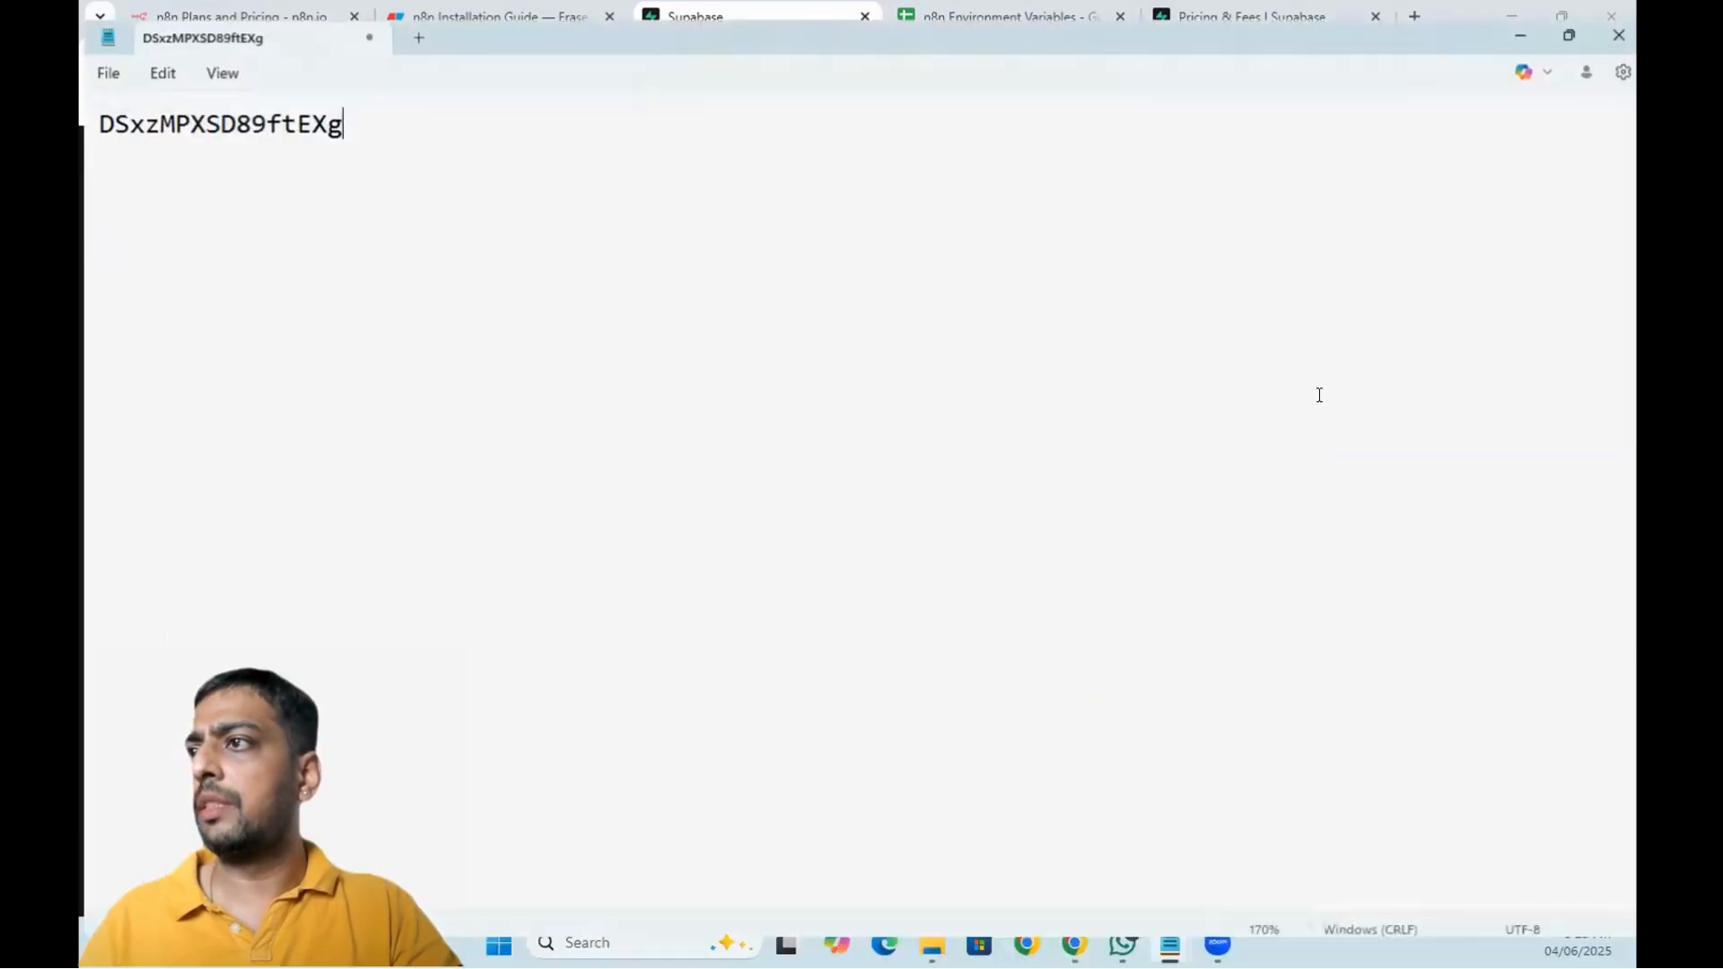
click(1517, 11)
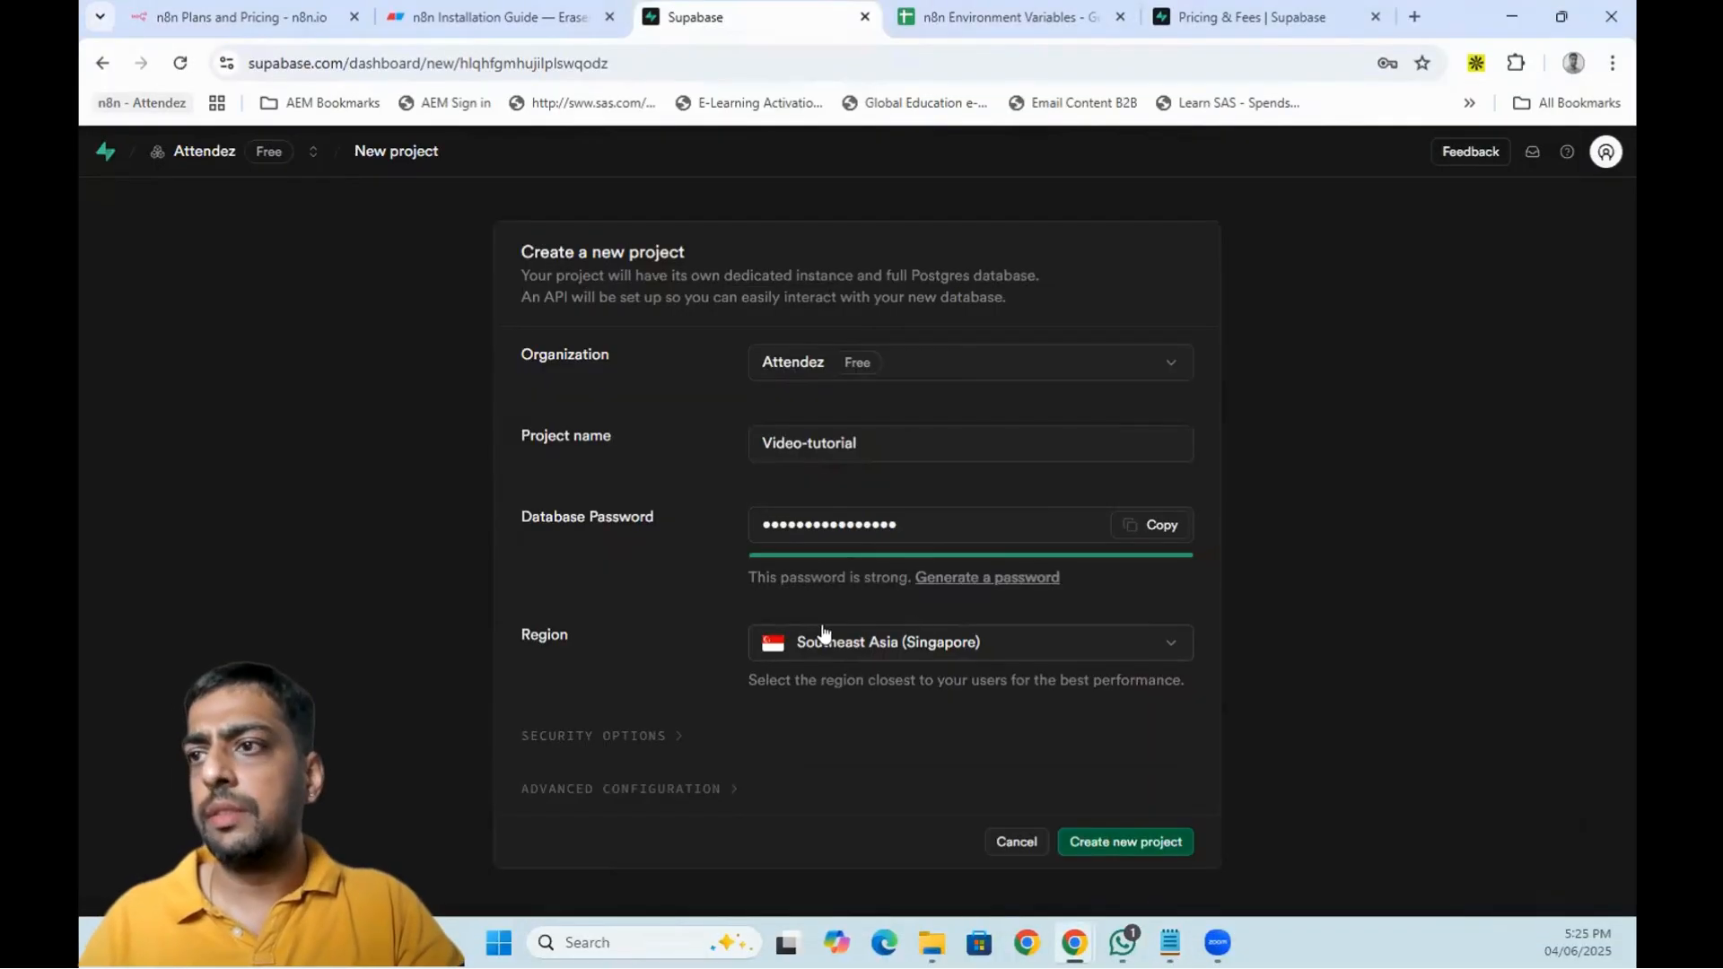
- Set the region to South Asia (Mumbai) and create the project
click(1000, 644)
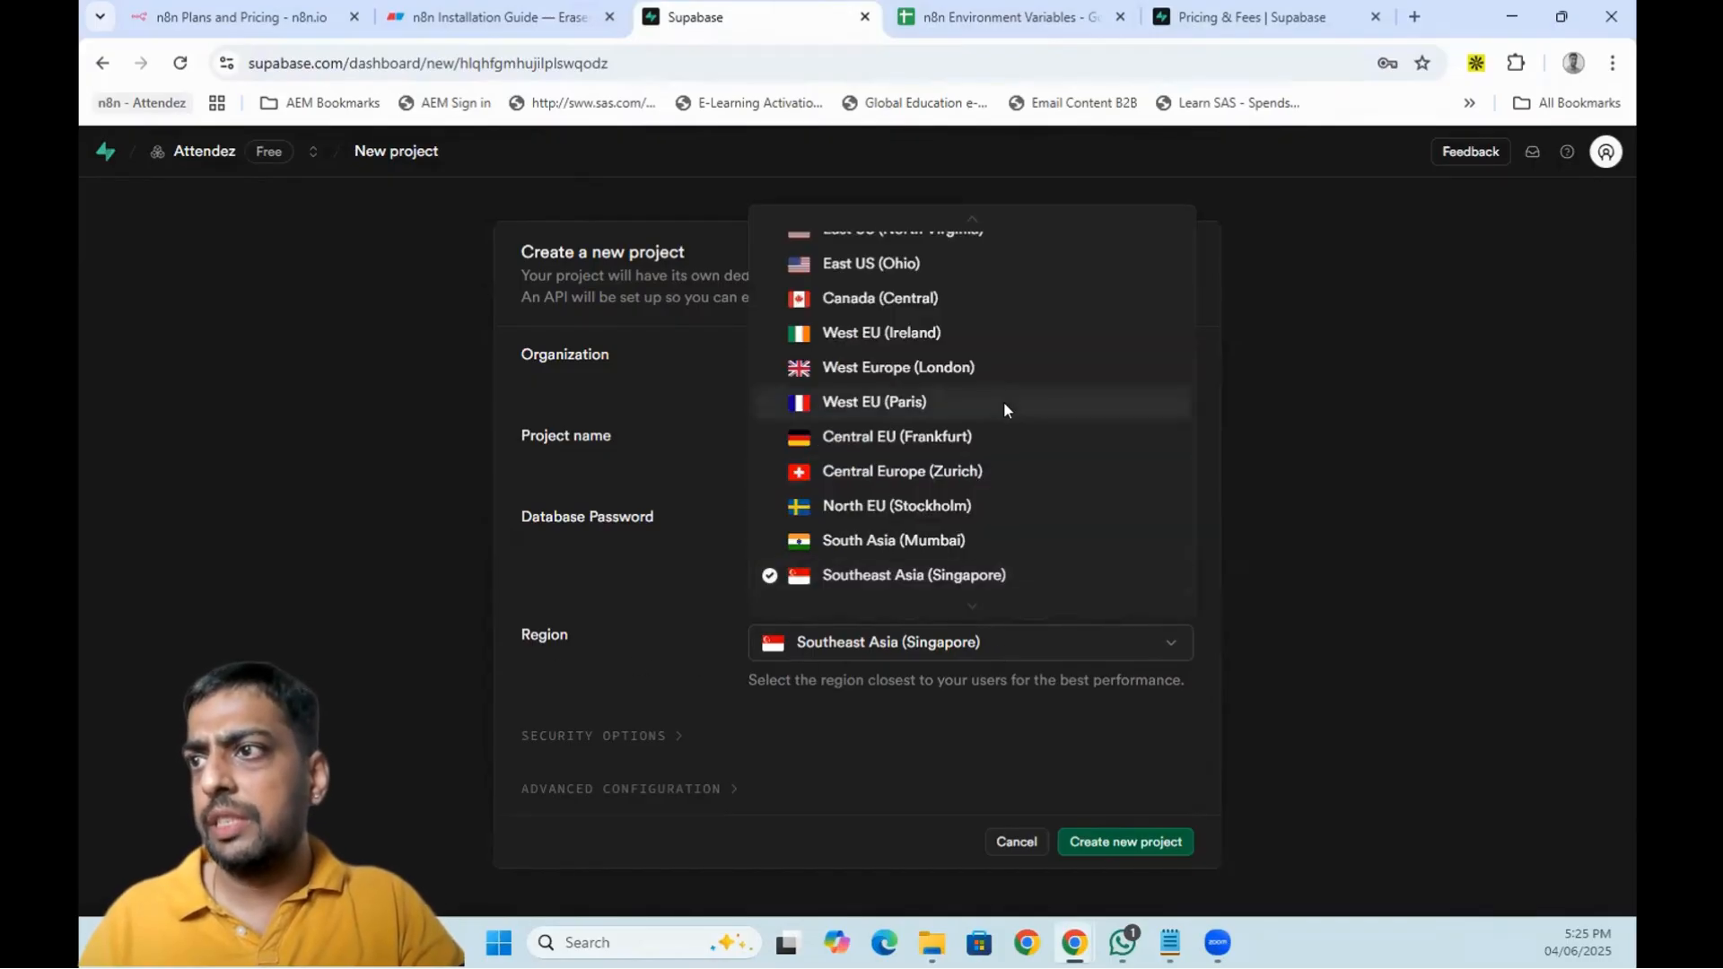
scroll(1030, 494, down, 2)
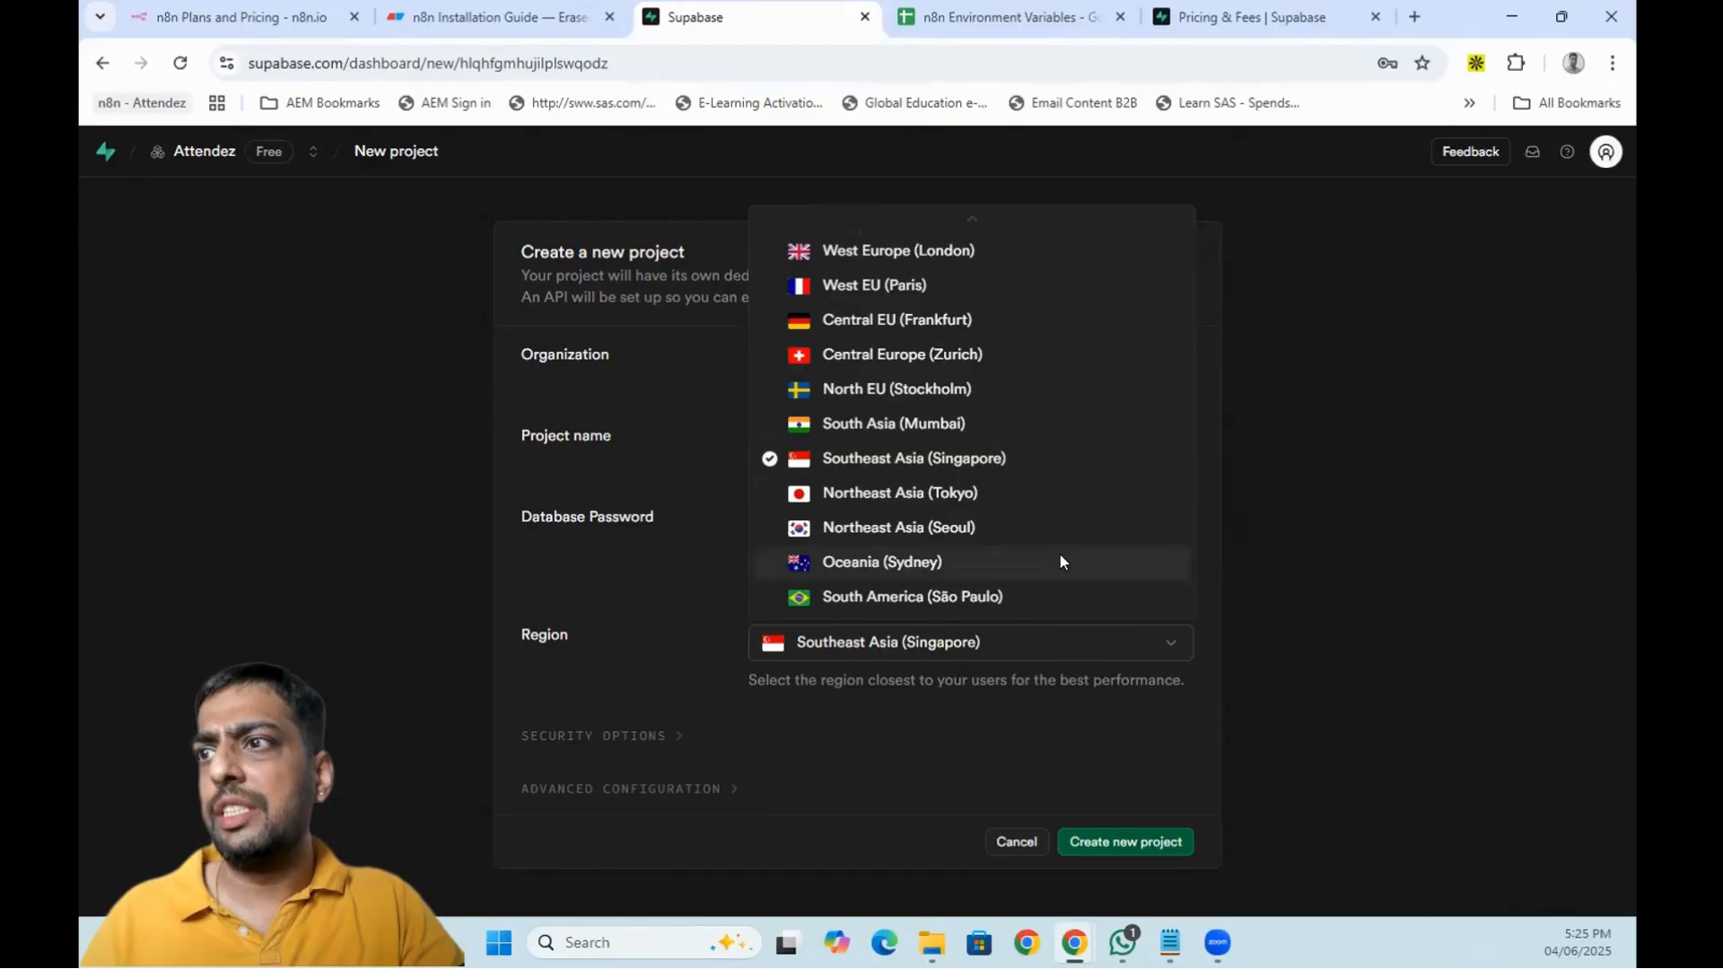
click(949, 424)
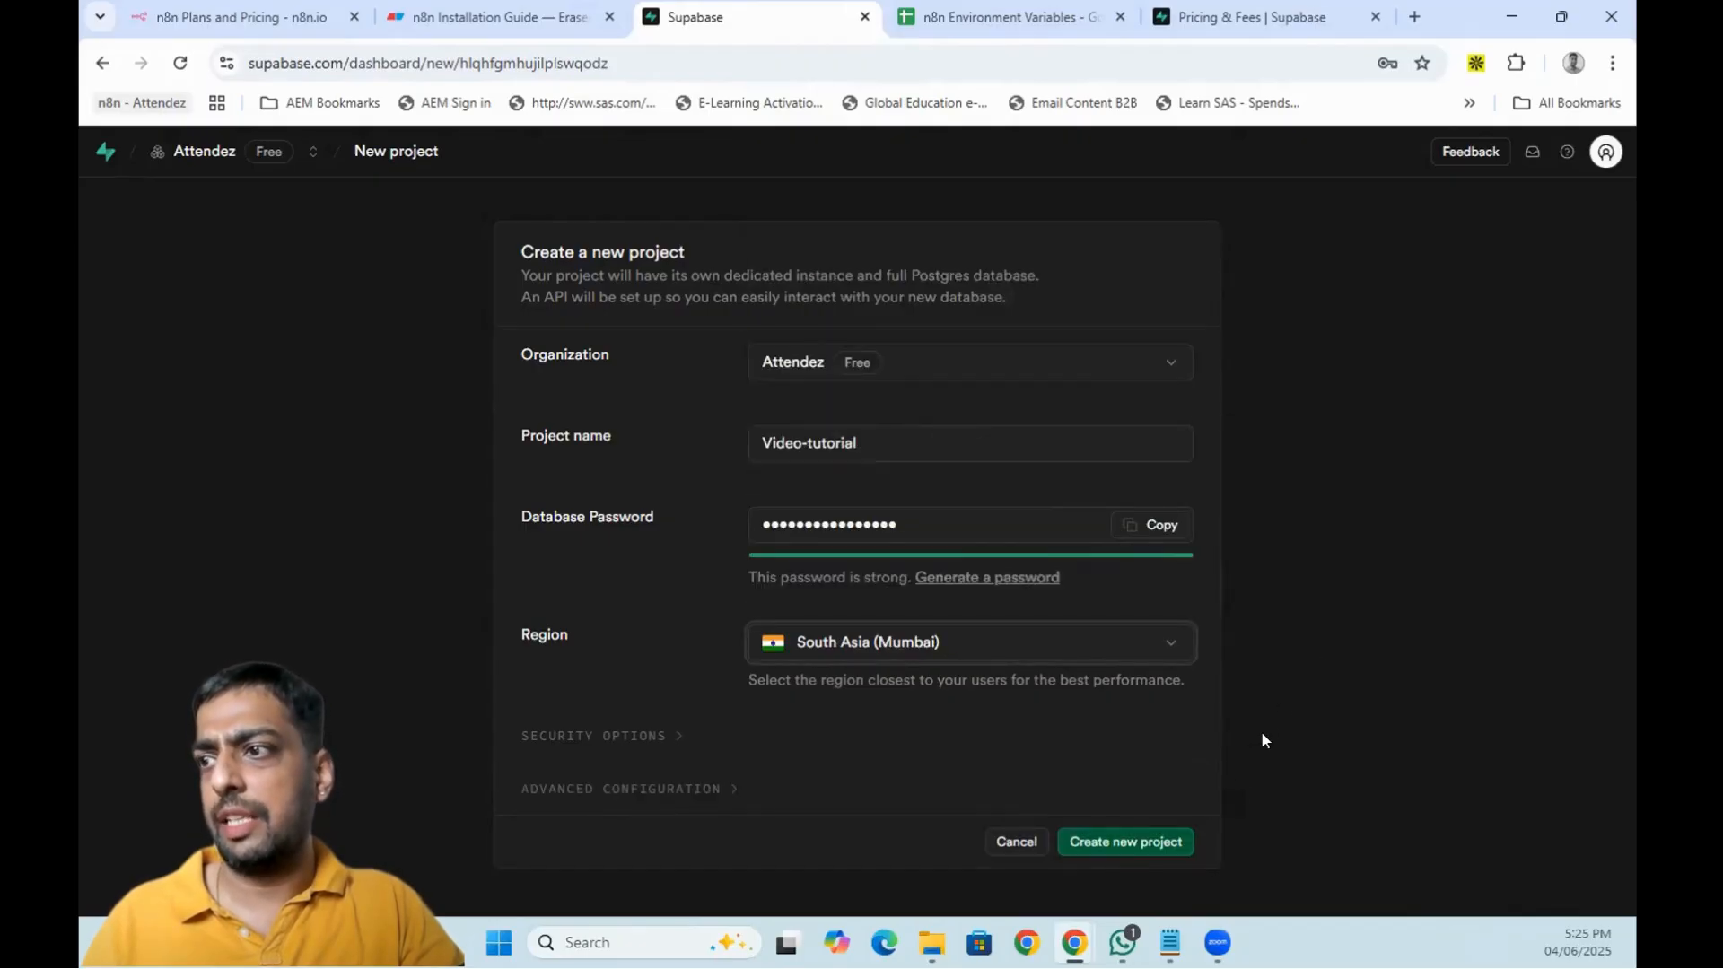
click(1141, 841)
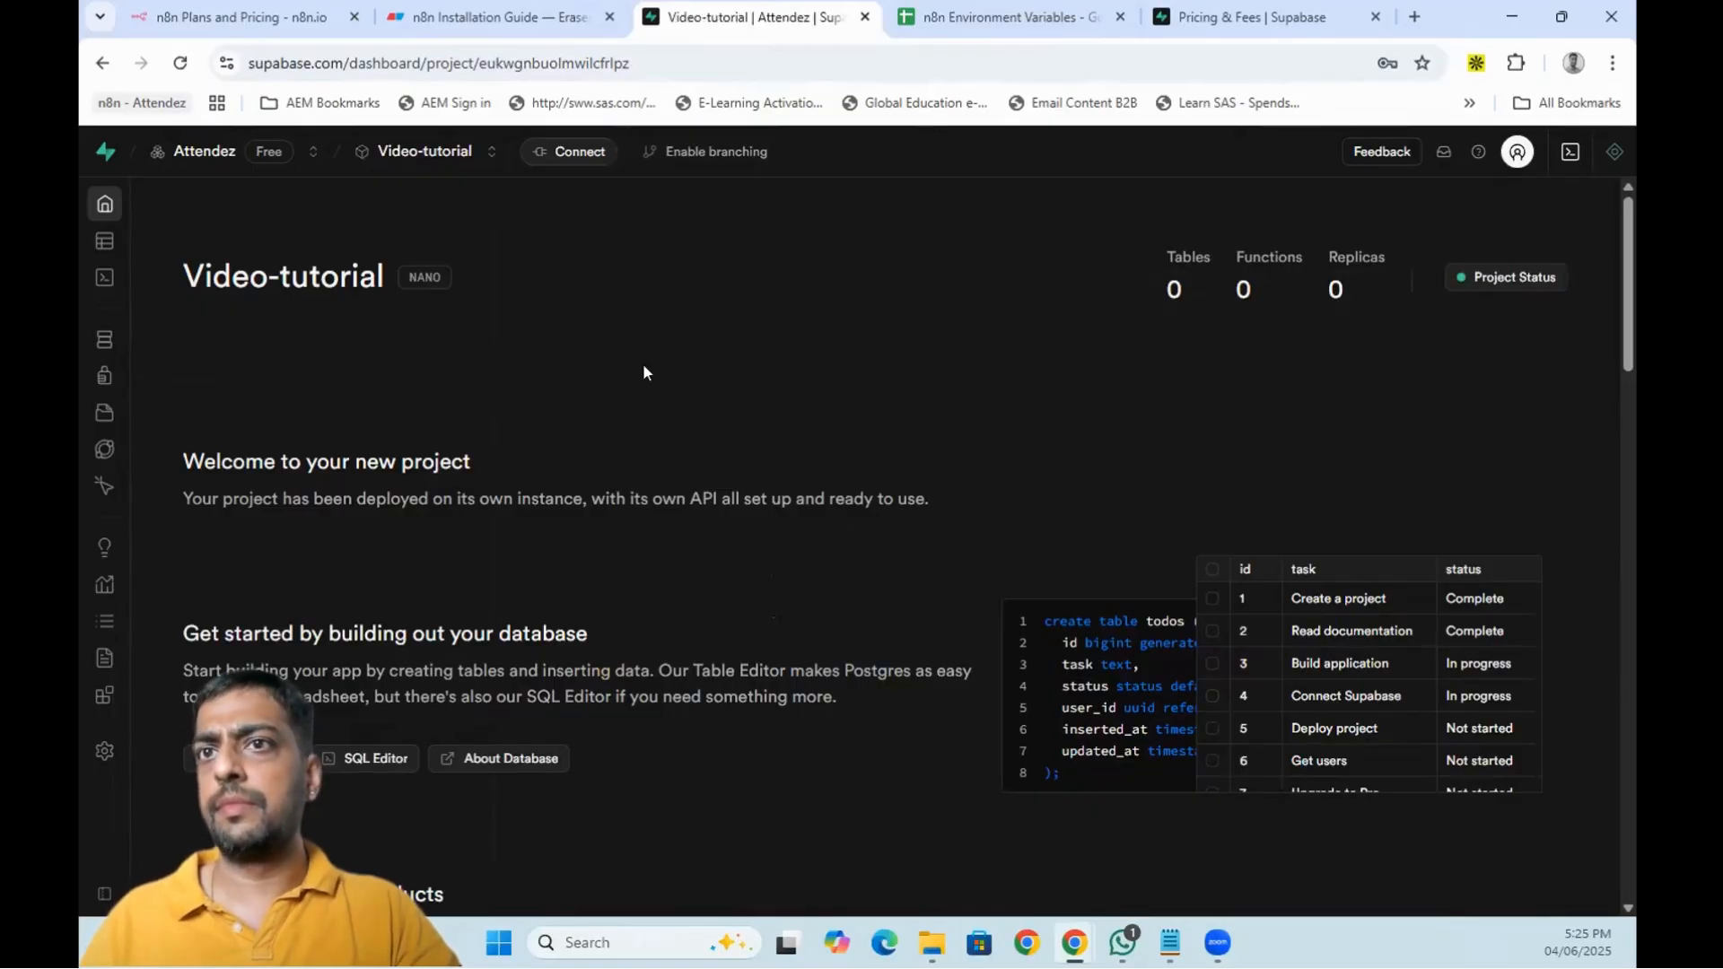
- Open the project's Database and Data API settings pages
mouse_move(97, 346)
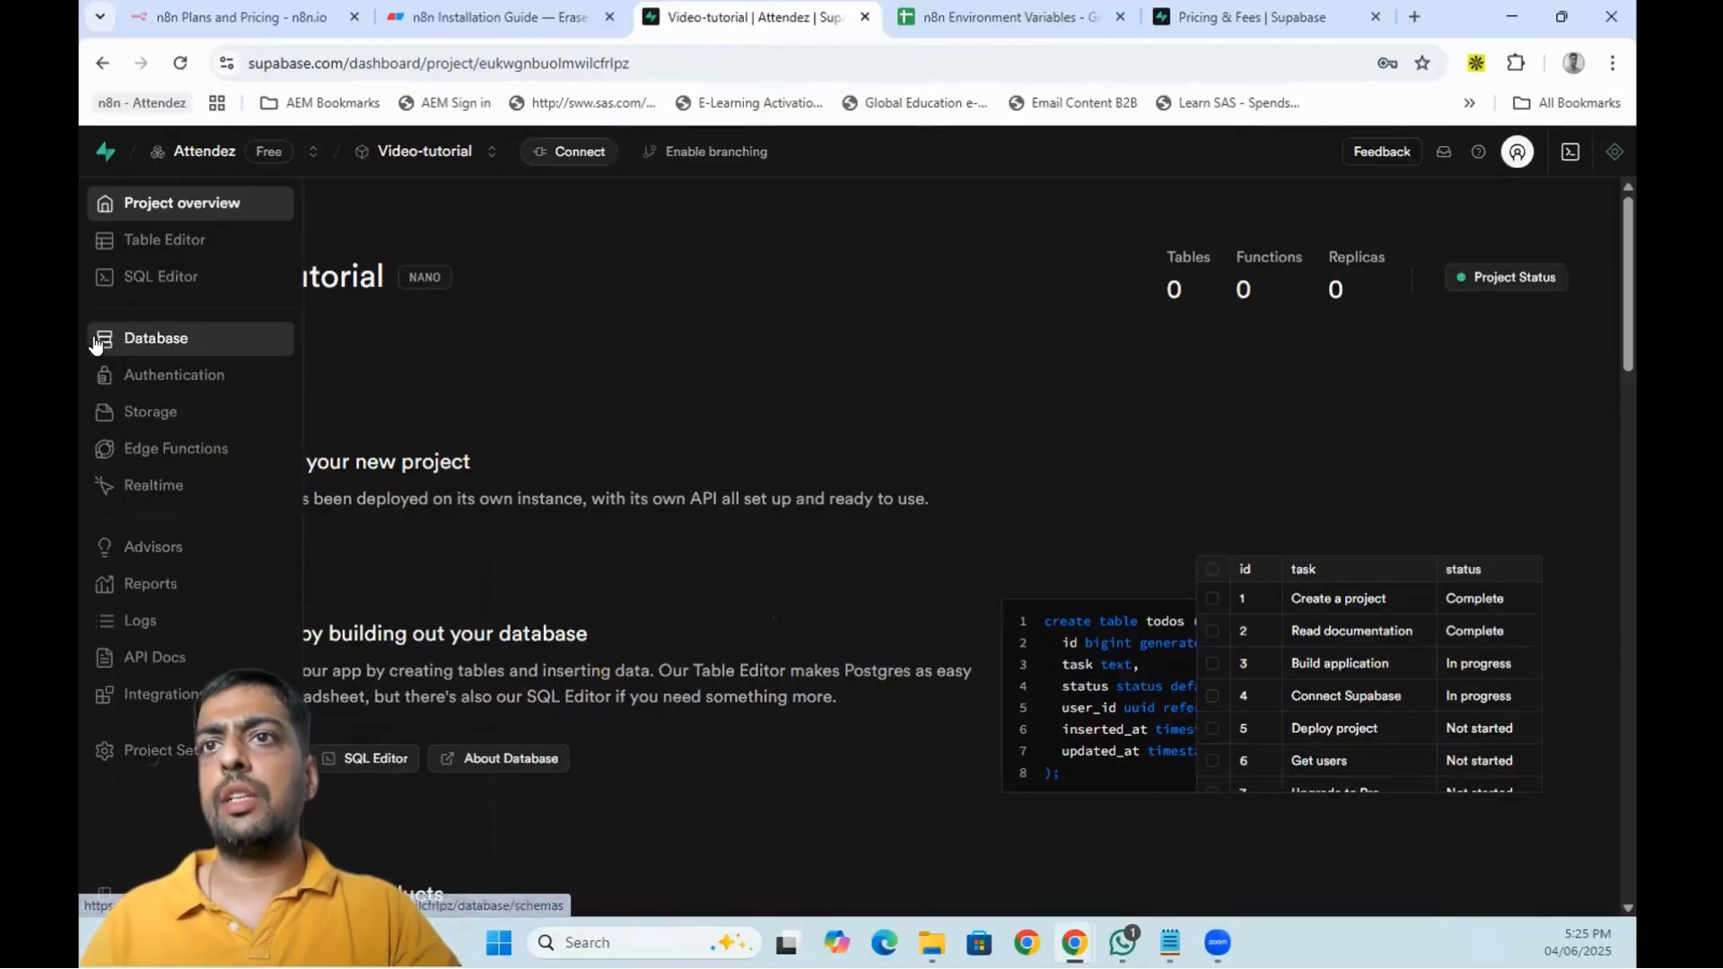
click(202, 763)
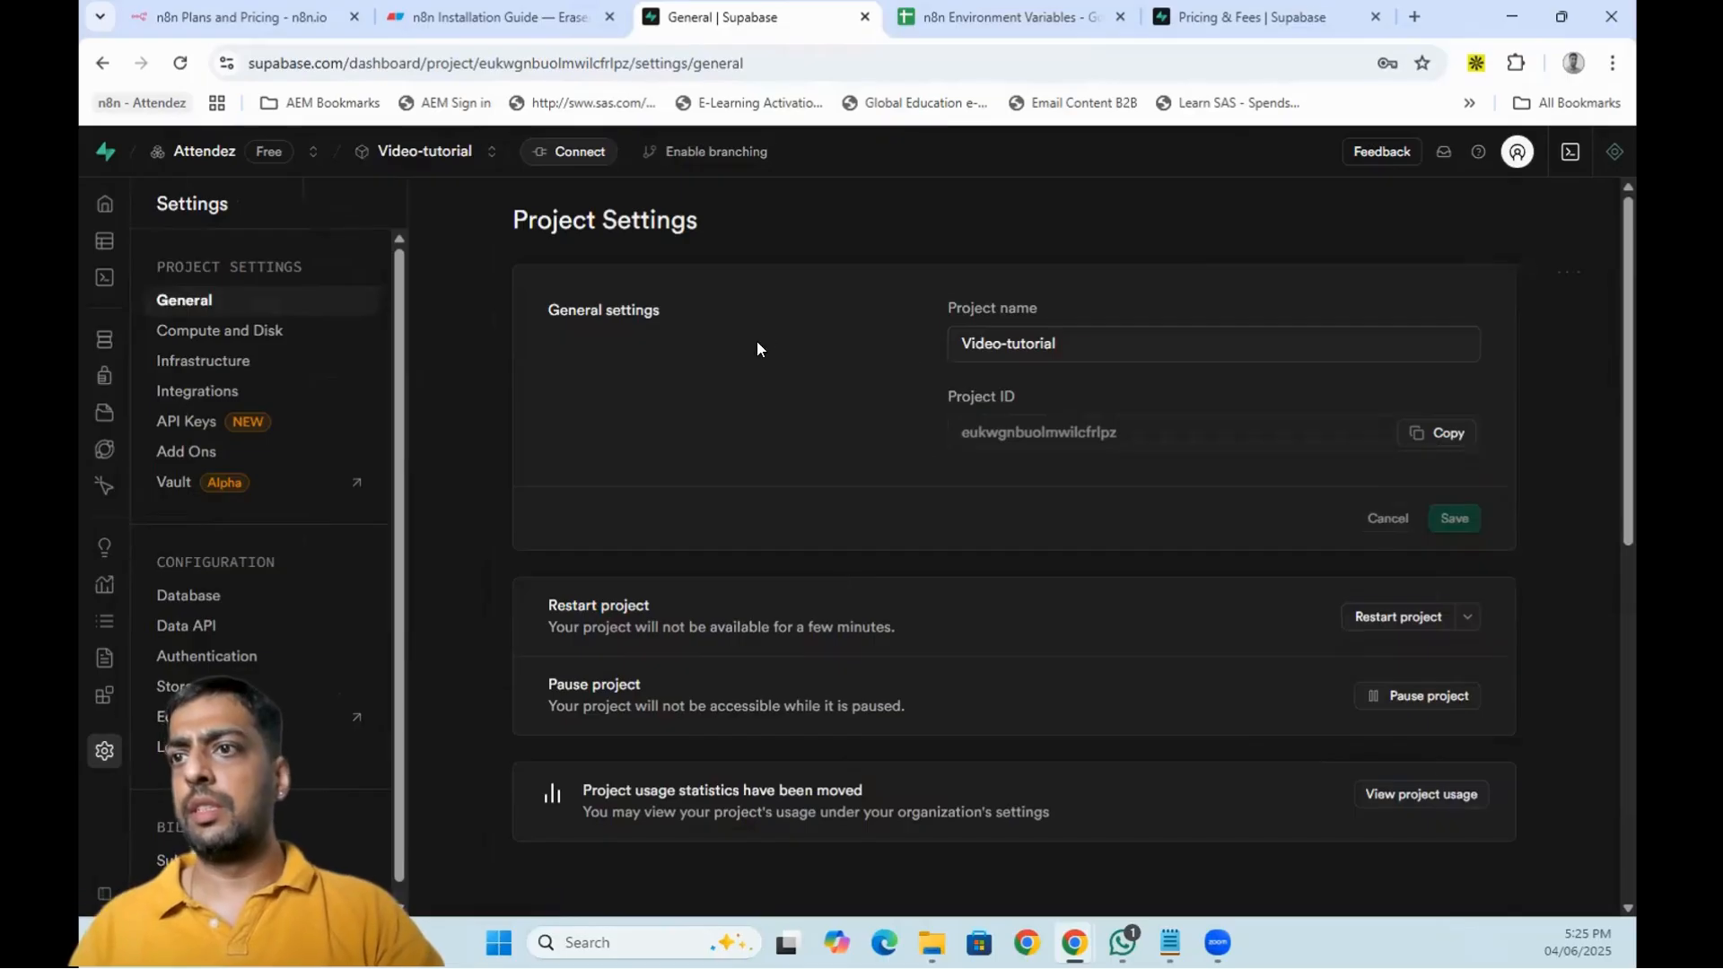
click(212, 600)
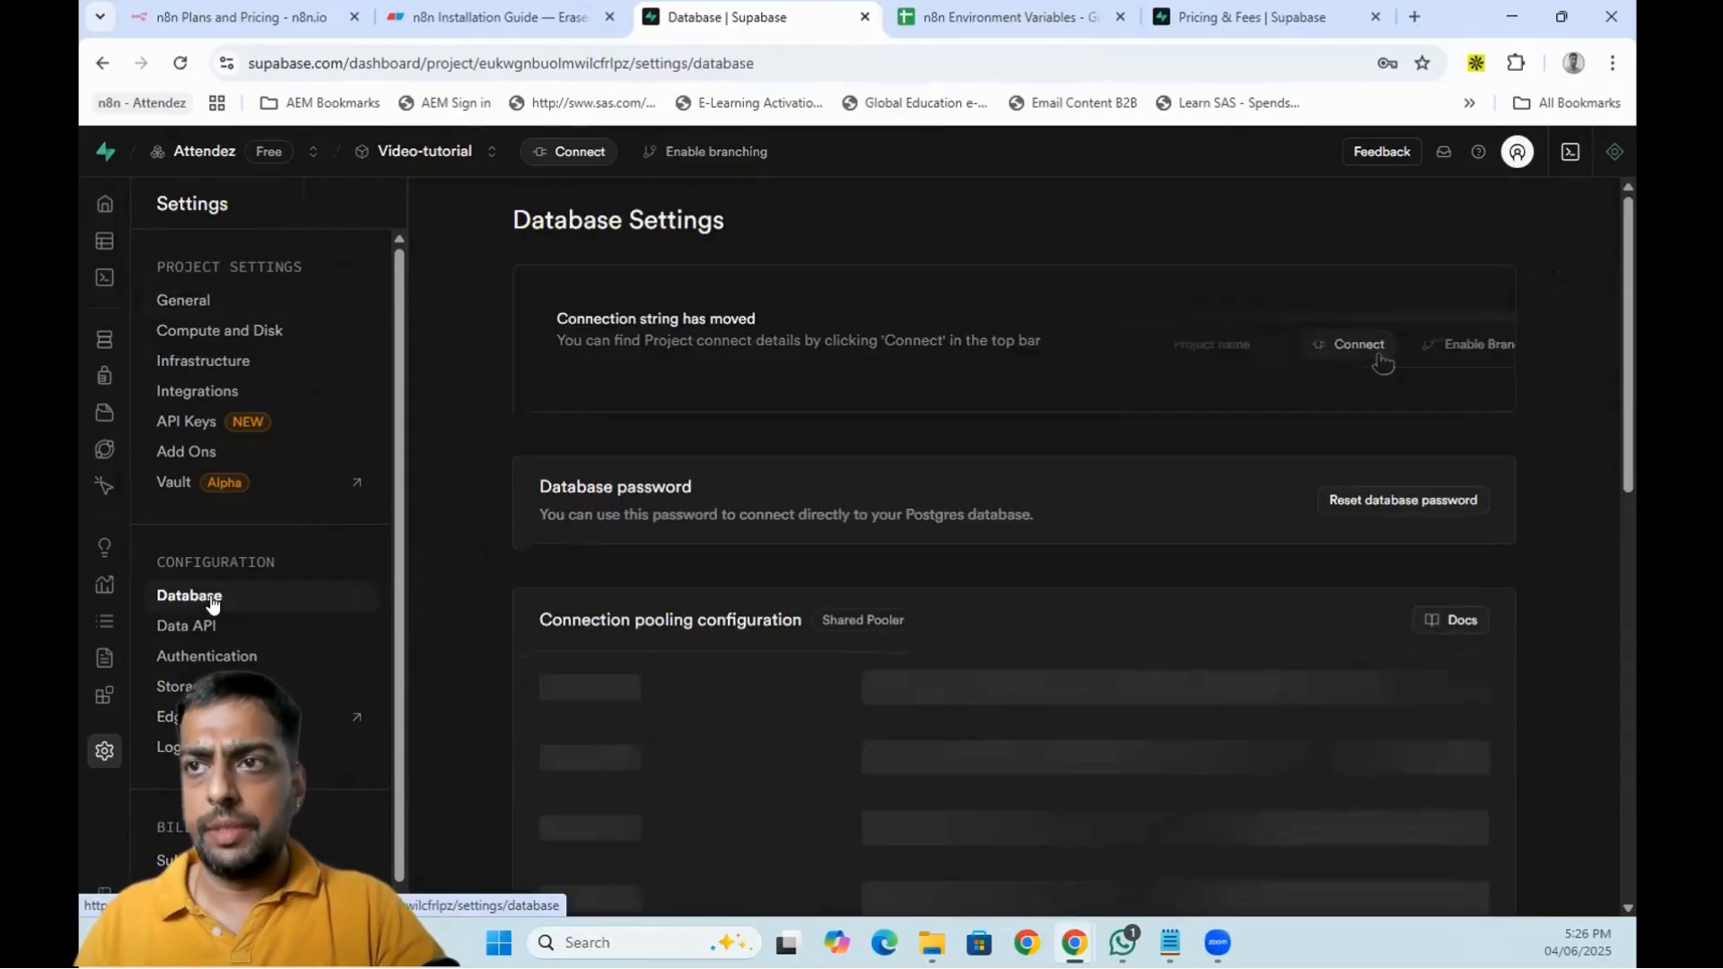
click(175, 628)
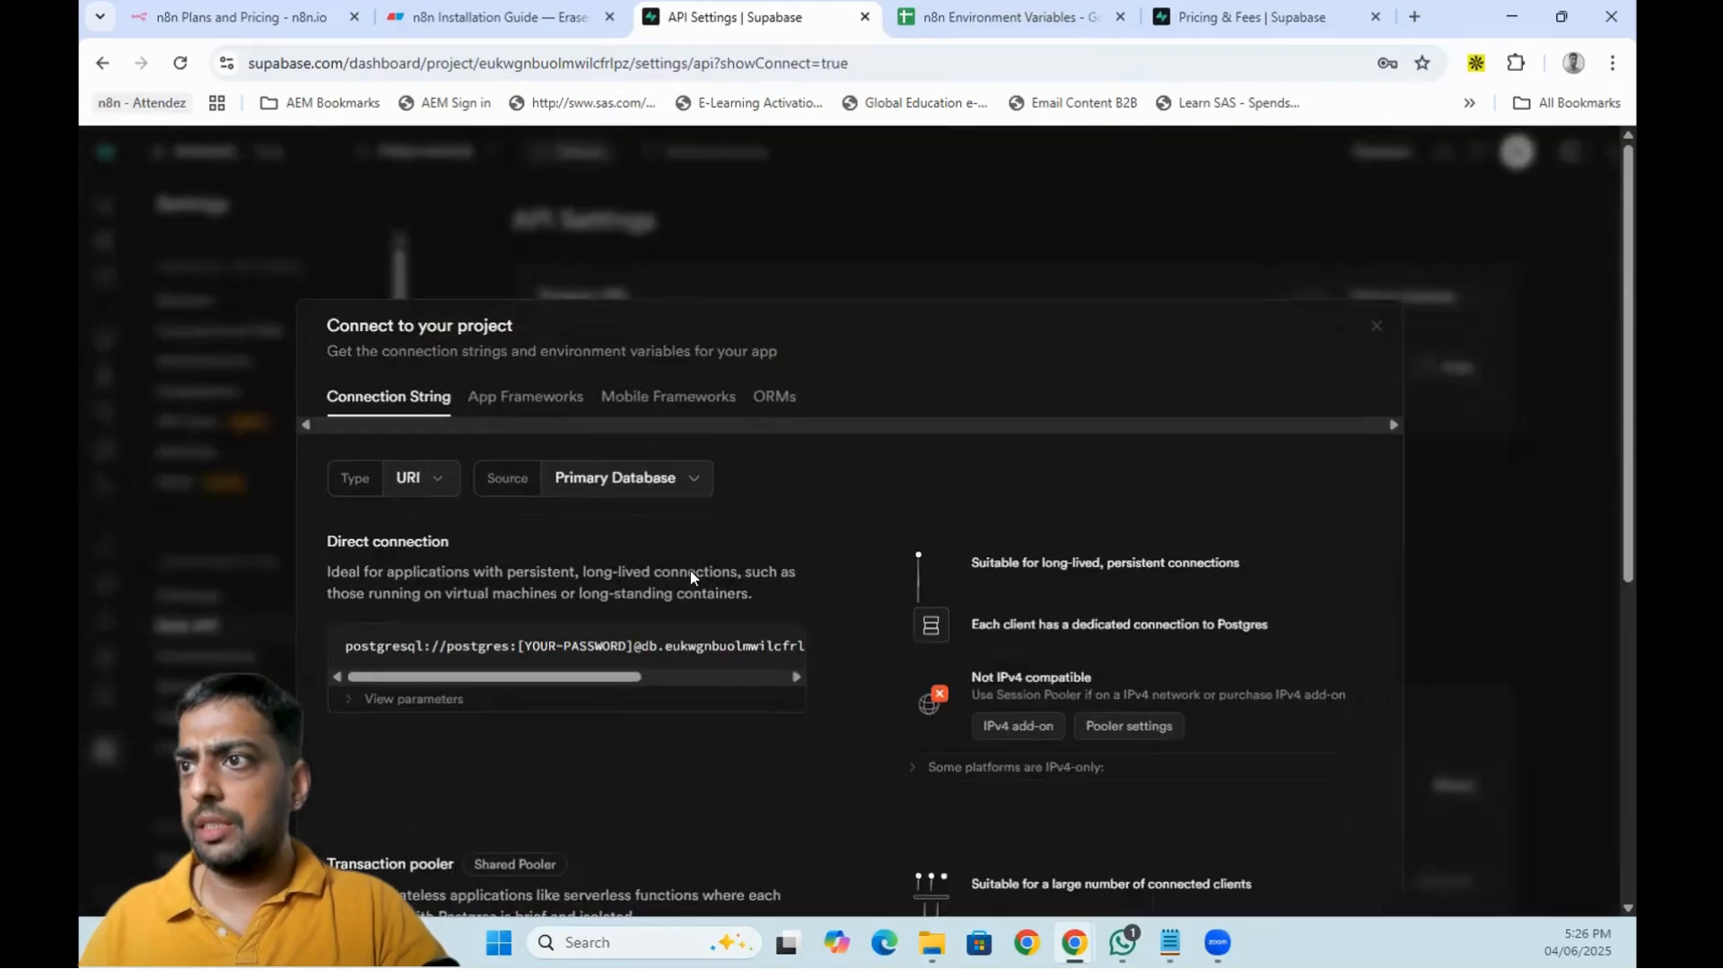
- Review the transaction pooler connection parameters in the Connect dialog and close it
scroll(626, 756, down, 2)
click(659, 725)
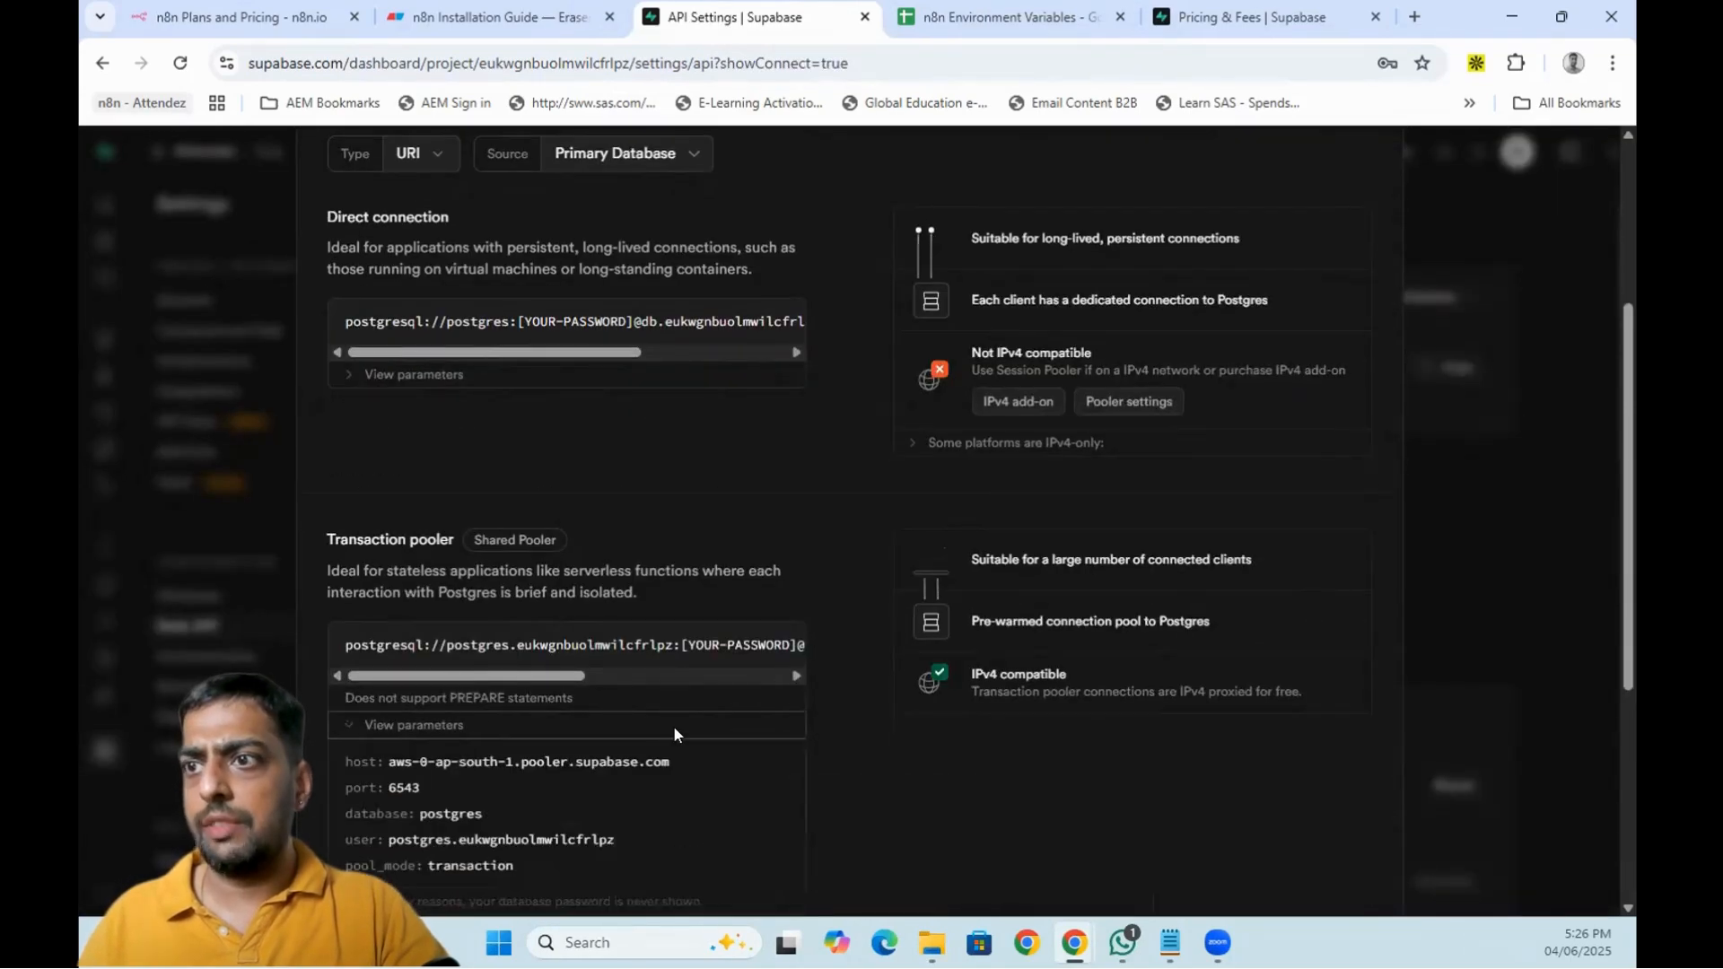
scroll(673, 727, down, 3)
scroll(700, 630, up, 6)
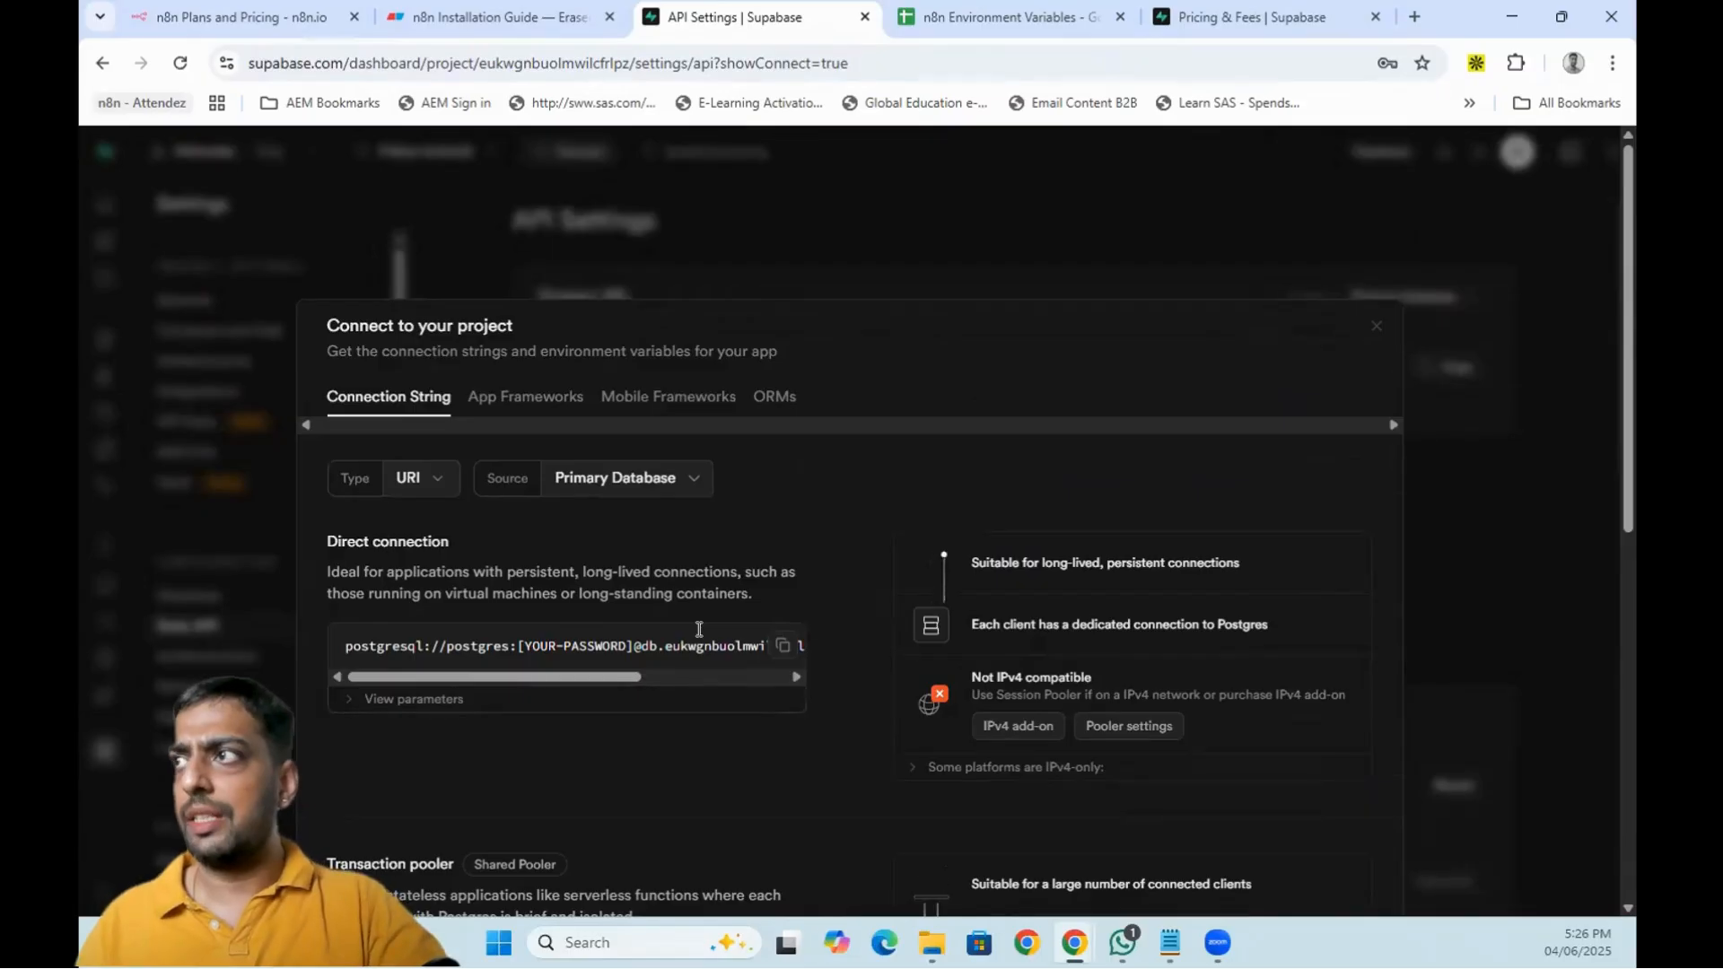
scroll(1387, 326, down, 1)
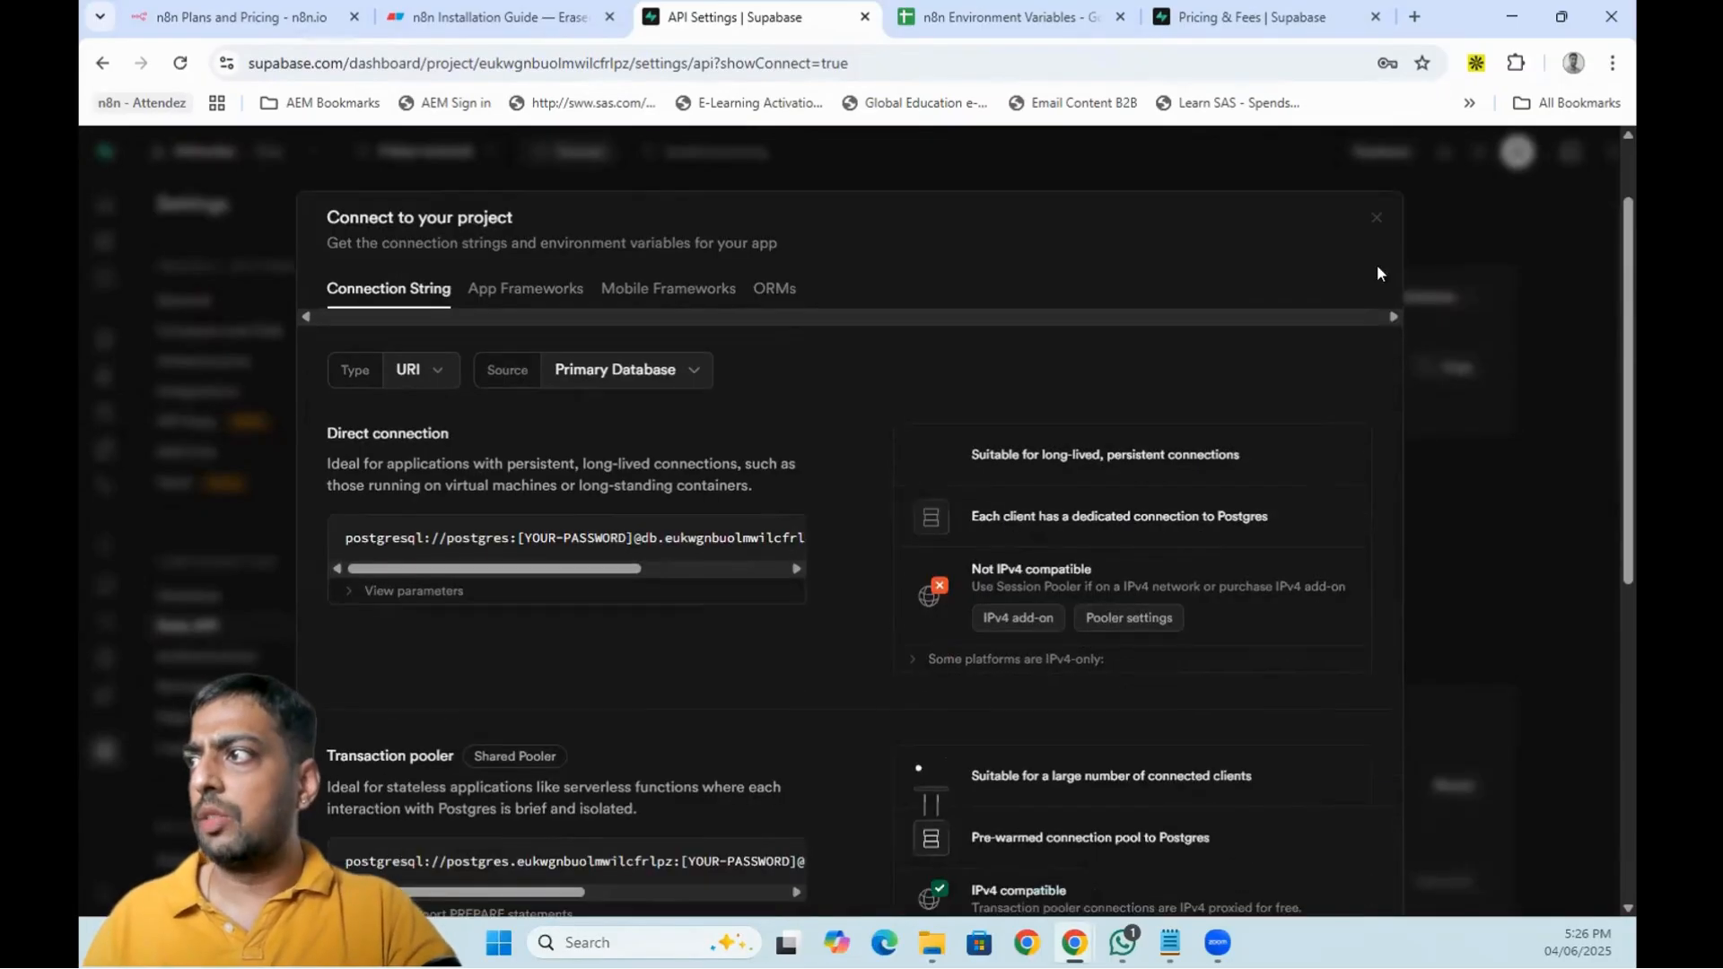
click(1375, 219)
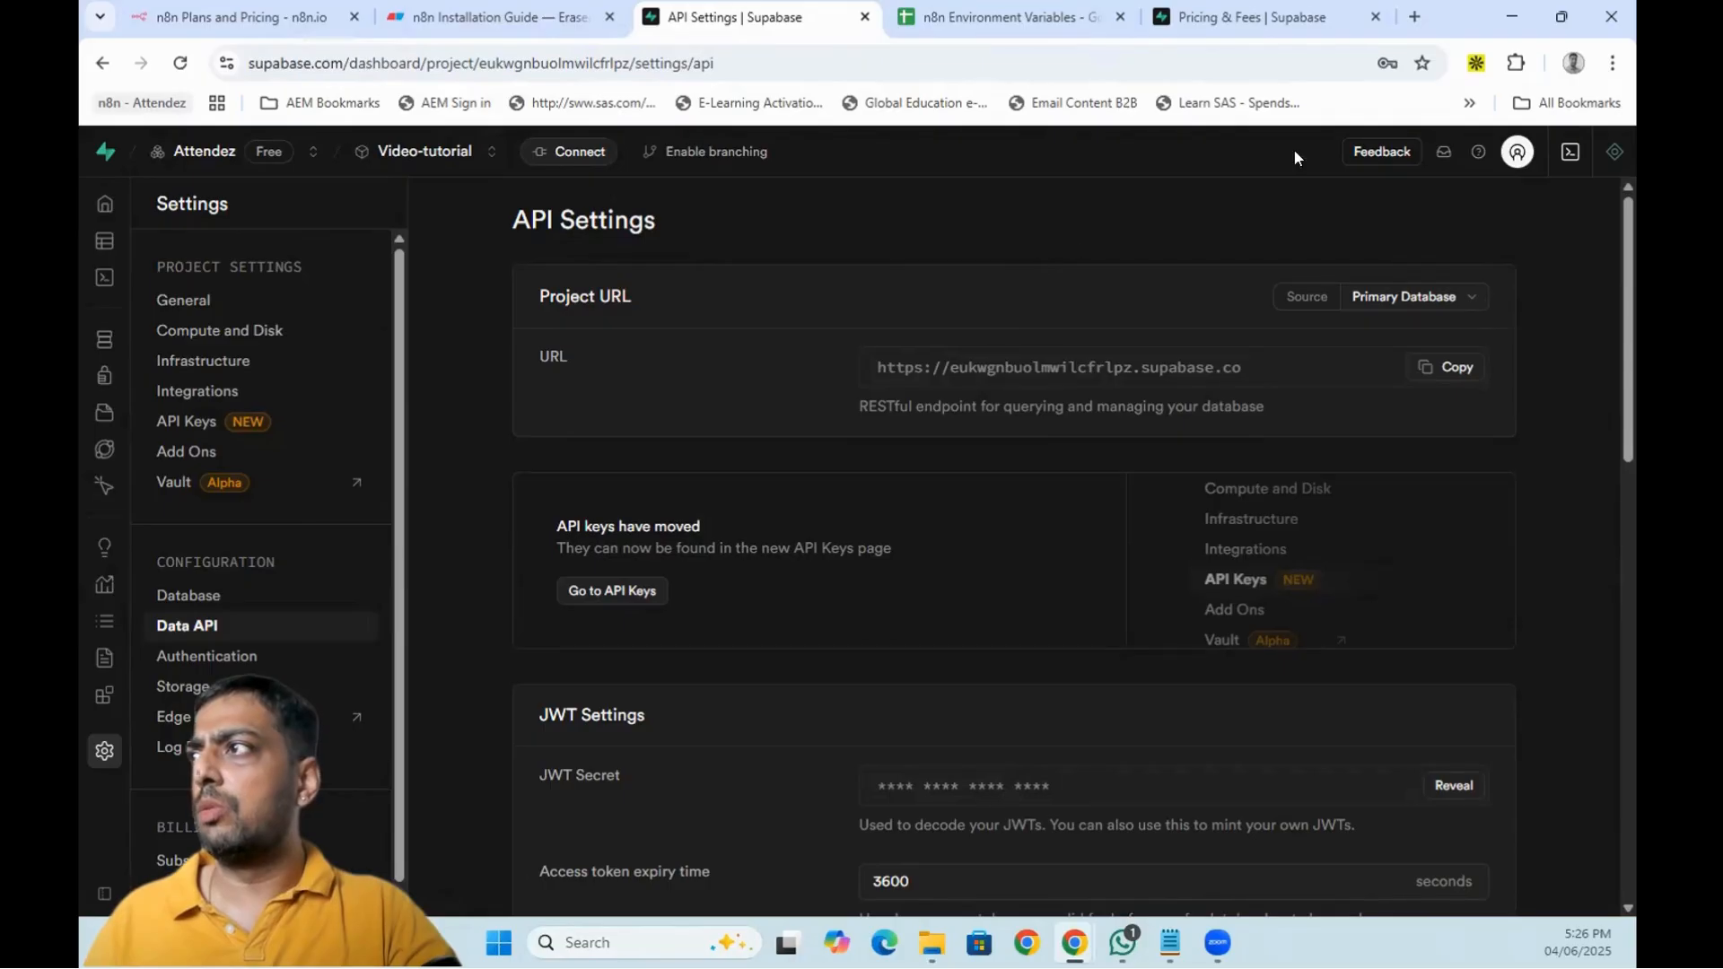
- Go to bunny.net in a new tab and log in to the dashboard
click(1418, 14)
click(1289, 67)
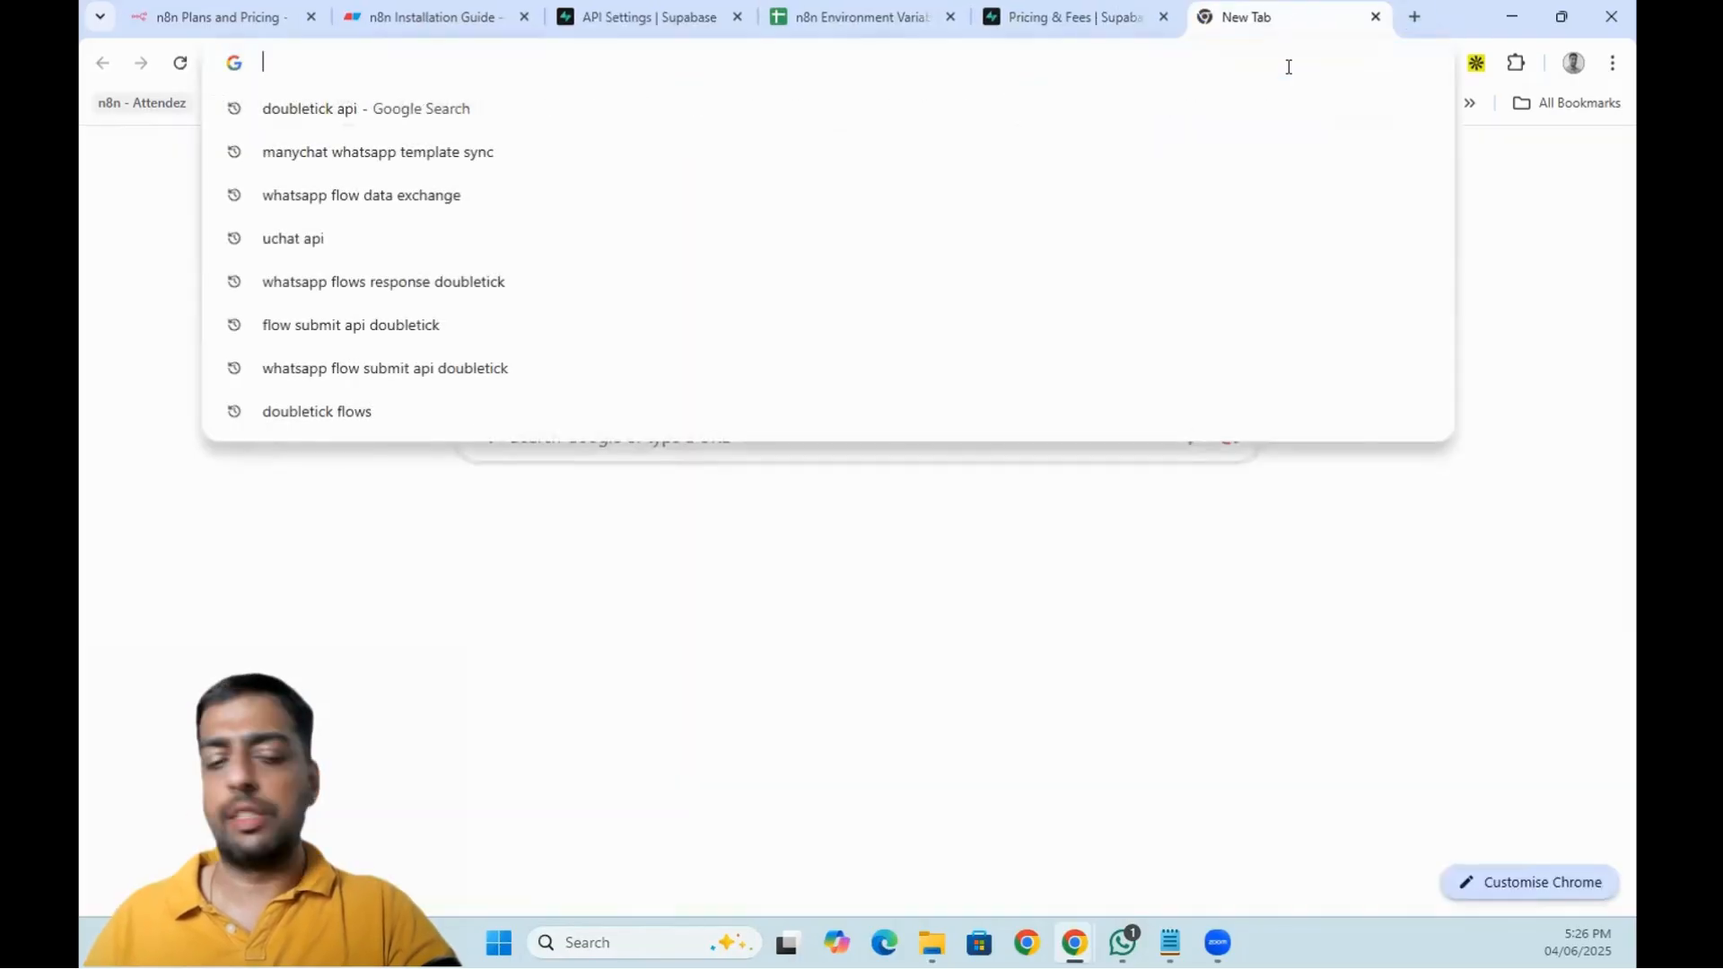
text(bunny.net)
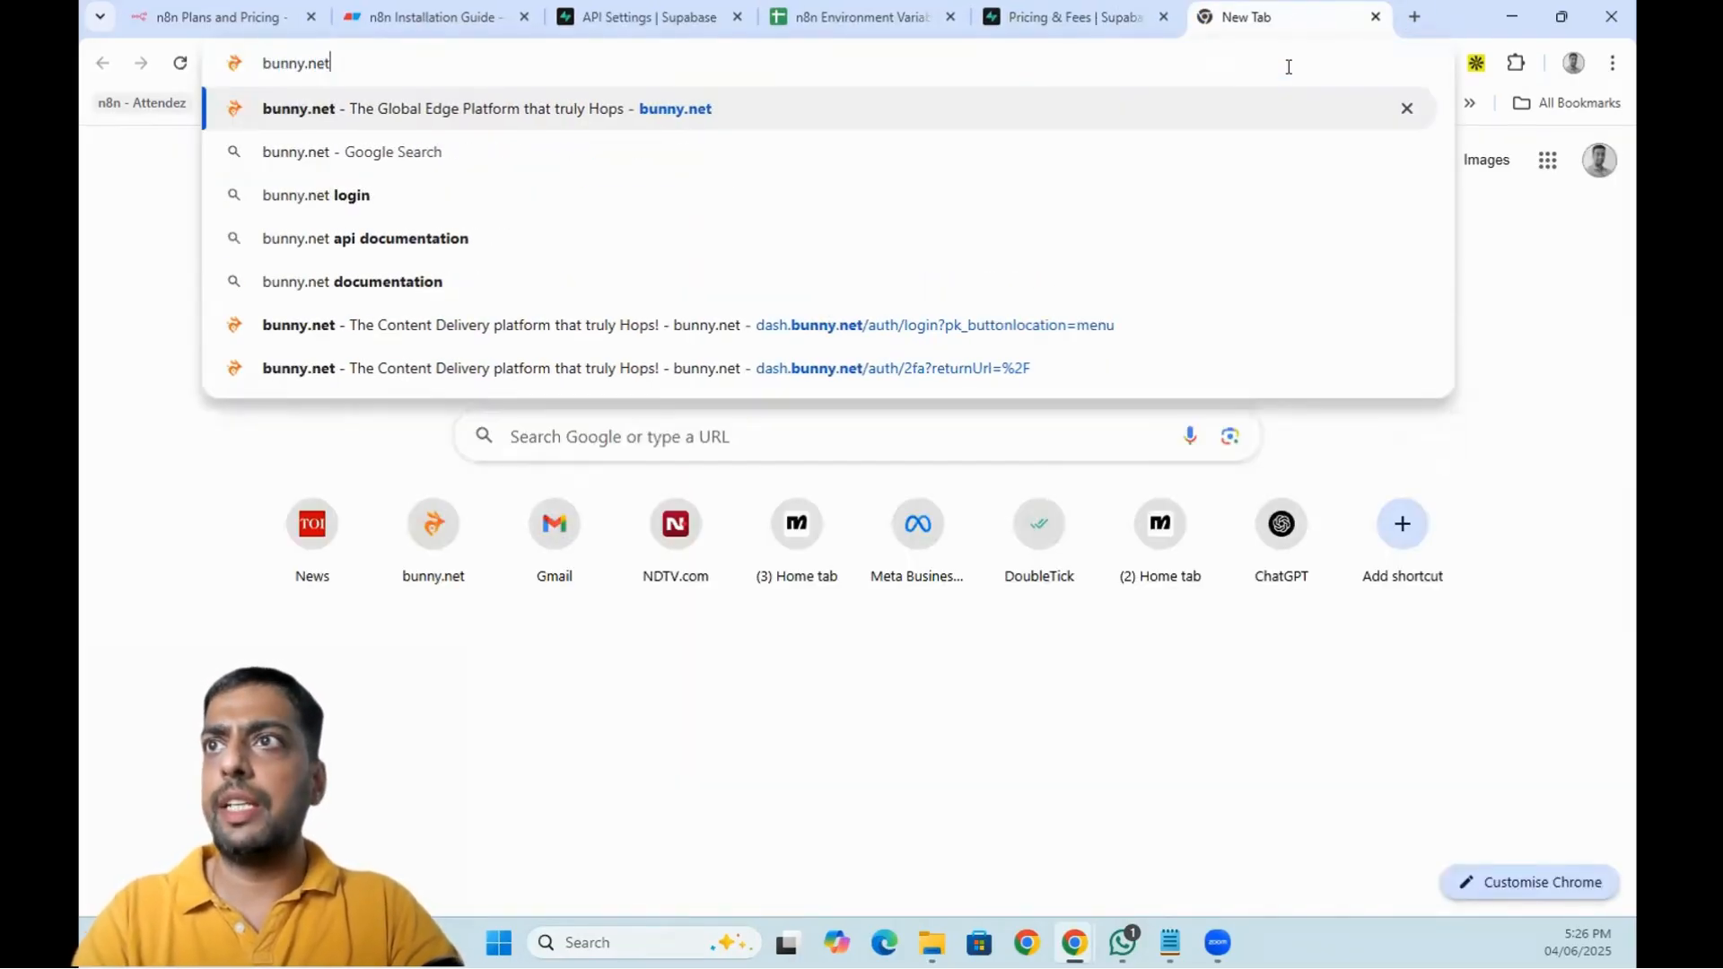
key(Return)
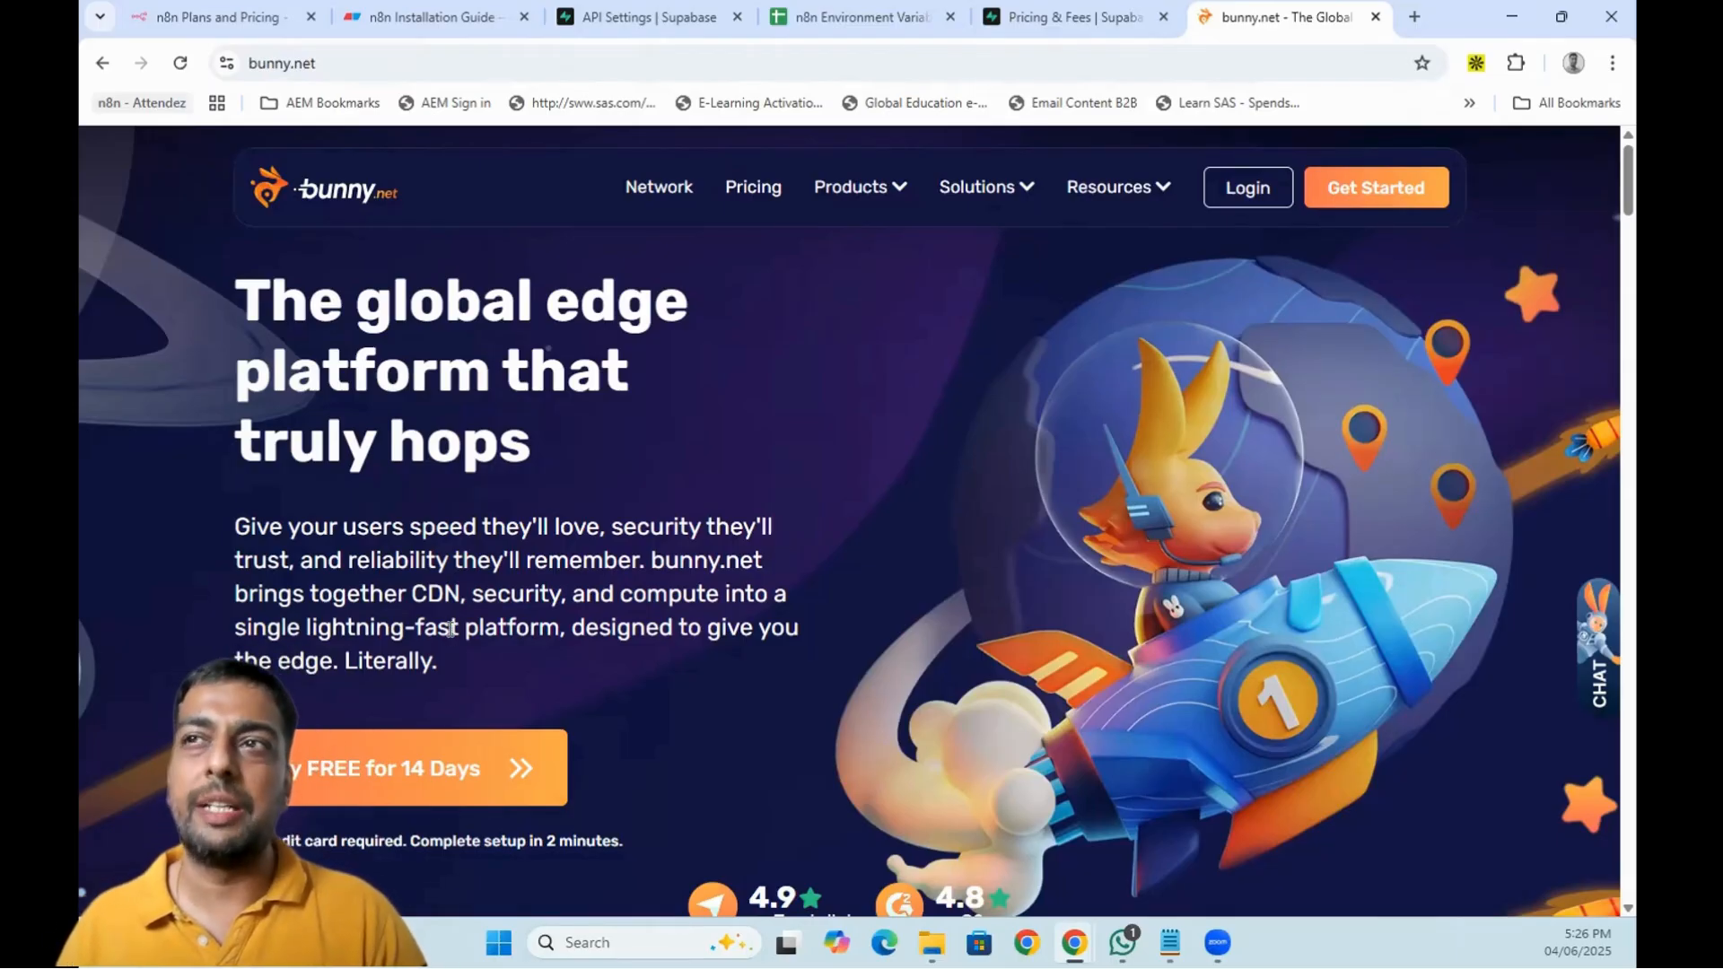
click(1237, 196)
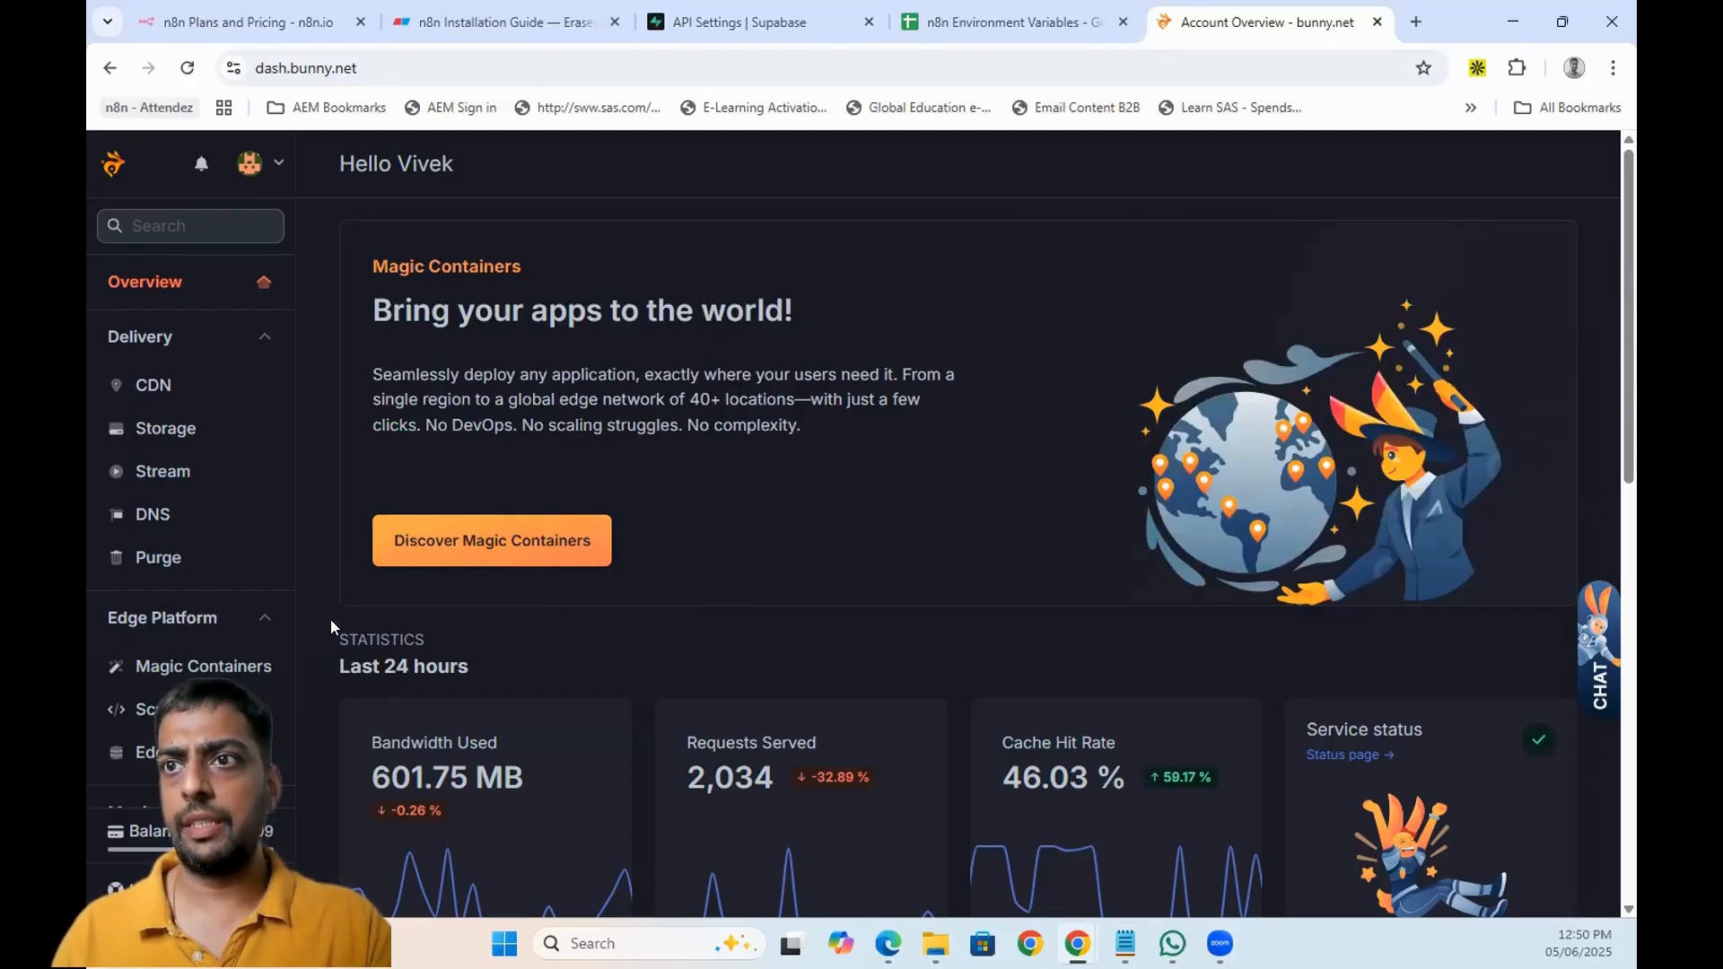
- Create Magic Containers app 'video-tutorial-n8n' with single-region deployment in Singapore
click(184, 673)
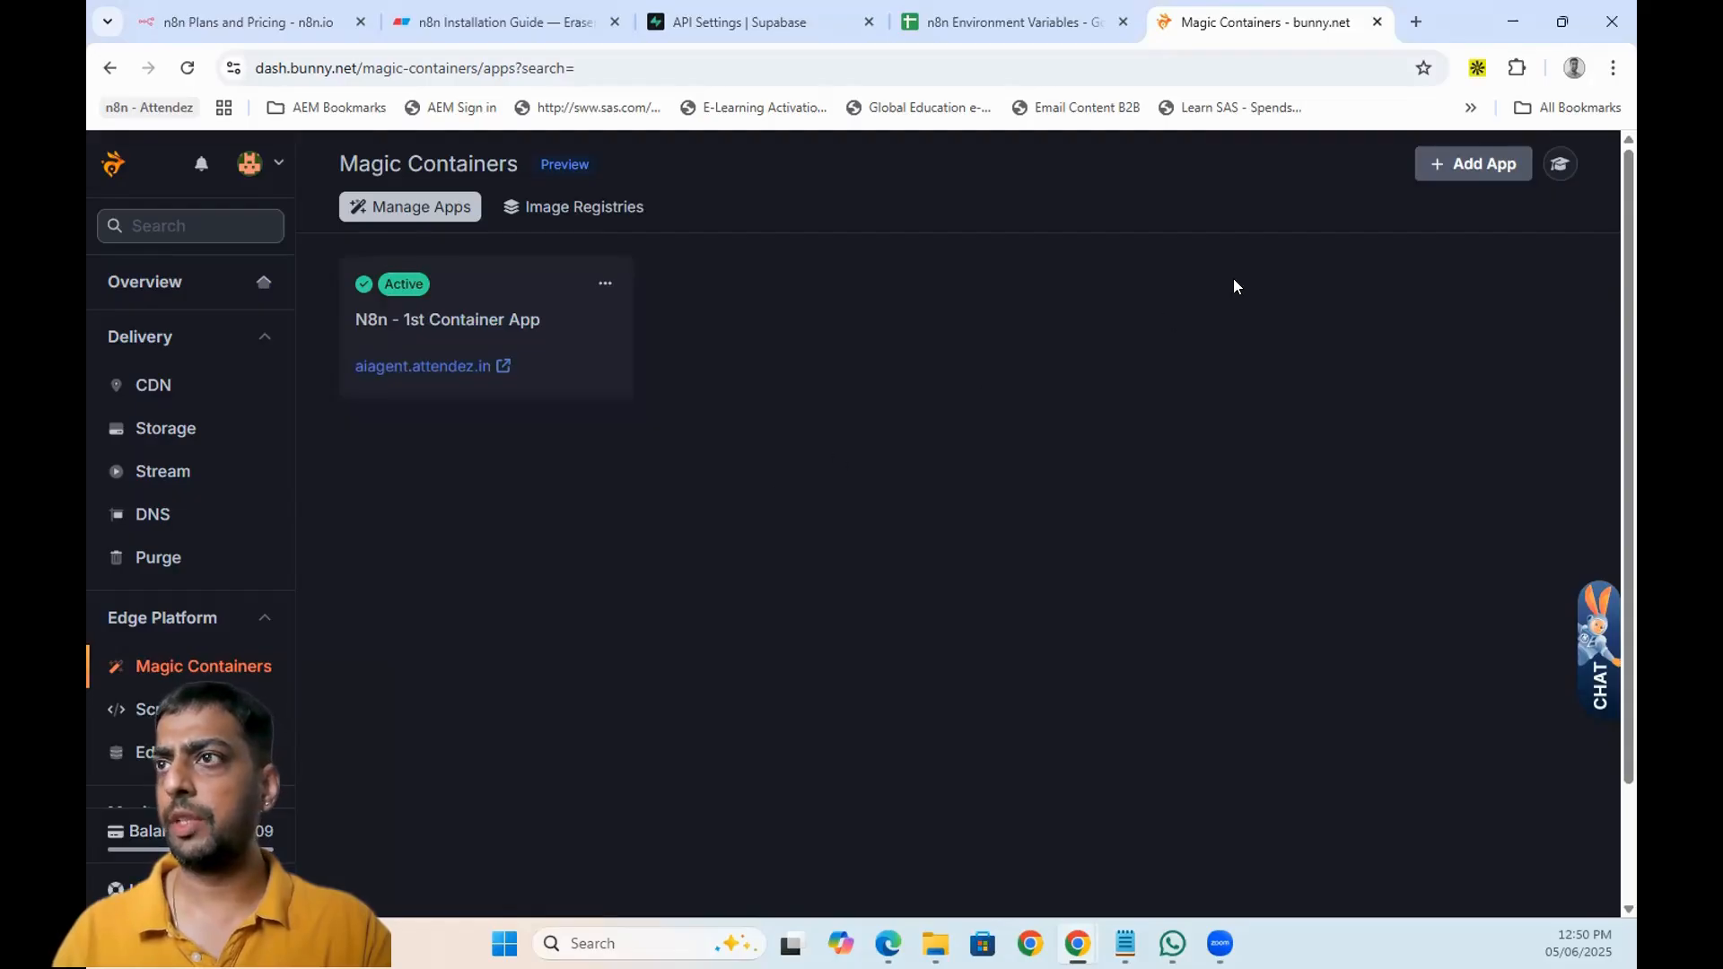
click(1472, 167)
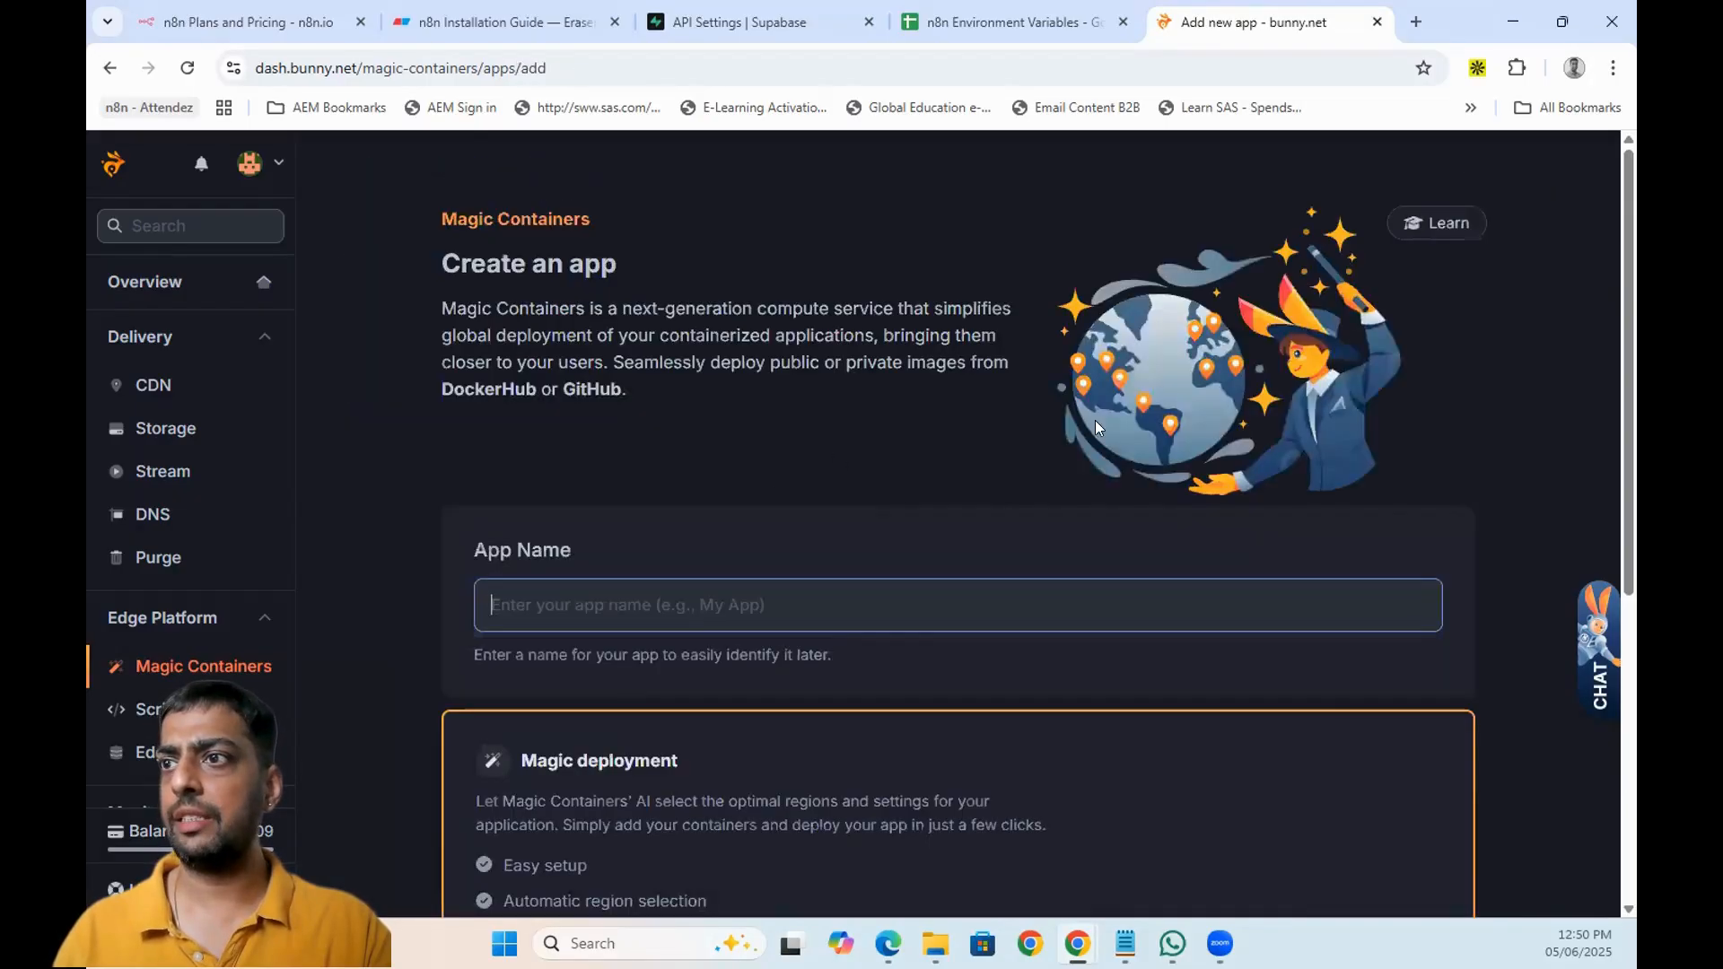
text(video)
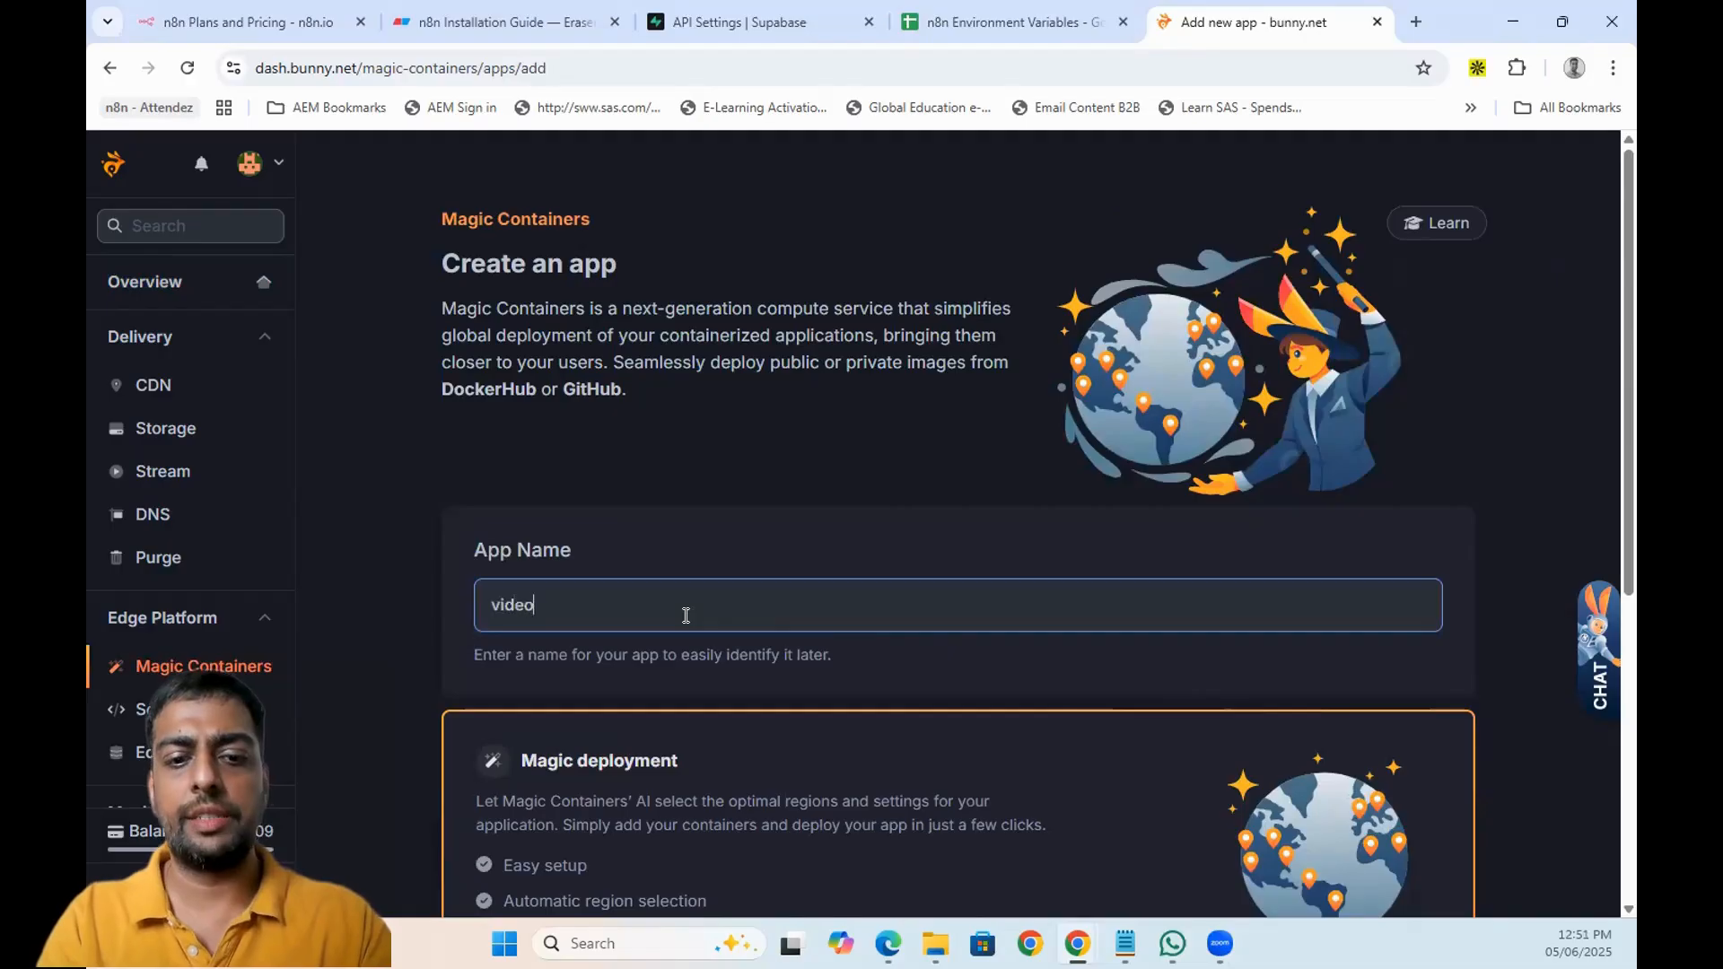
text(-tutorial)
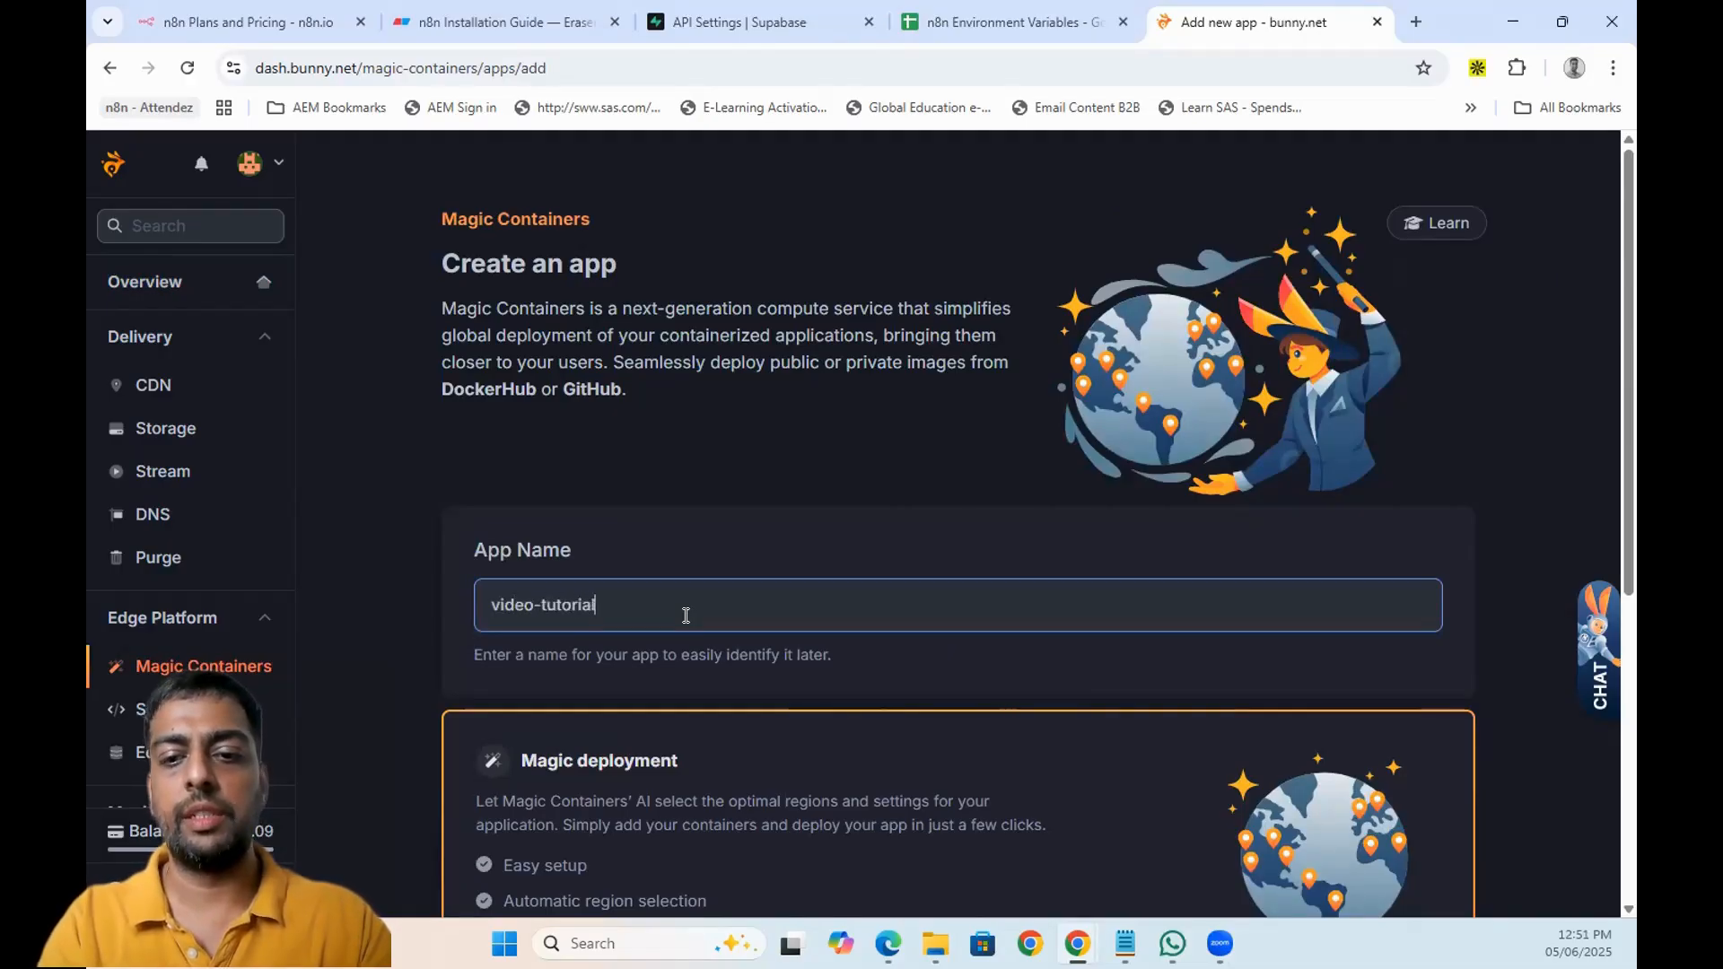
text(-n8n)
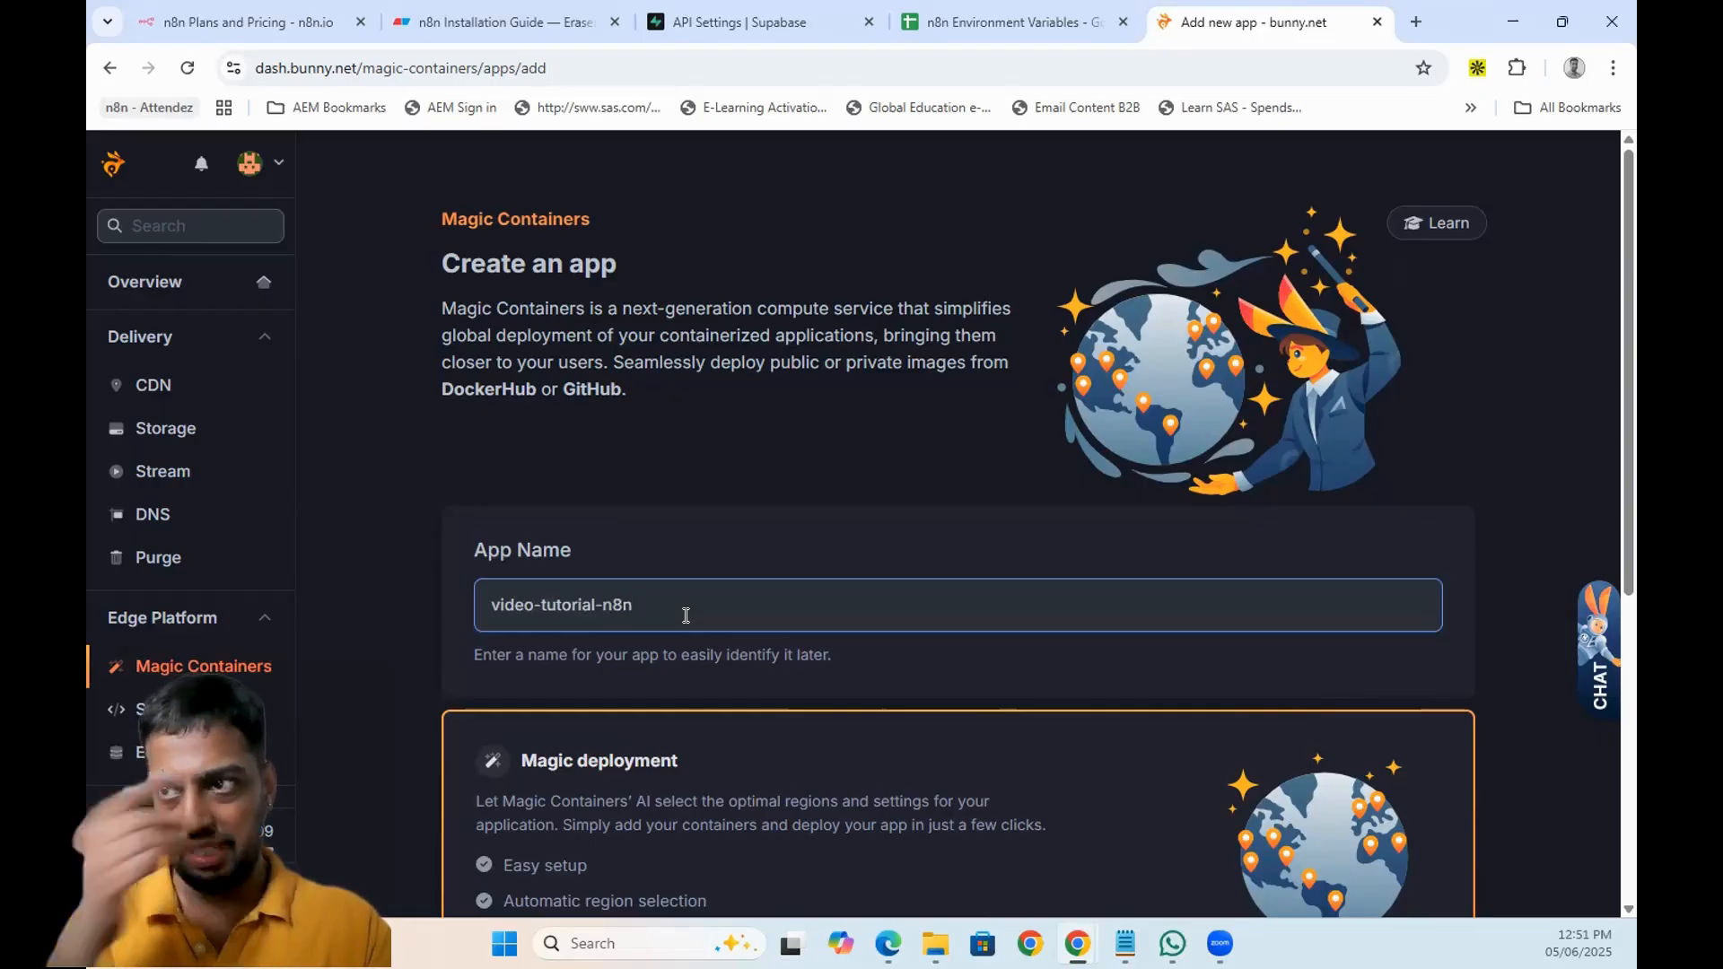
scroll(685, 616, down, 5)
click(691, 618)
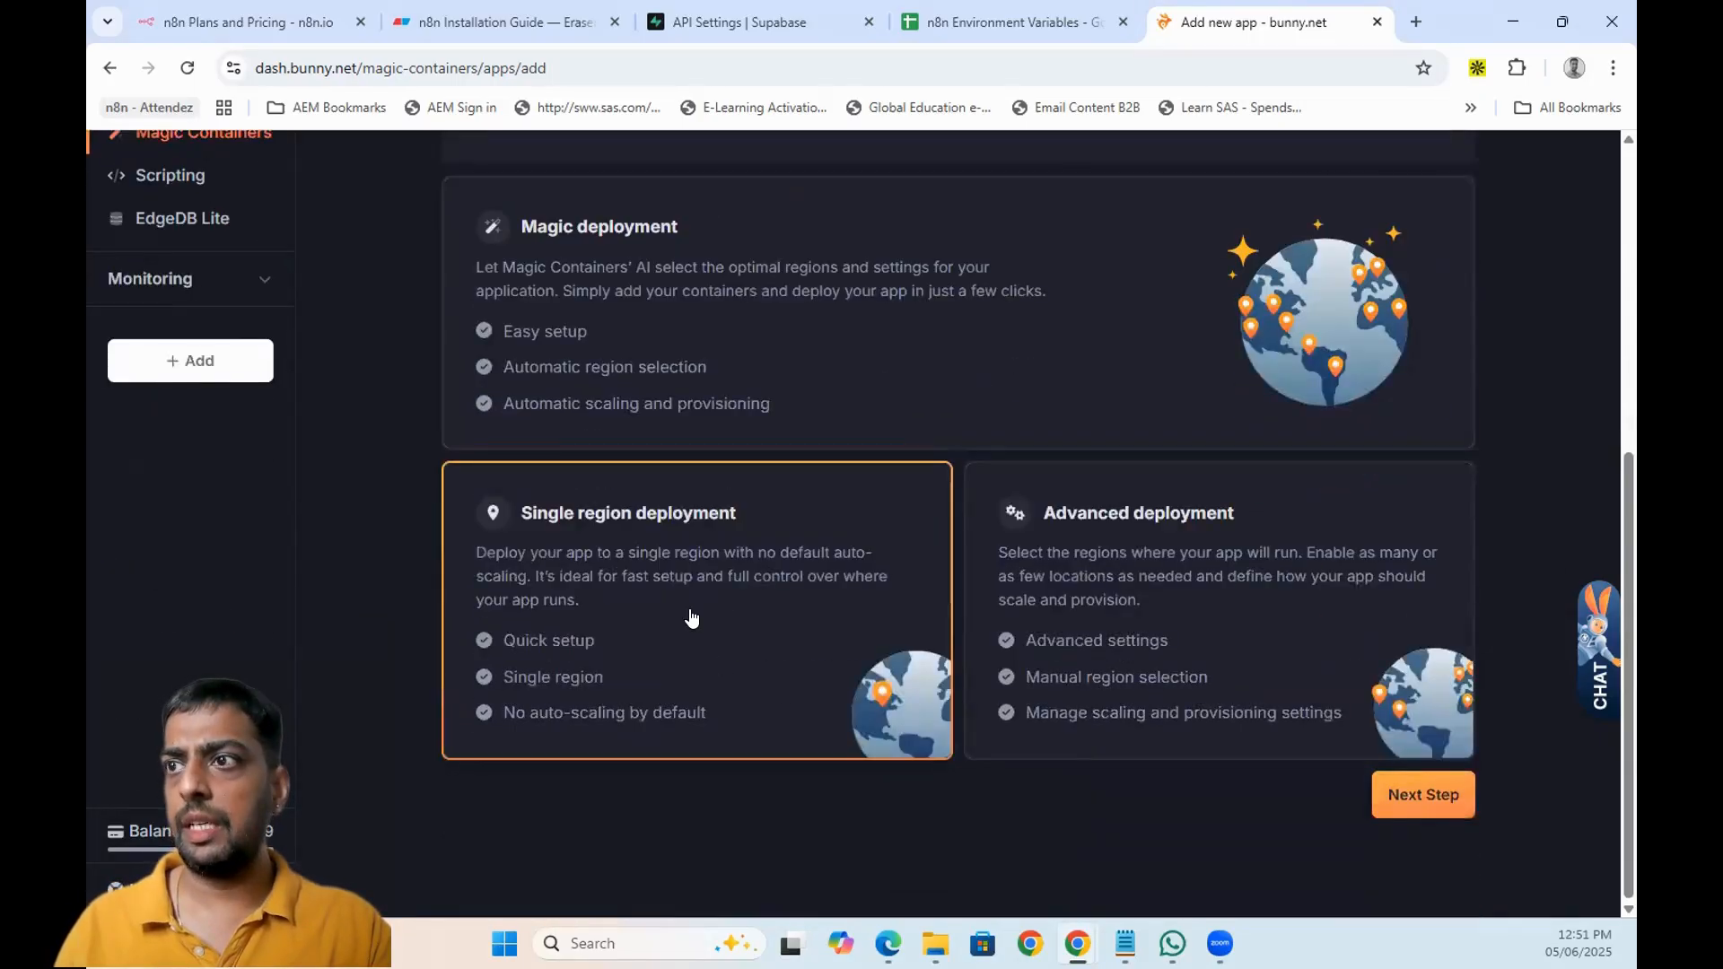
click(1447, 809)
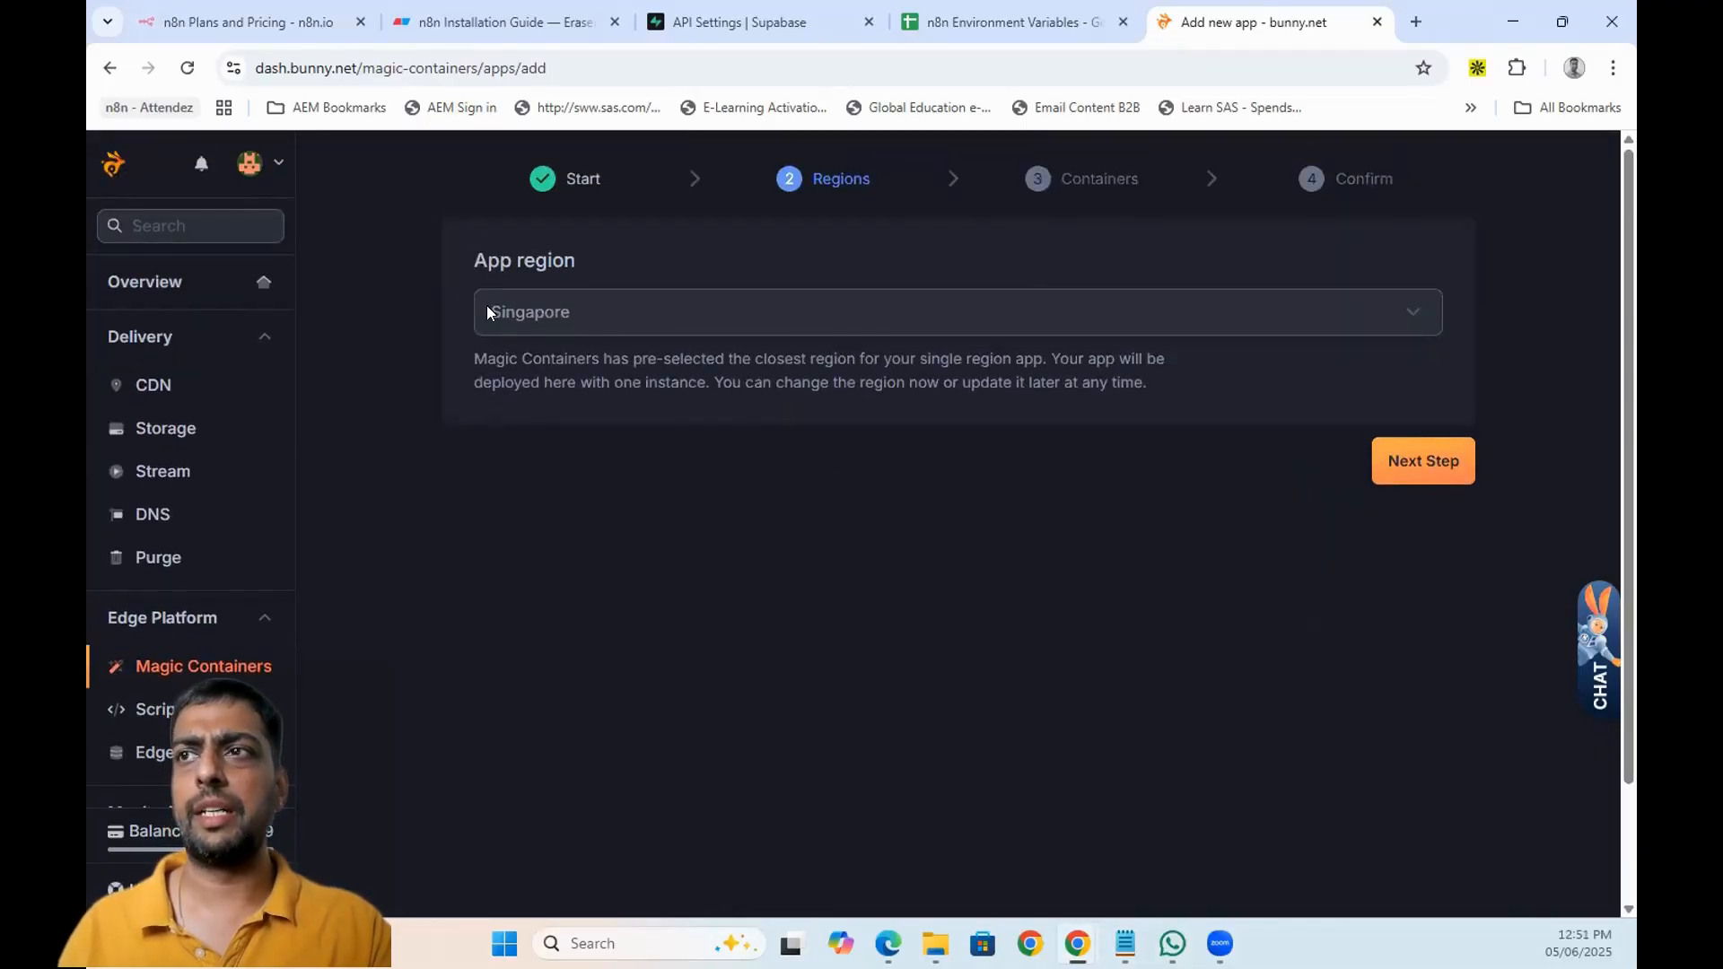
click(1411, 470)
scroll(700, 456, down, 2)
scroll(706, 499, up, 2)
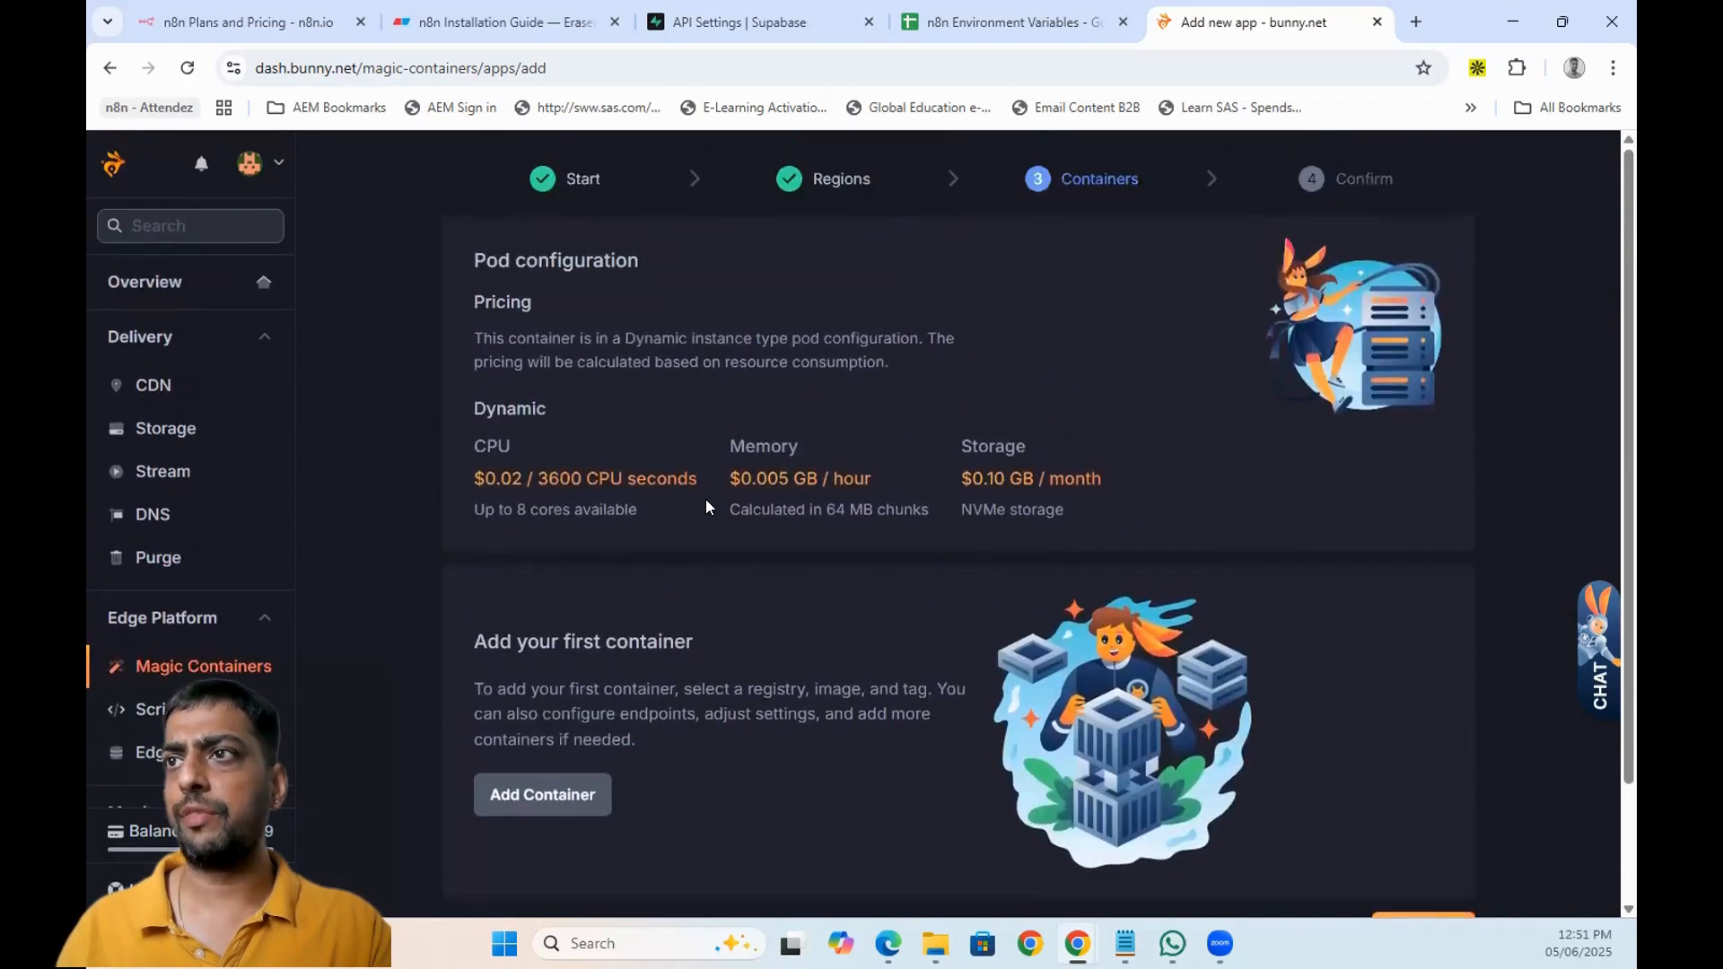
scroll(901, 414, down, 2)
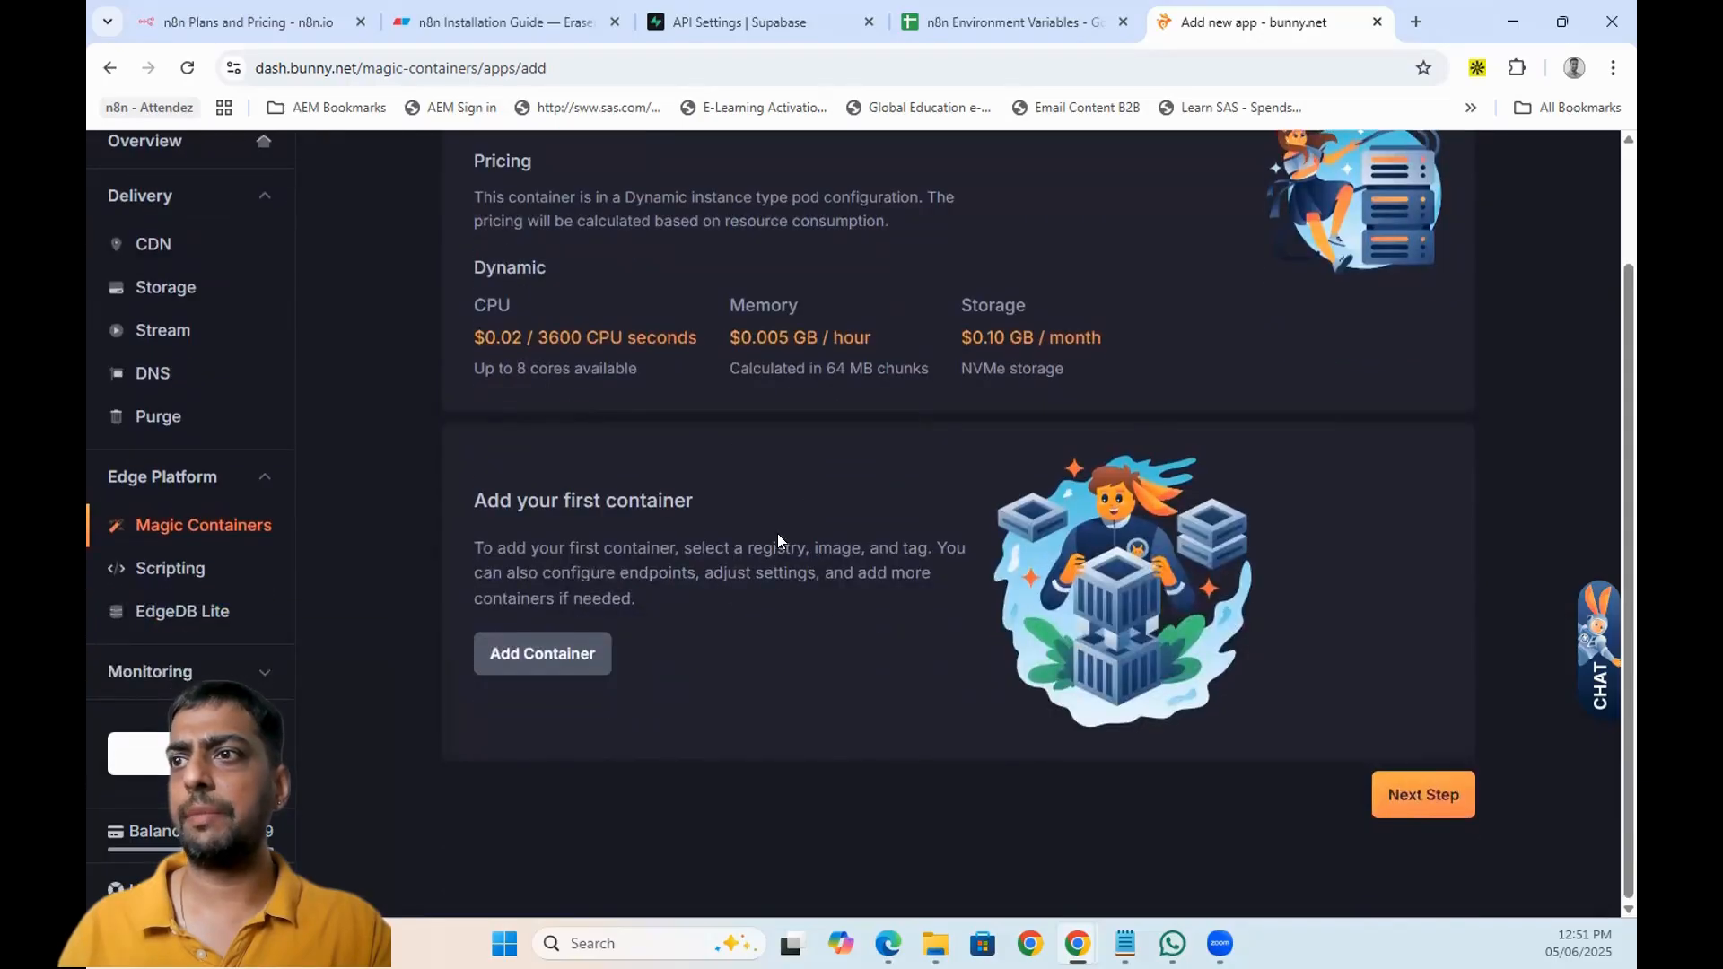
- Add a container named video-tutorial-n8n using the DockerHub Public registry
click(517, 656)
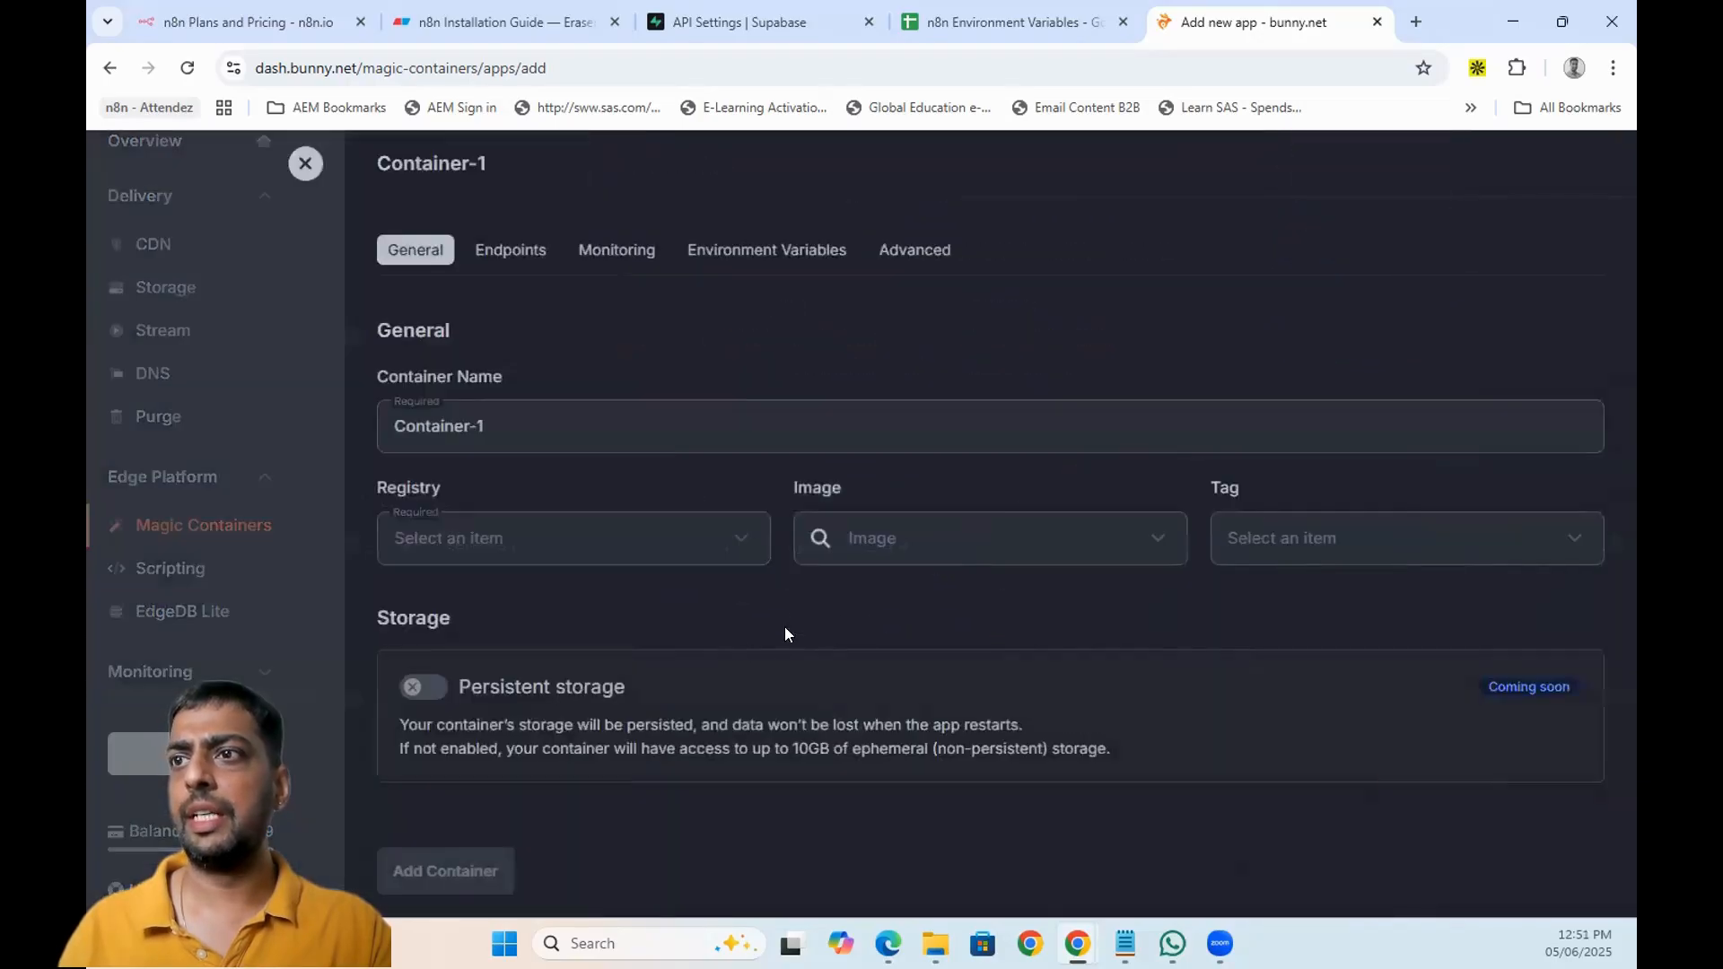
triple_click(517, 431)
text(v)
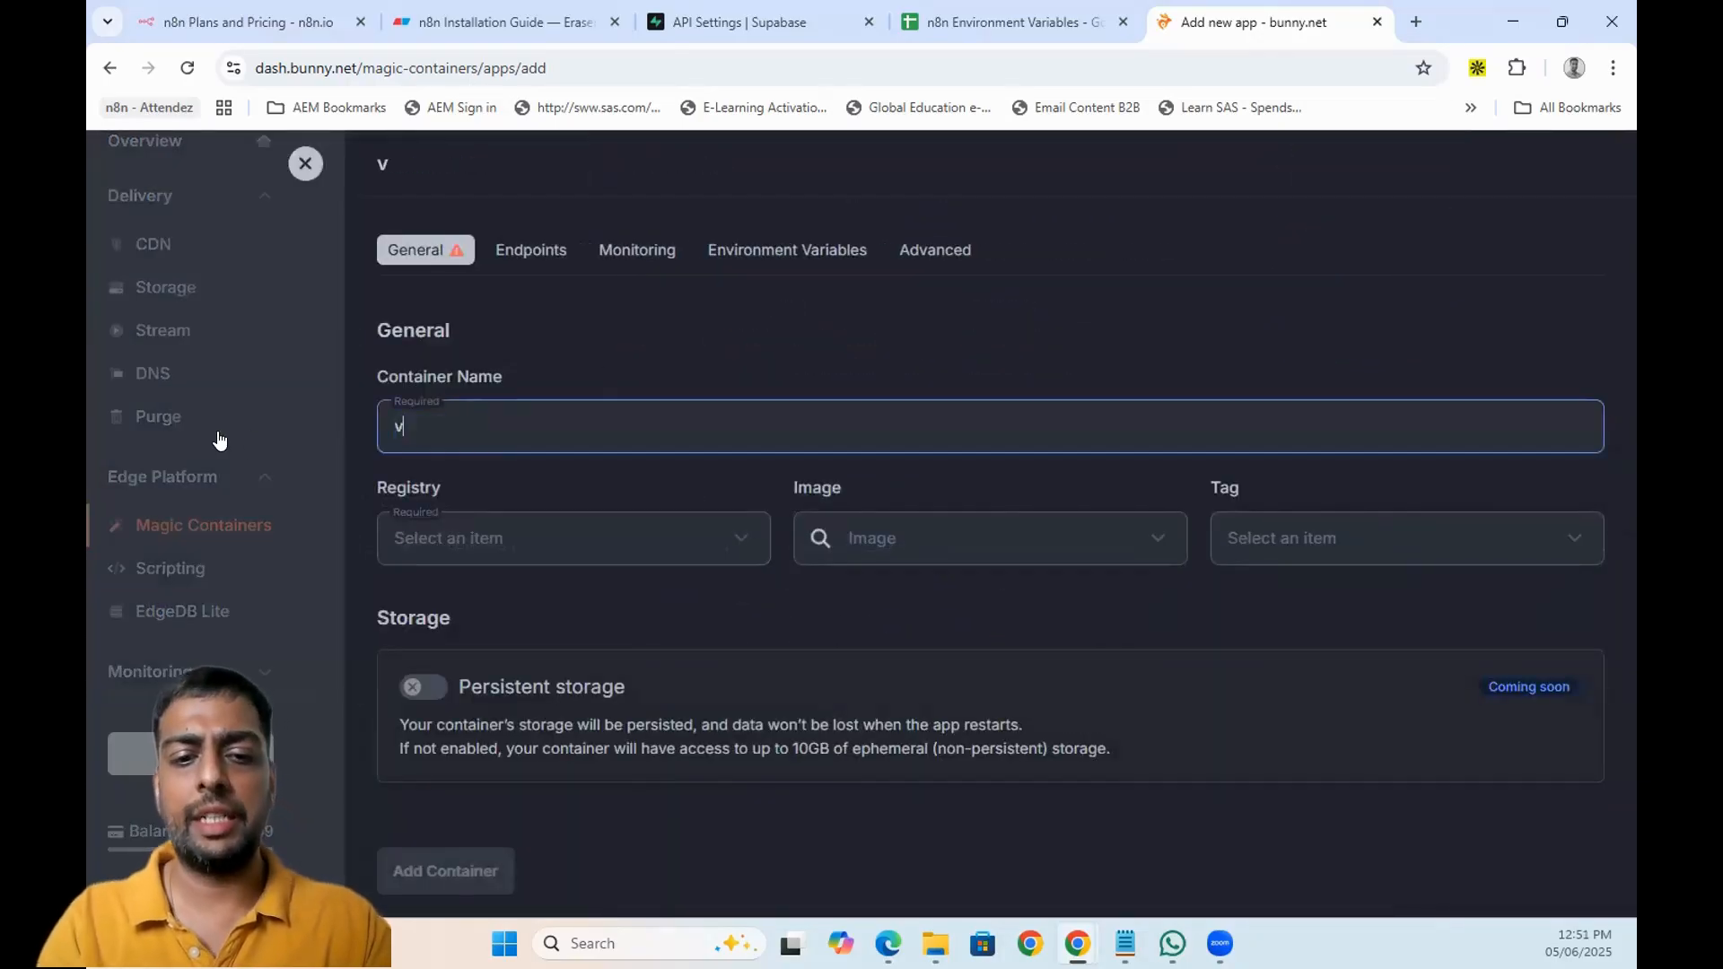
text(ideo-tuto)
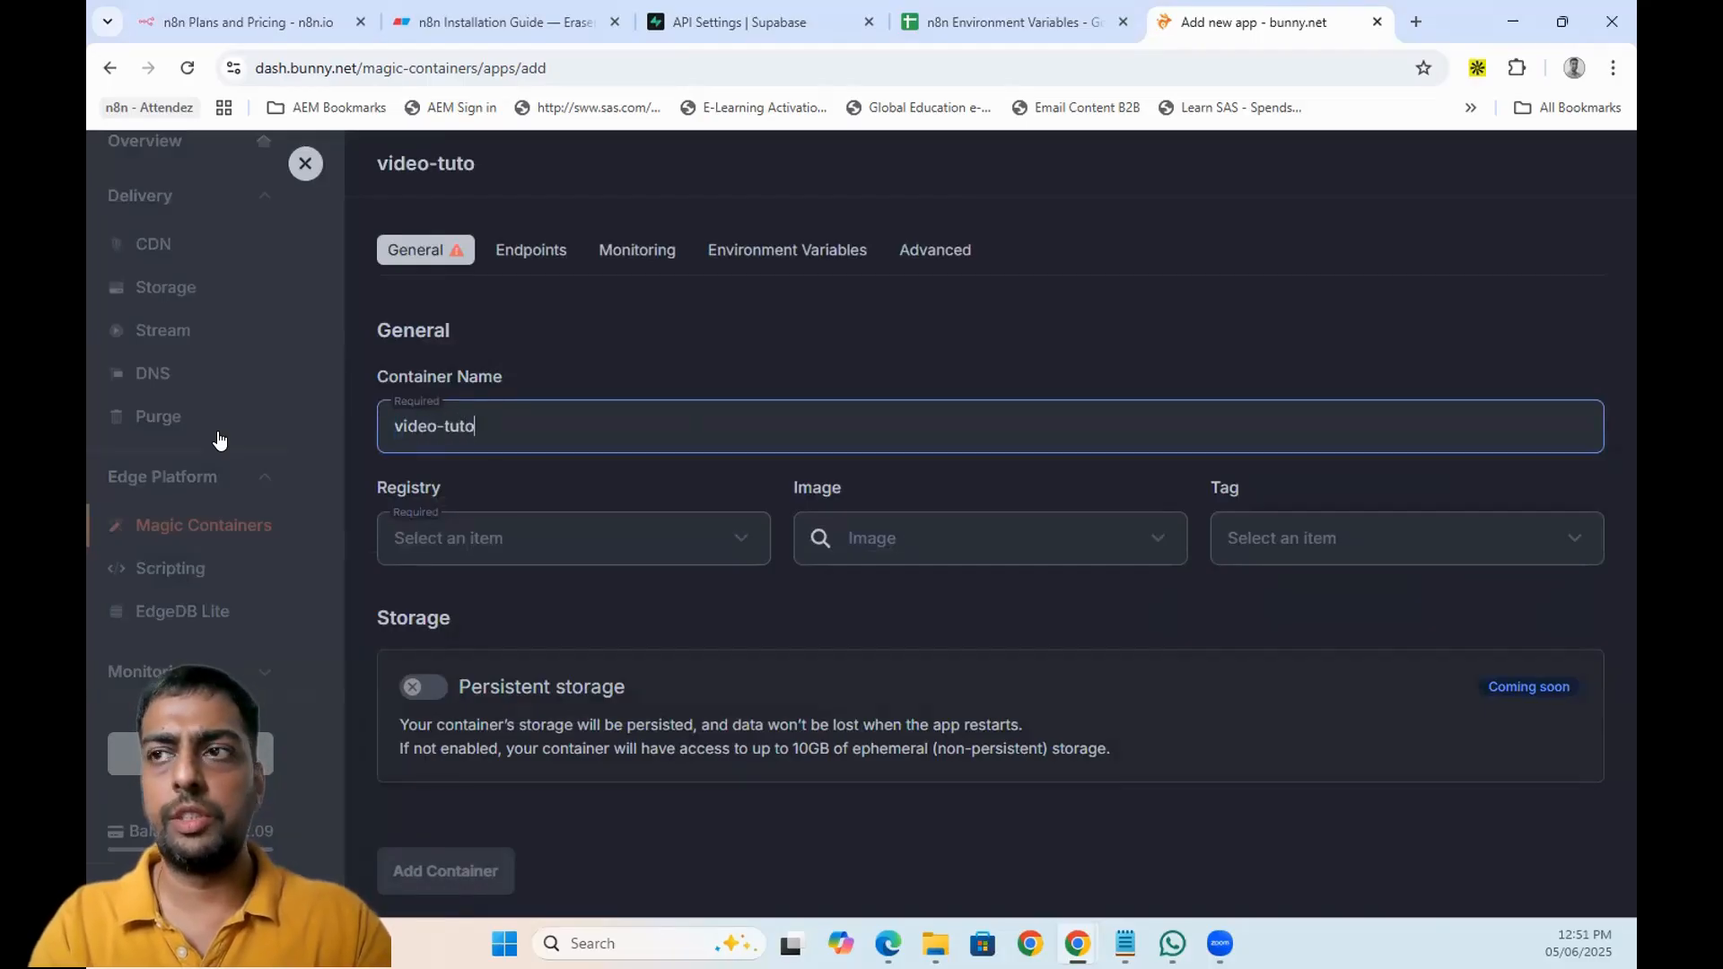
text(rial-n8n)
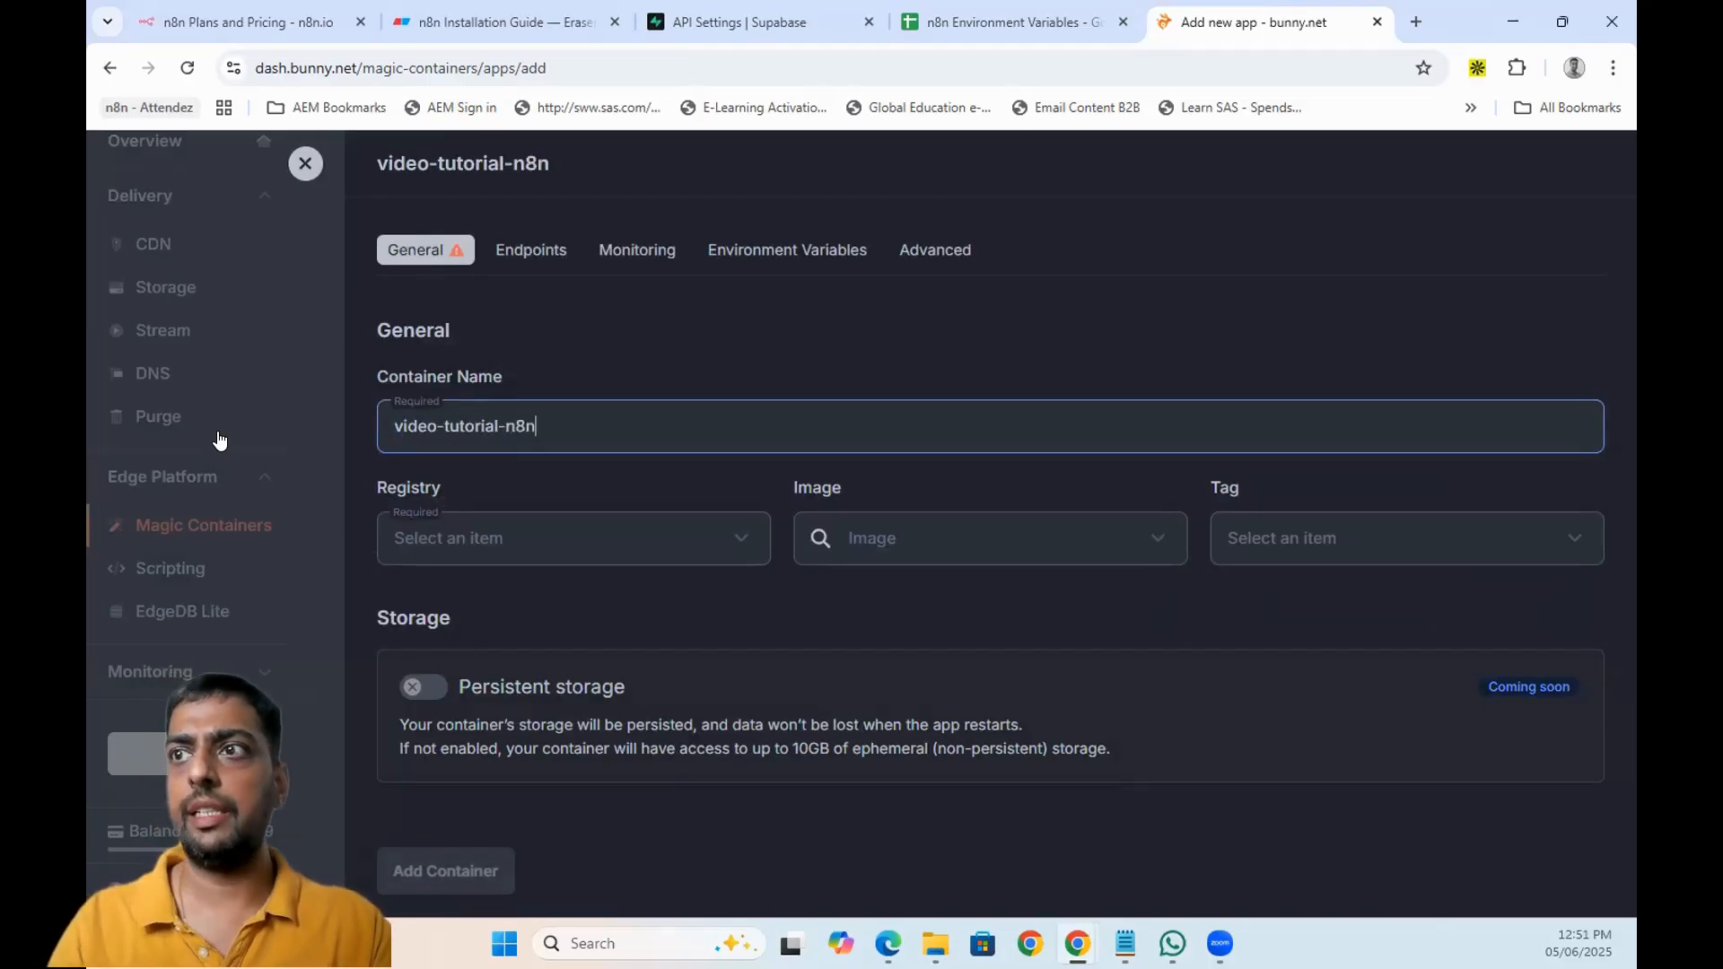
click(563, 531)
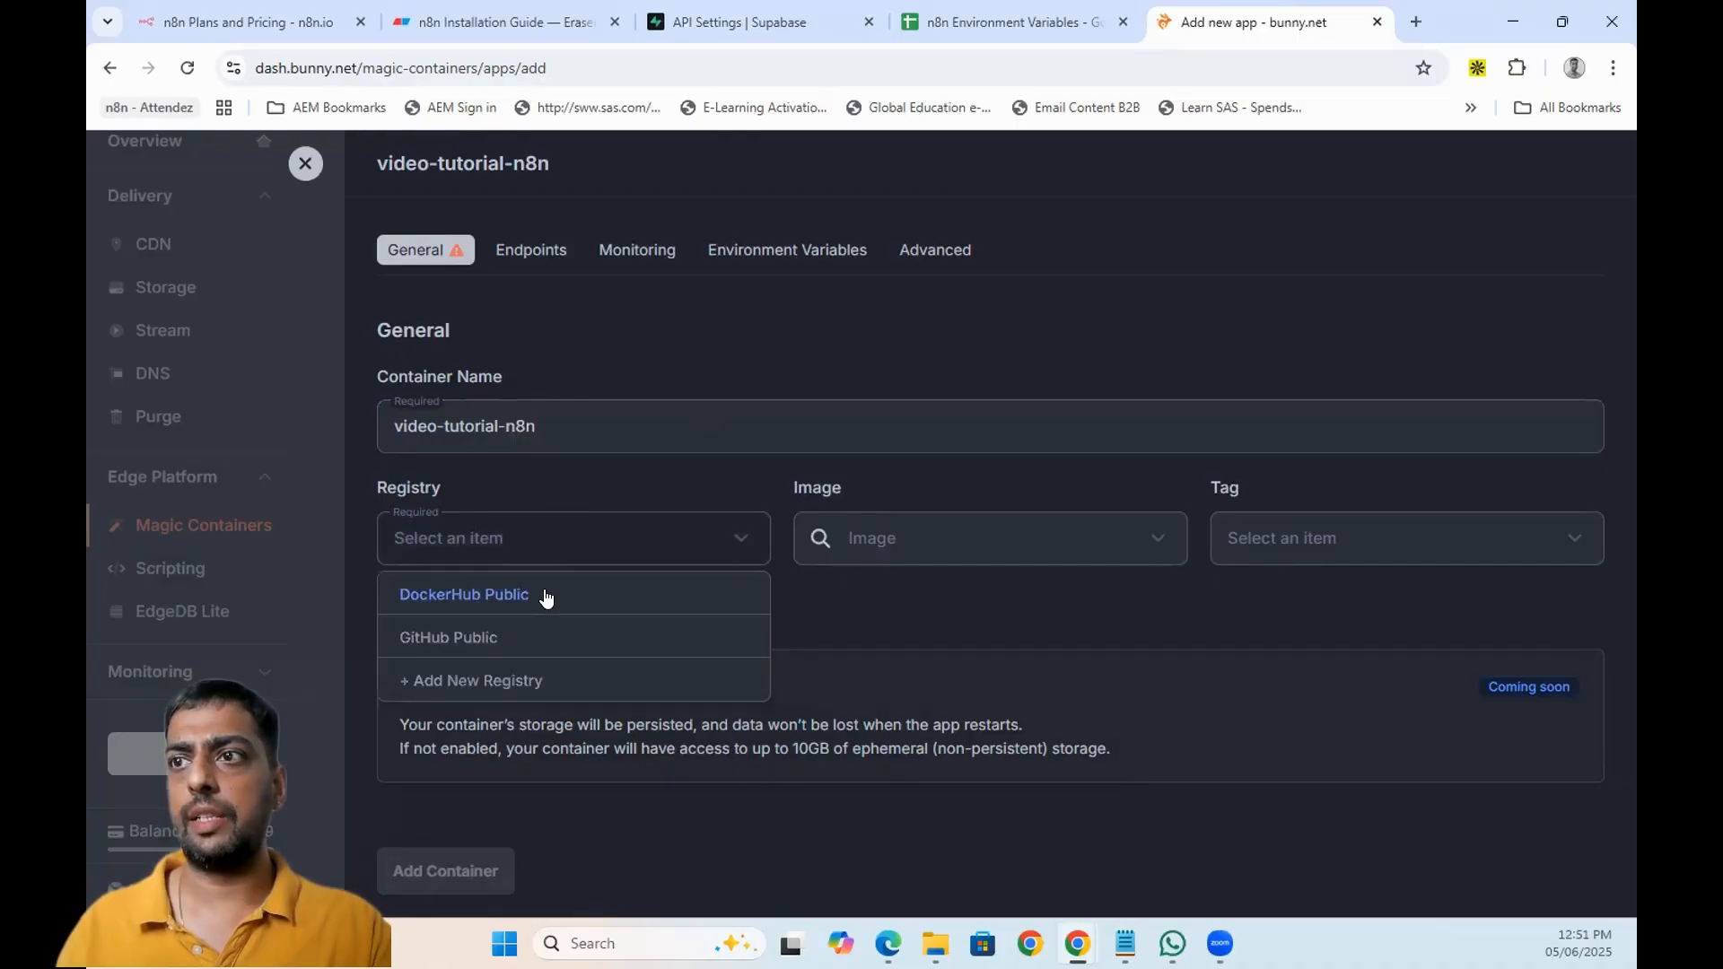
click(542, 596)
- Set the container image to n8nio/n8n with tag latest and show its environment variables
click(981, 537)
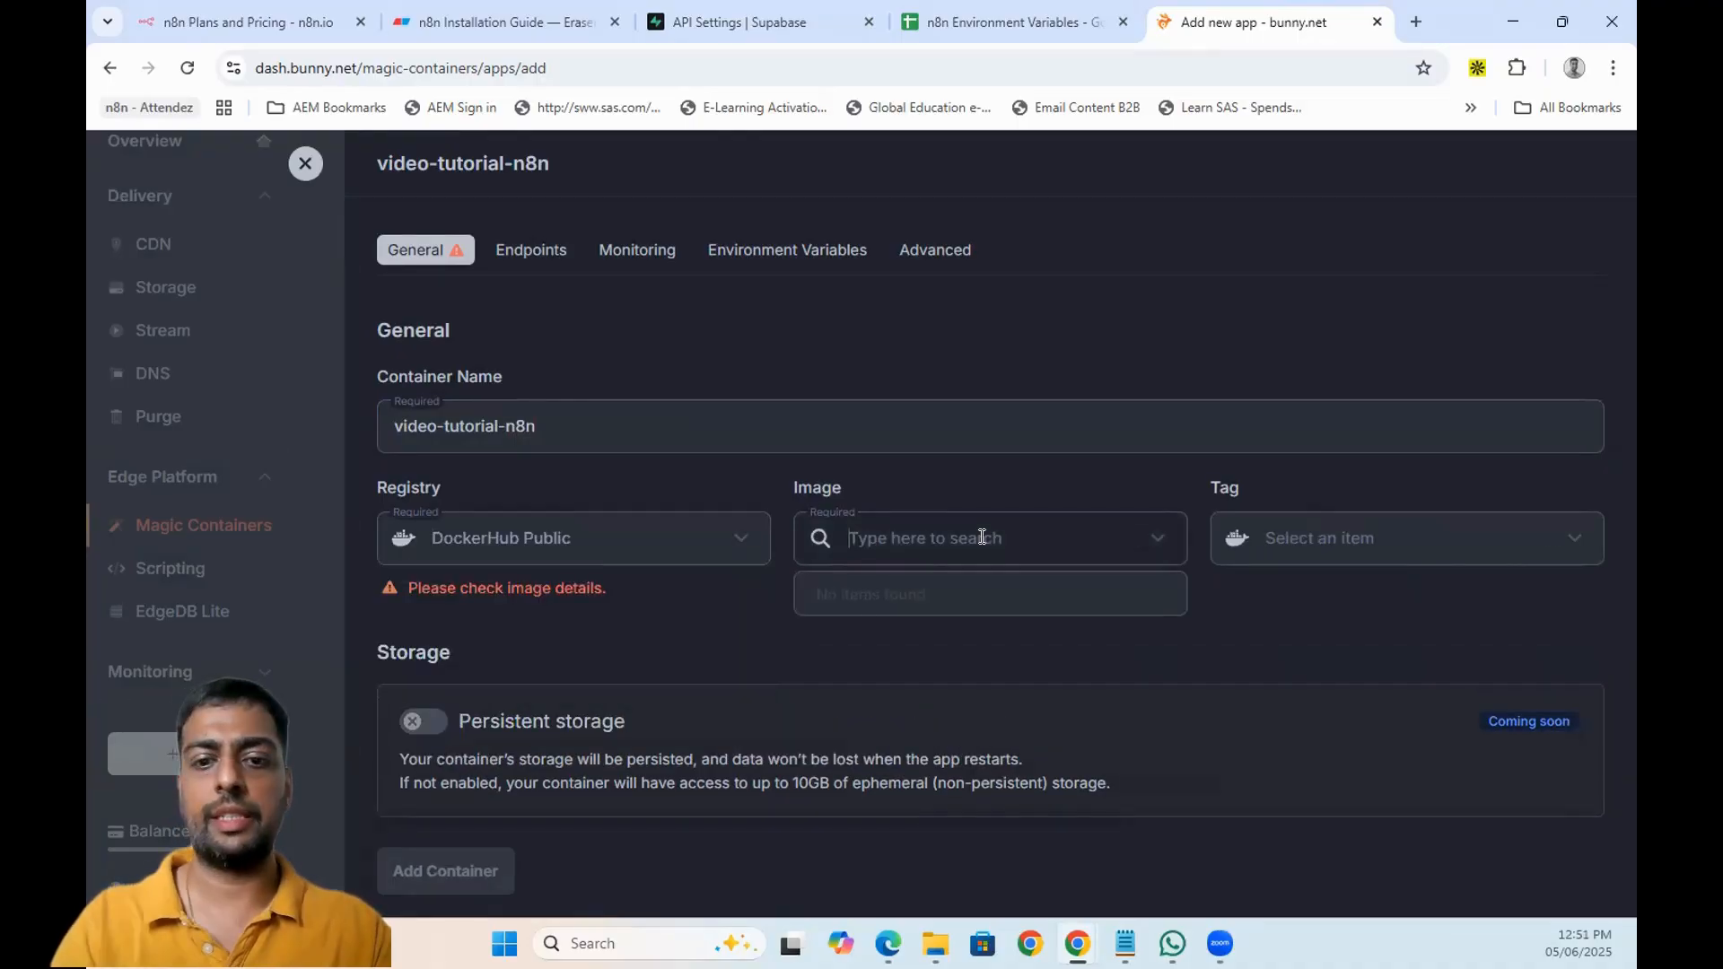
text(n8n)
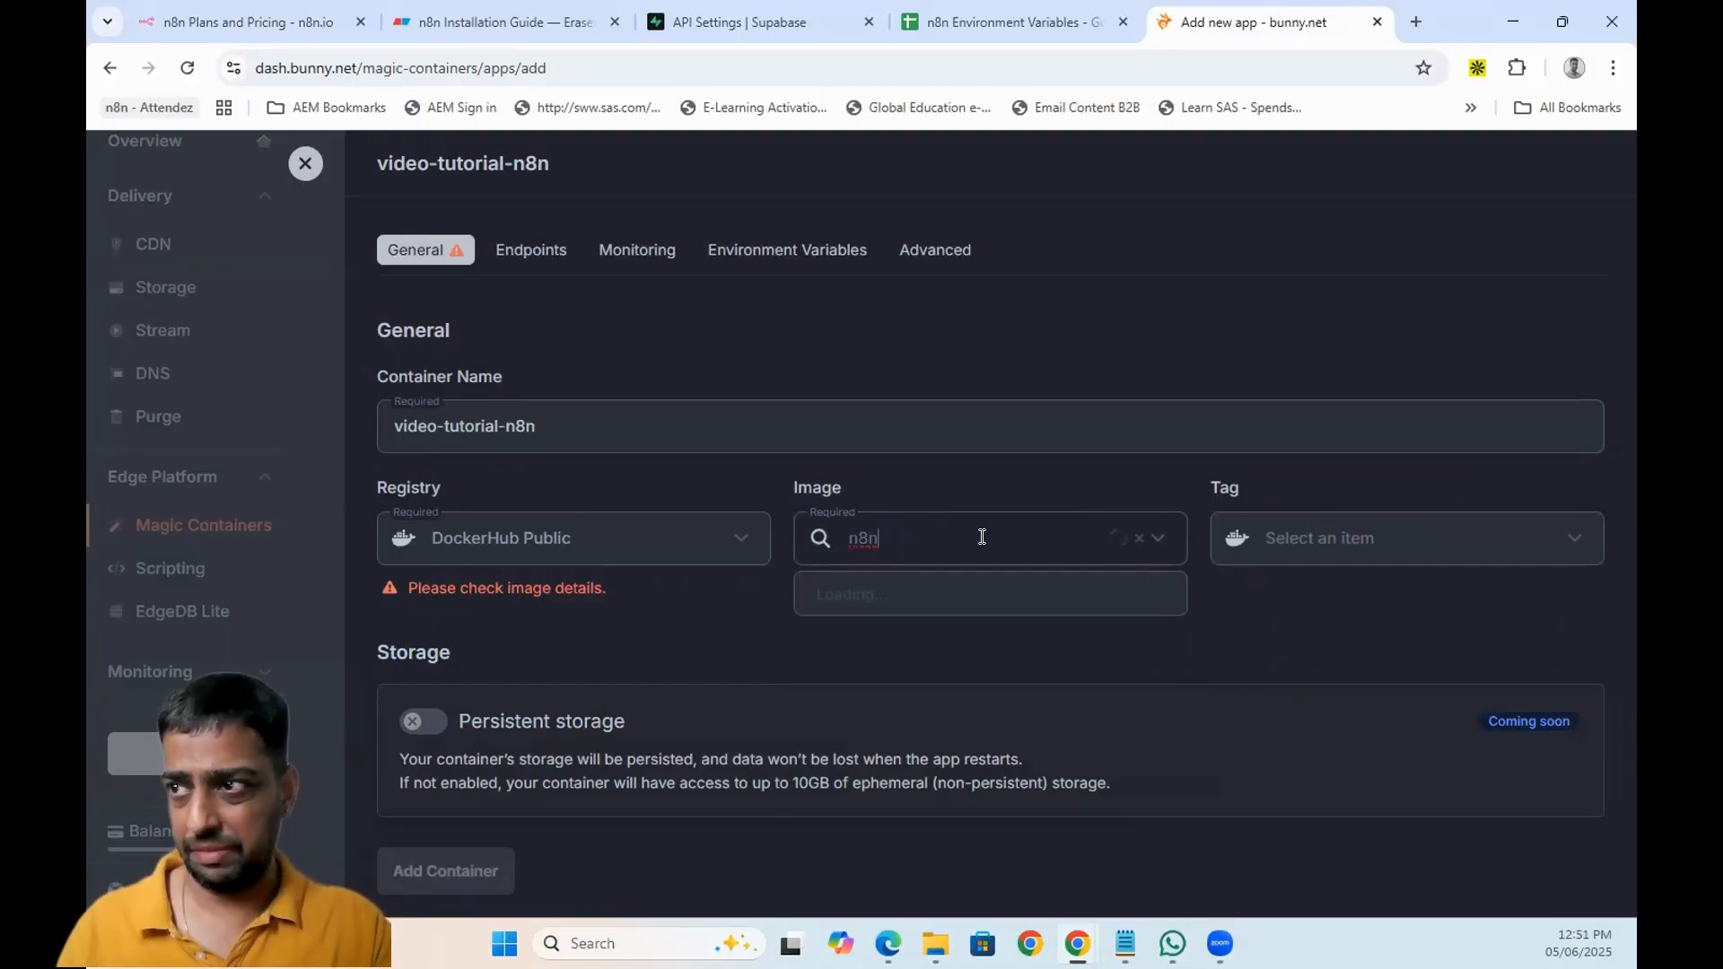
click(987, 596)
click(1340, 541)
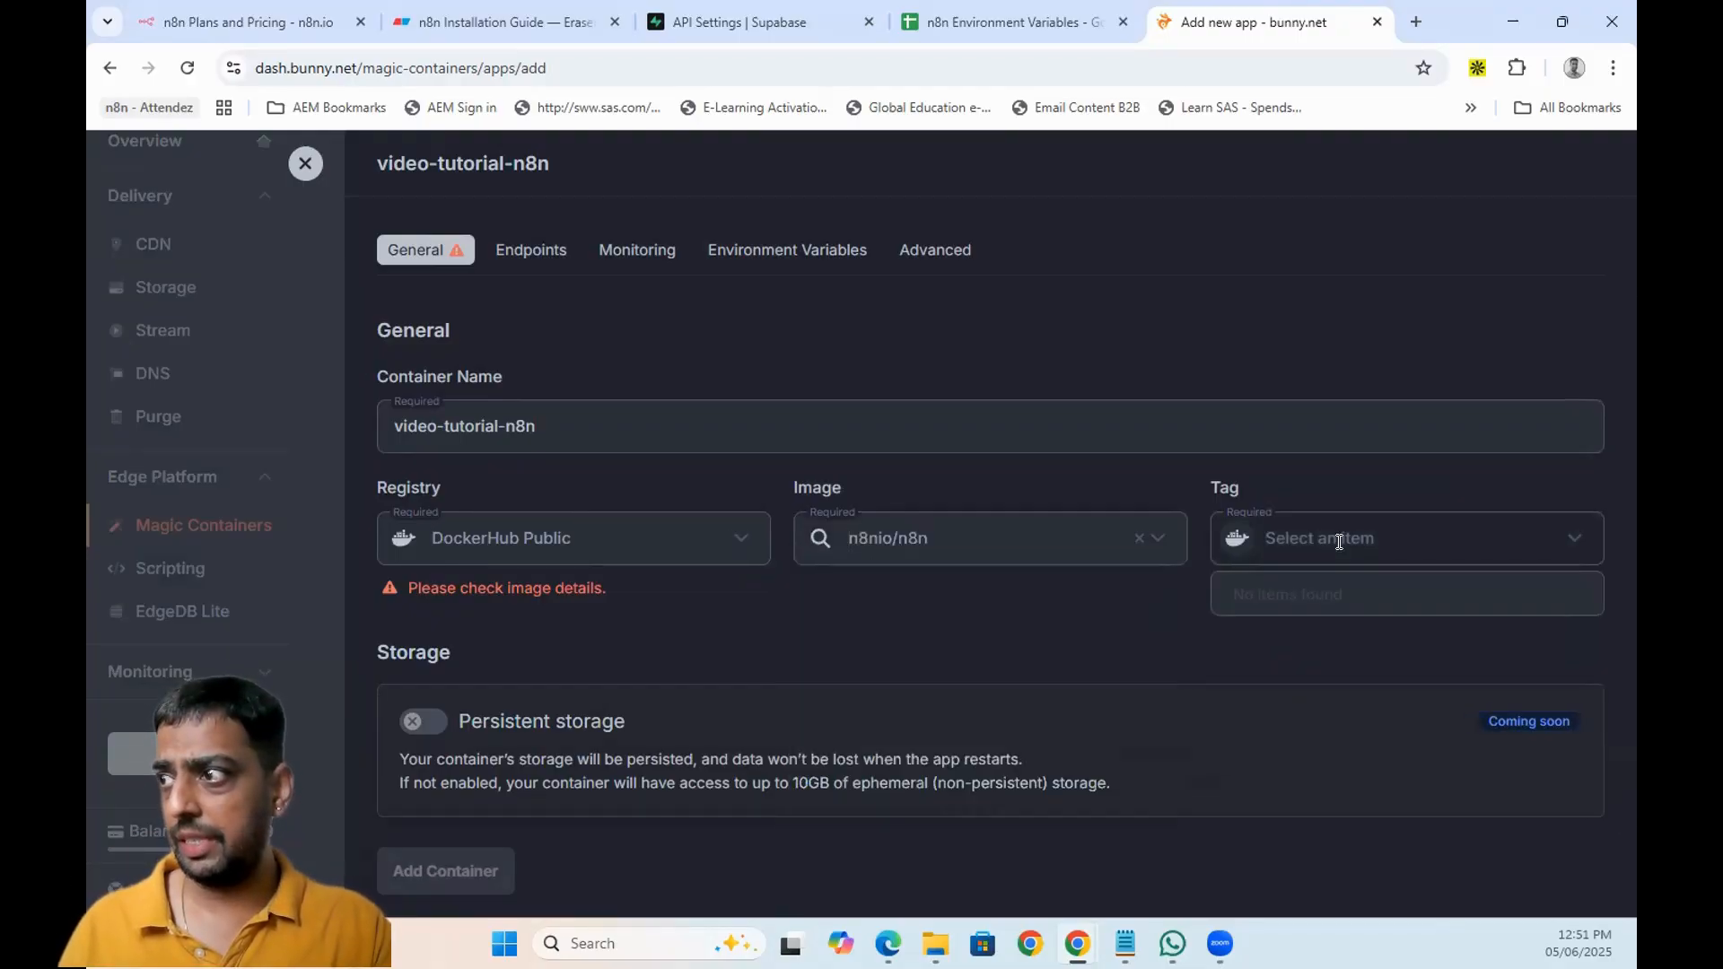
click(1312, 586)
scroll(852, 512, down, 3)
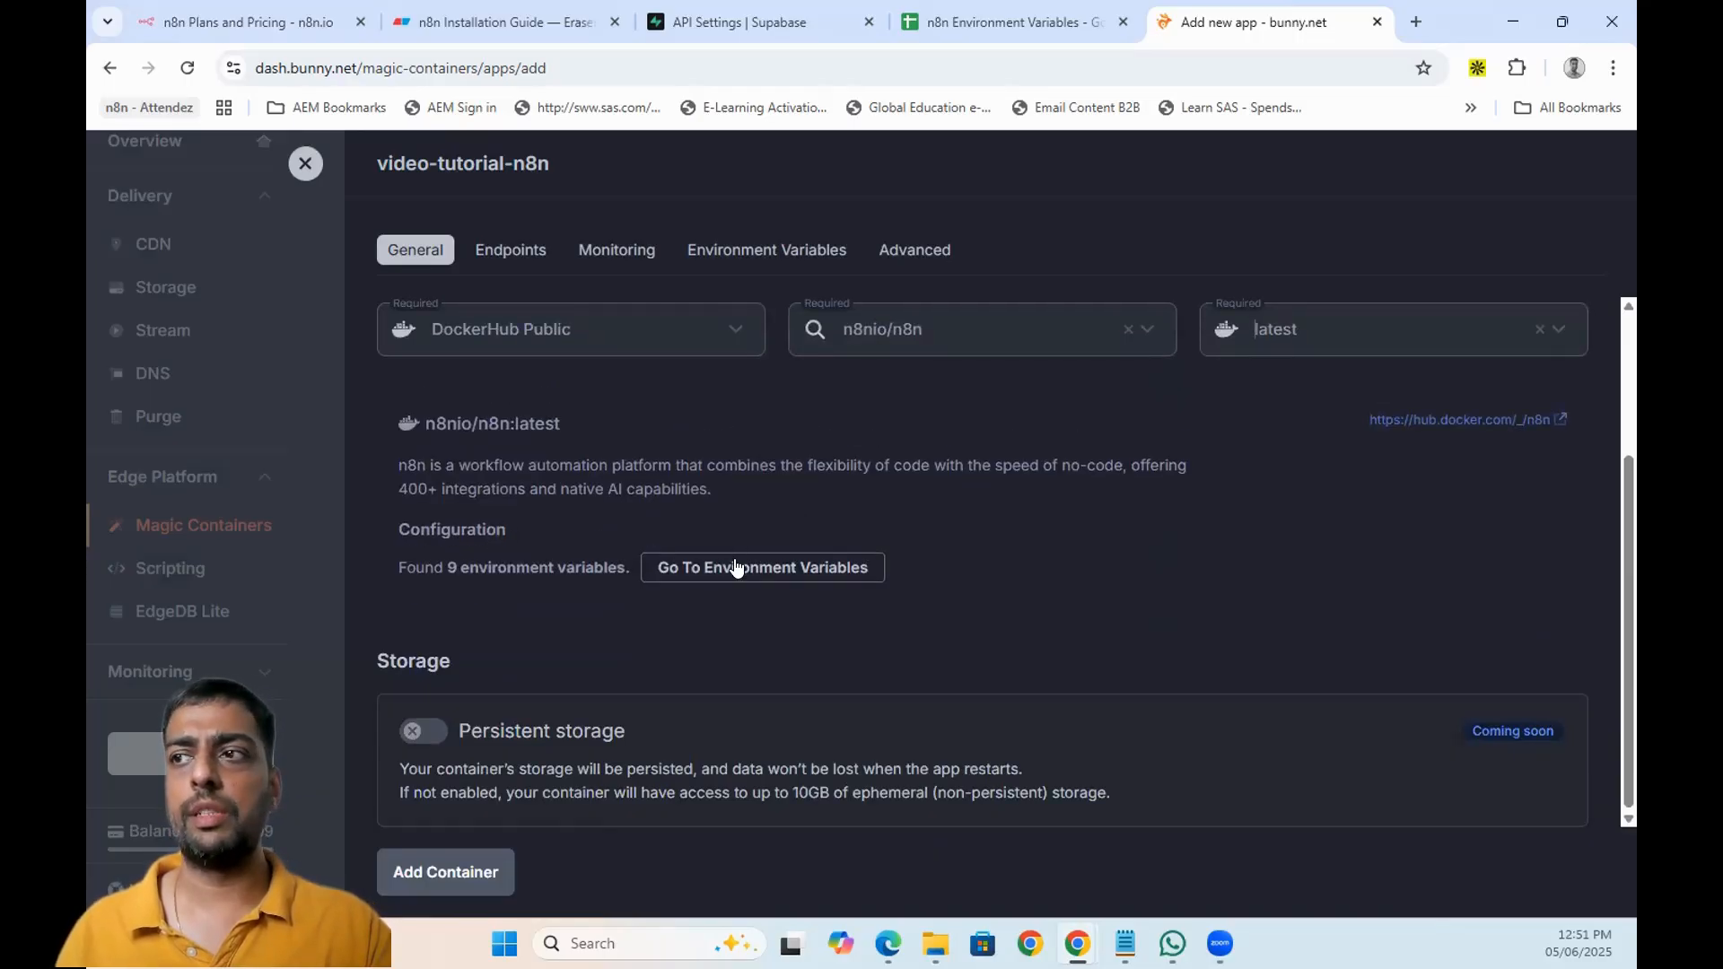
click(736, 567)
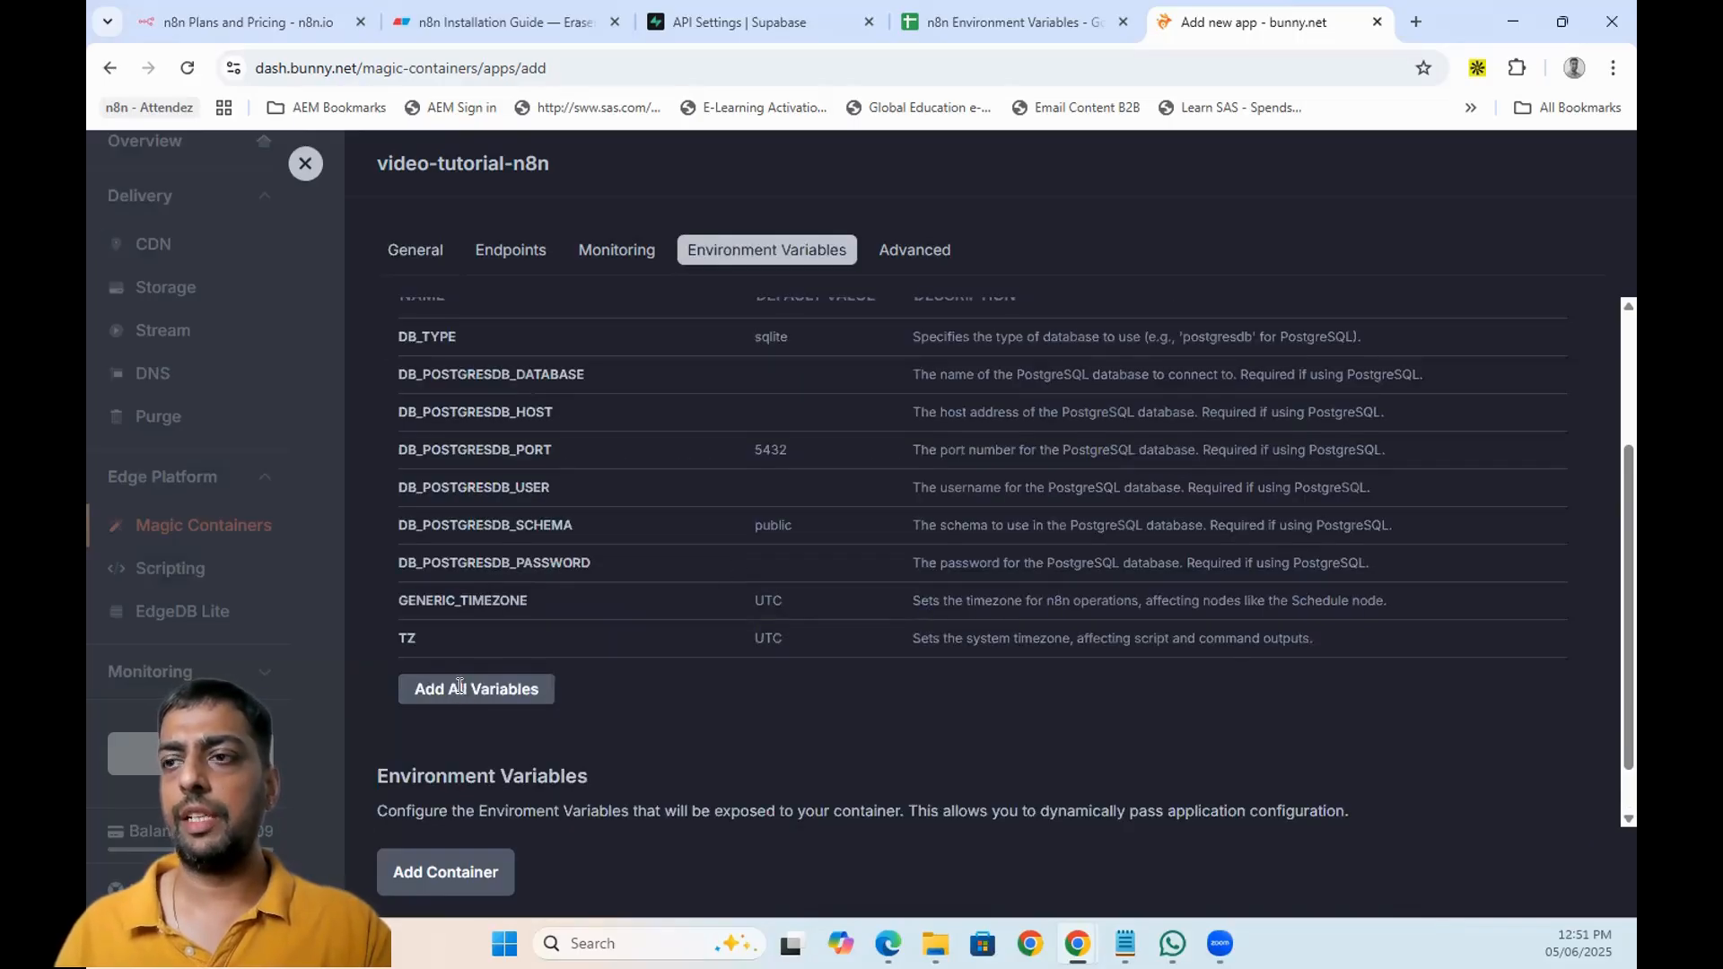
- Add all nine suggested n8n variables and copy postgresdb from sheet cell F2
click(460, 691)
scroll(741, 509, up, 3)
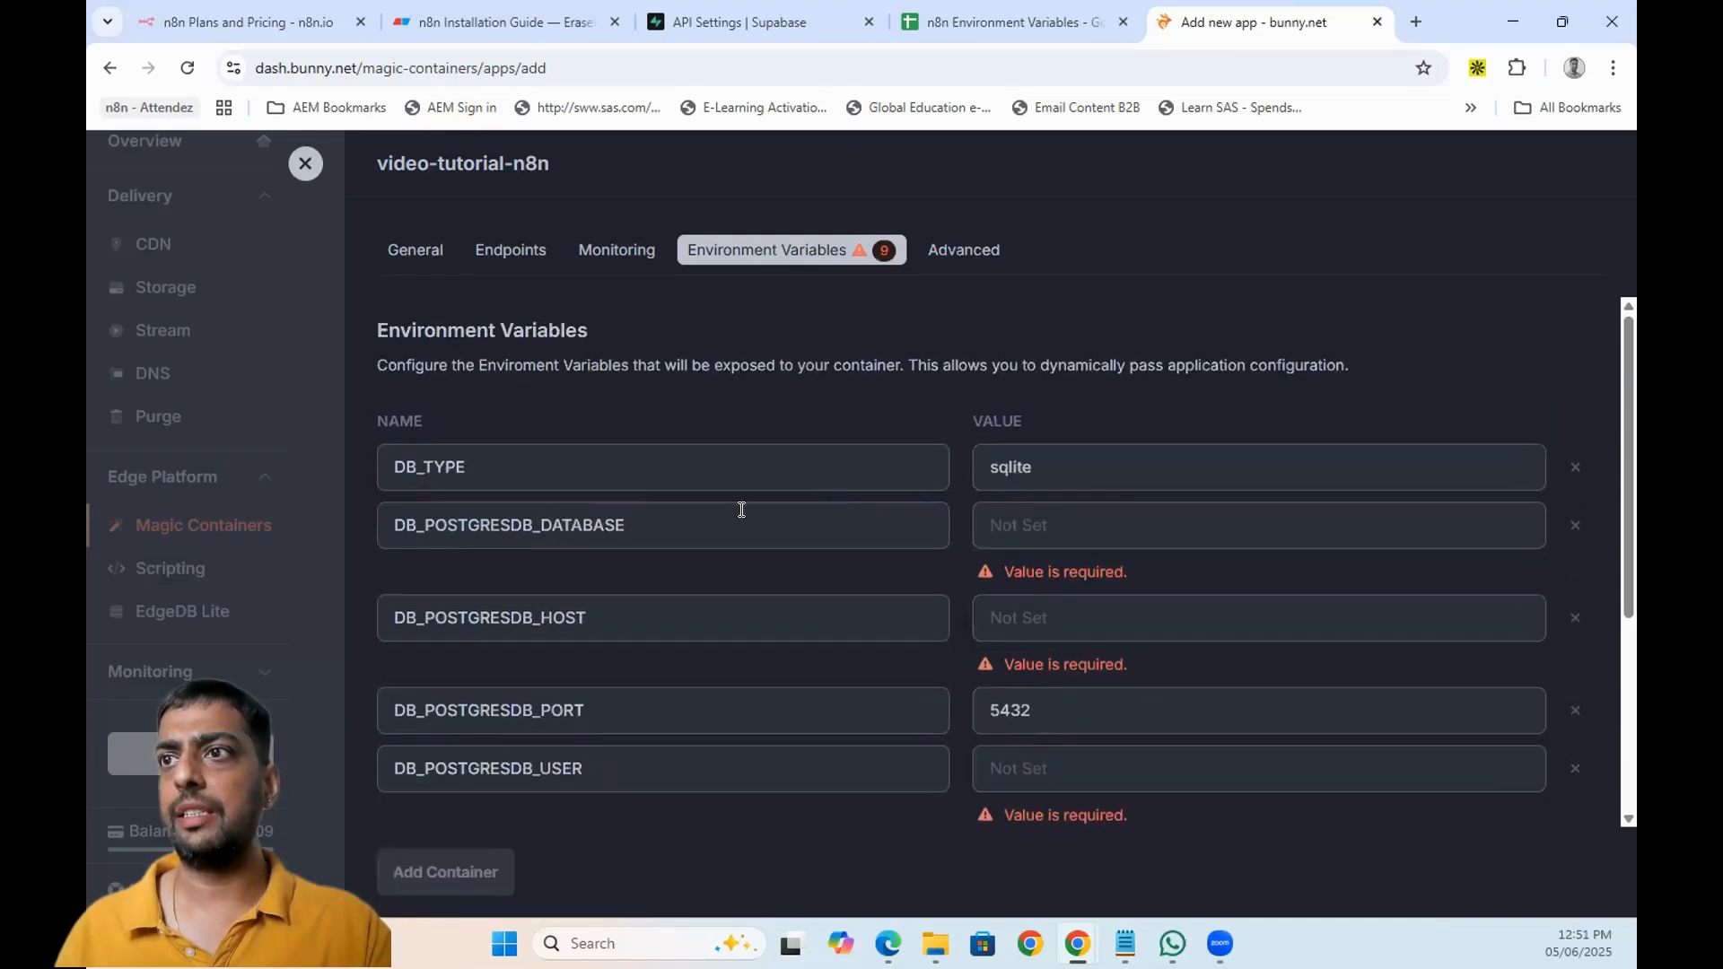
click(1043, 20)
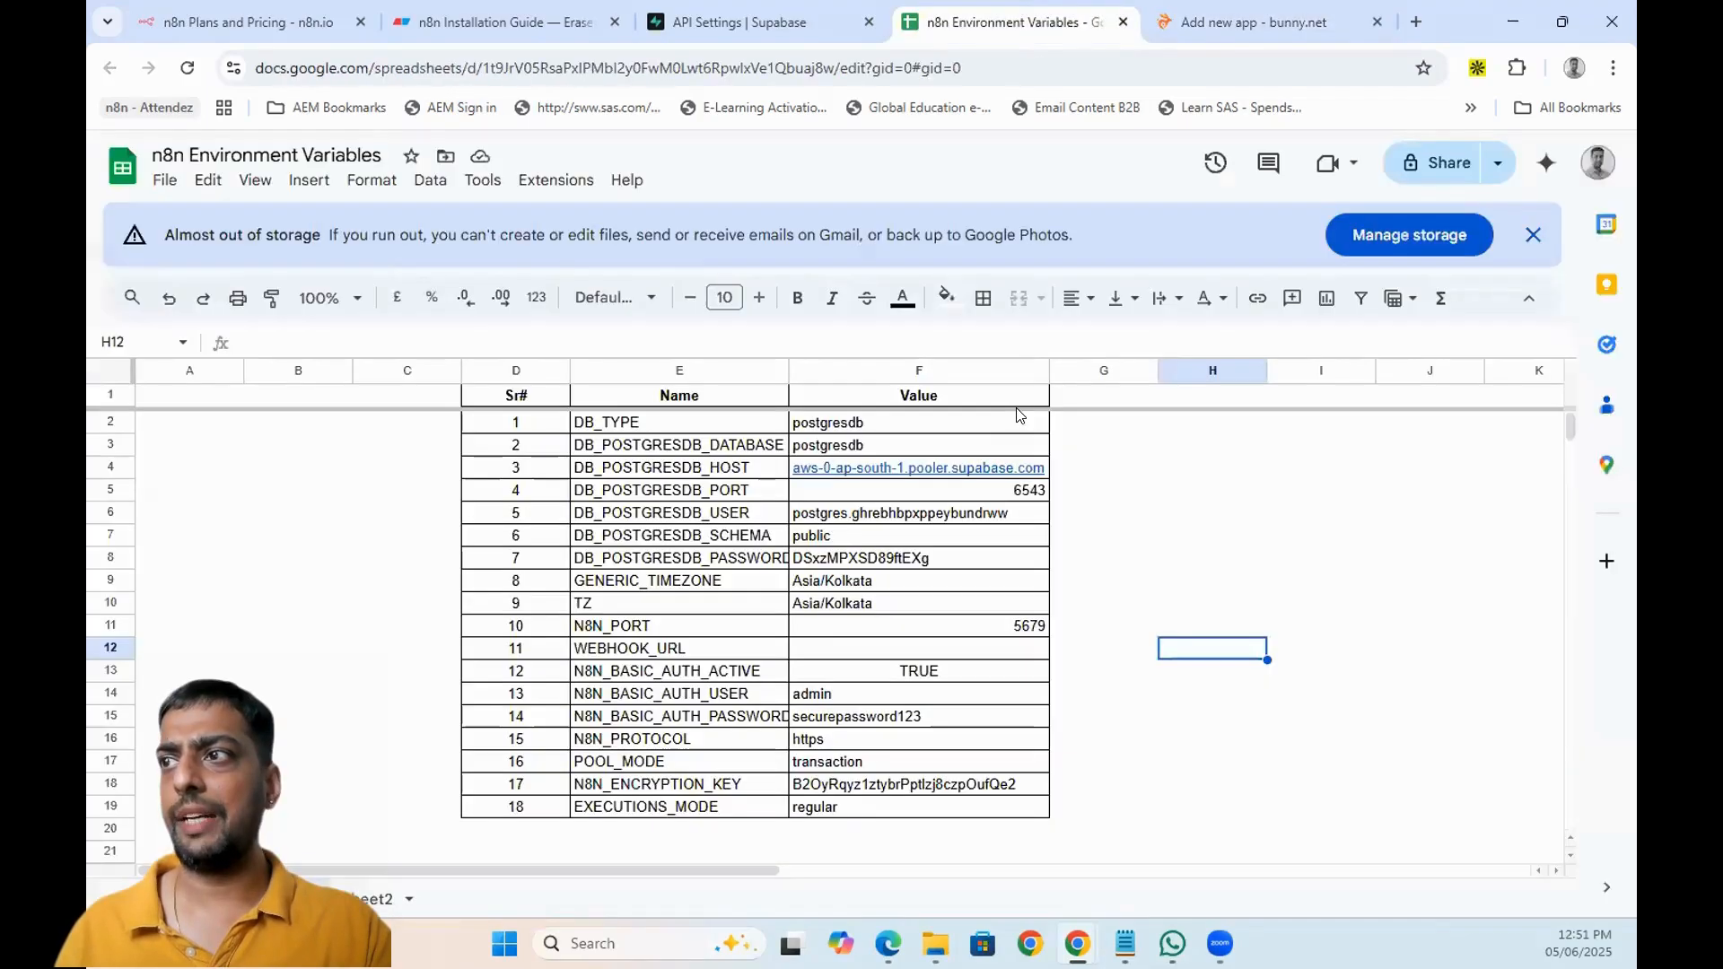
click(859, 420)
key(ctrl+c)
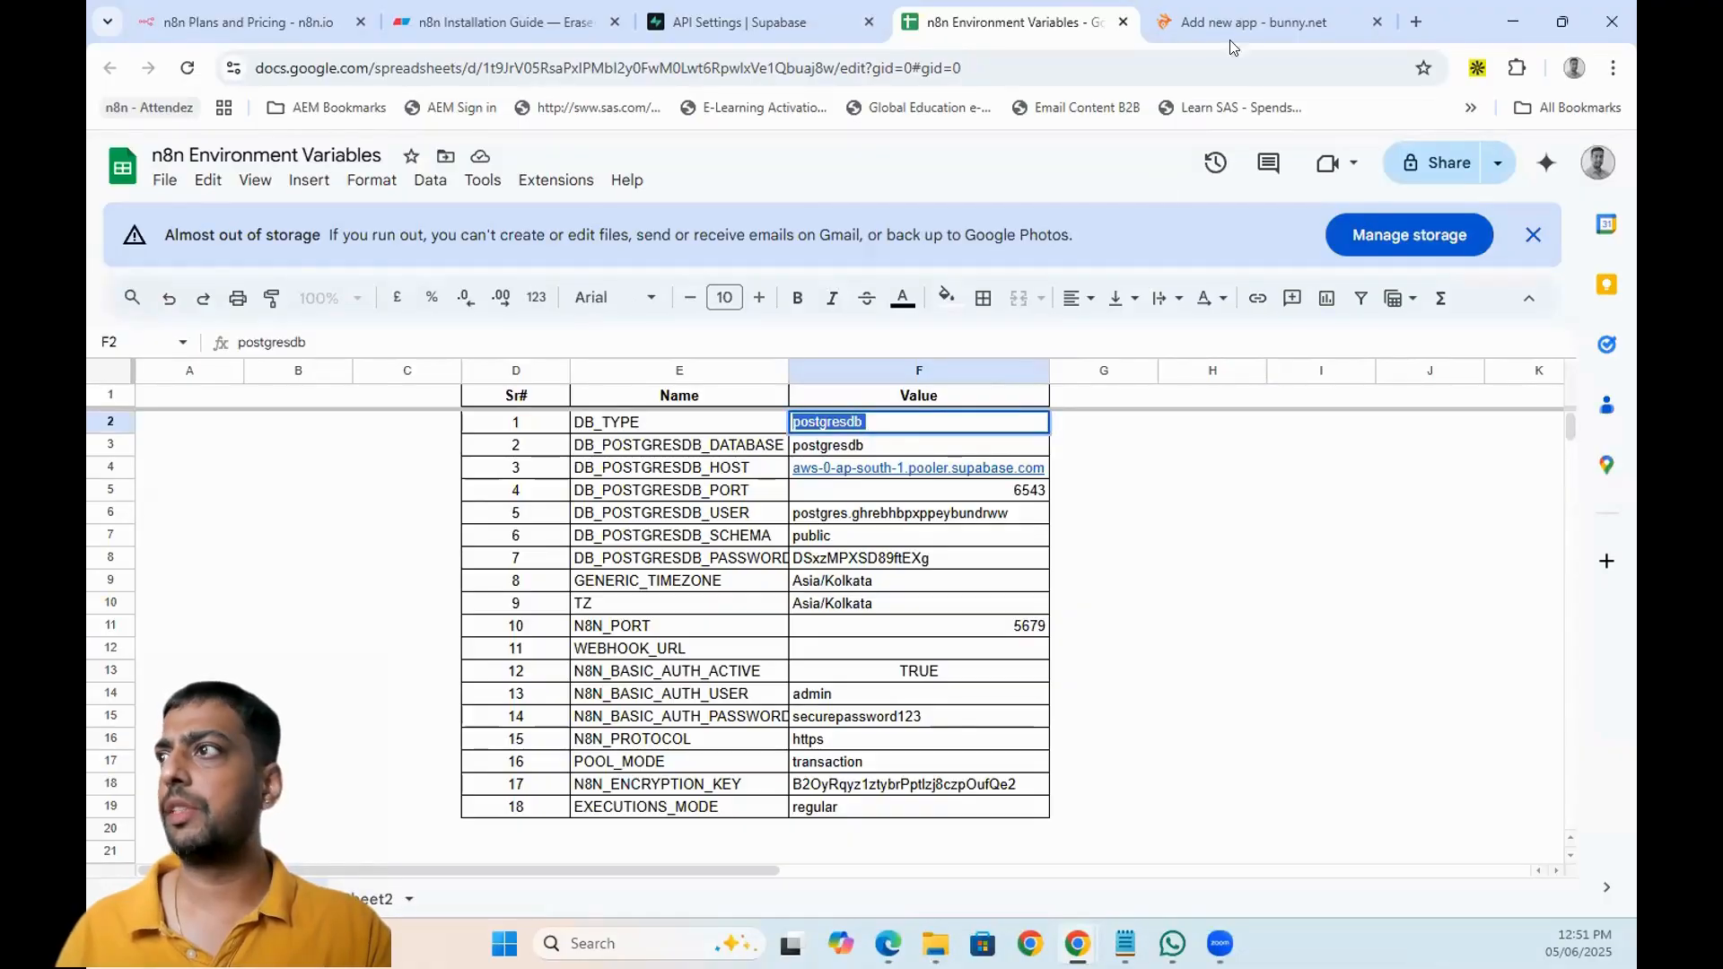
- Replace sqlite with postgresdb in the DB_TYPE value
click(1245, 20)
click(1045, 468)
double_click(1045, 467)
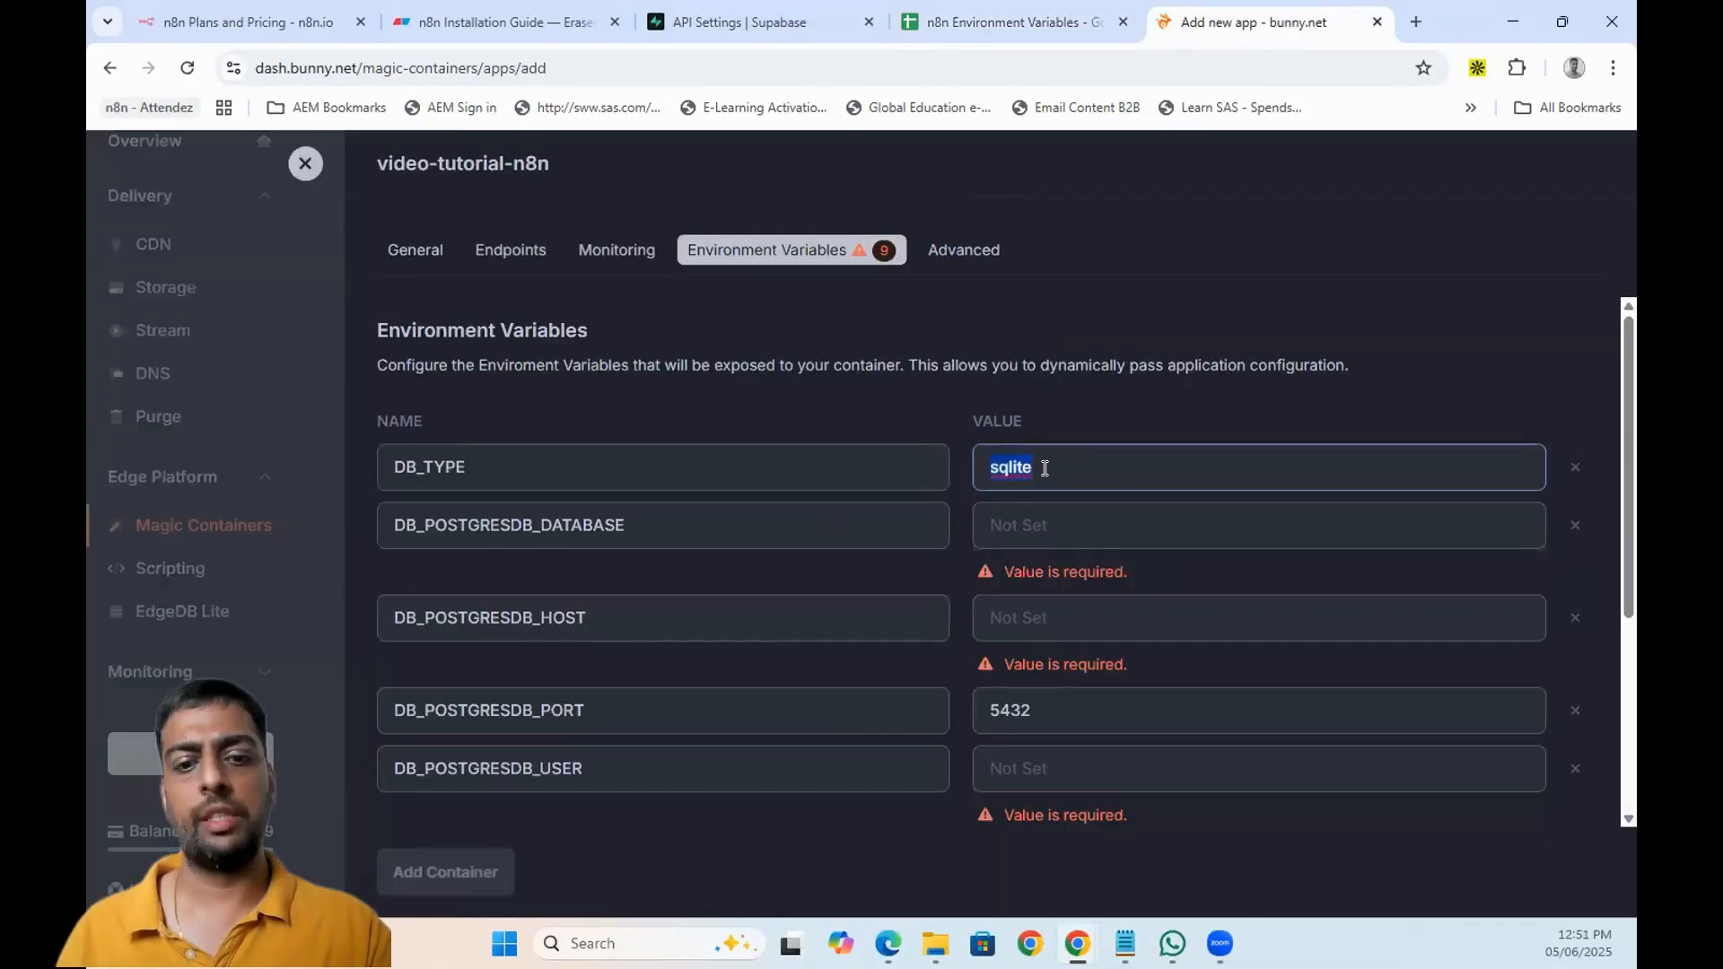
key(ctrl+v)
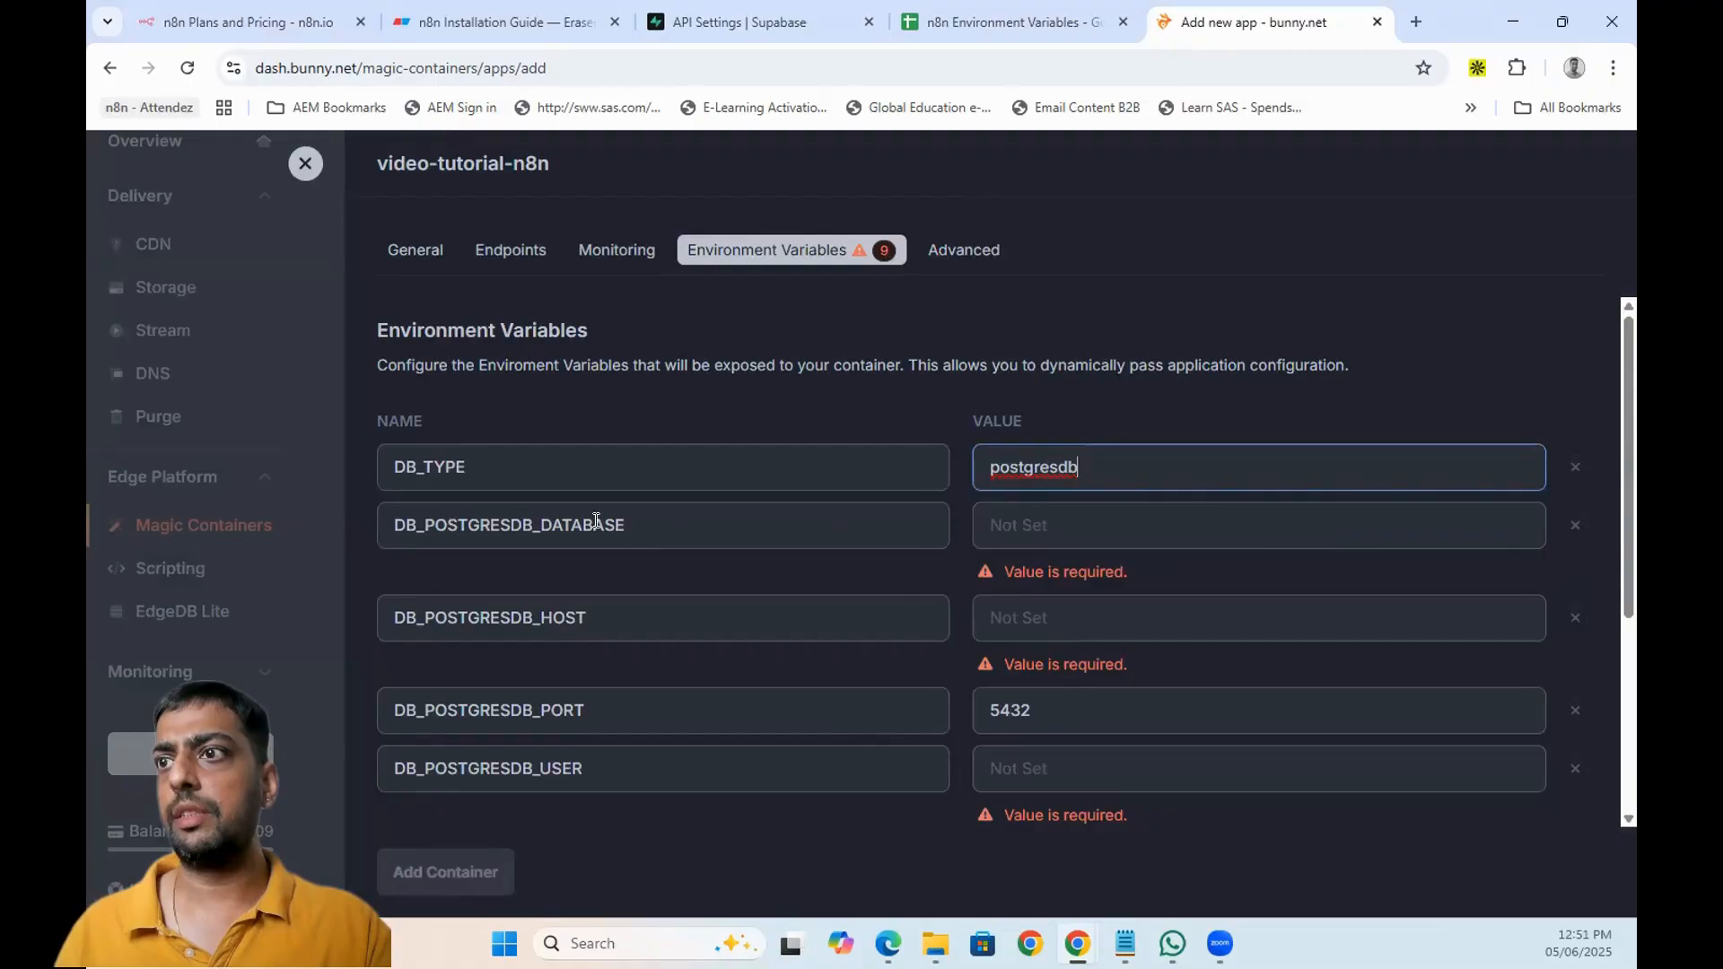
click(1203, 521)
click(736, 21)
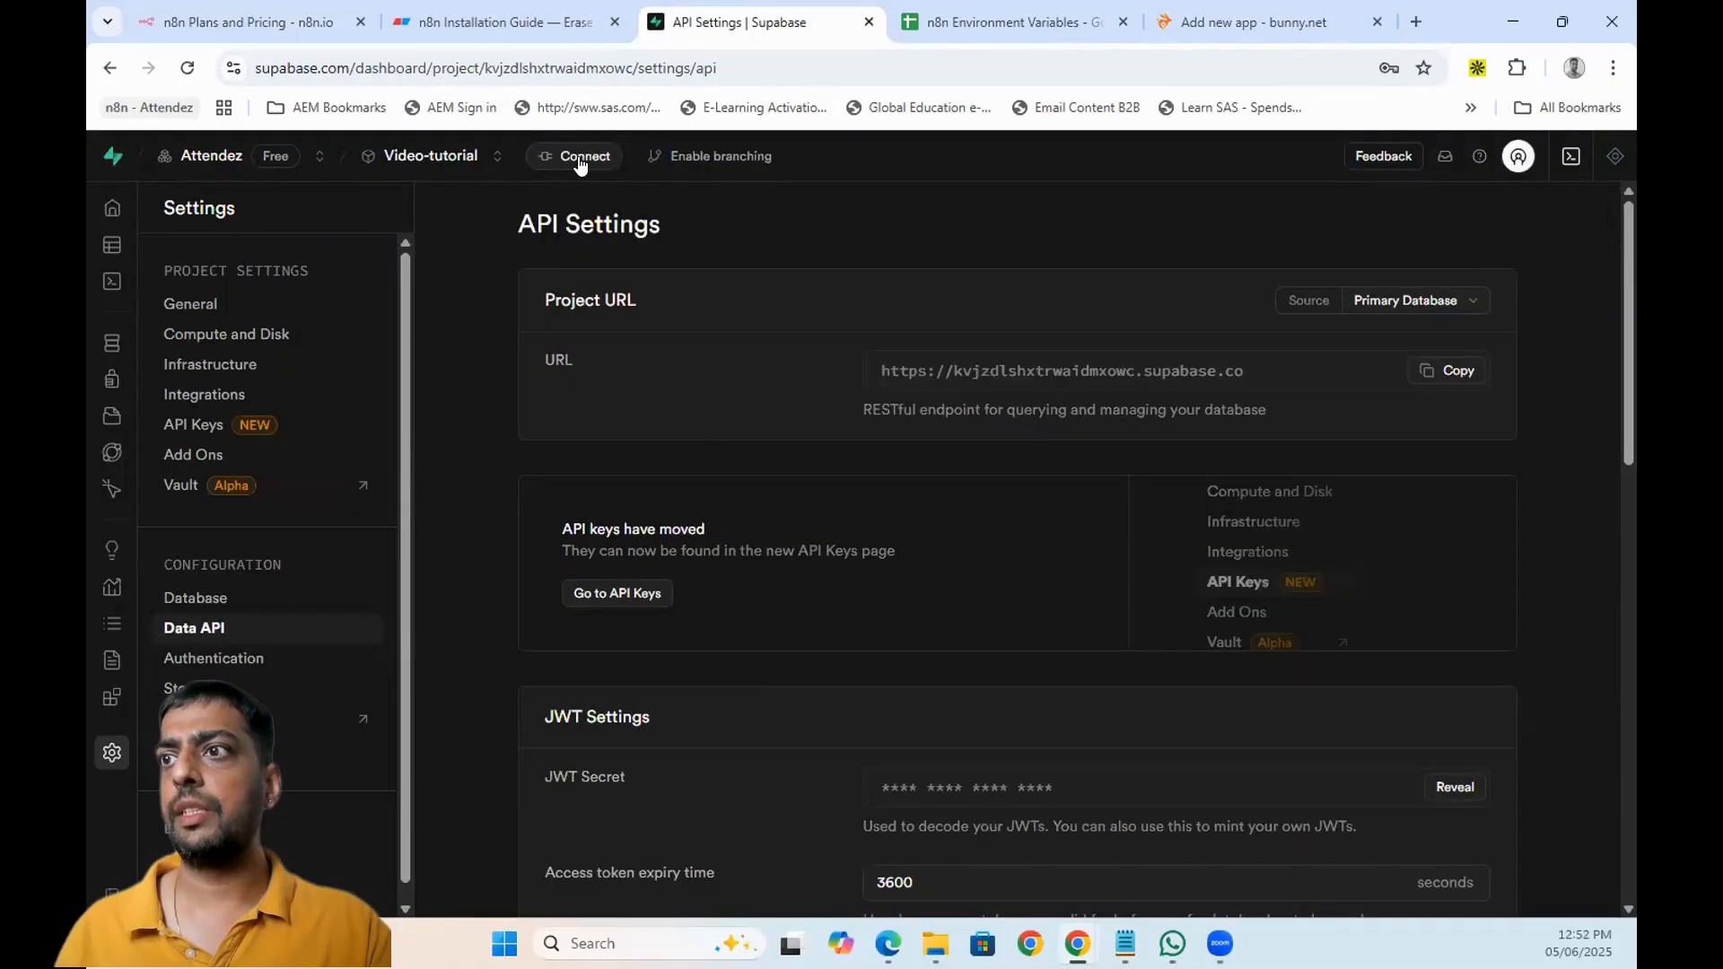
- Reveal Supabase's transaction pooler parameters and set DB_POSTGRESDB_DATABASE to postgres
click(578, 156)
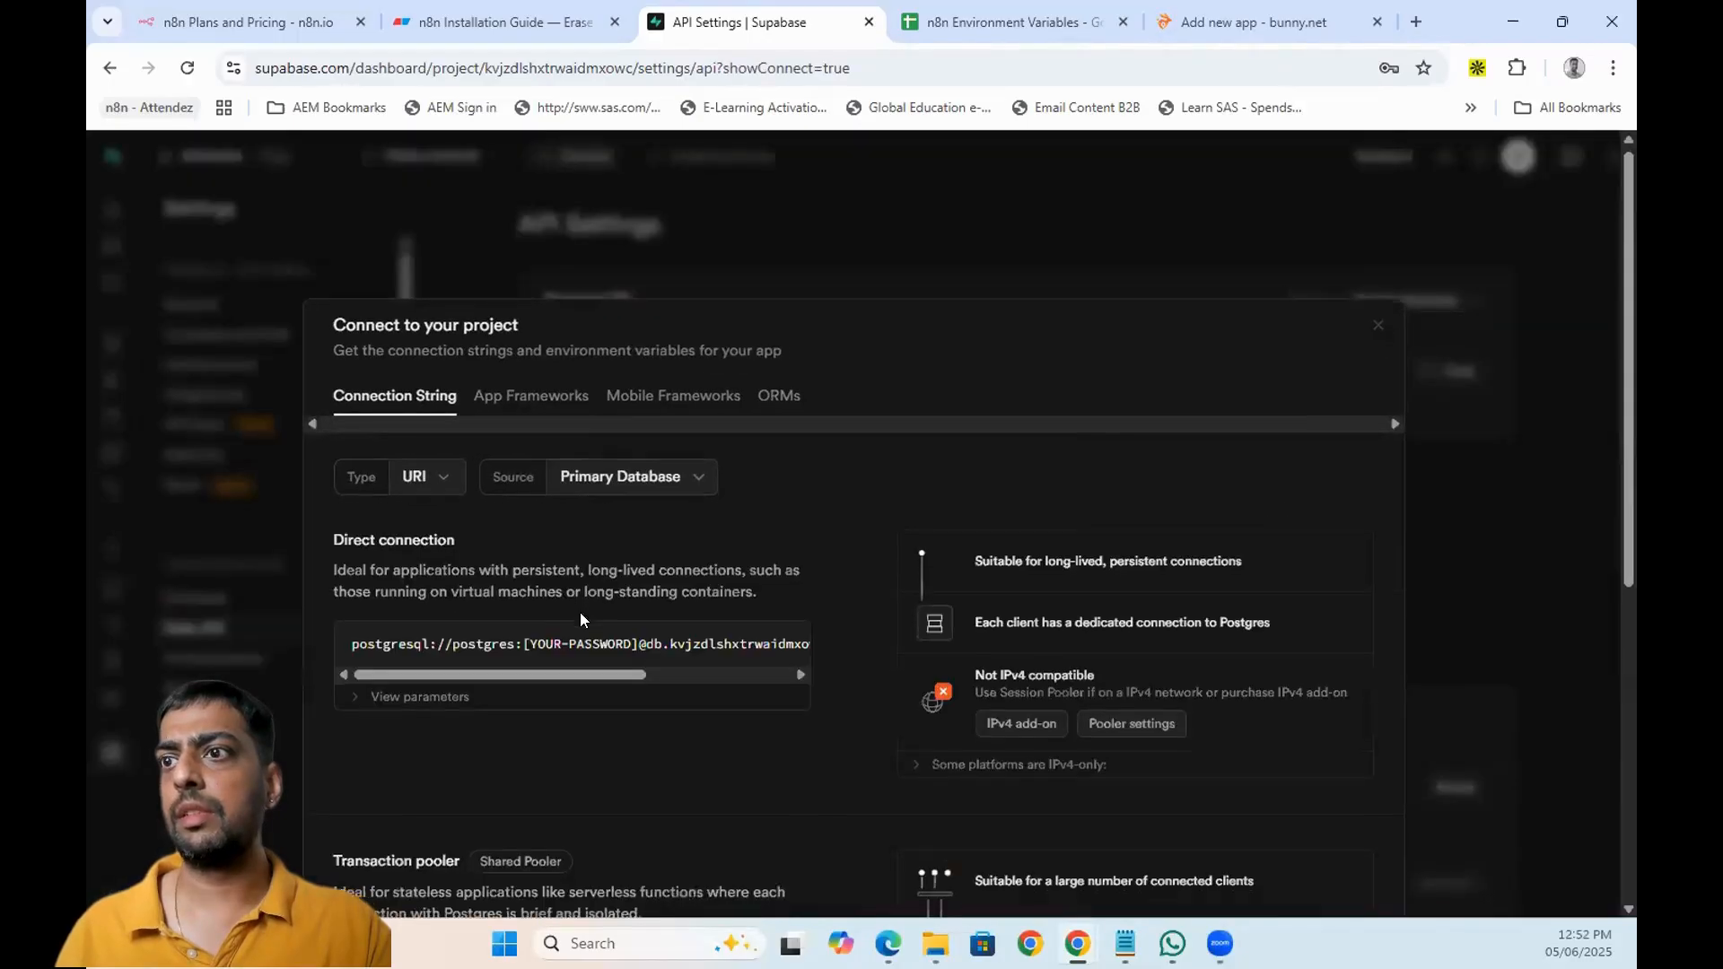
scroll(894, 596, down, 3)
drag(977, 670, 1042, 675)
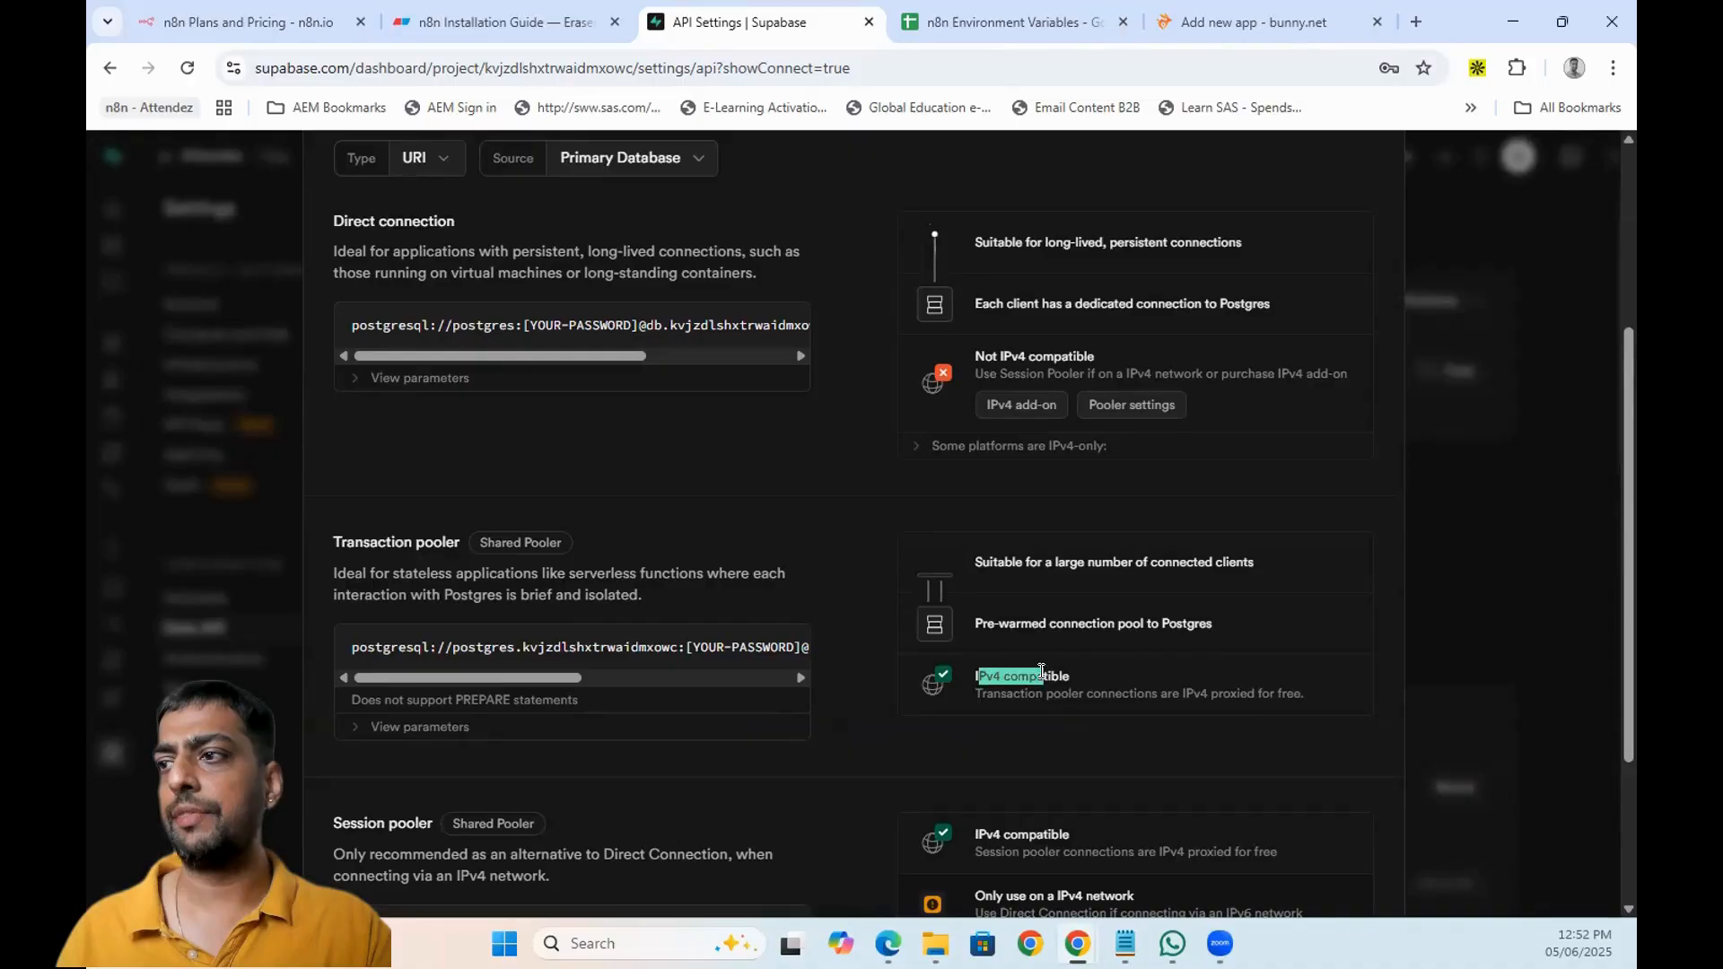
scroll(460, 662, down, 2)
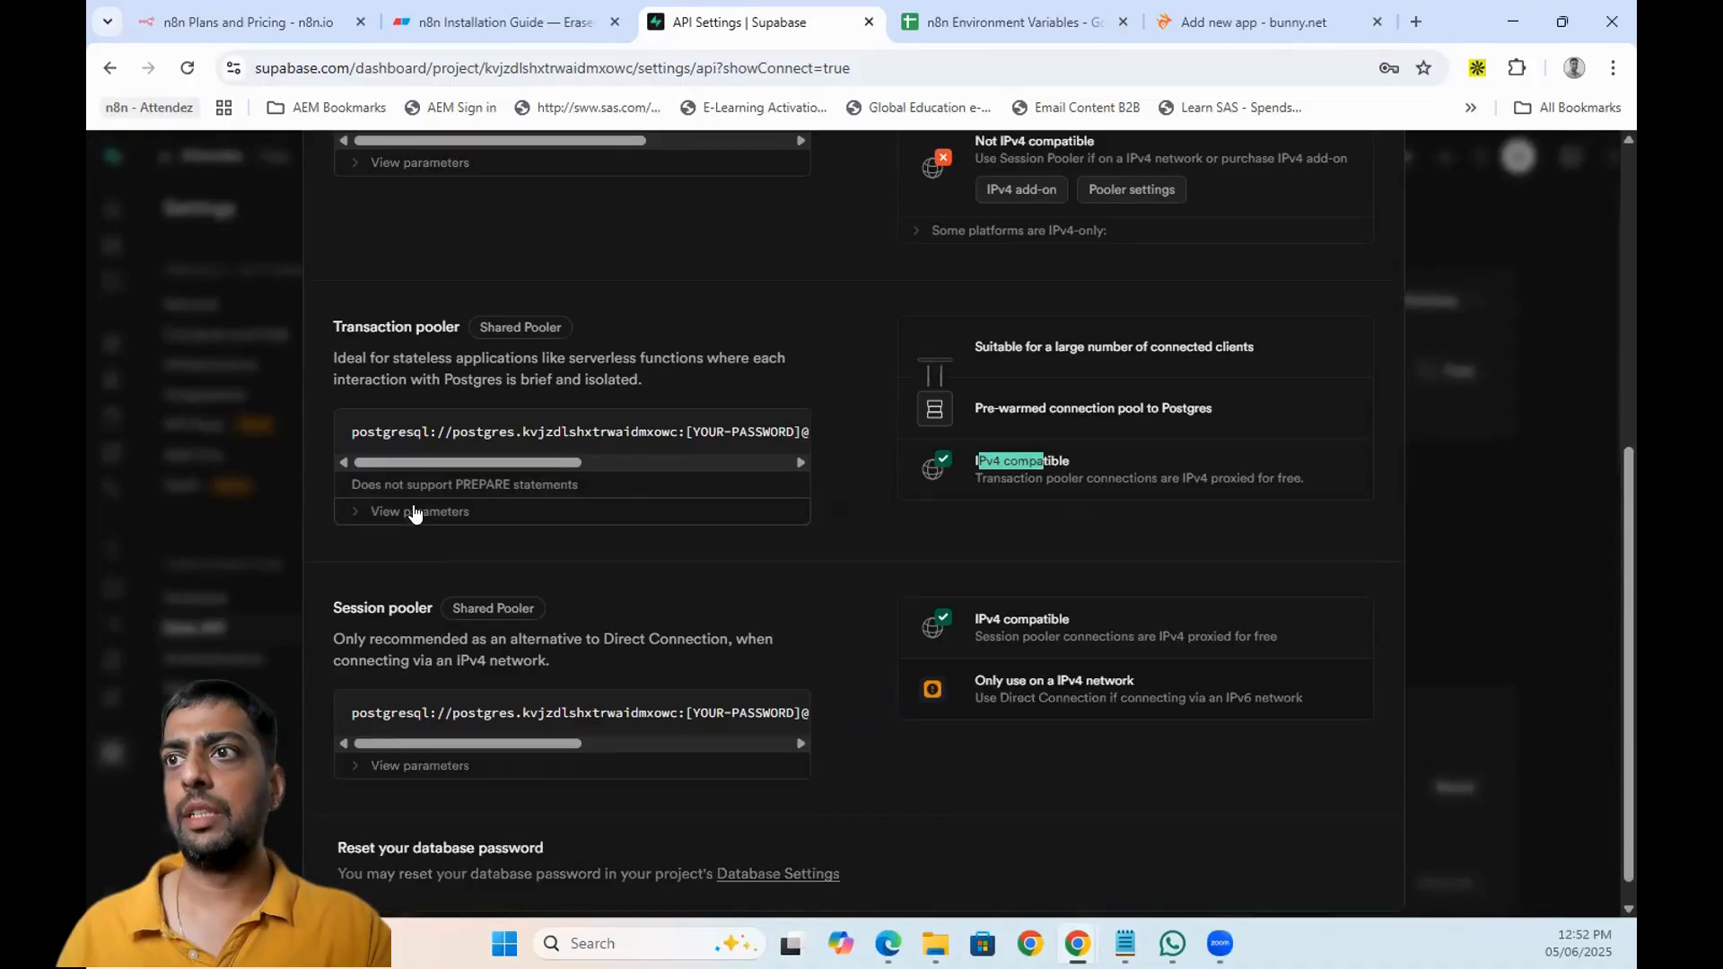
click(414, 513)
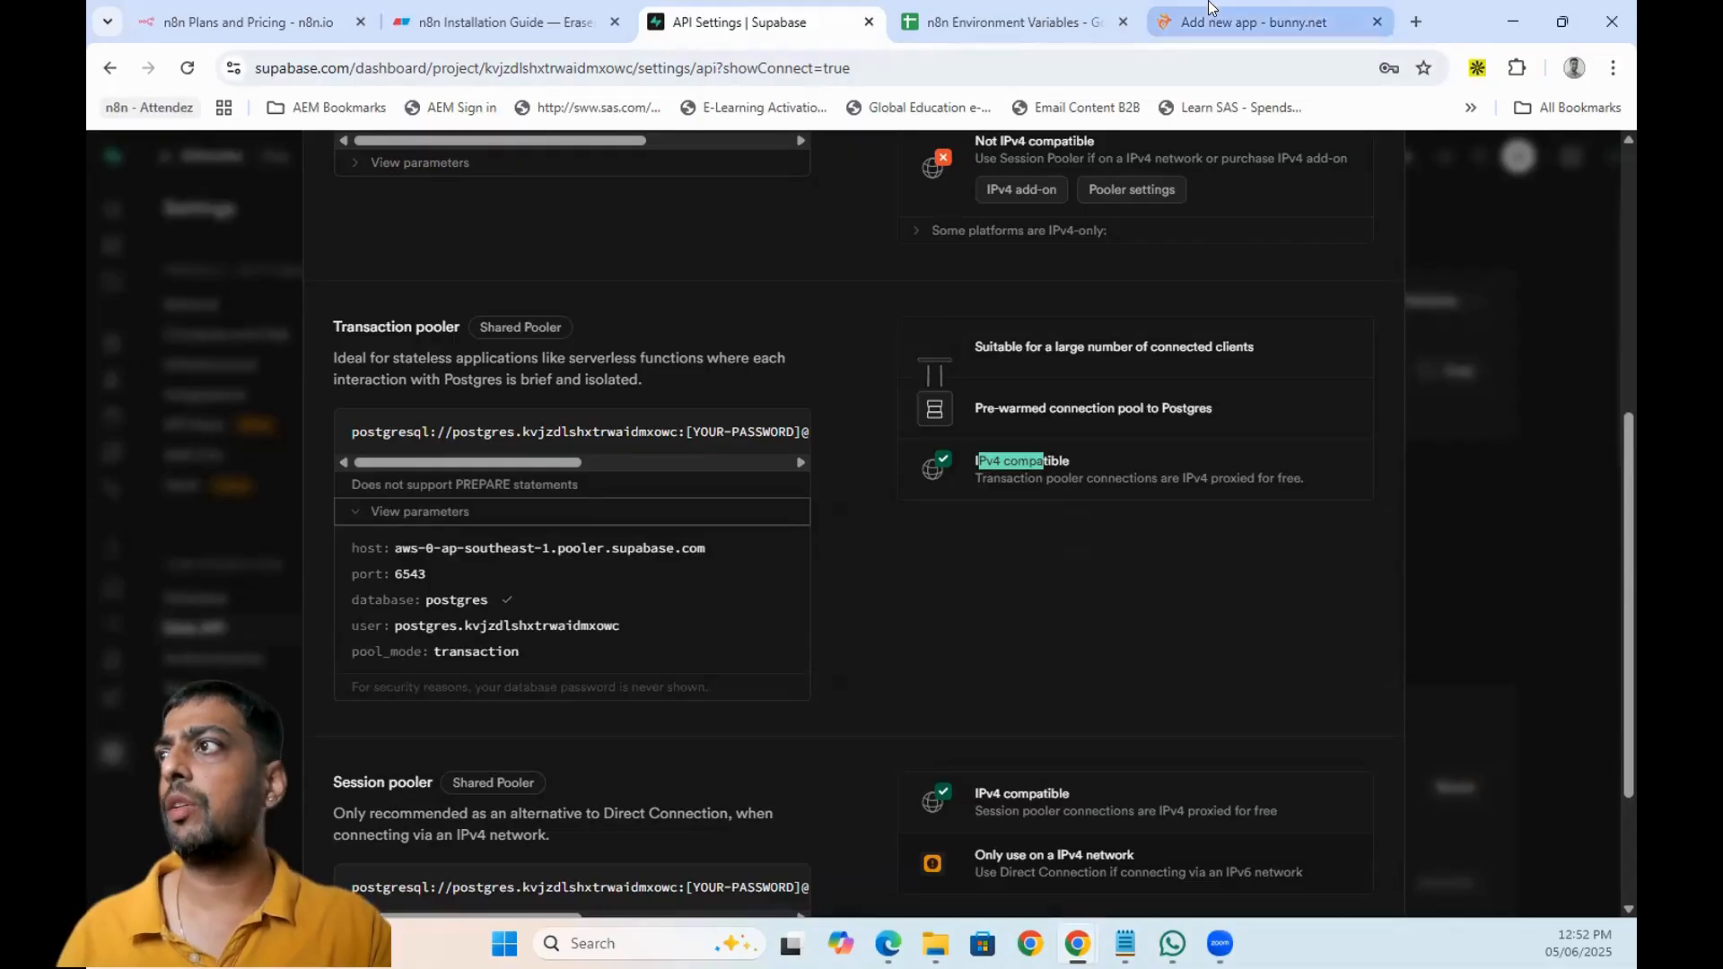
click(1256, 22)
key(ctrl+v)
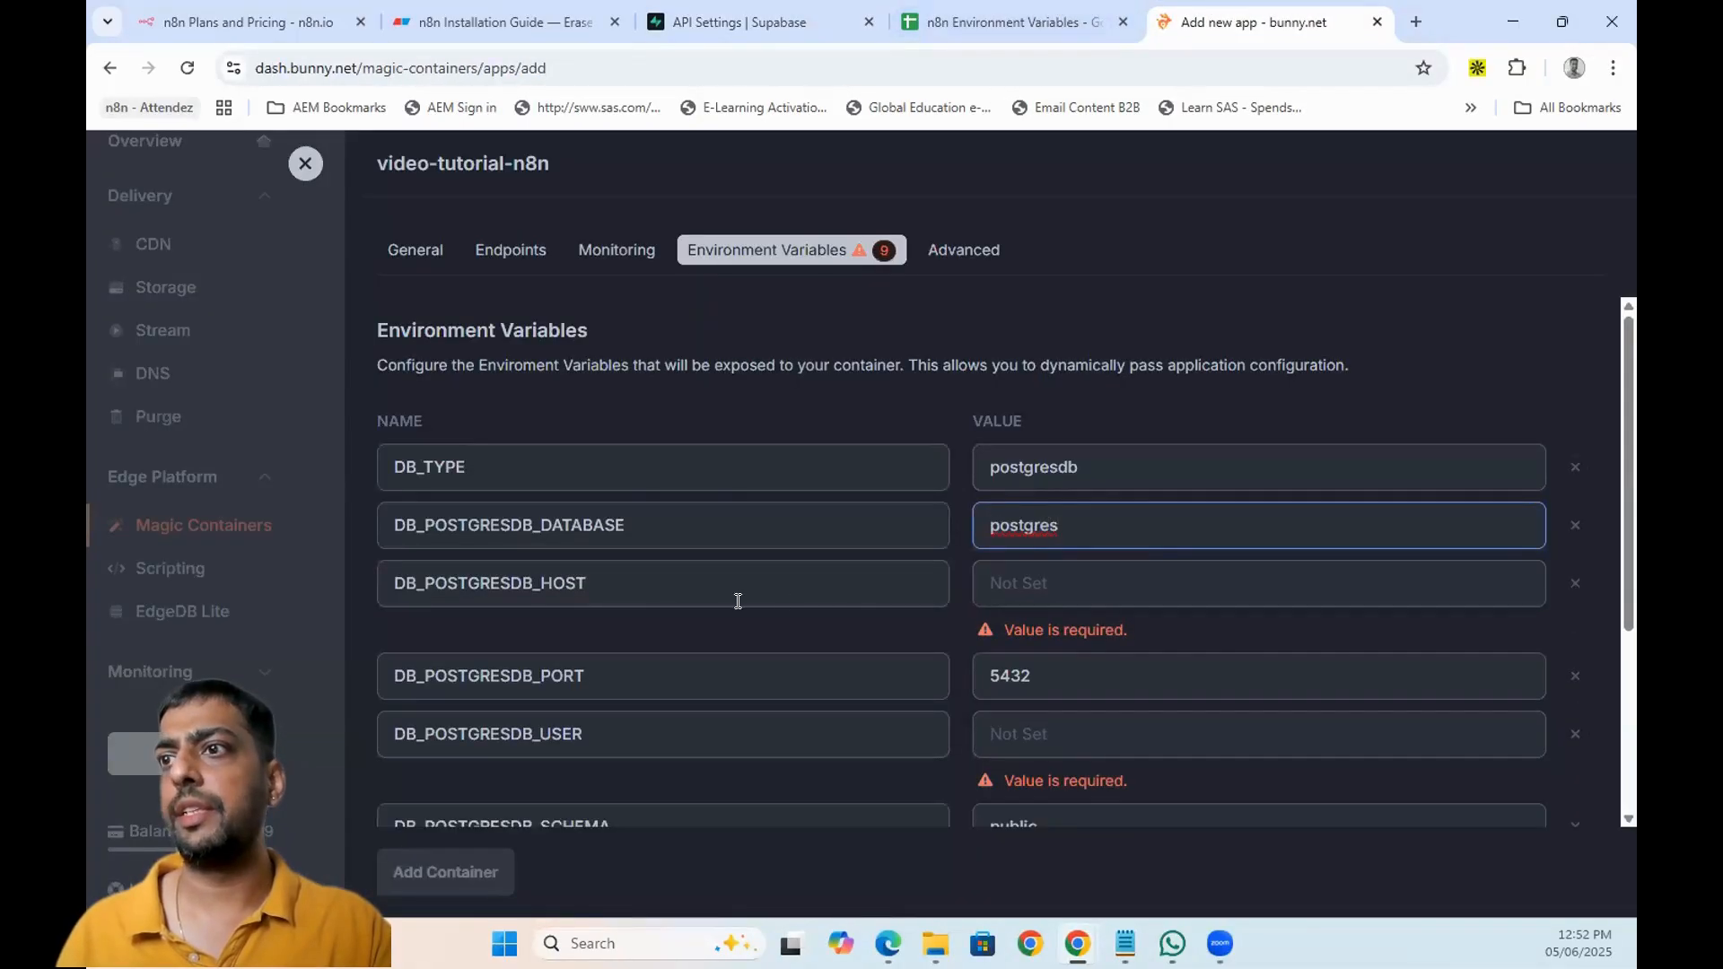
- Set the database host to aws-0-ap-southeast-1.pooler.supabase.com
click(776, 27)
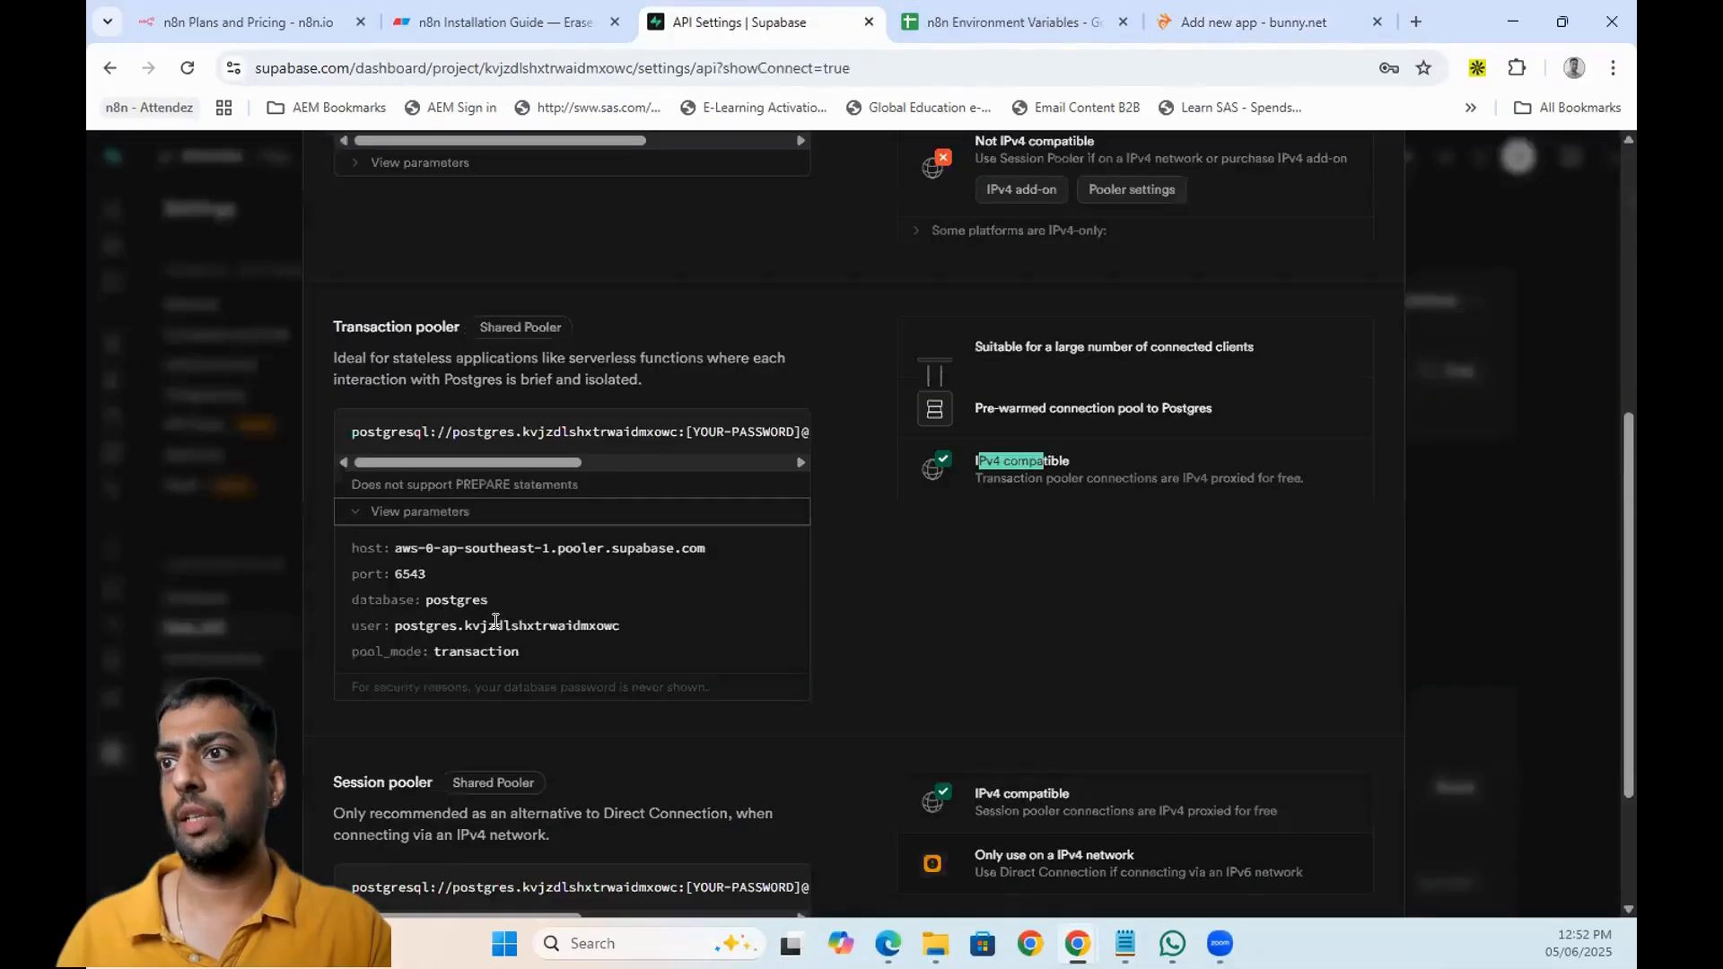
click(722, 550)
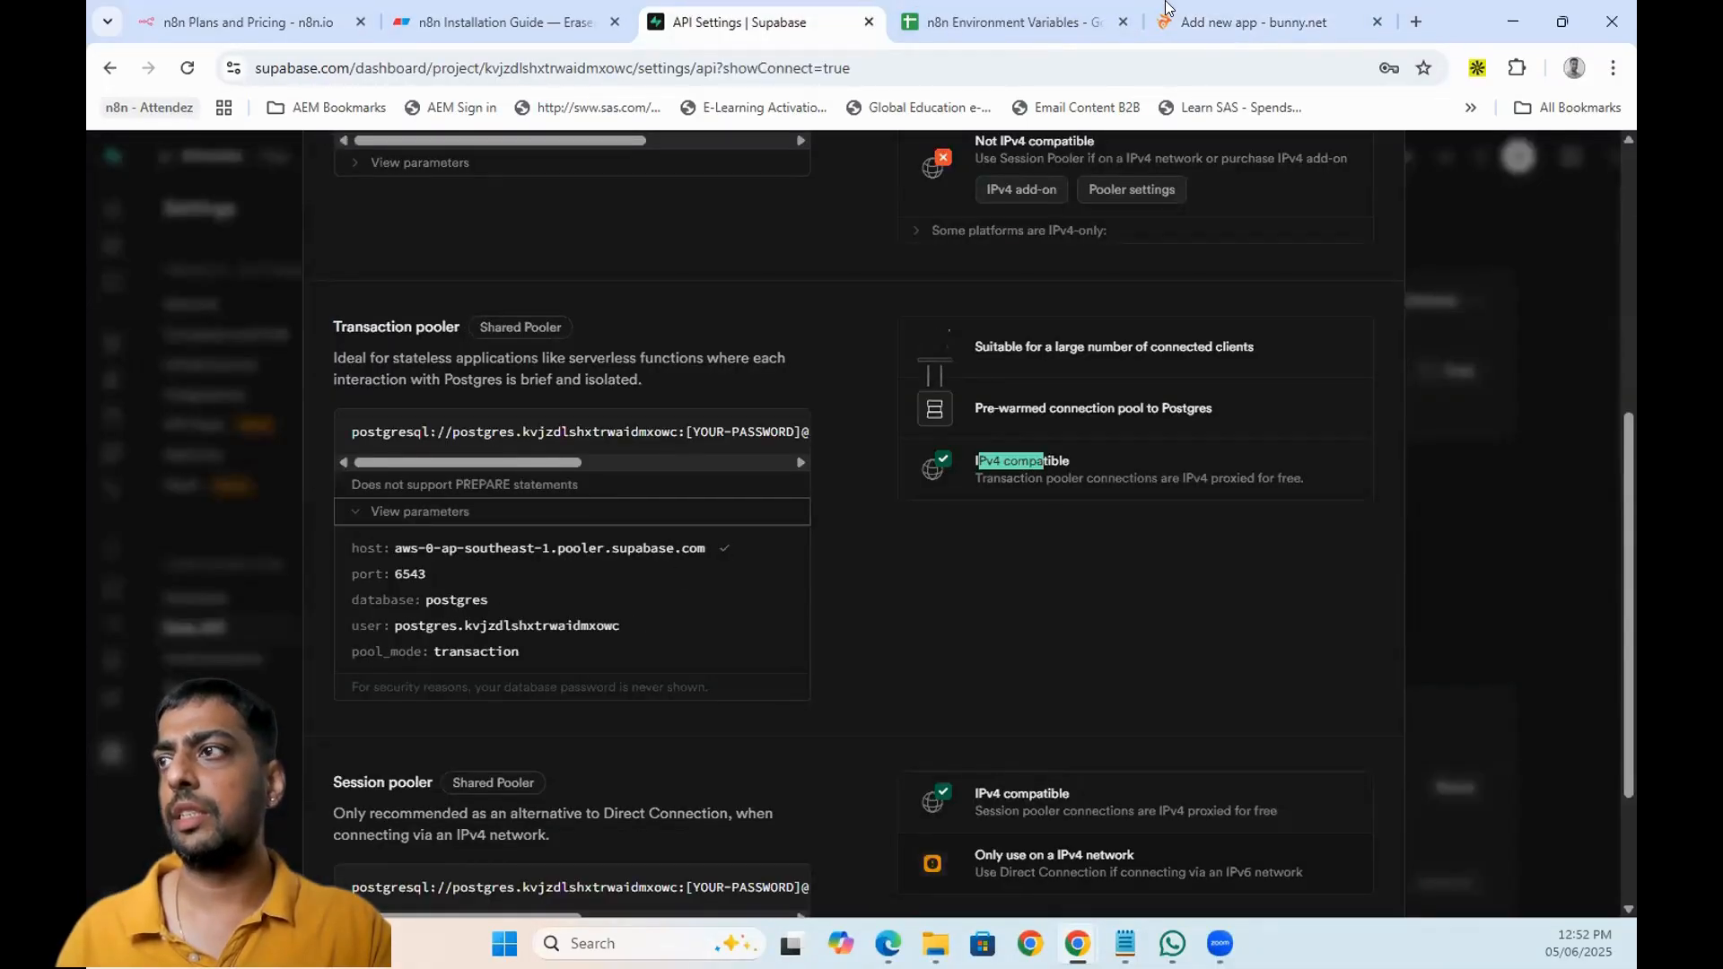
click(1172, 13)
click(1028, 567)
key(ctrl+v)
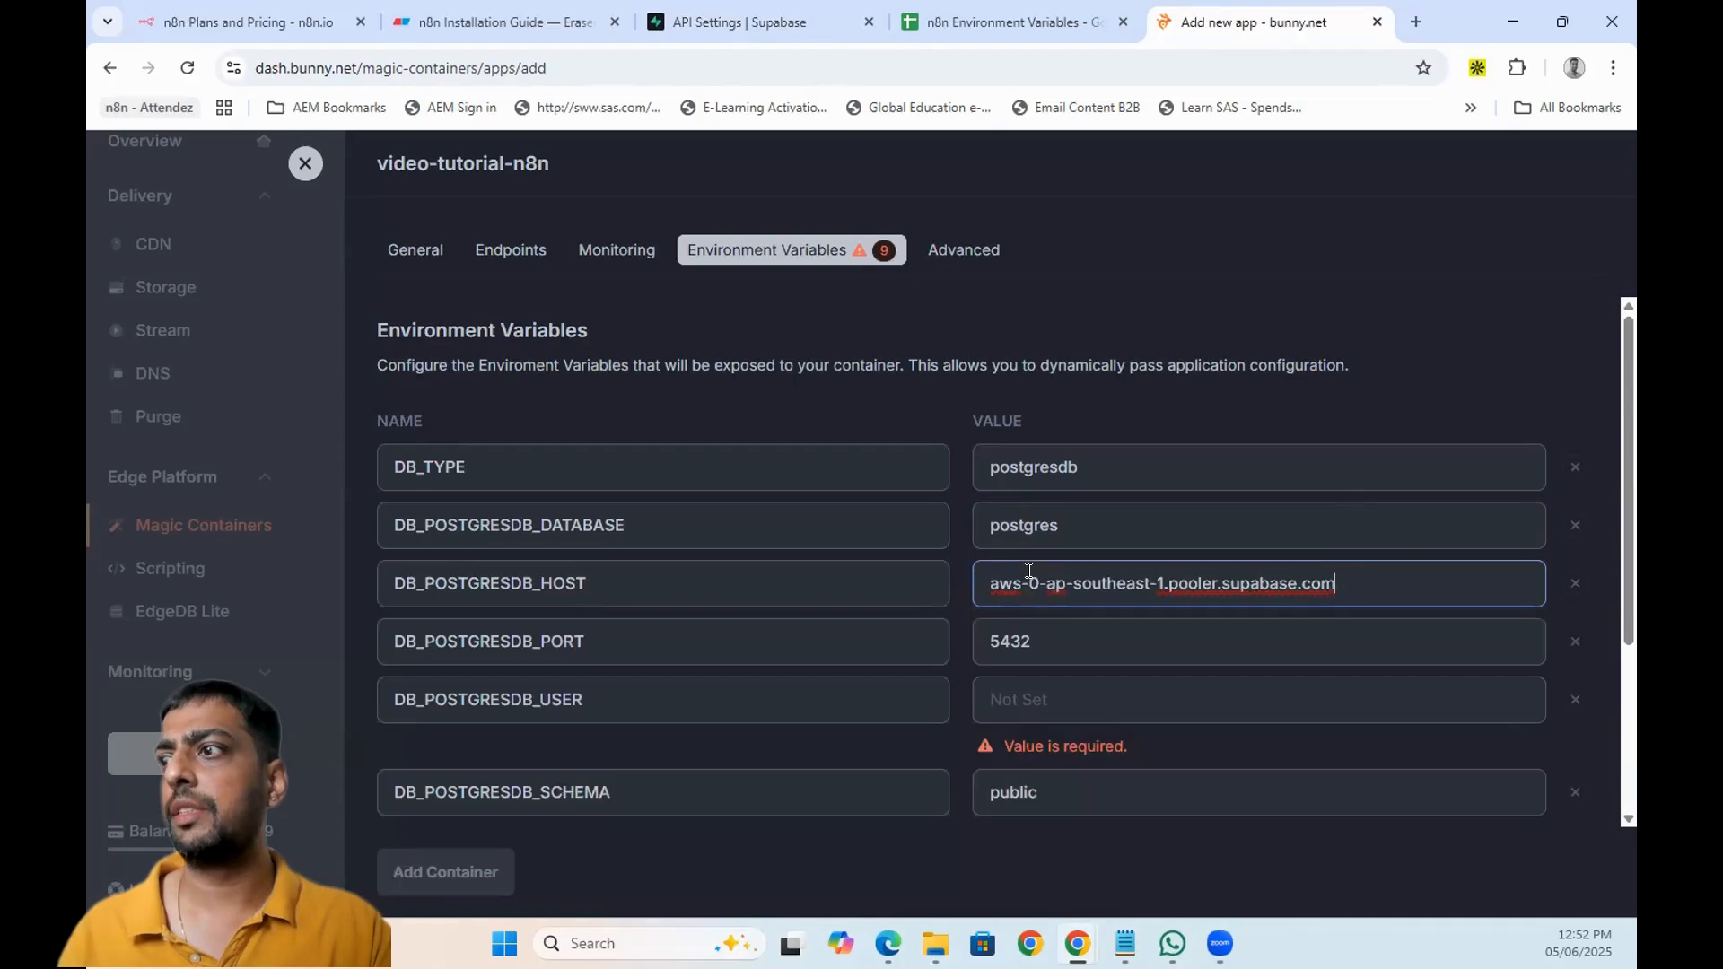
- Change the database port from 5432 to the pooler port 6543
click(709, 12)
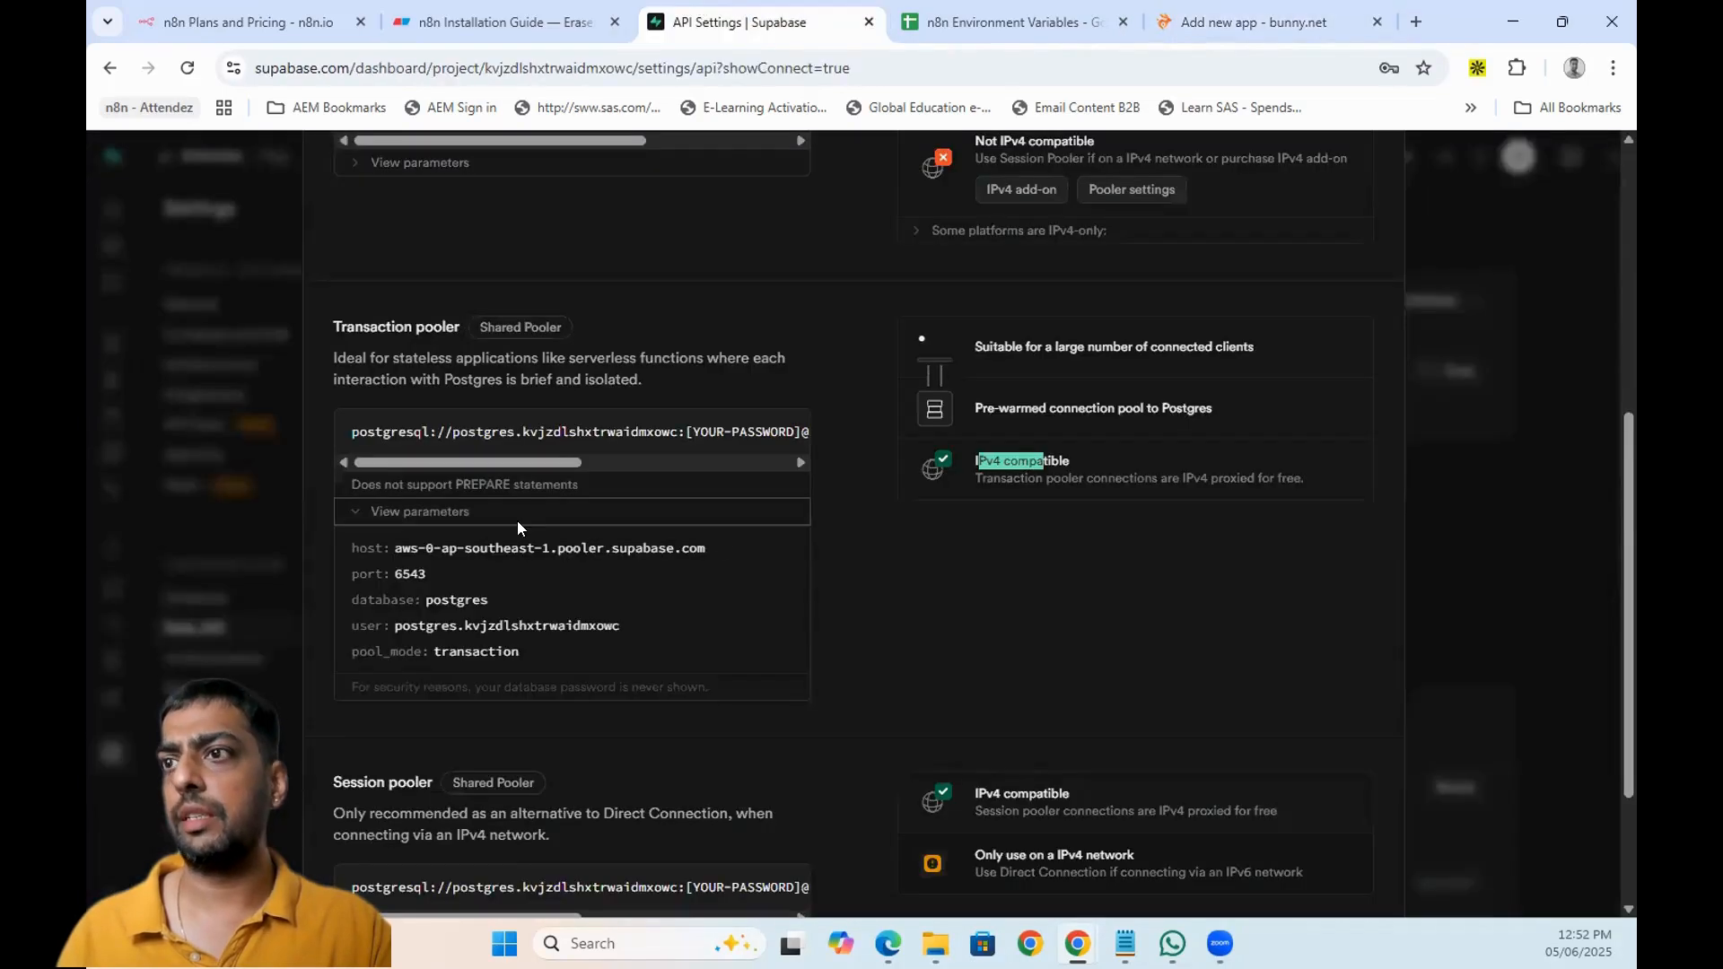
click(442, 576)
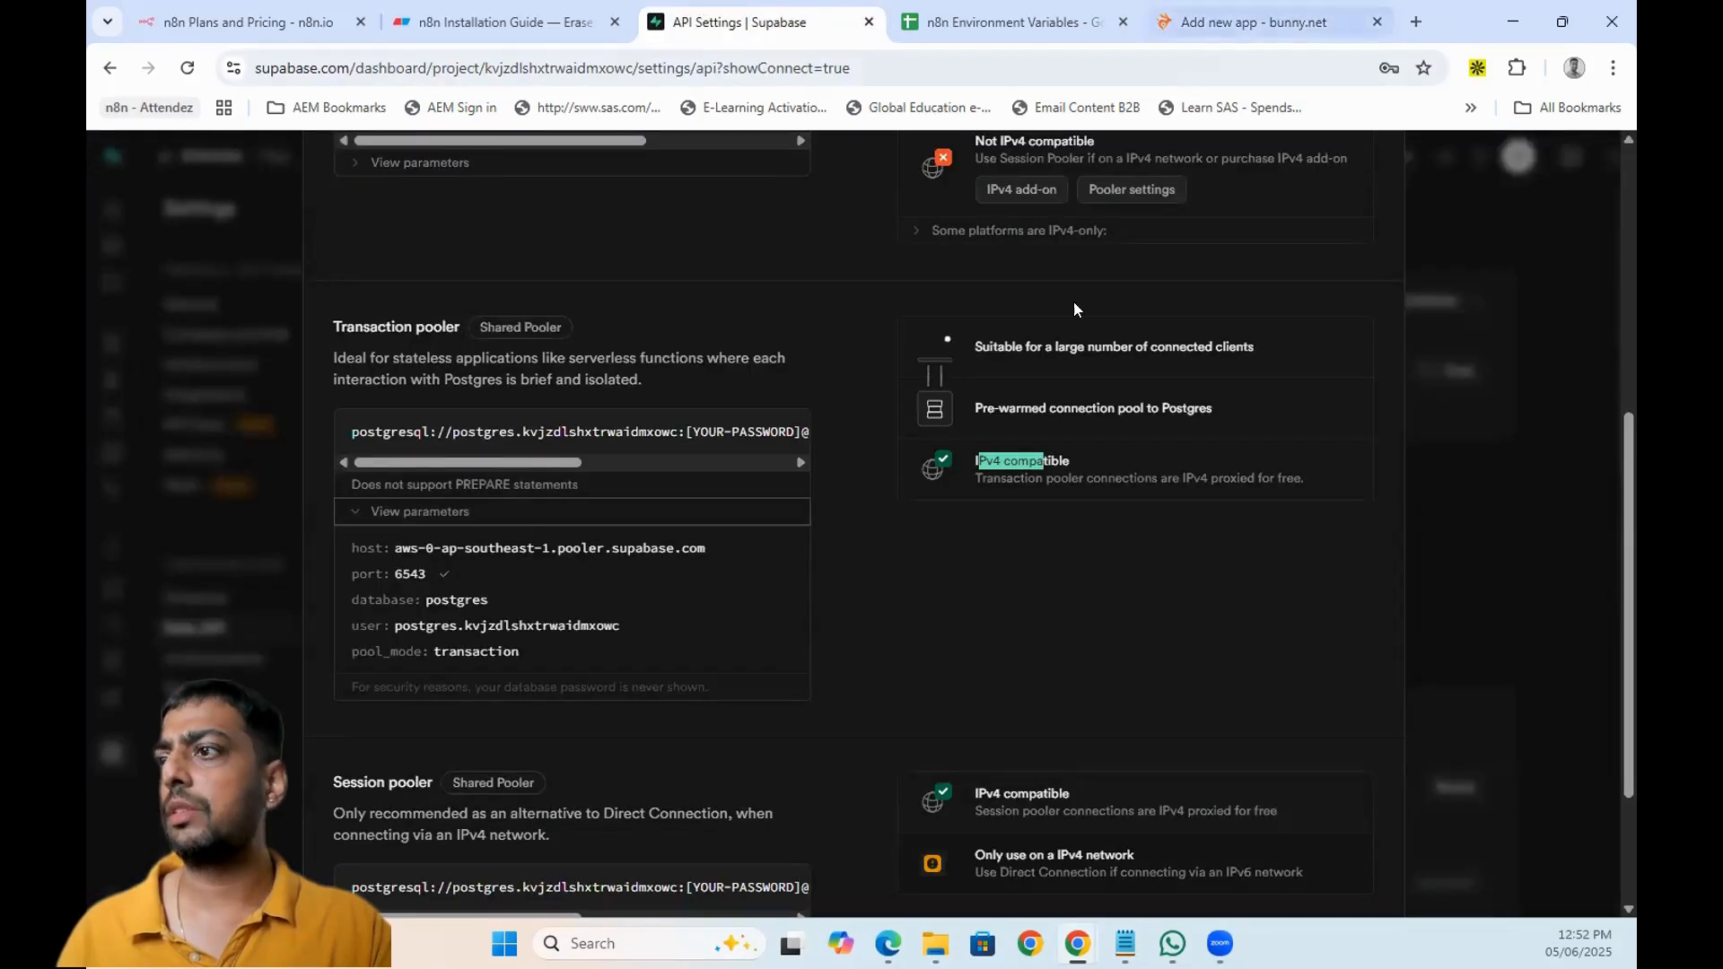
click(1257, 21)
double_click(1038, 650)
key(ctrl+v)
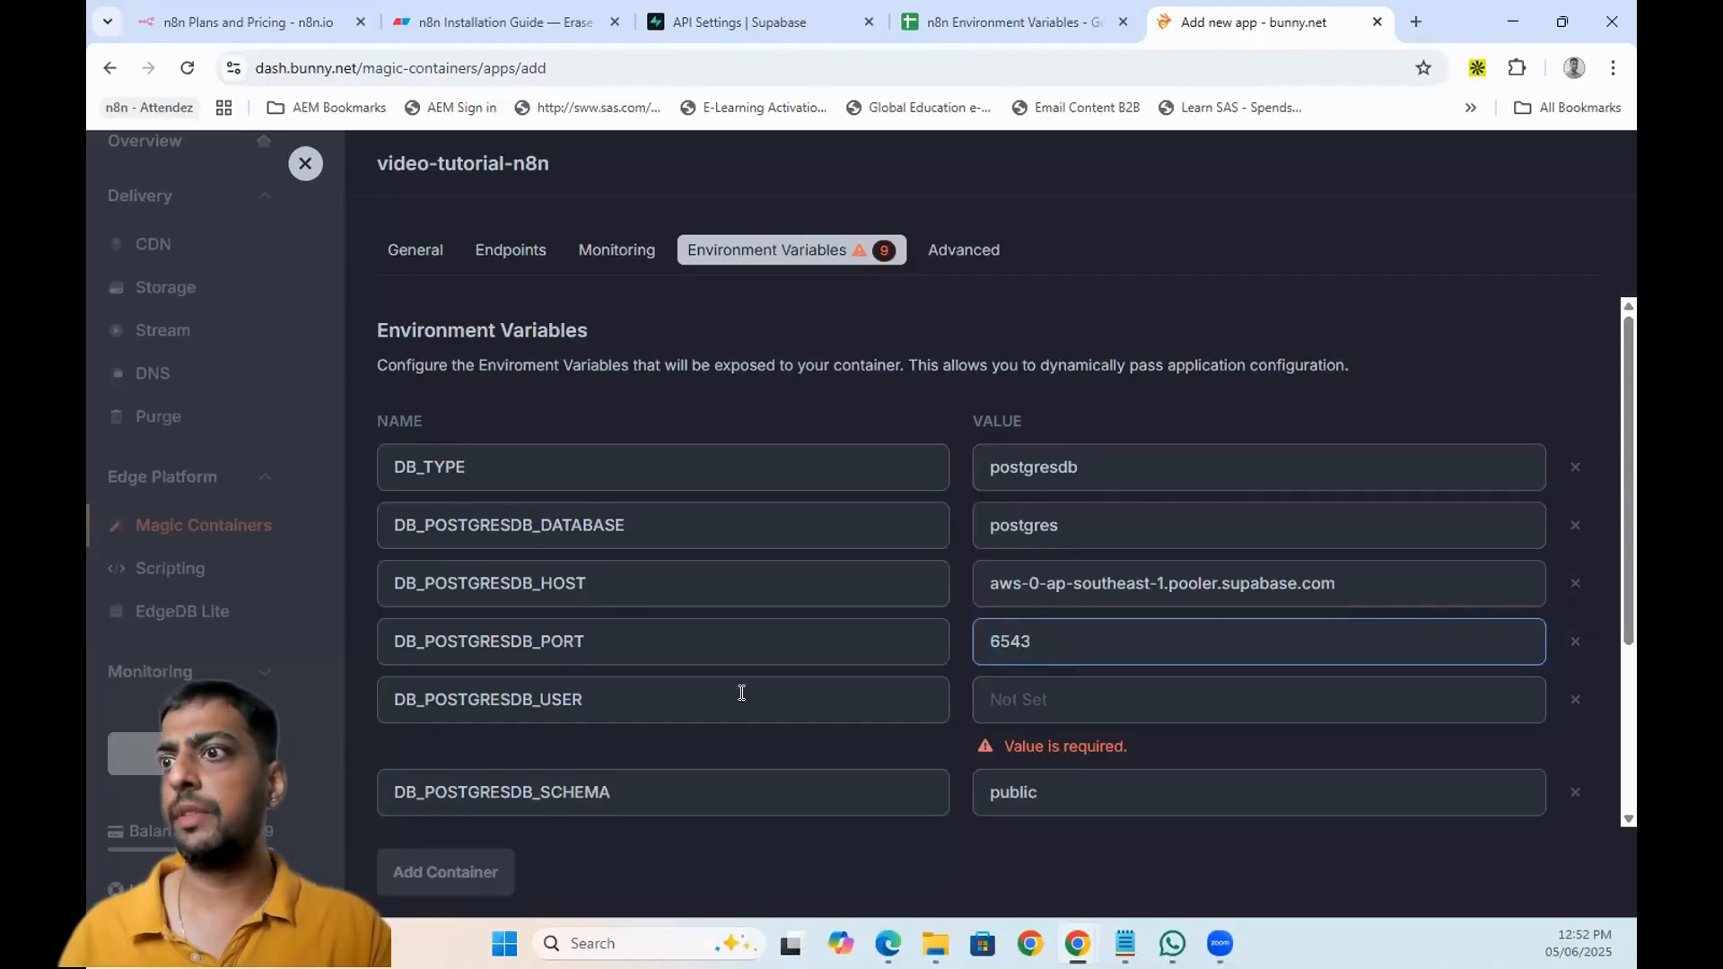
- Fill the database user with the pooler user name and bring up the notes holding the password
click(718, 22)
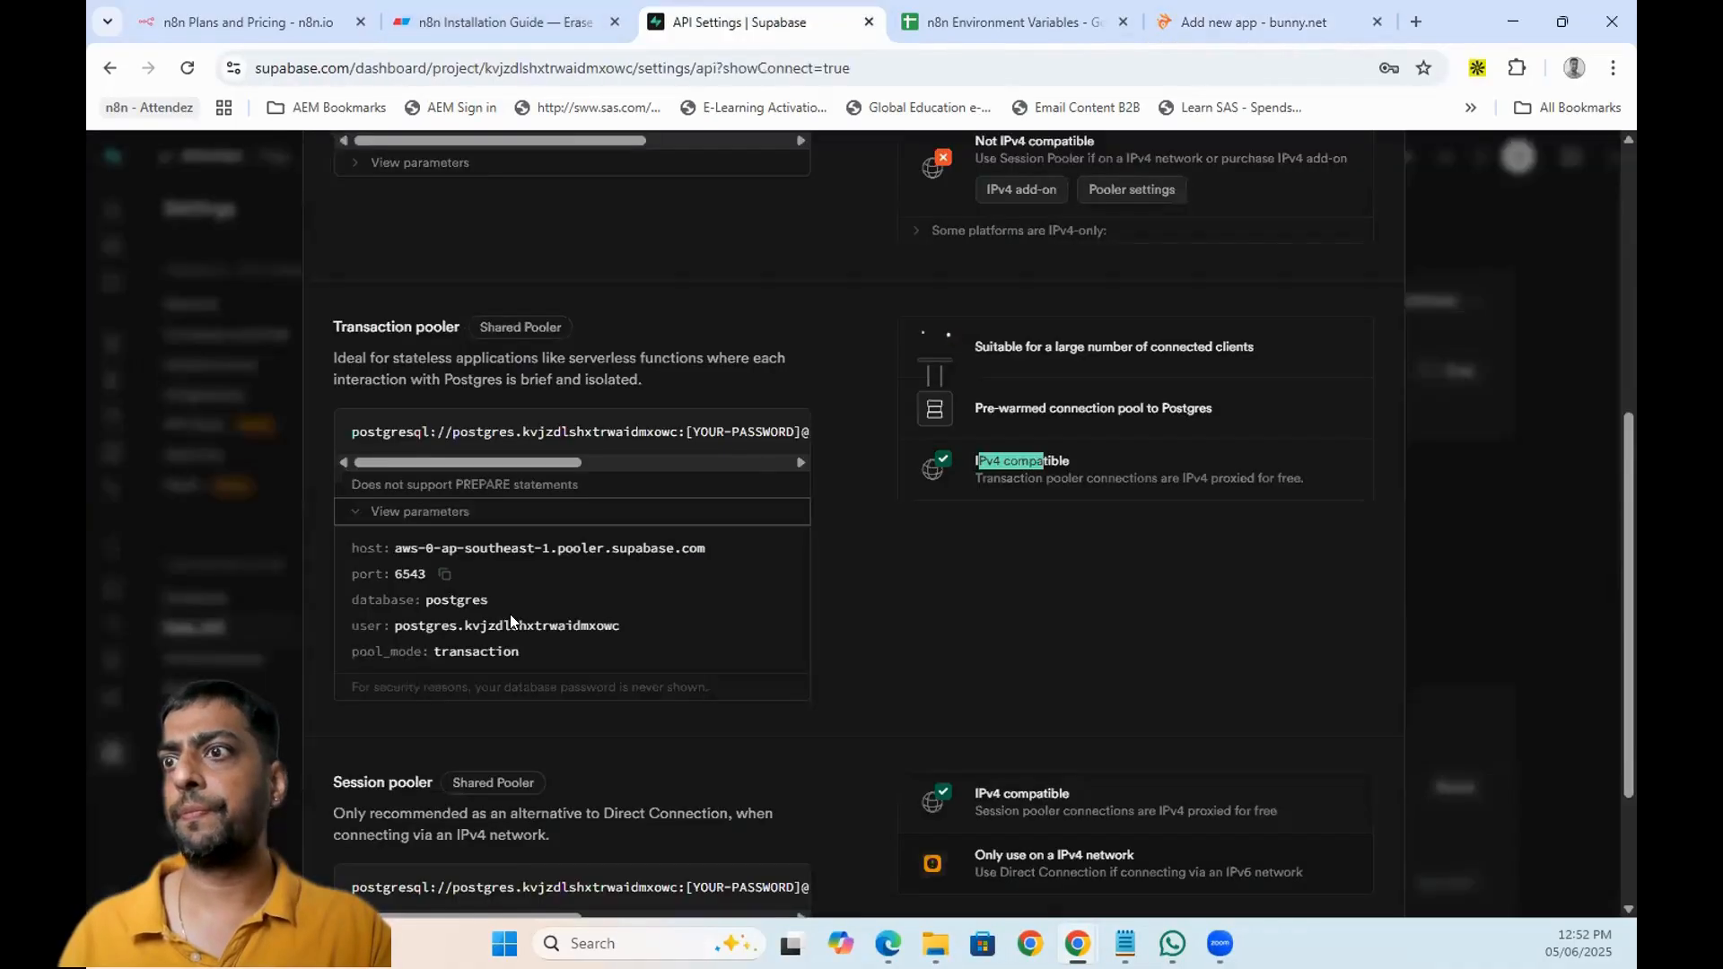
click(639, 626)
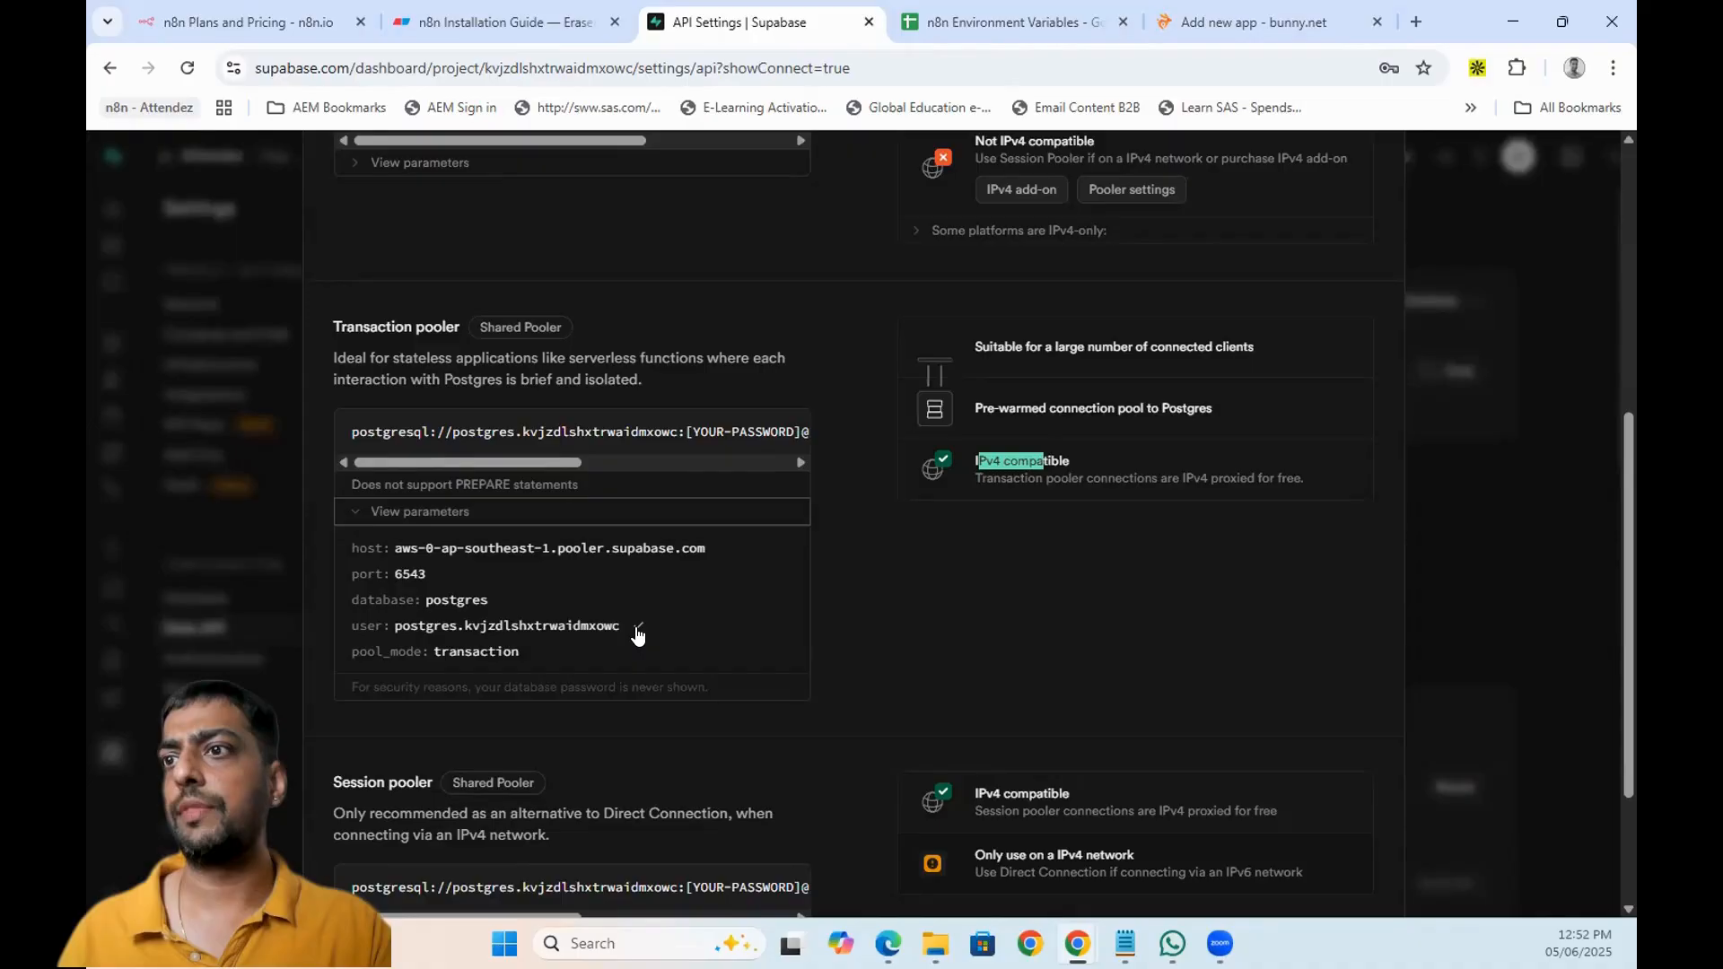
click(1266, 22)
click(1032, 699)
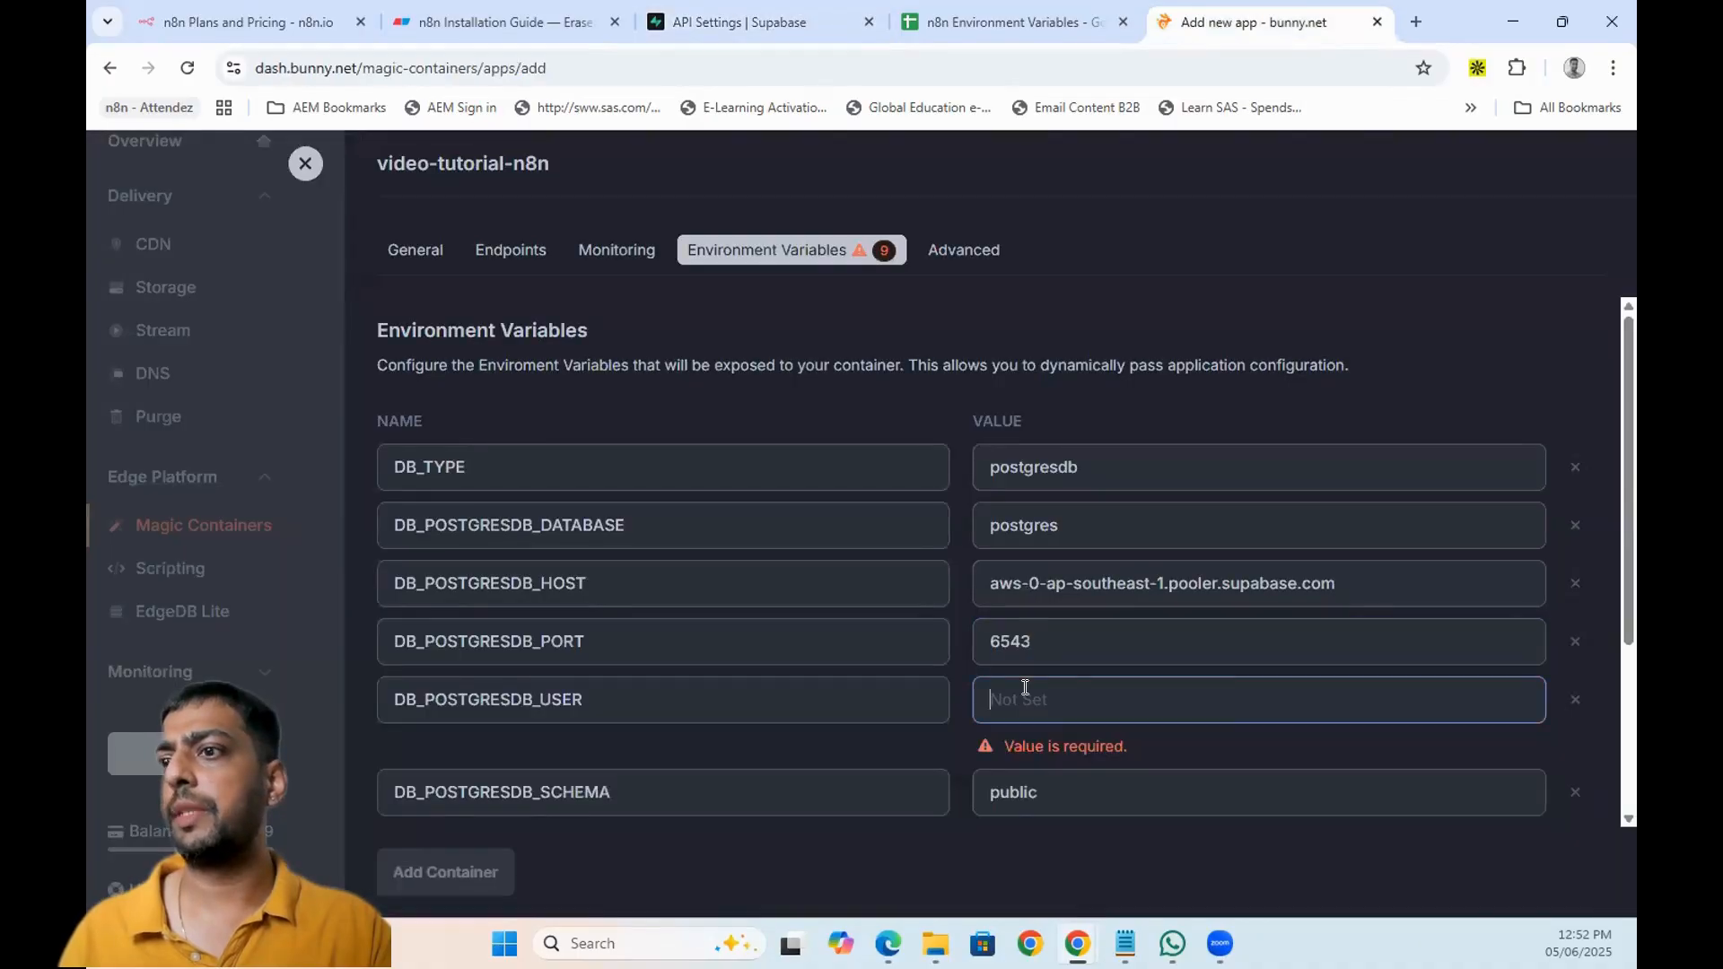
key(ctrl+v)
scroll(1032, 684, down, 2)
click(1059, 583)
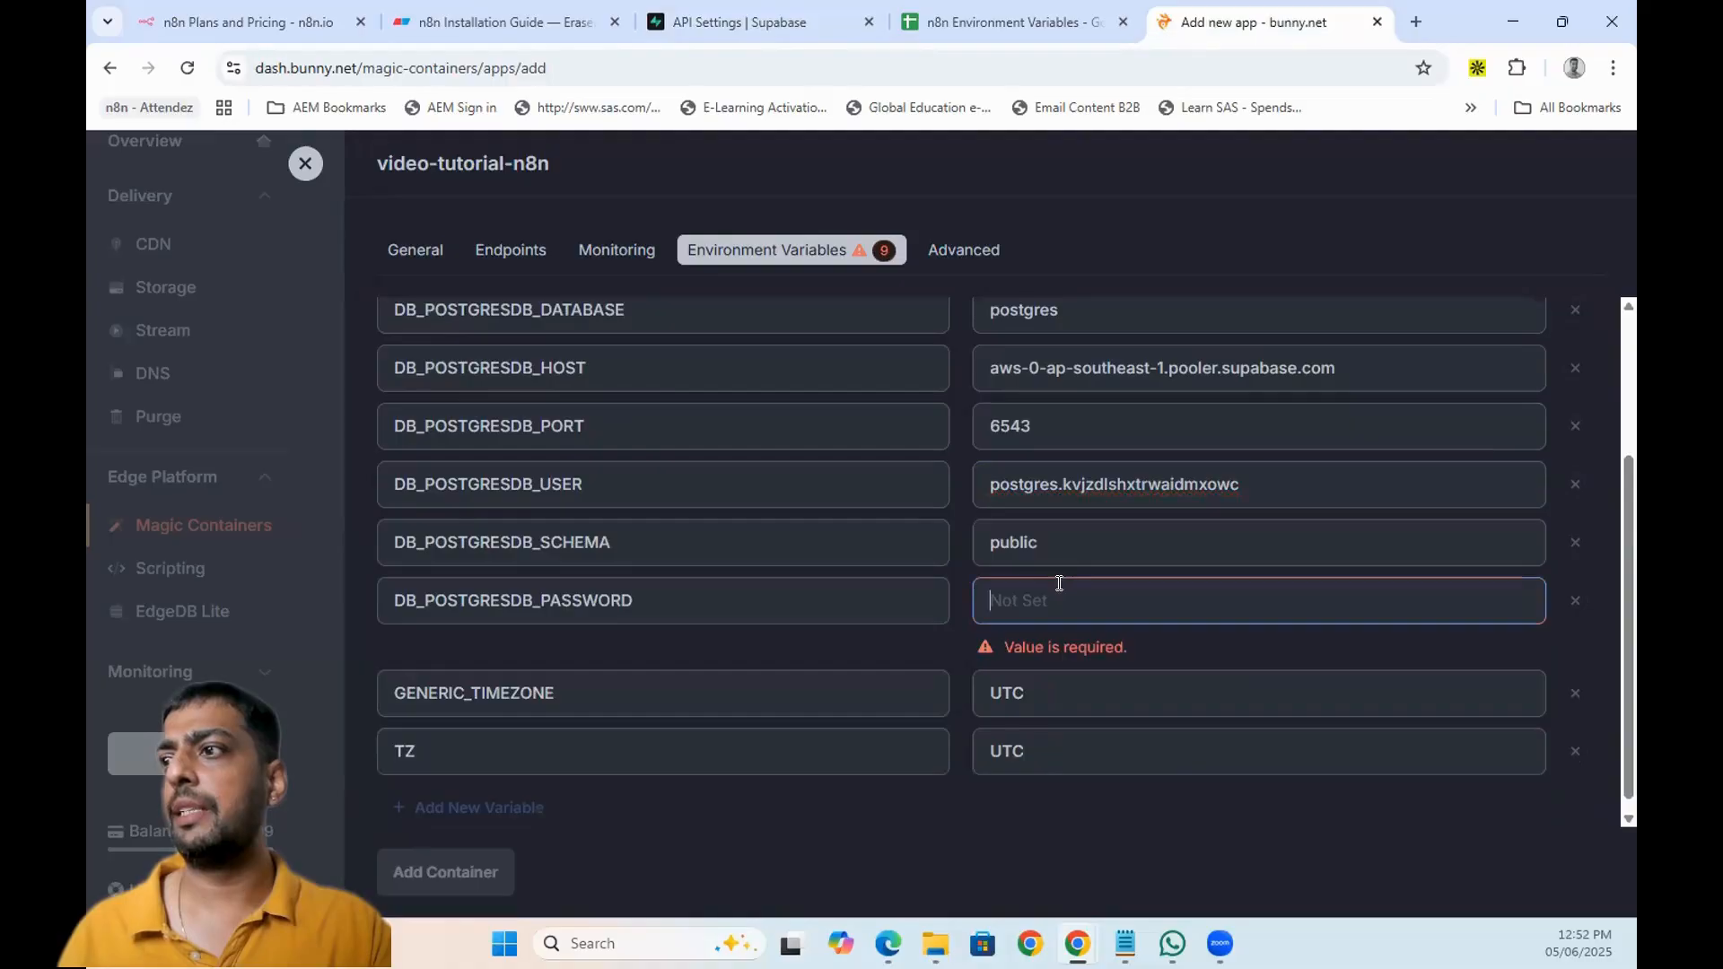
mouse_move(1124, 943)
click(1000, 869)
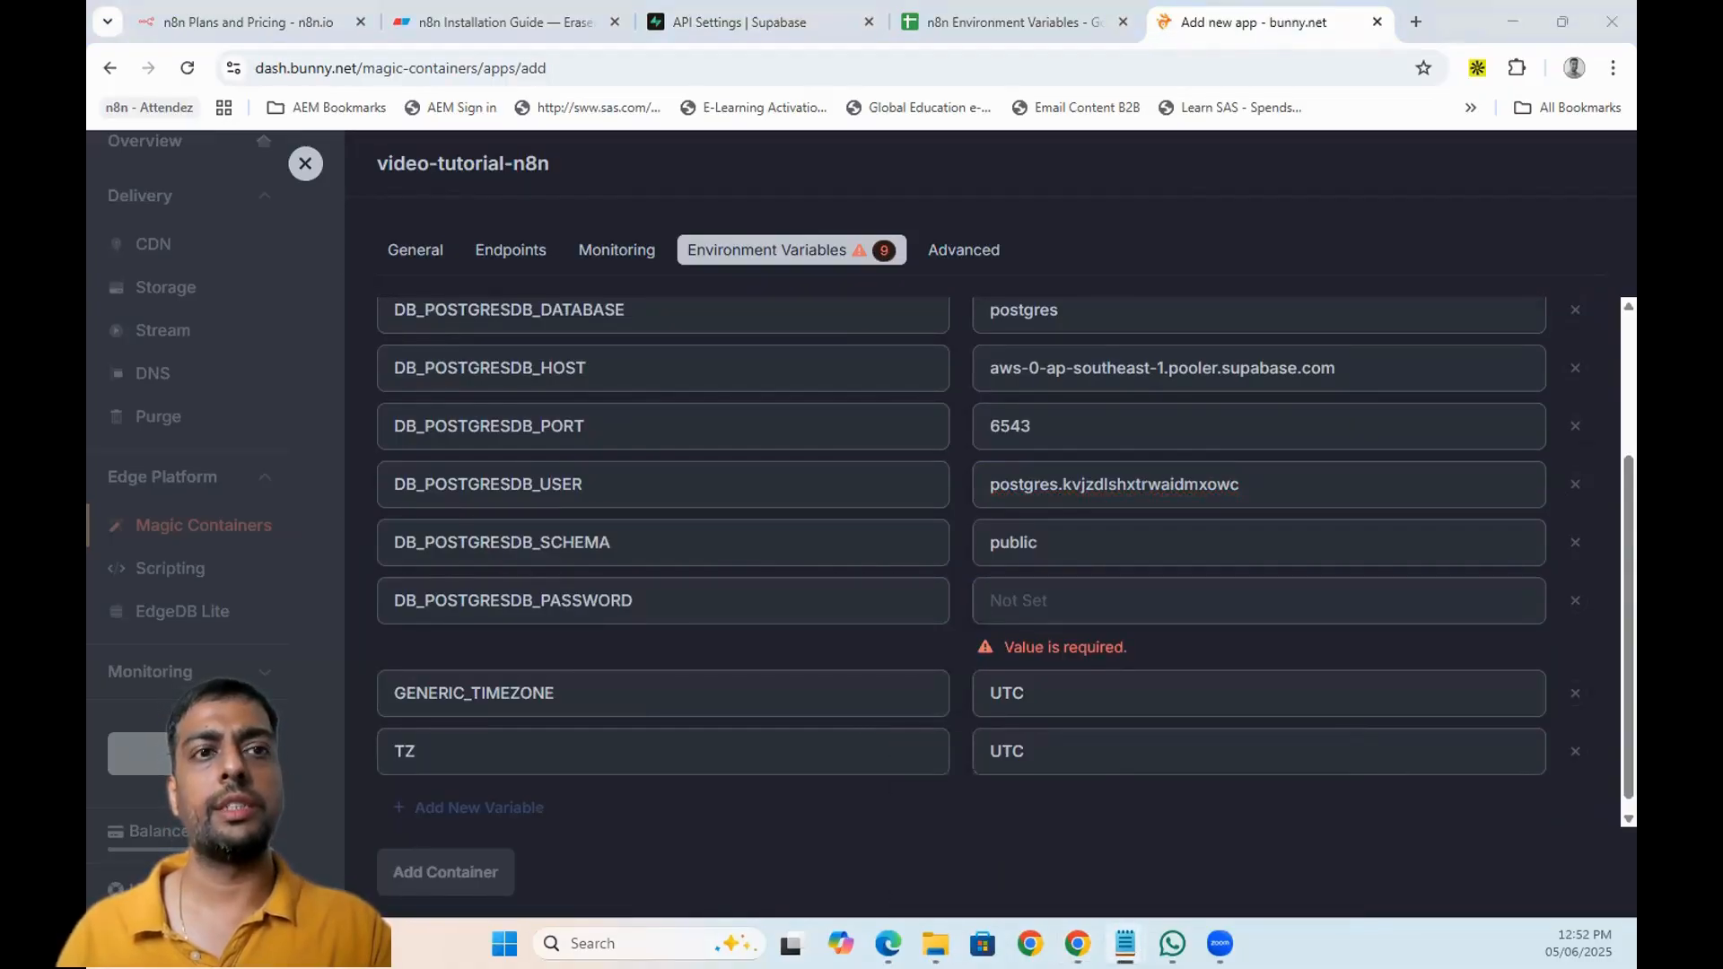
- Paste the database password from the notes into DB_POSTGRESDB_PASSWORD
drag(680, 689, 996, 614)
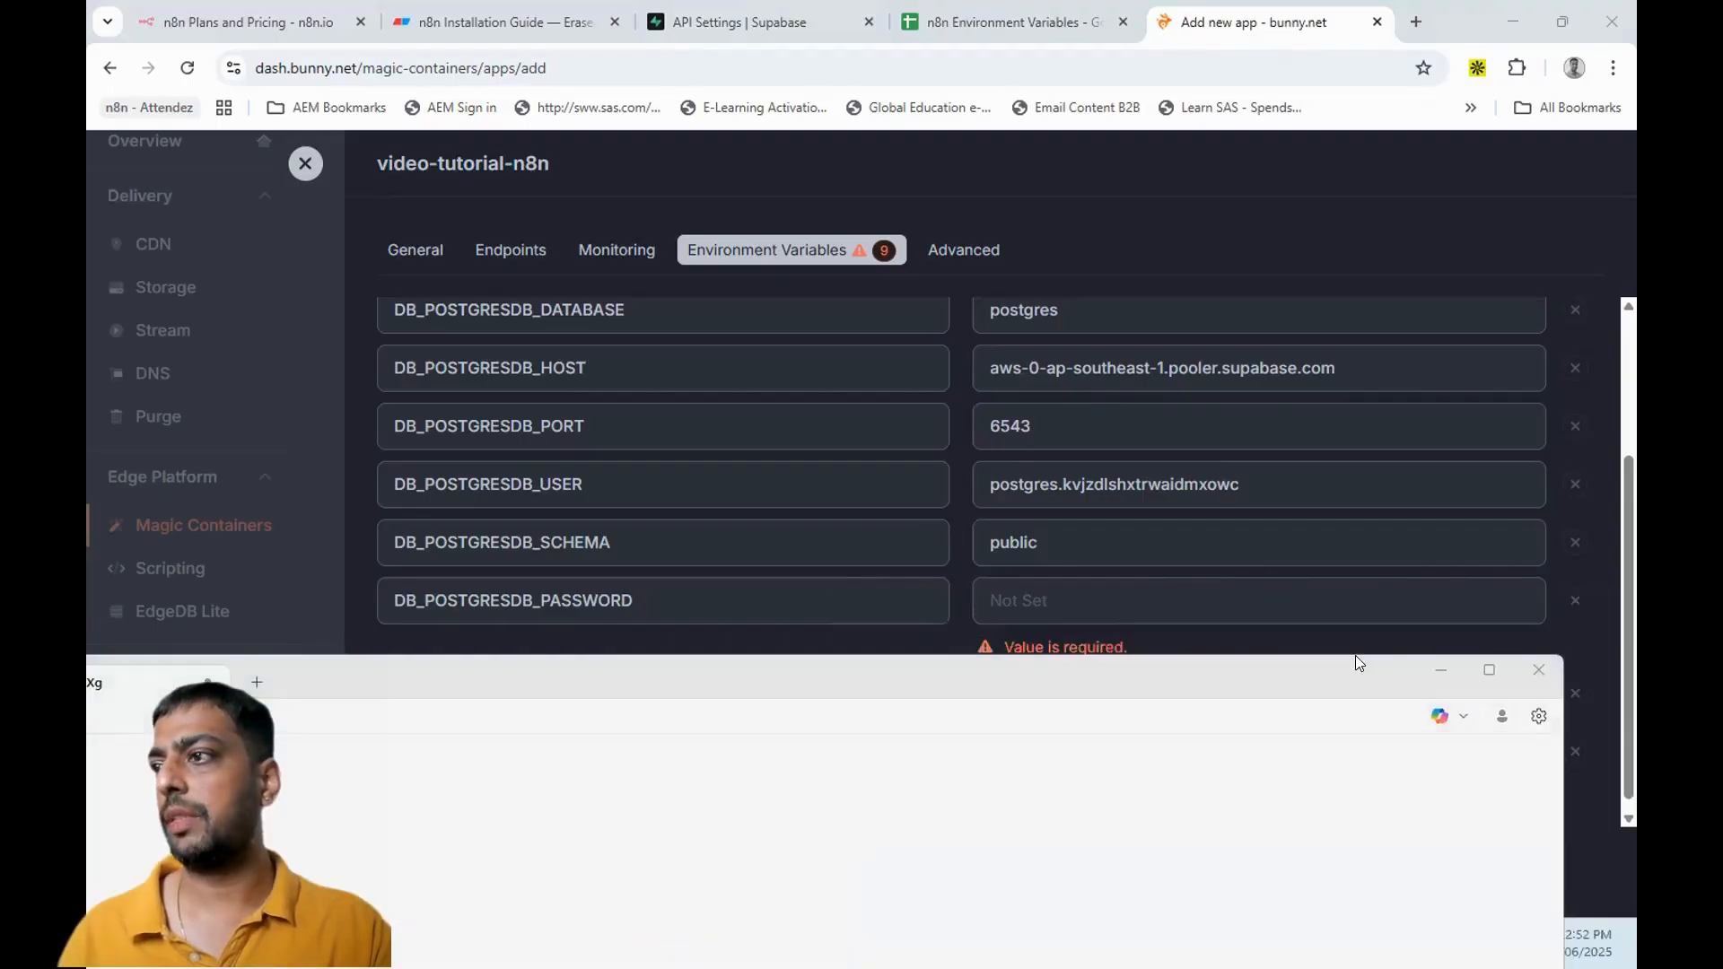
click(1120, 589)
click(1120, 592)
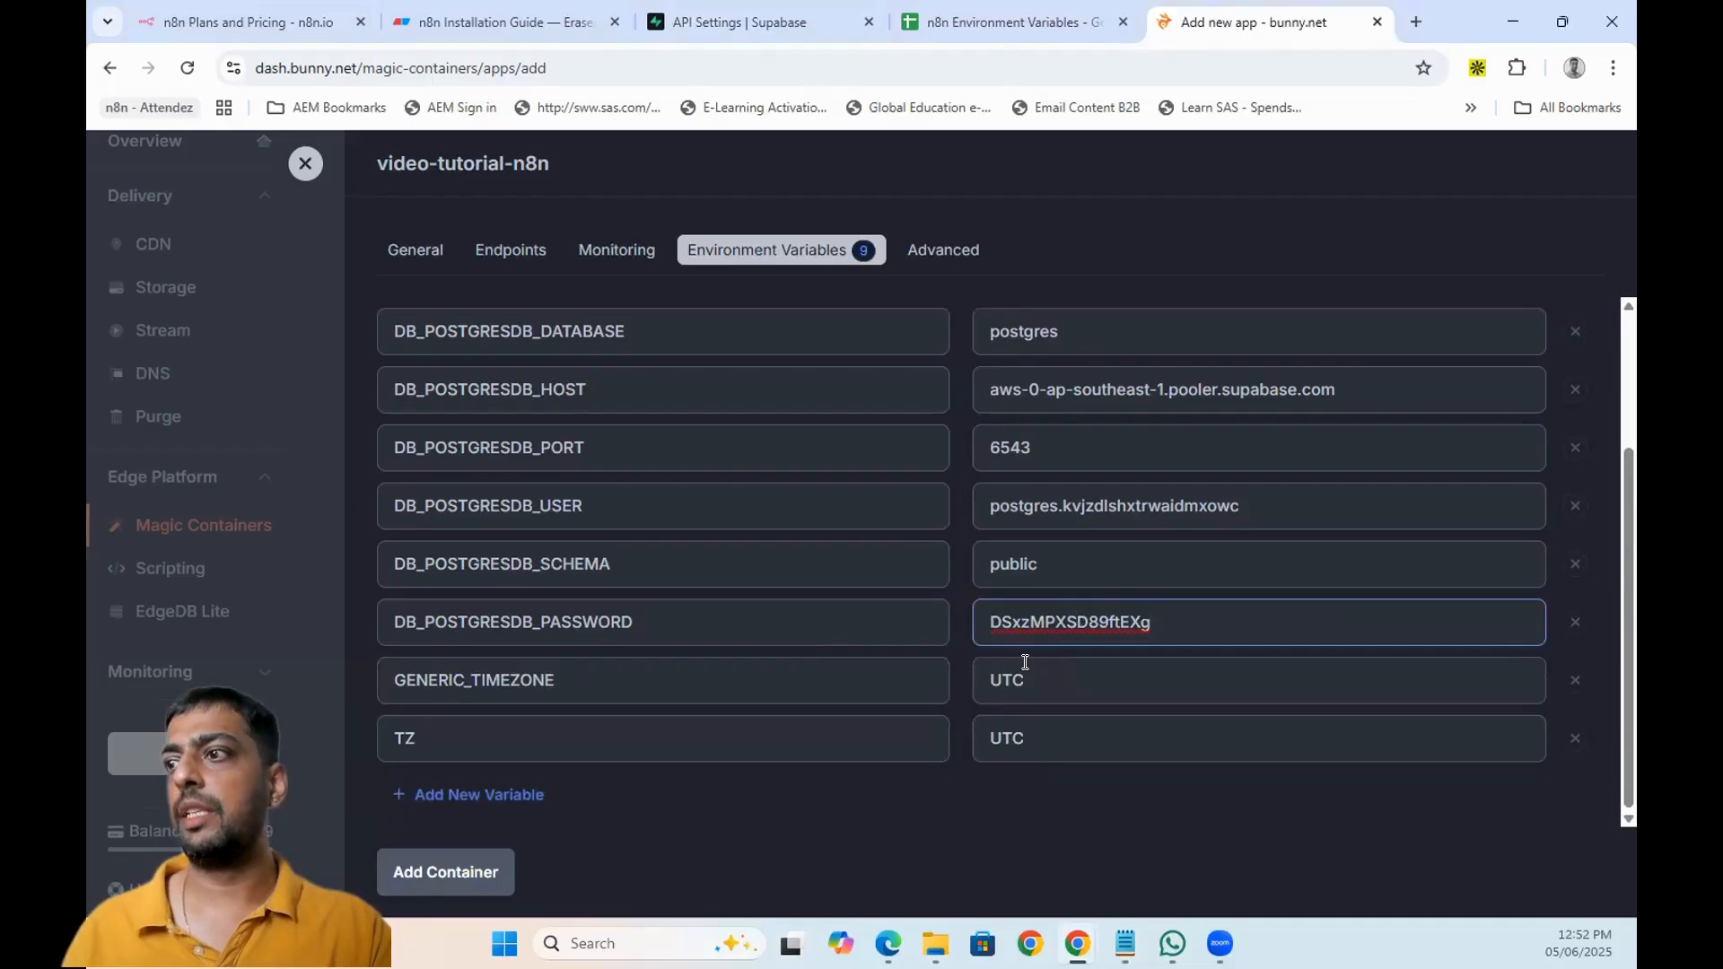
- Set GENERIC_TIMEZONE and TZ to Asia/Kolkata instead of UTC
click(968, 25)
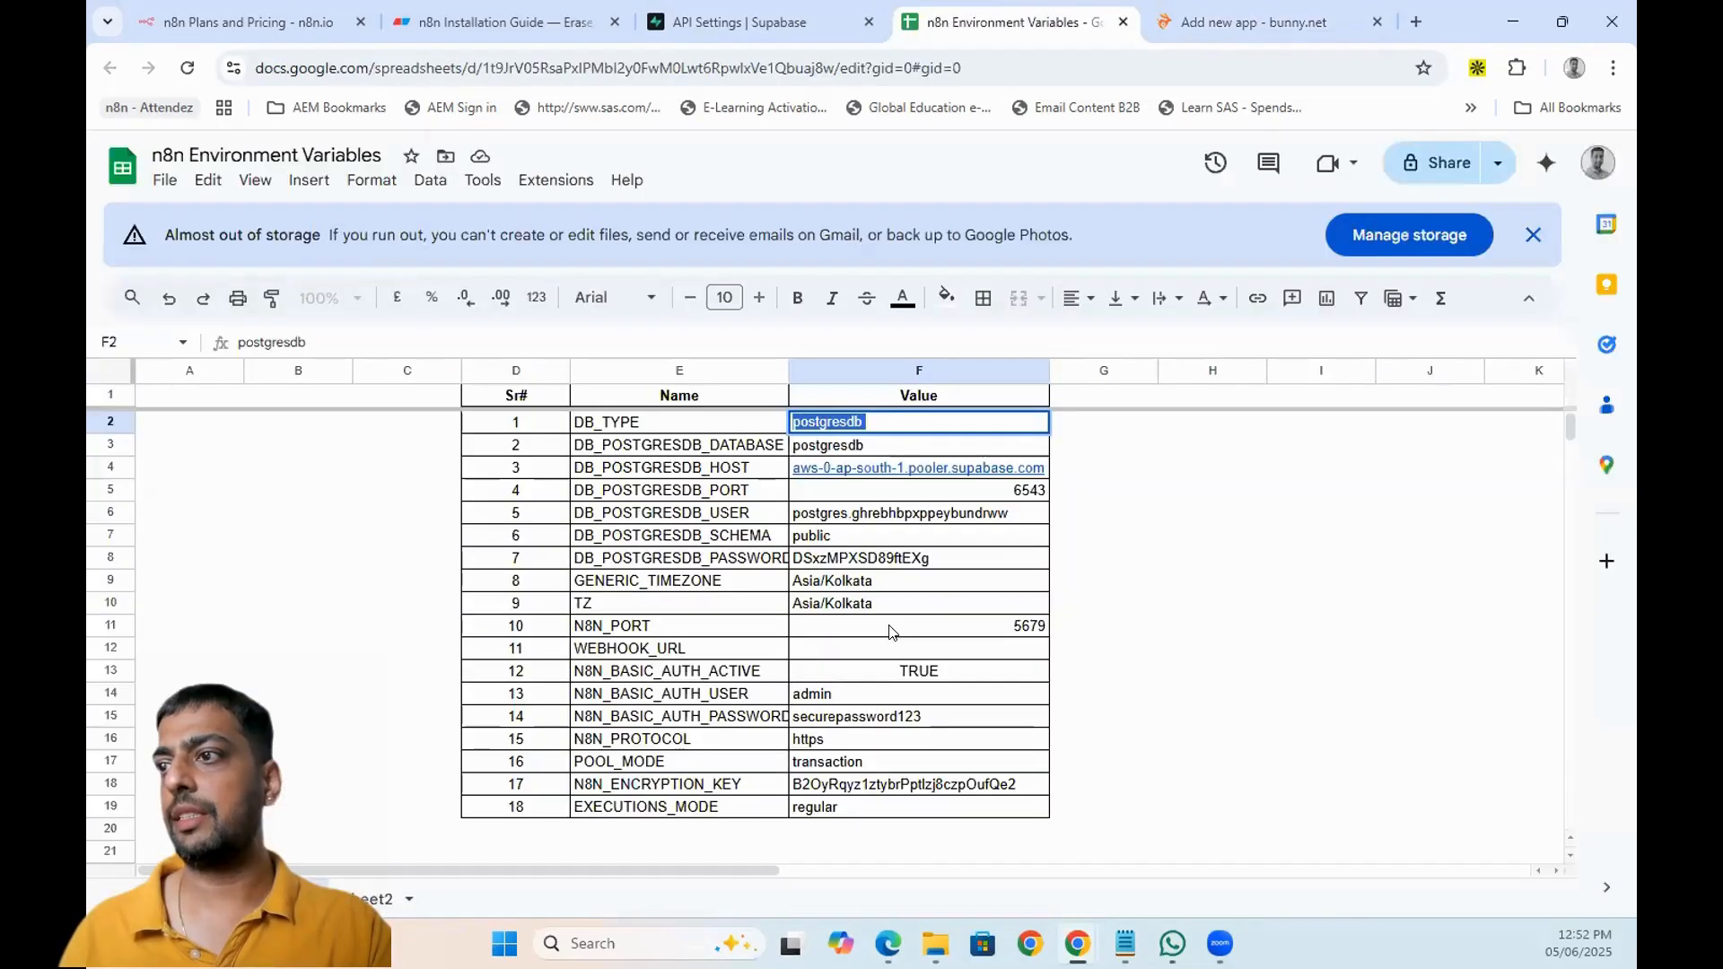
click(872, 582)
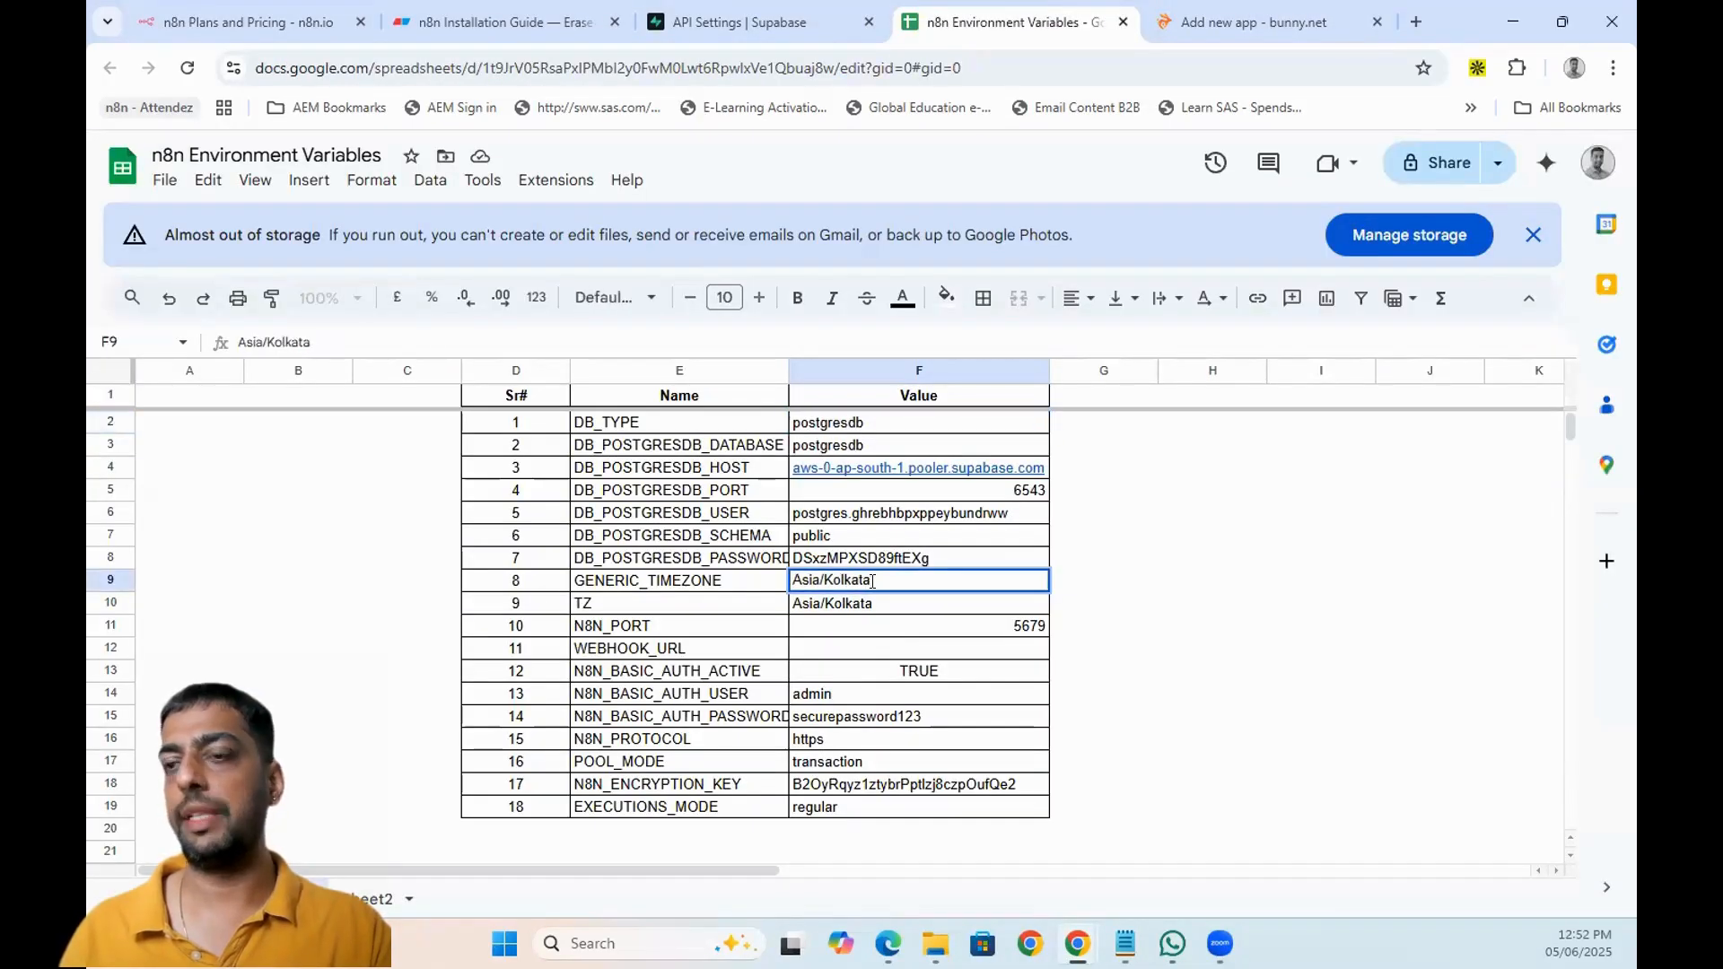
double_click(872, 582)
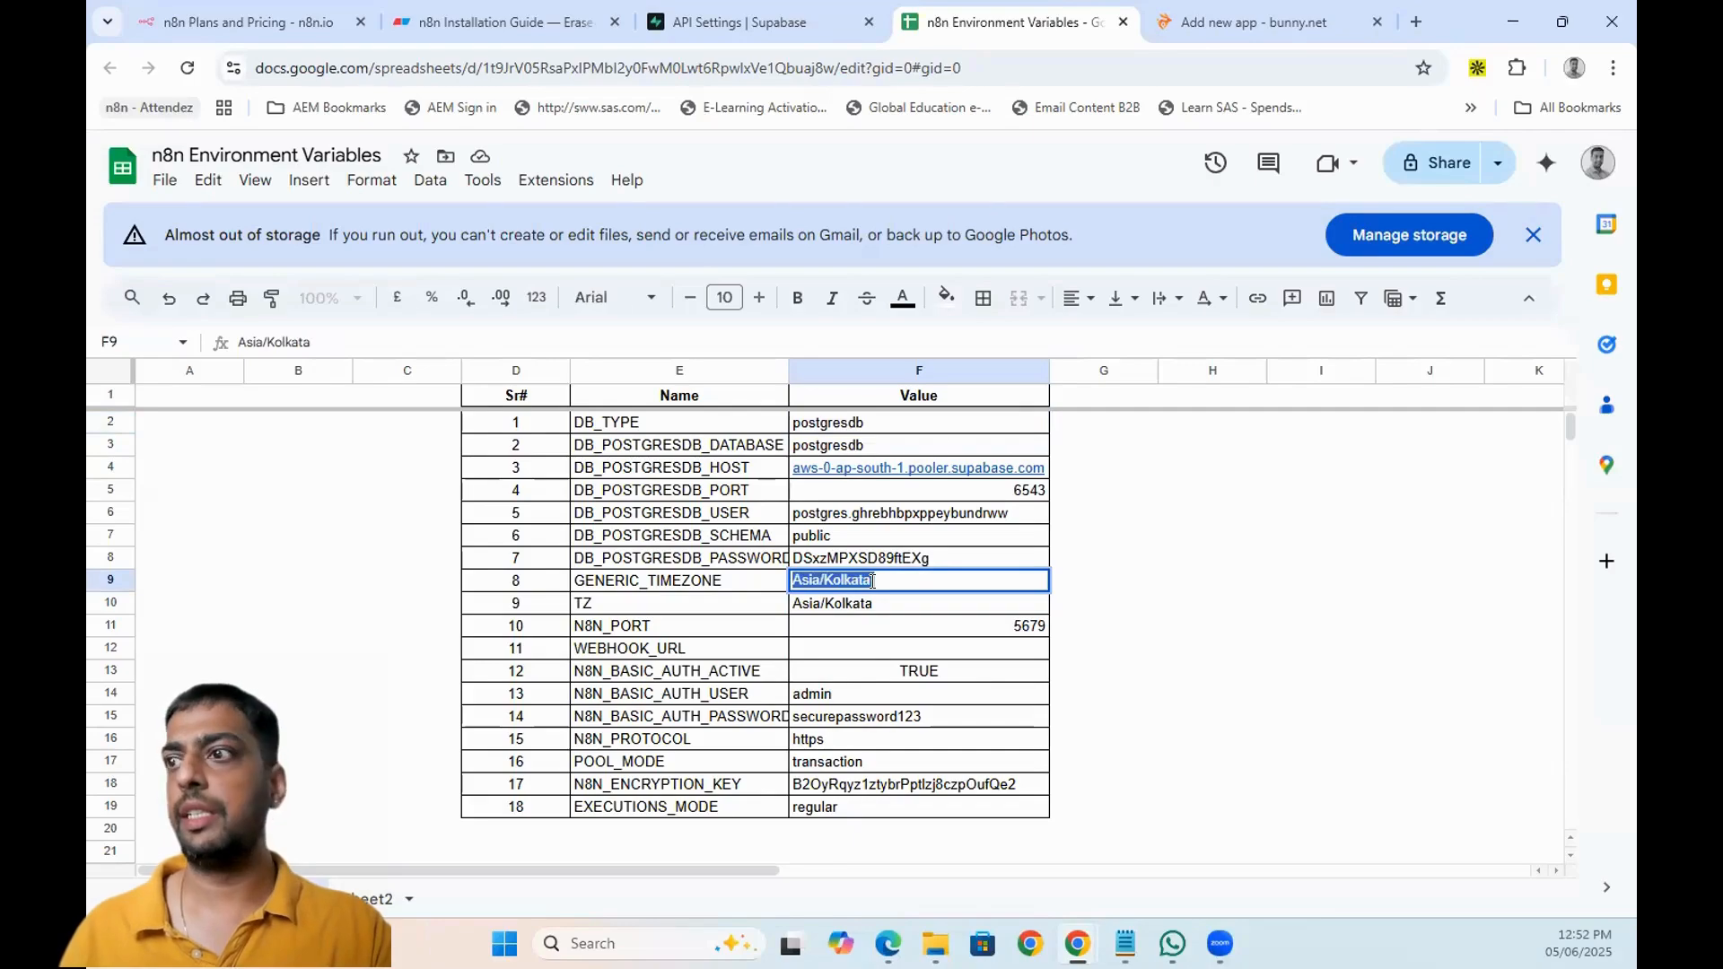
click(1194, 11)
click(1028, 680)
key(ctrl+a)
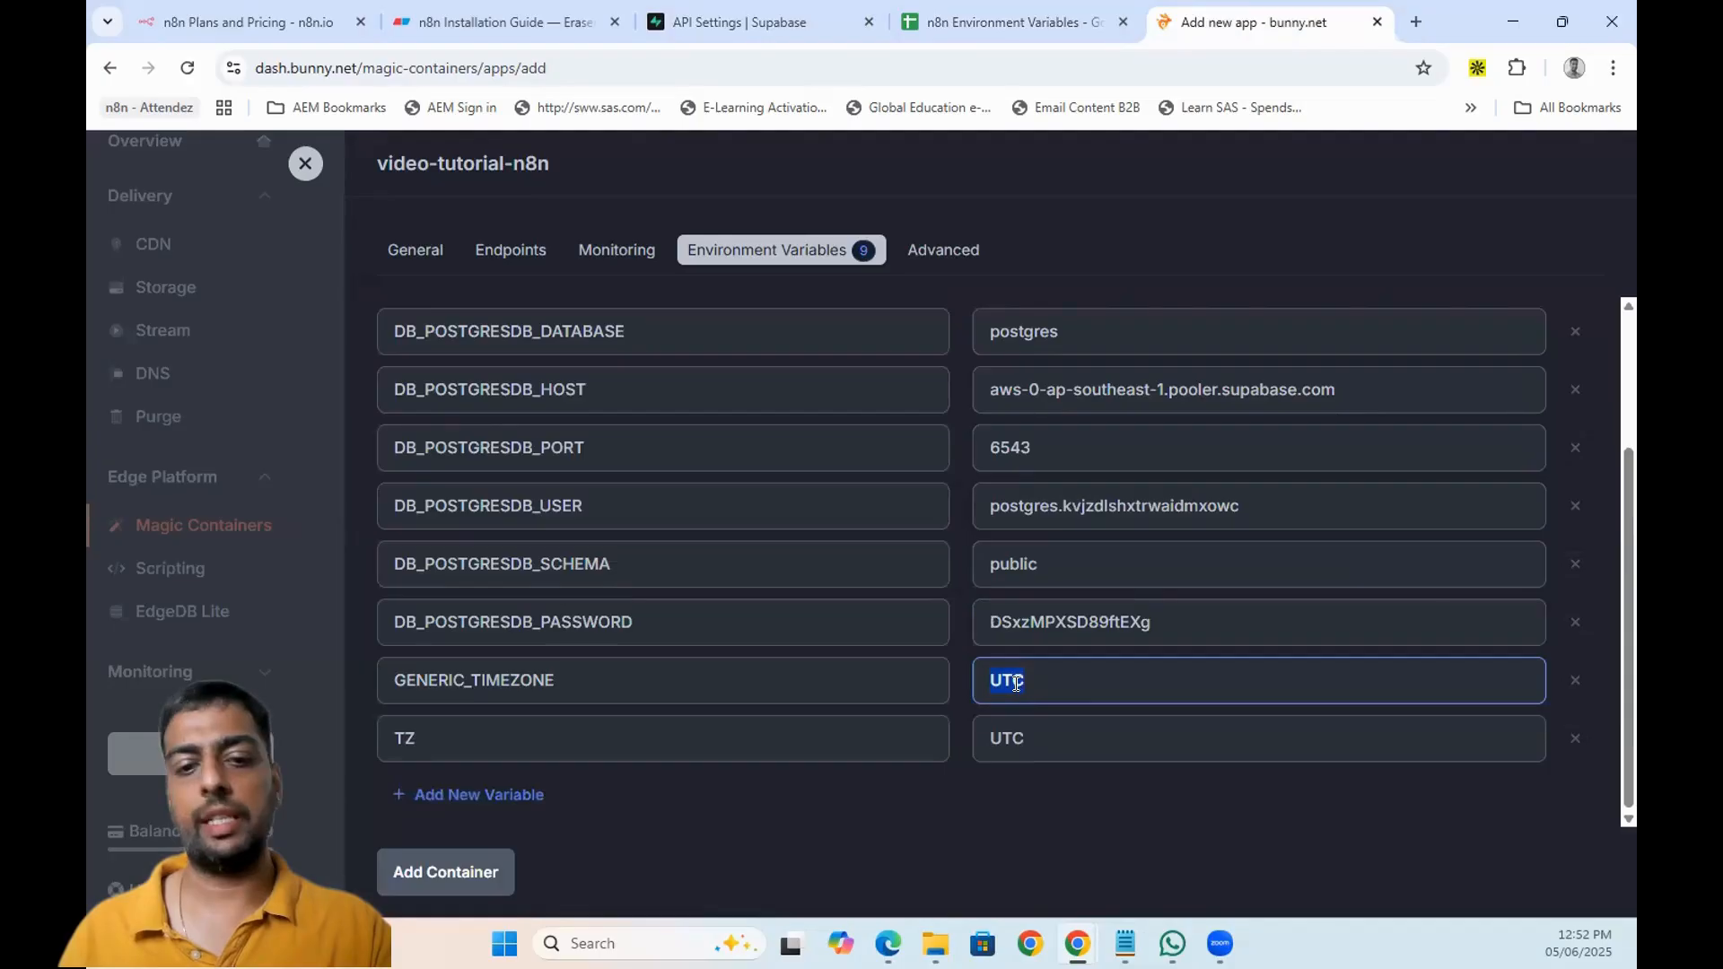
key(ctrl+v)
double_click(996, 734)
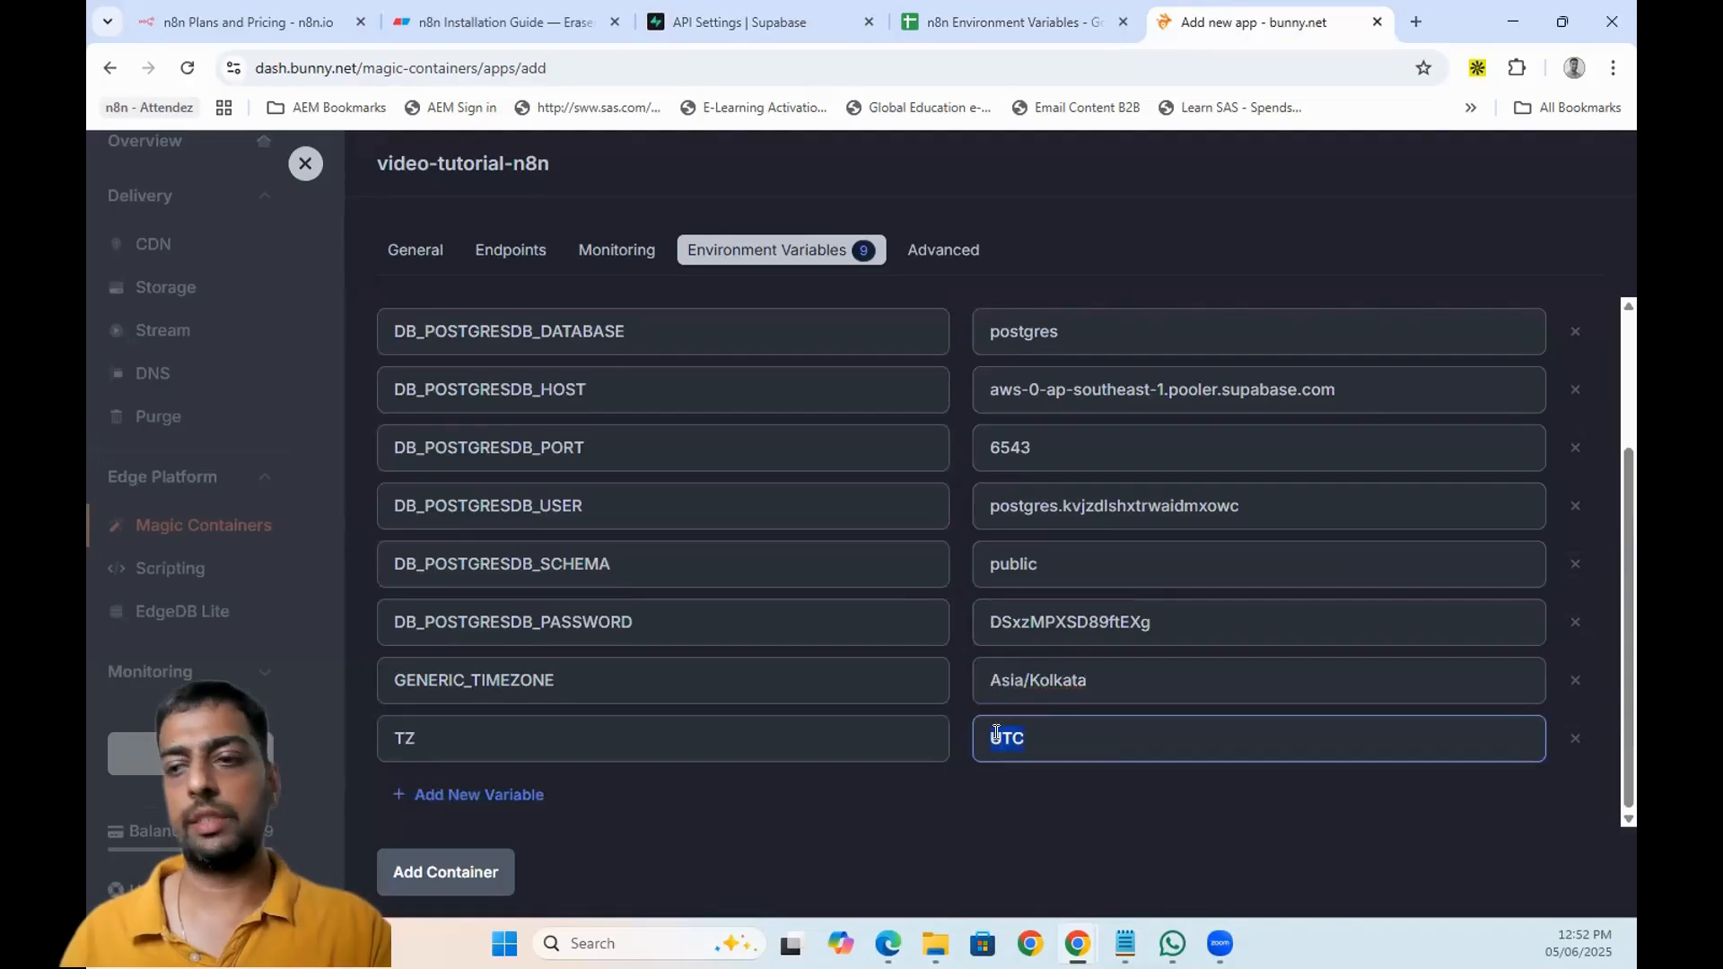
key(ctrl+v)
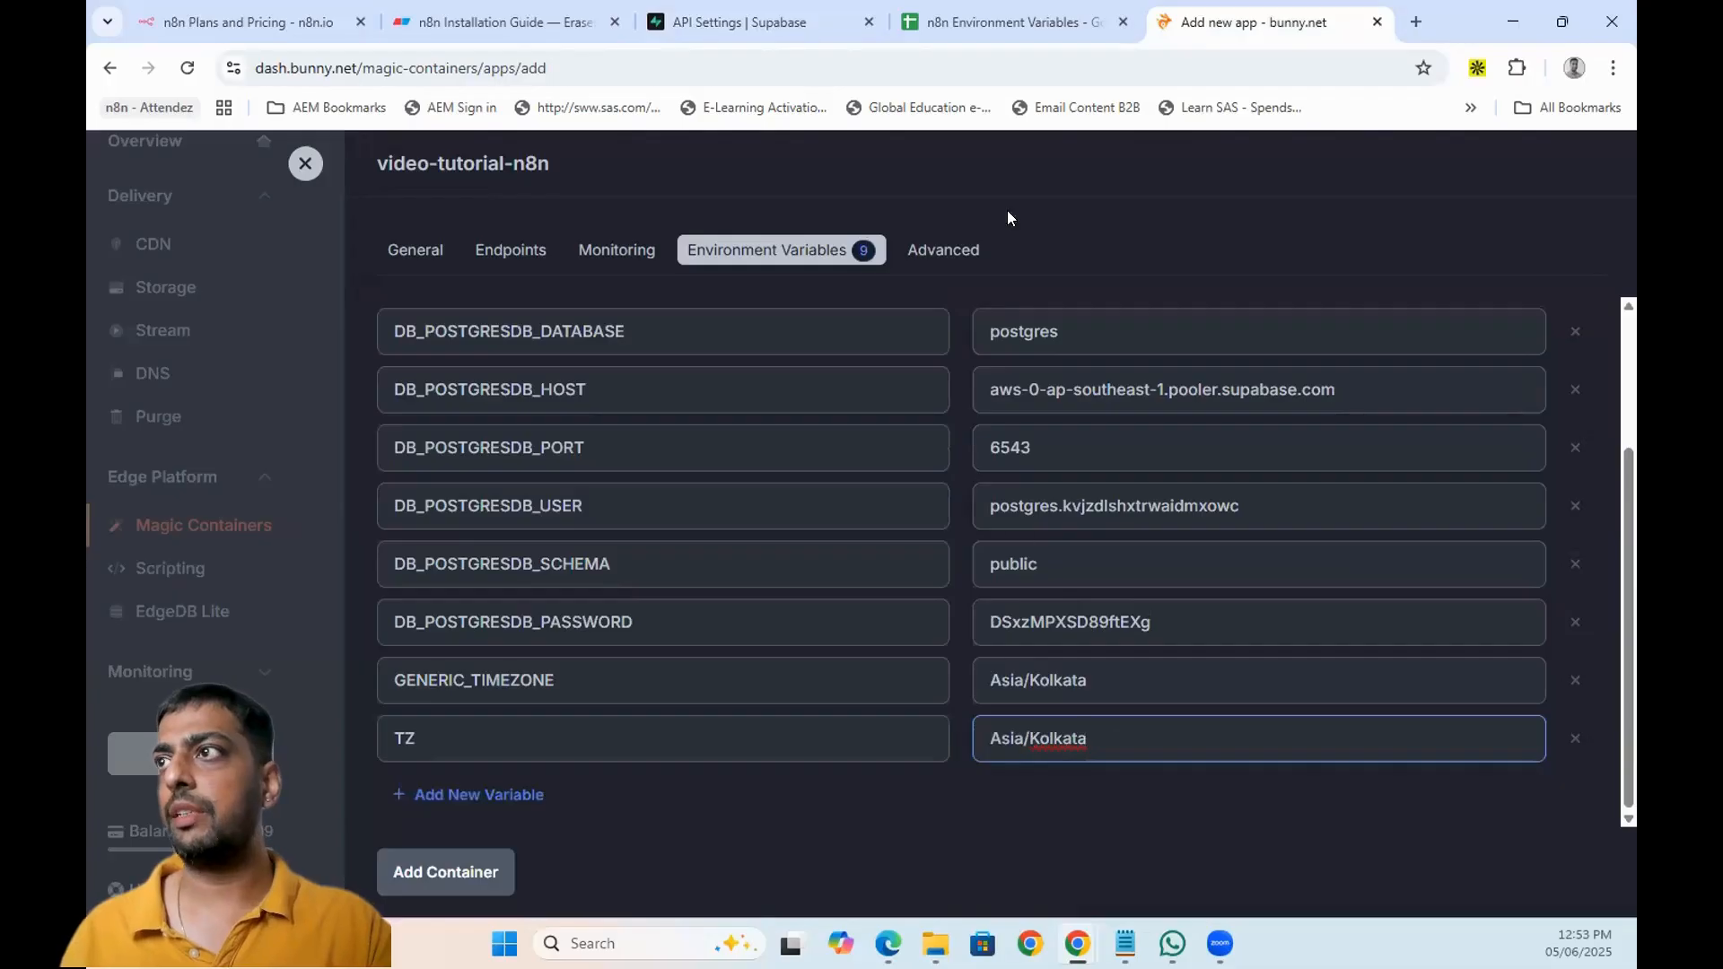
- Select the N8N_ENCRYPTION_KEY variable name in the sheet
click(1006, 21)
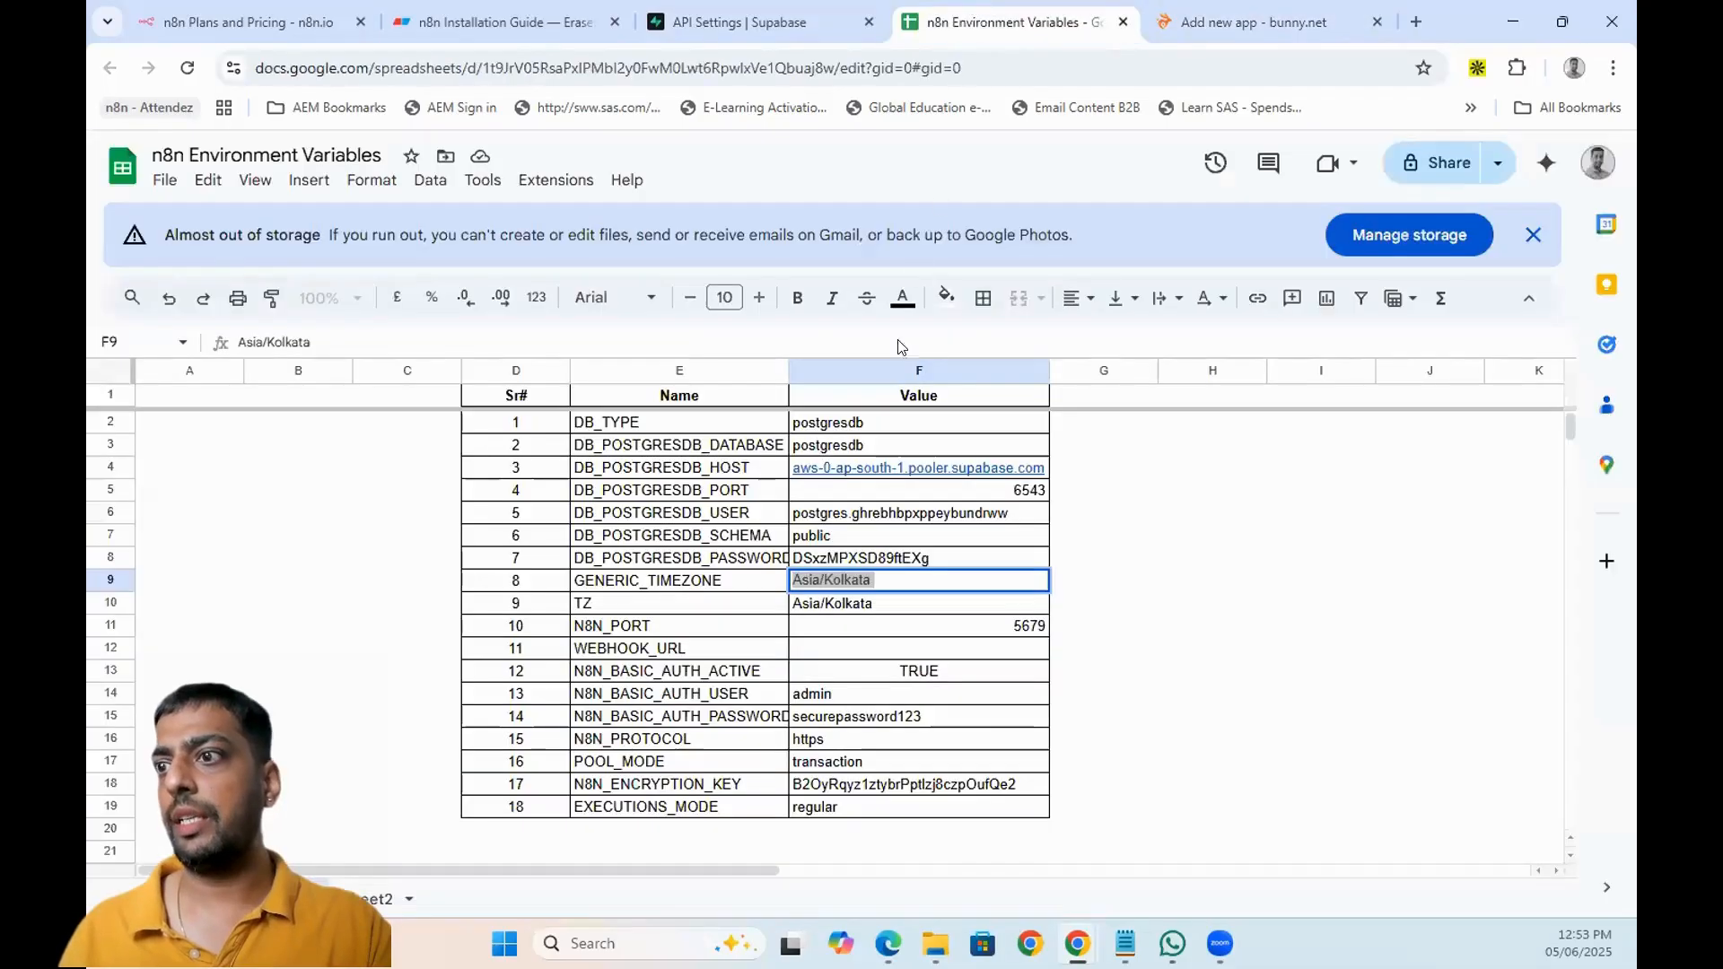
click(633, 790)
double_click(715, 784)
drag(739, 784, 572, 788)
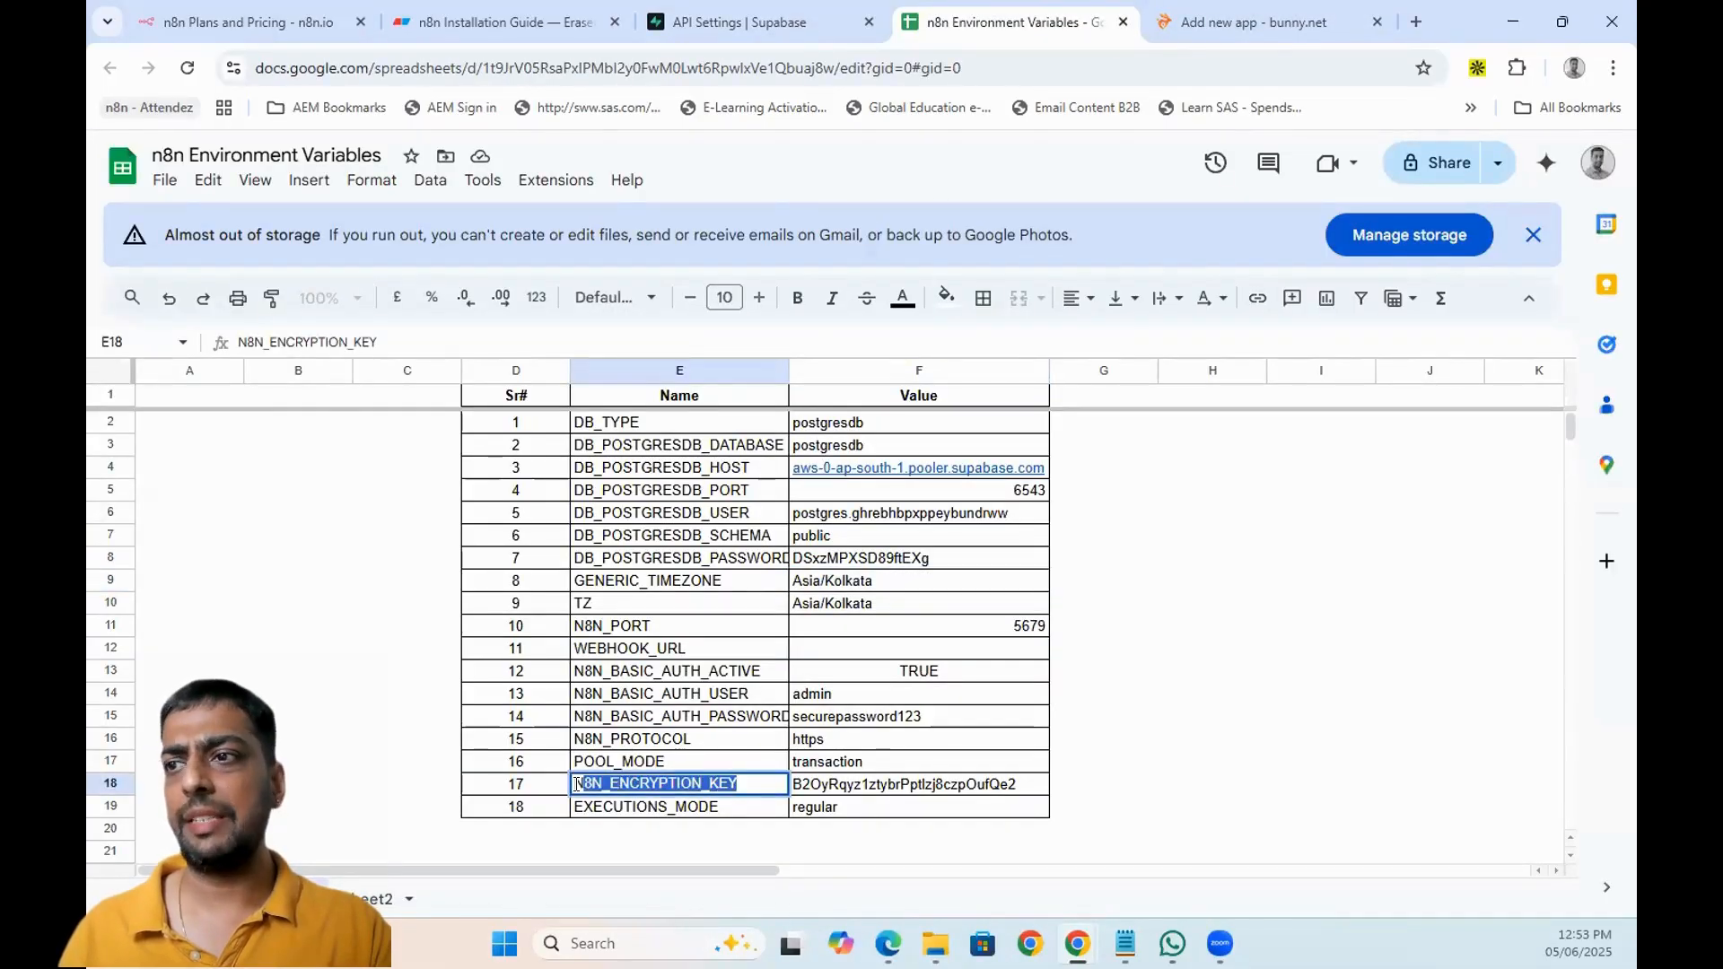
- Add a new container variable named N8N_ENCRYPTION_KEY
click(1270, 21)
click(513, 794)
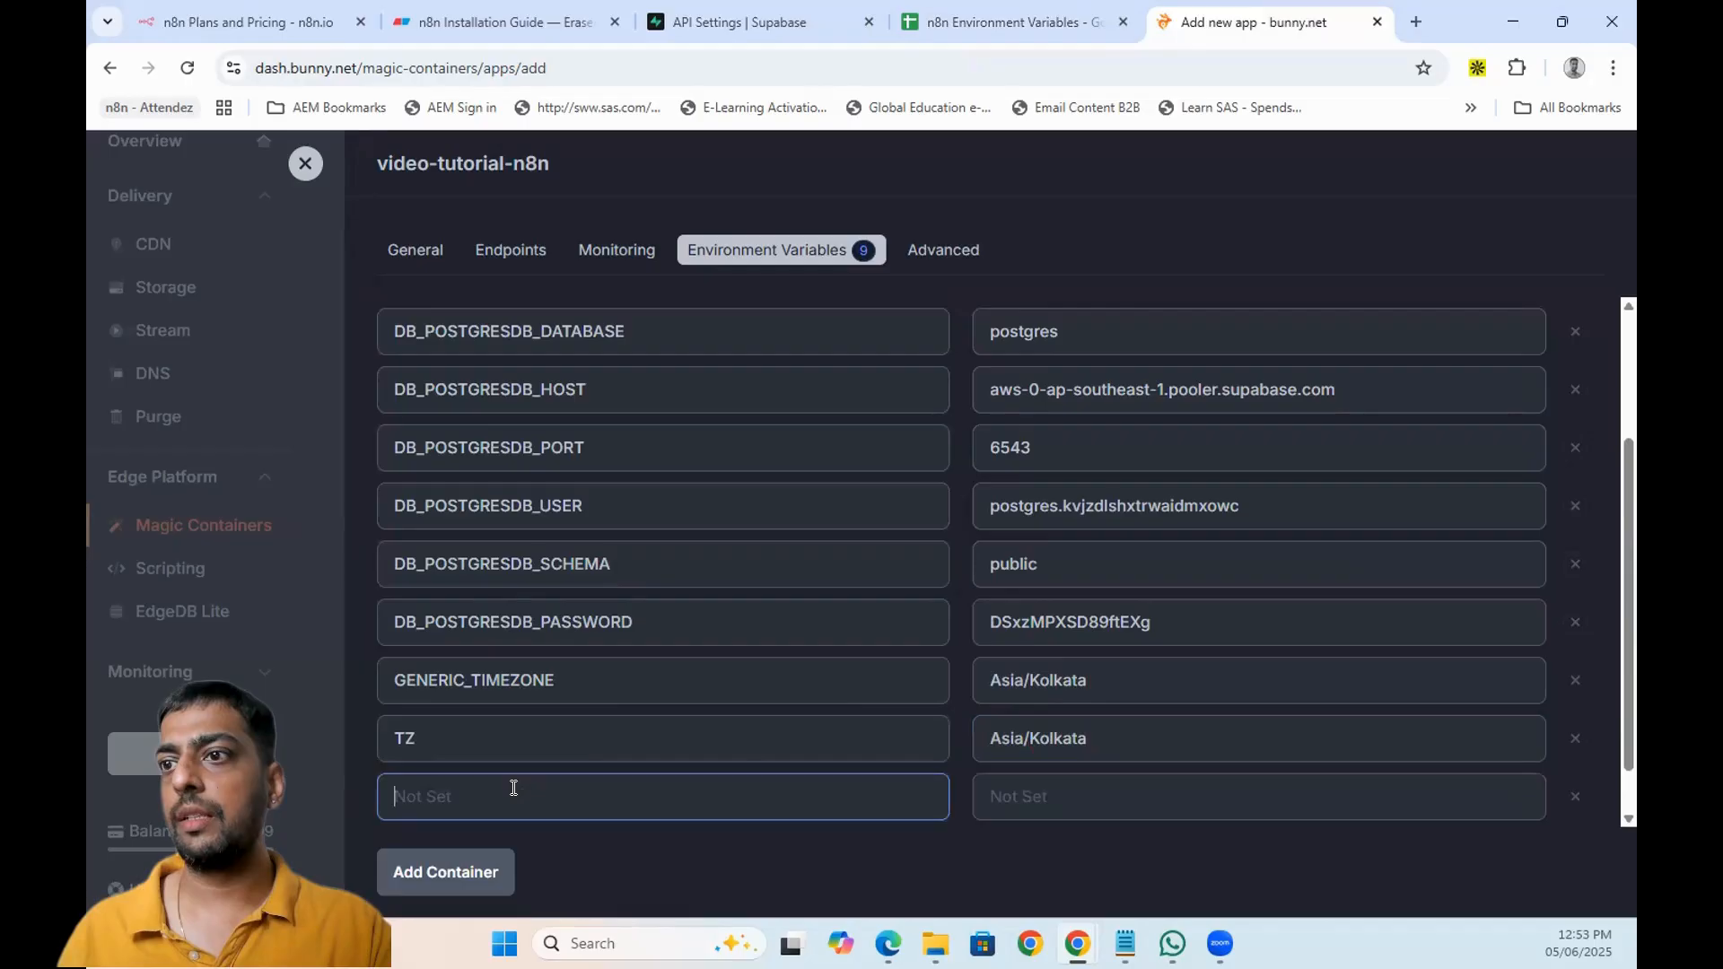
key(ctrl+v)
click(1059, 802)
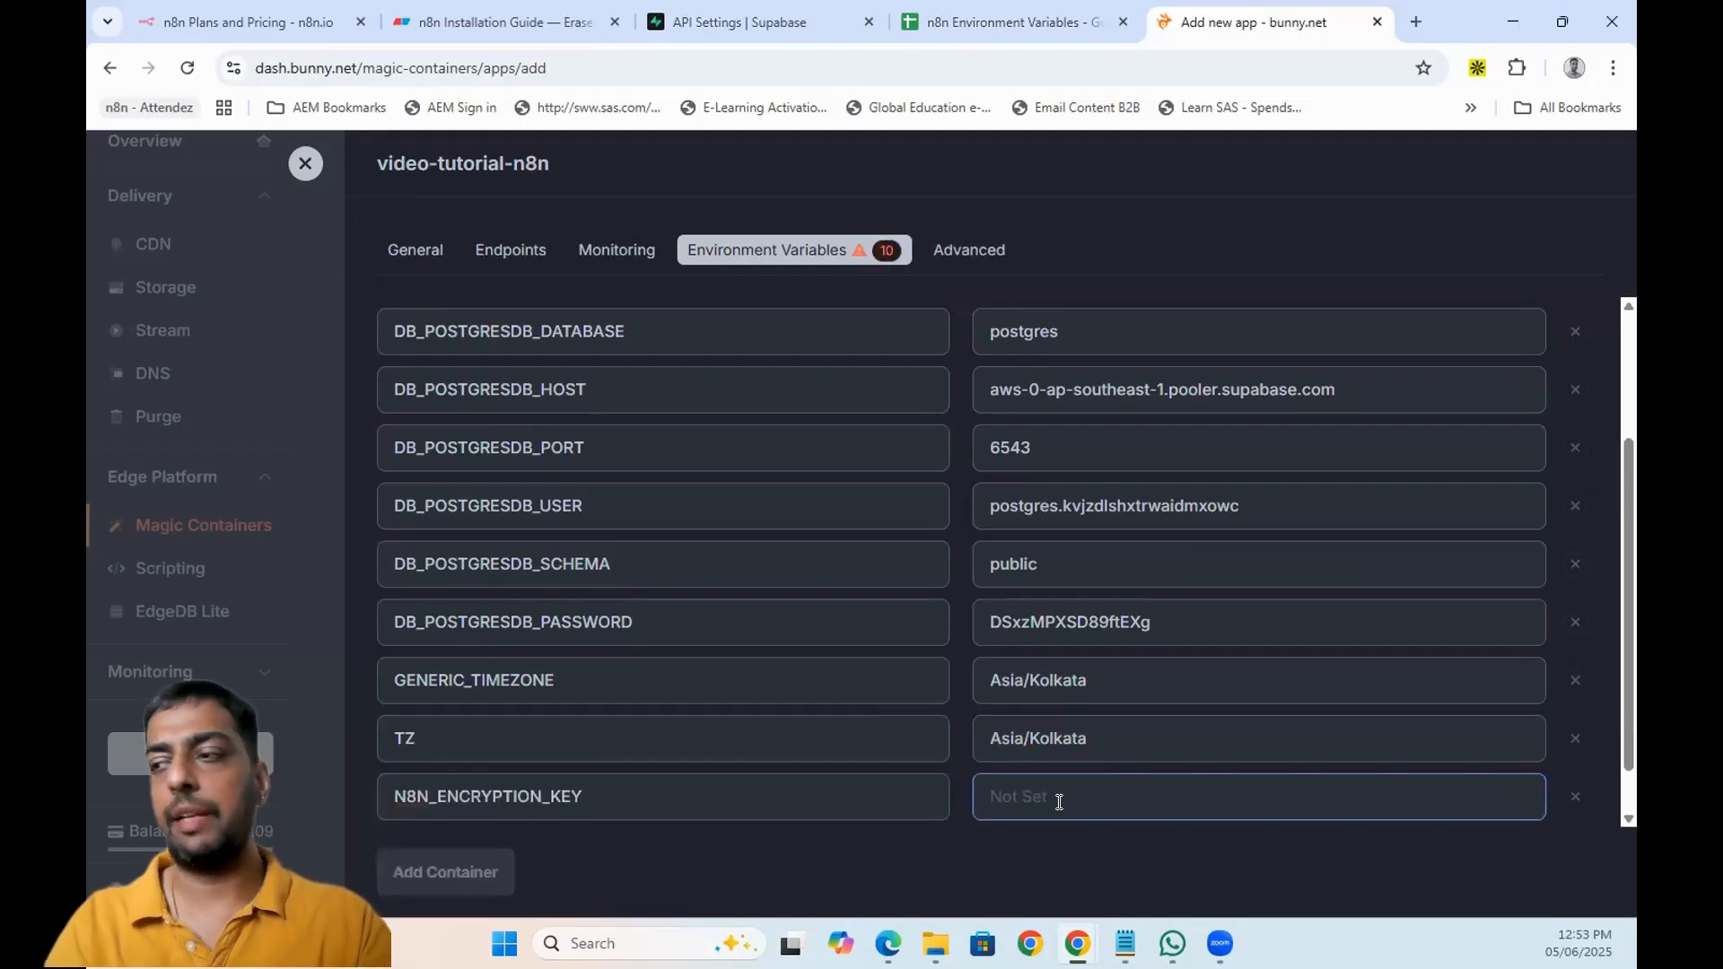
text(fkjfhsdir)
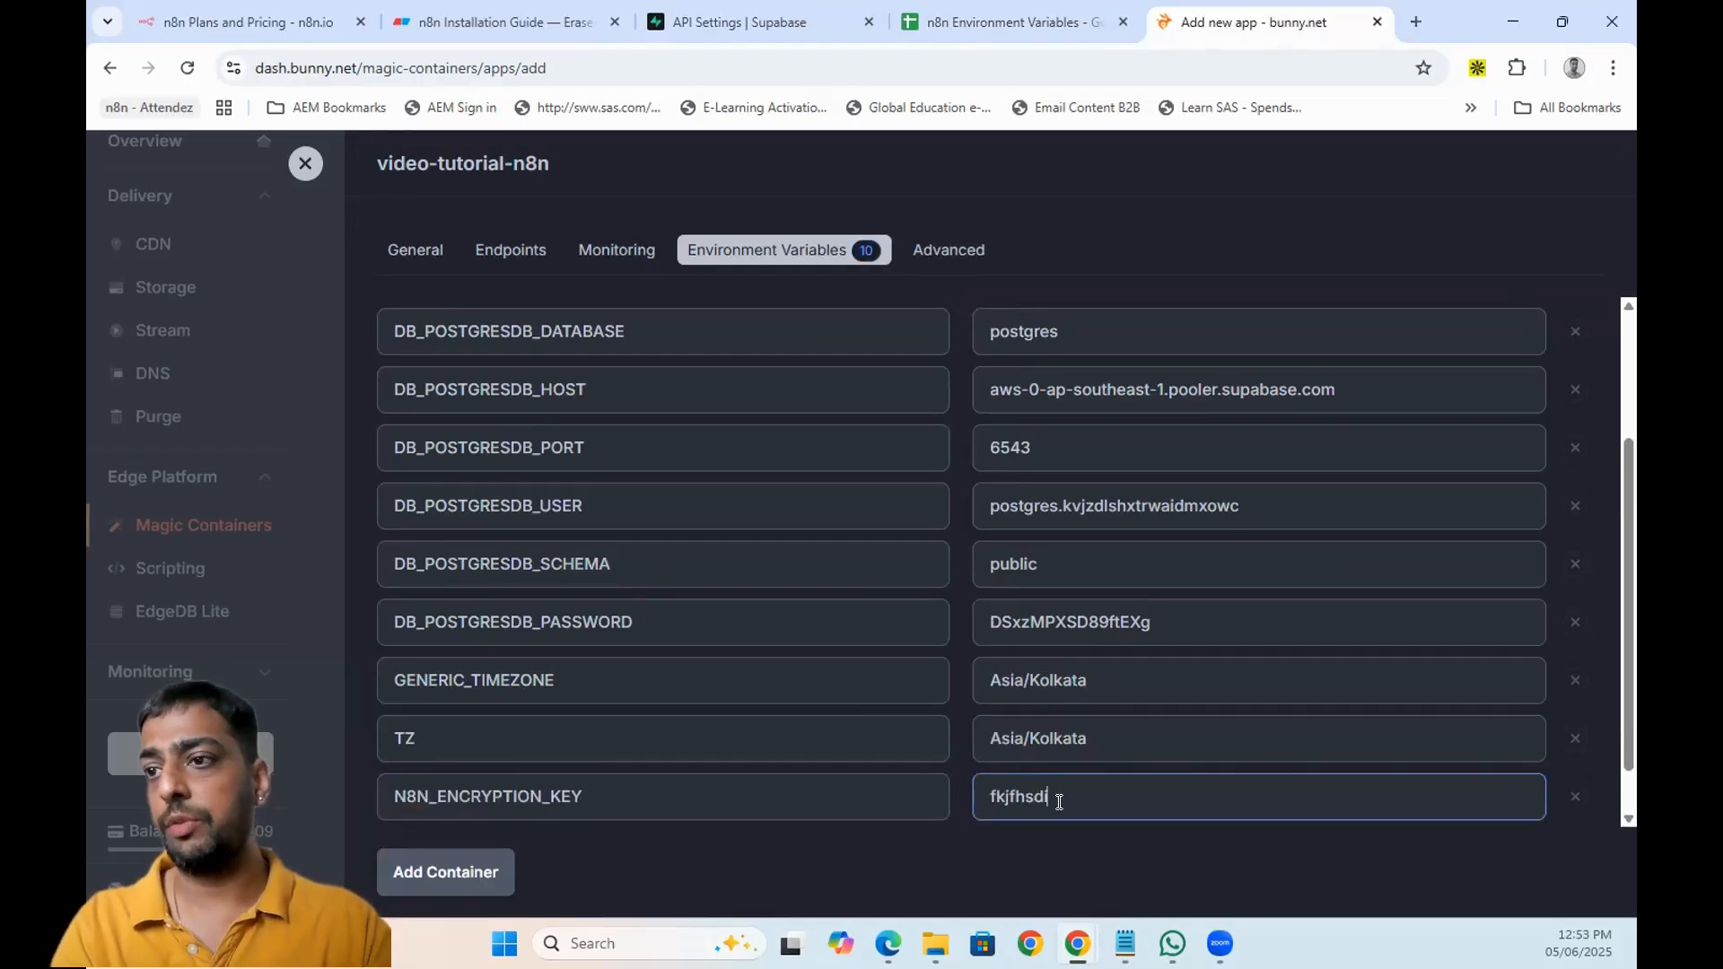
key(BackSpace)
key(BackSpace)
key(BackSpace)
key(BackSpace)
key(BackSpace)
key(BackSpace)
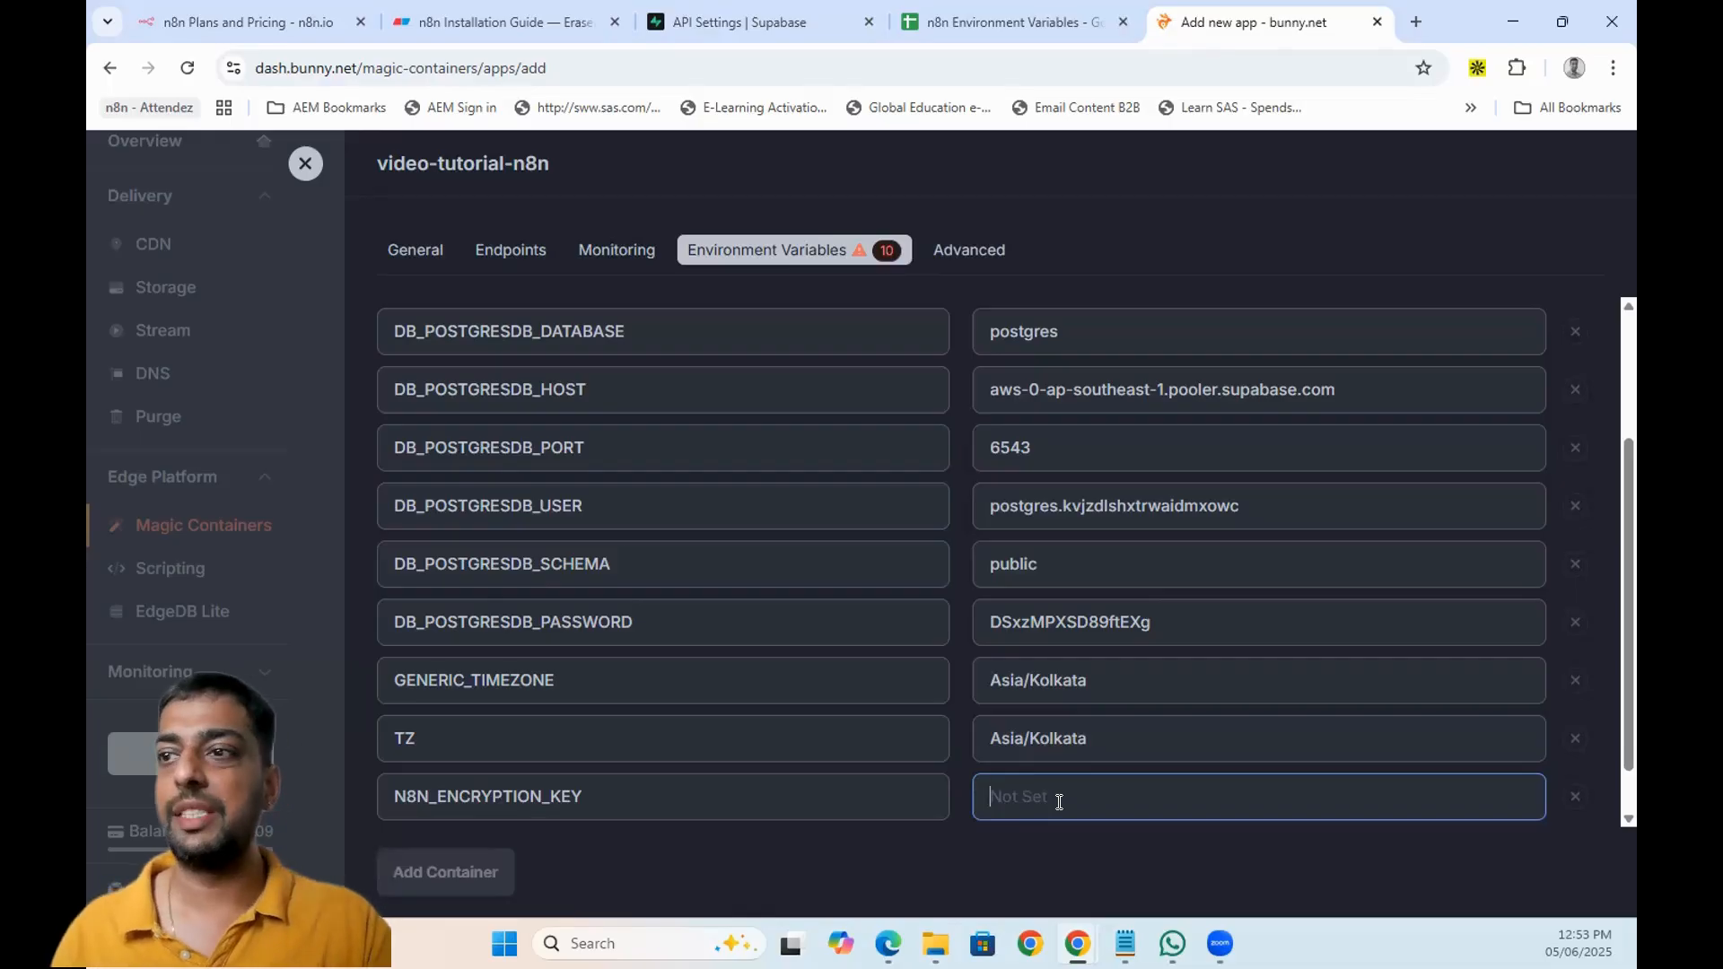
- Copy the encryption key value from the sheet into N8N_ENCRYPTION_KEY
click(972, 13)
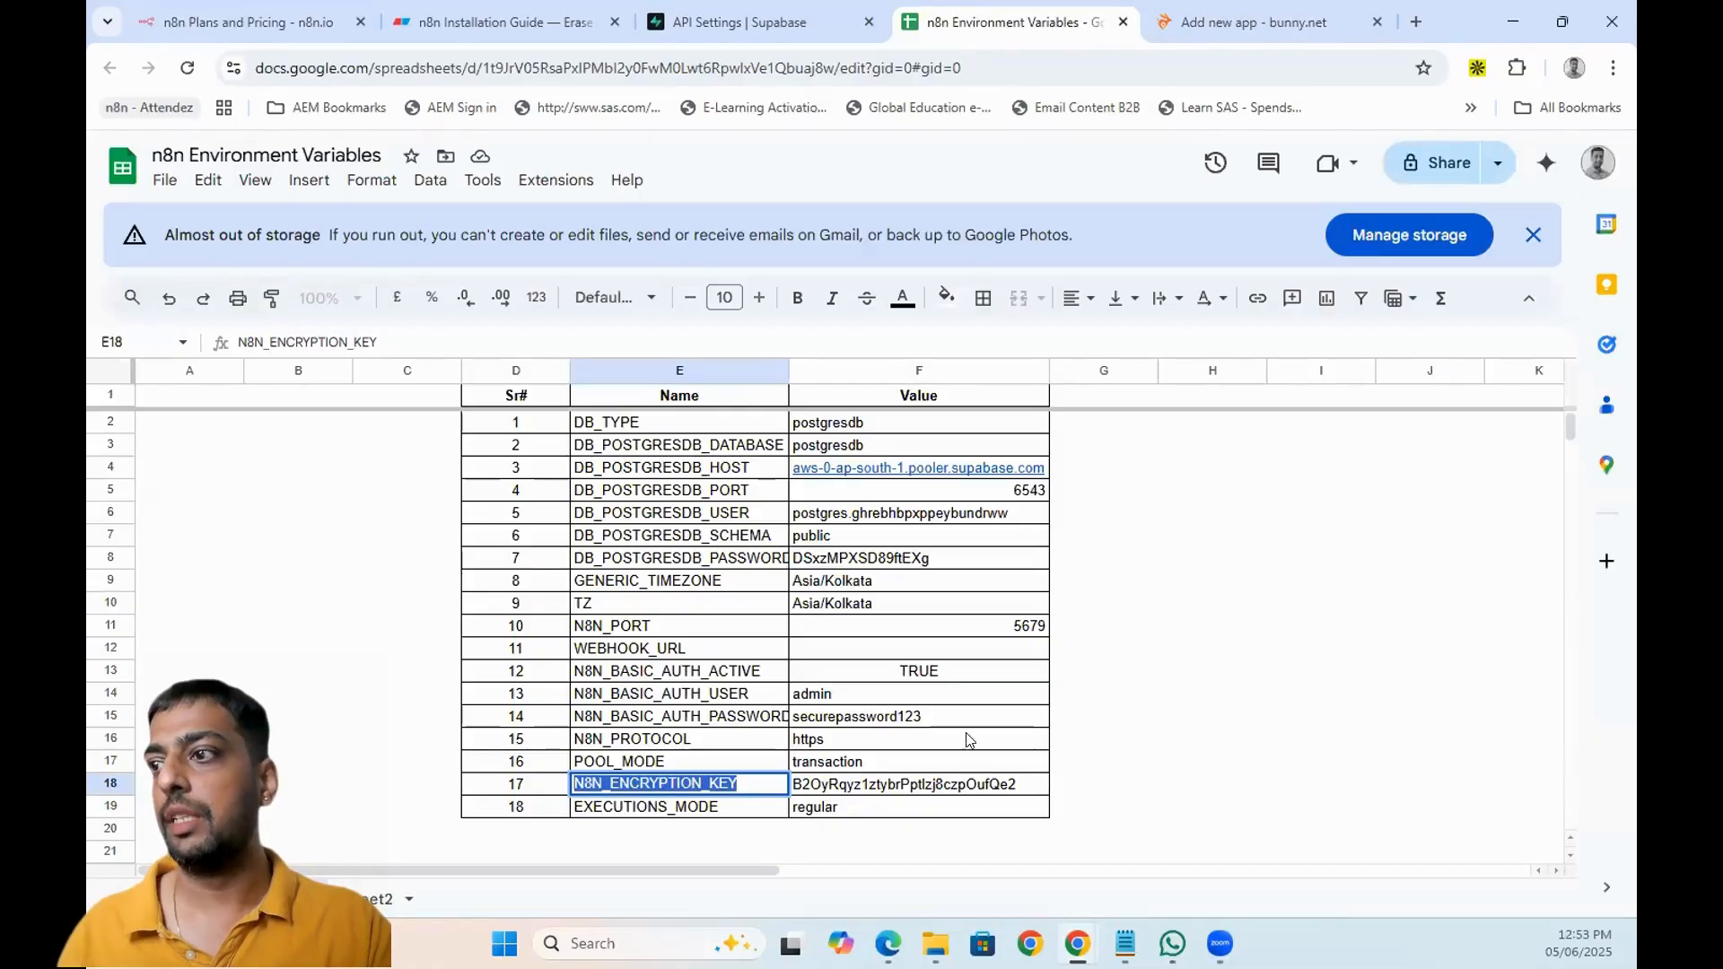
double_click(965, 786)
key(ctrl+a)
key(ctrl+c)
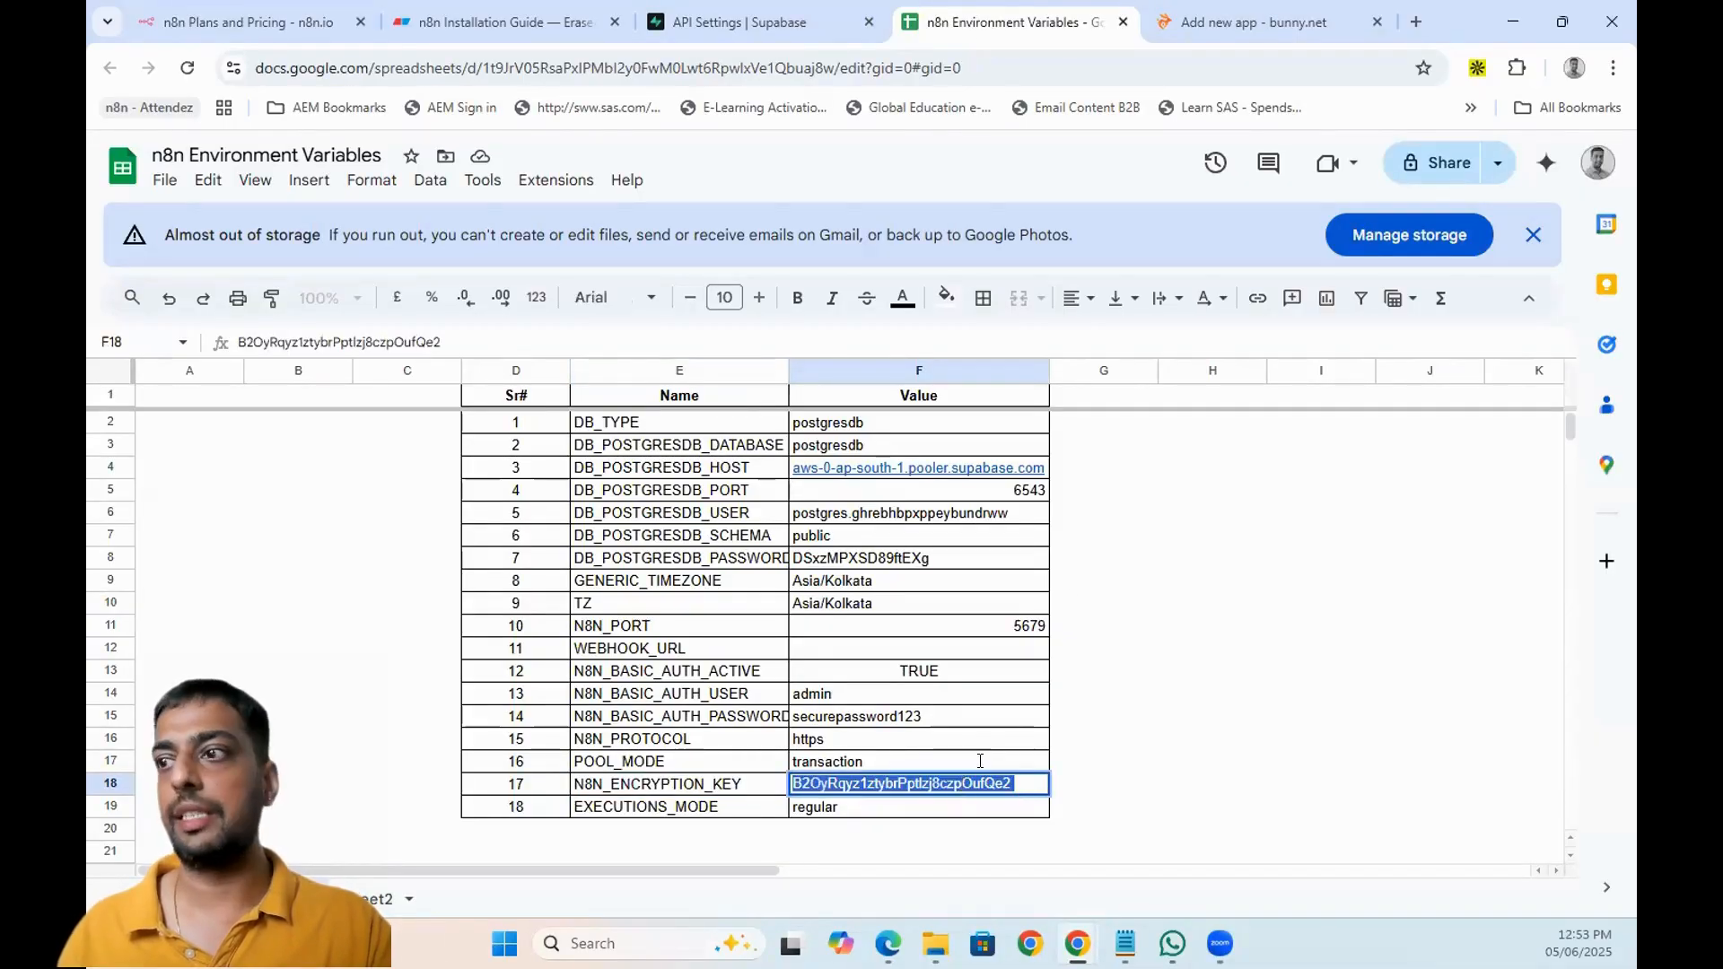
click(1256, 21)
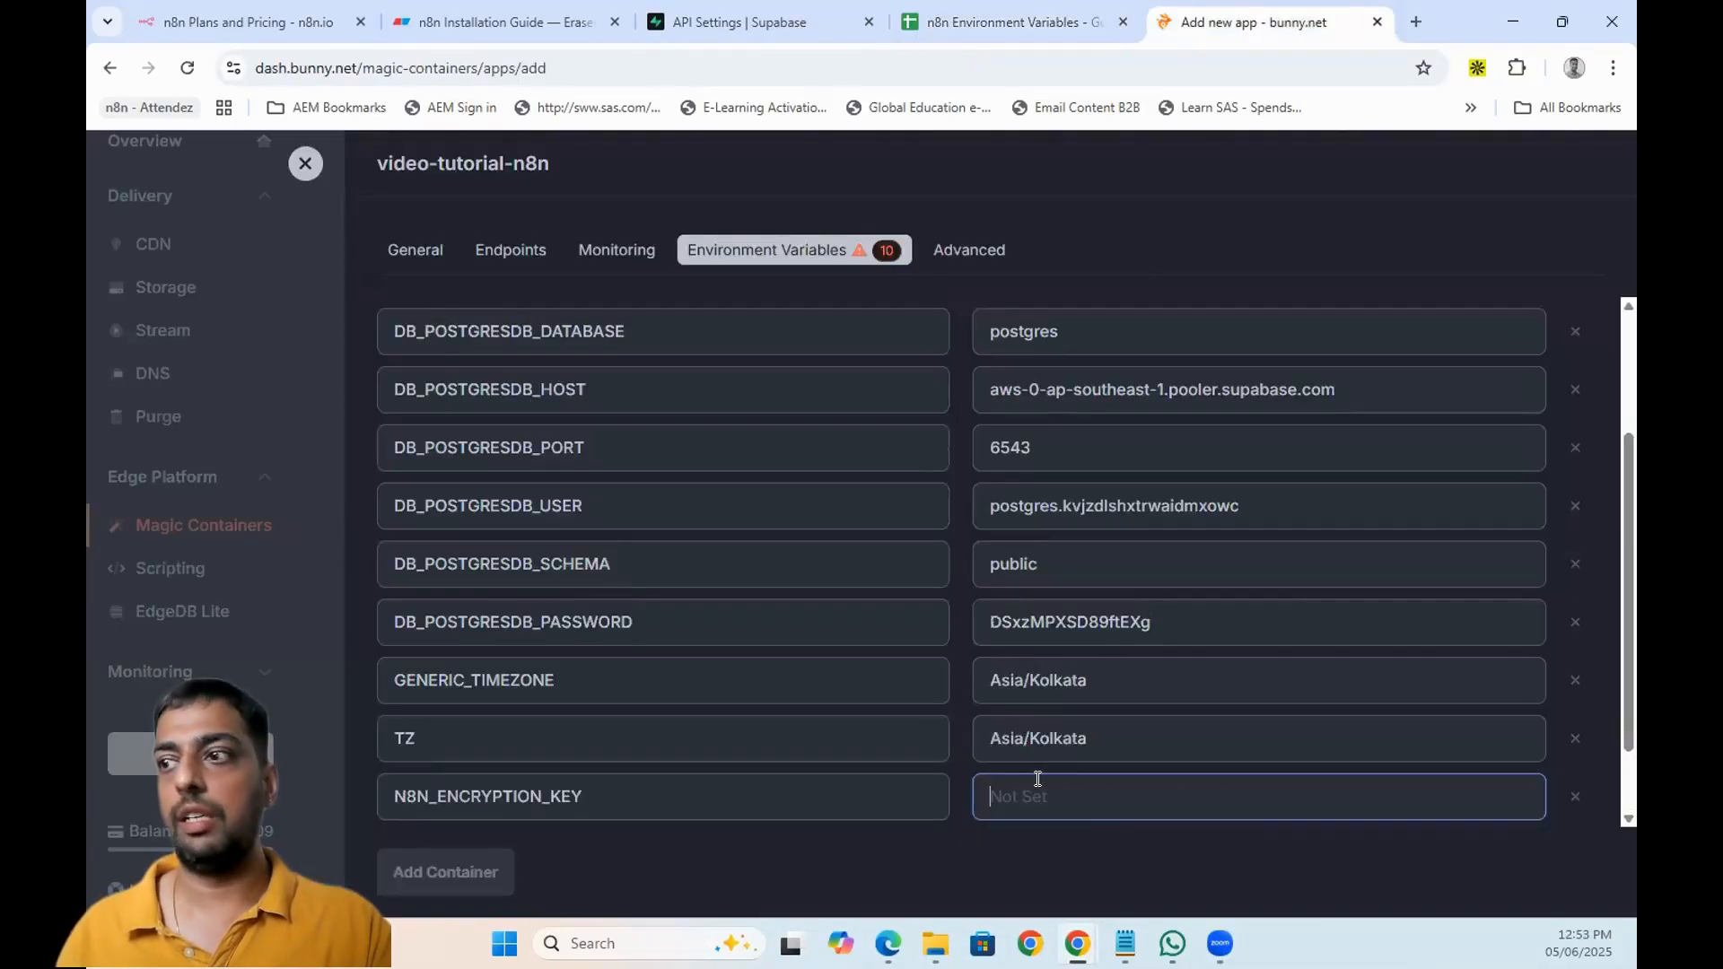
key(ctrl+v)
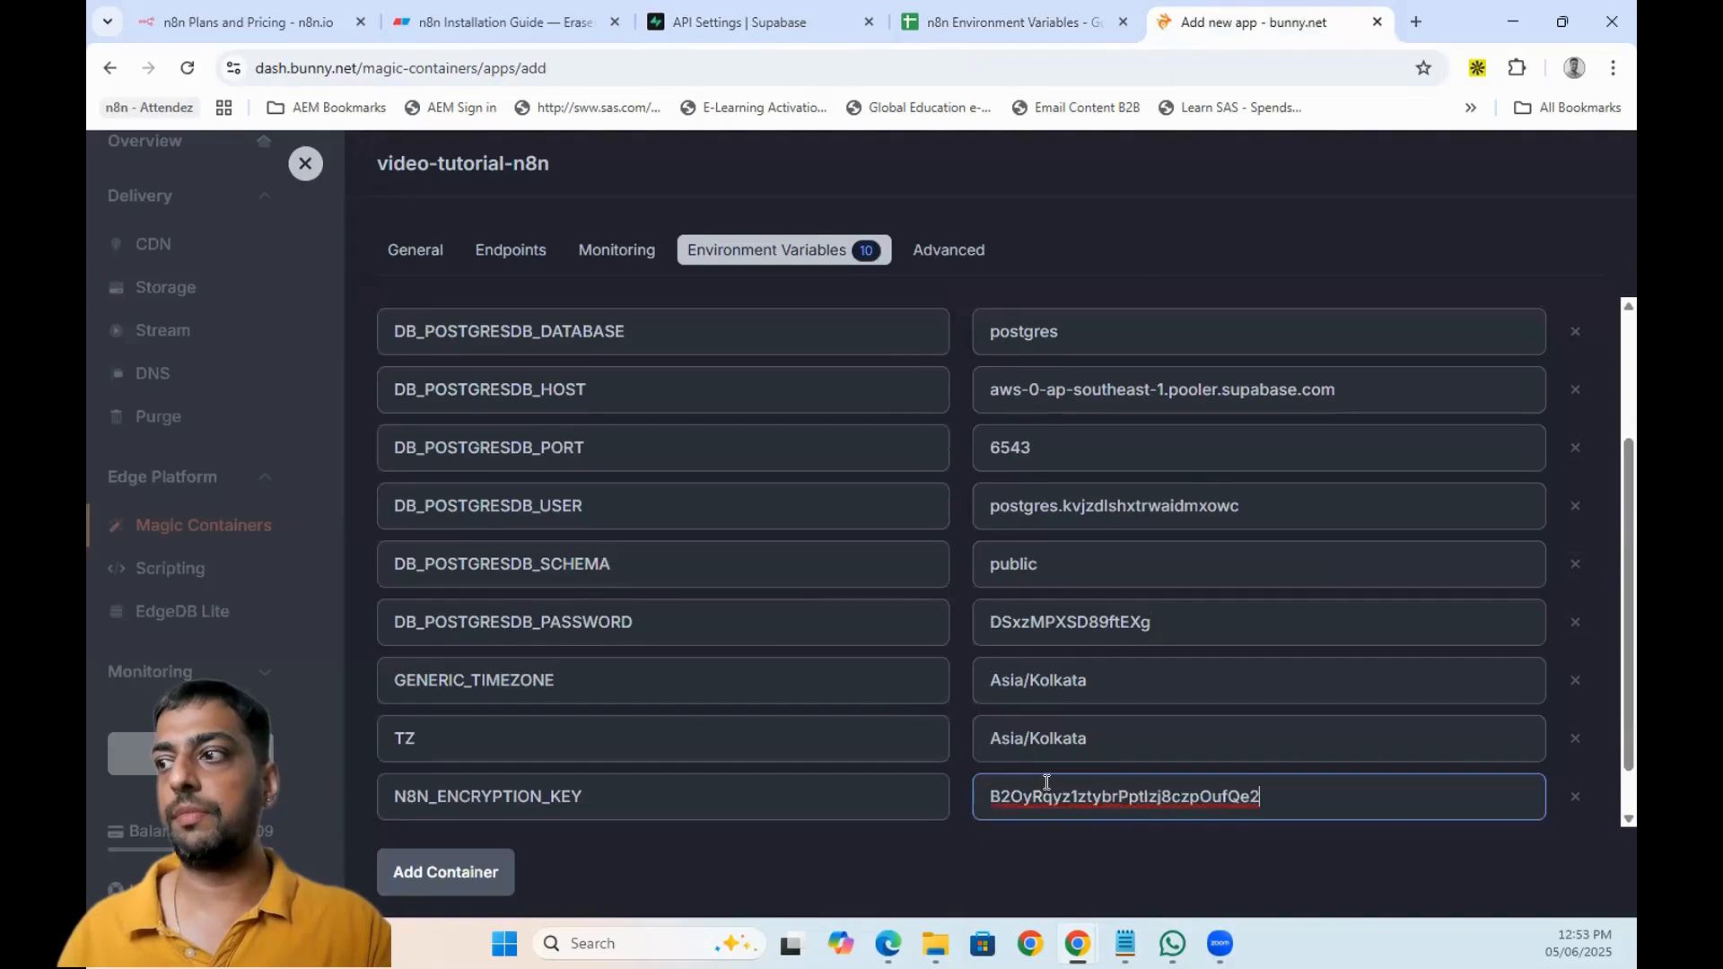
- Copy the N8N_PORT name from cell E11 and add the container
click(965, 24)
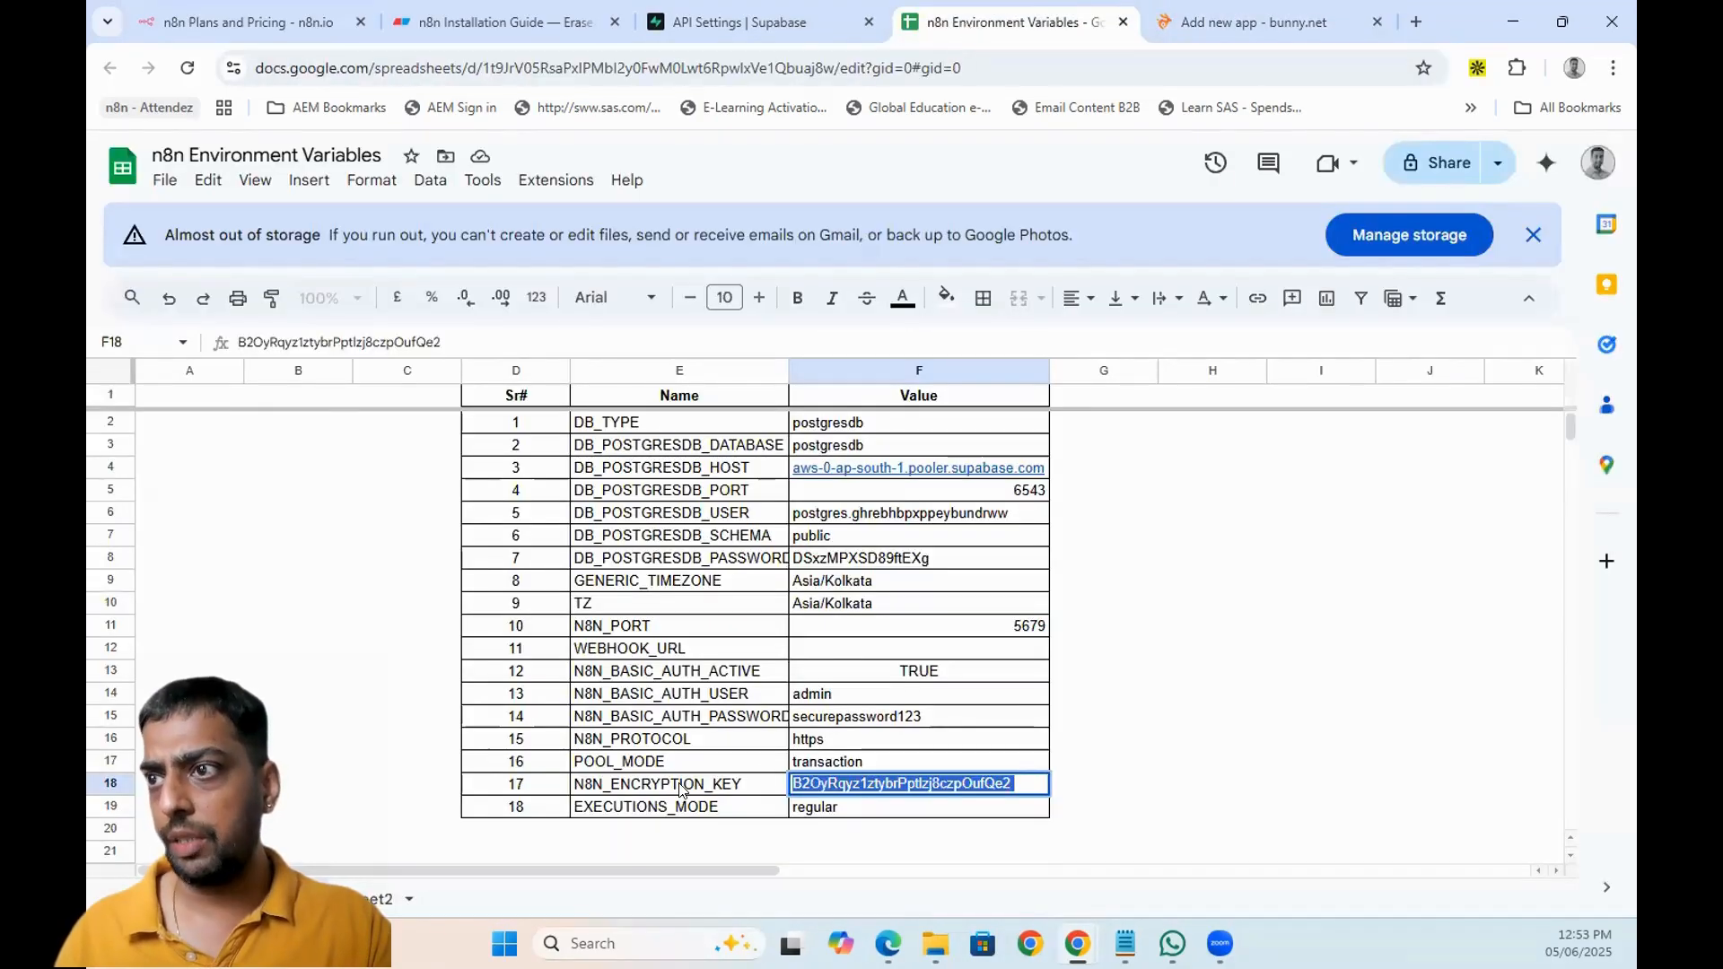
click(646, 626)
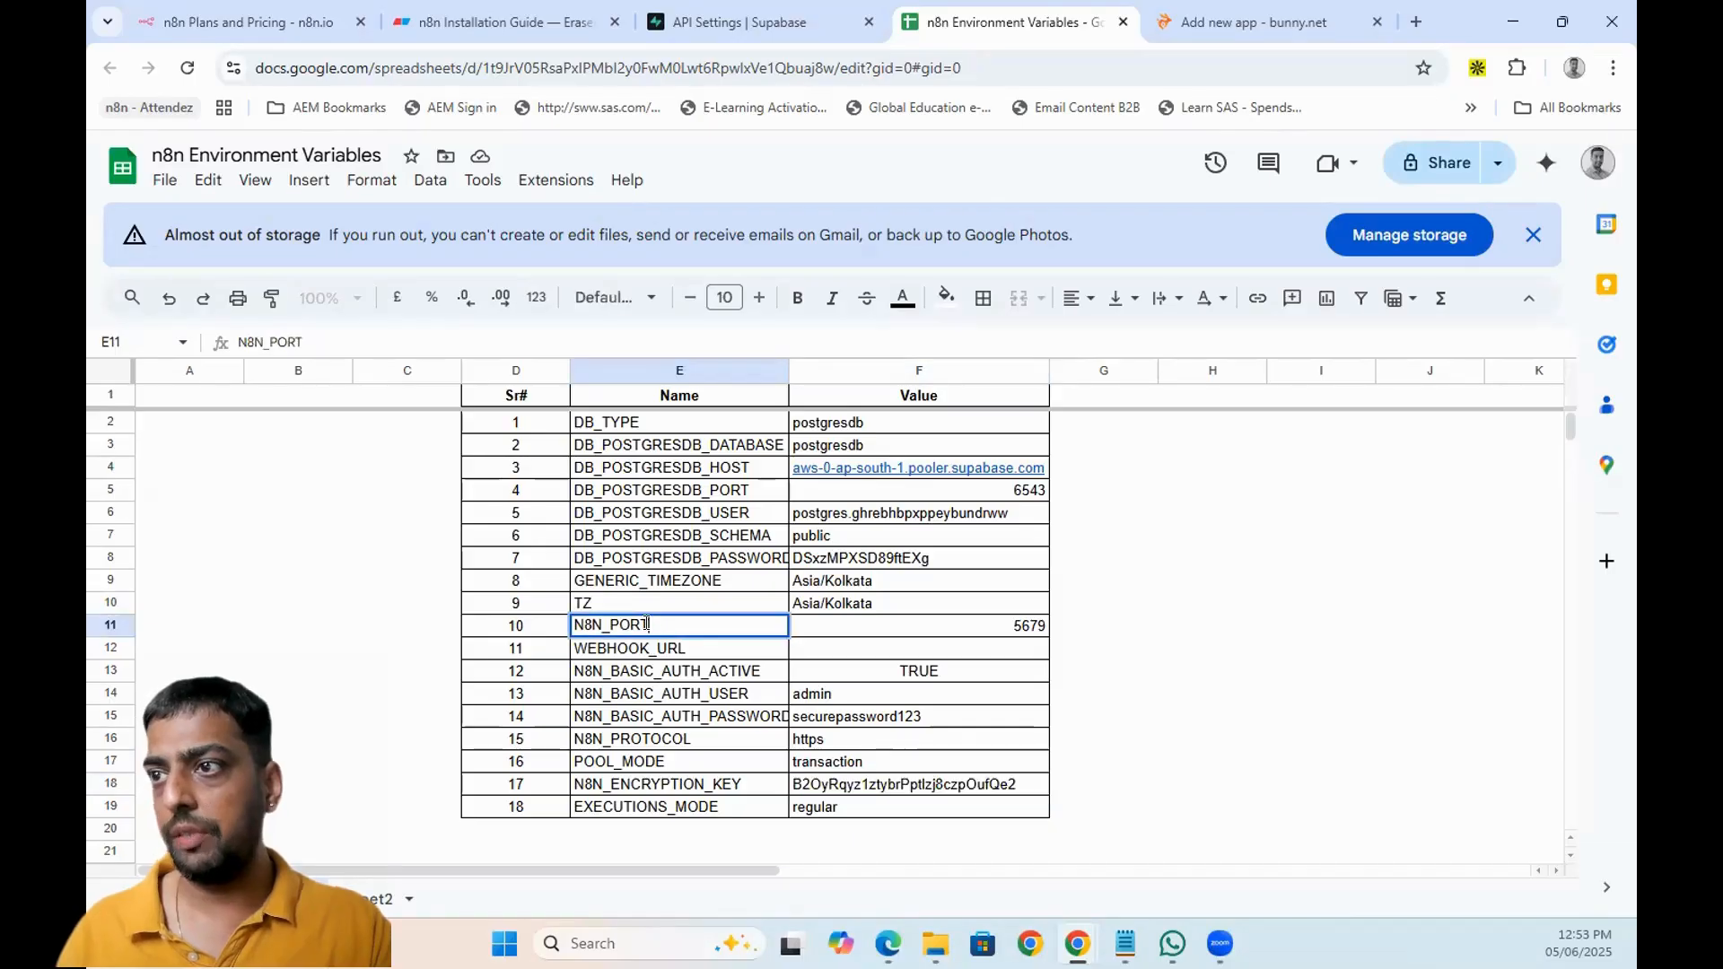
double_click(646, 624)
key(ctrl+c)
click(1193, 25)
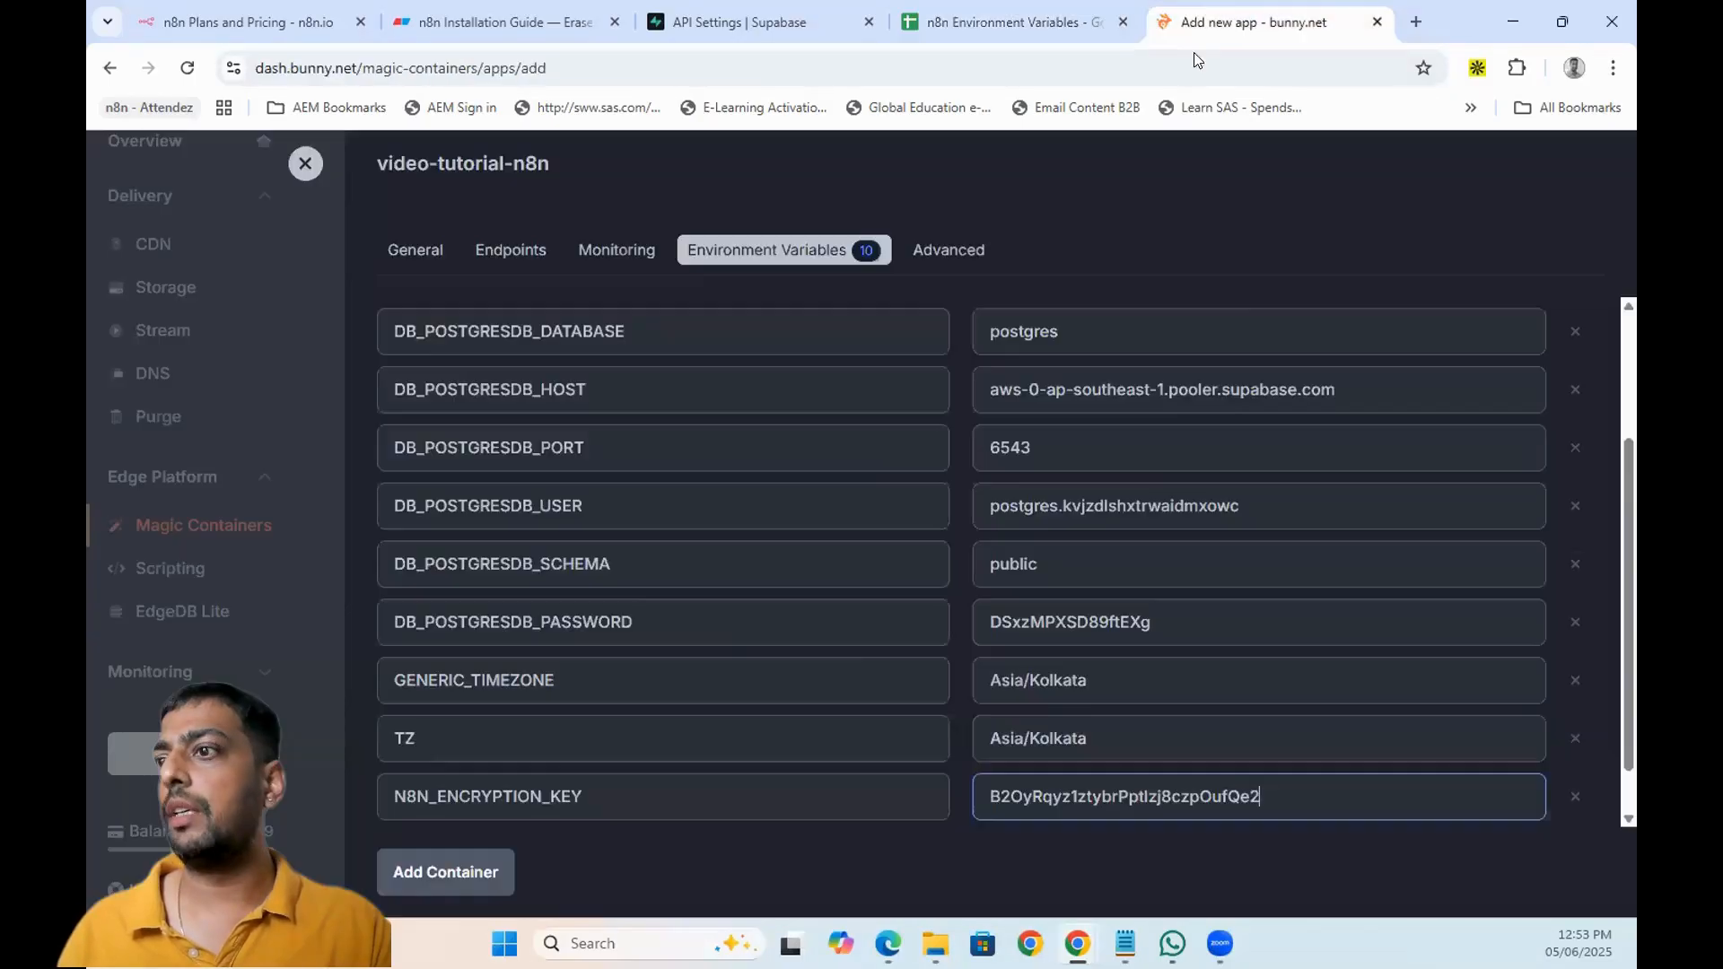
click(506, 855)
- Edit the container and add a new N8N_PORT environment variable
scroll(579, 621, down, 2)
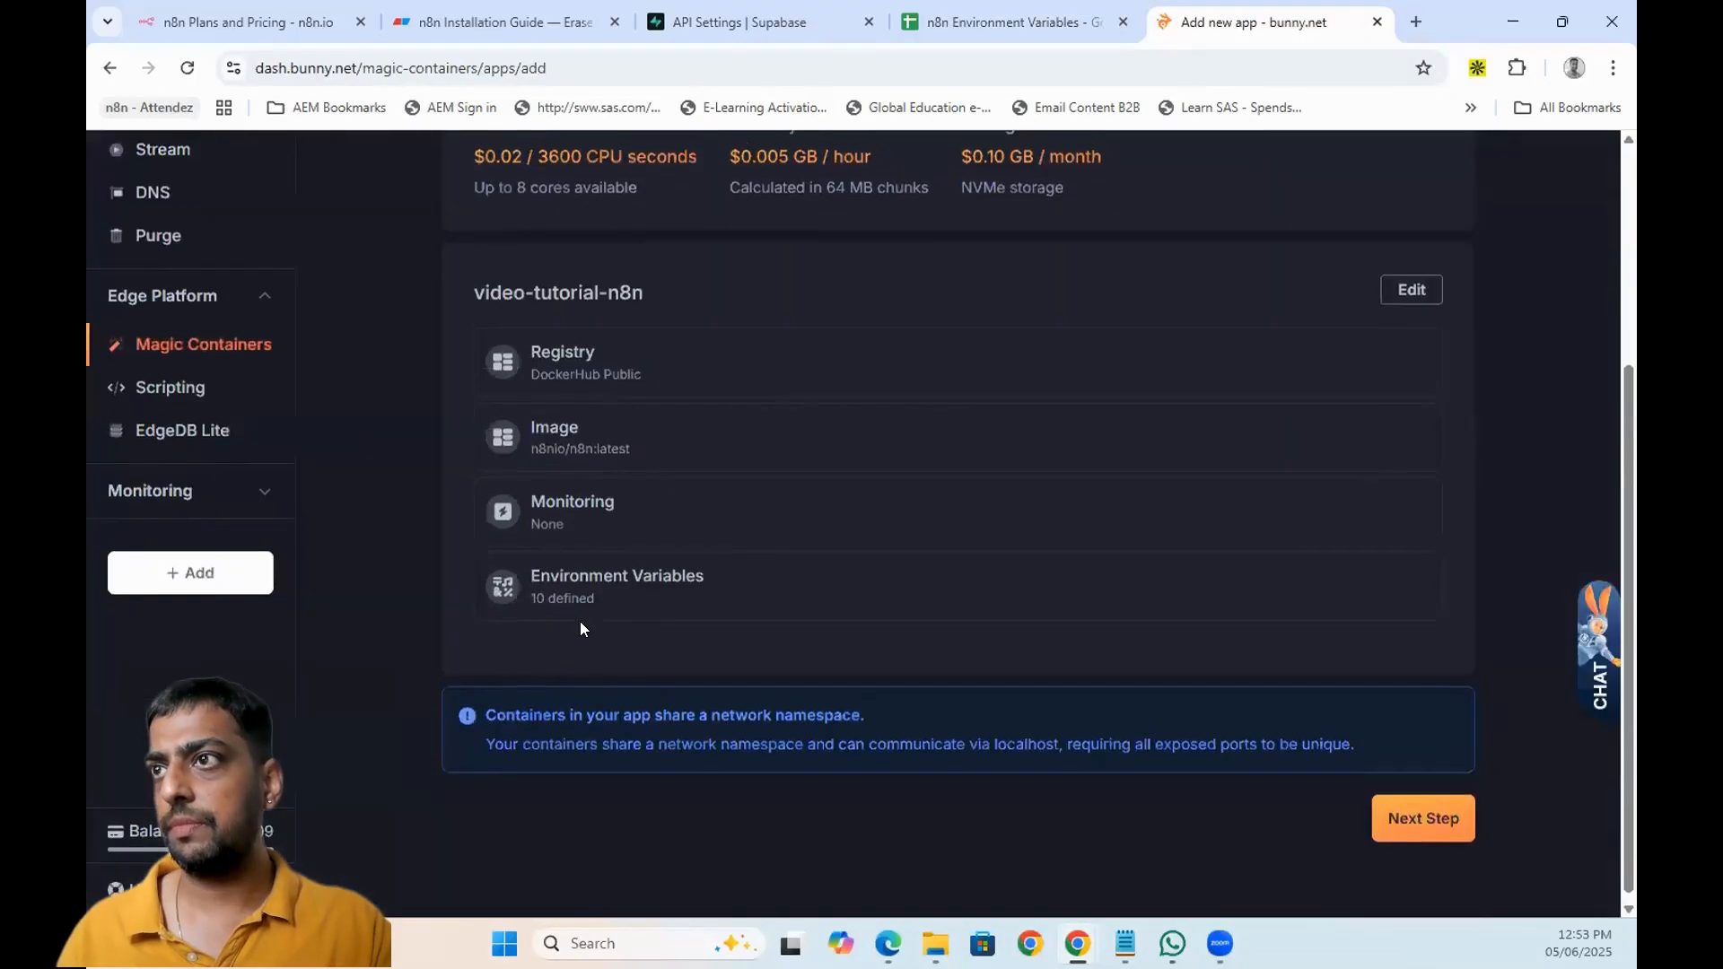
scroll(580, 621, up, 4)
scroll(1070, 594, down, 1)
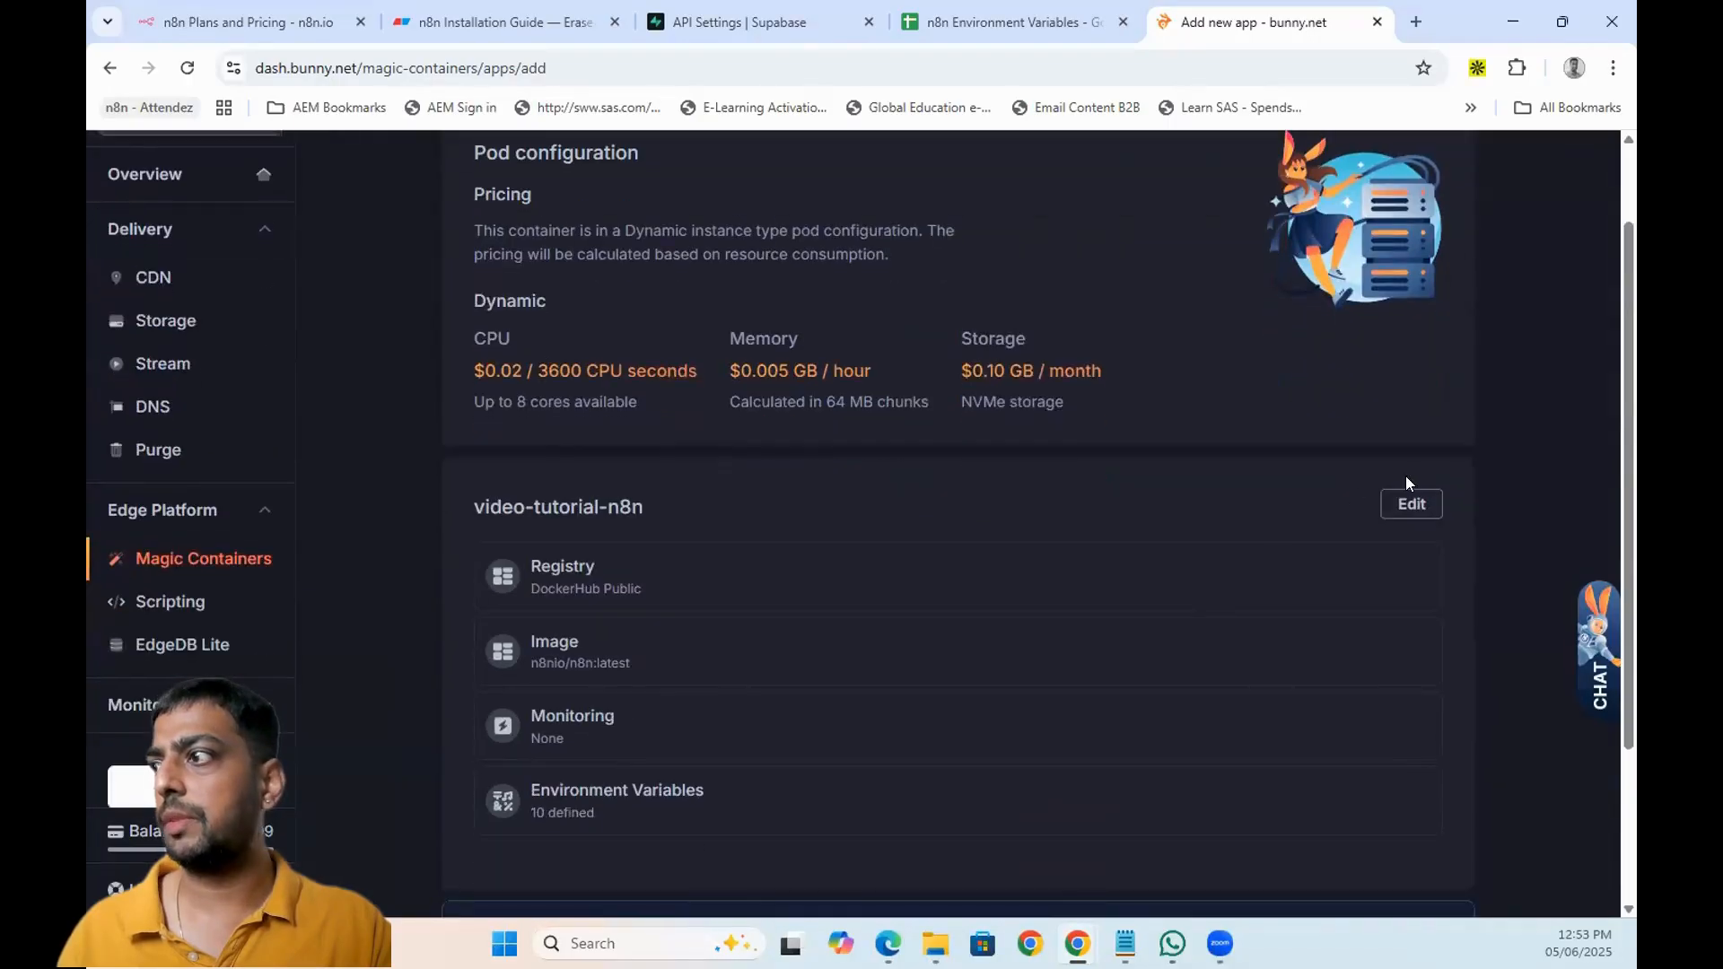
click(1410, 506)
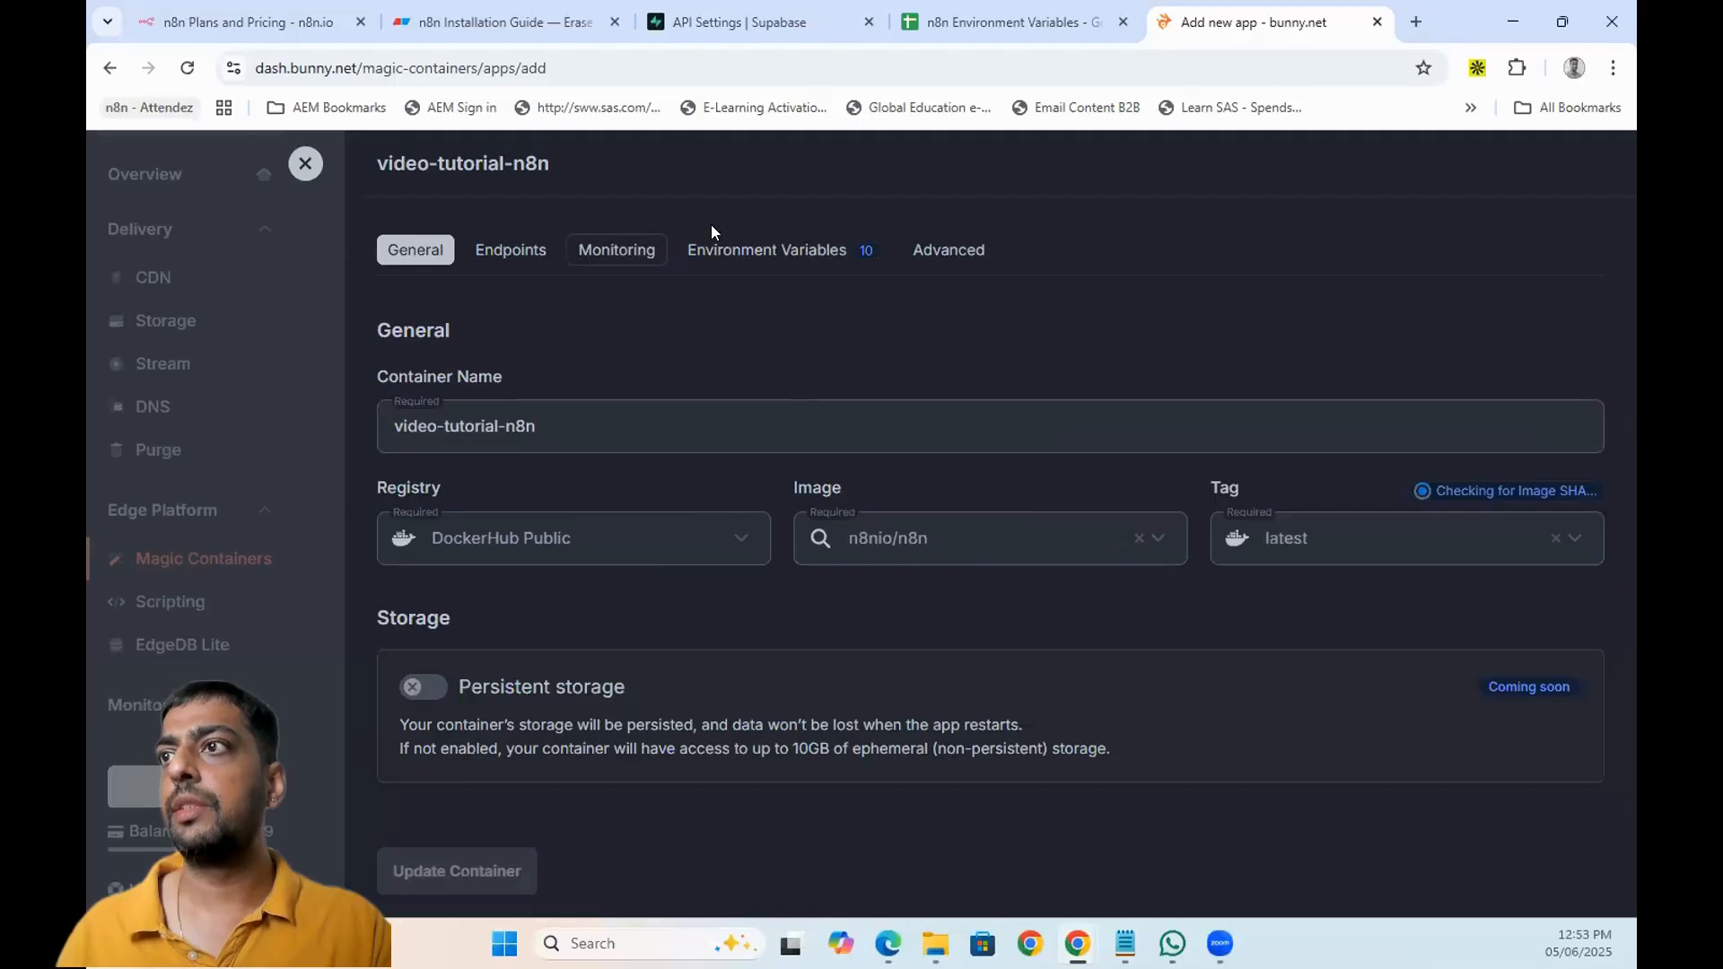
click(758, 242)
scroll(655, 638, down, 3)
click(445, 794)
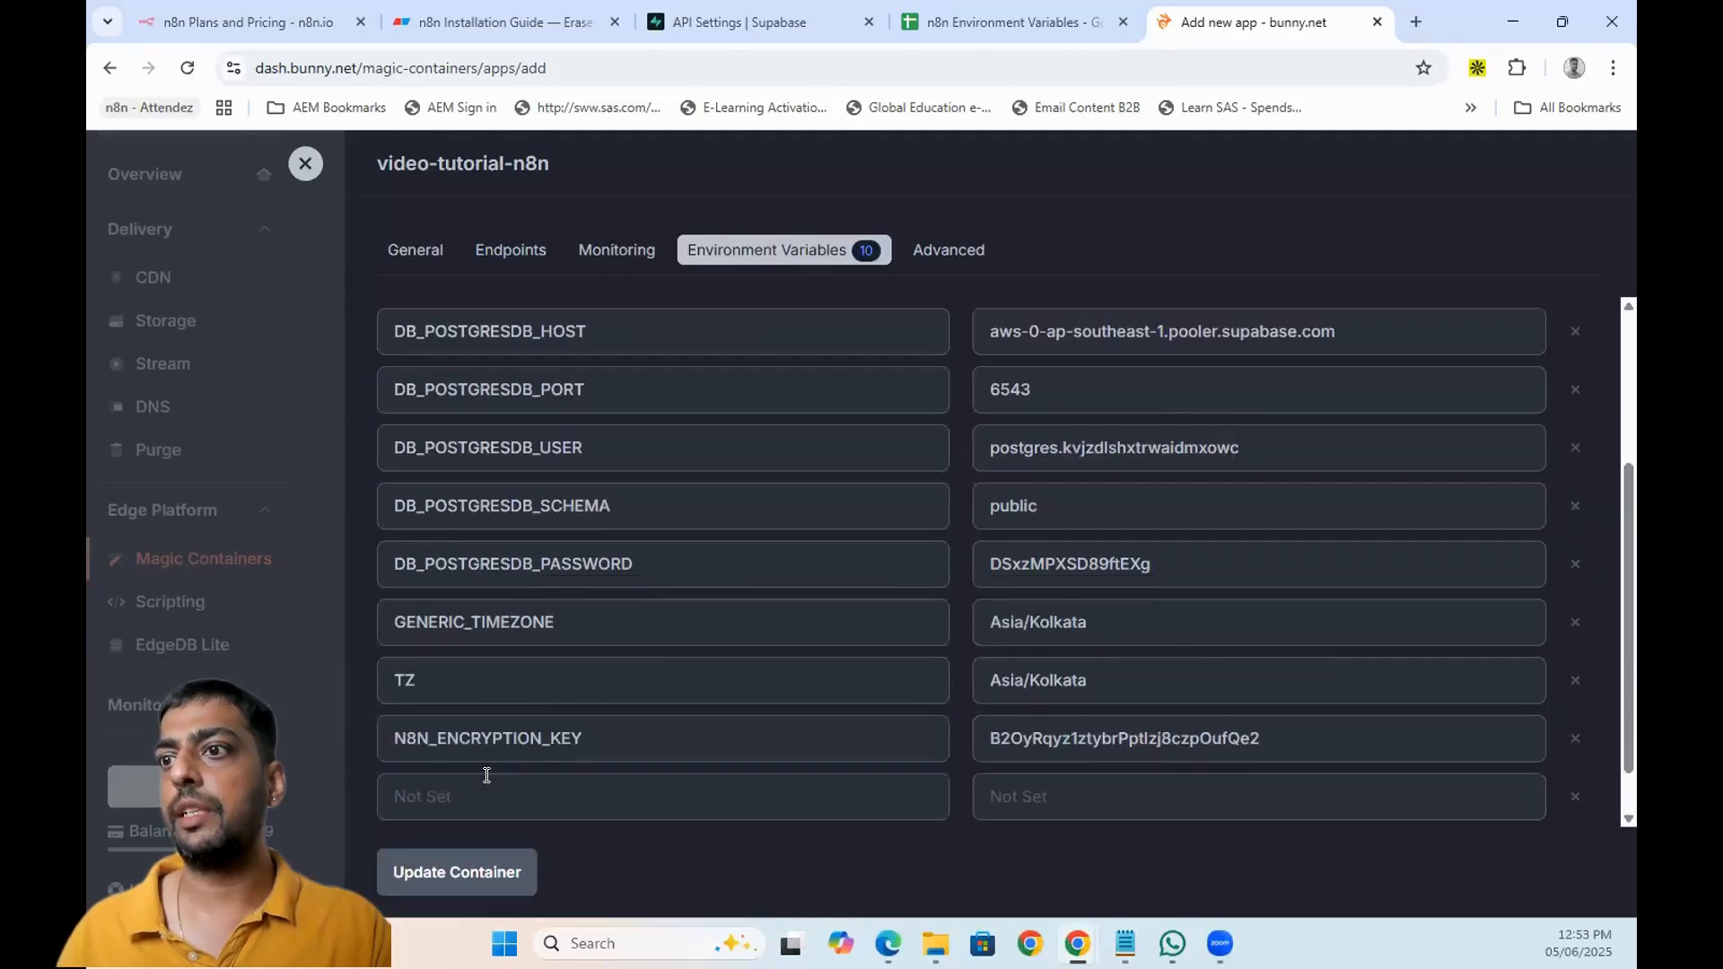
click(487, 783)
key(ctrl+v)
click(1052, 779)
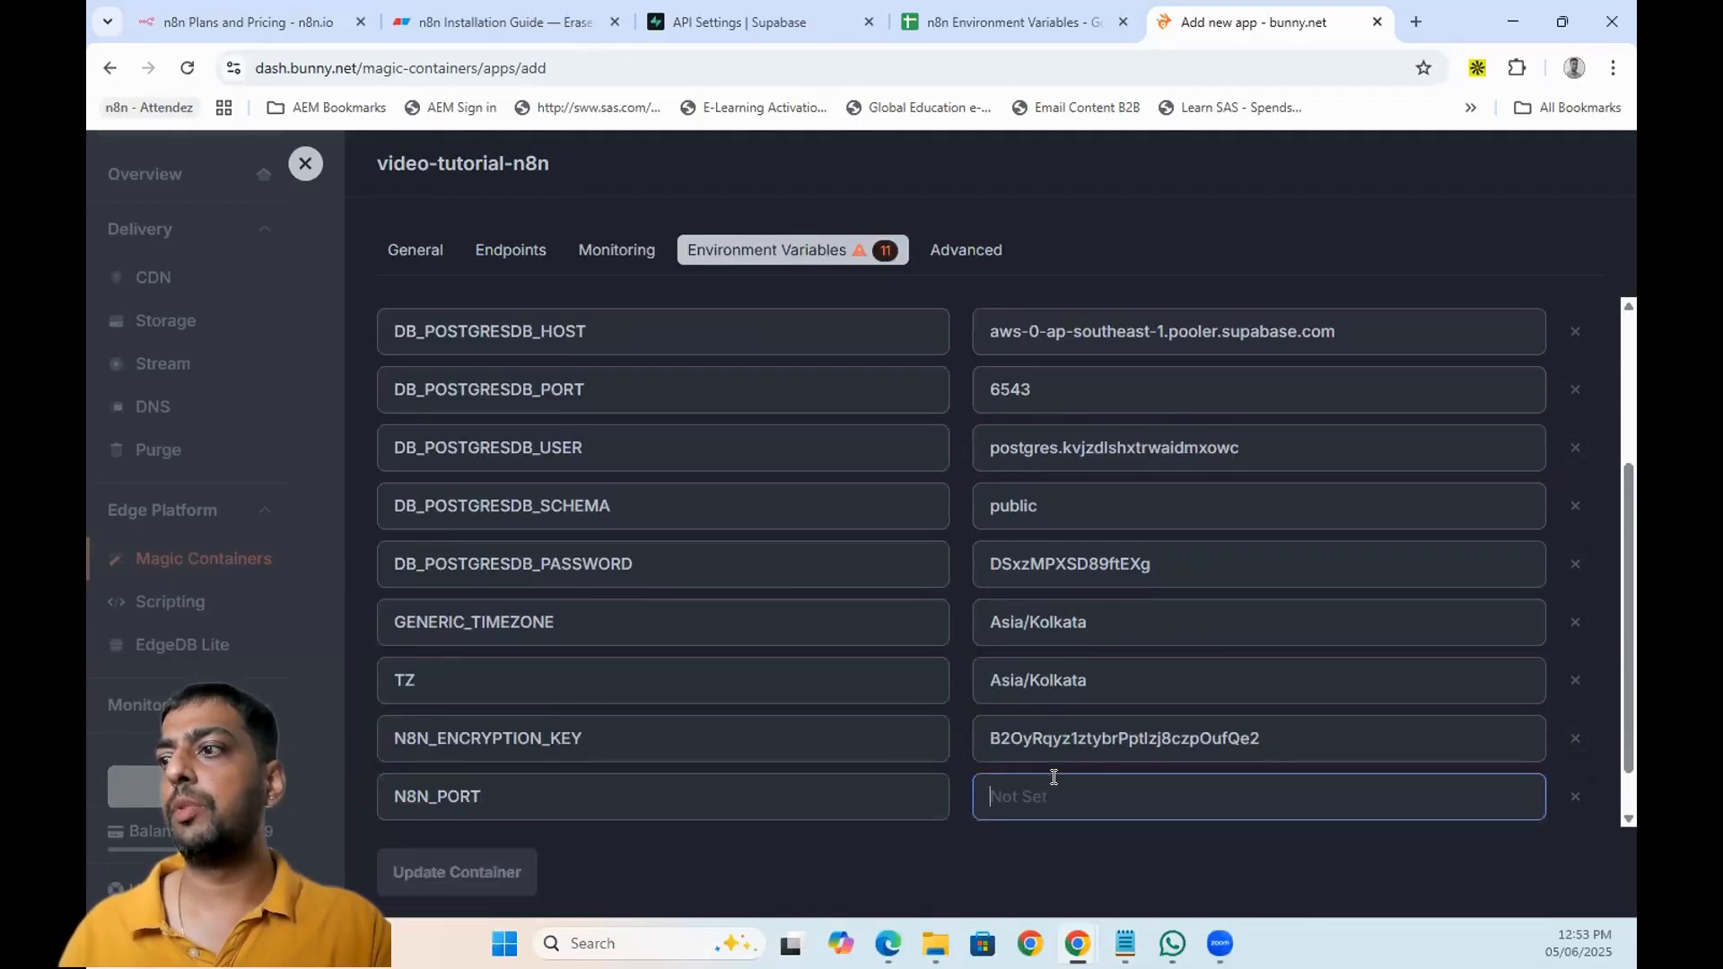
- Set N8N_PORT to 5680, adapted from the sheet's 5679
click(955, 9)
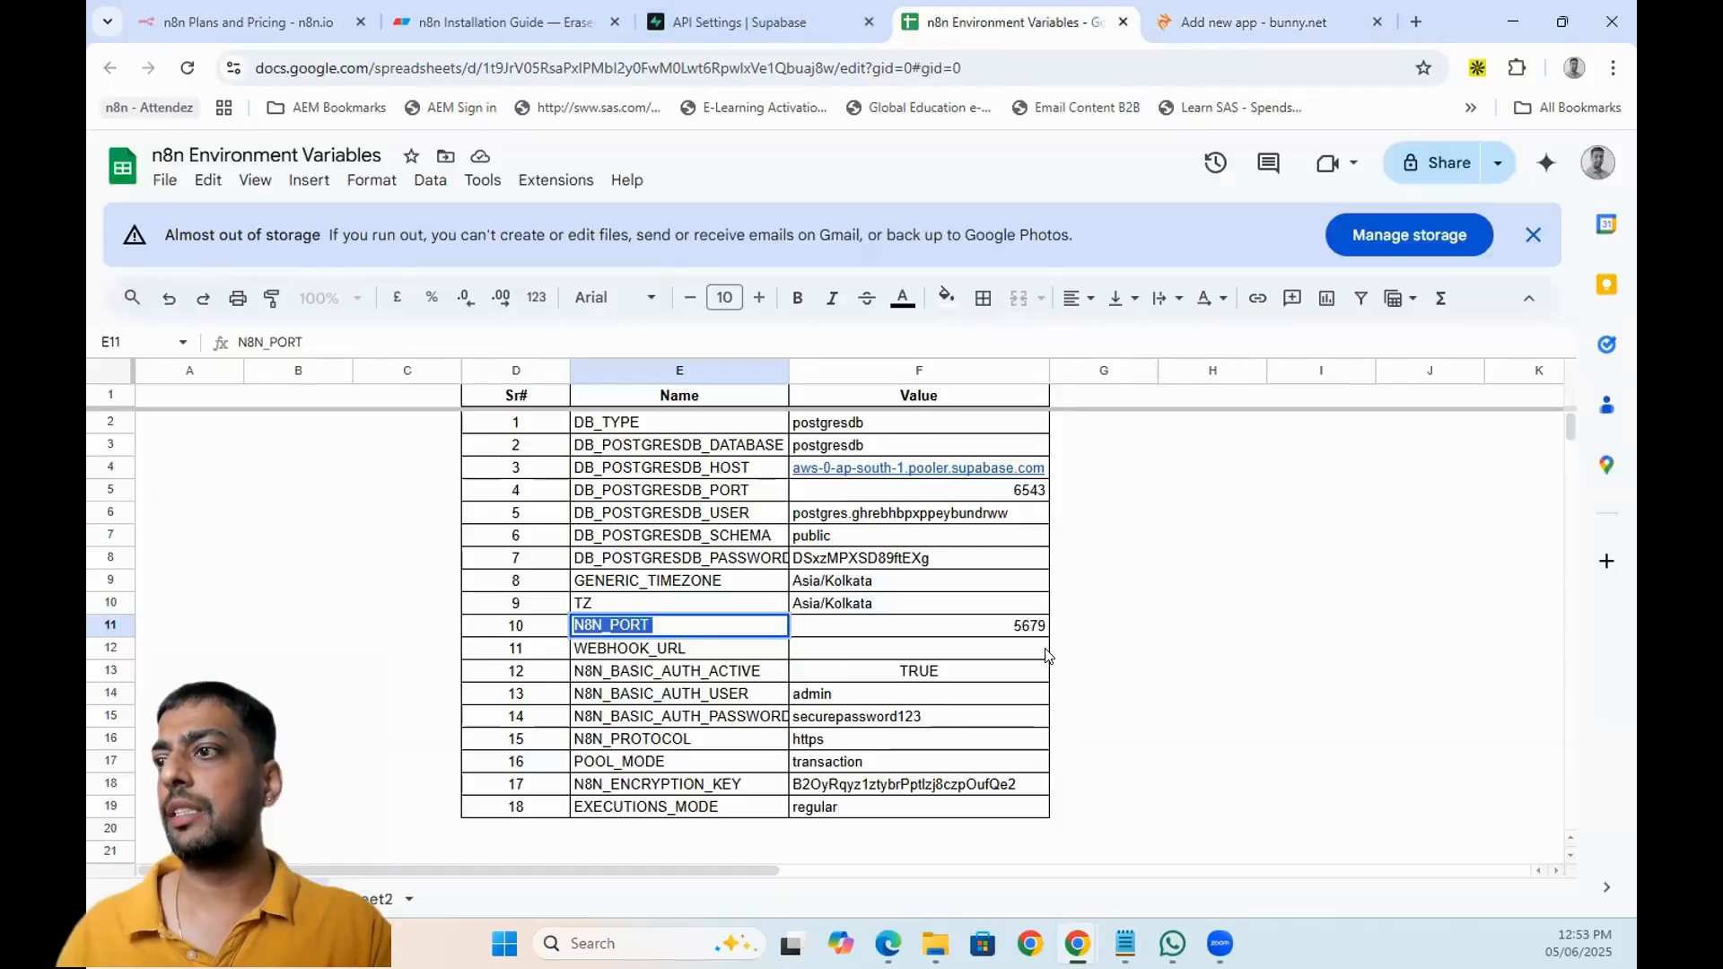
click(1009, 626)
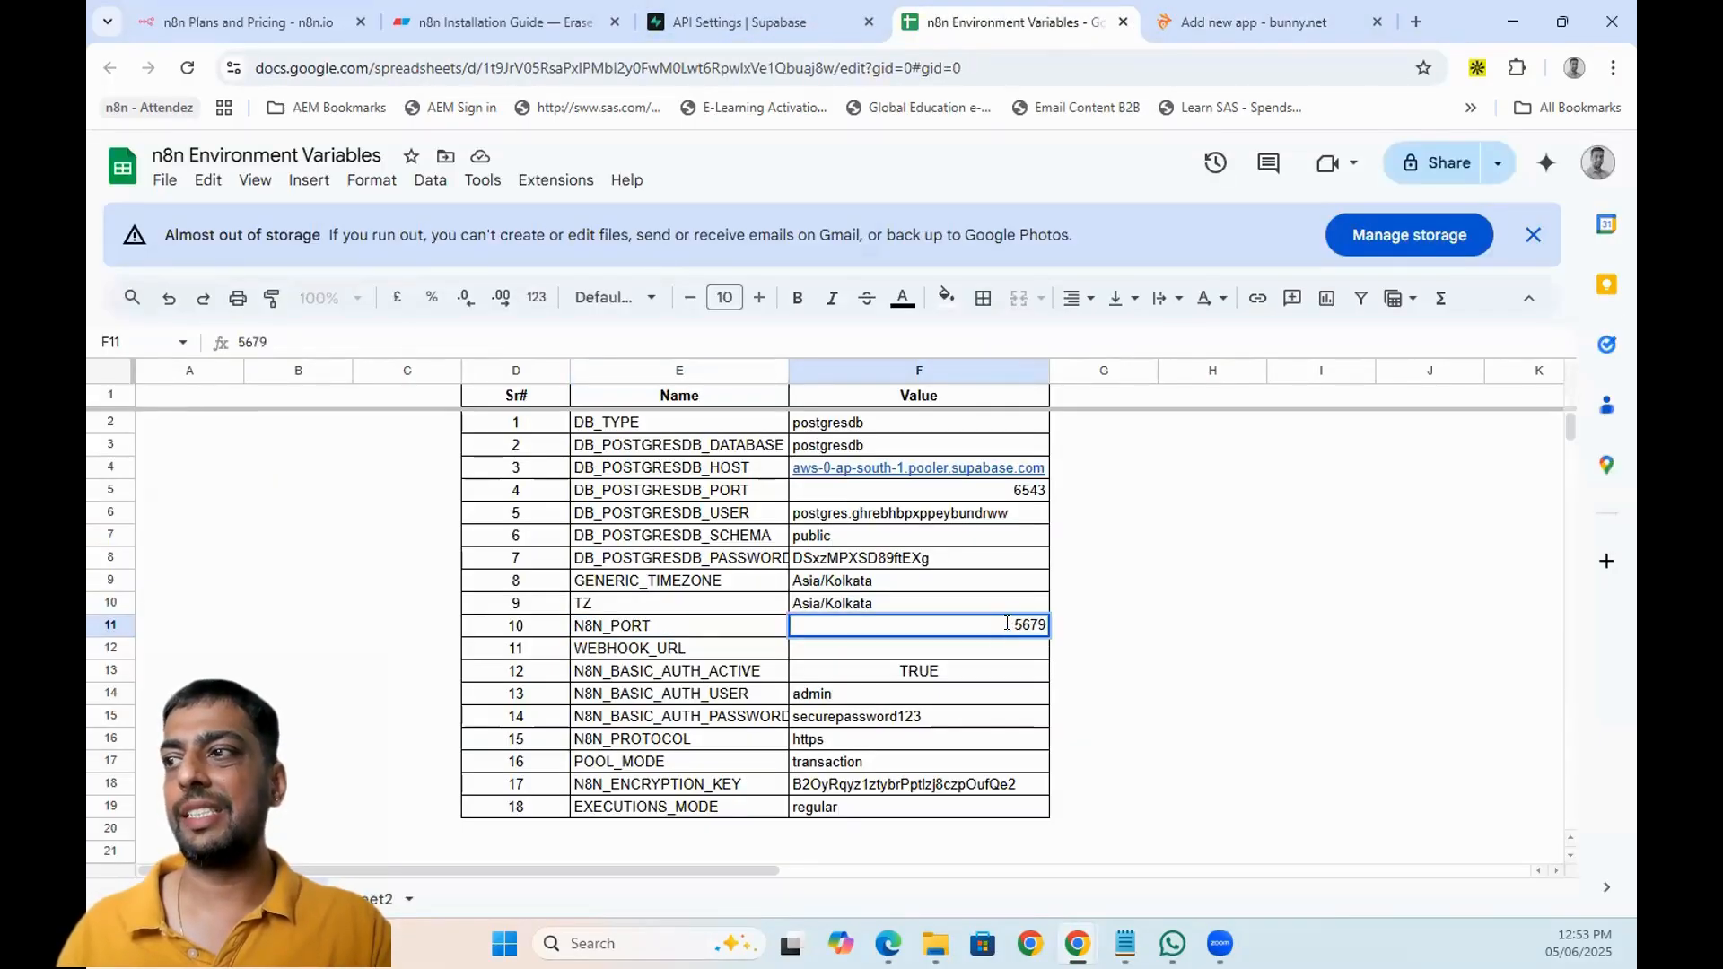
drag(1016, 622, 1043, 622)
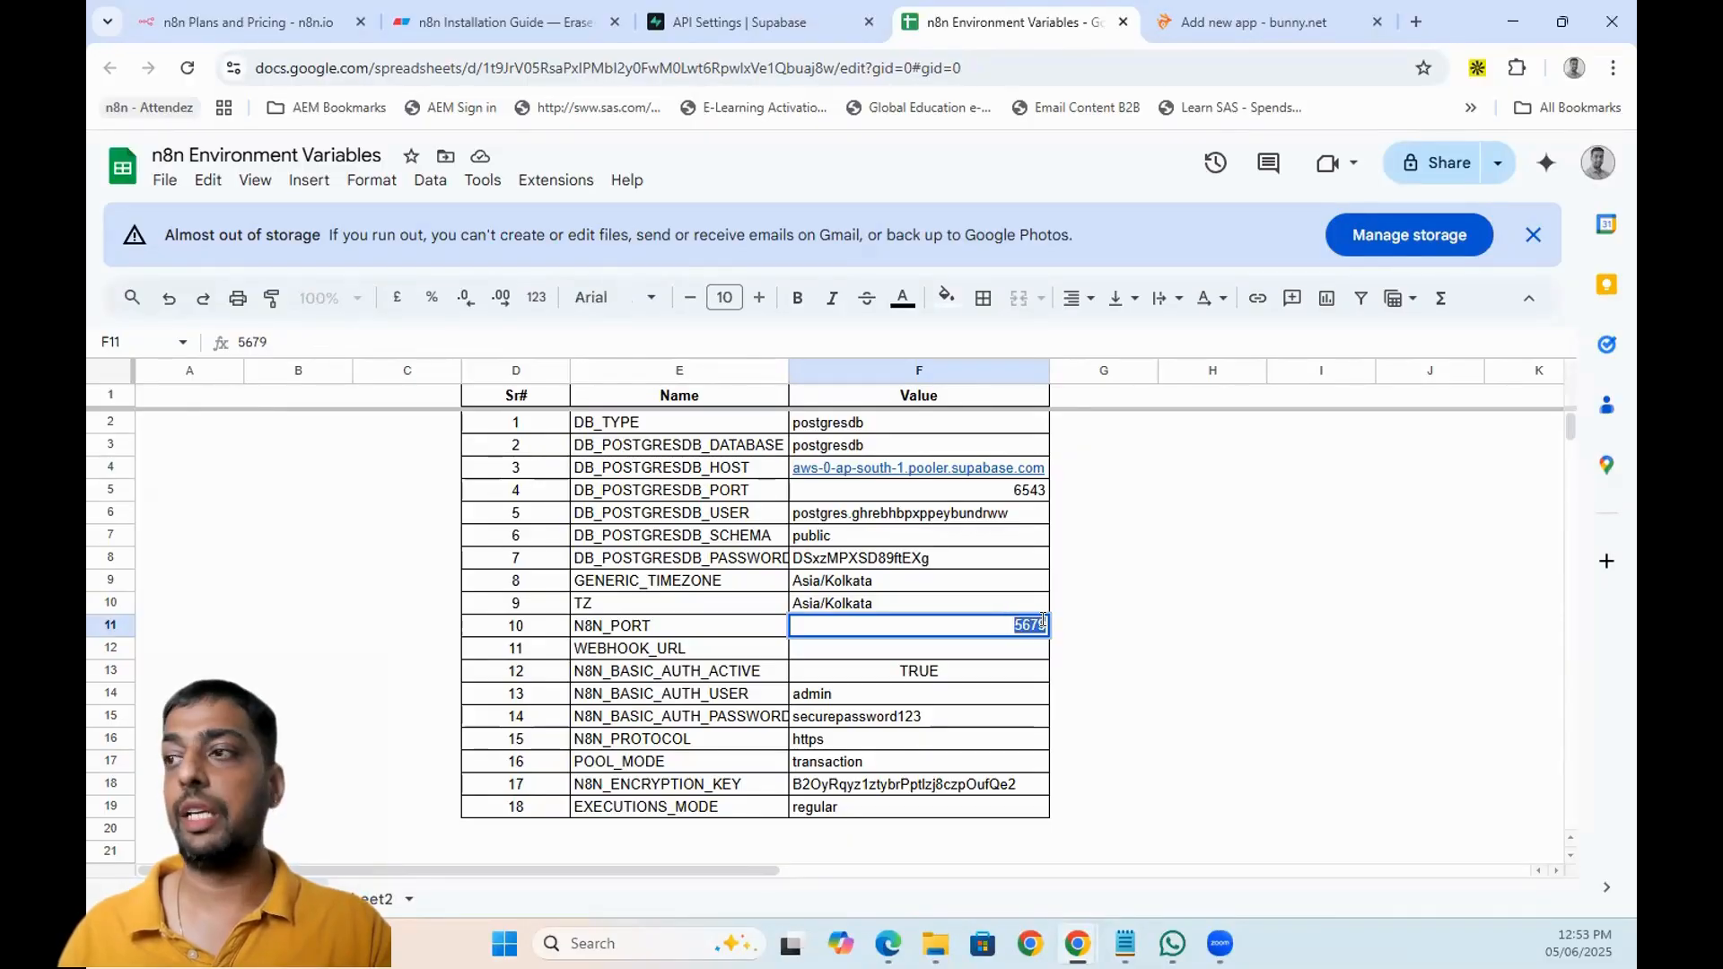
click(1212, 19)
click(1031, 799)
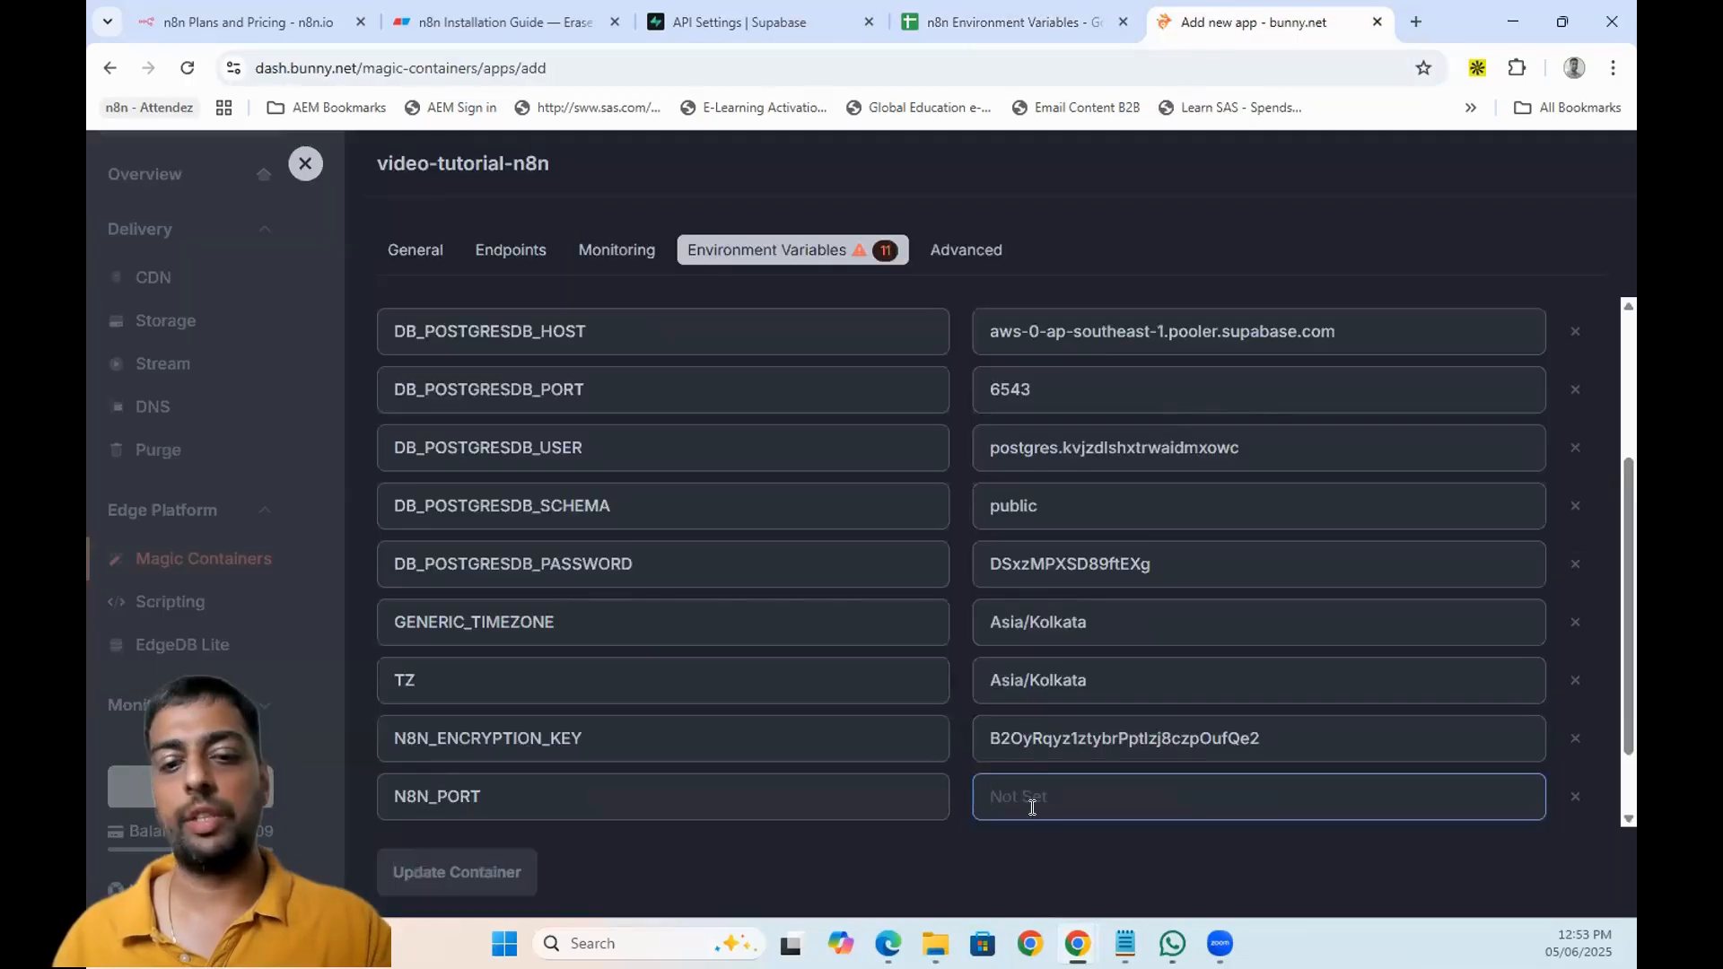
text(5679)
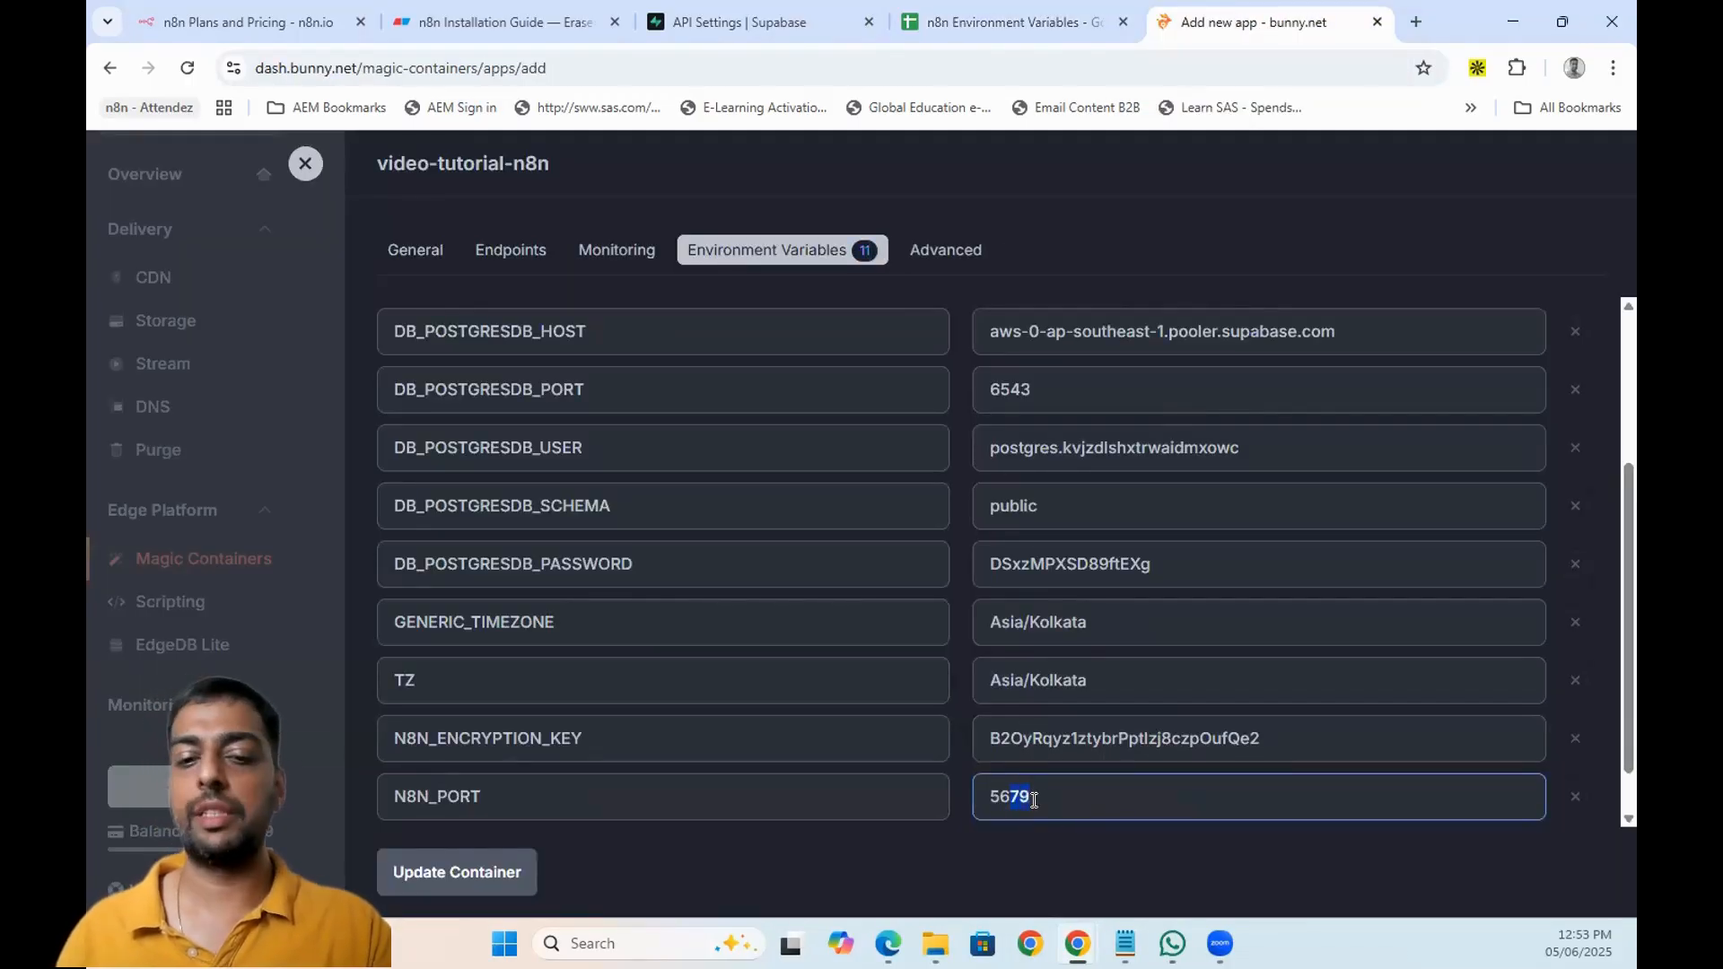
key(BackSpace)
key(BackSpace)
text(80)
drag(1033, 800, 984, 794)
key(ctrl+c)
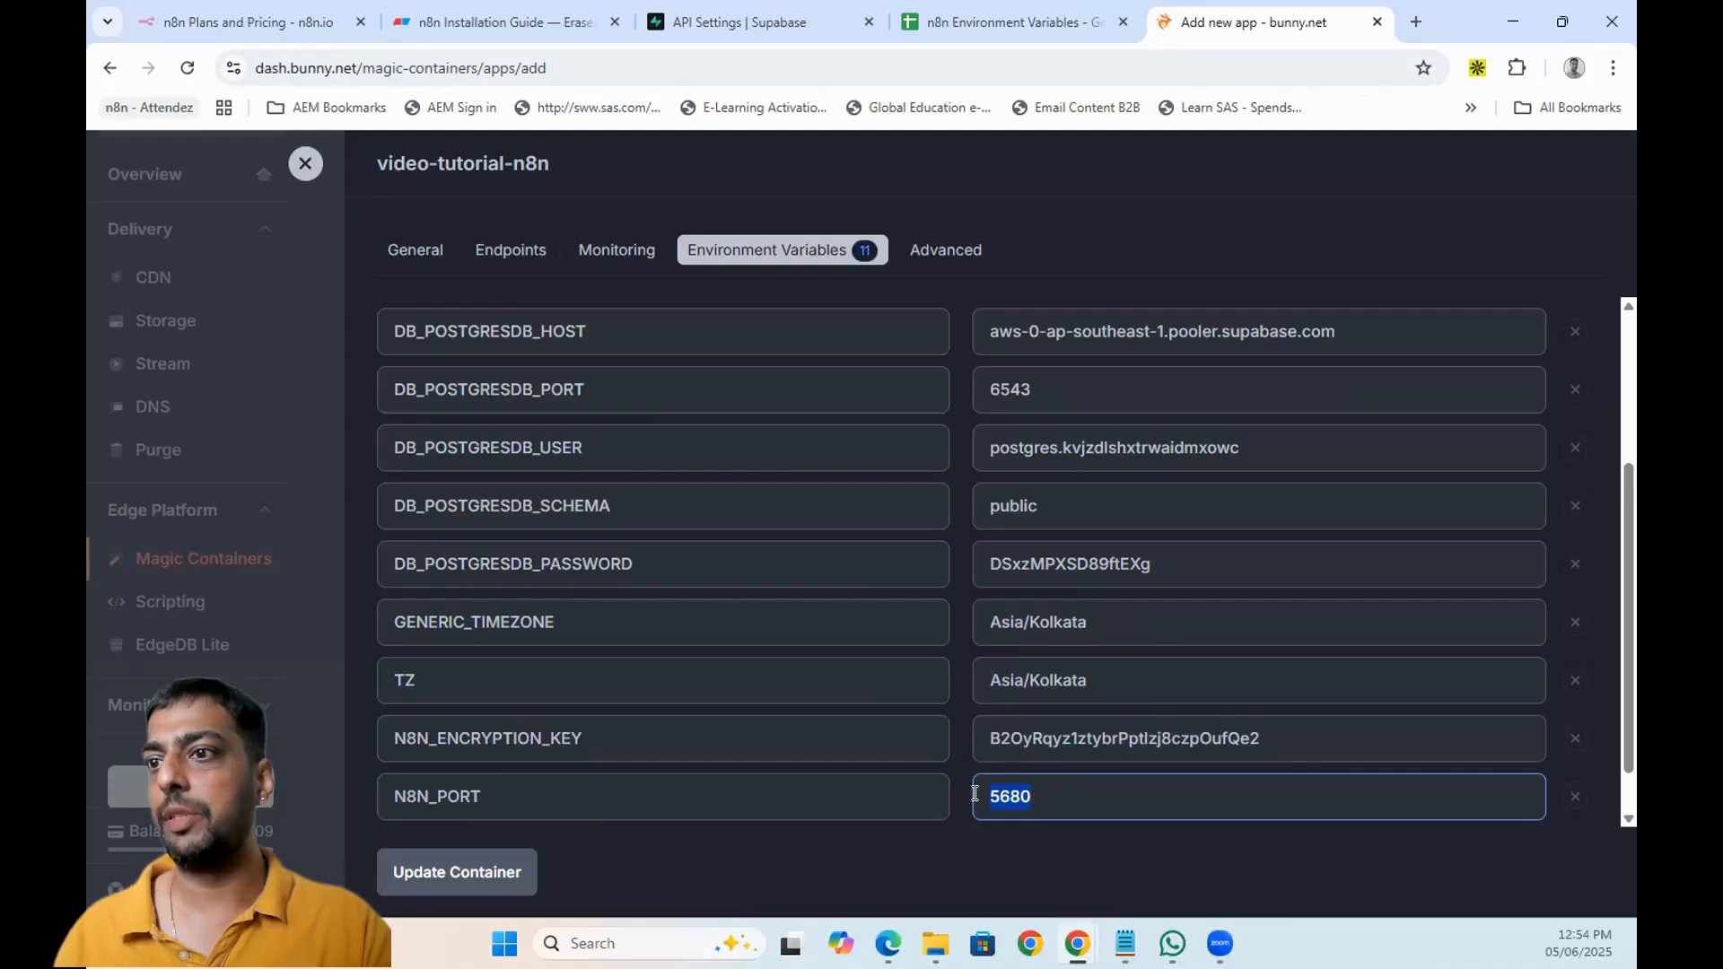
- Update sheet cell F11 from 5679 to 5680
click(1023, 6)
double_click(1012, 632)
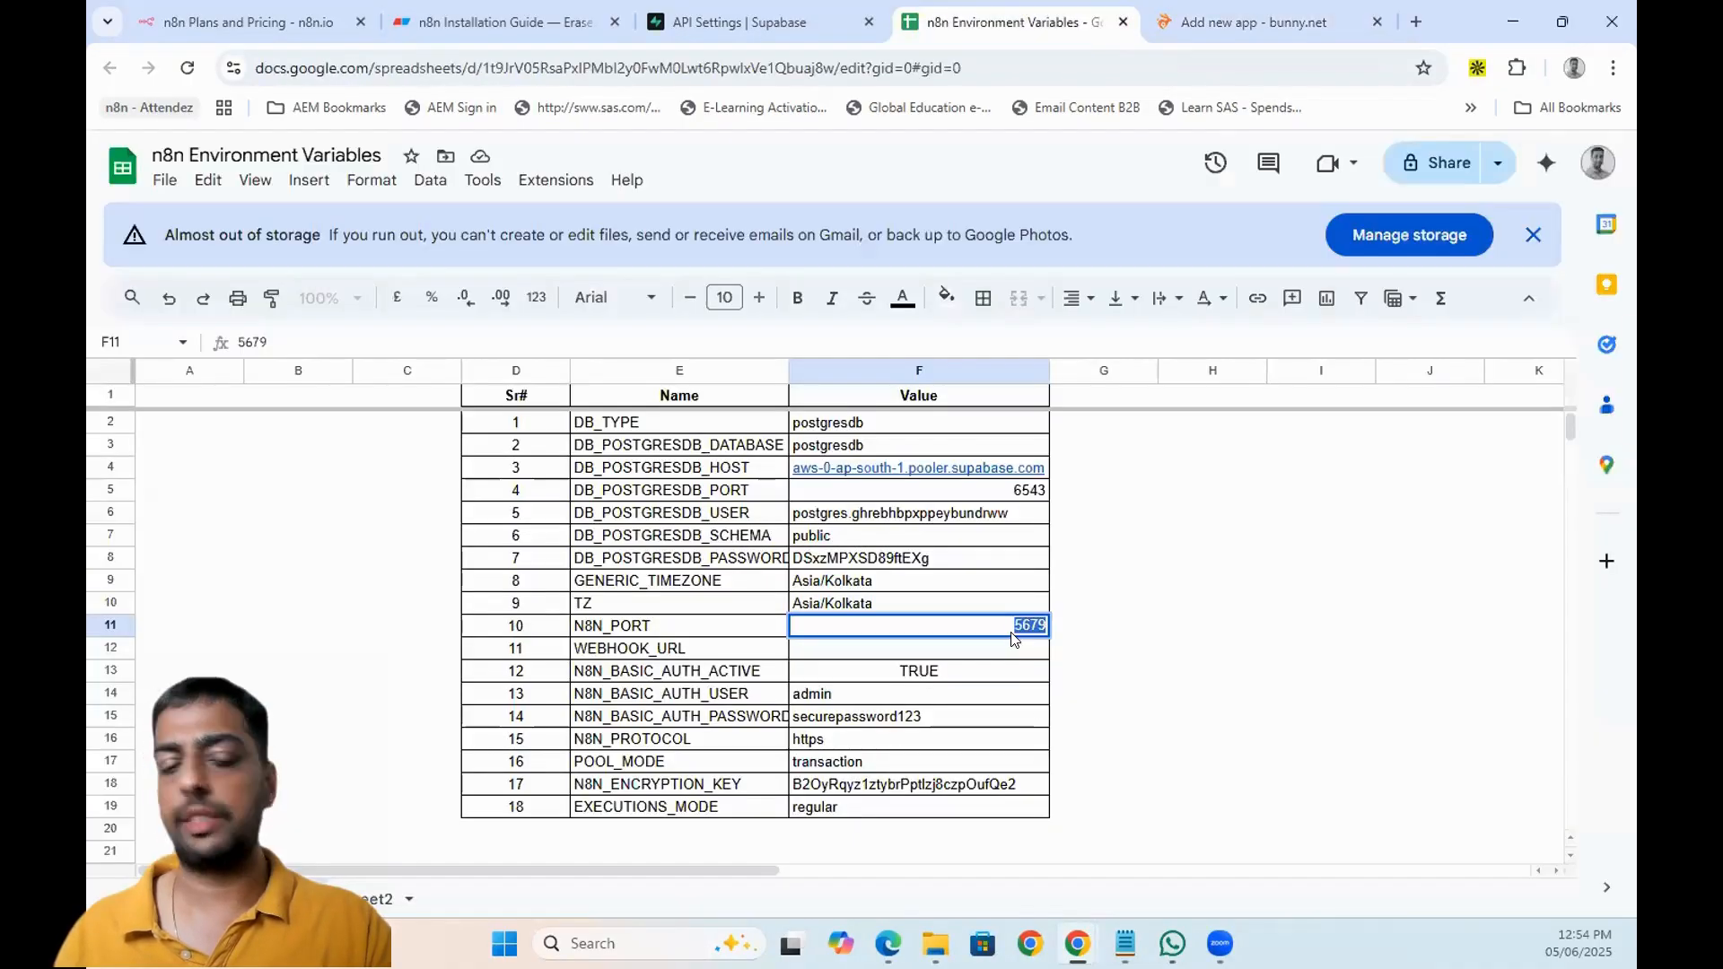
key(ctrl+v)
key(Return)
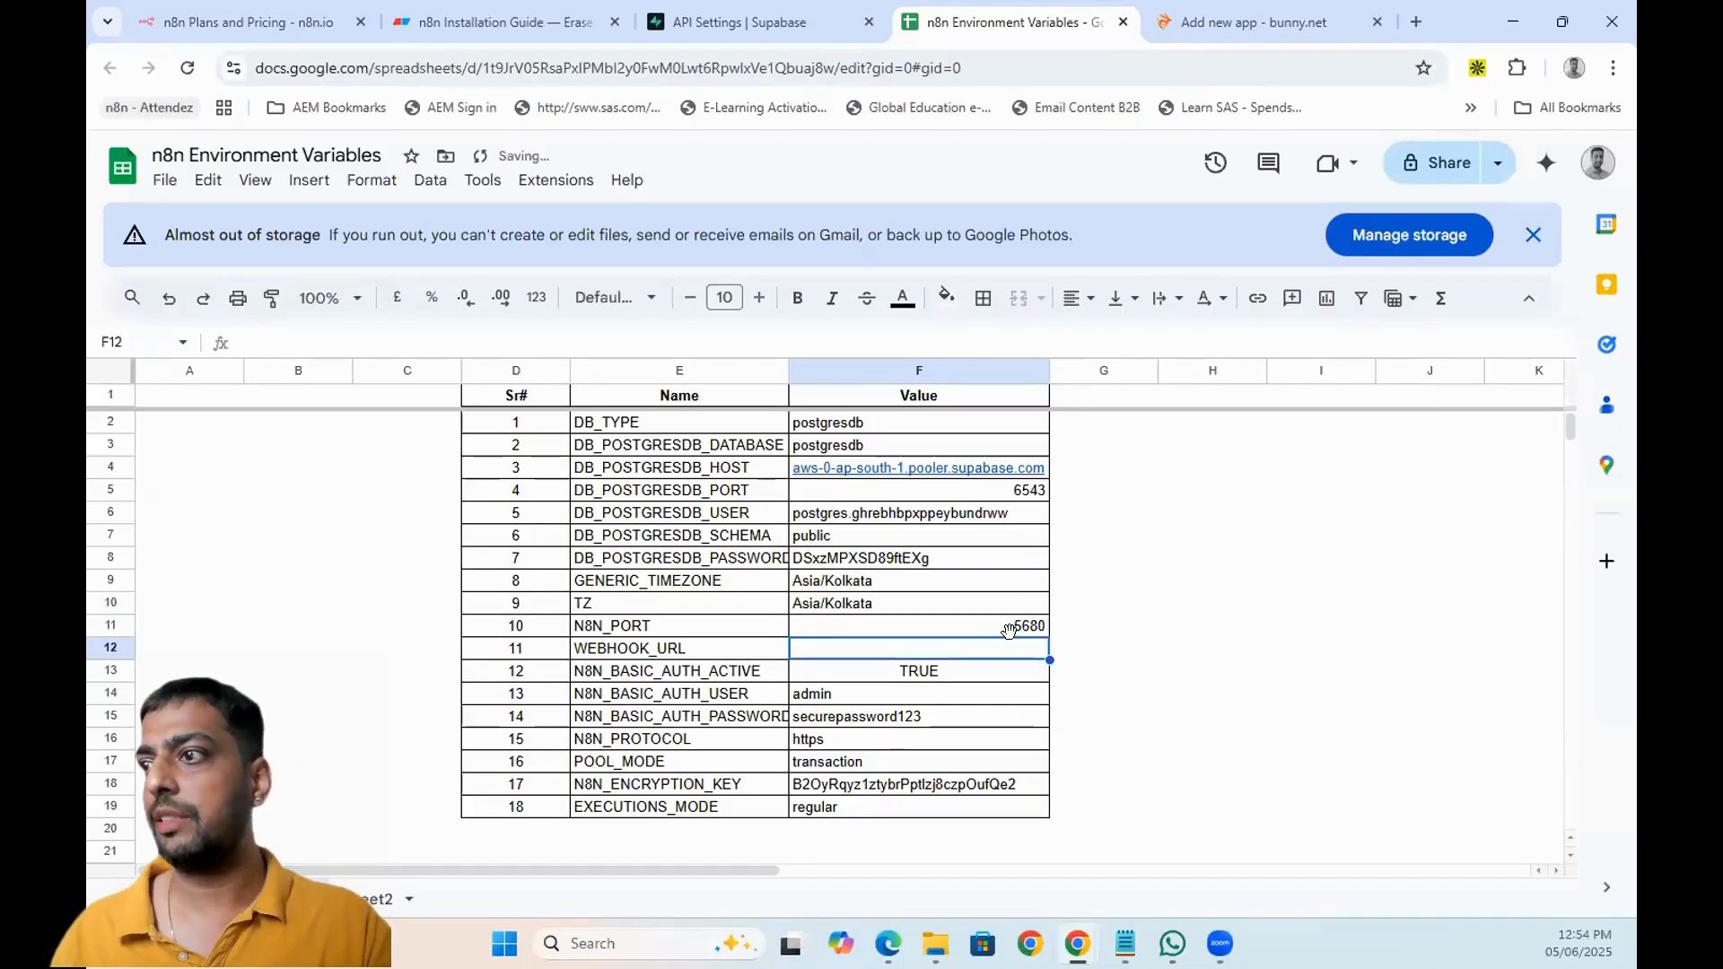
click(1256, 21)
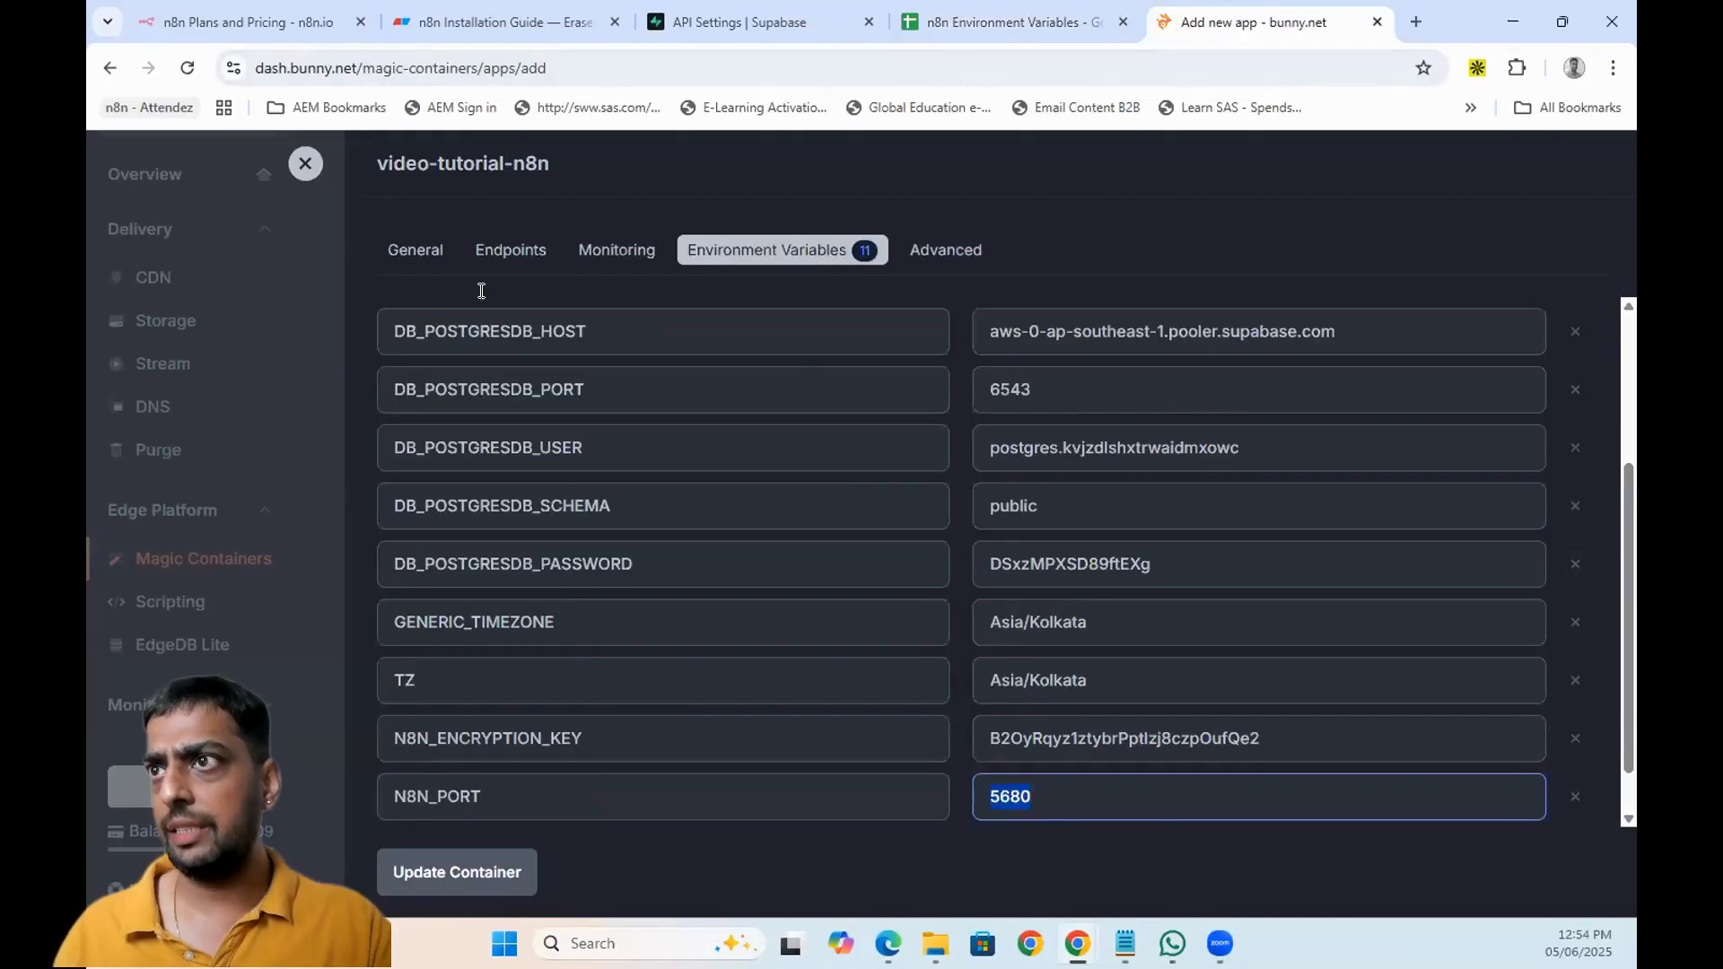
- Show the container's empty Endpoints section and check the blank WEBHOOK_URL cell
click(477, 252)
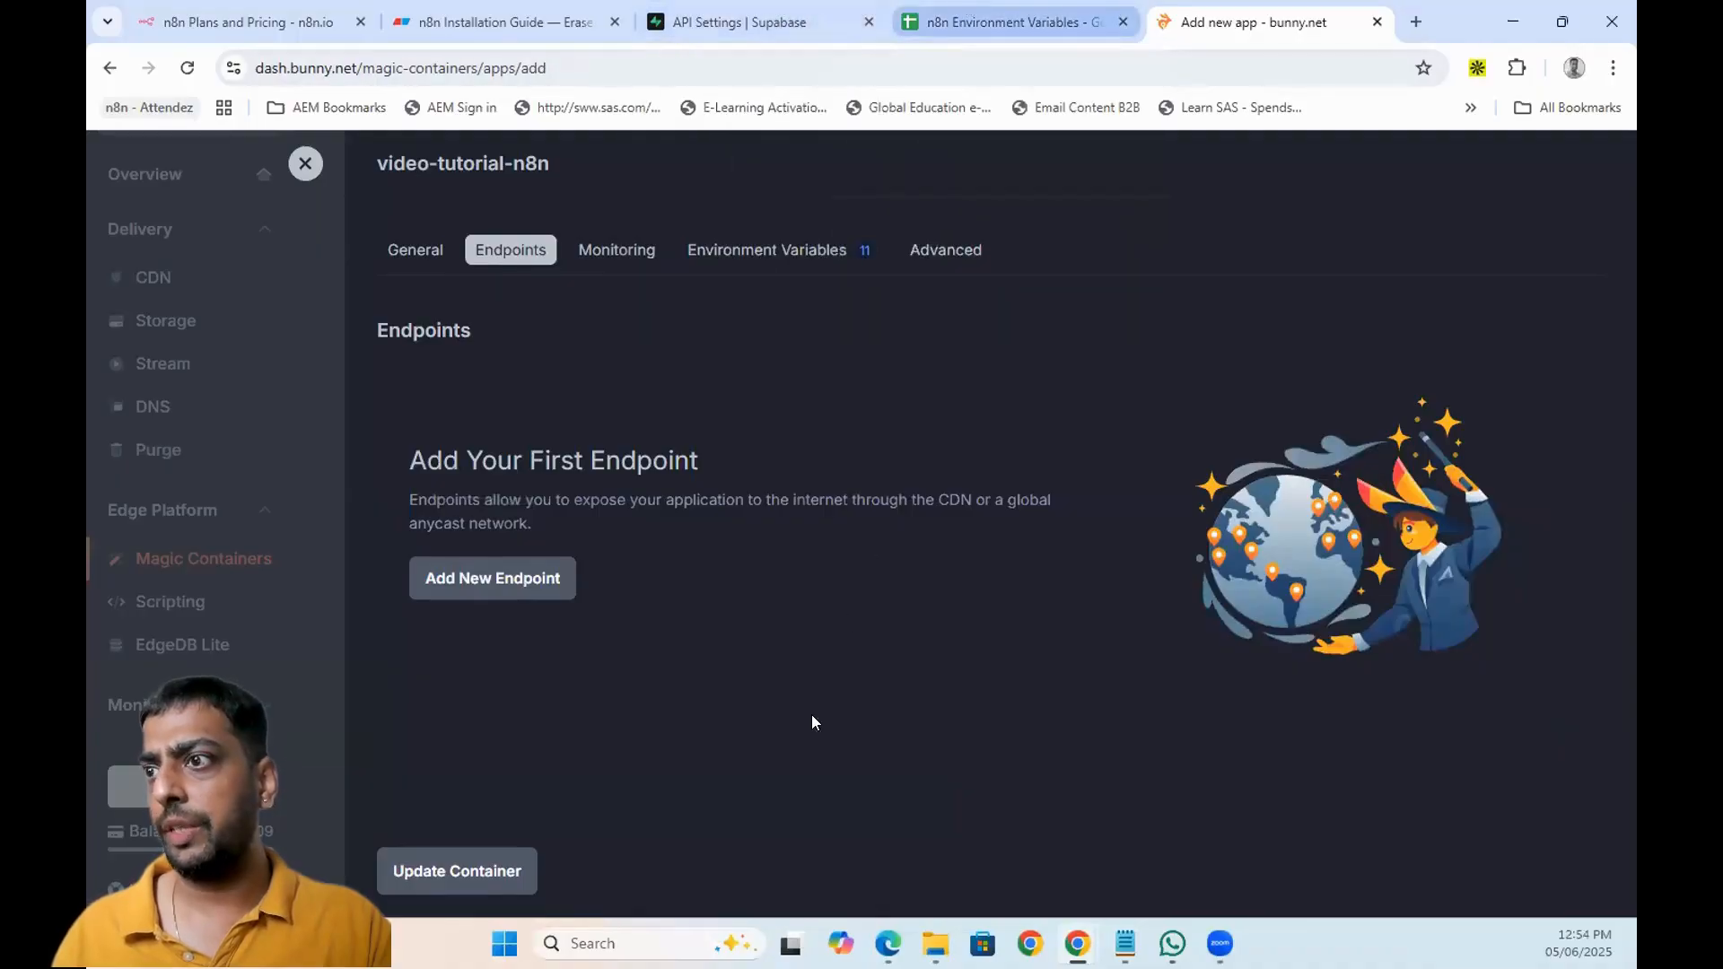
key(ctrl+shift+Tab)
click(636, 657)
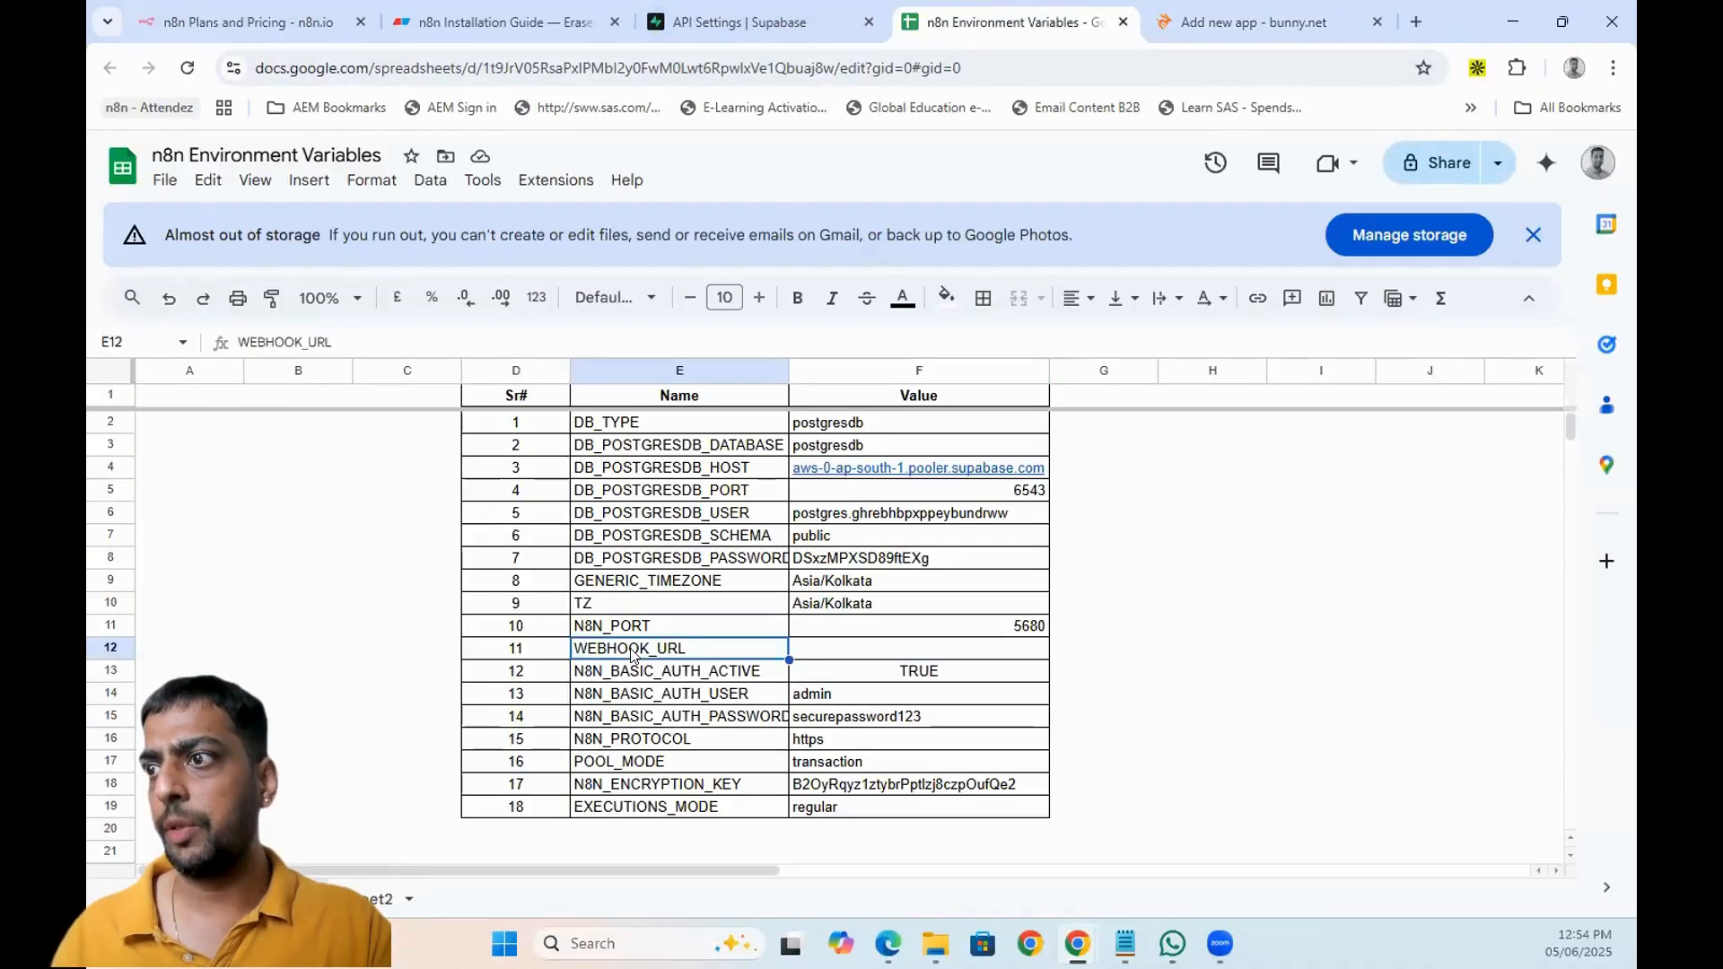
click(876, 661)
click(679, 9)
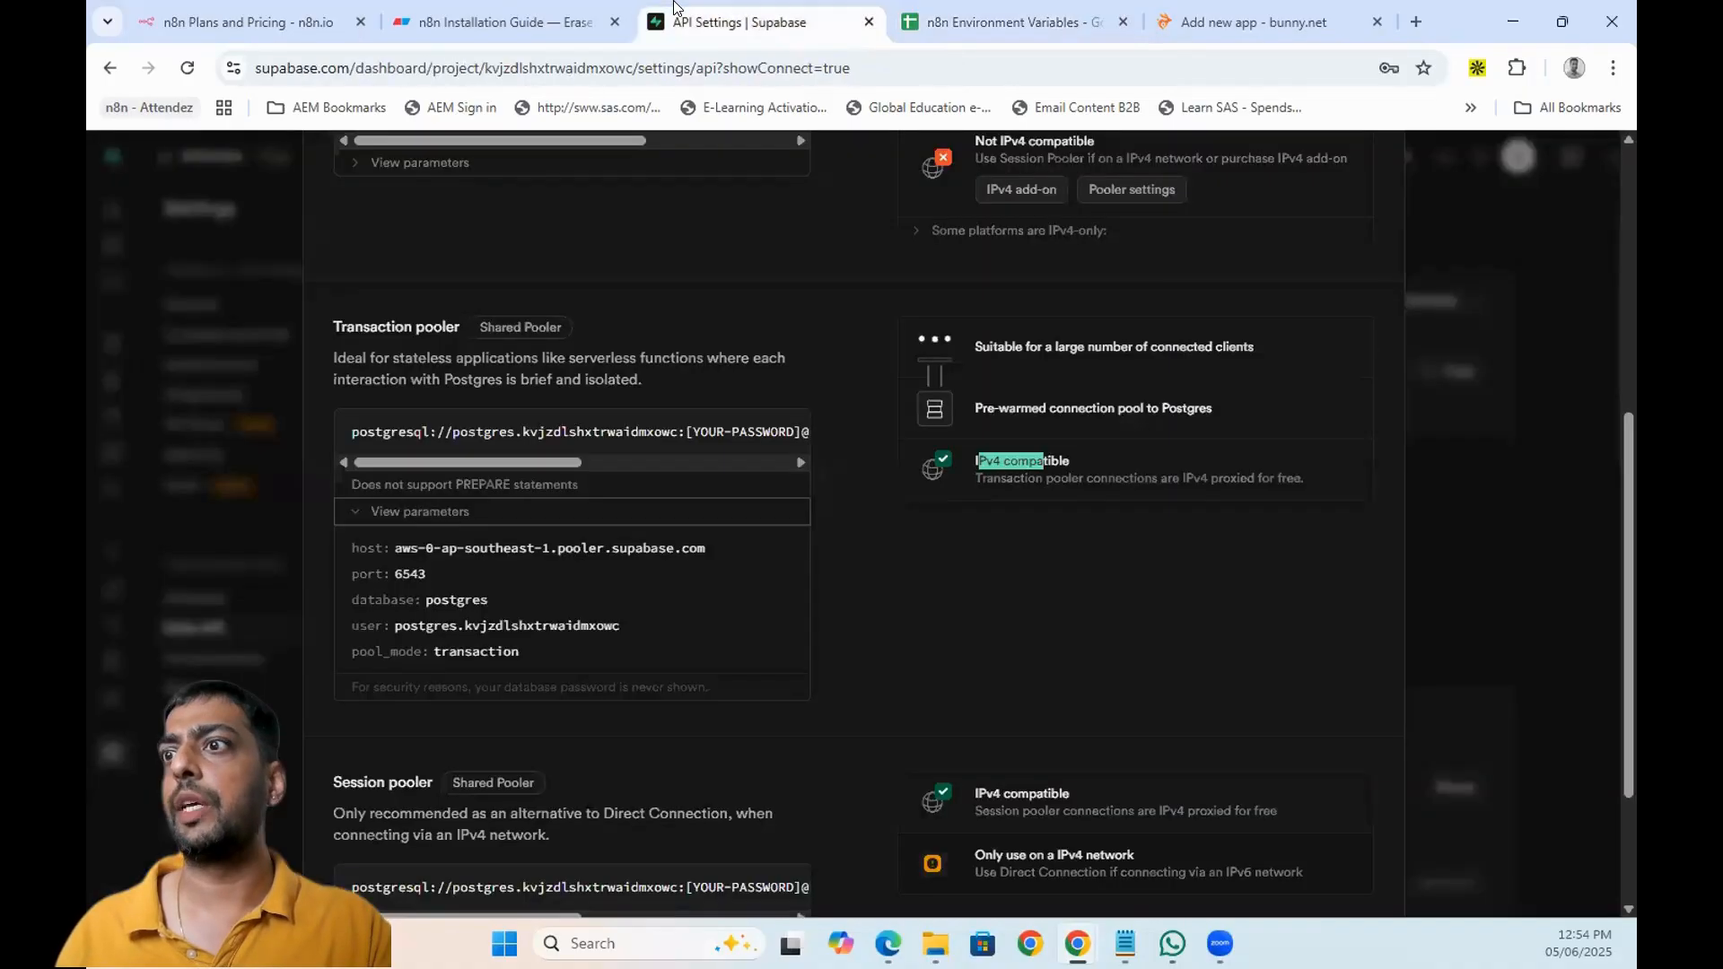
click(1256, 22)
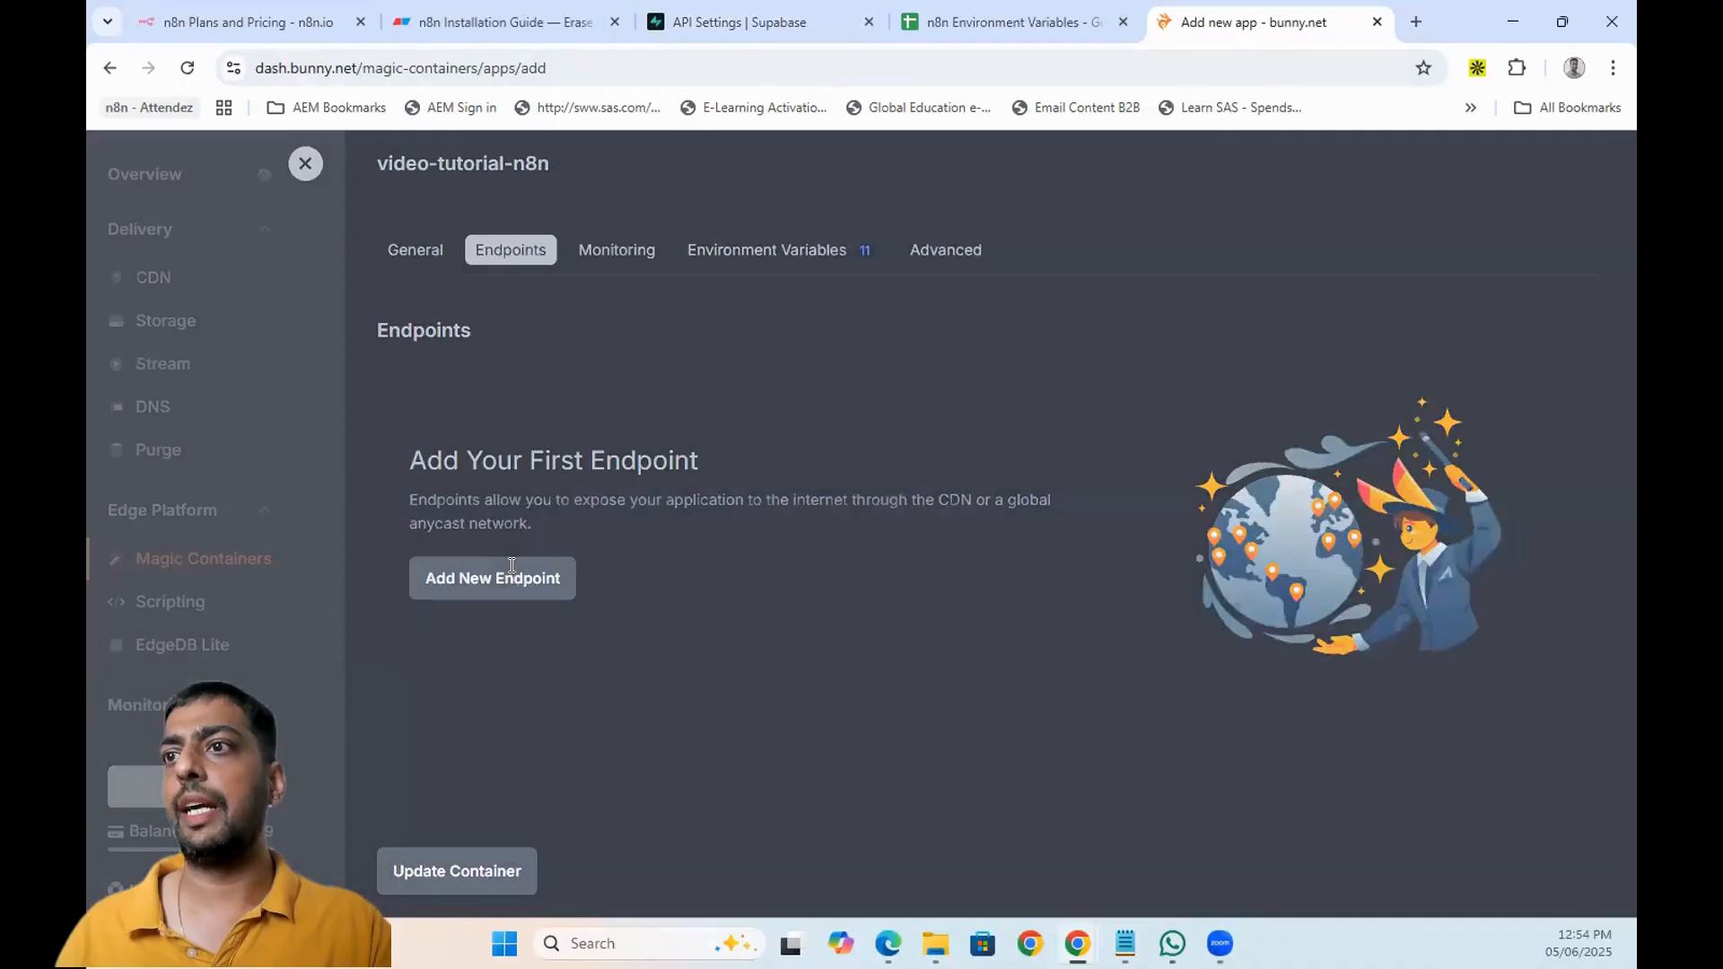
- Start a new endpoint named video-tutorials-n8n
click(511, 577)
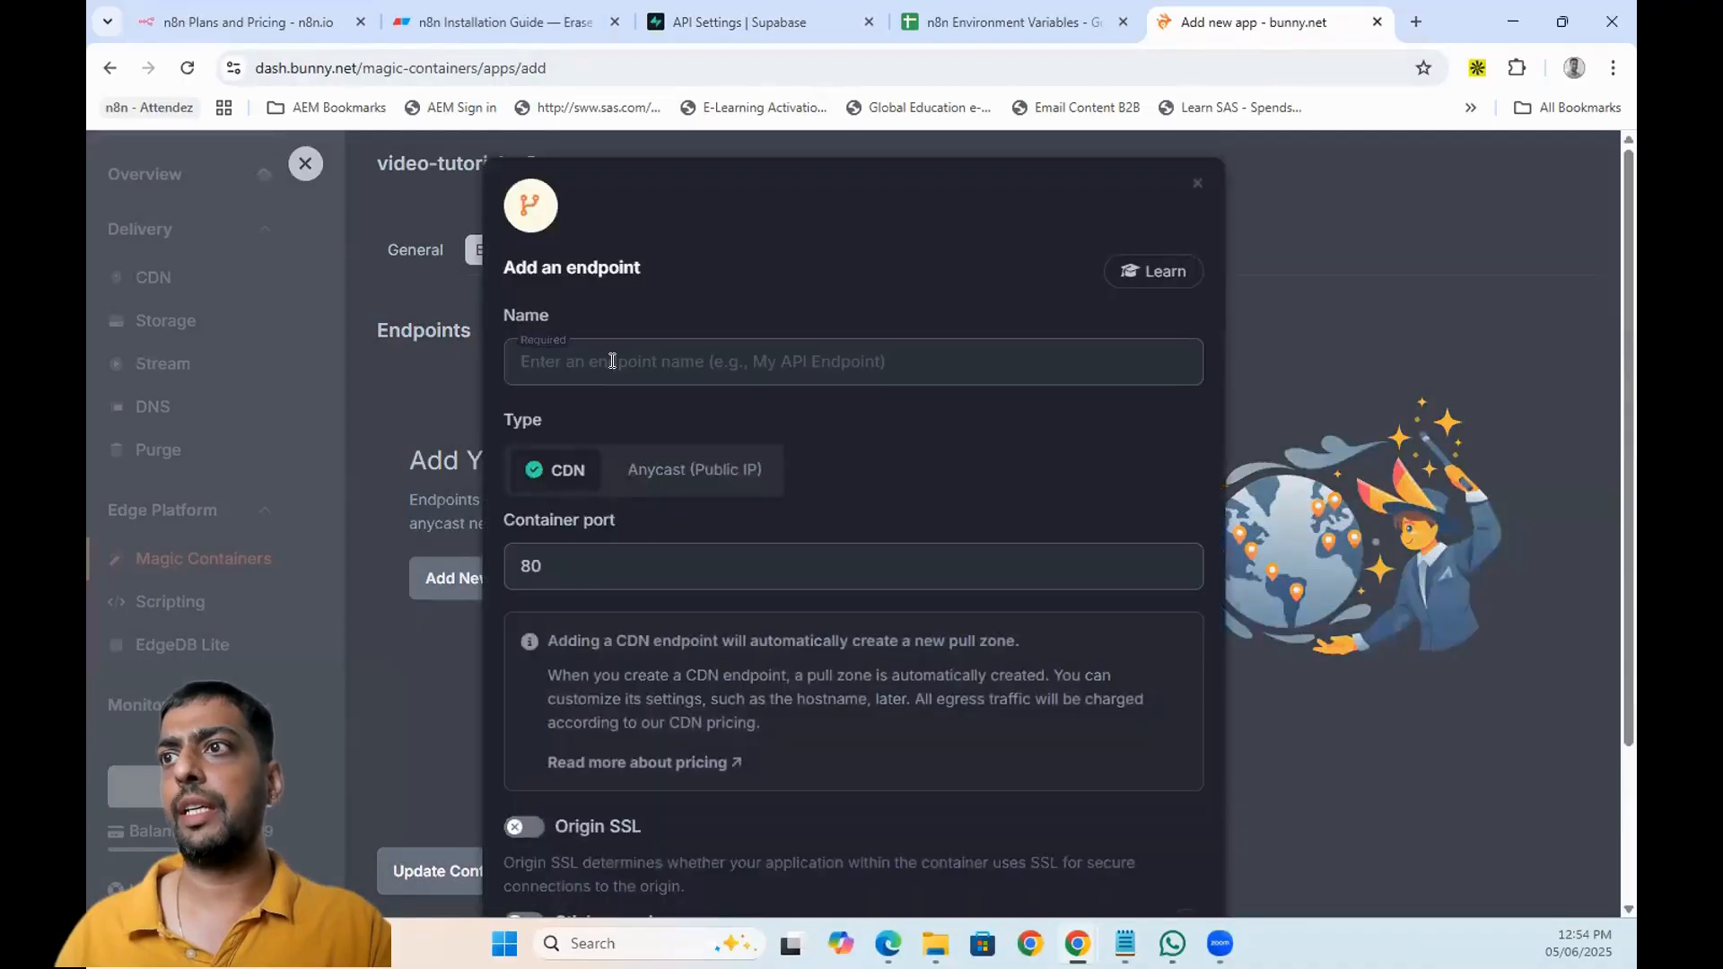
click(612, 360)
text(video-)
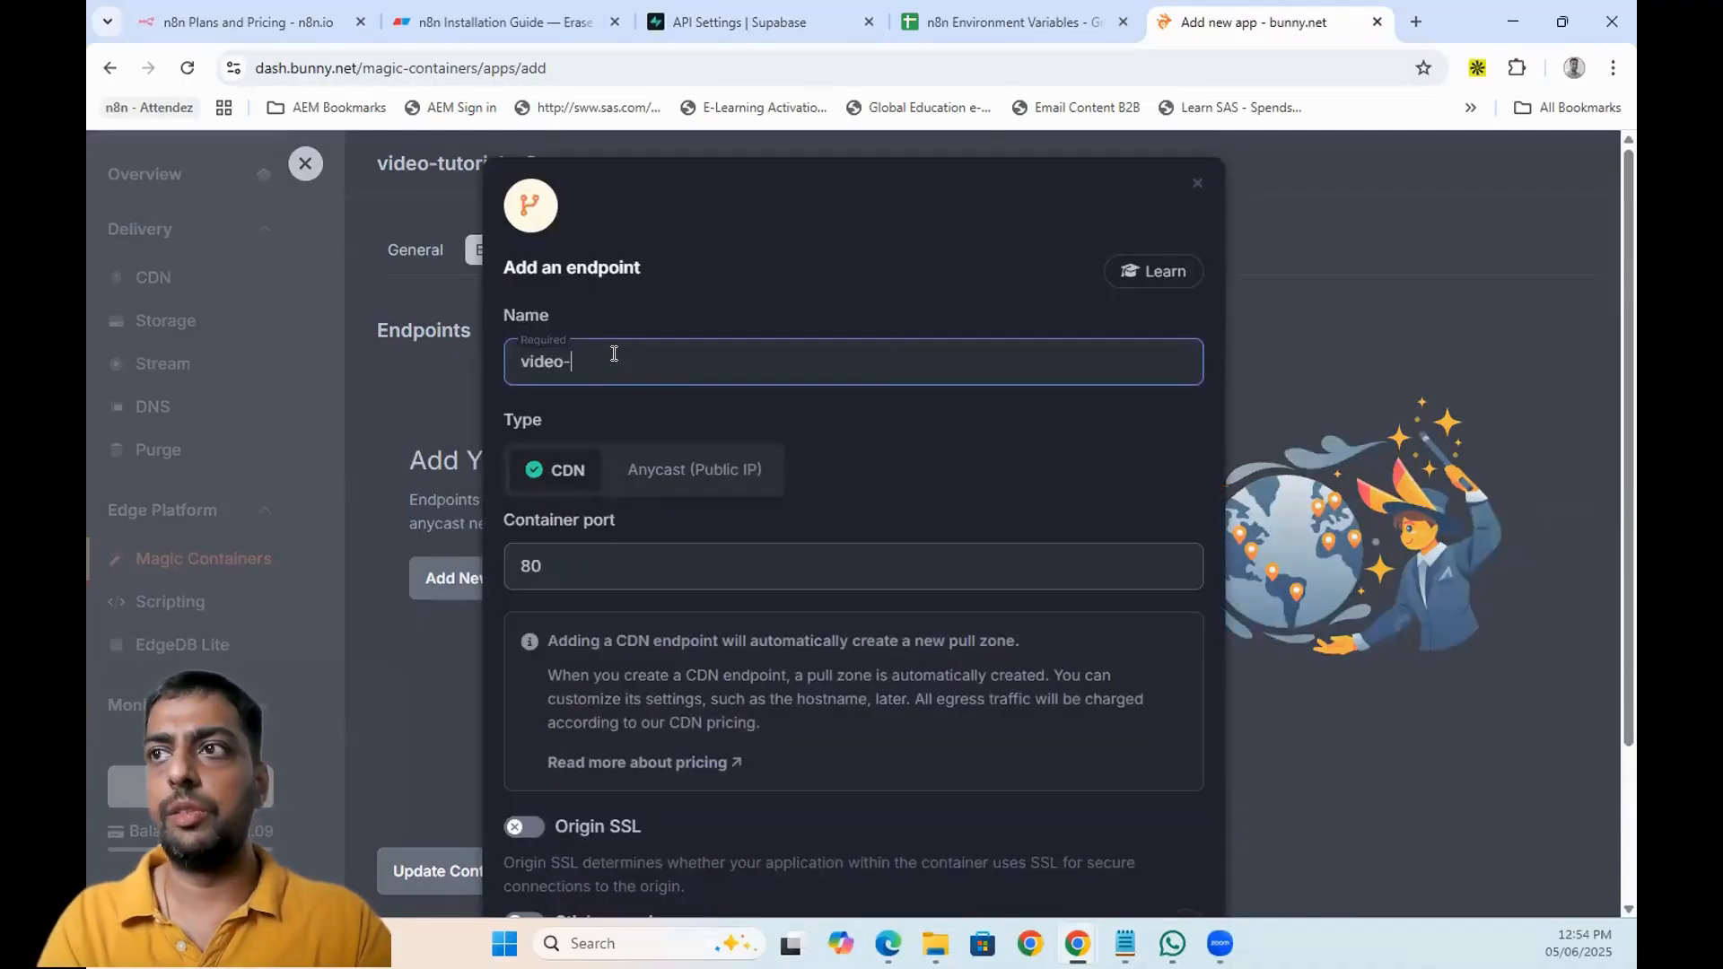
text(tutorials-)
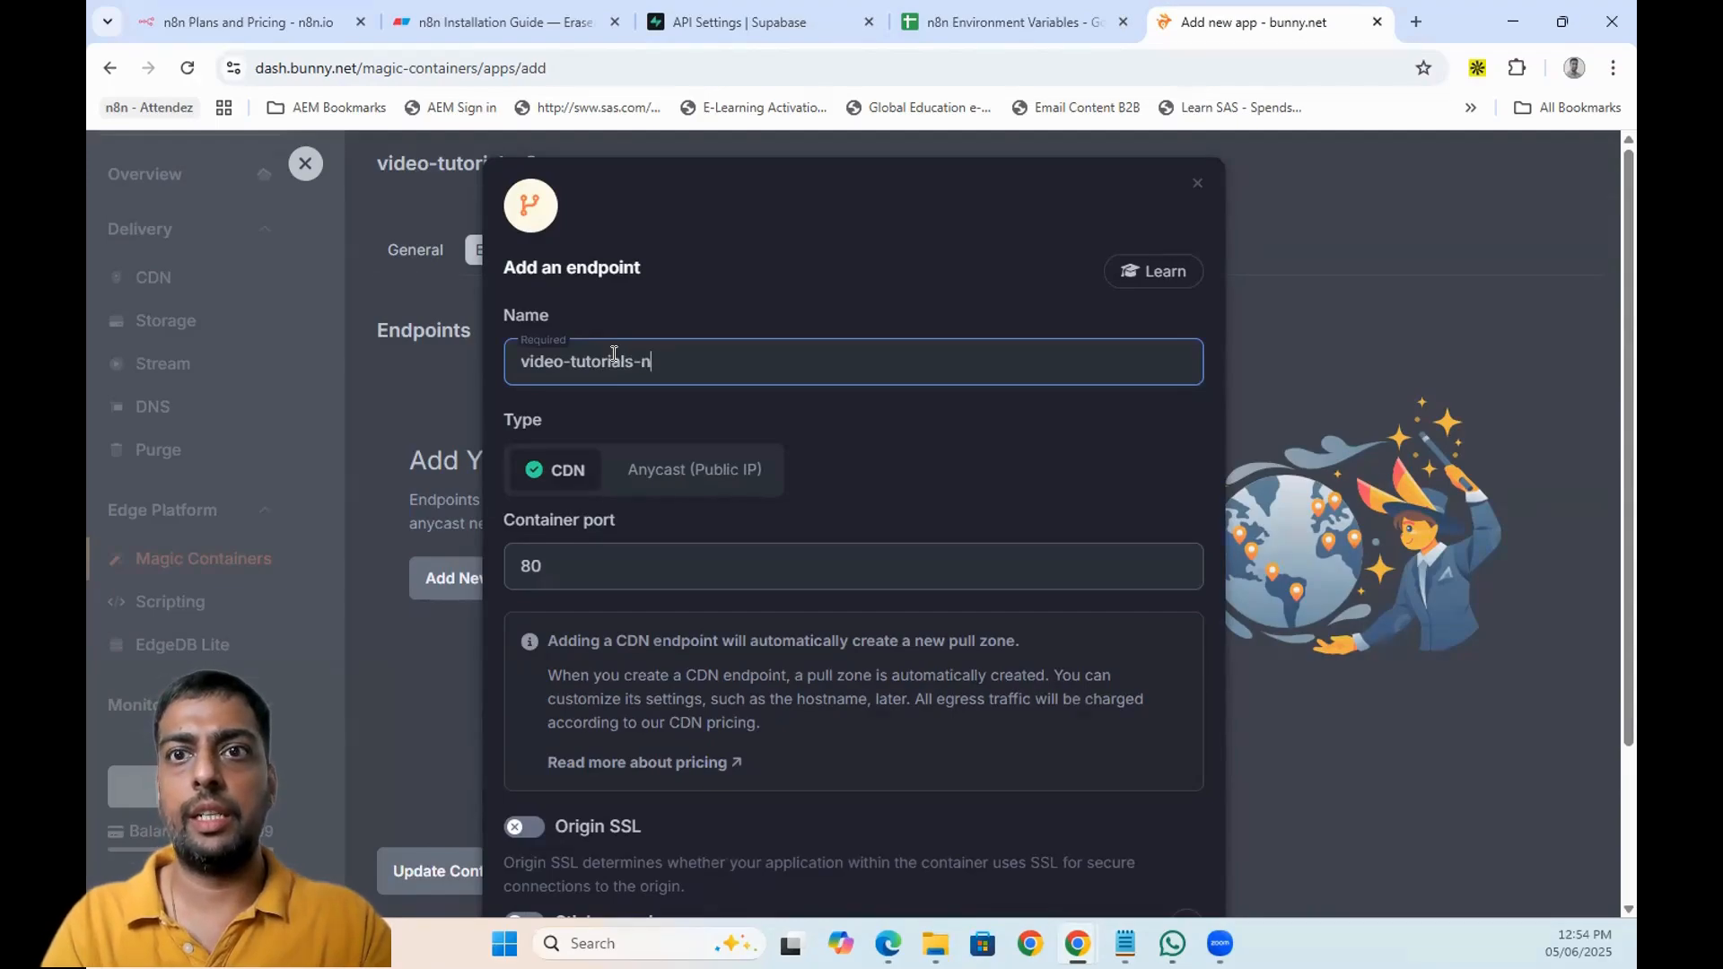
text(n8n)
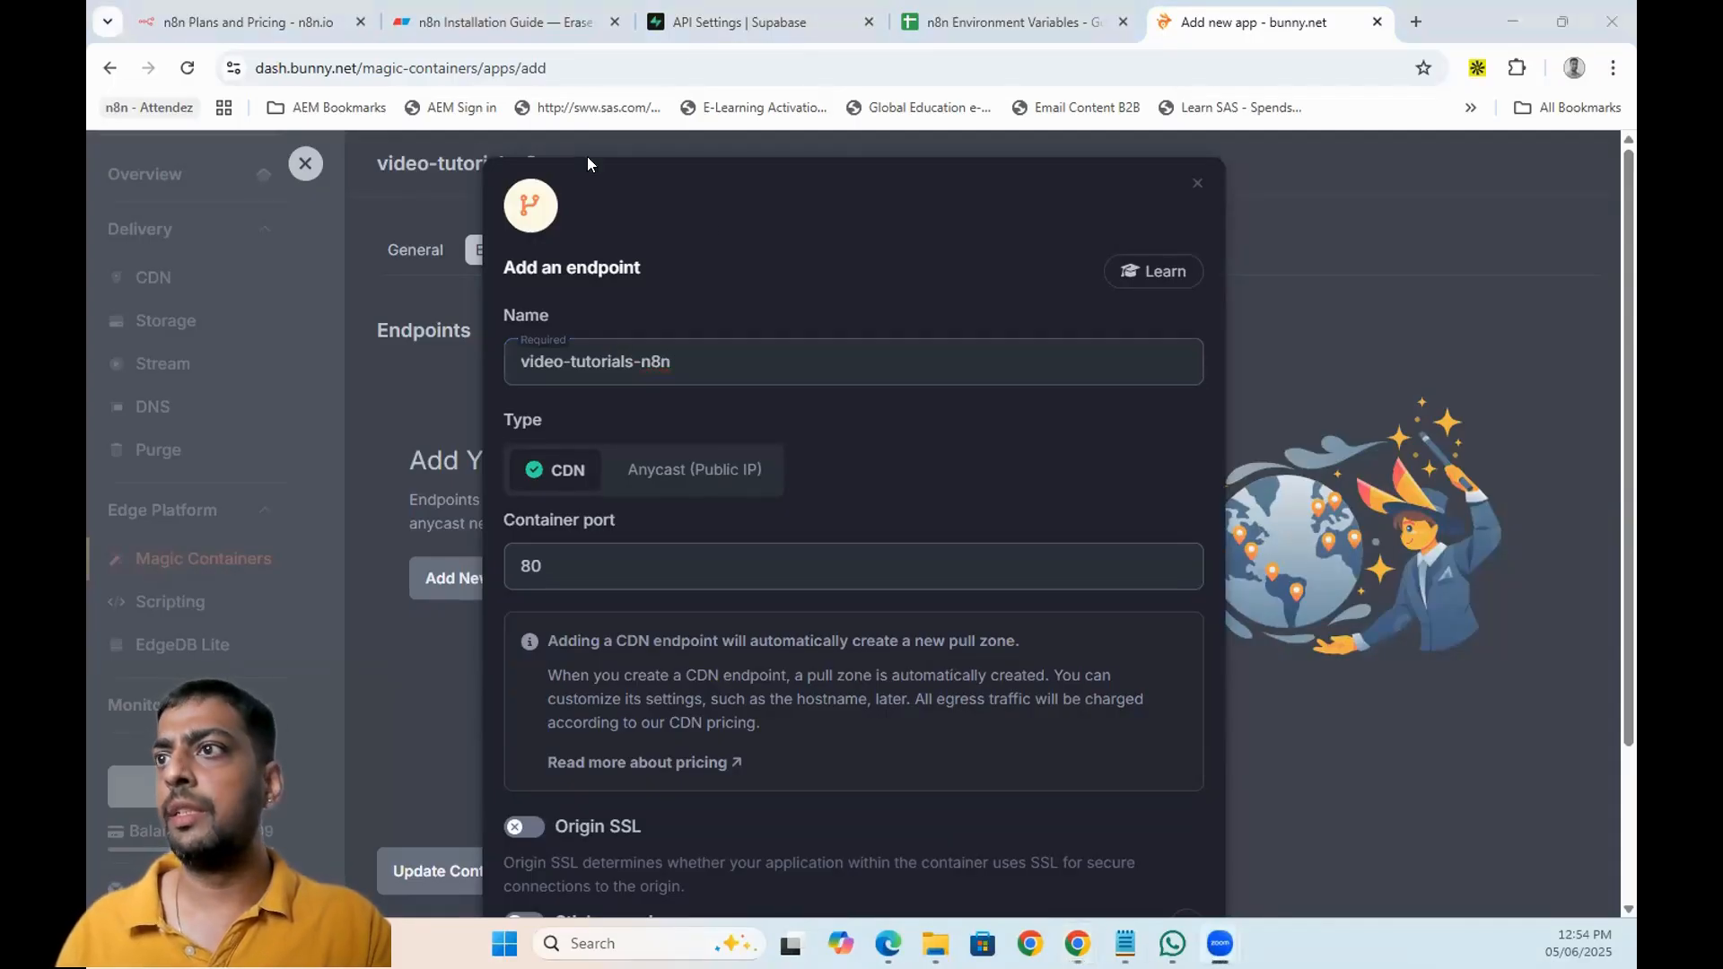
drag(629, 554, 429, 554)
- Set the endpoint's container port to 5680 instead of 80
click(1057, 9)
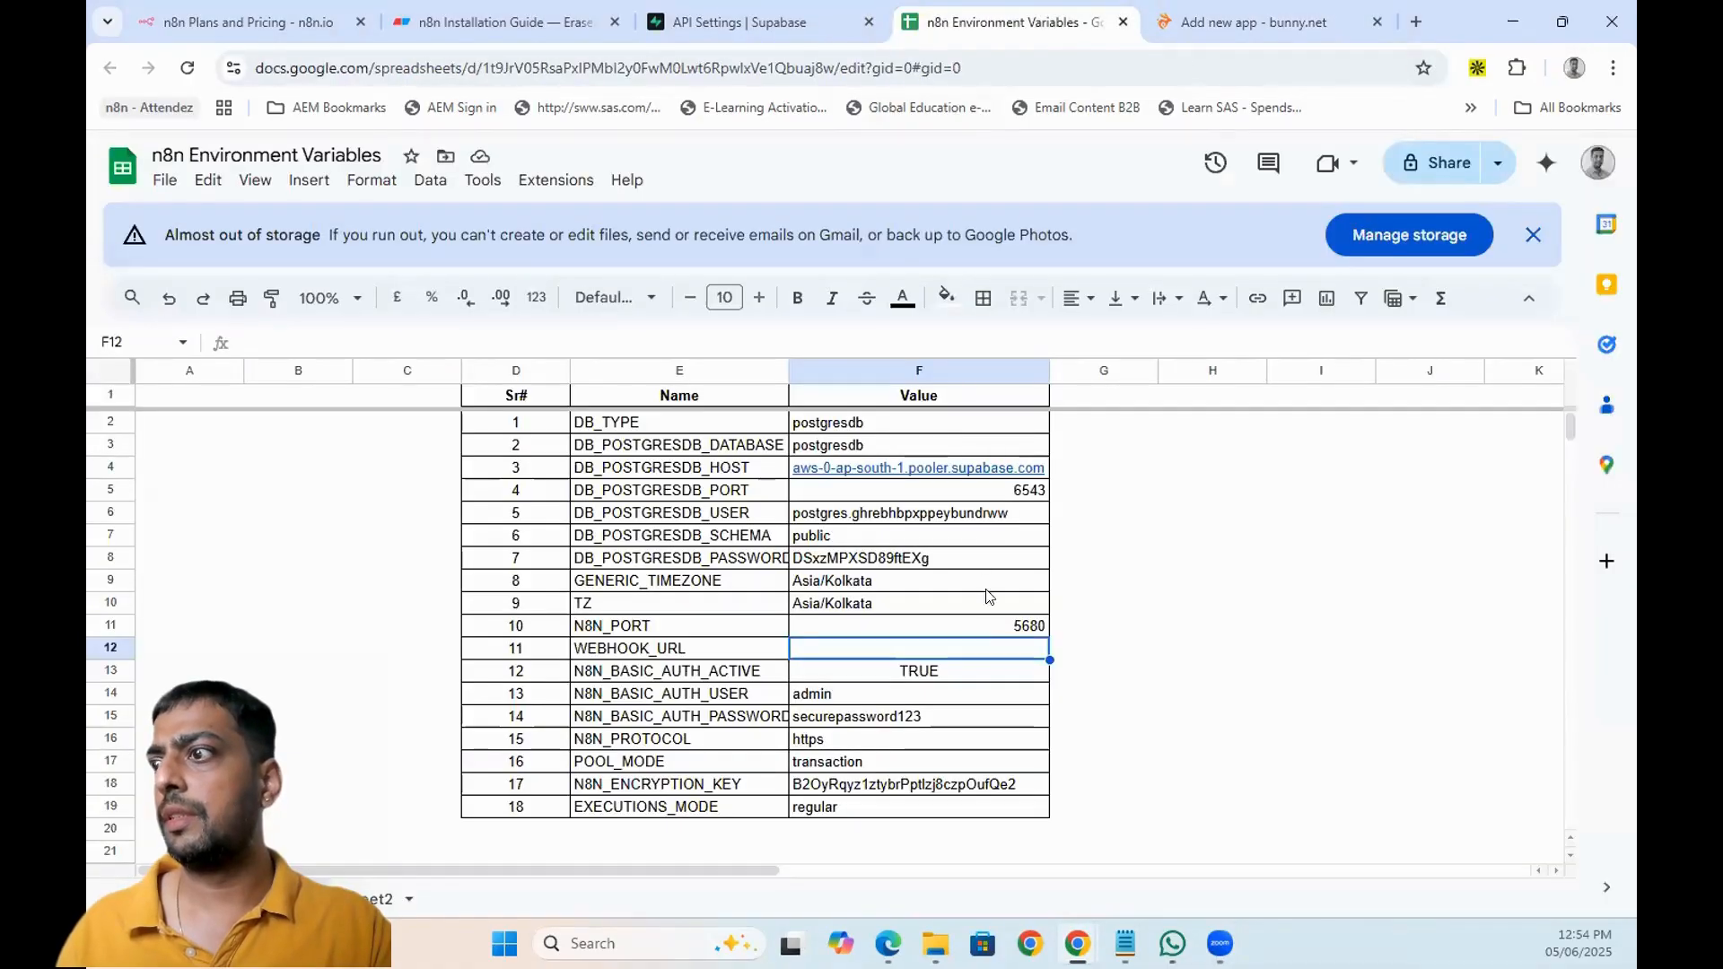
click(986, 619)
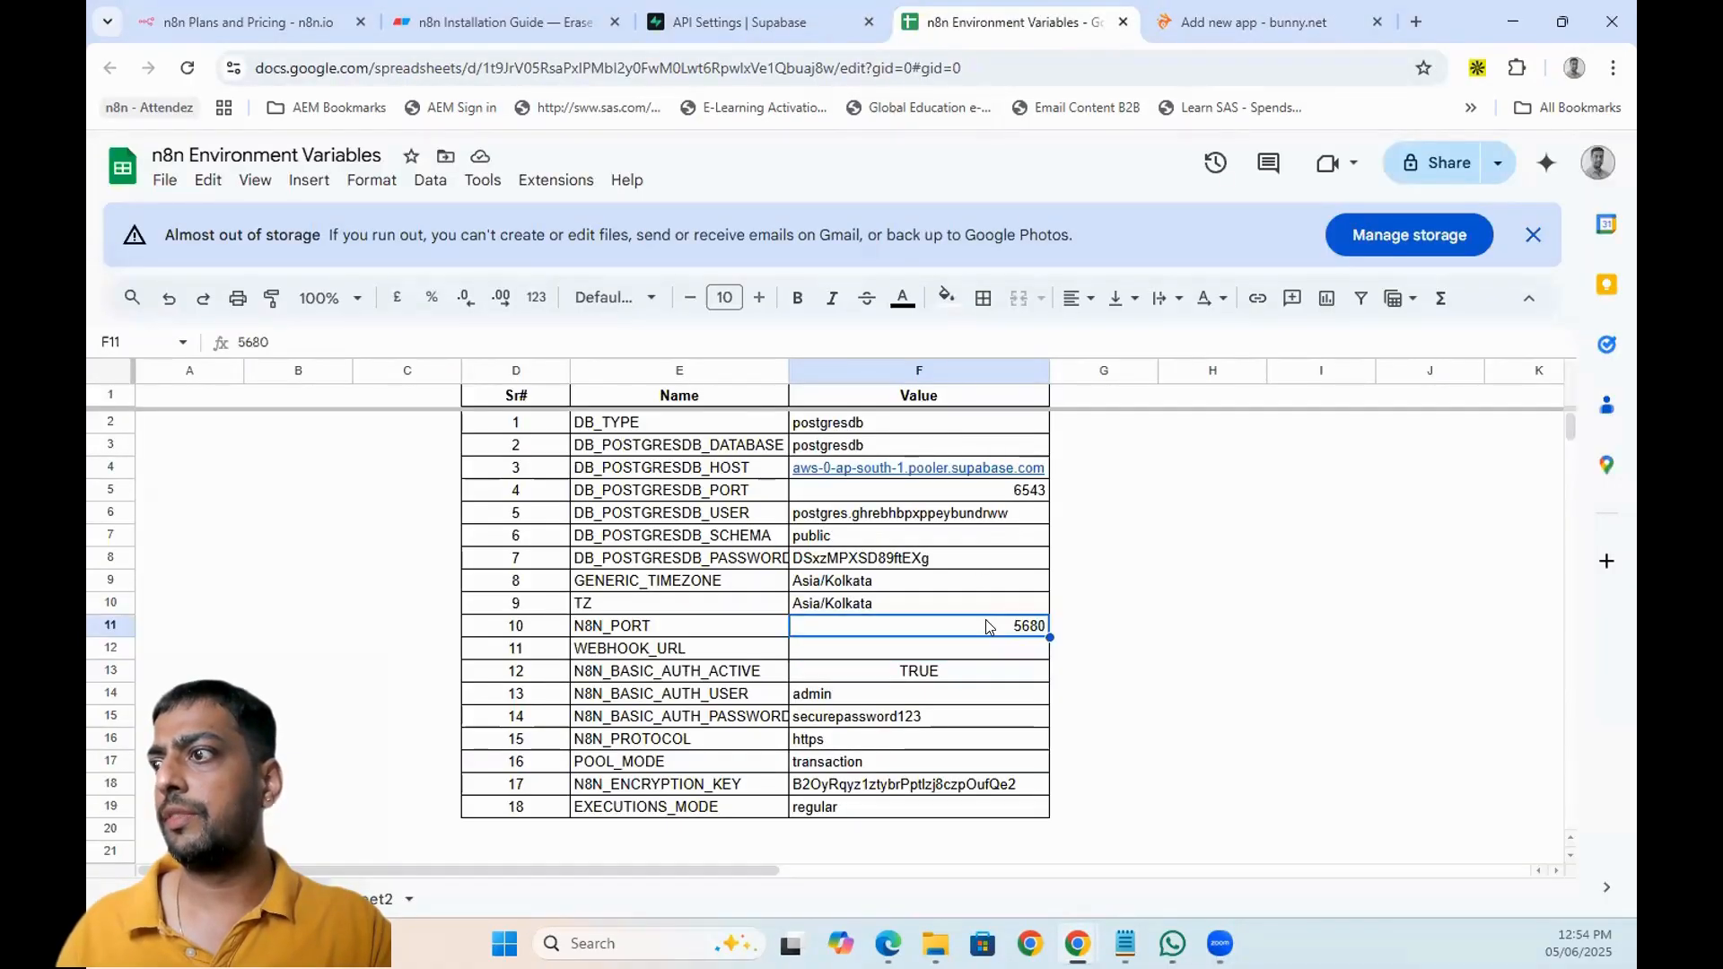
double_click(985, 619)
key(ctrl+c)
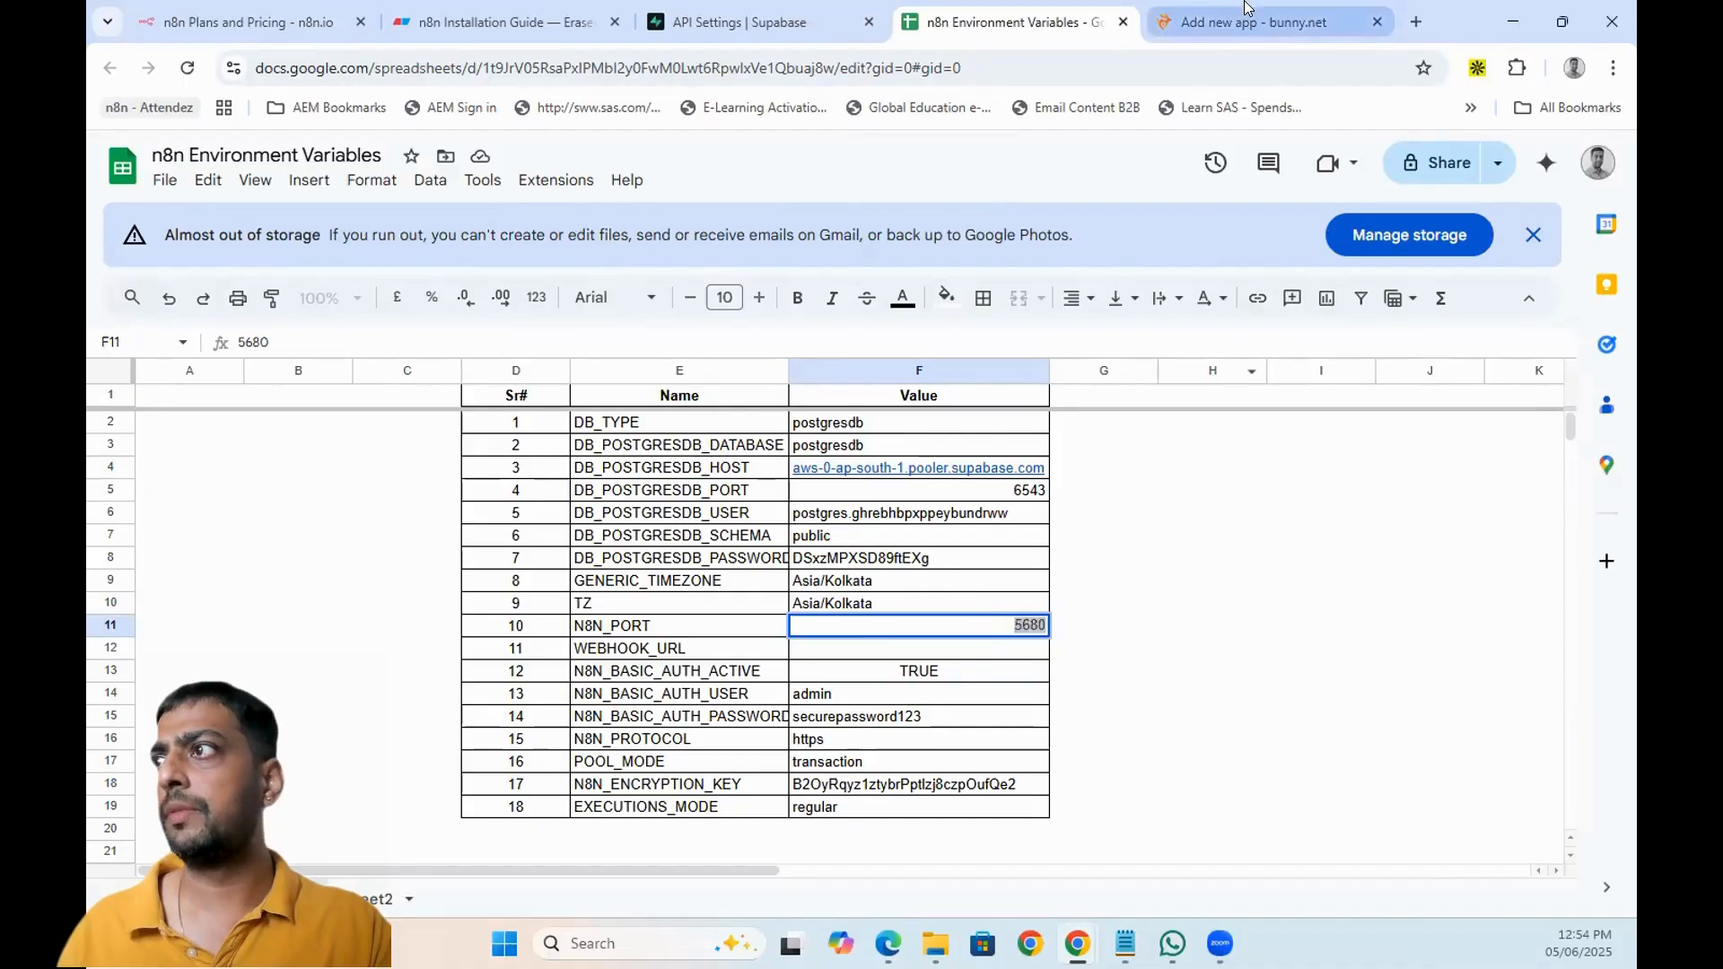
click(1257, 22)
key(ctrl+v)
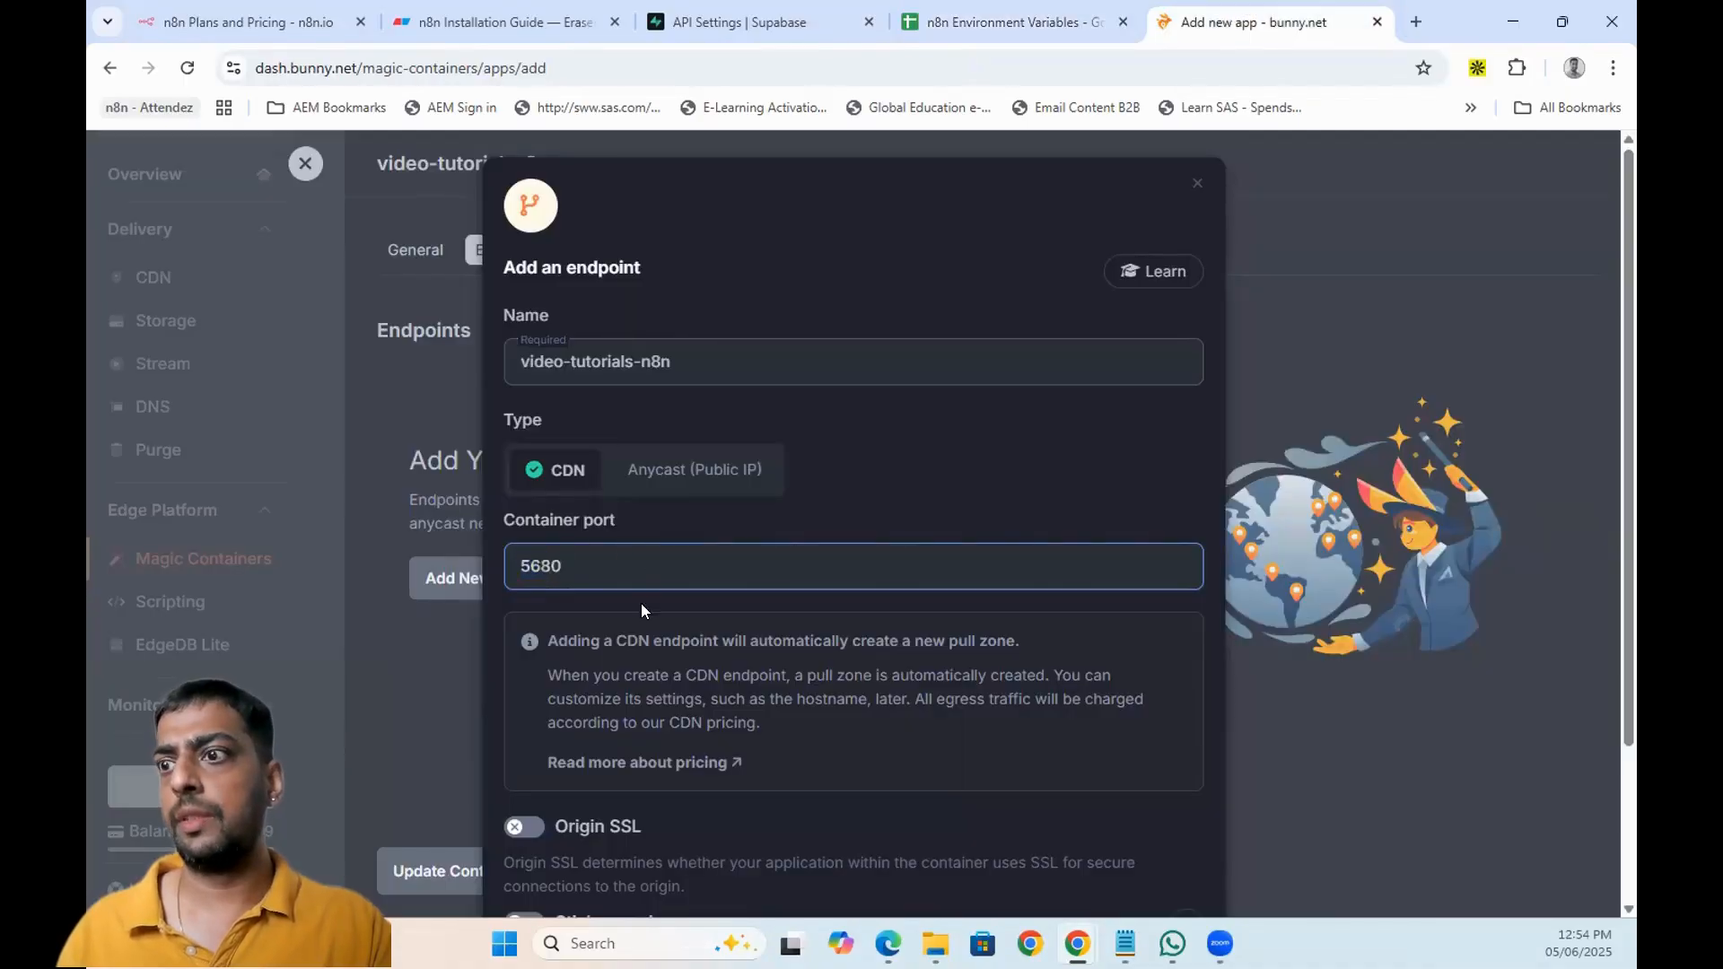
- Enable Origin SSL and sticky sessions, then add the CDN endpoint
scroll(641, 603, down, 2)
click(525, 628)
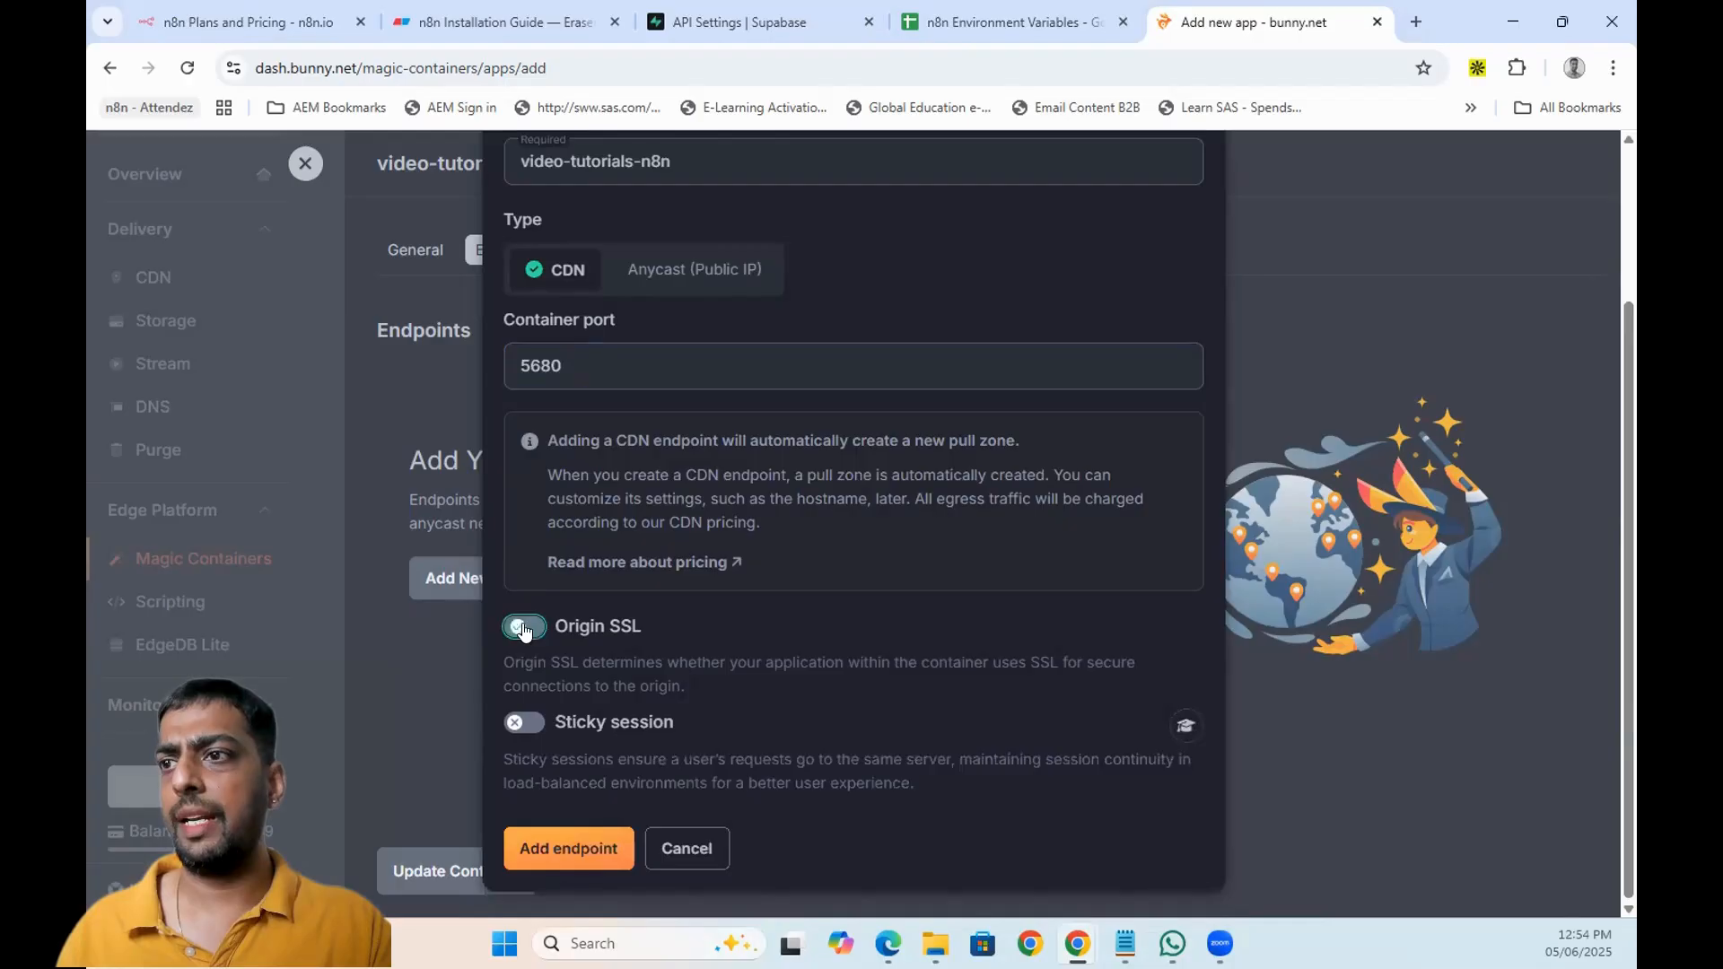
click(524, 725)
scroll(650, 632, down, 3)
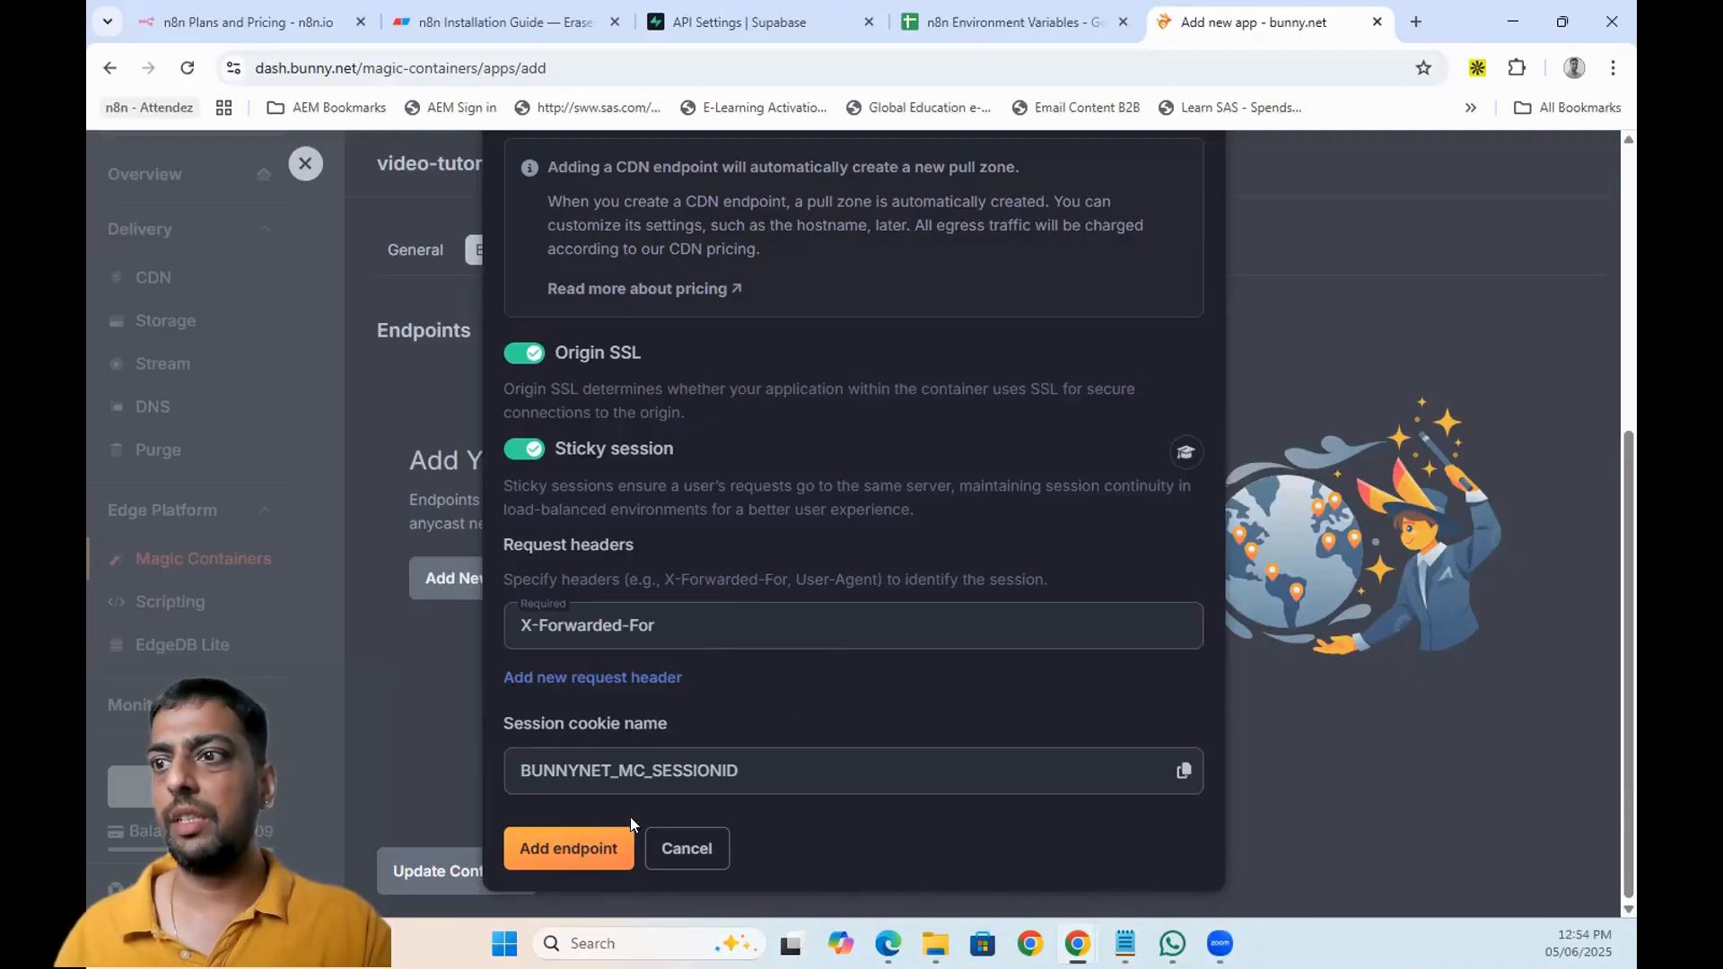
click(575, 850)
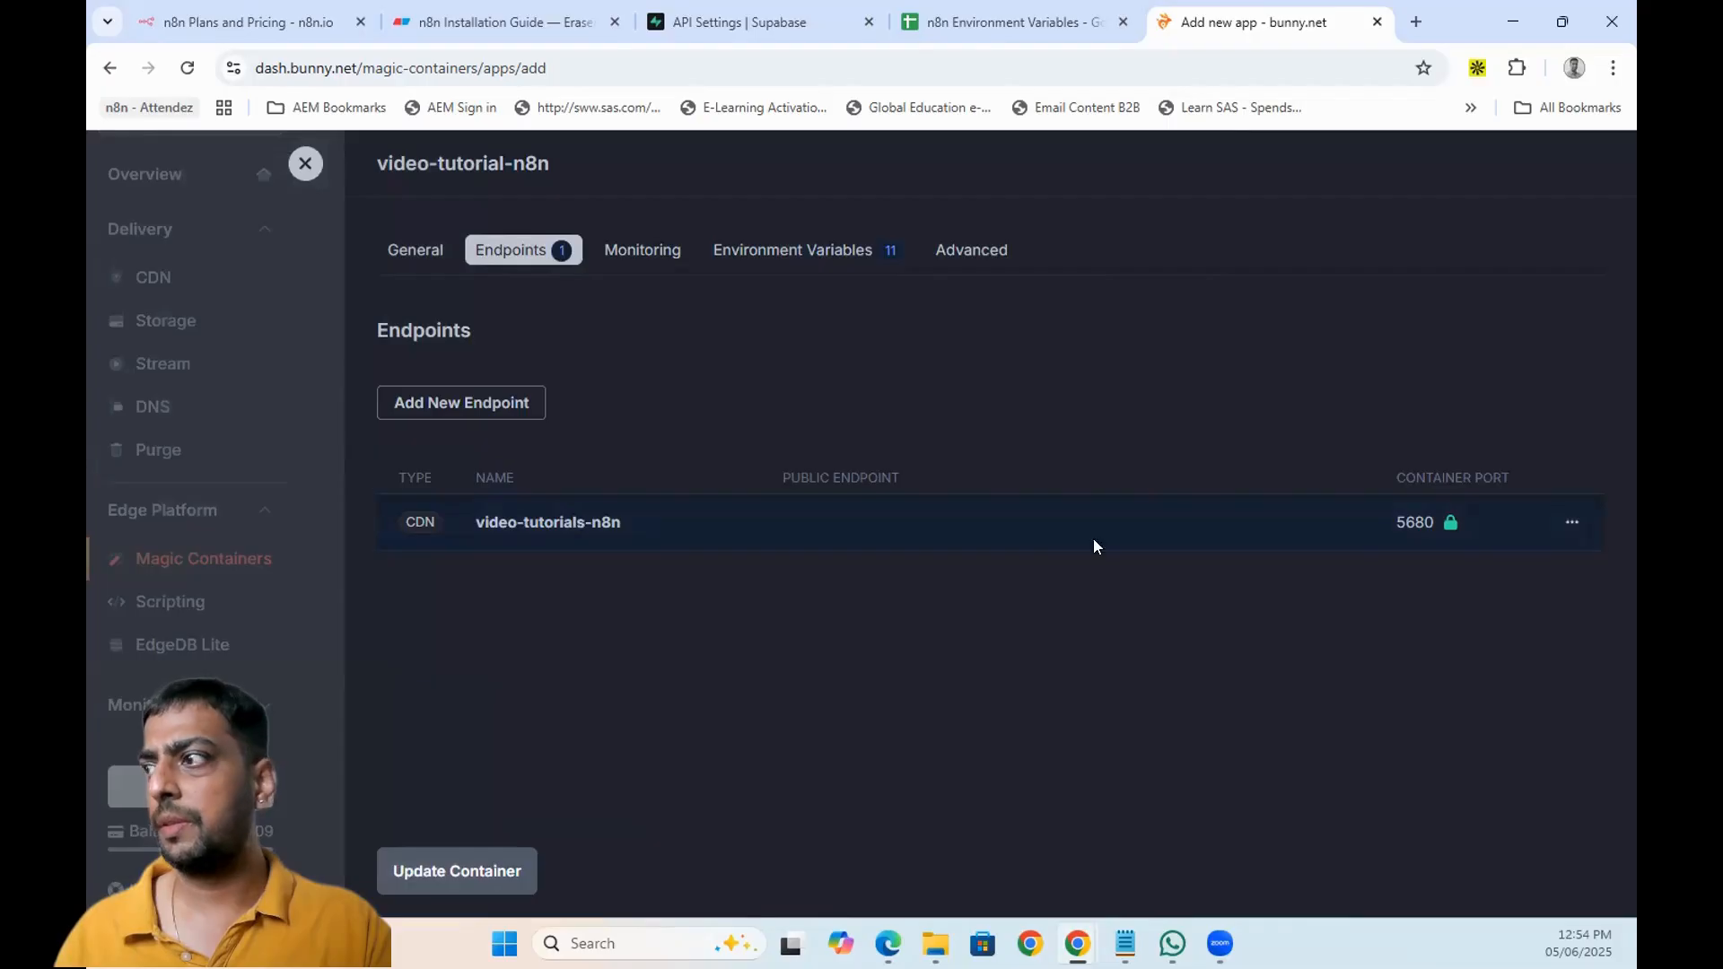
click(1569, 522)
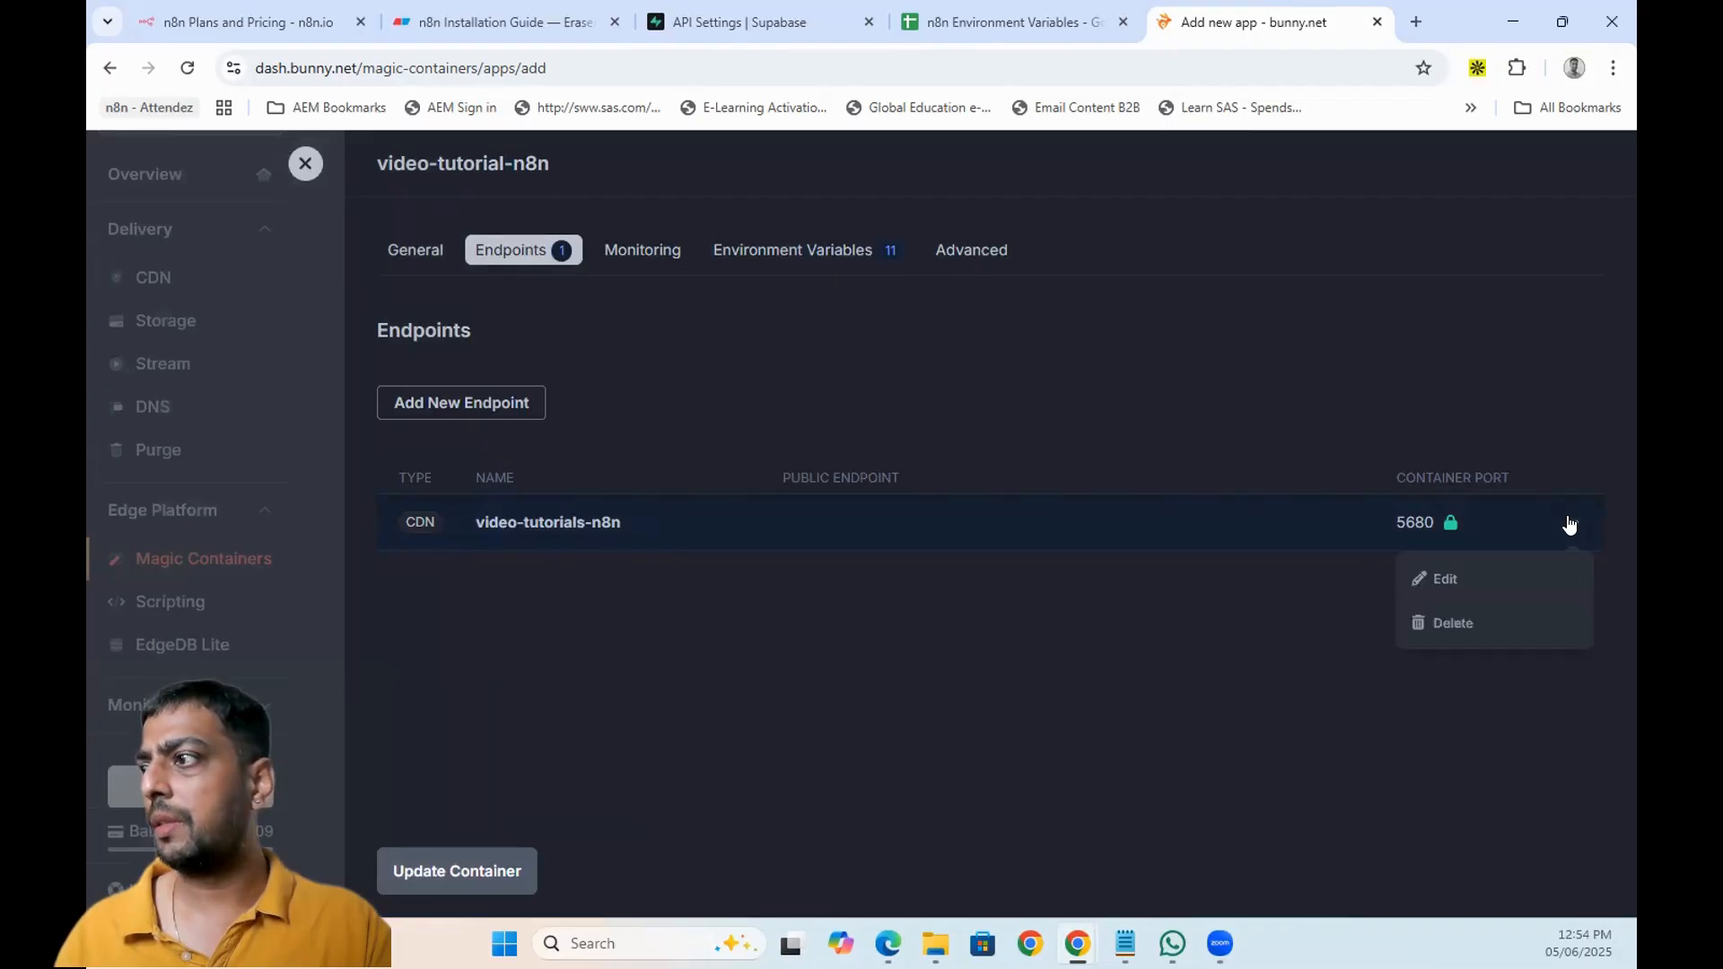
click(1476, 582)
scroll(817, 460, down, 3)
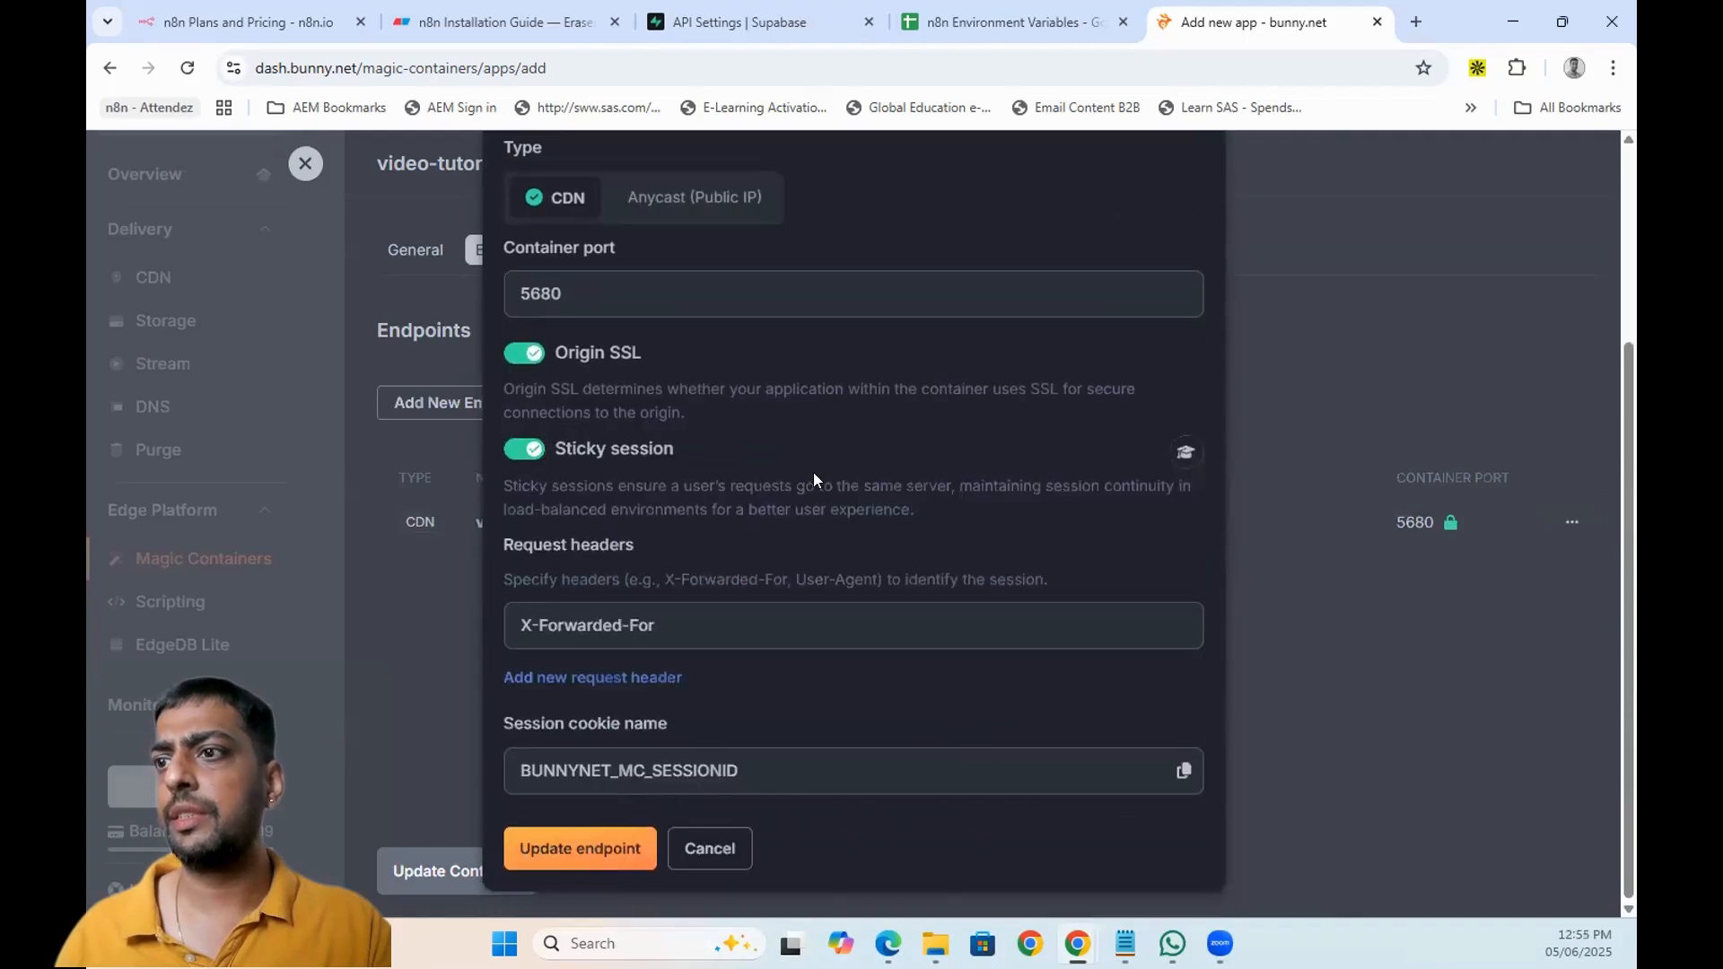
scroll(773, 800, up, 3)
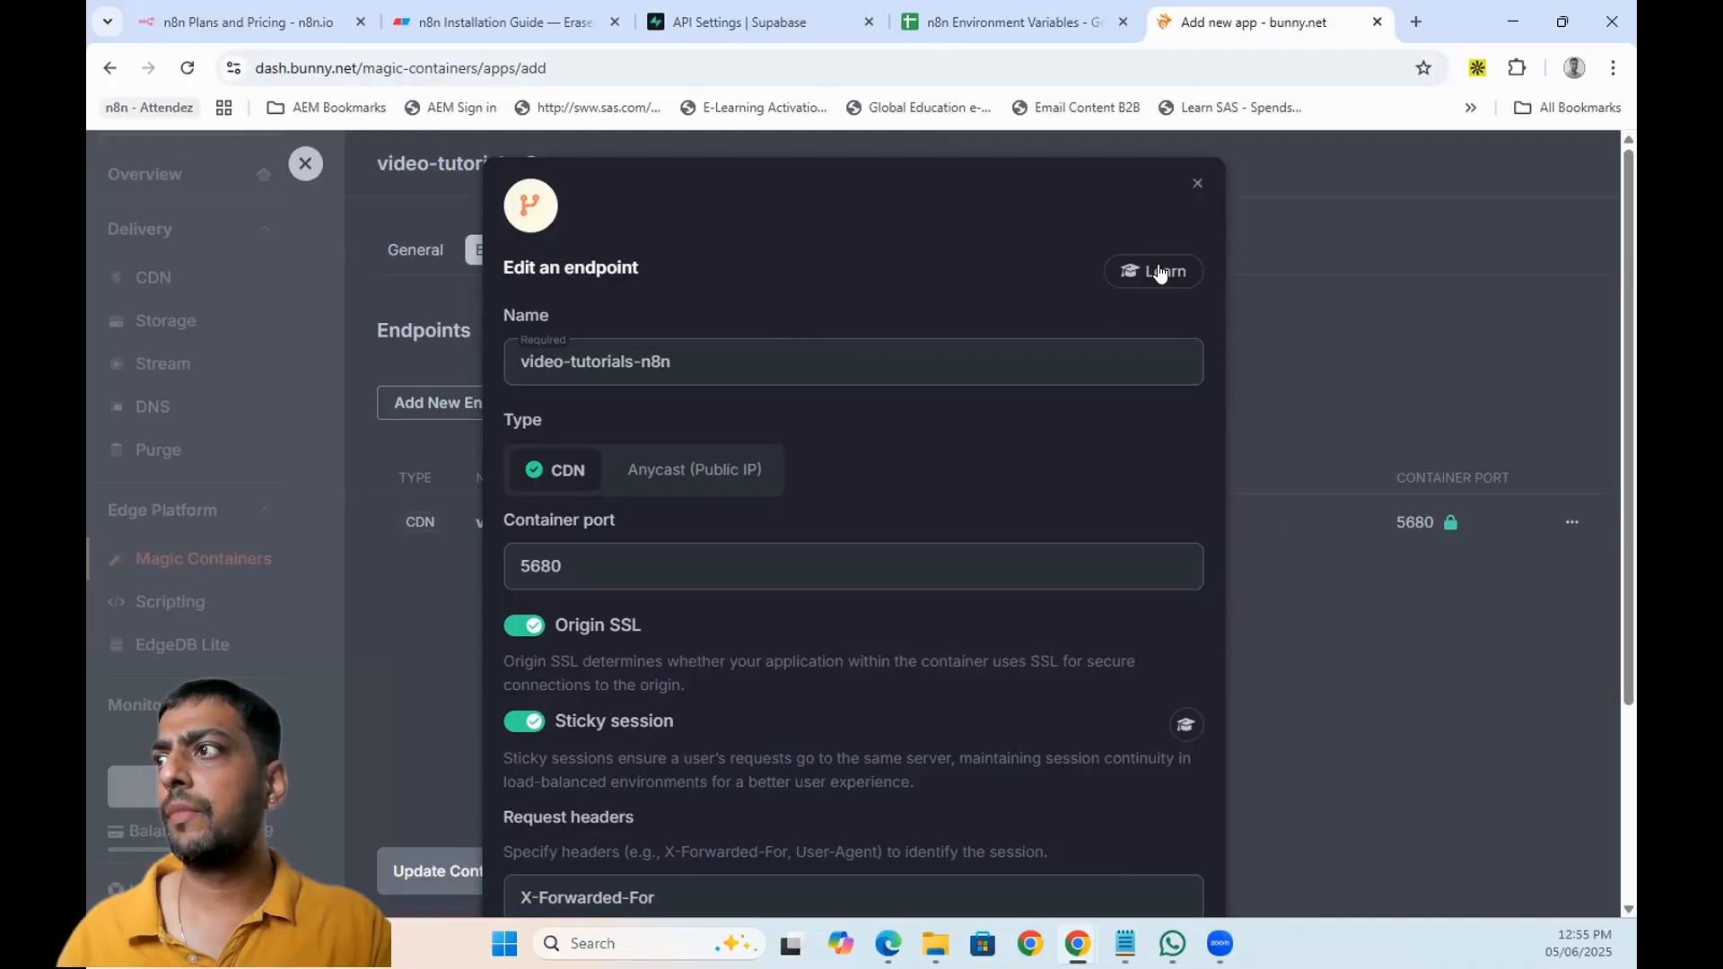
click(1198, 184)
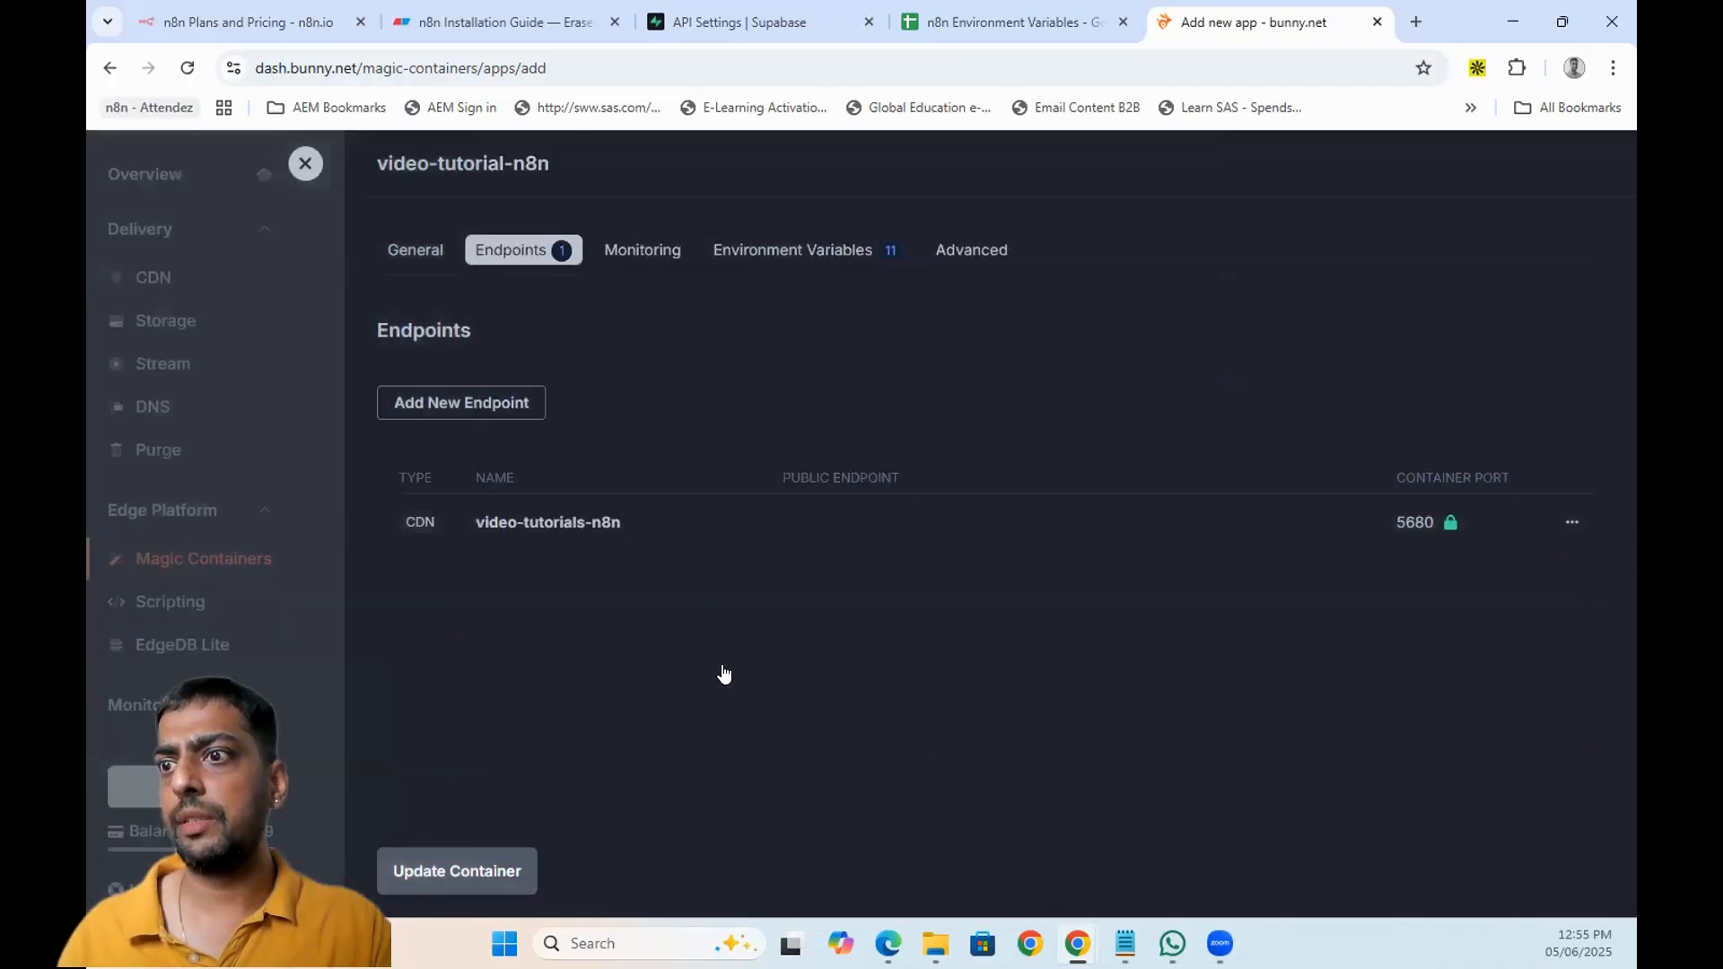
click(798, 258)
scroll(984, 587, down, 3)
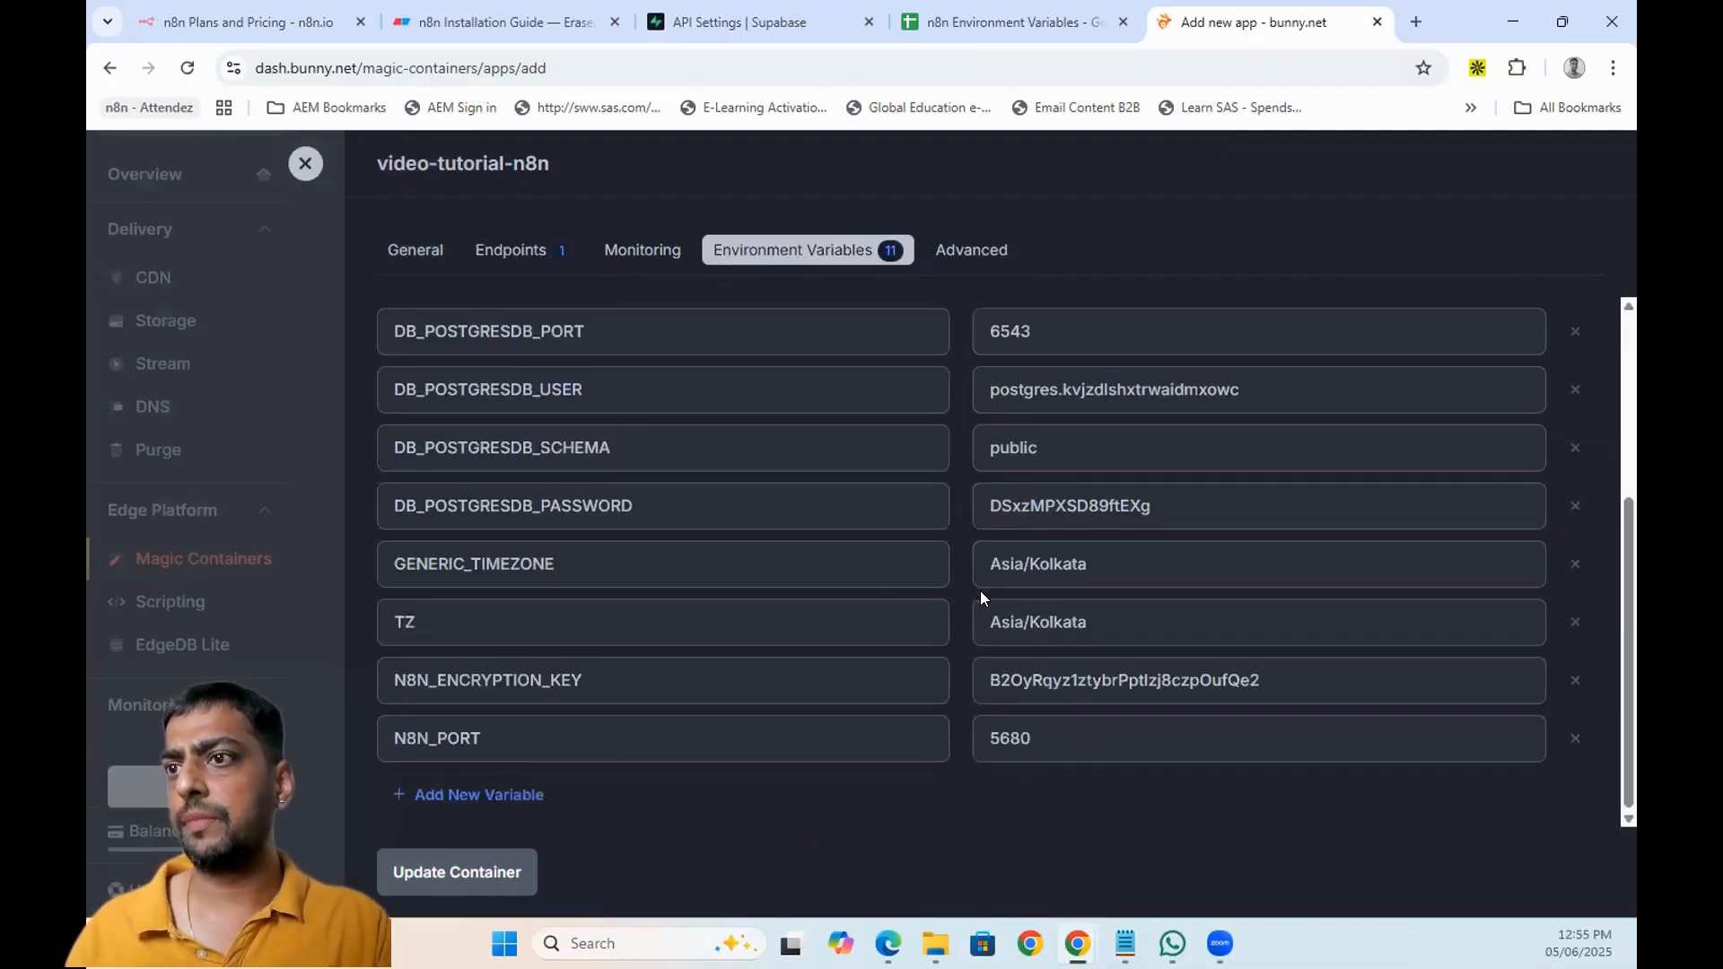
click(523, 256)
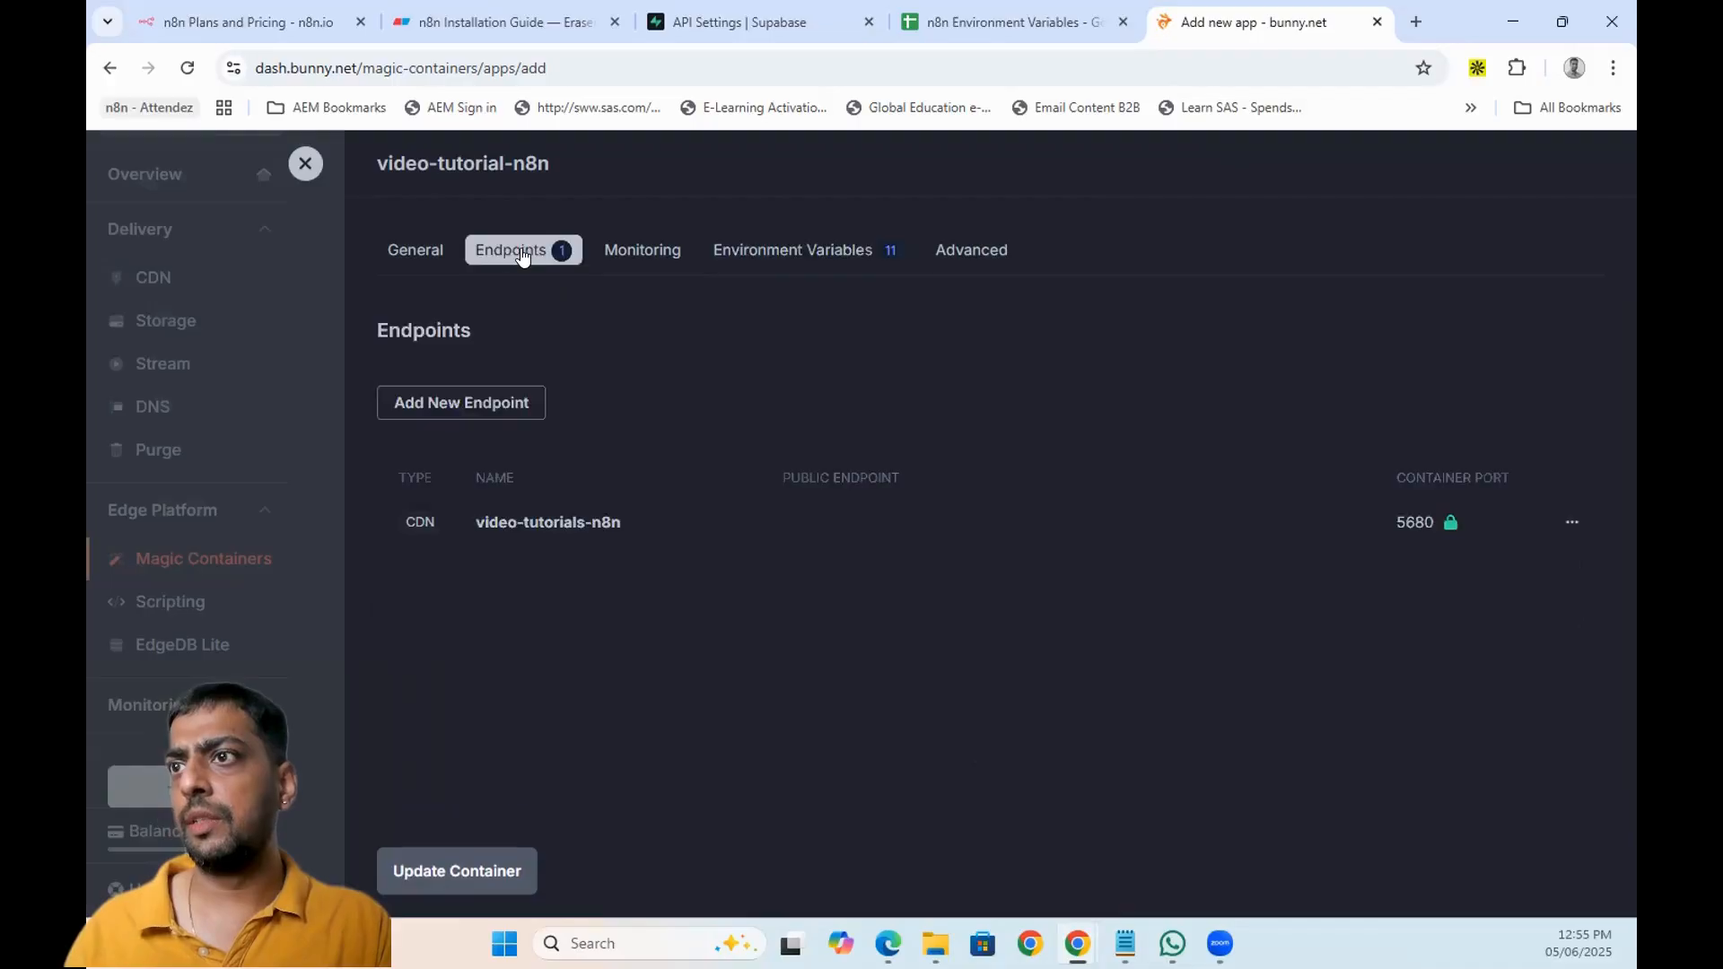
triple_click(522, 534)
click(1569, 525)
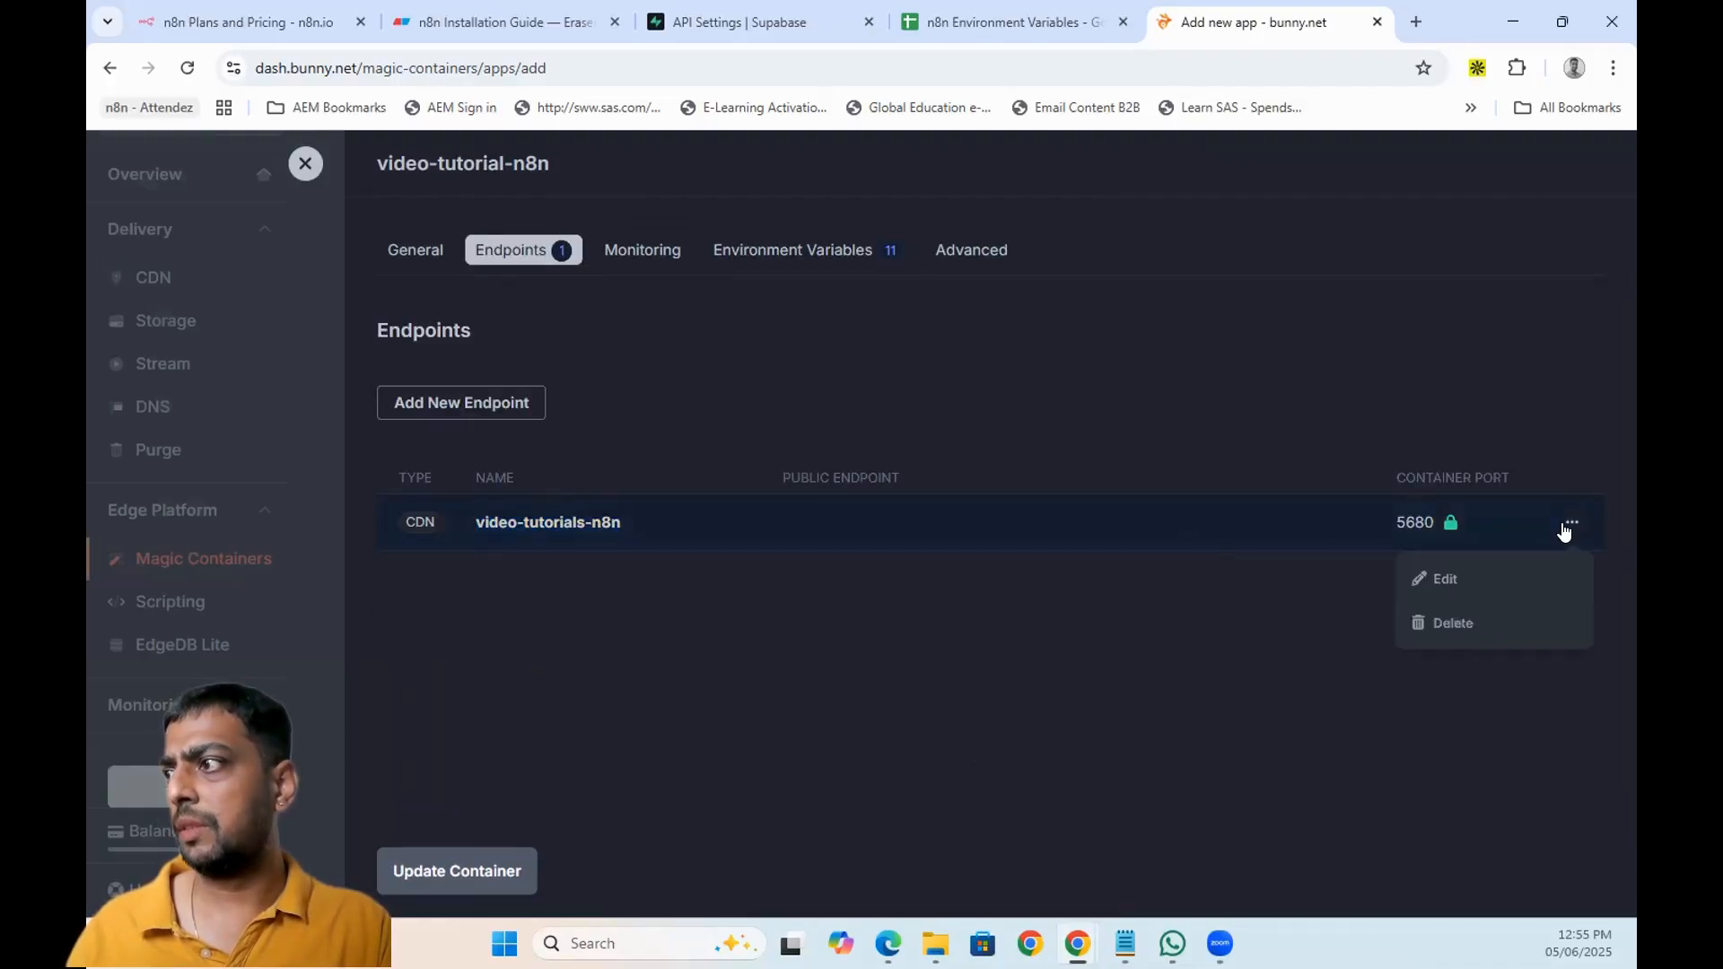
click(1500, 578)
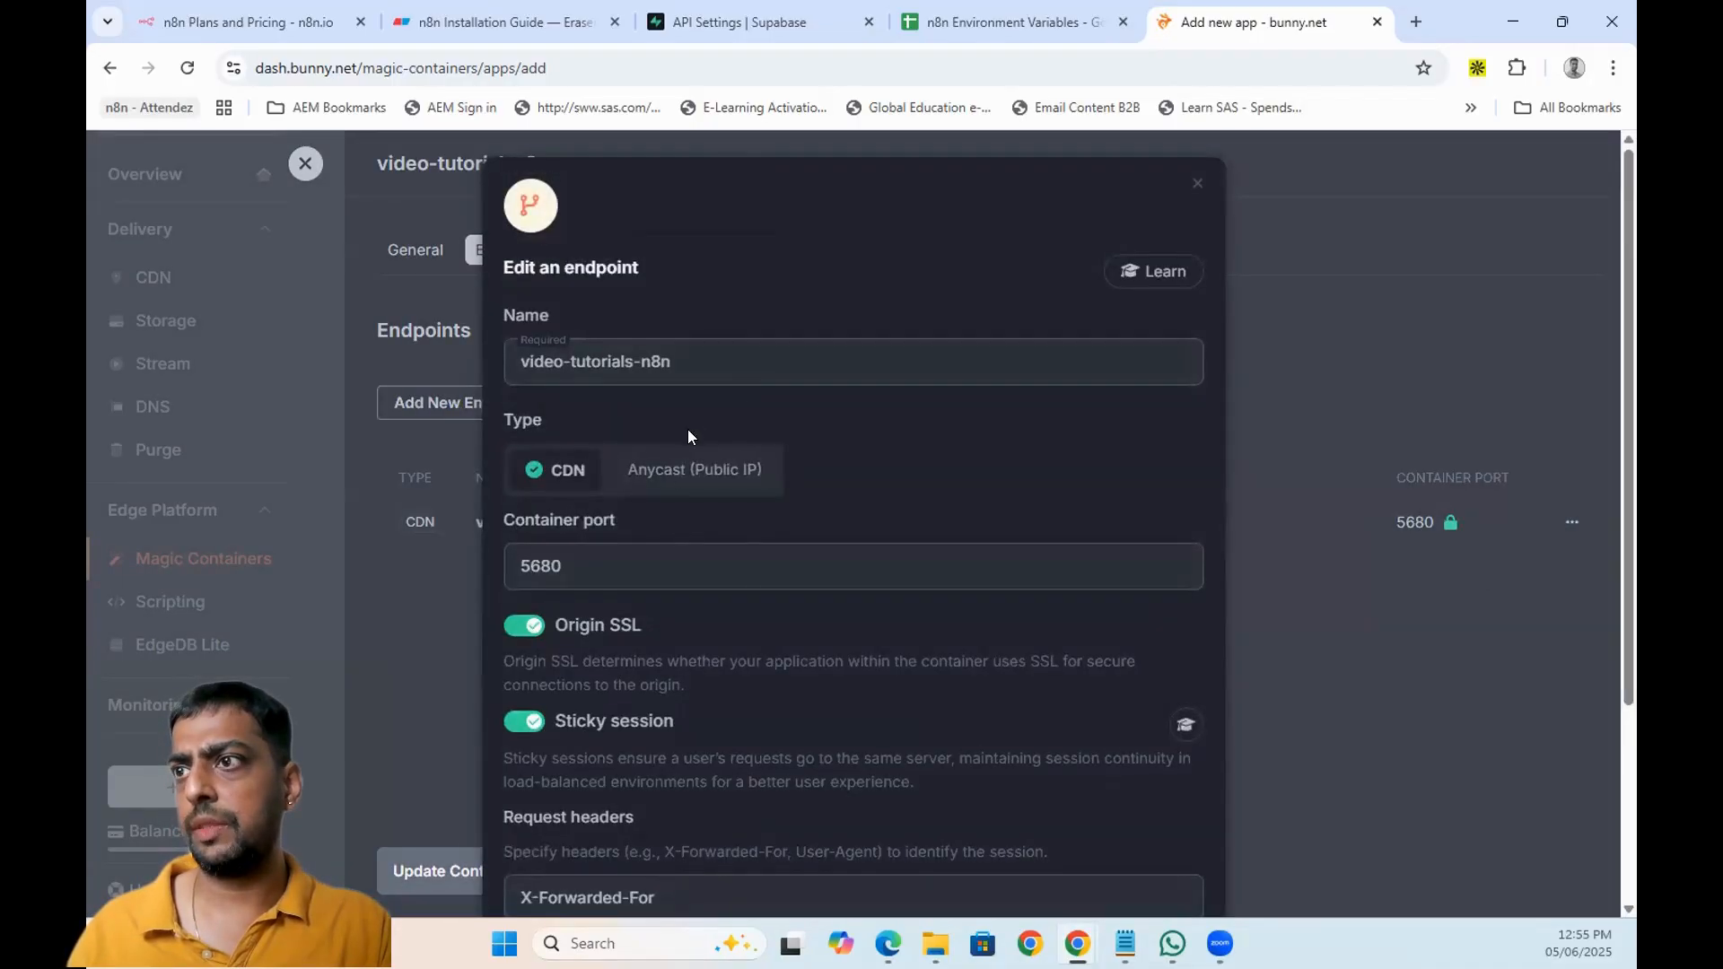
click(687, 471)
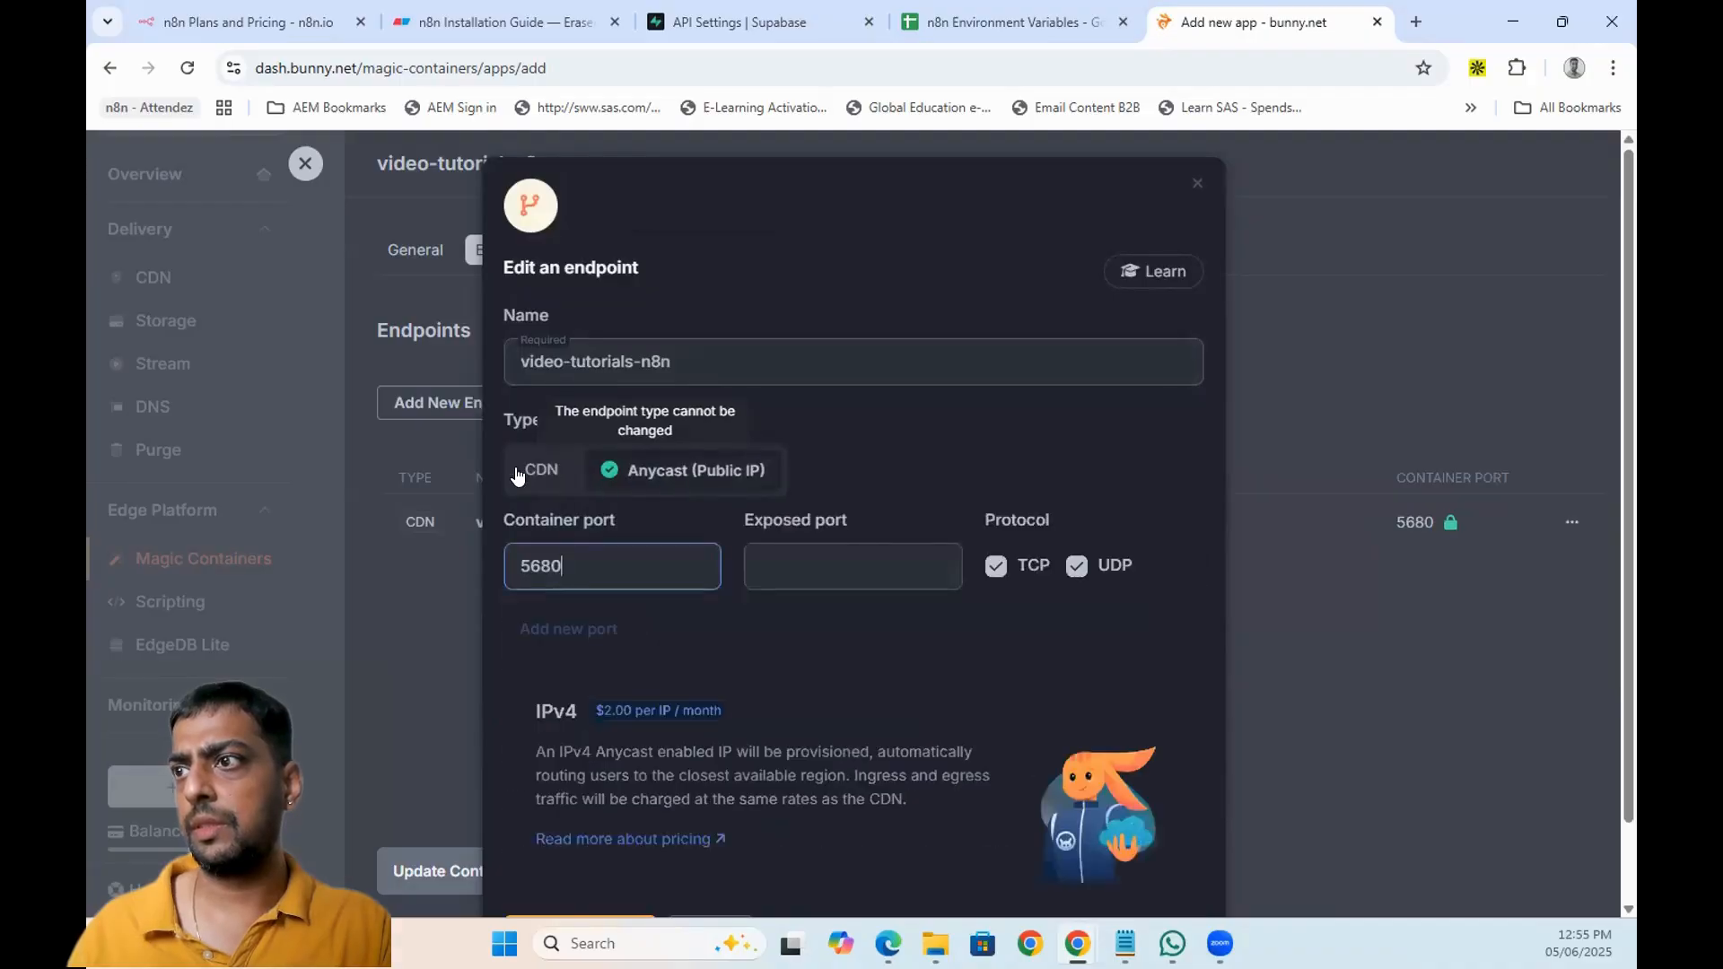
scroll(881, 492, down, 1)
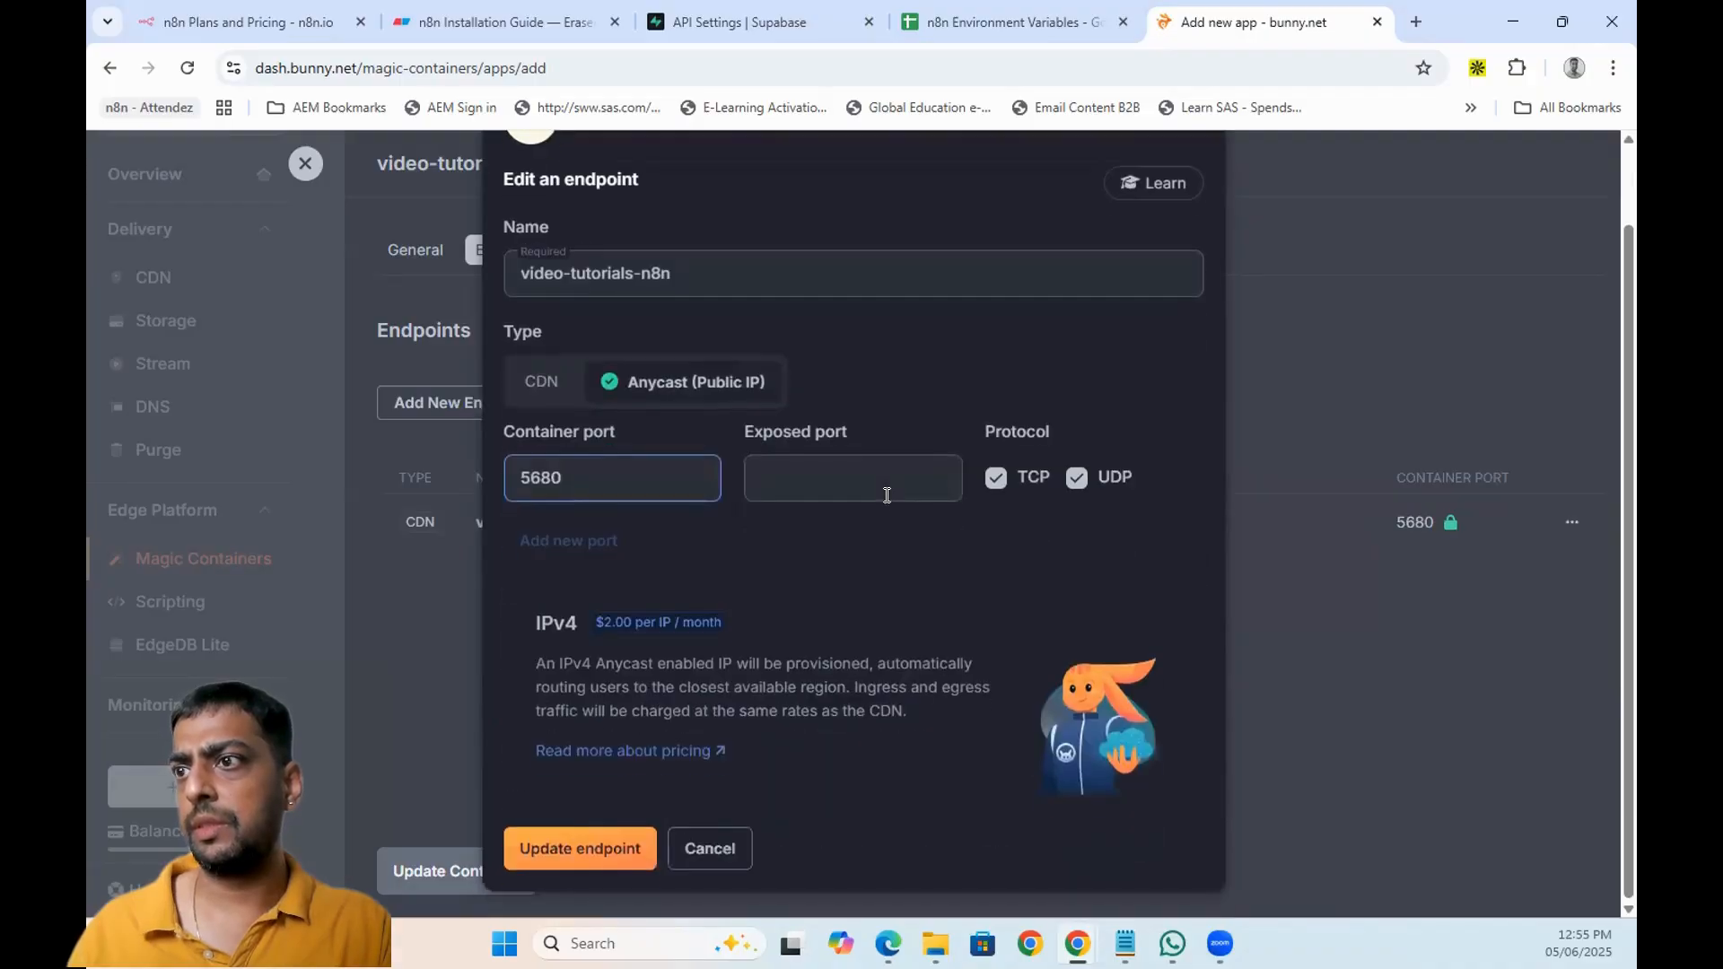
click(542, 379)
scroll(718, 635, down, 2)
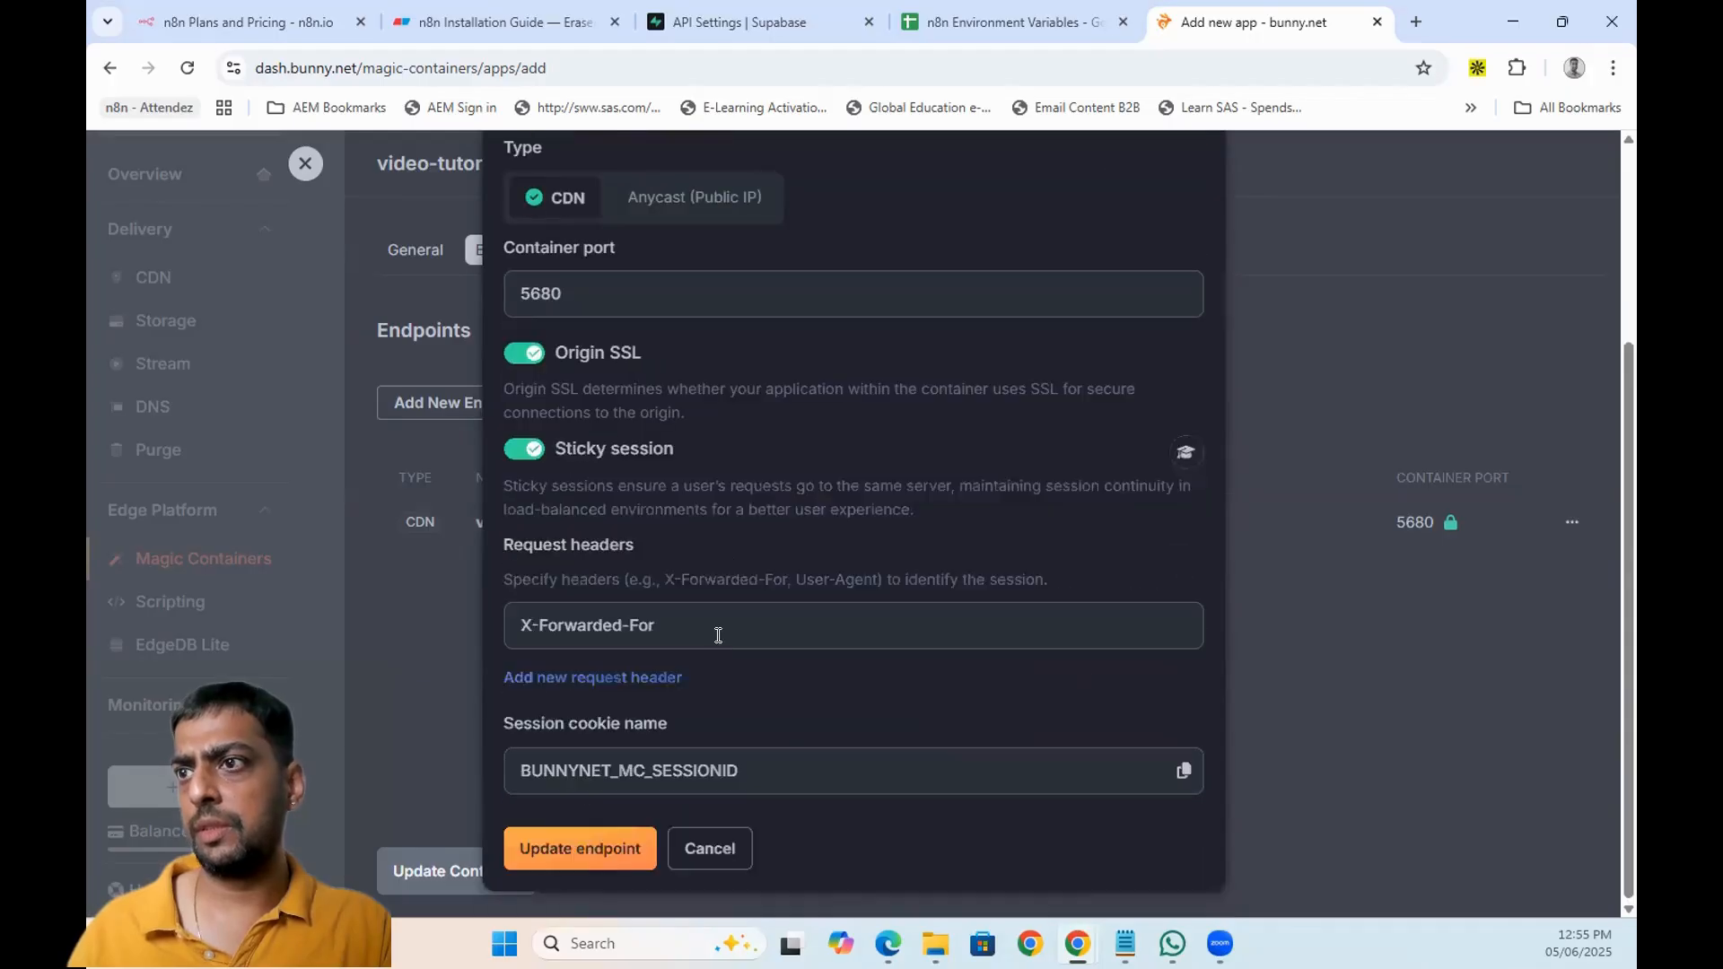
scroll(718, 636, up, 3)
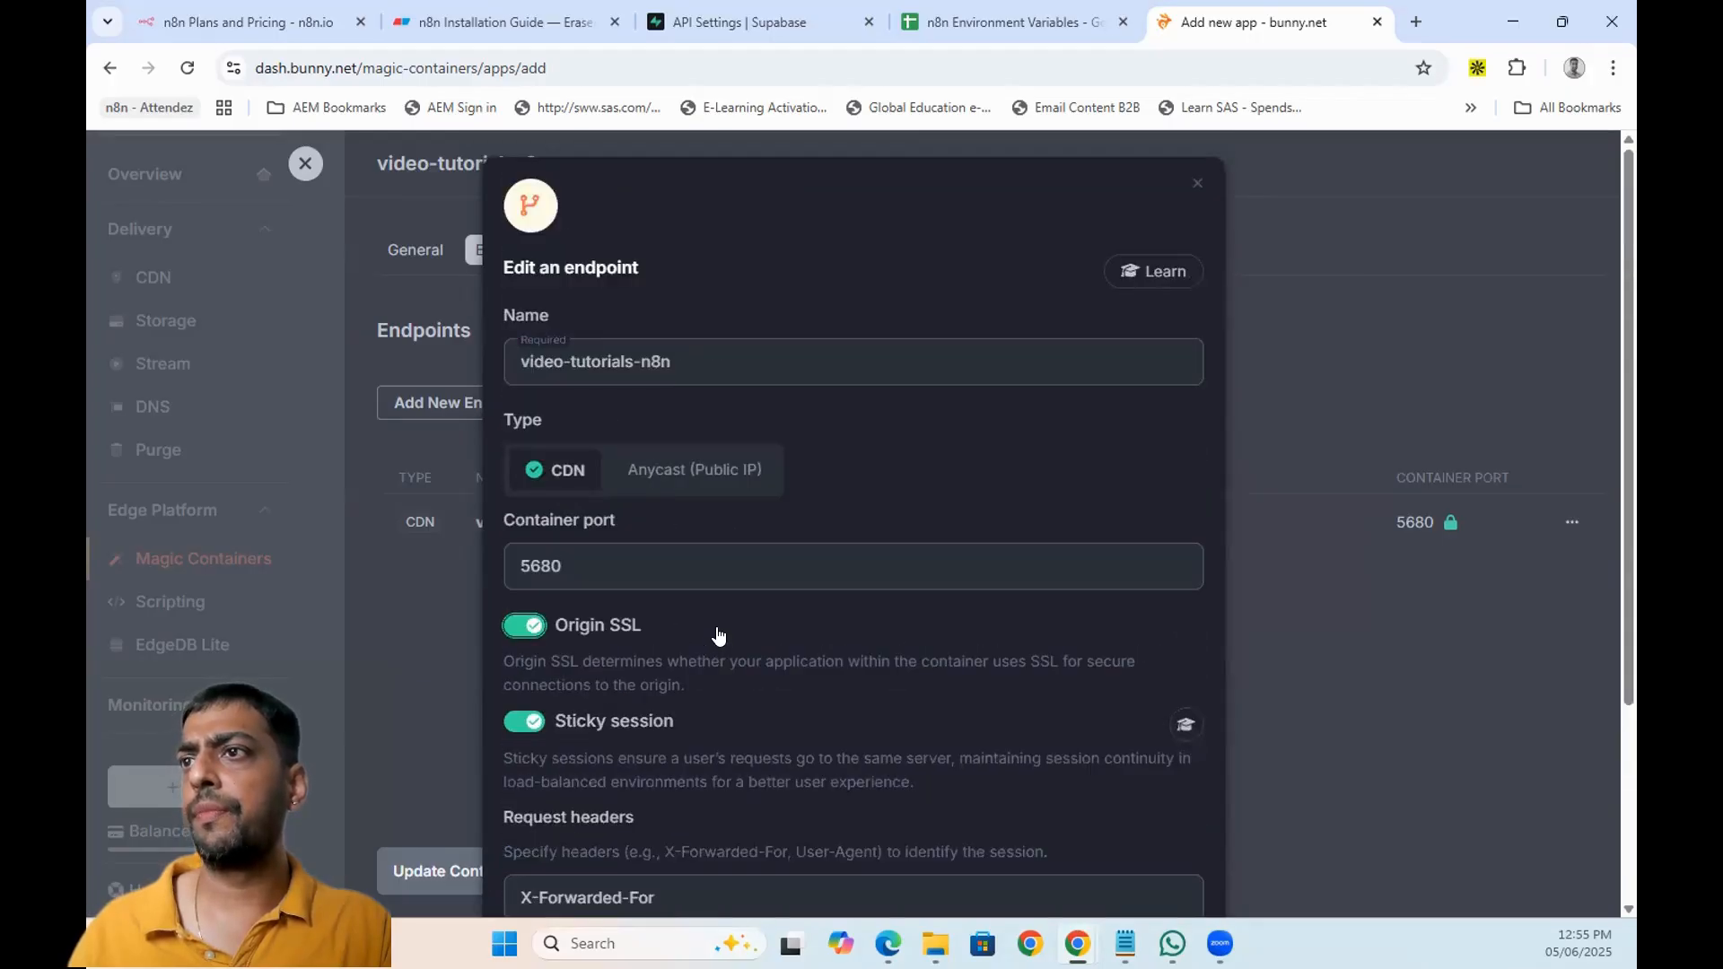
scroll(718, 635, down, 3)
click(604, 848)
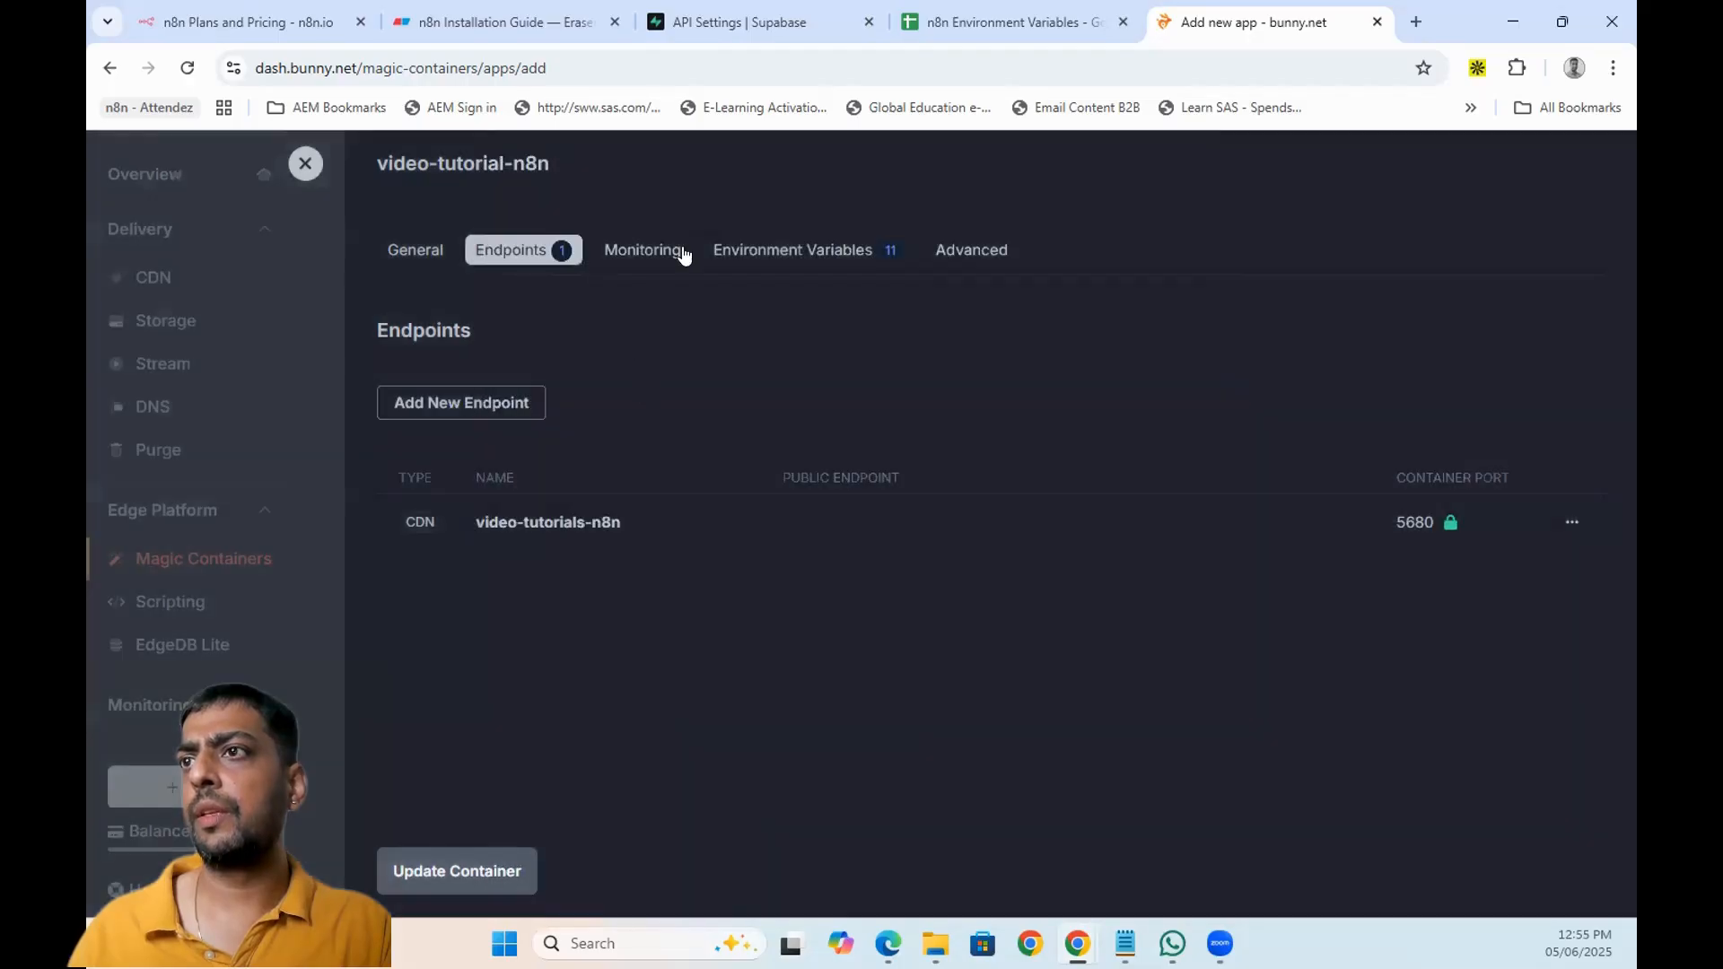
- Compare the container's environment variables against the n8n Environment Variables sheet
click(795, 252)
scroll(741, 560, down, 3)
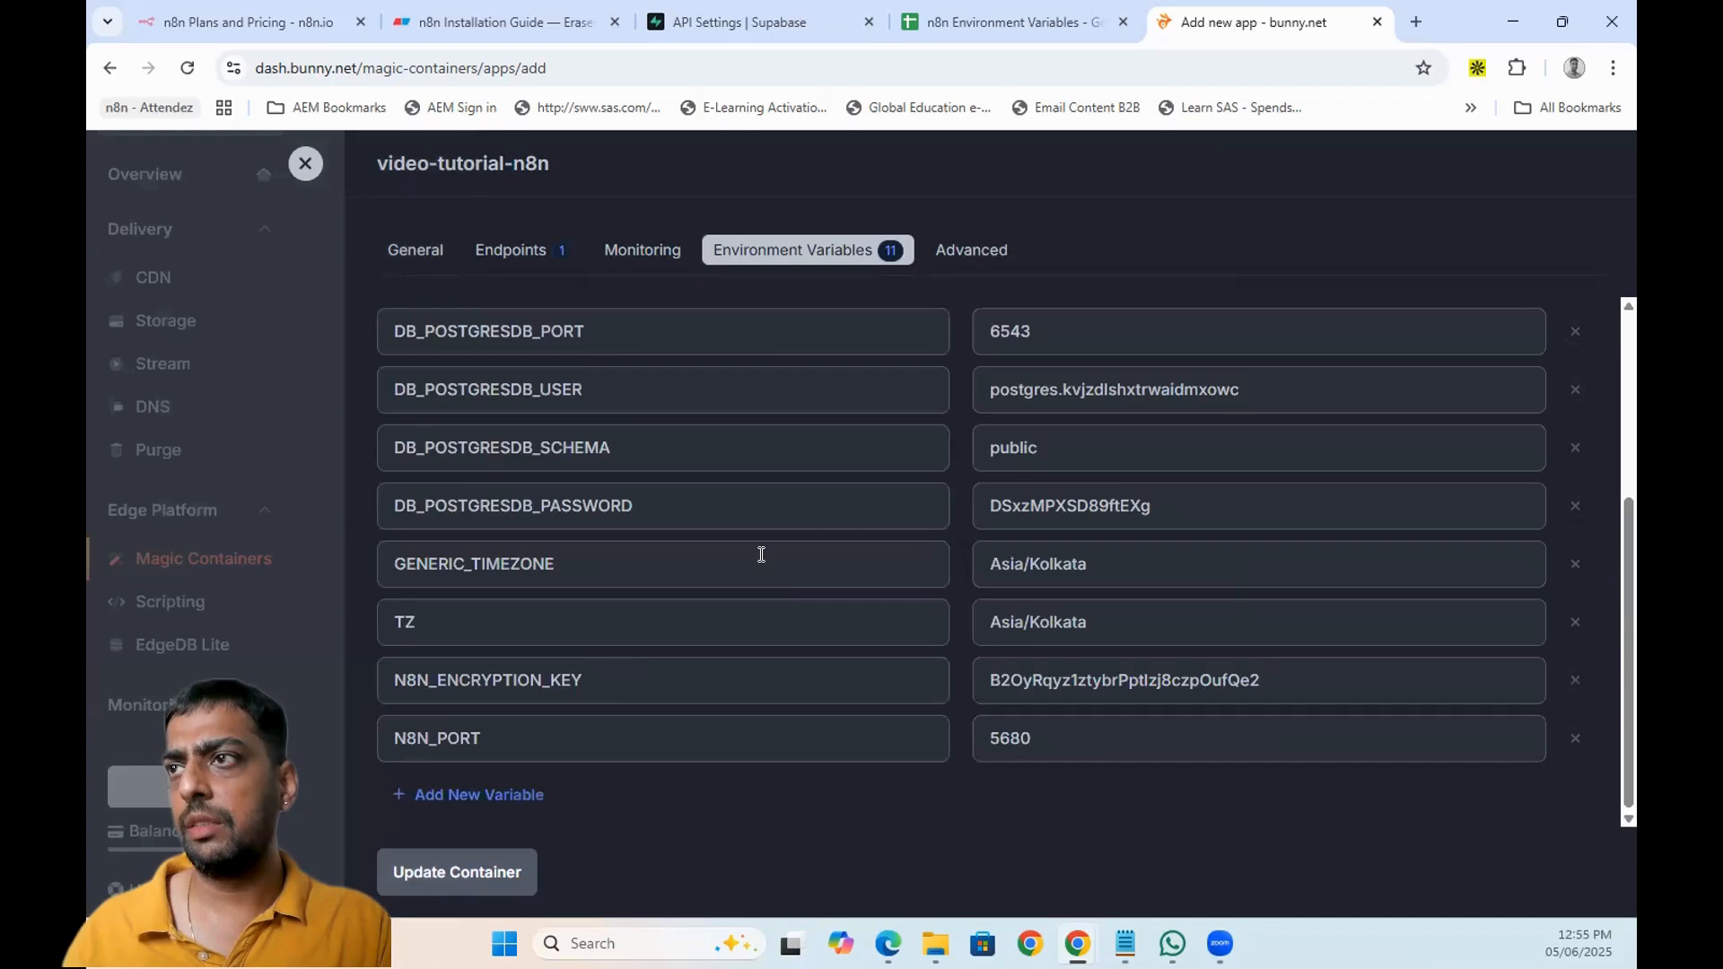
click(1003, 22)
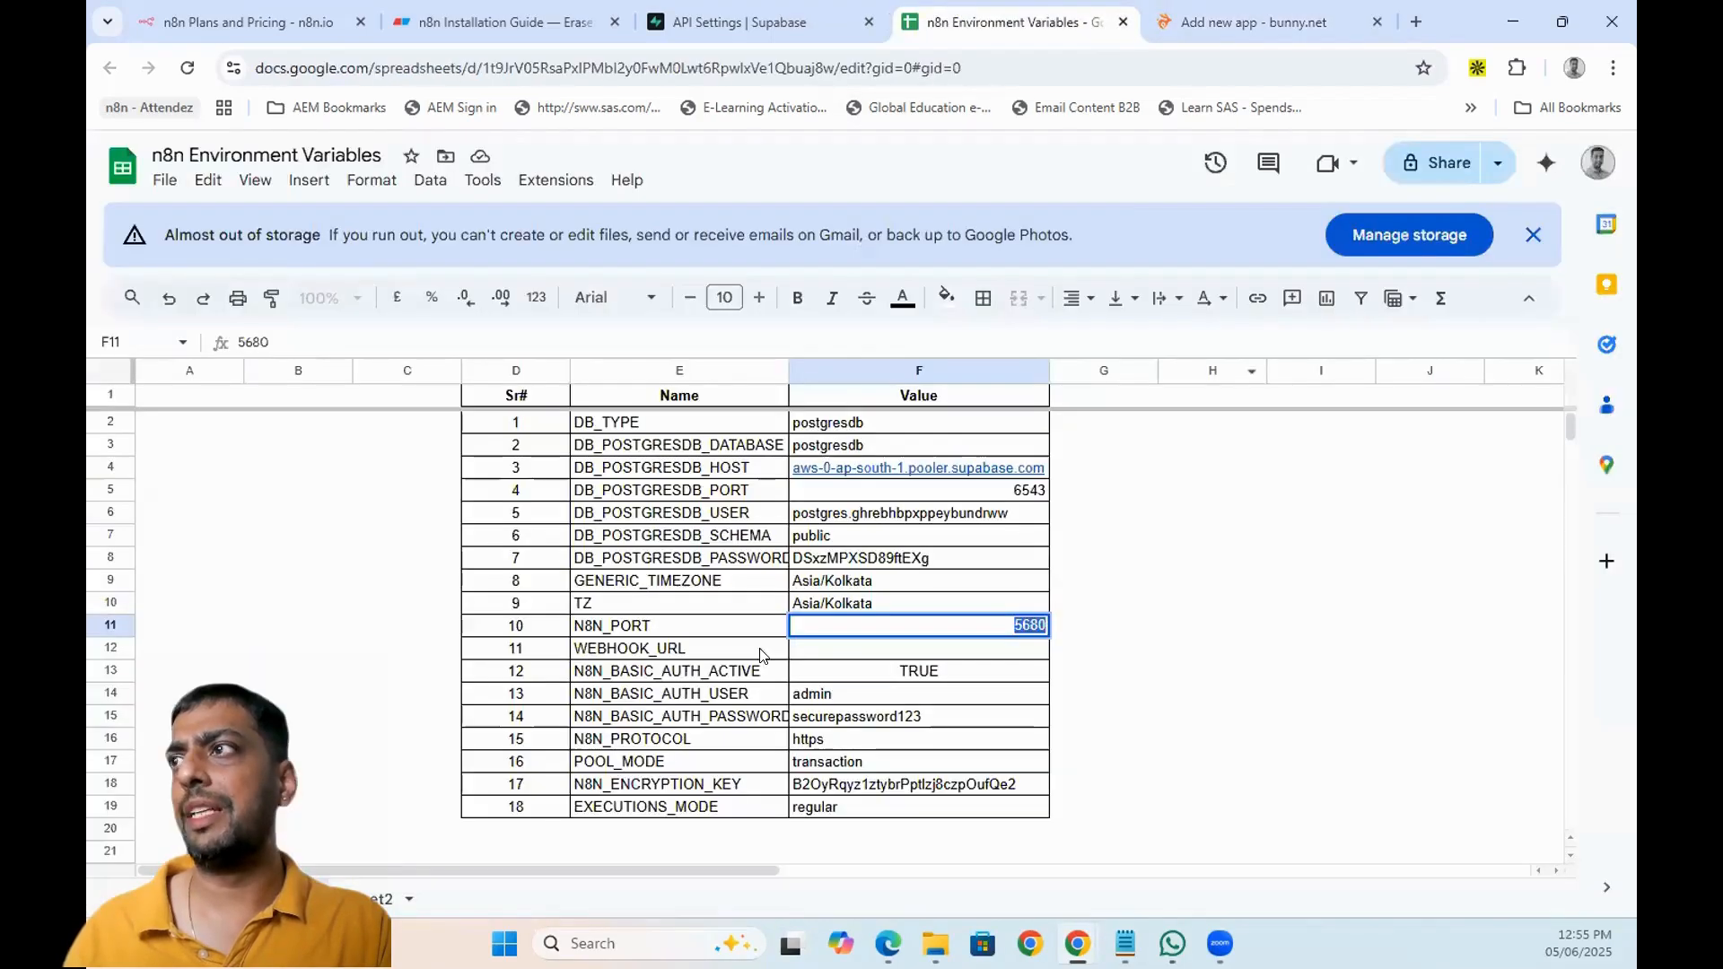
click(1257, 21)
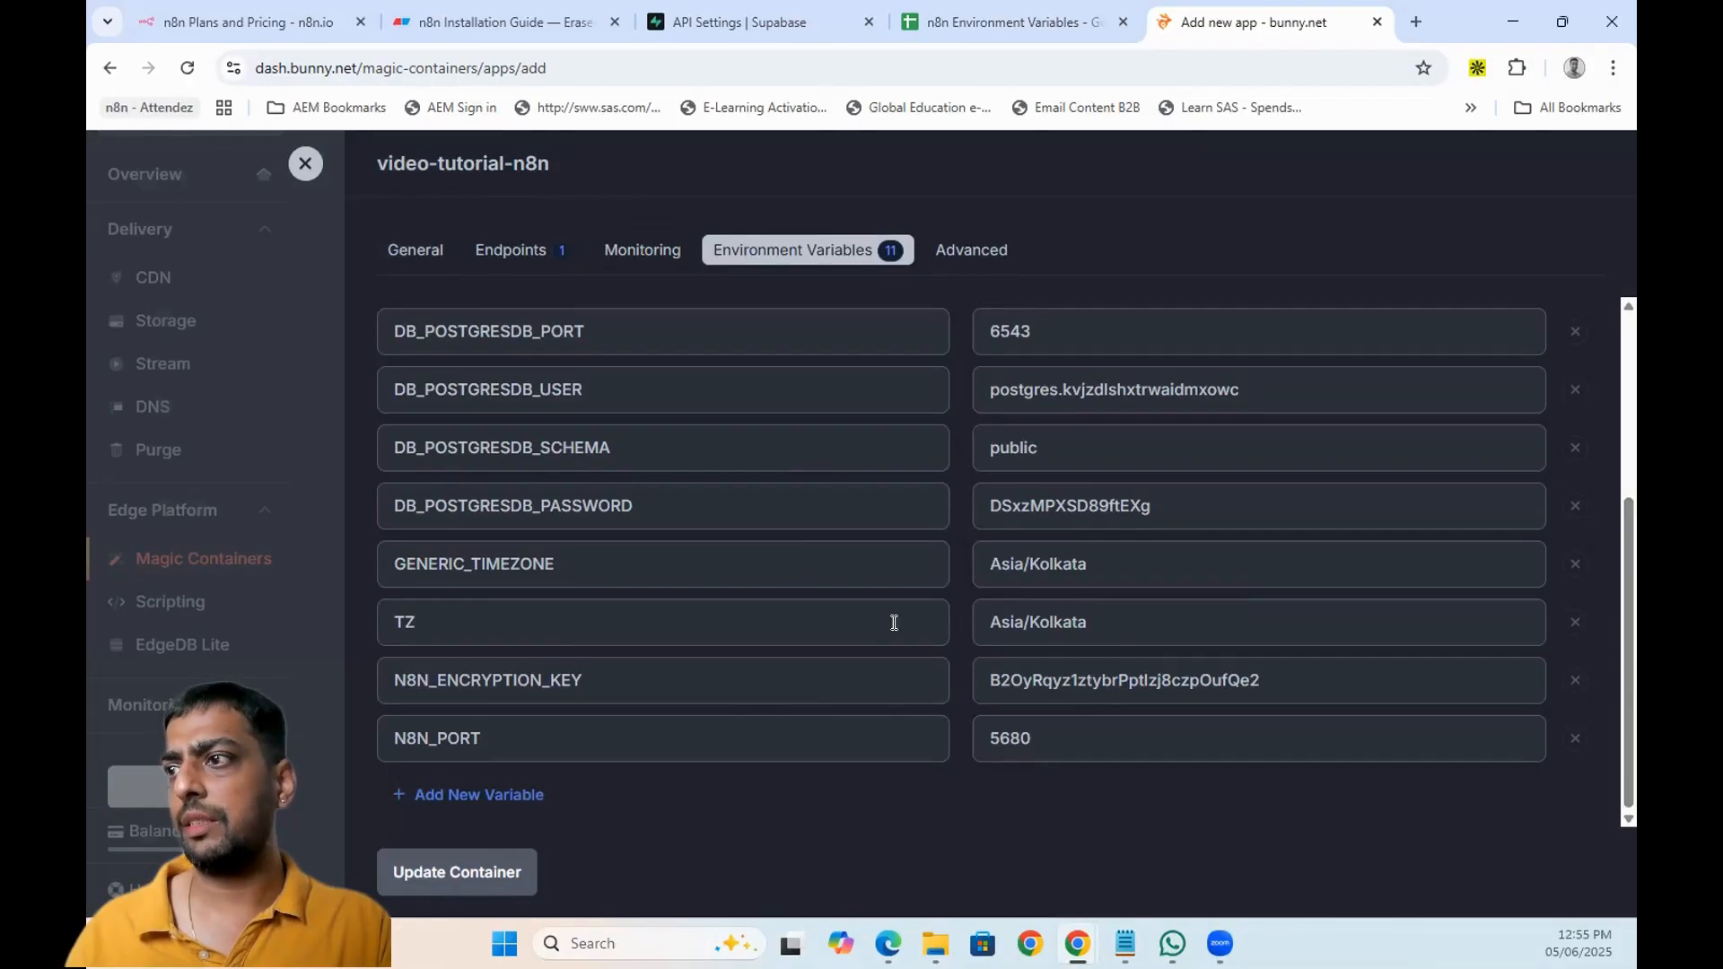
scroll(721, 692, up, 3)
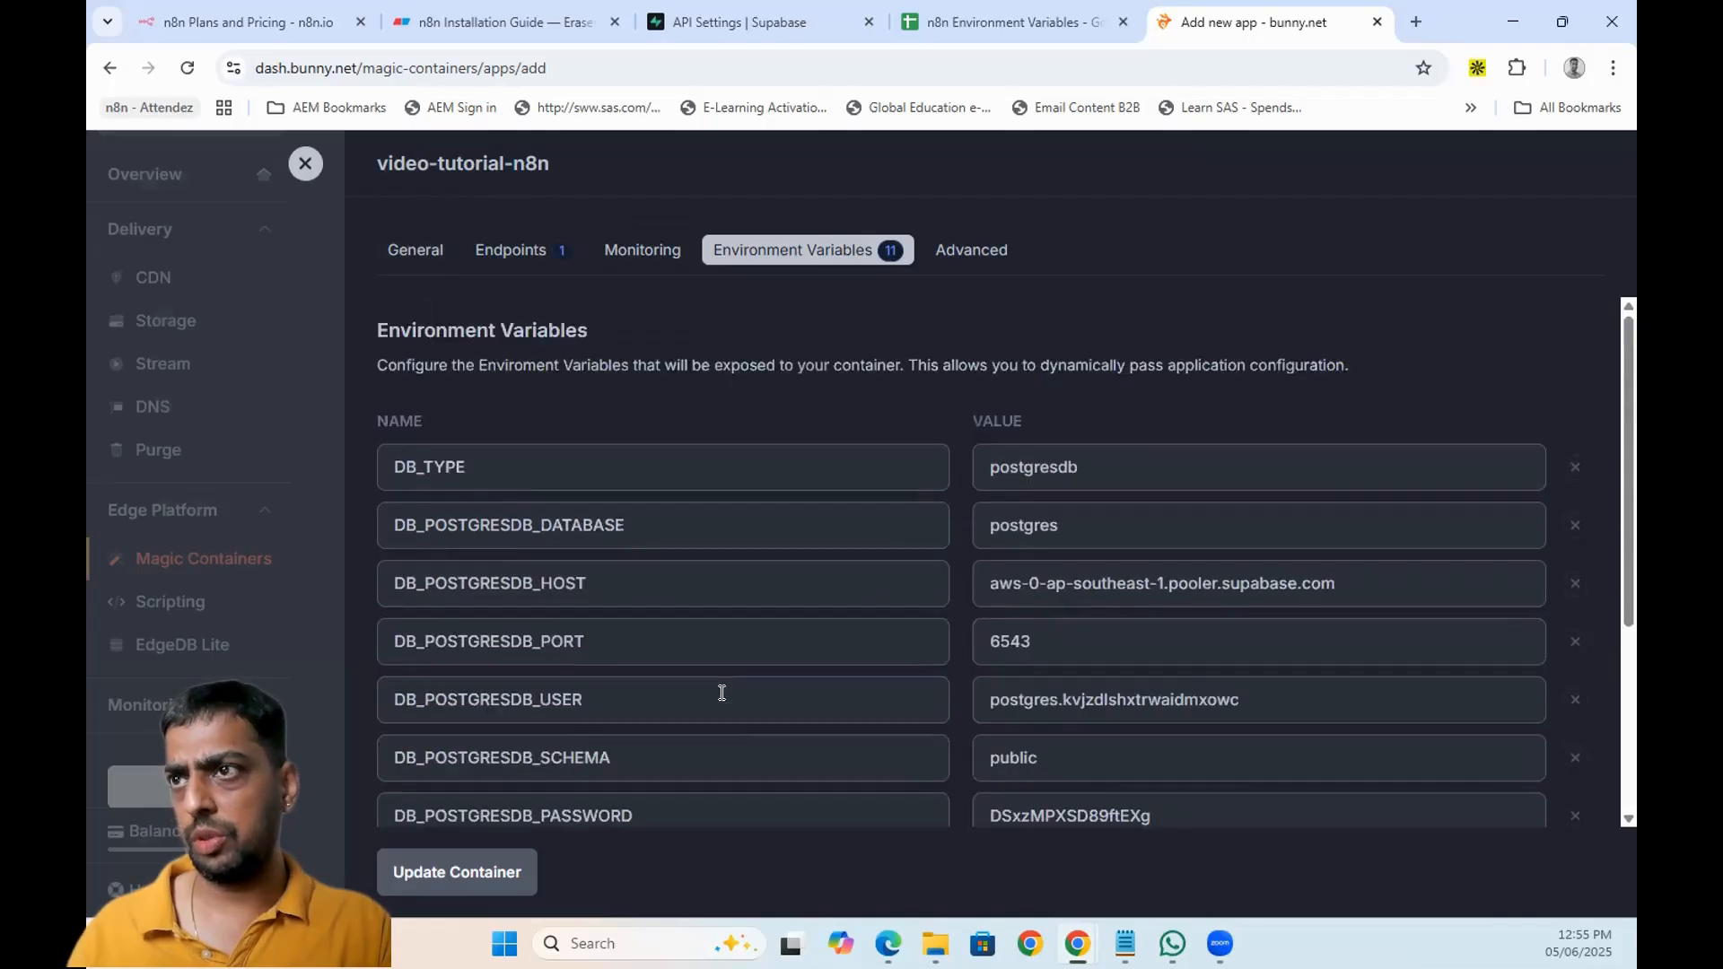
scroll(795, 535, down, 5)
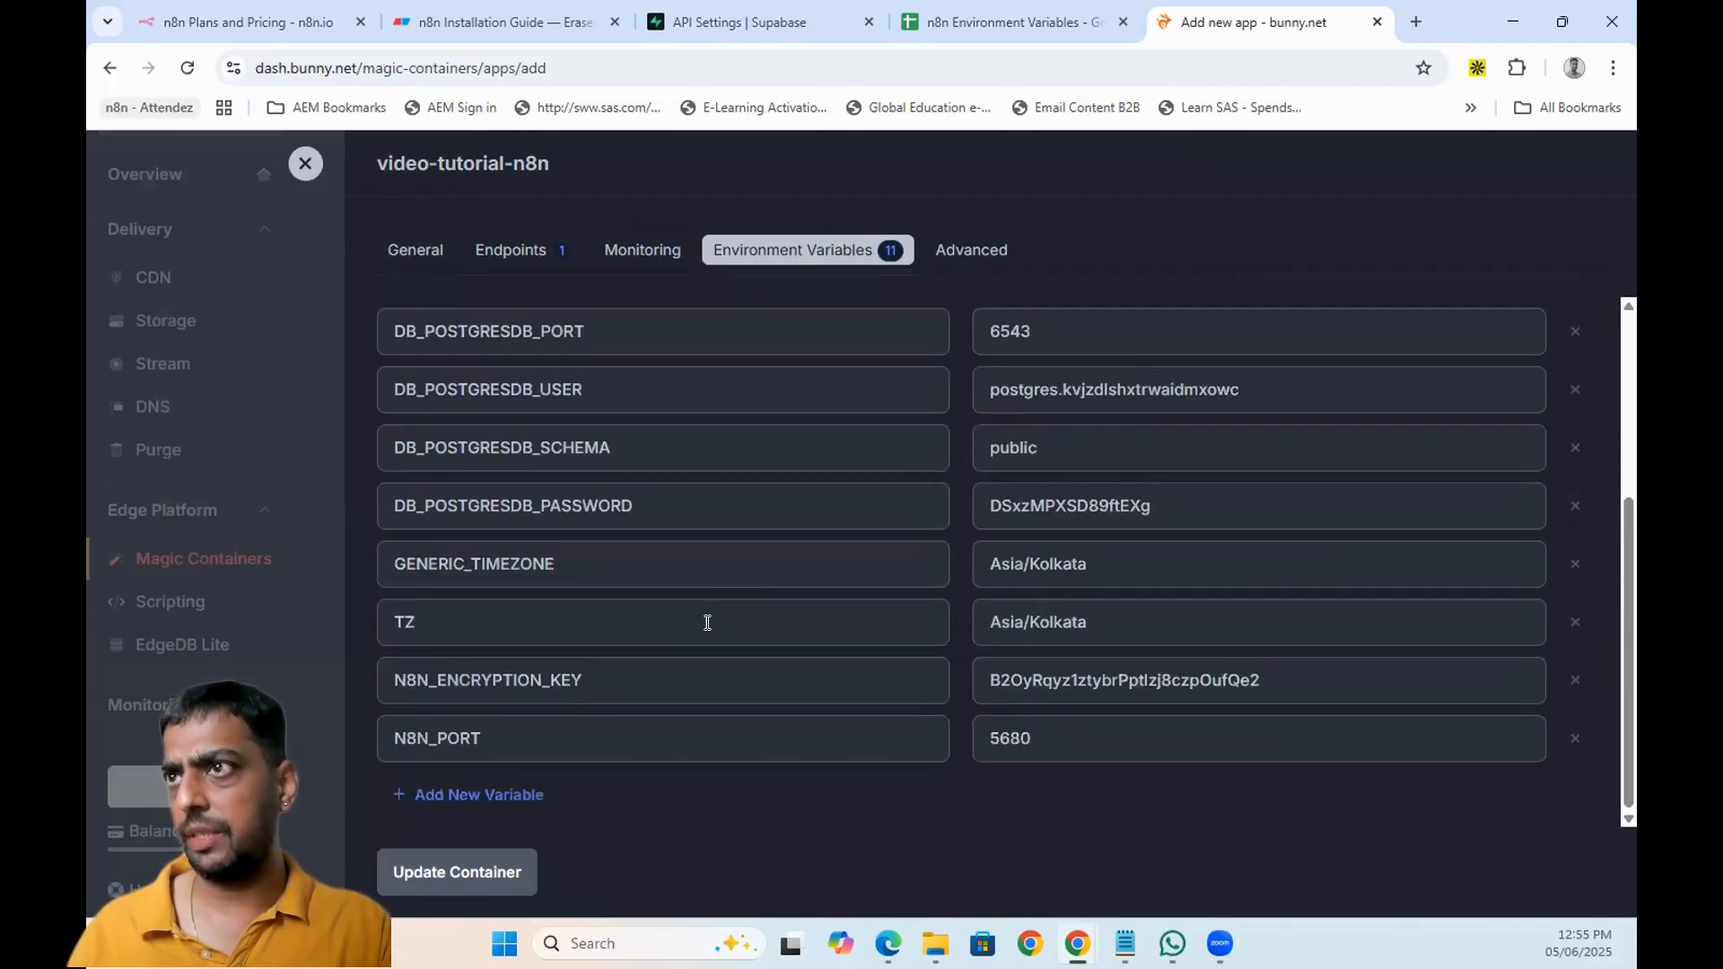
- Review the General settings and update the container
click(398, 247)
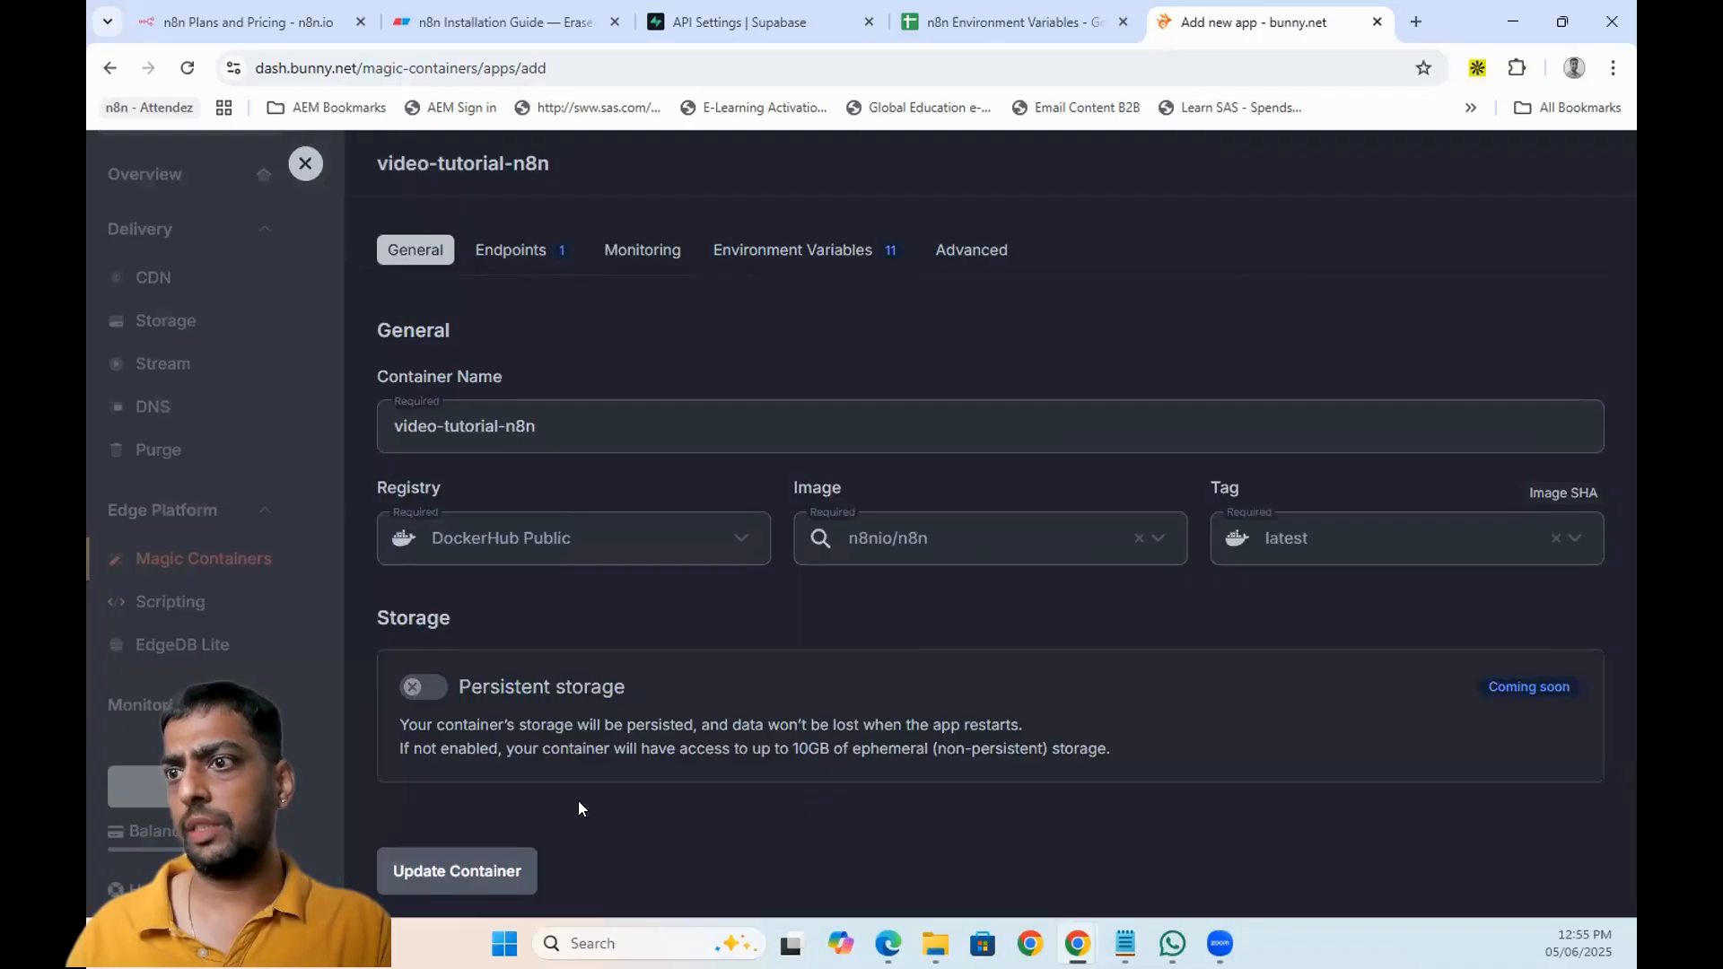
click(519, 873)
scroll(854, 700, down, 5)
- Review the estimated CPU, memory and storage costs, then confirm and create the app
click(1425, 813)
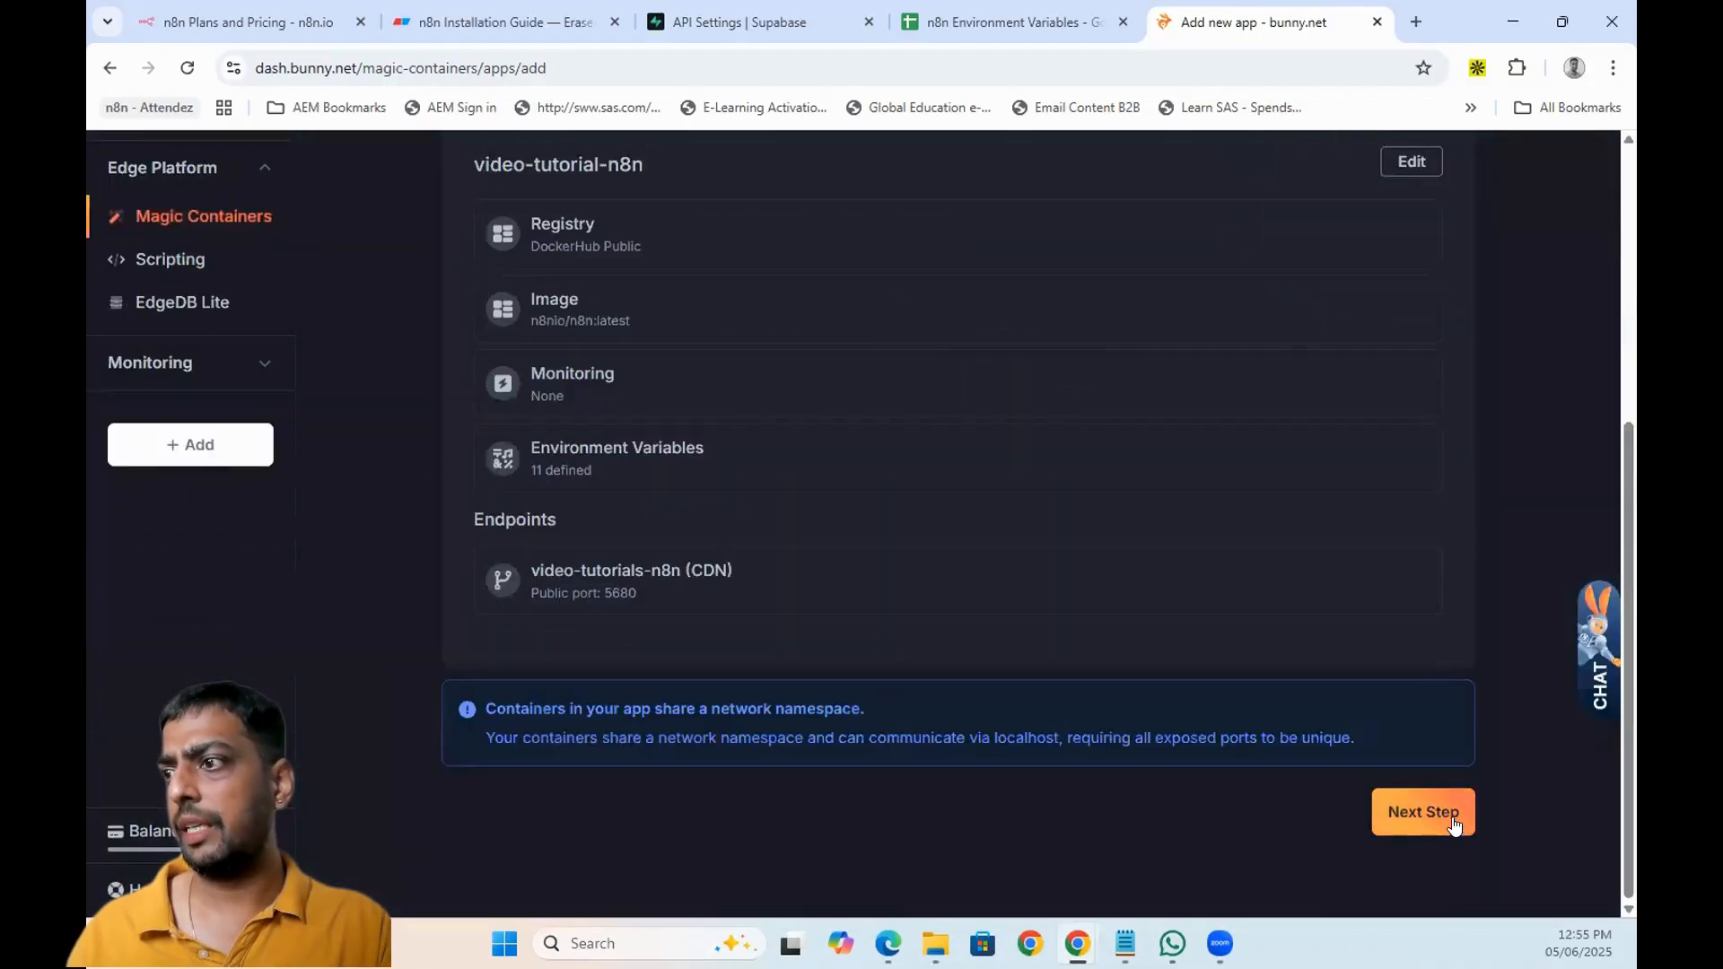
scroll(770, 687, up, 5)
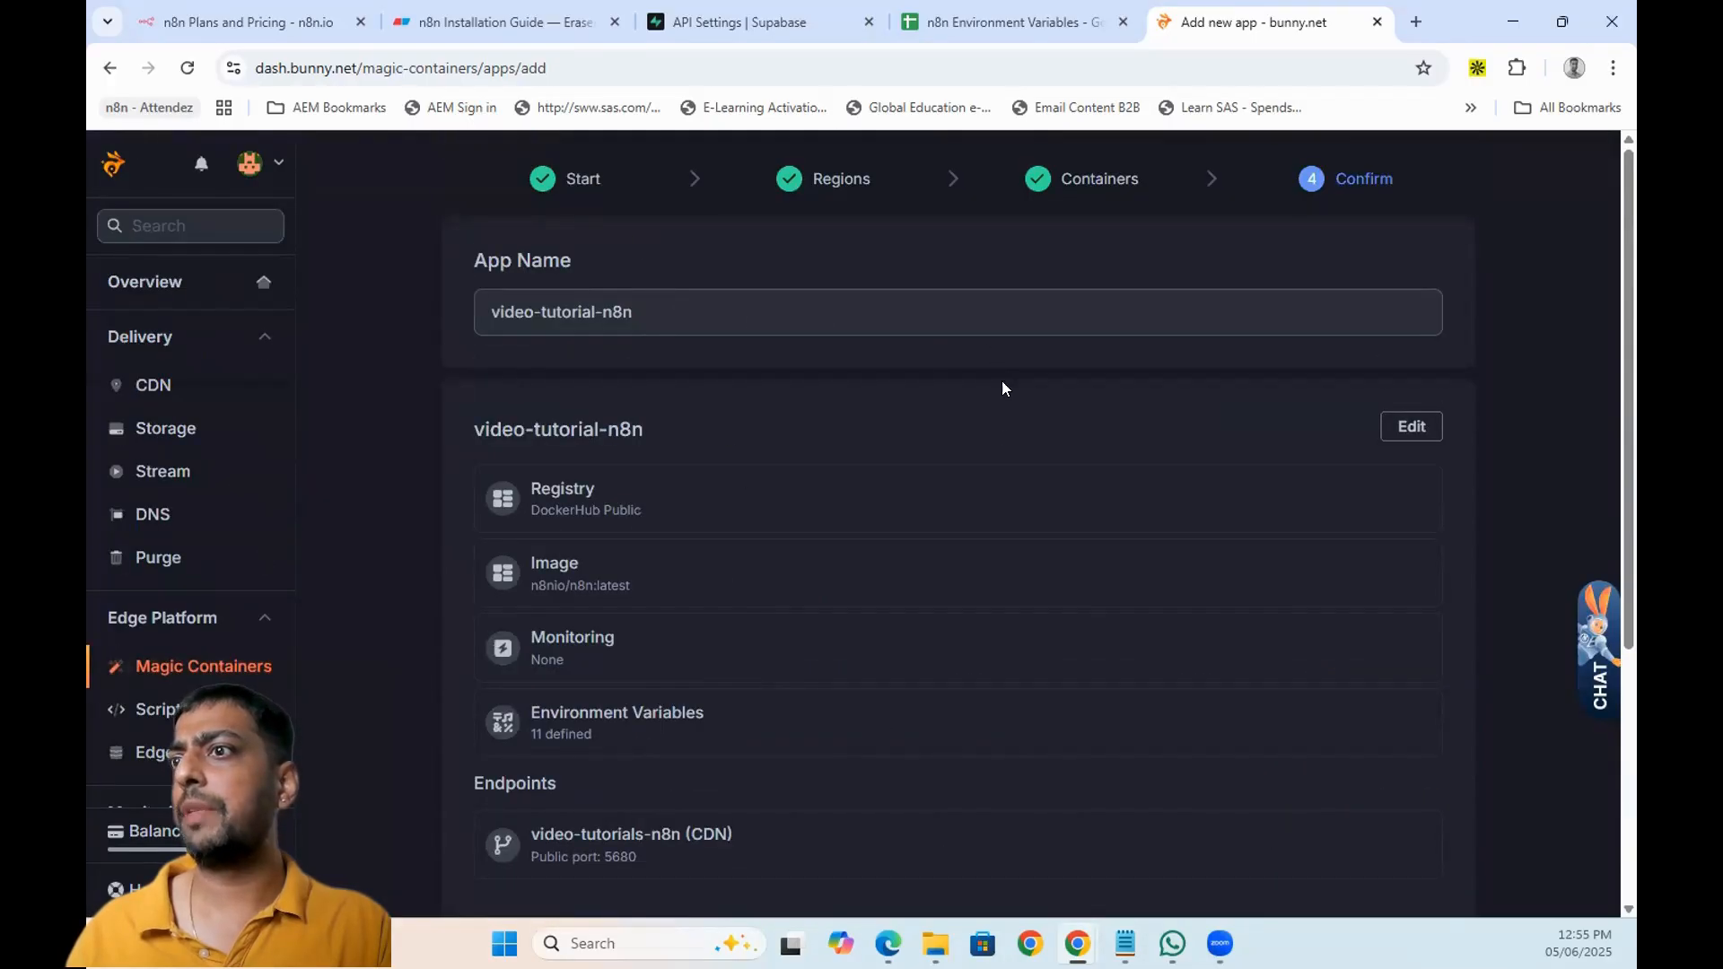
scroll(805, 620, down, 2)
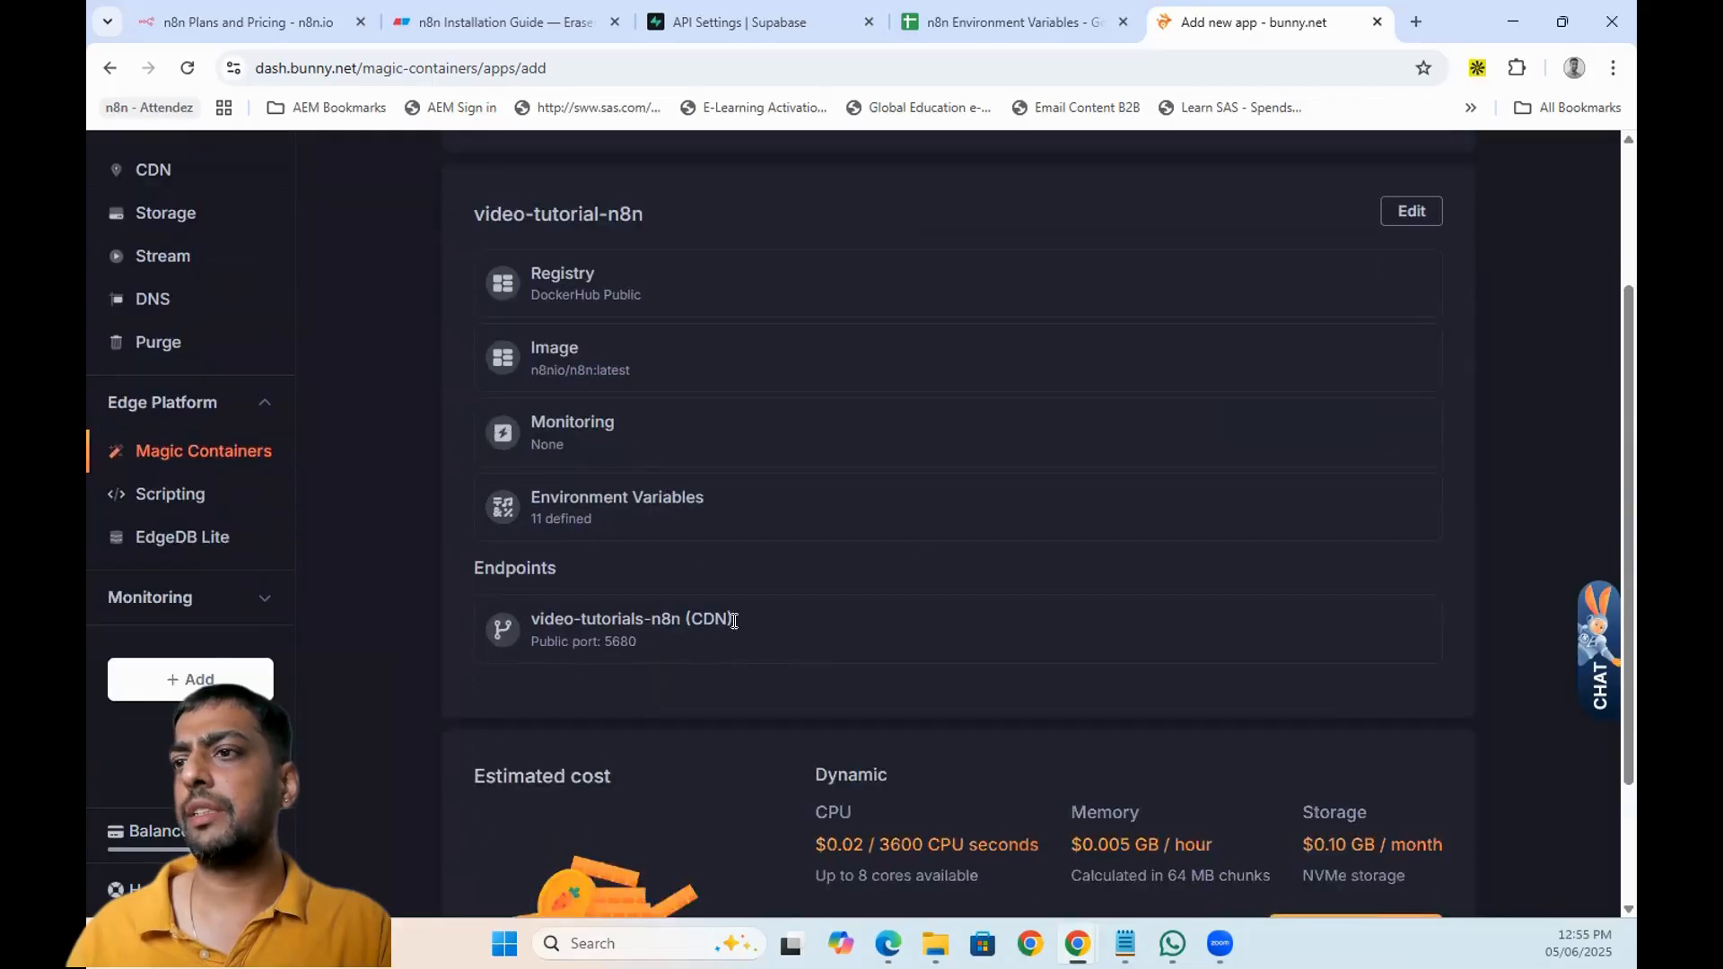
scroll(781, 632, down, 2)
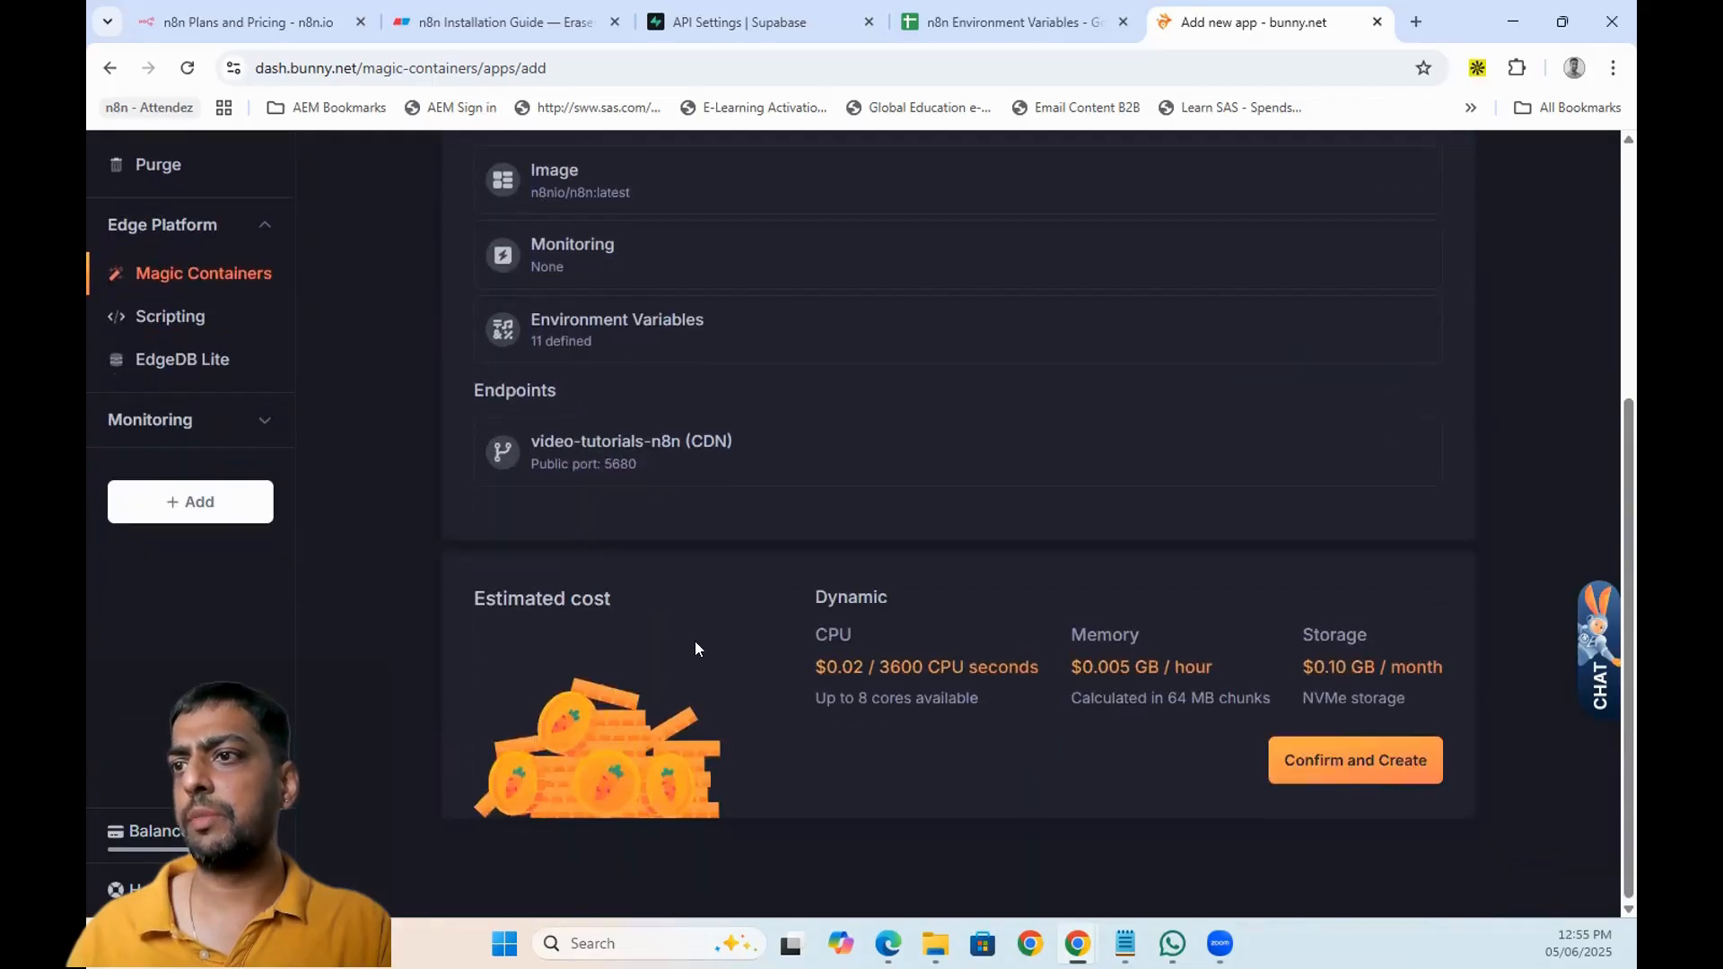
click(1331, 754)
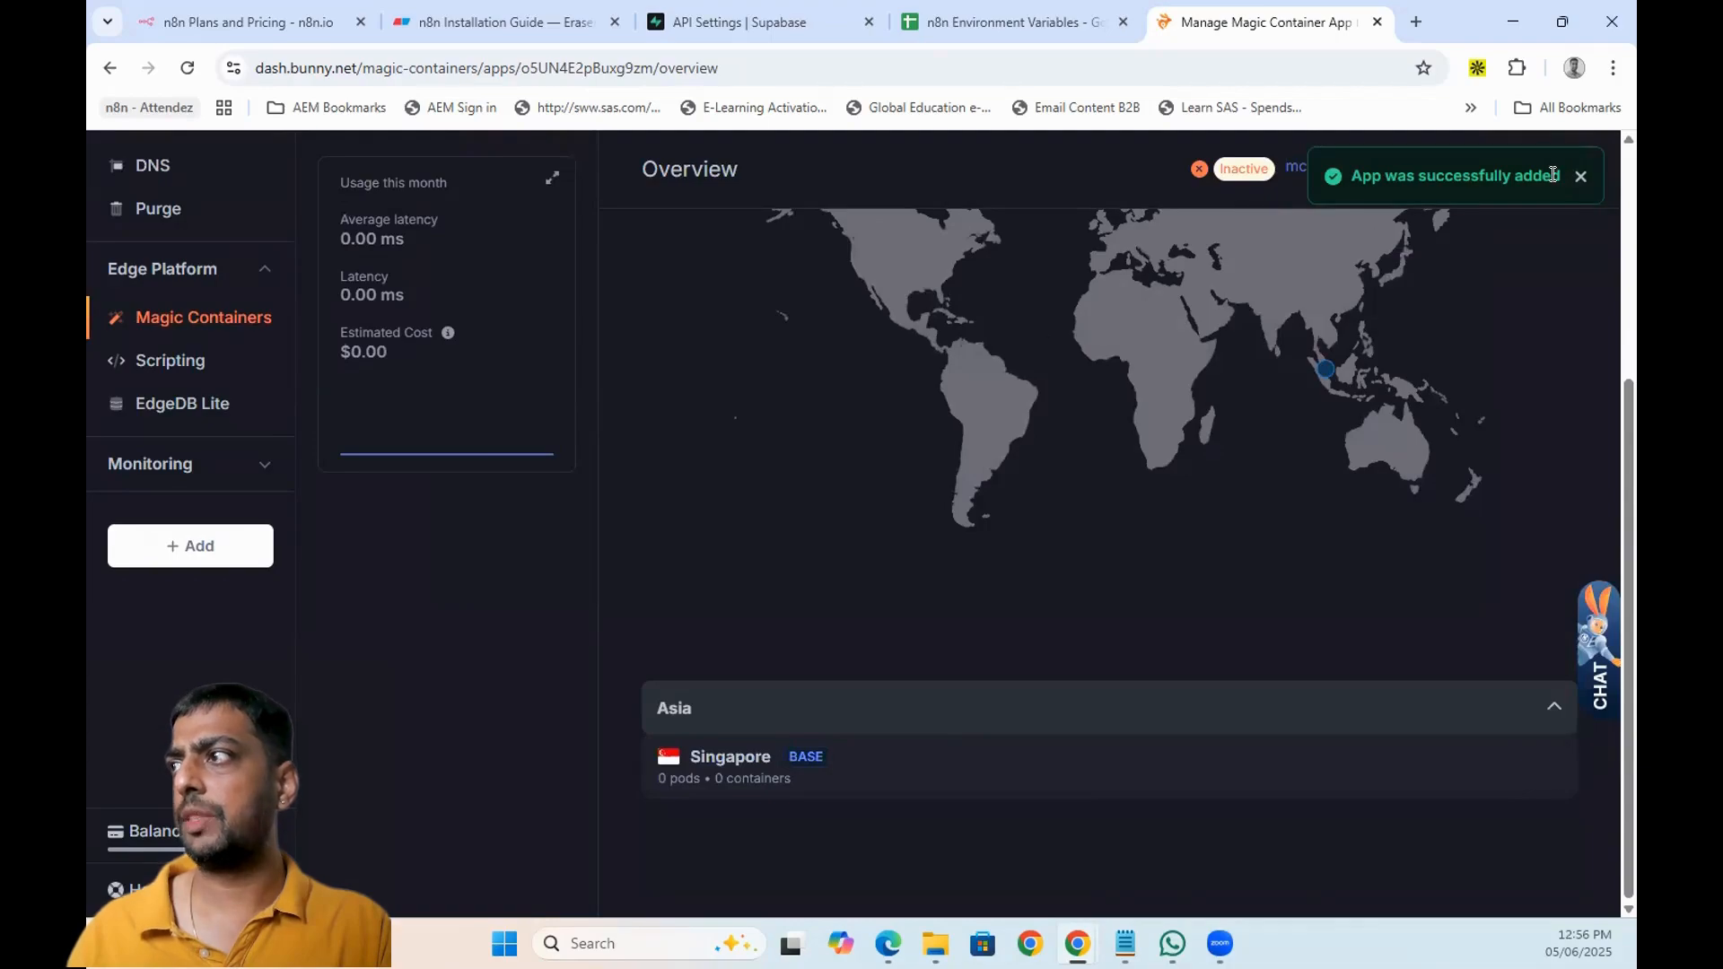
- Dismiss the success toast and view the Singapore pod's deployment logs
click(1580, 177)
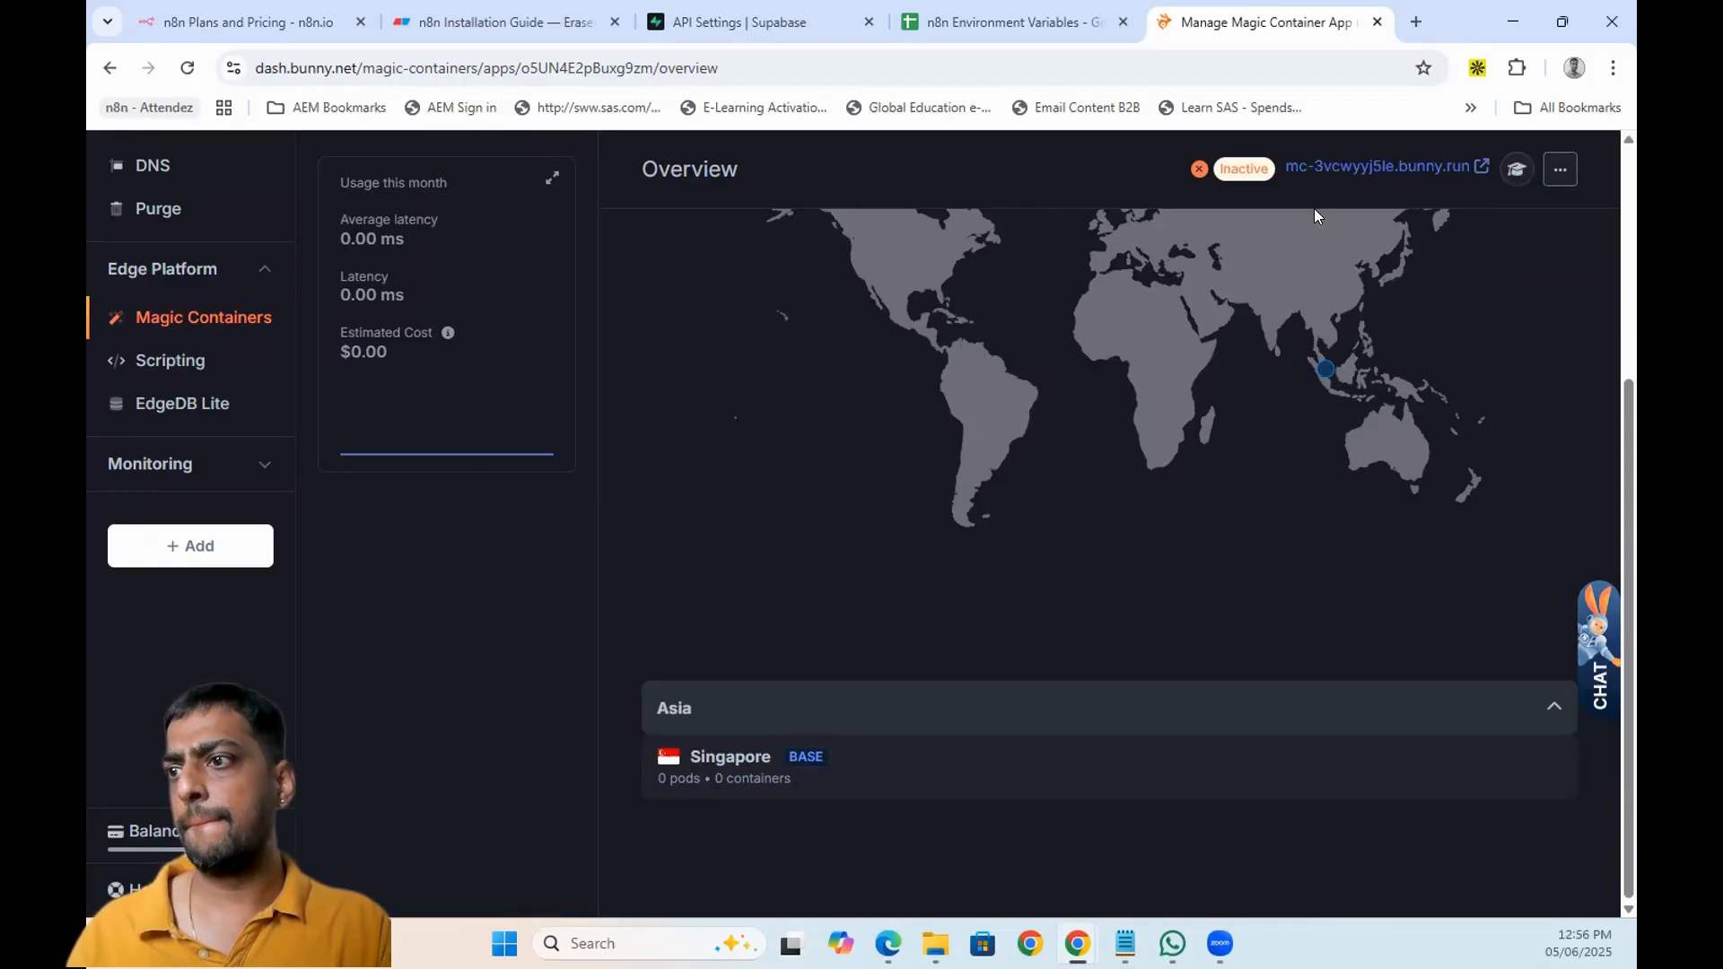
scroll(1086, 500, down, 1)
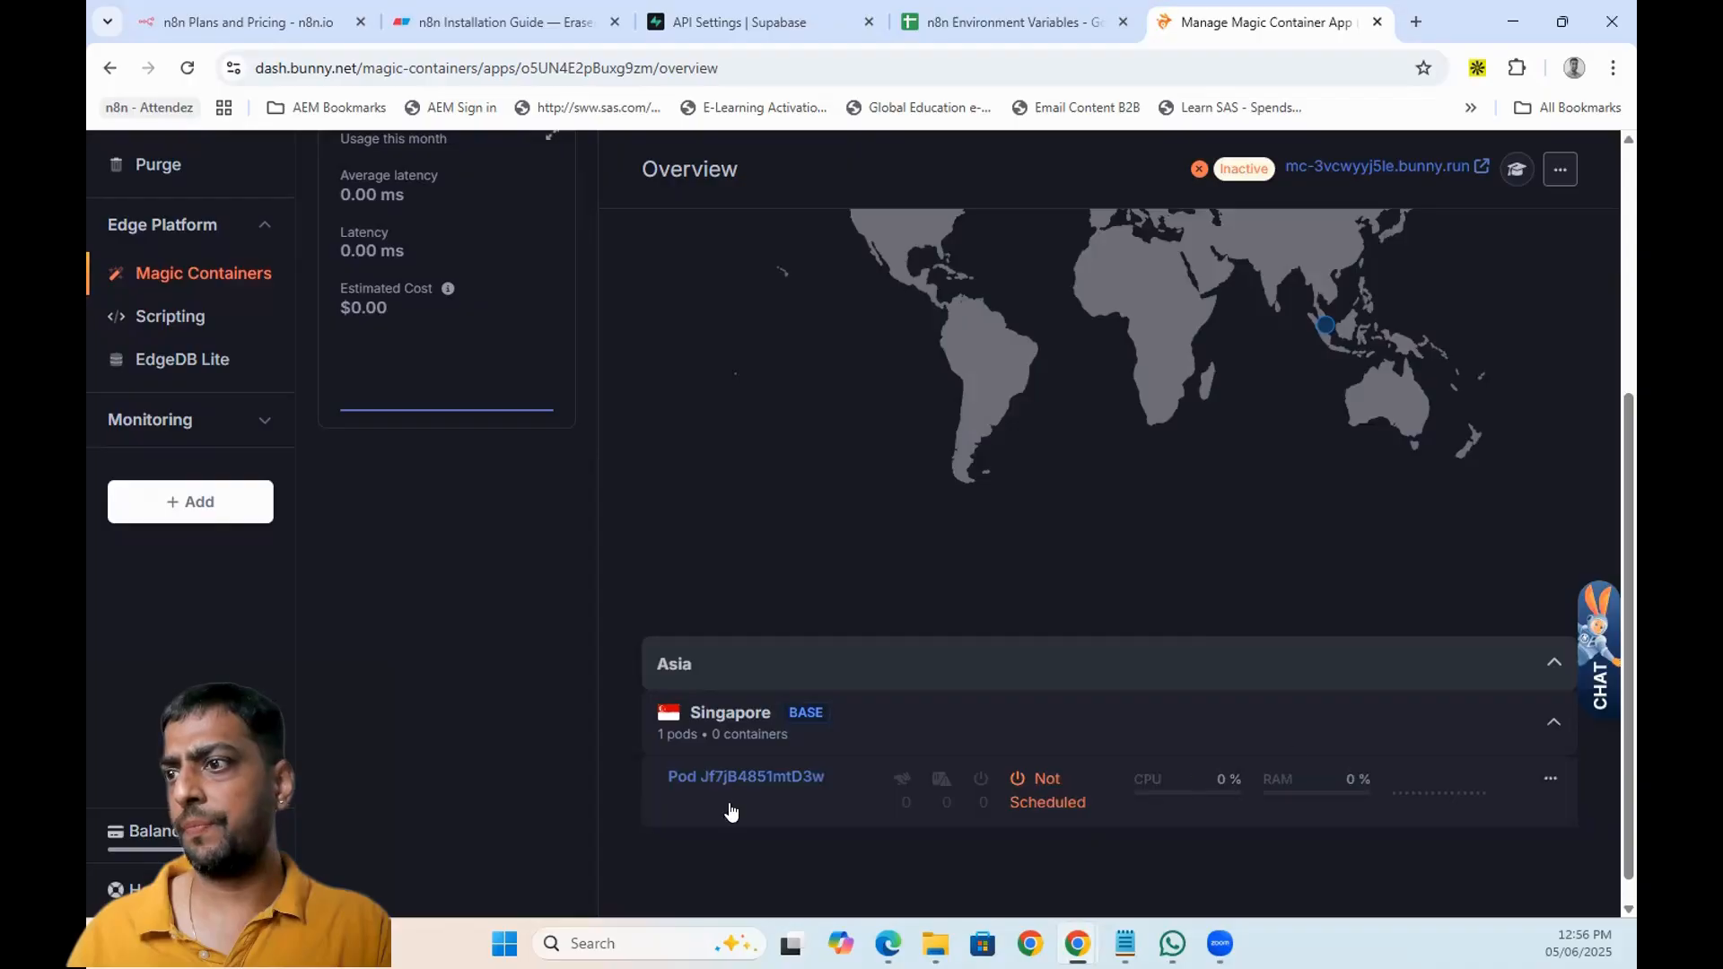
click(1547, 778)
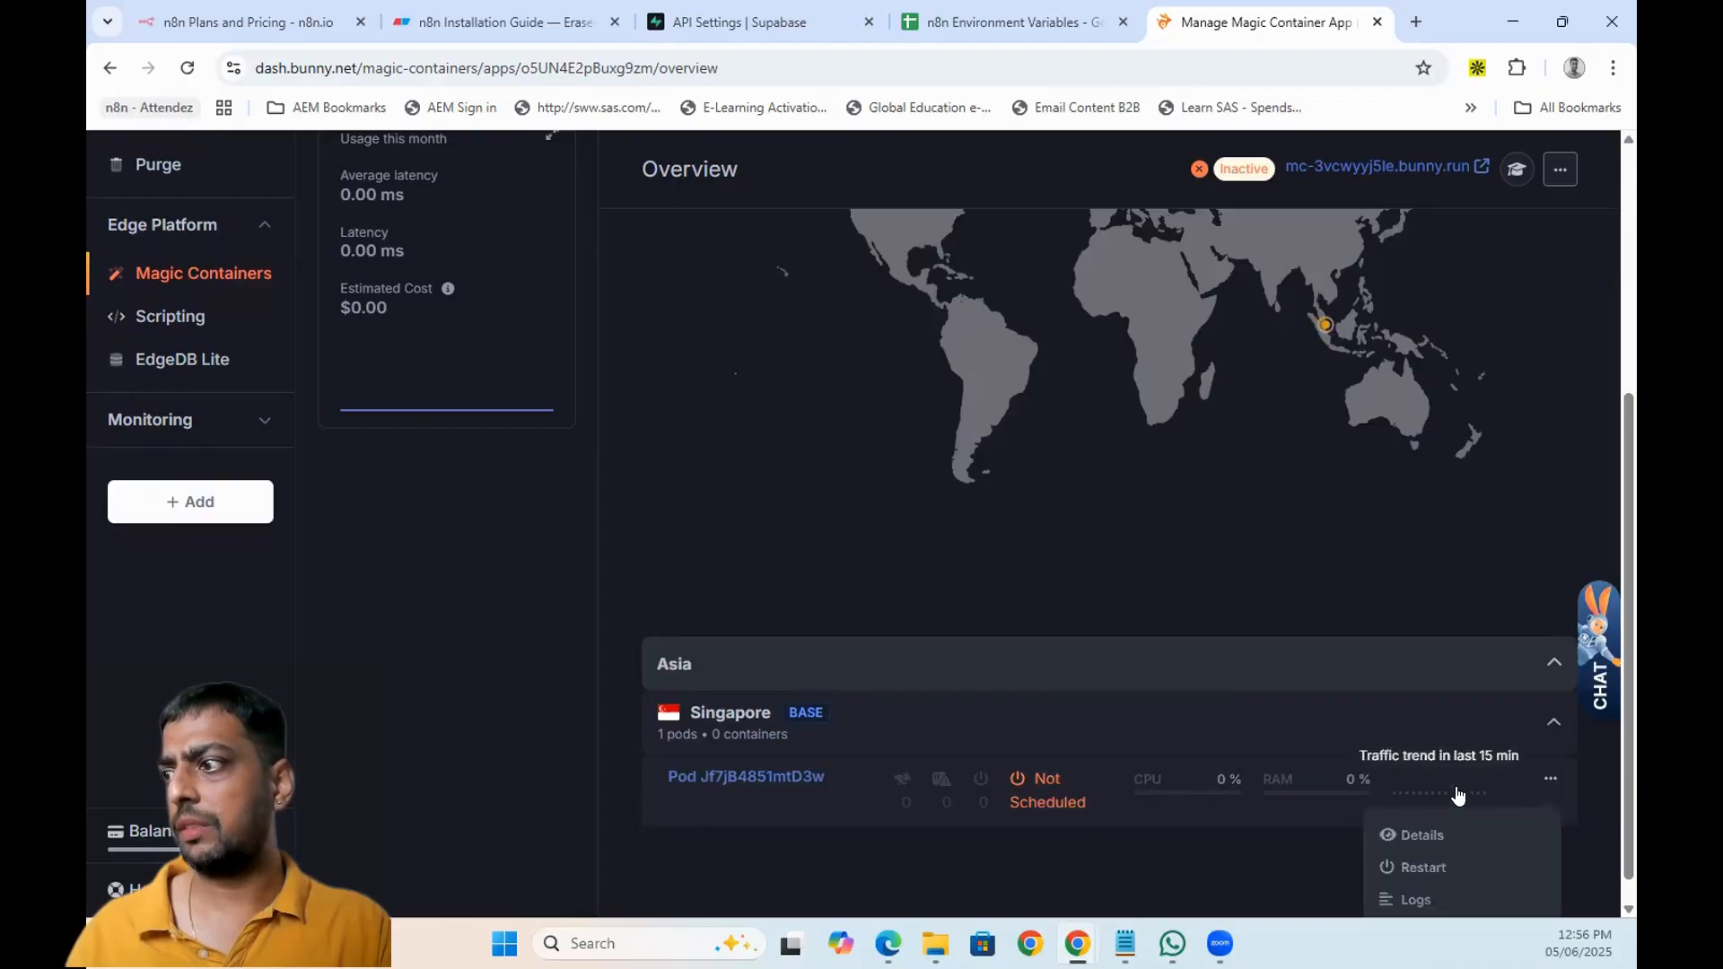
click(1413, 871)
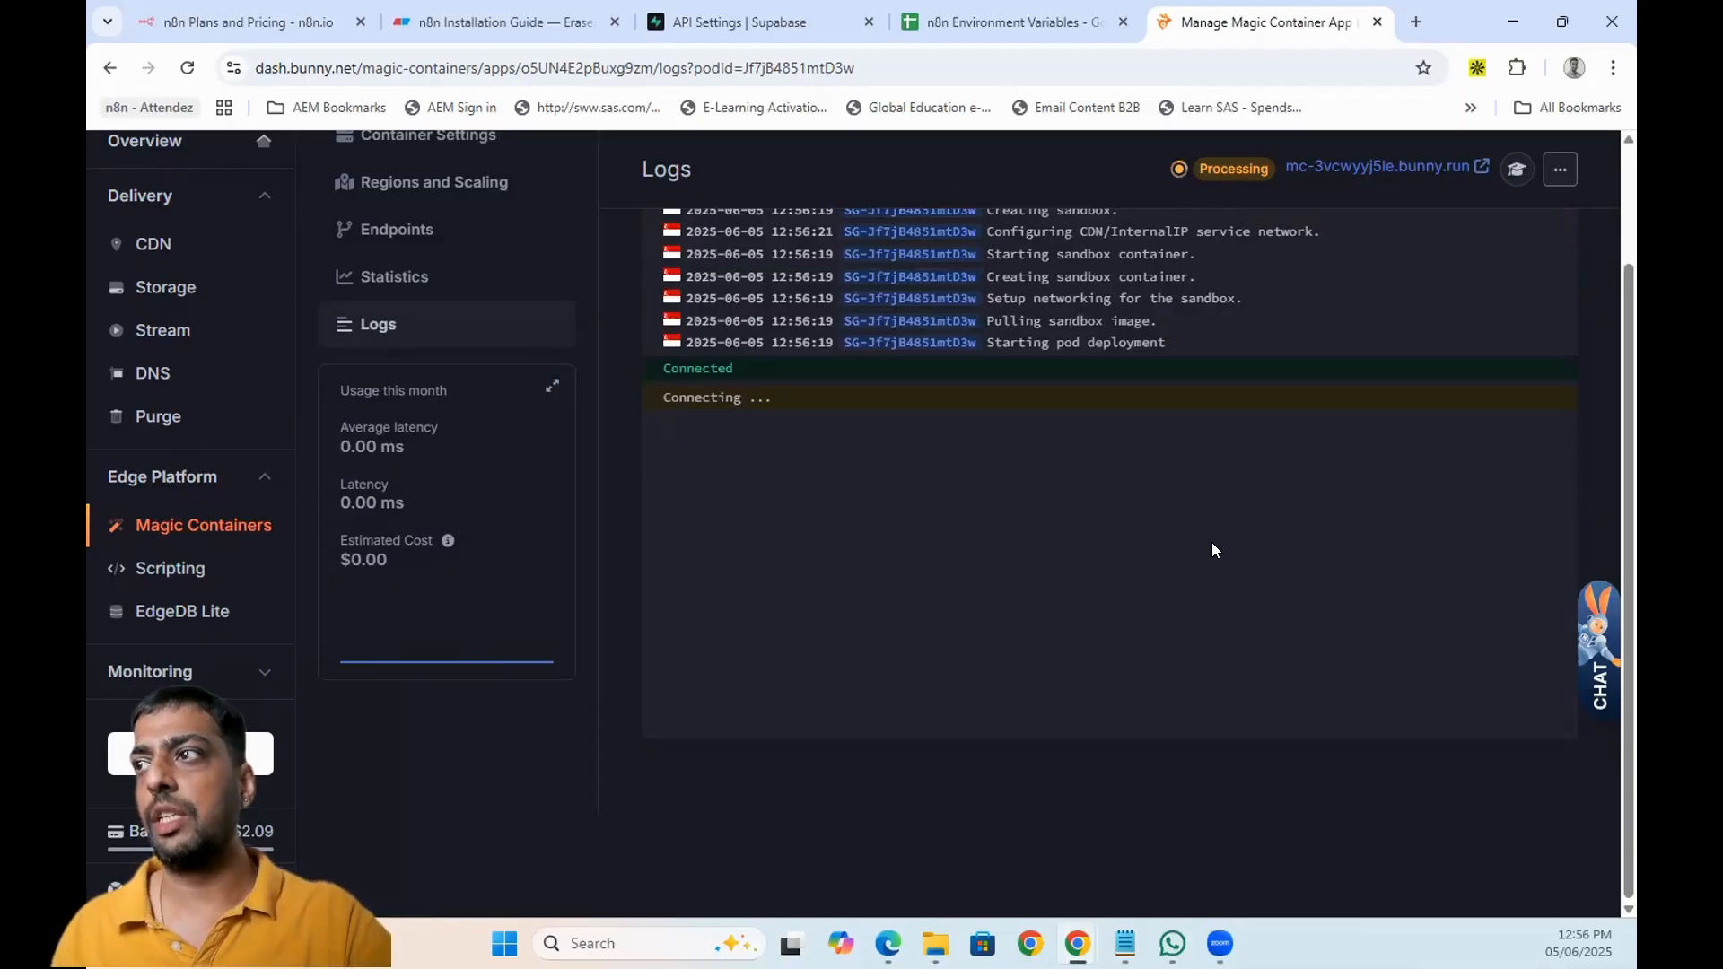
- Find port 5680 in the localhost log line showing n8n is running
scroll(1211, 550, up, 2)
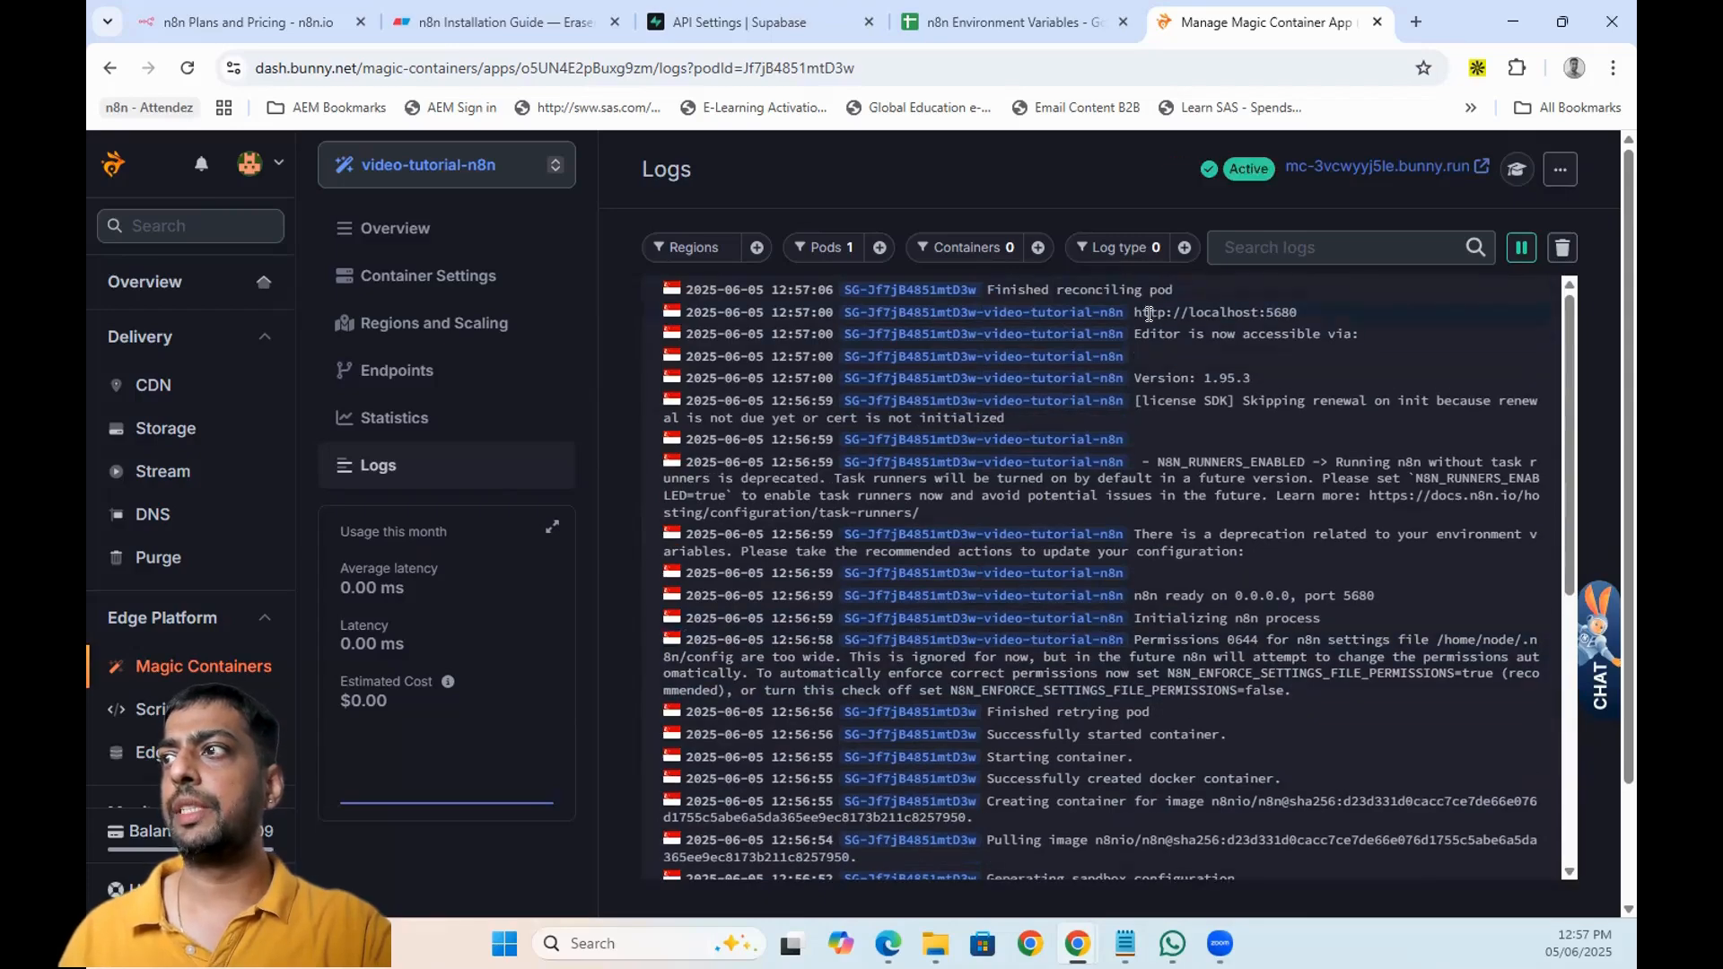
double_click(1282, 312)
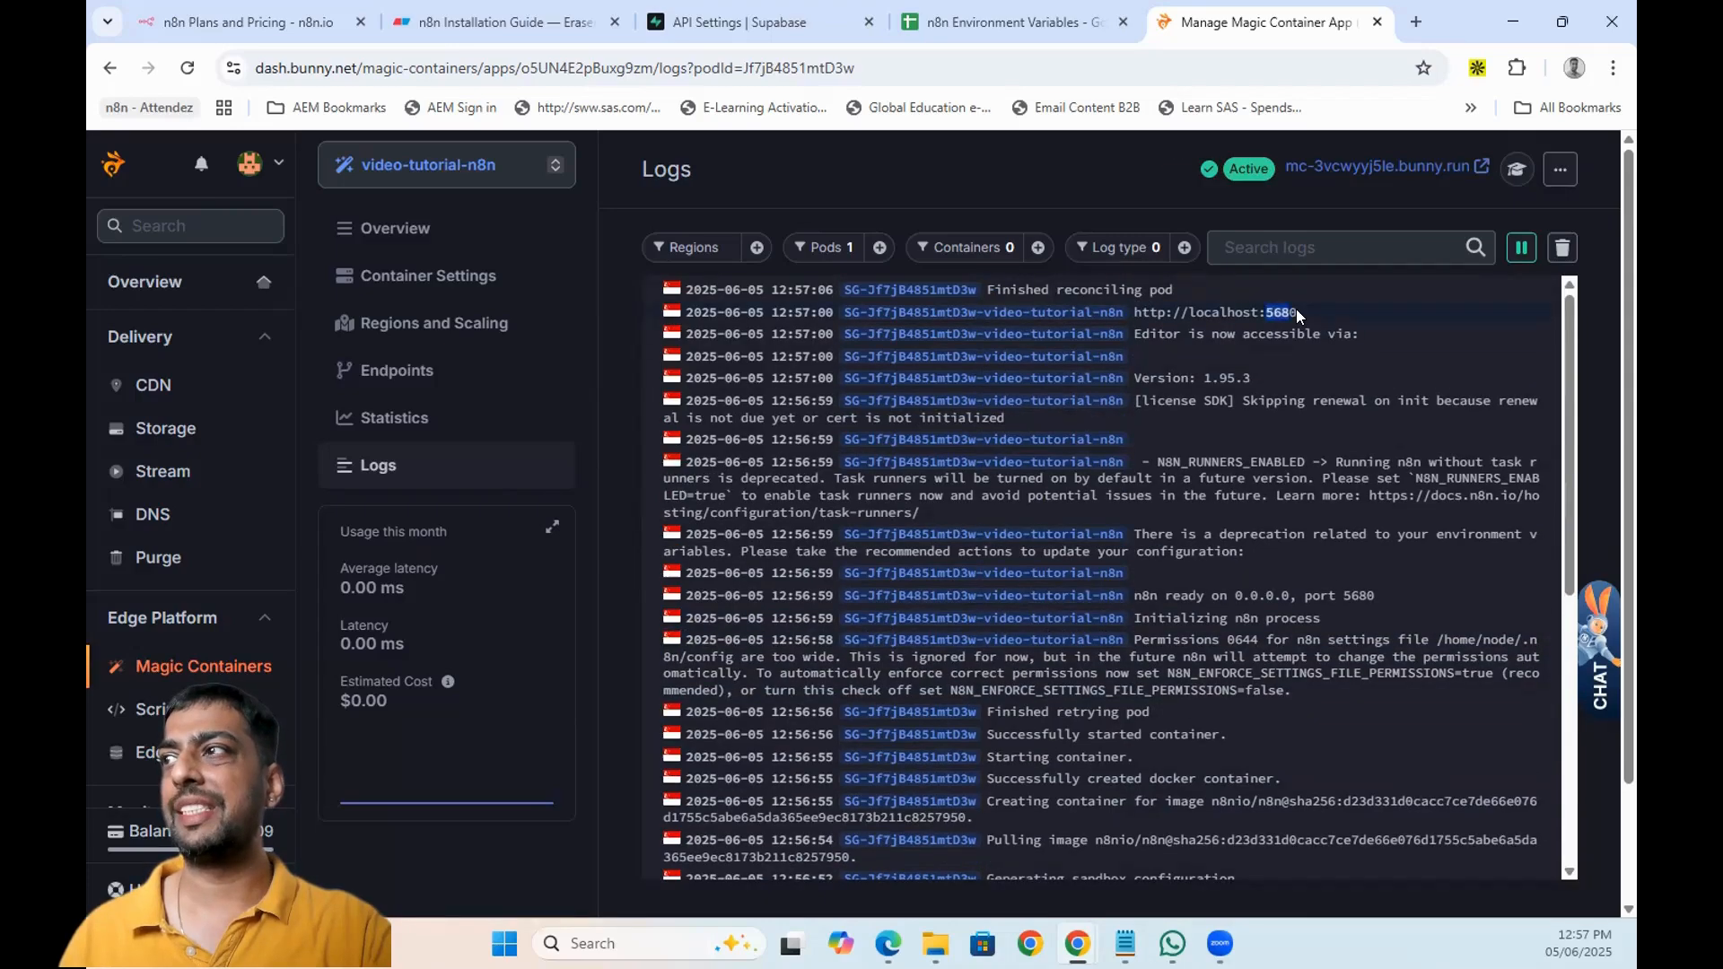
- Open the app's bunny.run address and create the n8n owner account with email, name and password
click(1331, 166)
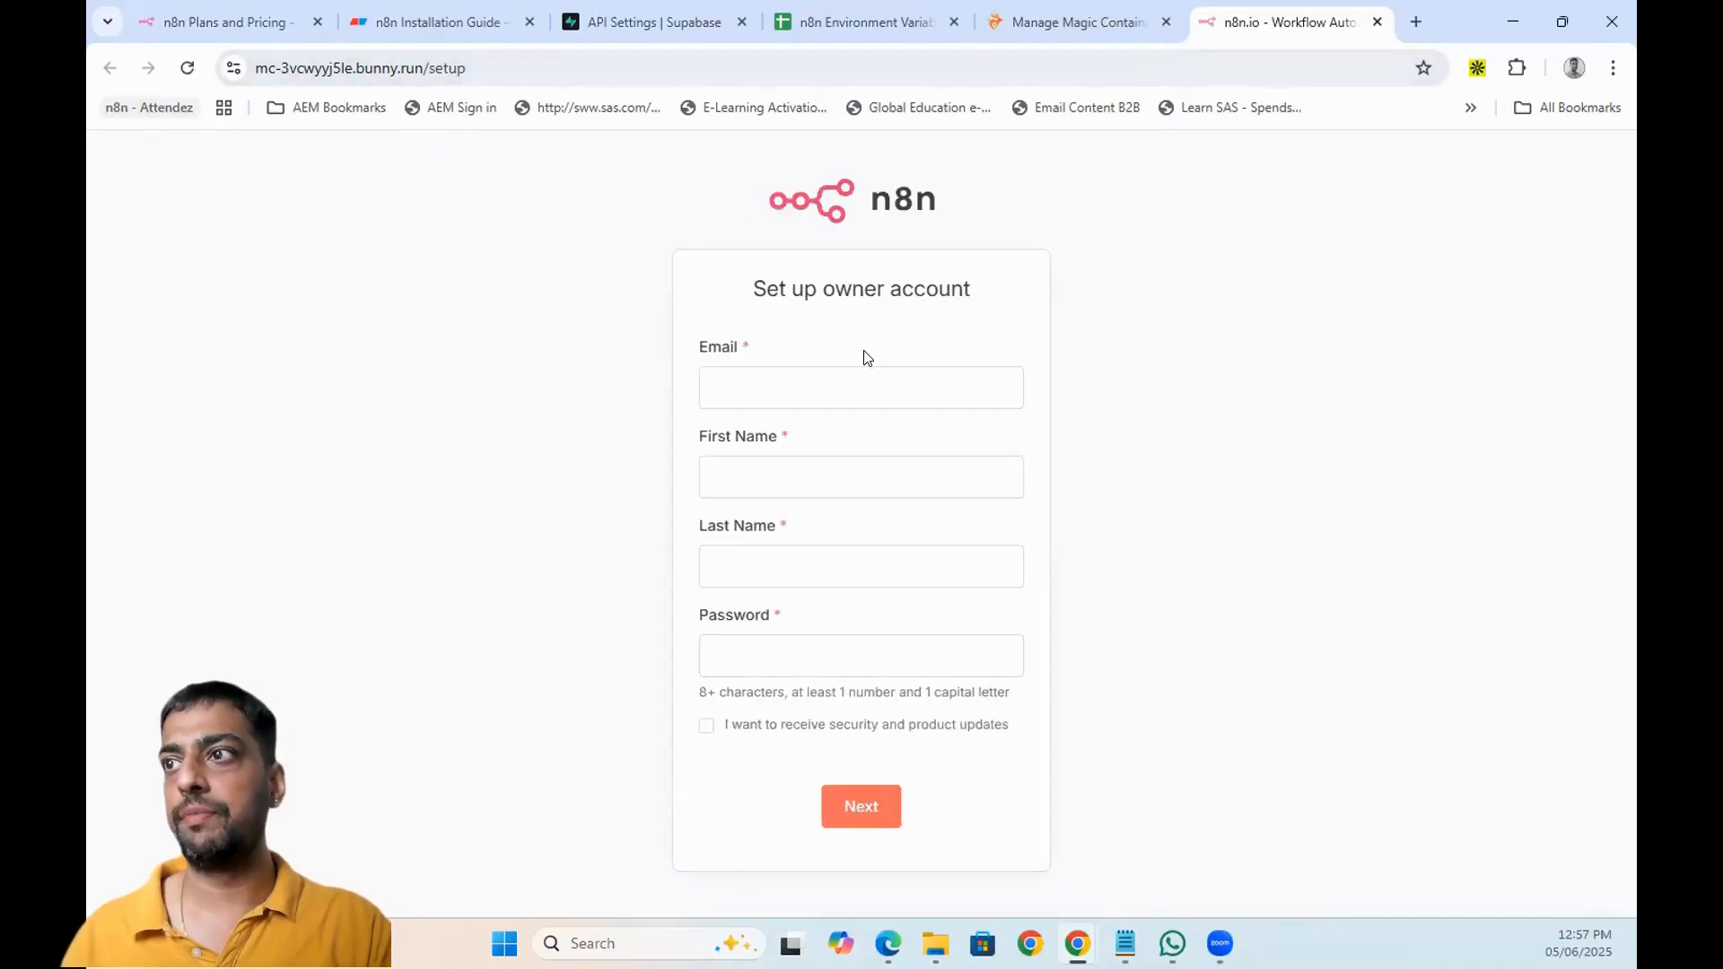
click(858, 379)
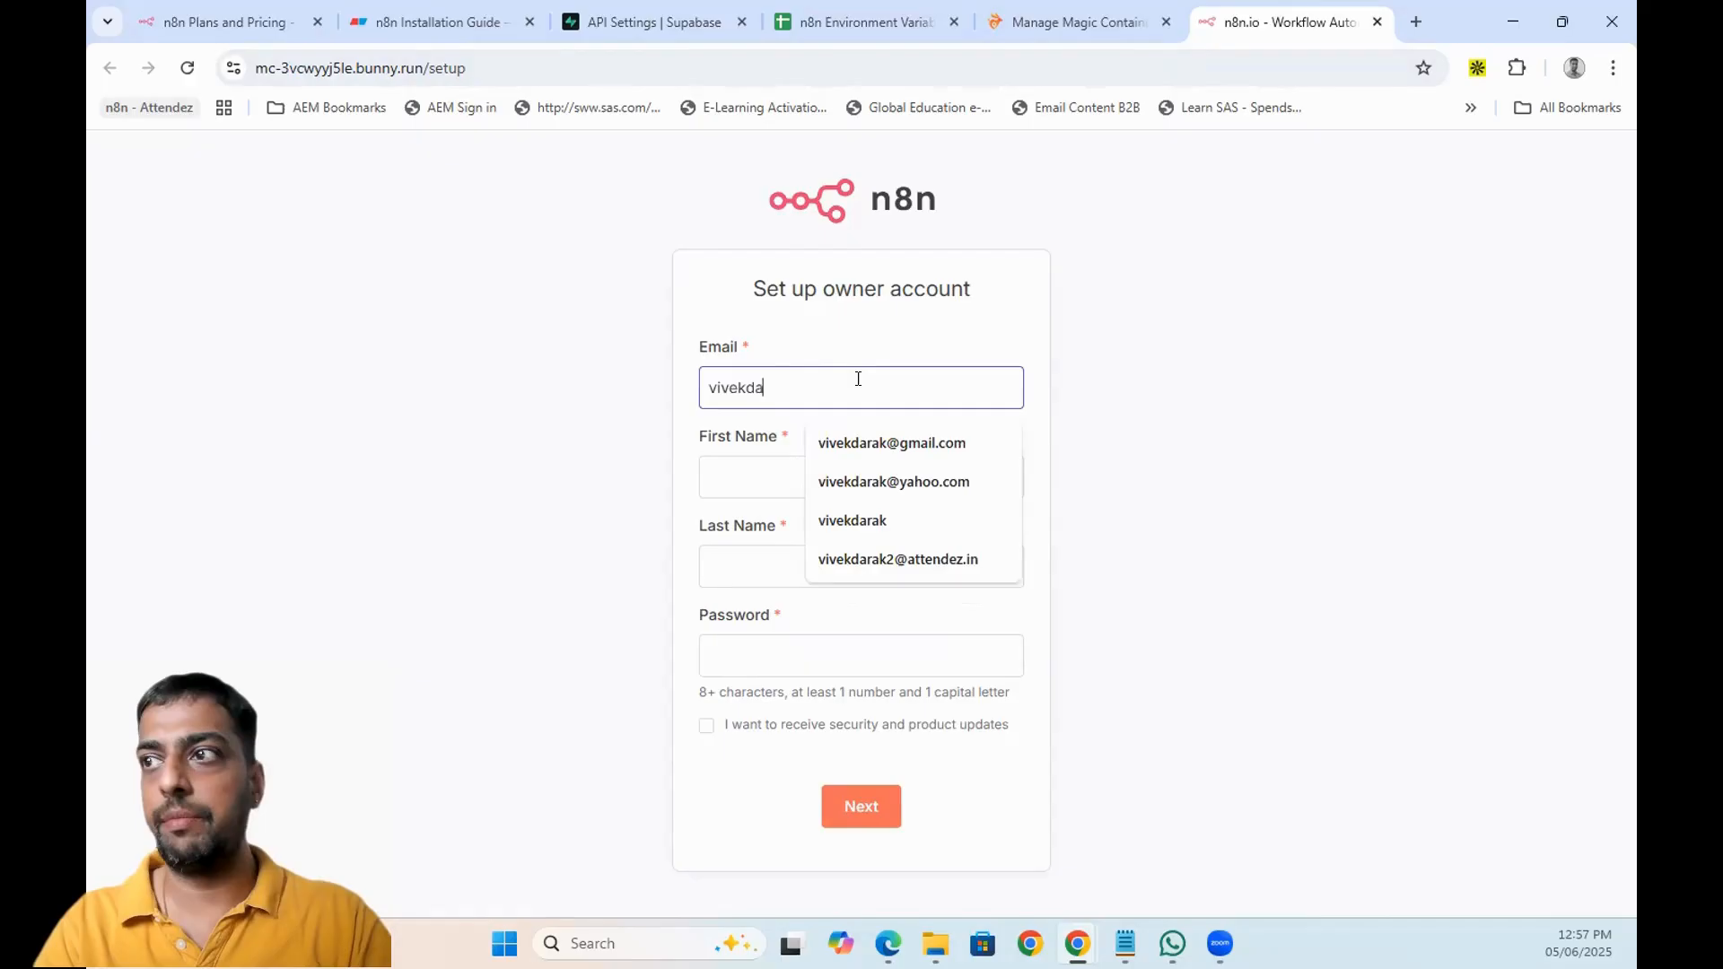
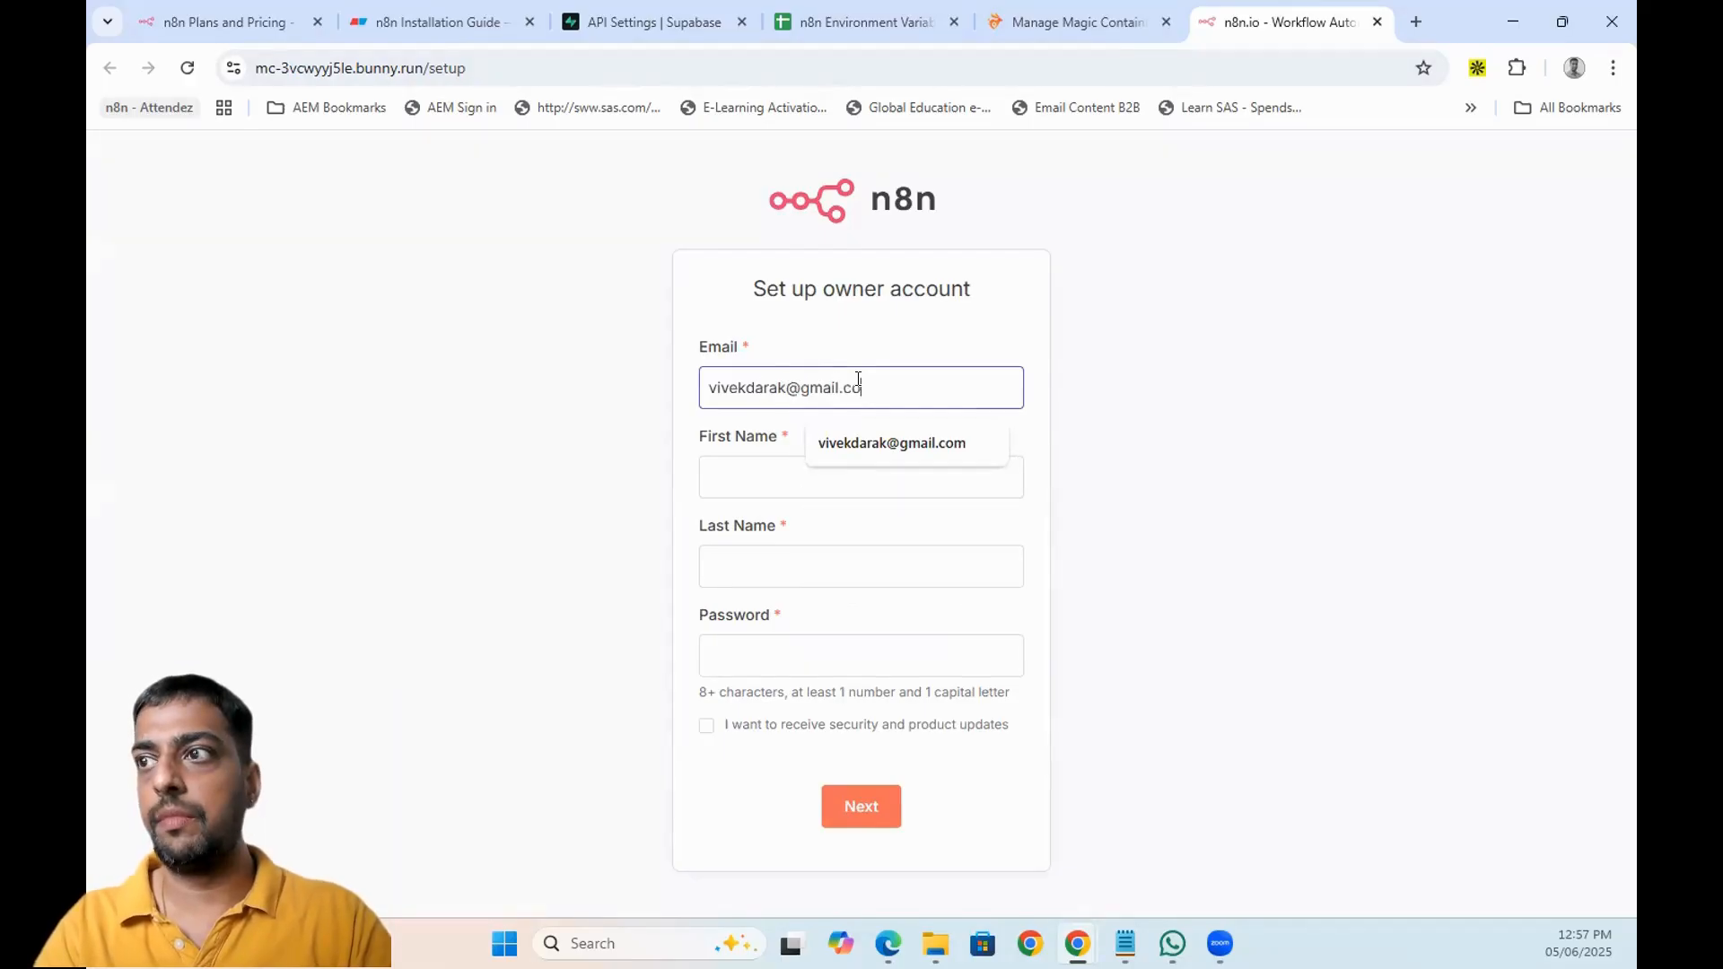
key(Tab)
key(Tab)
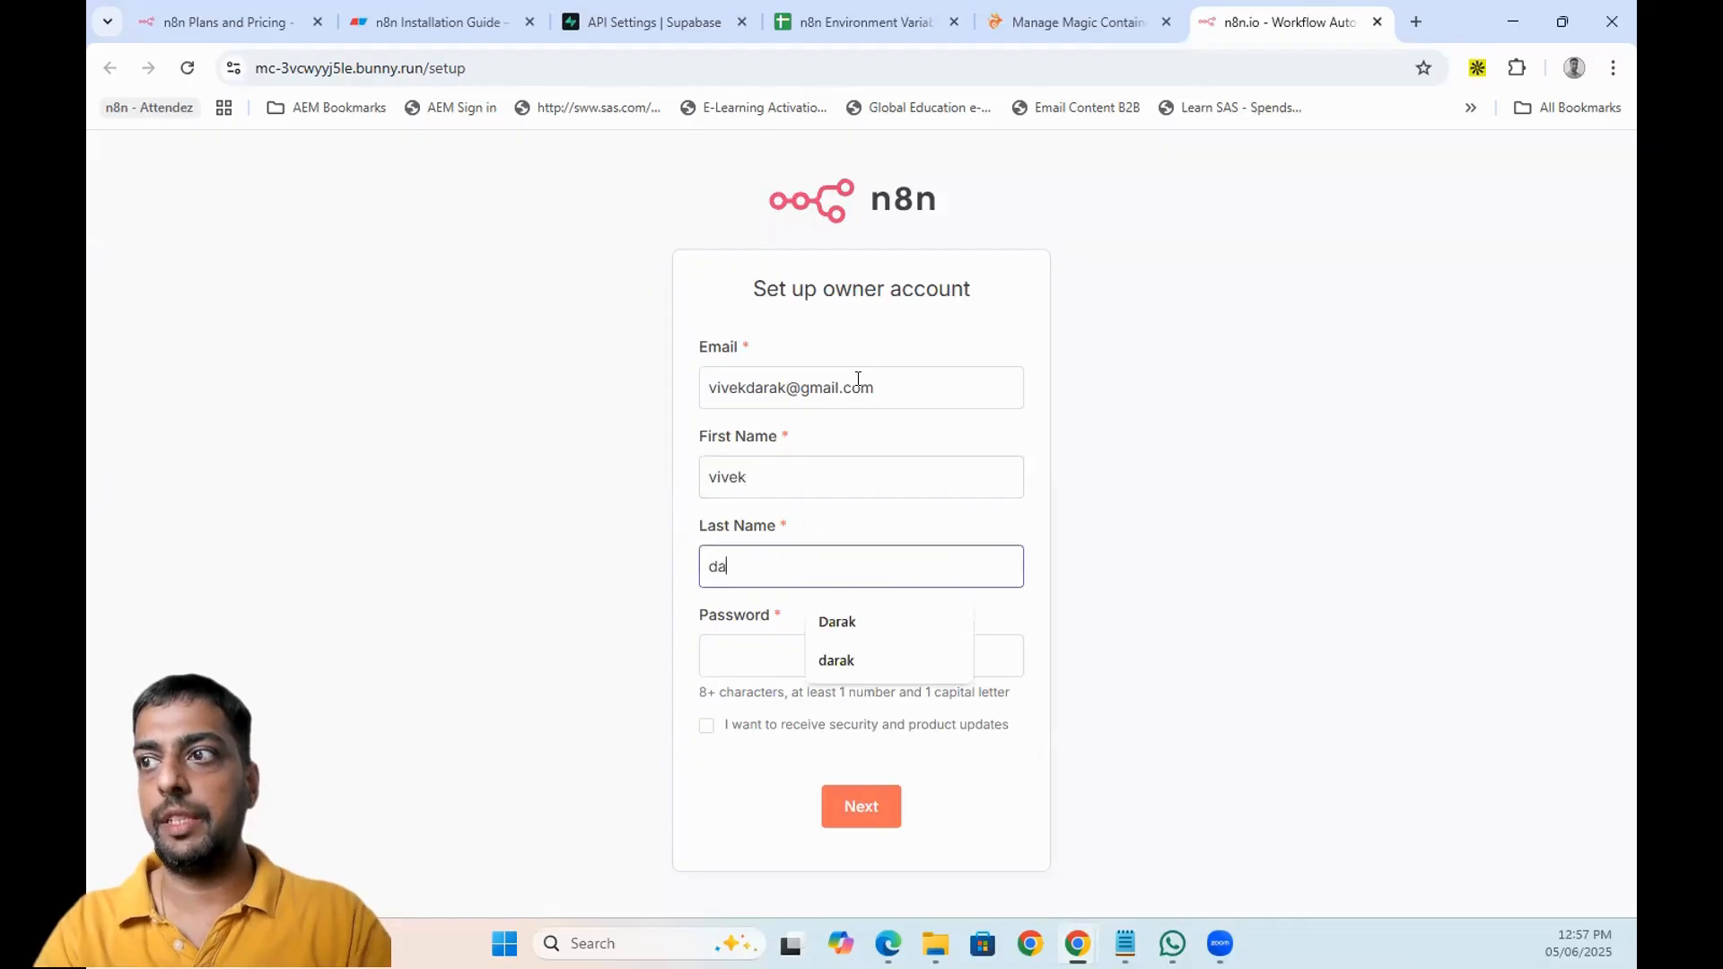
key(Tab)
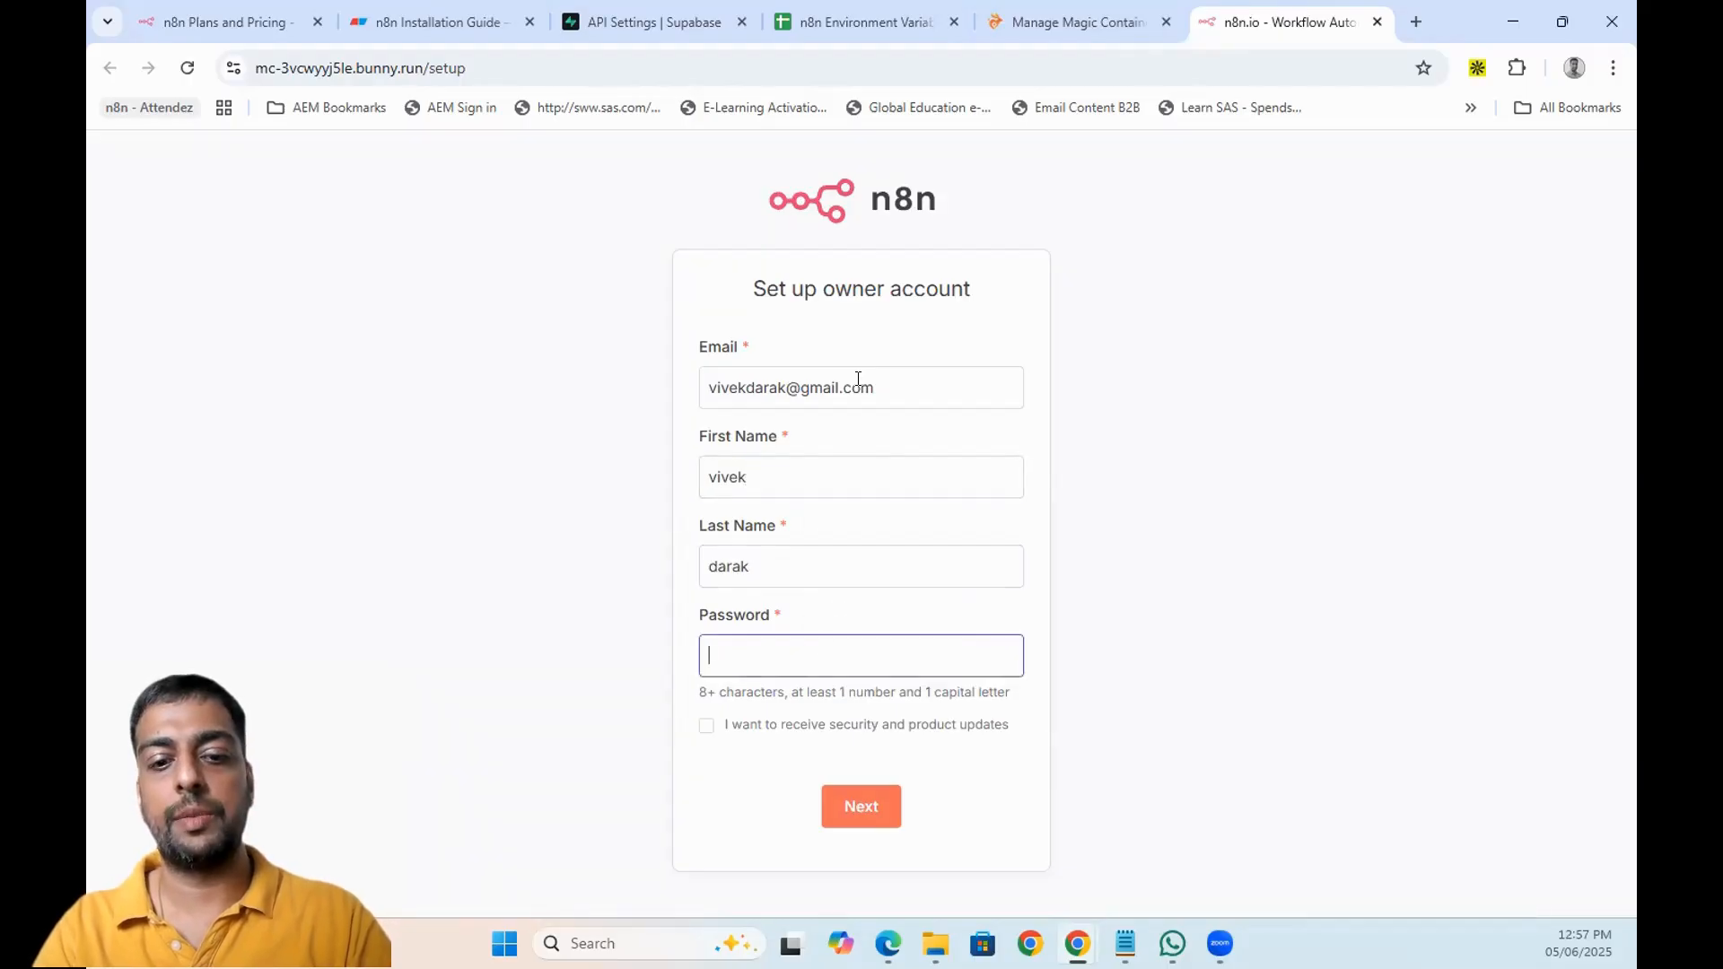
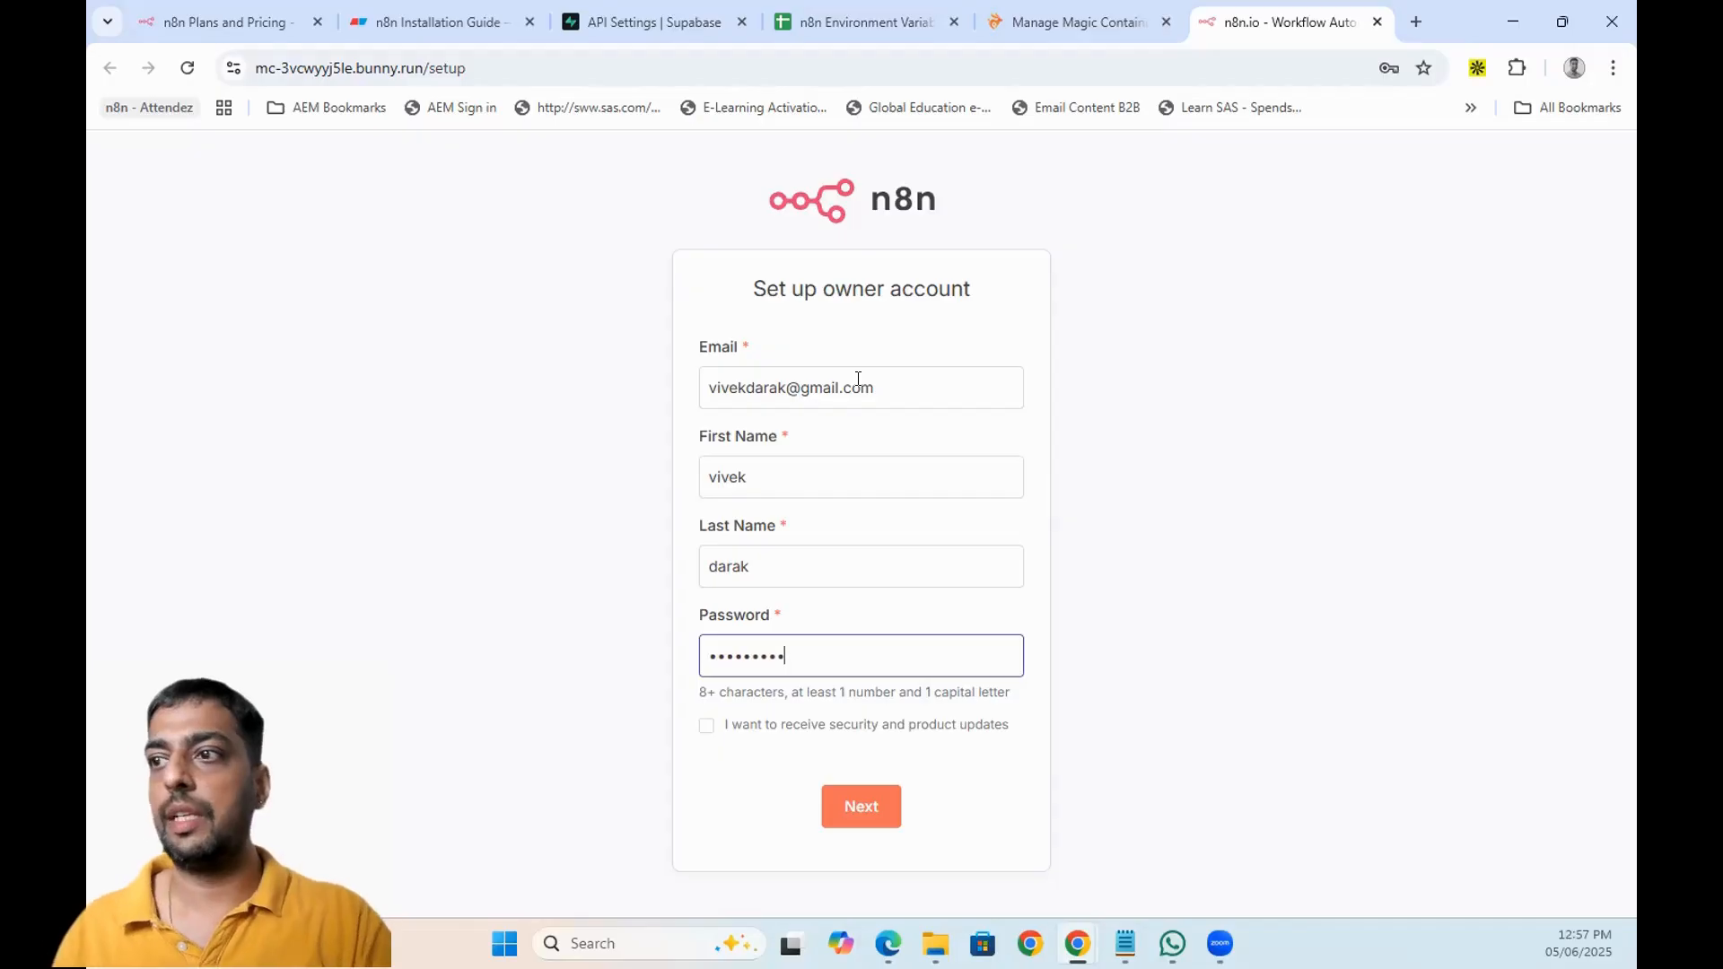
click(873, 806)
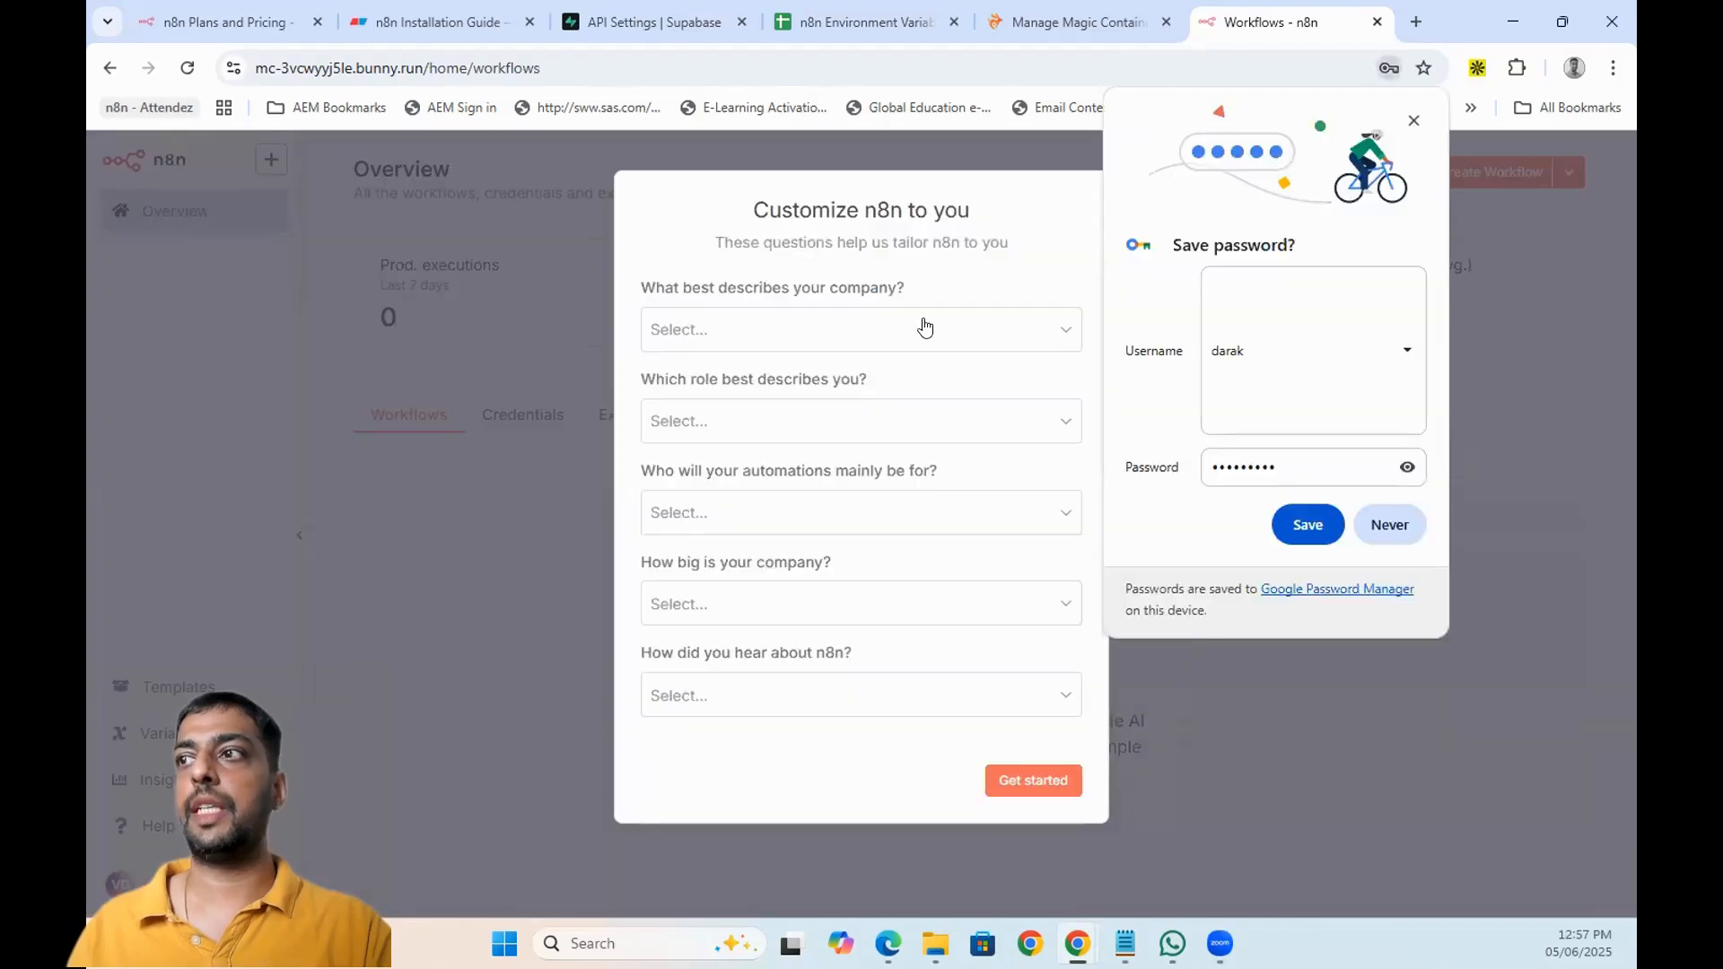
- Answer the customization question with company type Other, decline browser password saving, and skip the license offer
click(924, 327)
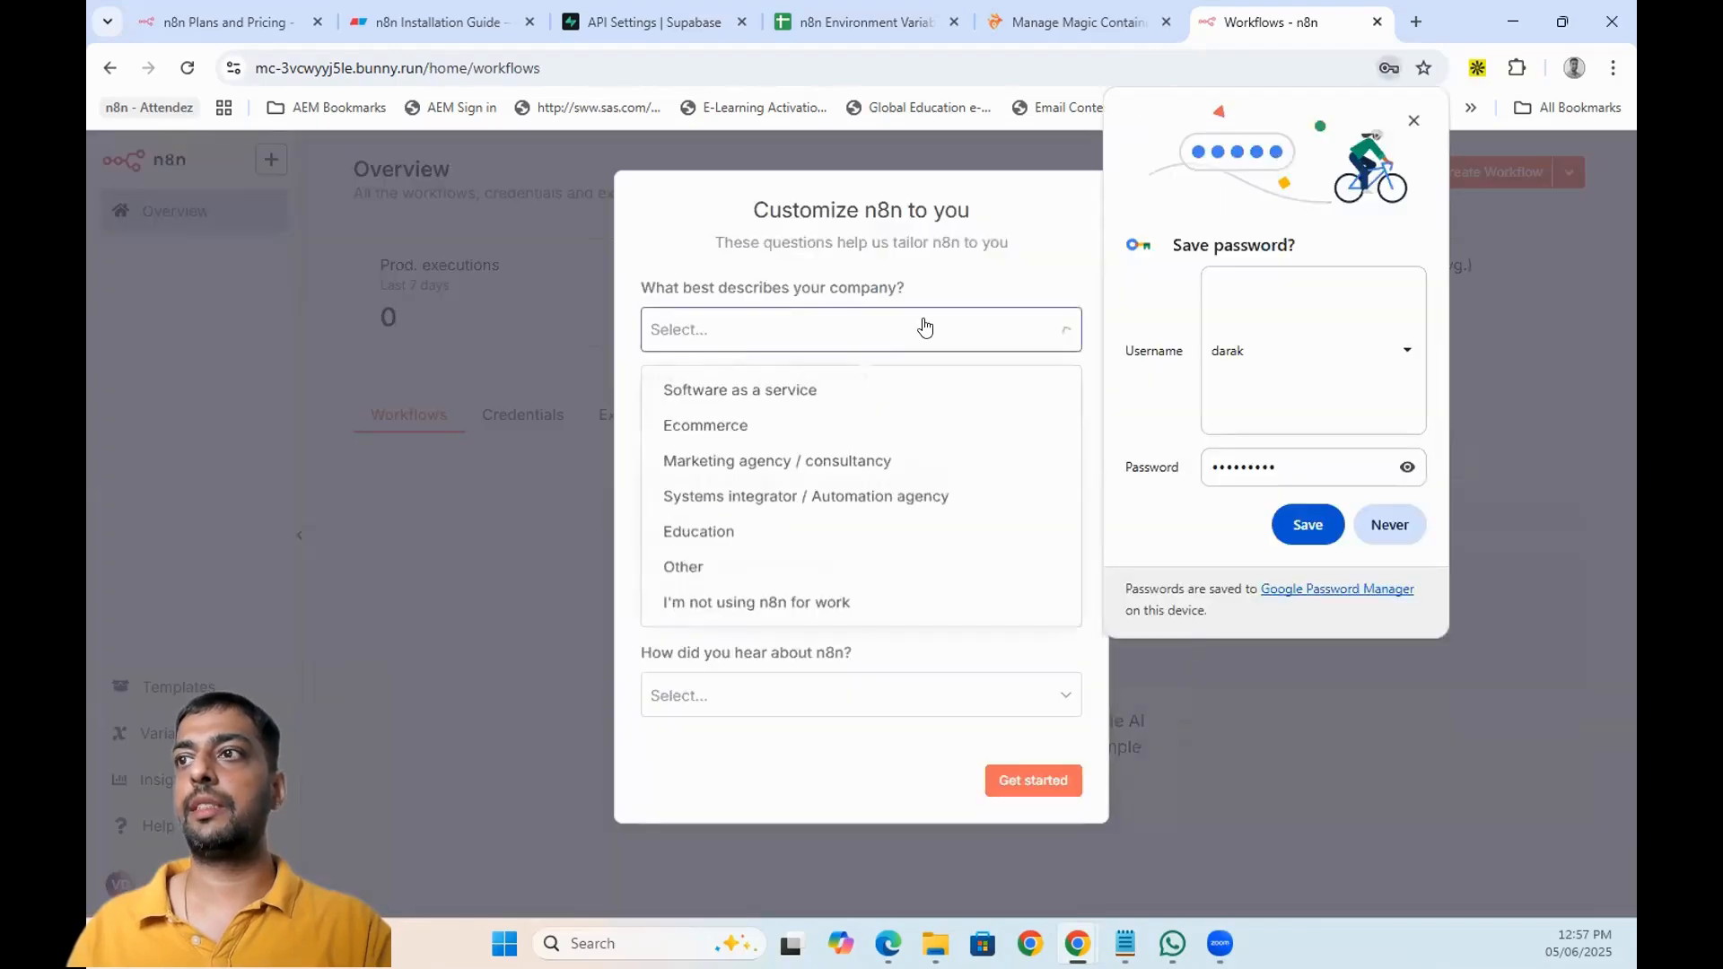
click(768, 574)
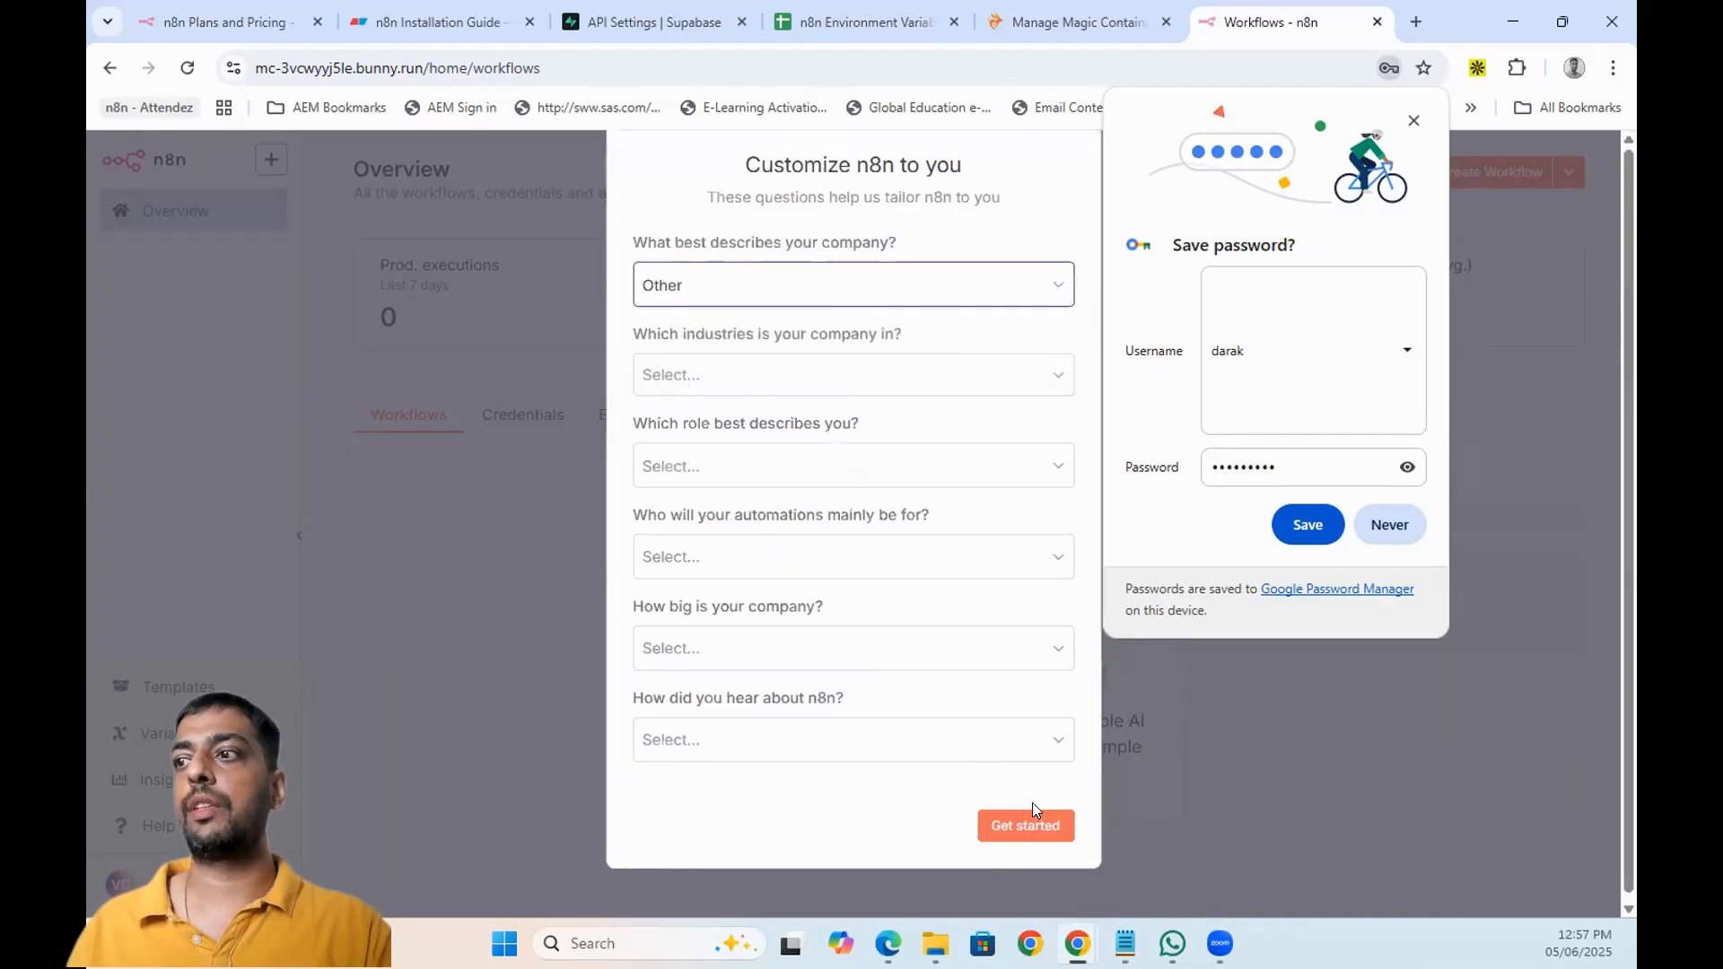
click(1033, 813)
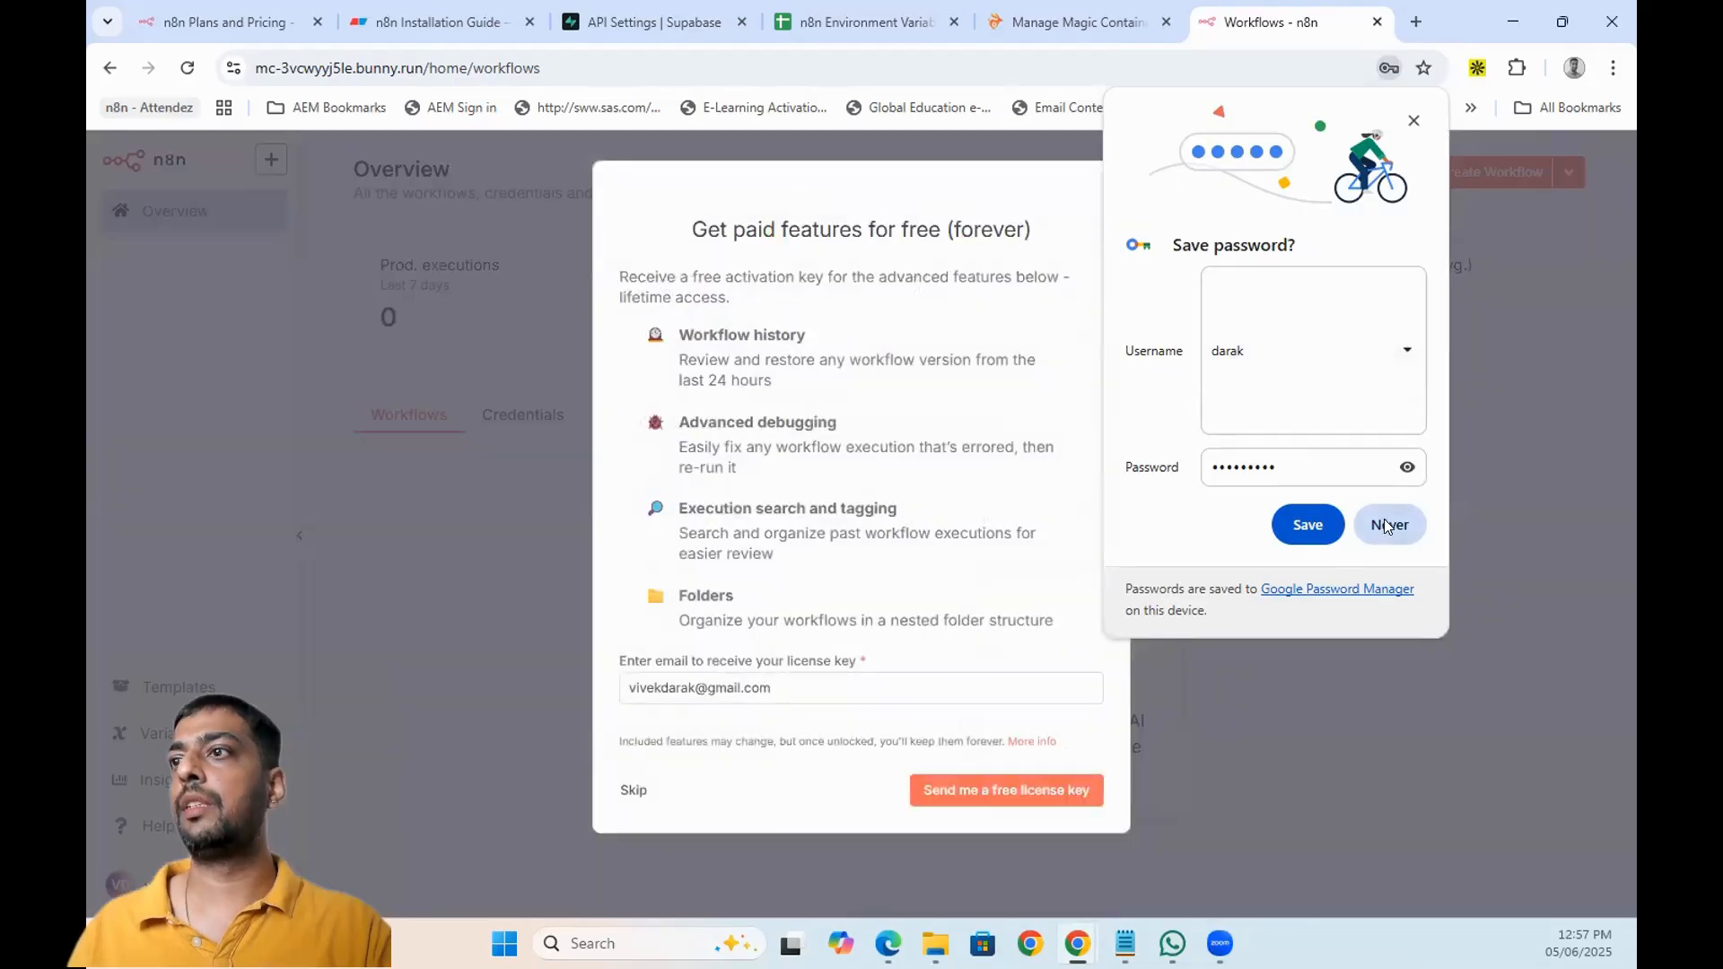
click(1387, 525)
click(634, 789)
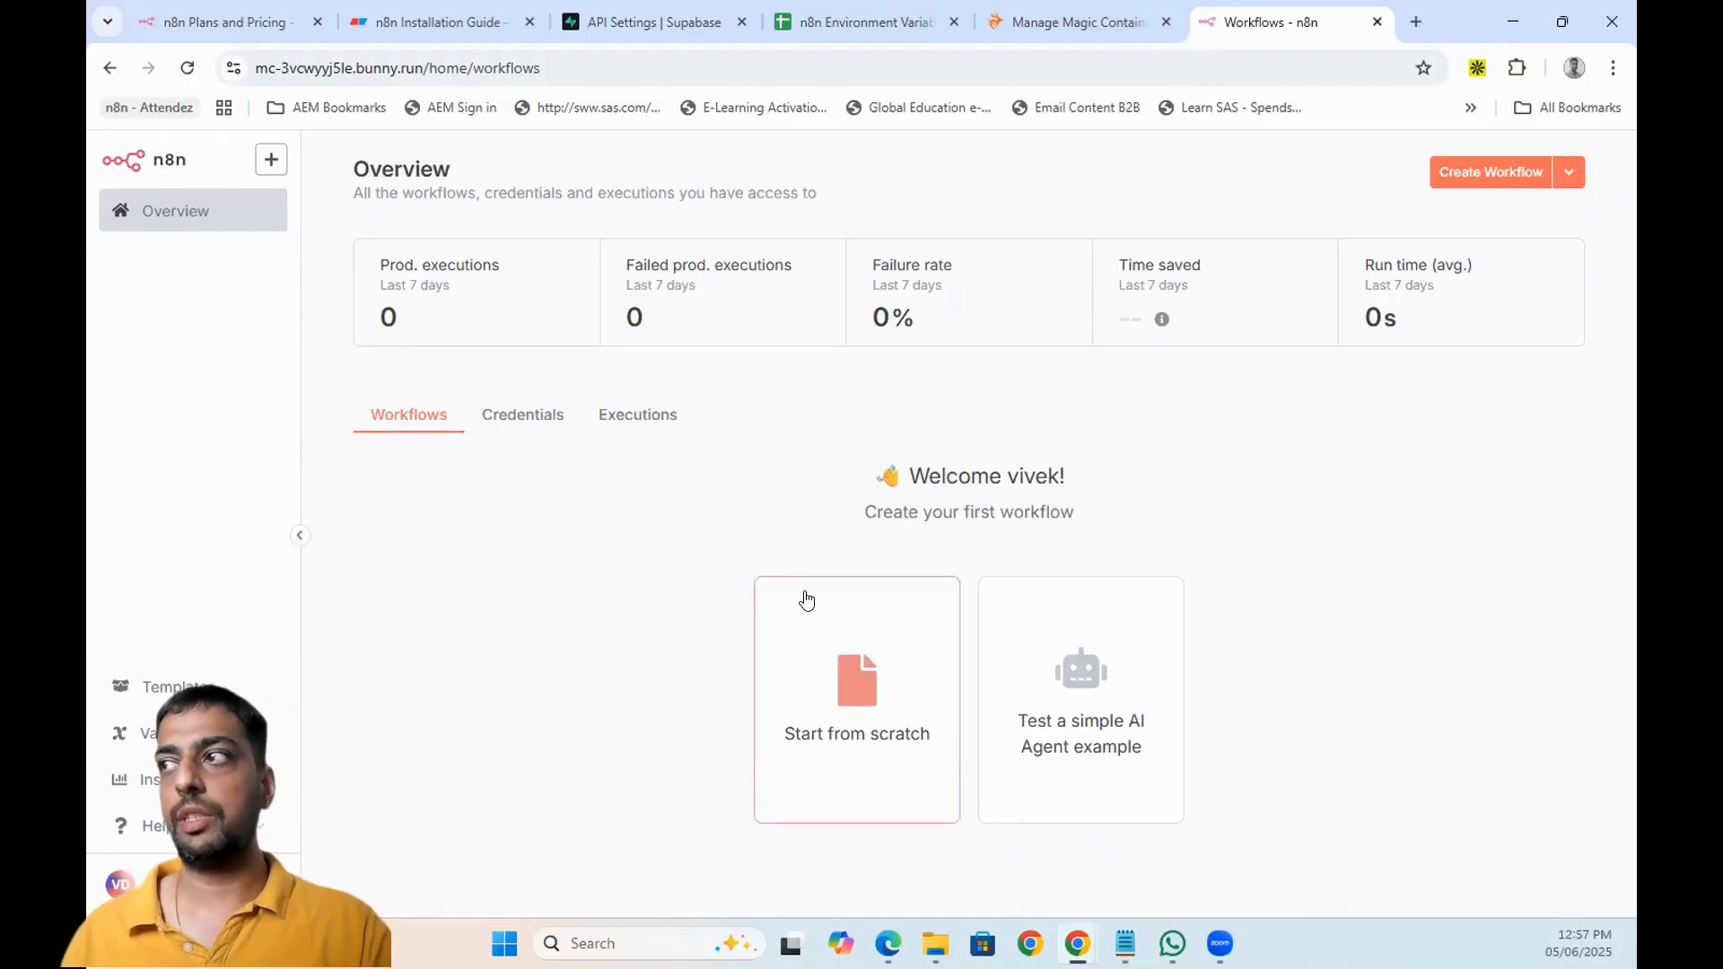
- Create a new workflow with a Webhook trigger and copy the app's bunny.run address
click(1056, 13)
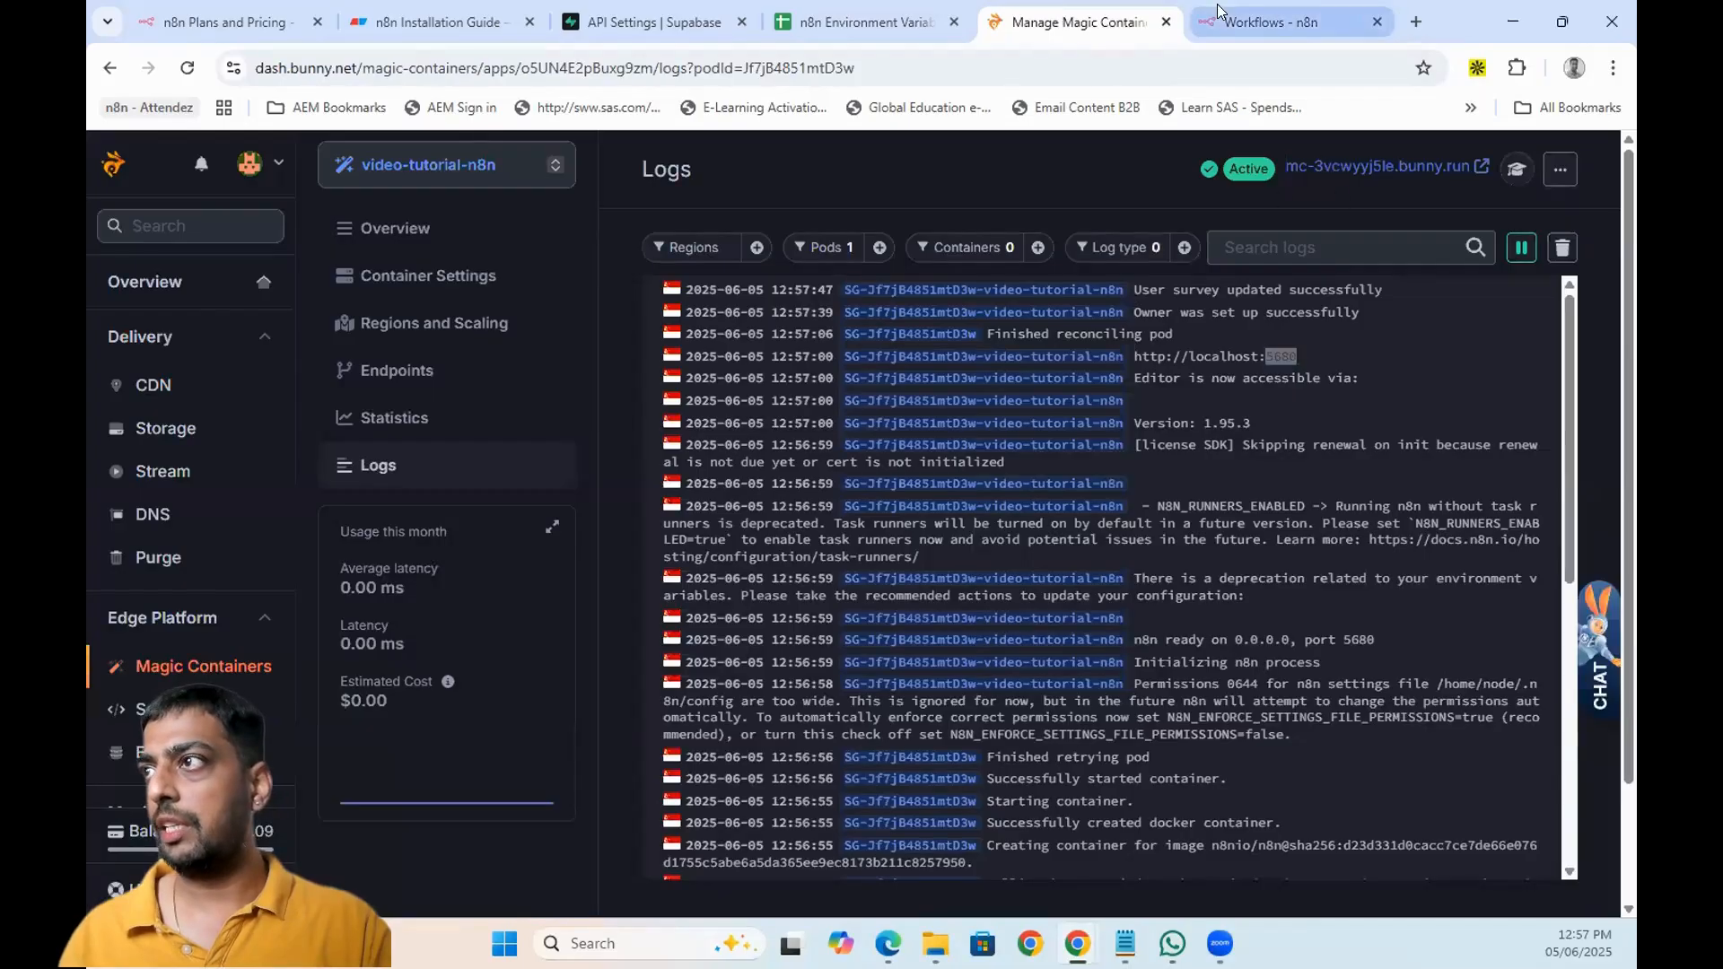
click(1219, 11)
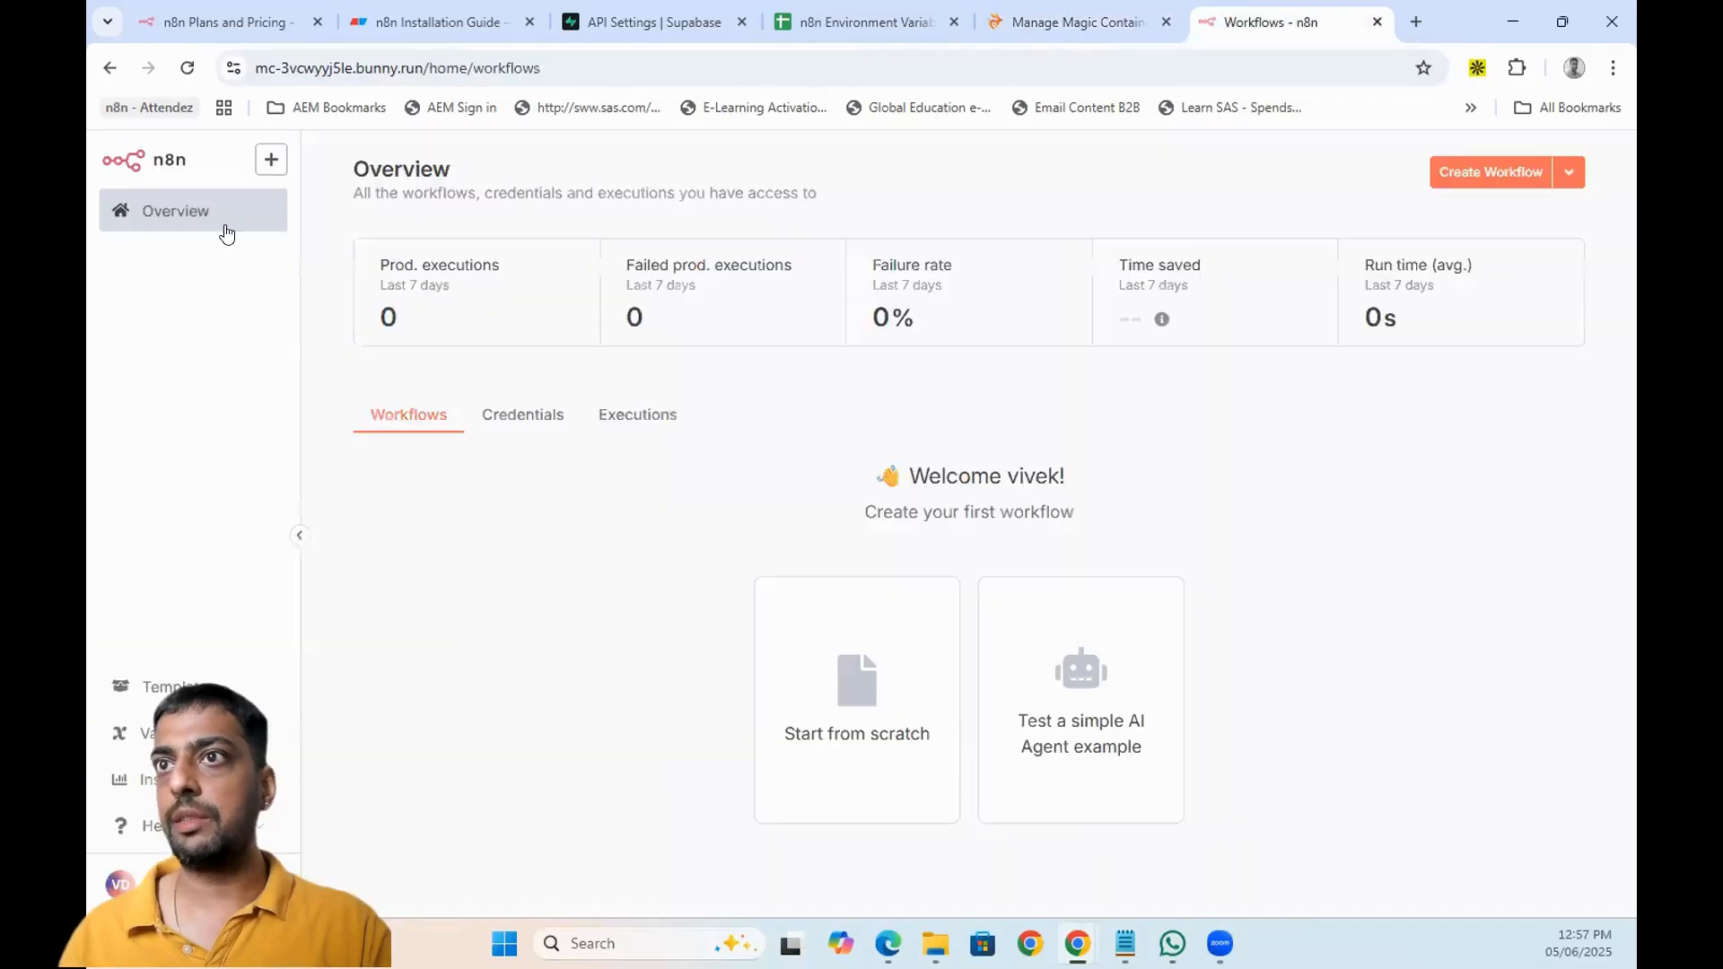
click(1515, 172)
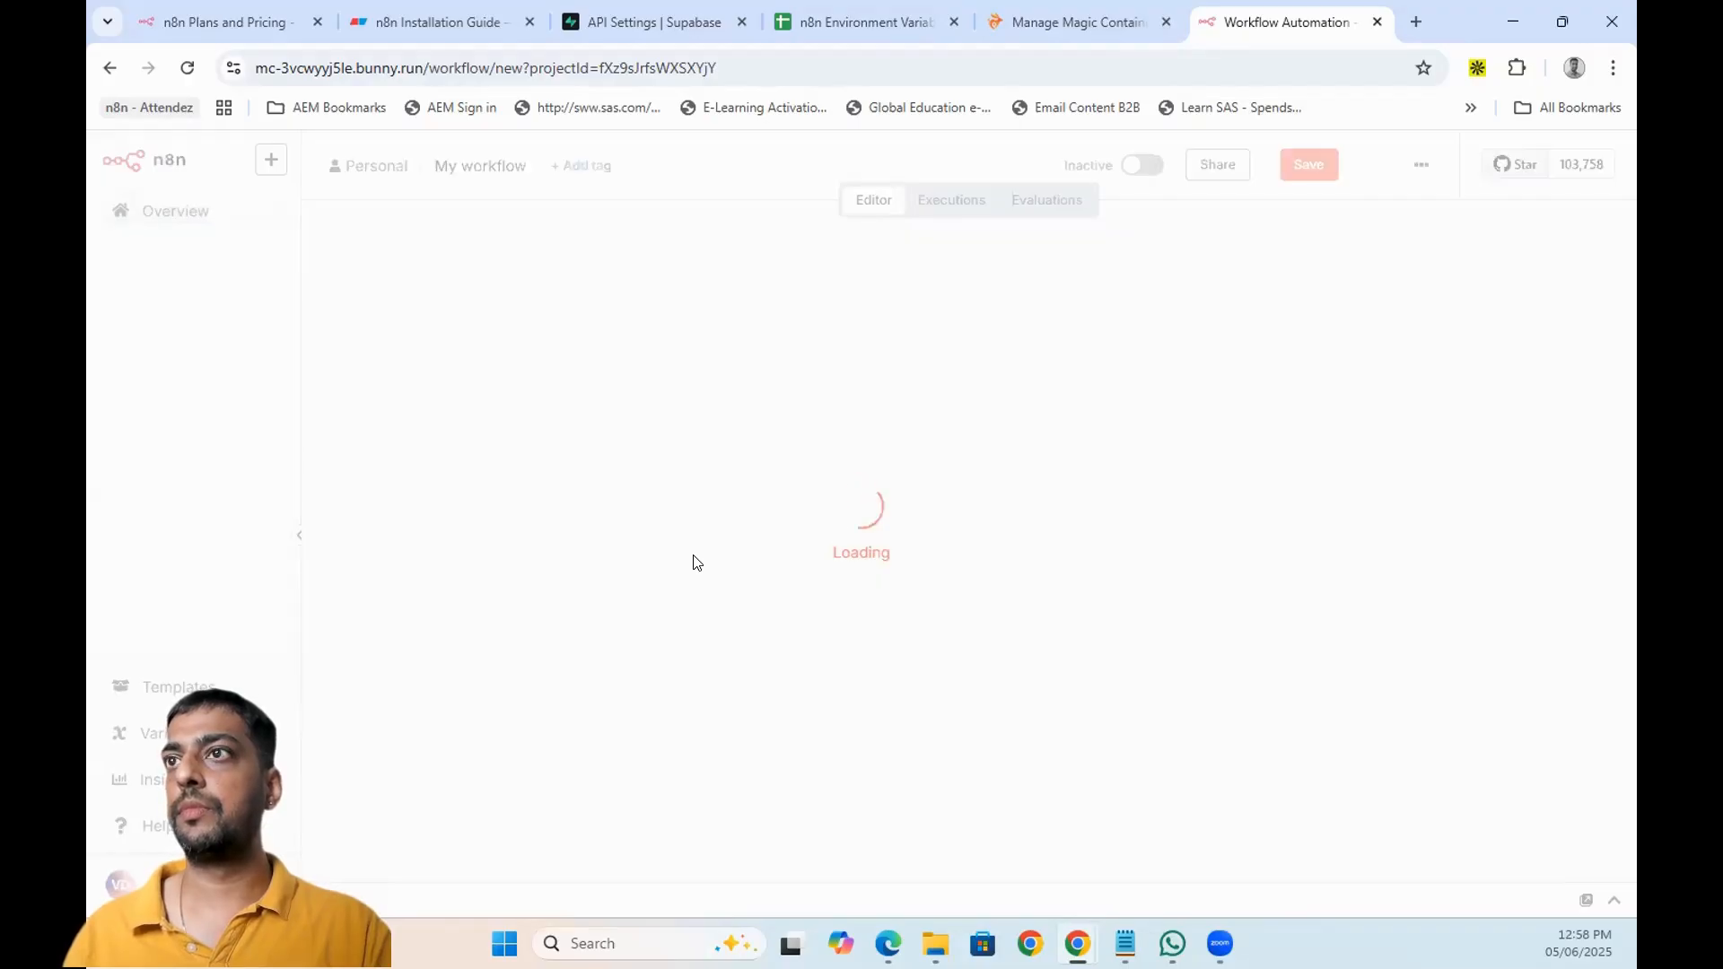
click(971, 534)
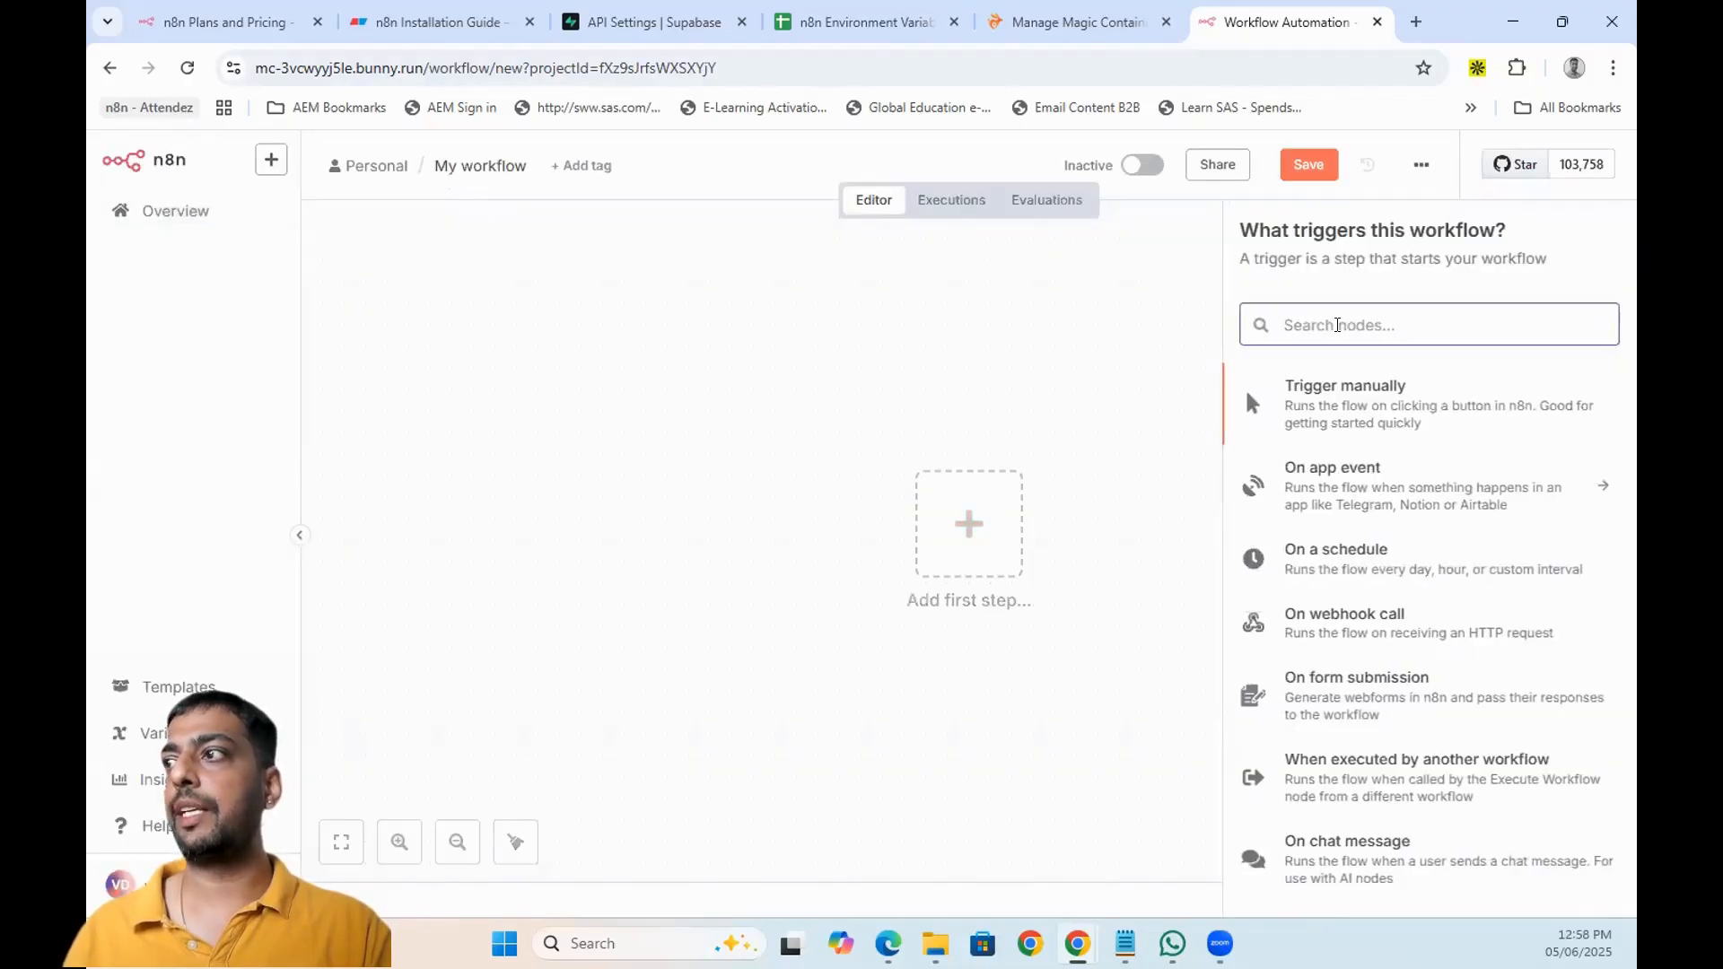
text(webh)
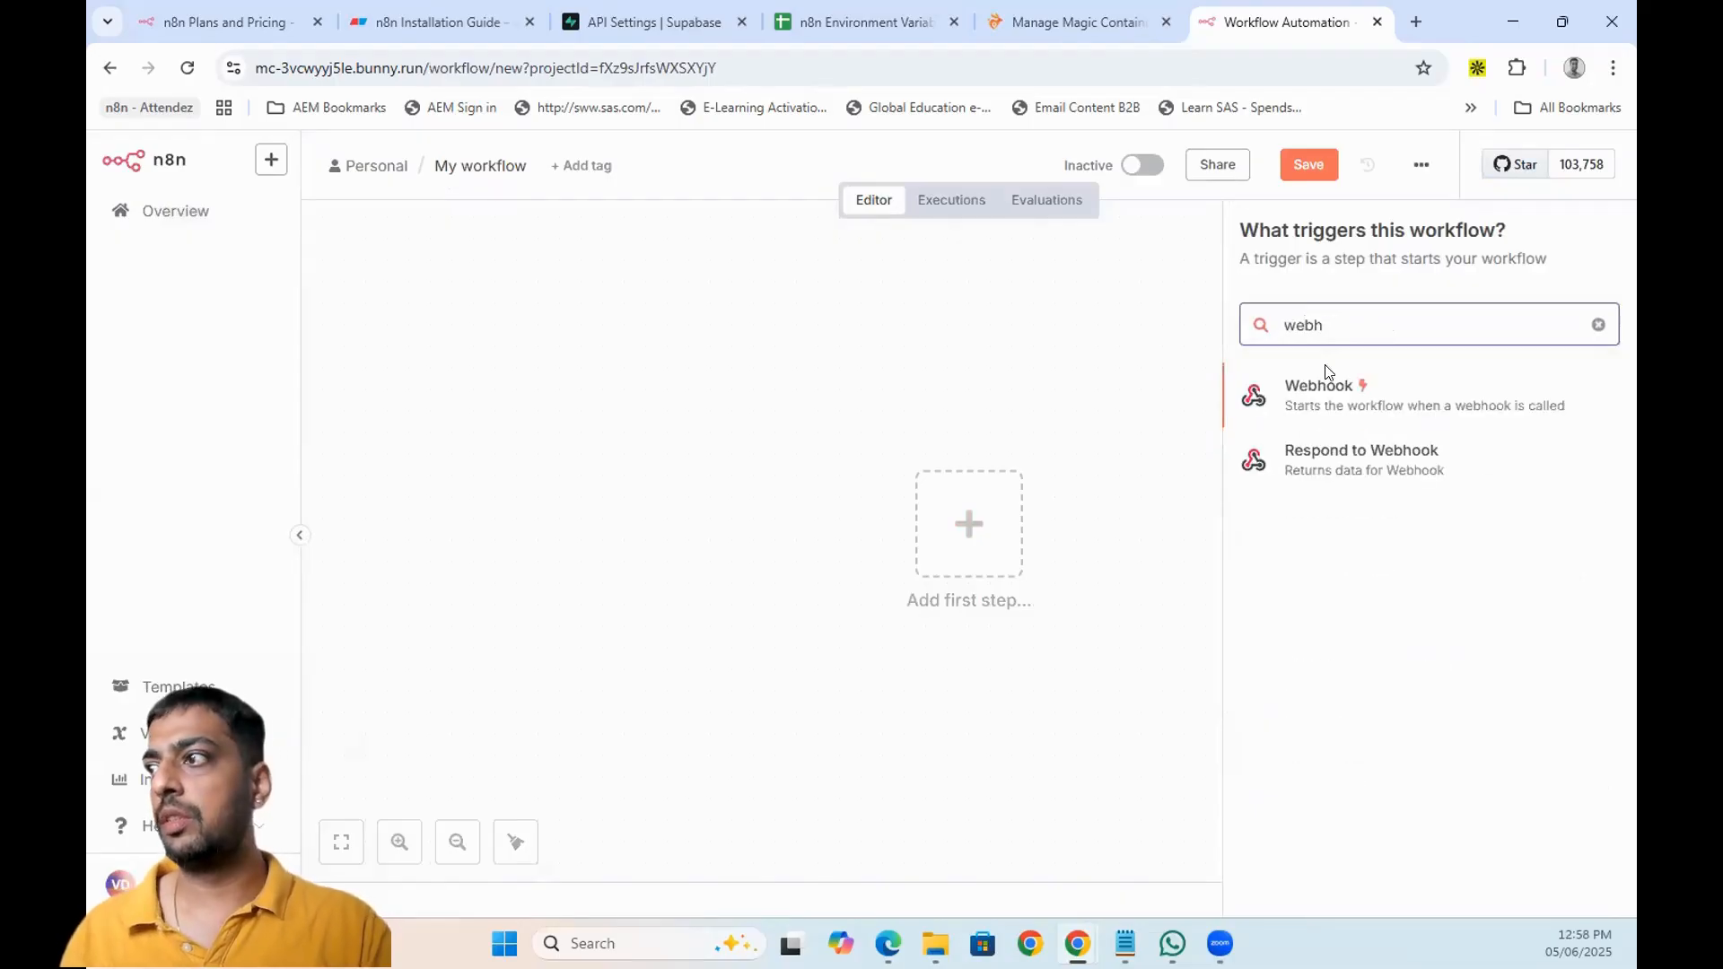
click(1313, 404)
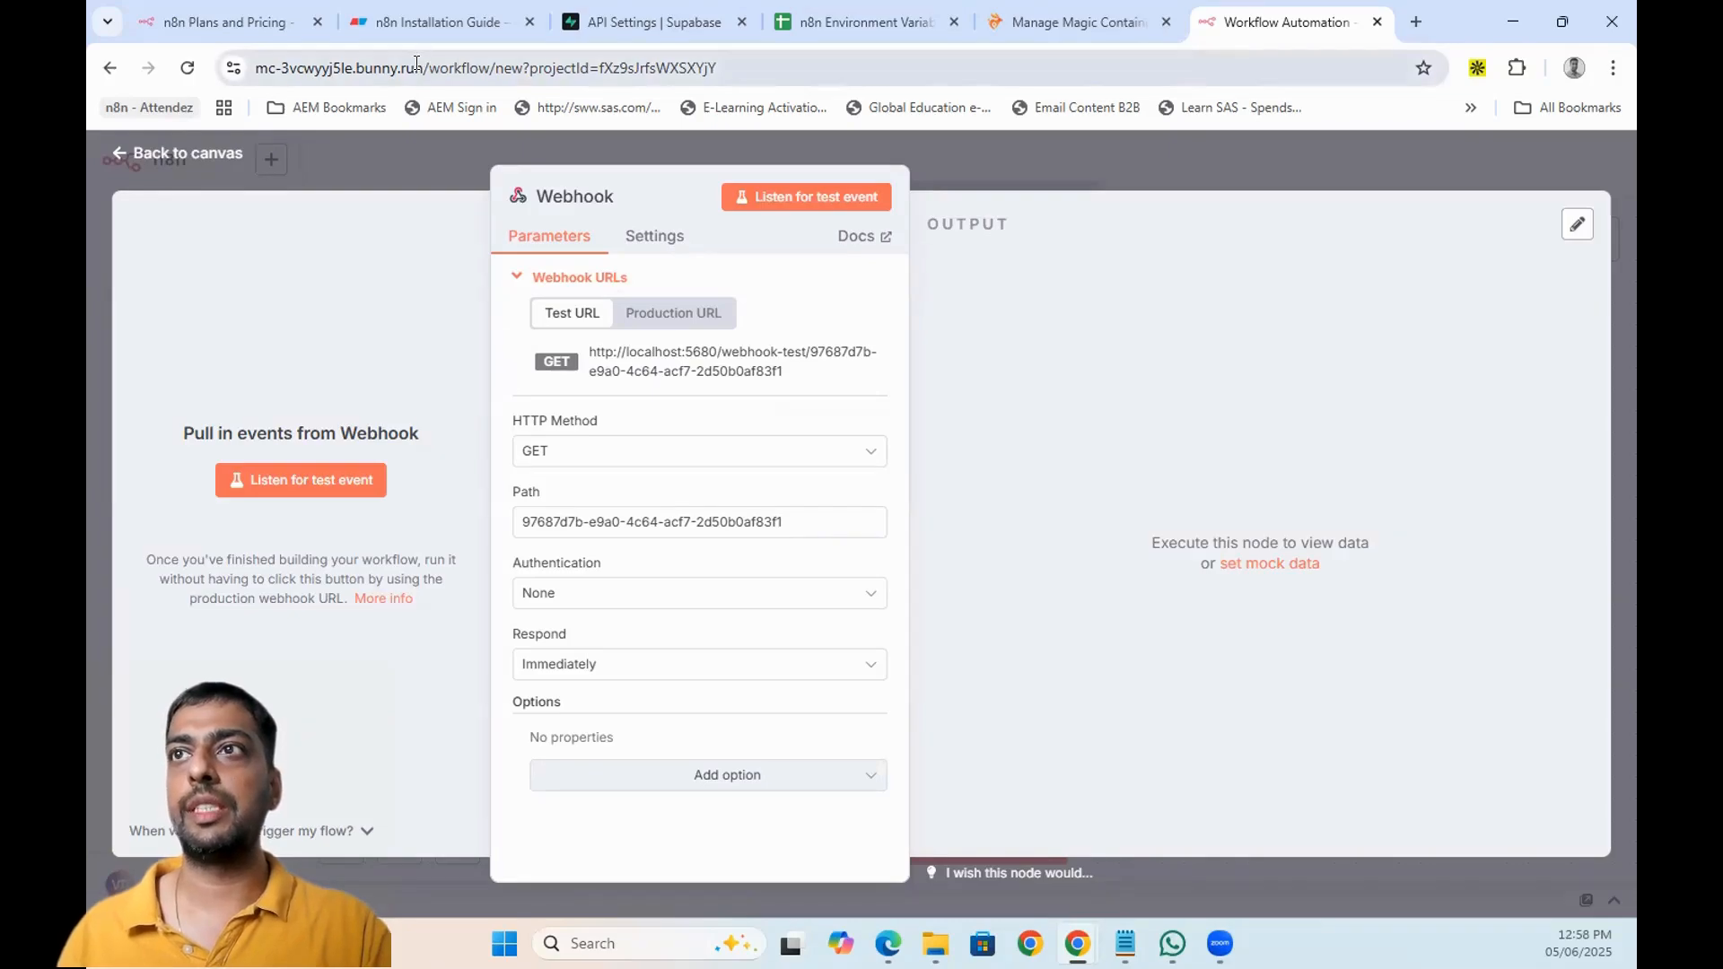
drag(418, 67, 255, 71)
key(ctrl+c)
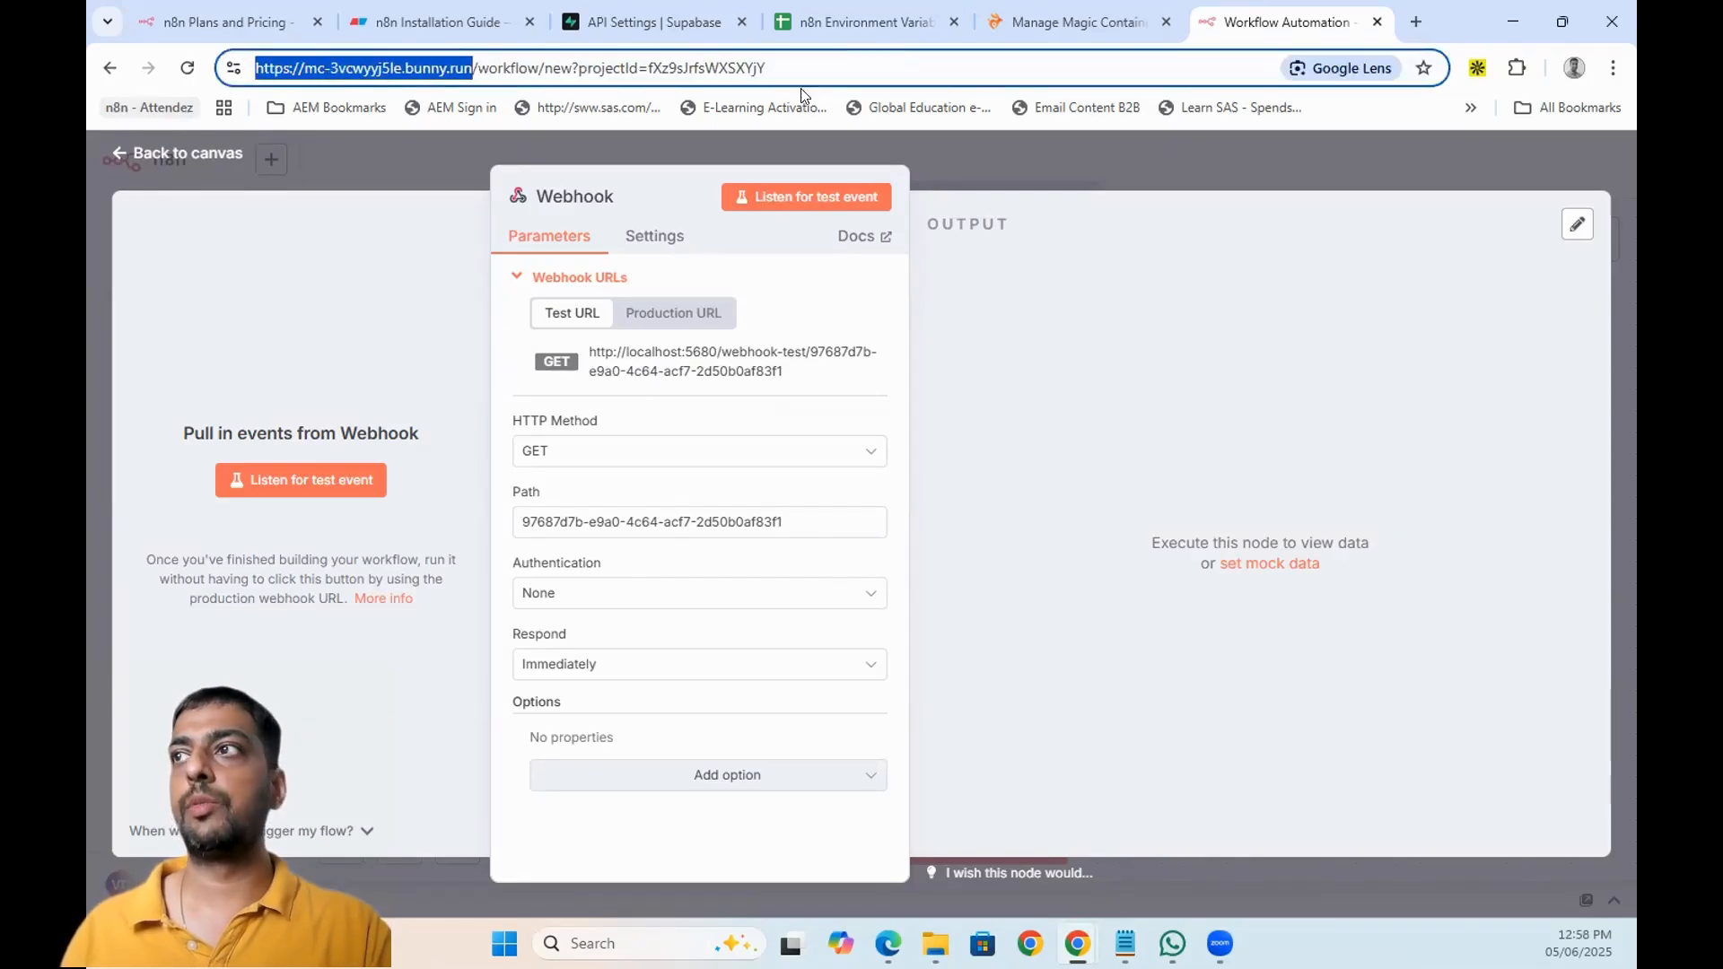
click(1090, 10)
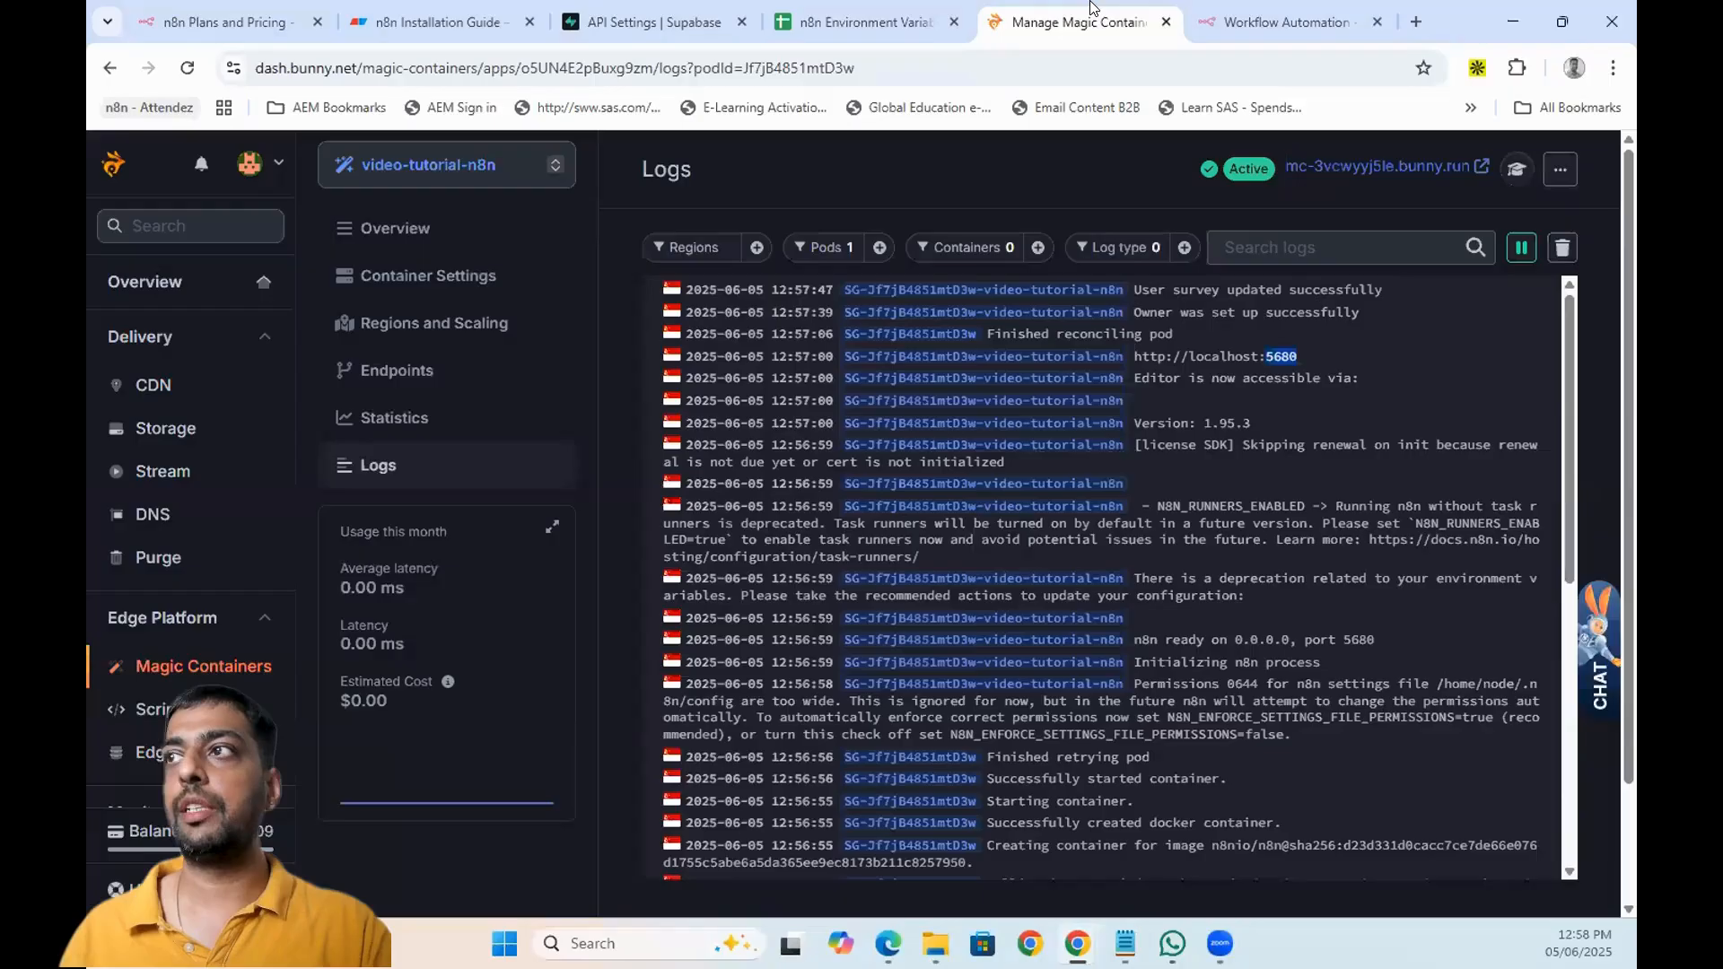
- Open the n8n container for editing and review its endpoint and environment variables
click(425, 273)
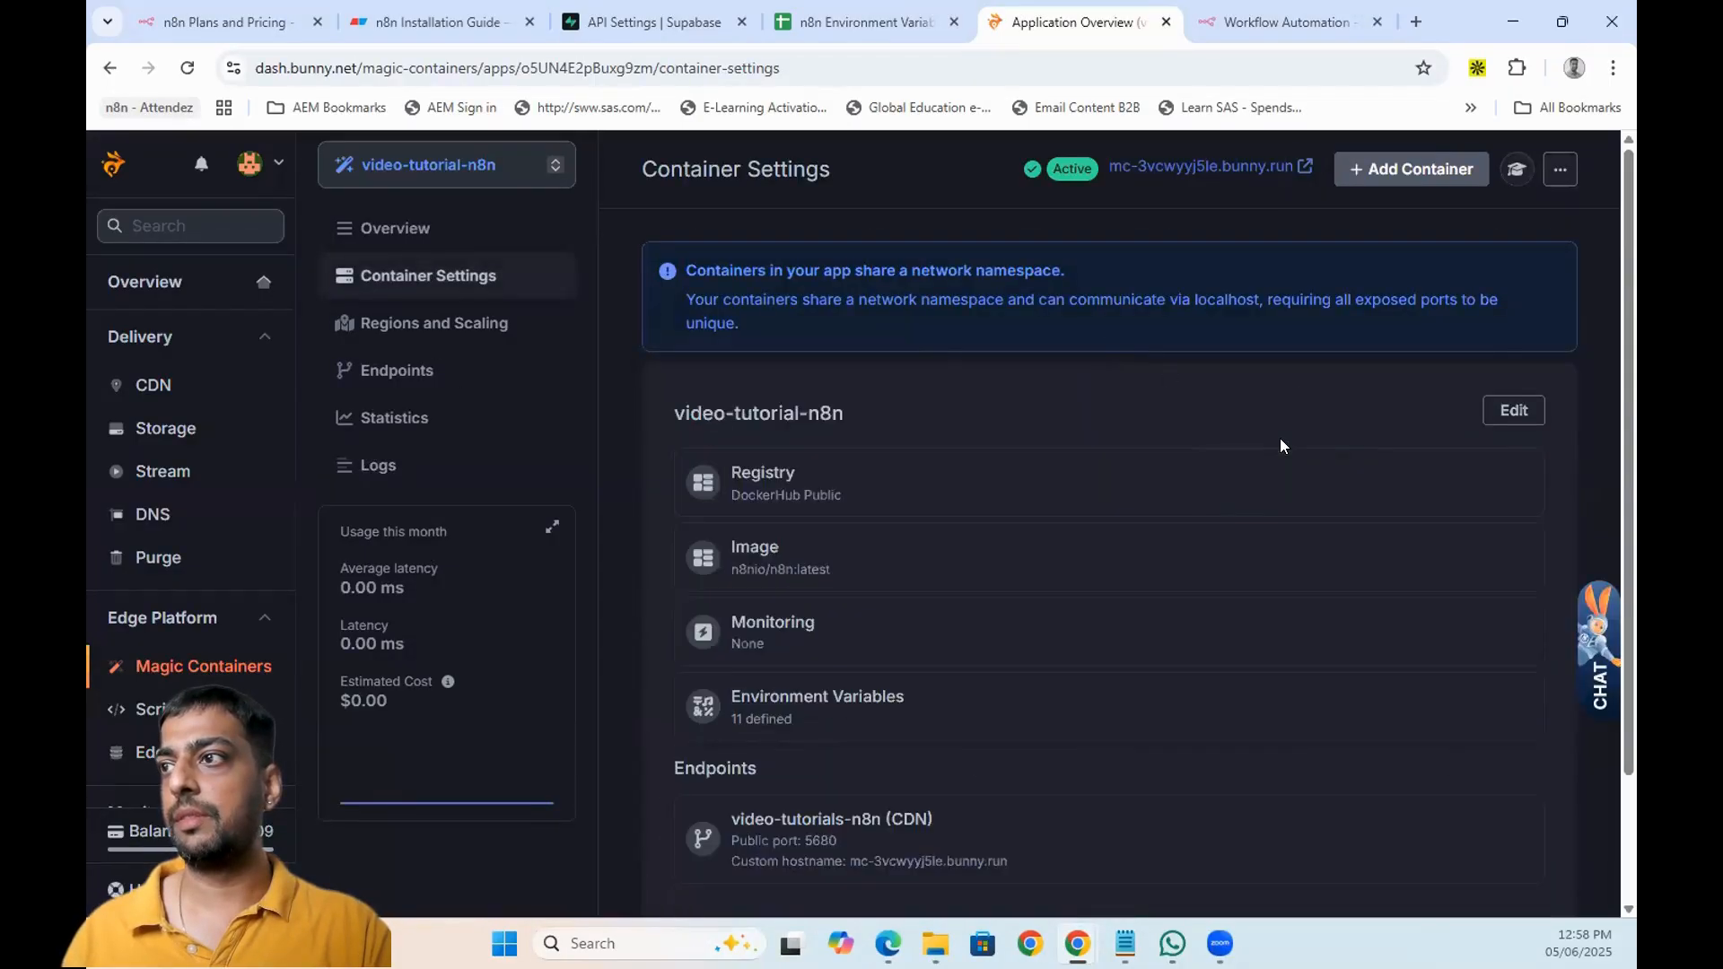
click(1491, 410)
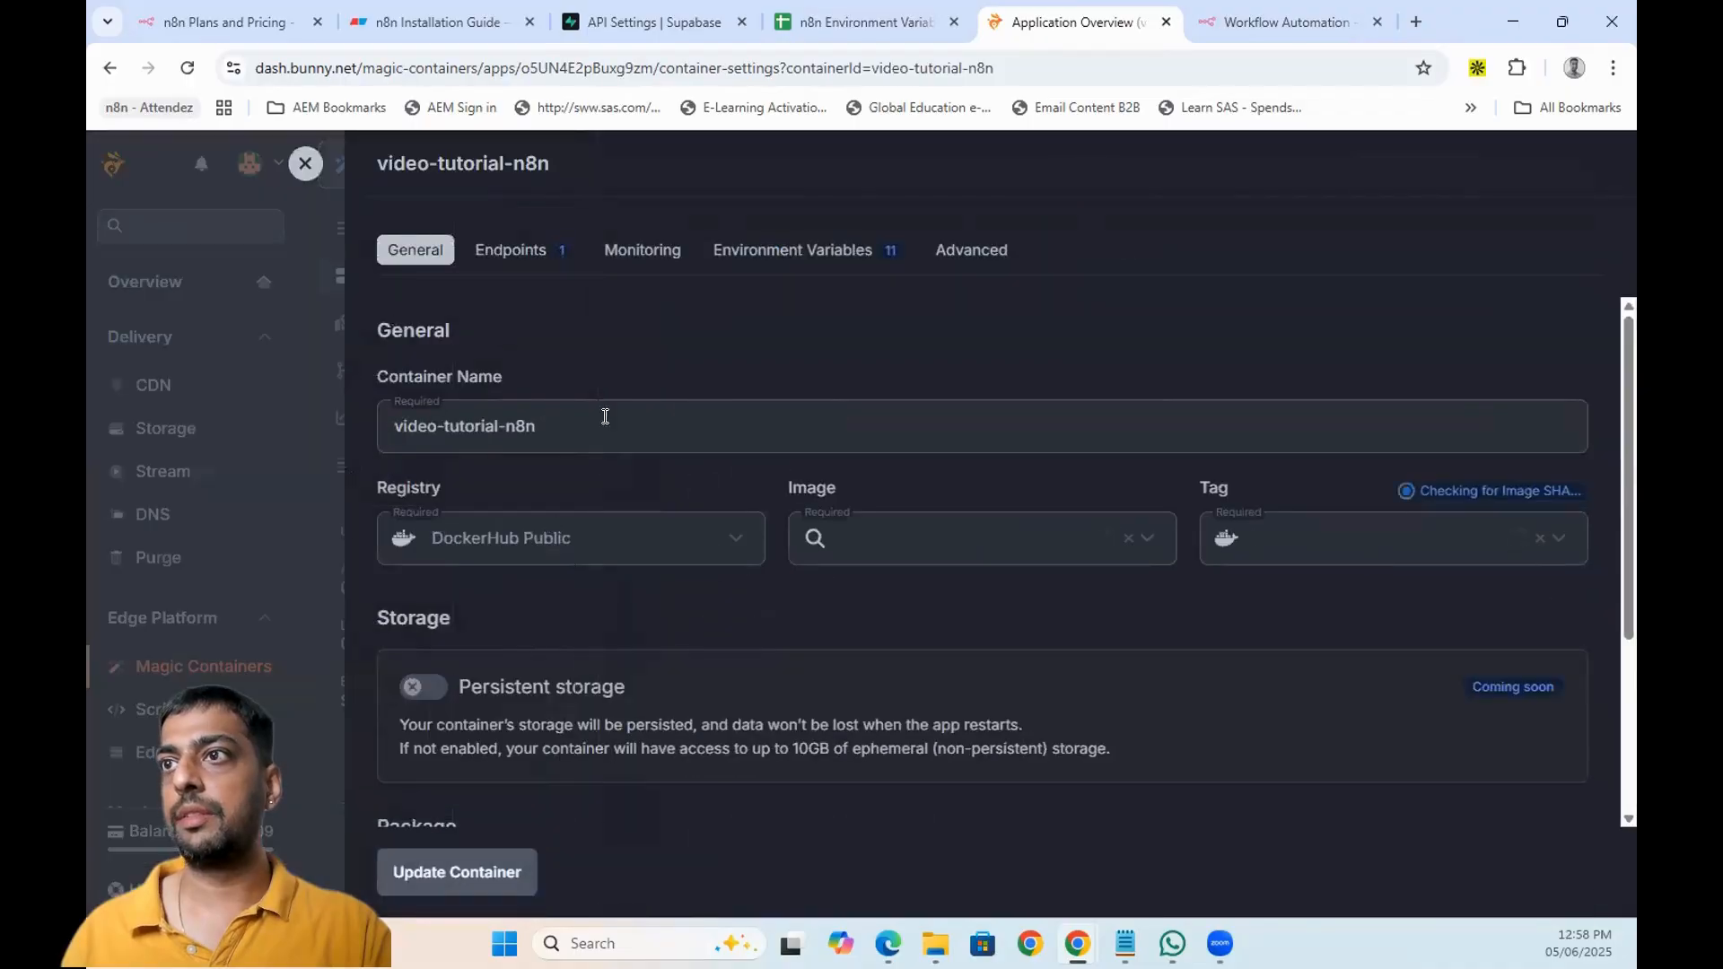
click(522, 259)
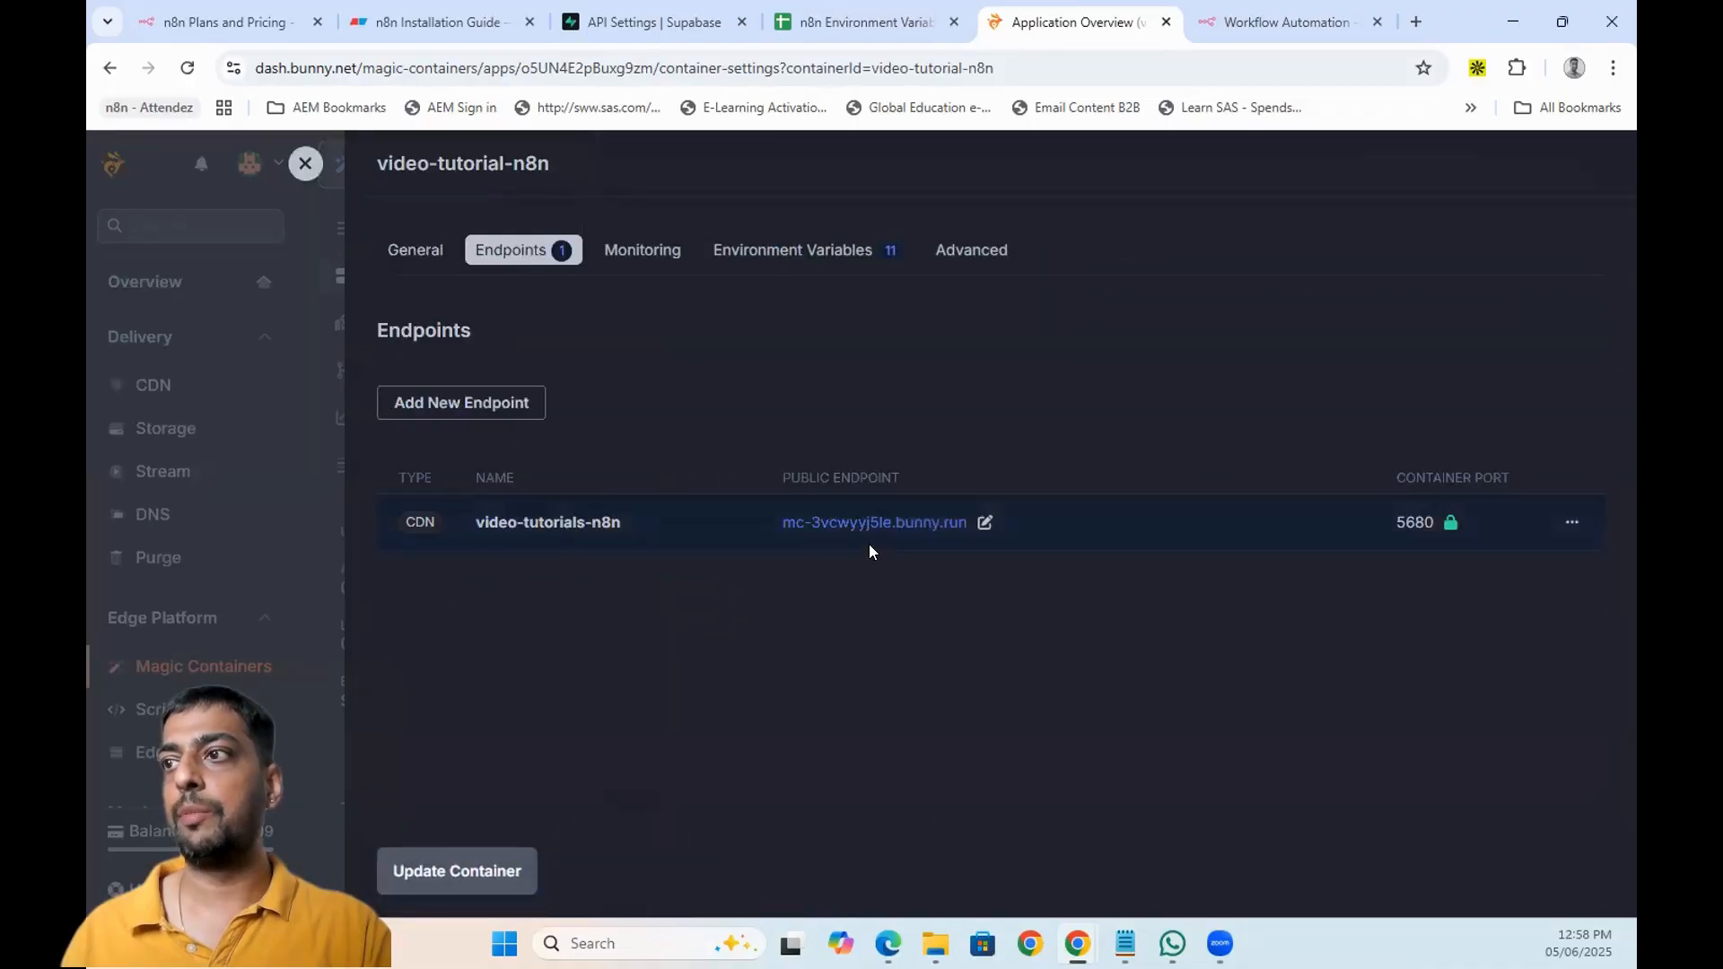
click(796, 255)
scroll(675, 644, down, 3)
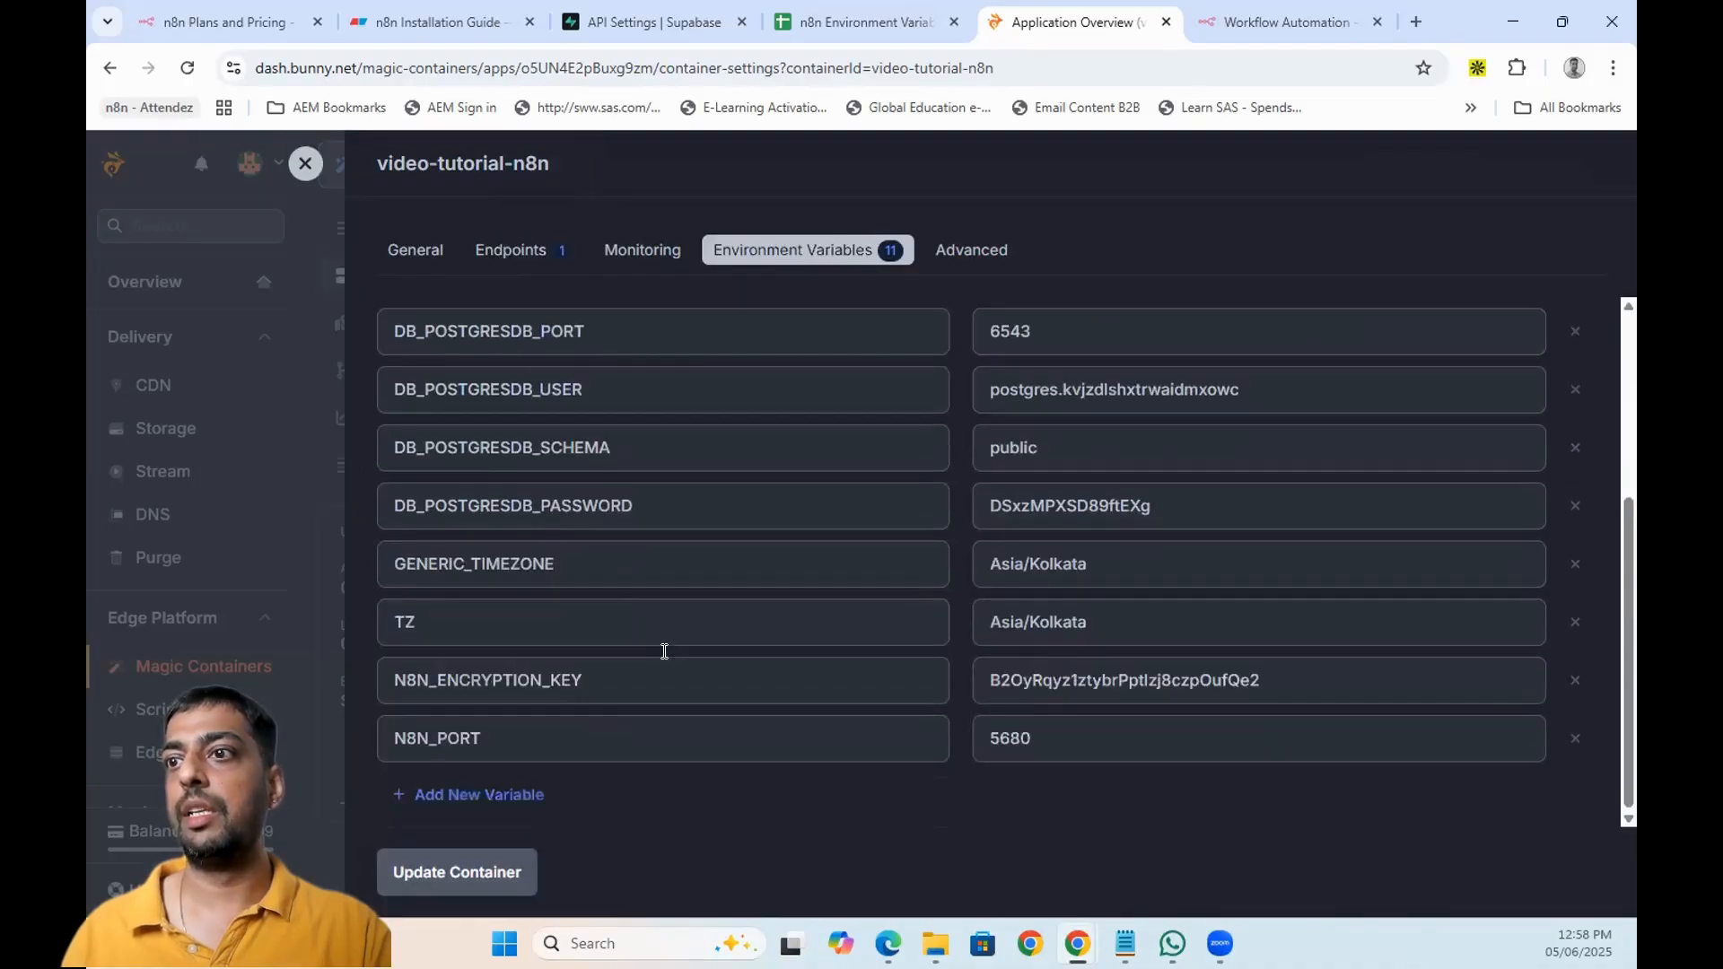
- Add a WEBHOOK_URL environment variable holding the bunny.run URL and update the container
click(507, 796)
click(1093, 802)
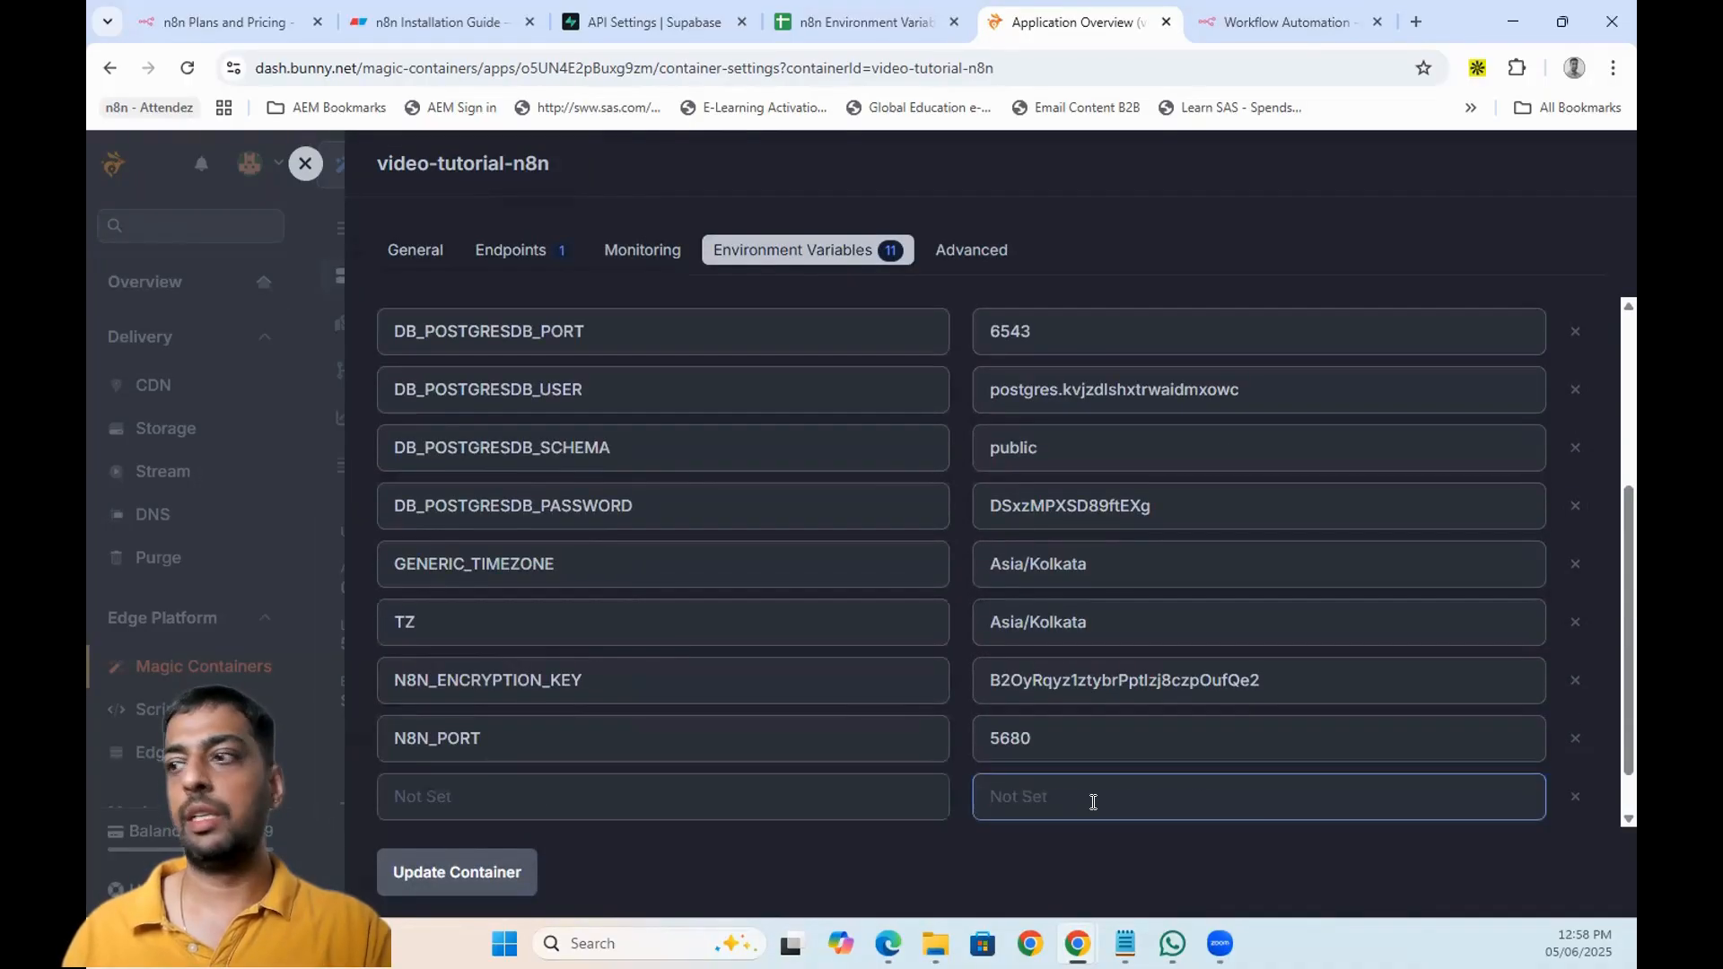
key(ctrl+v)
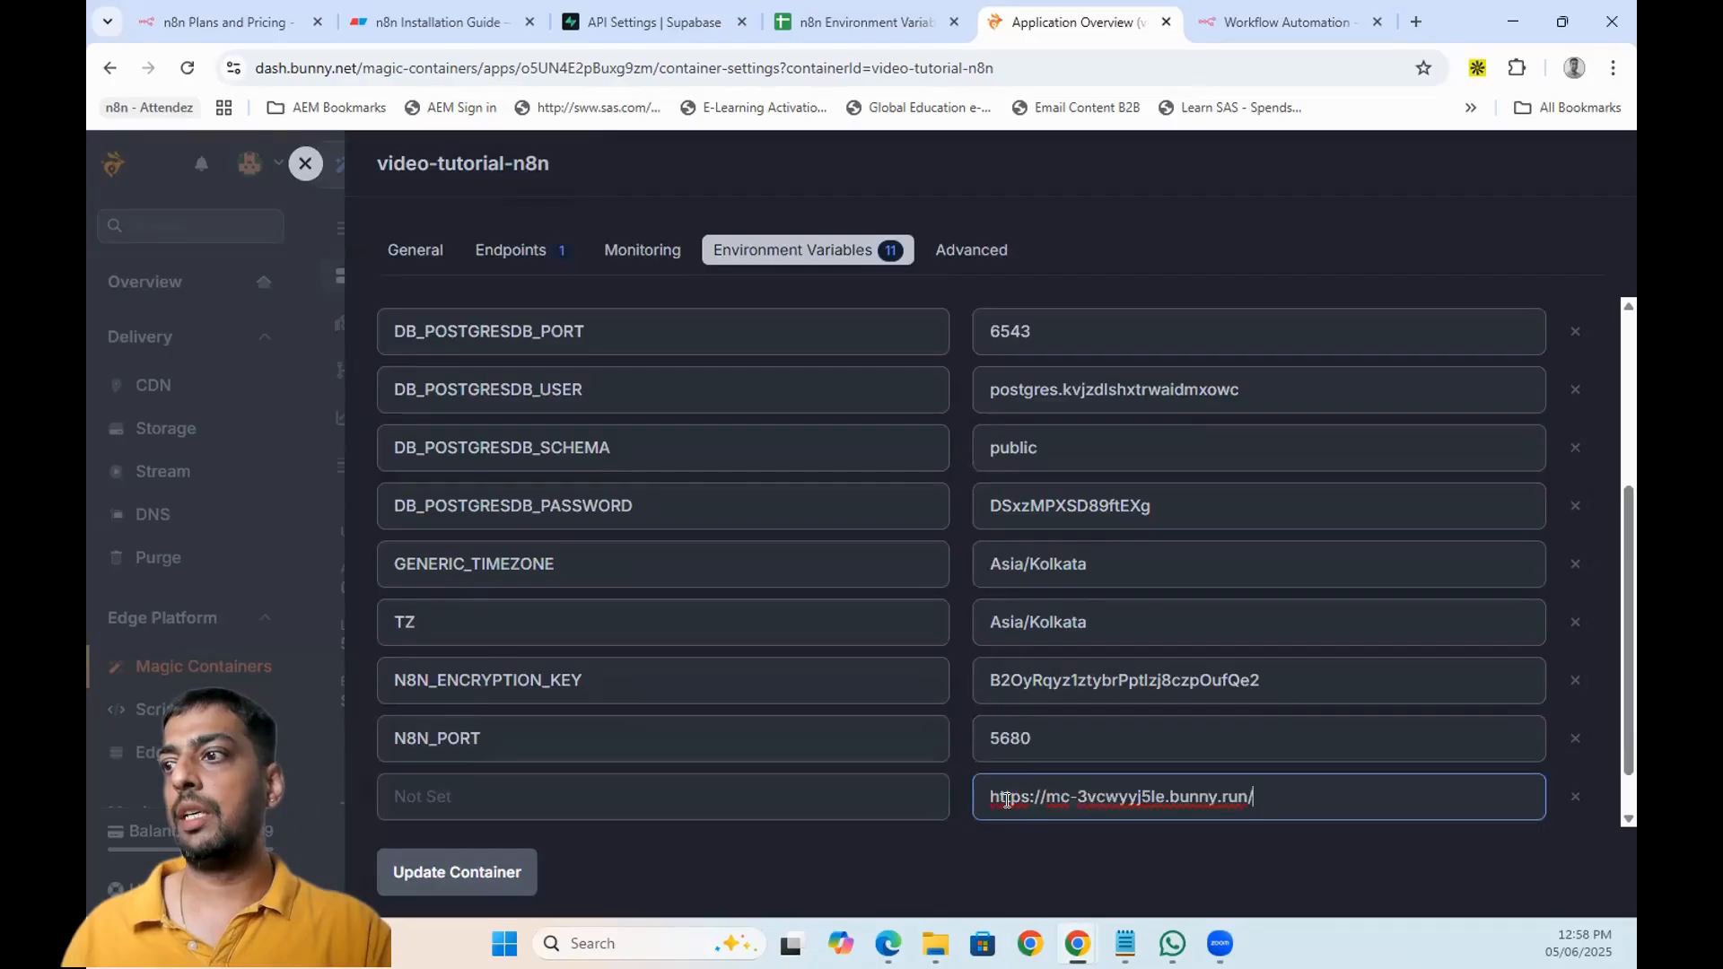
click(727, 787)
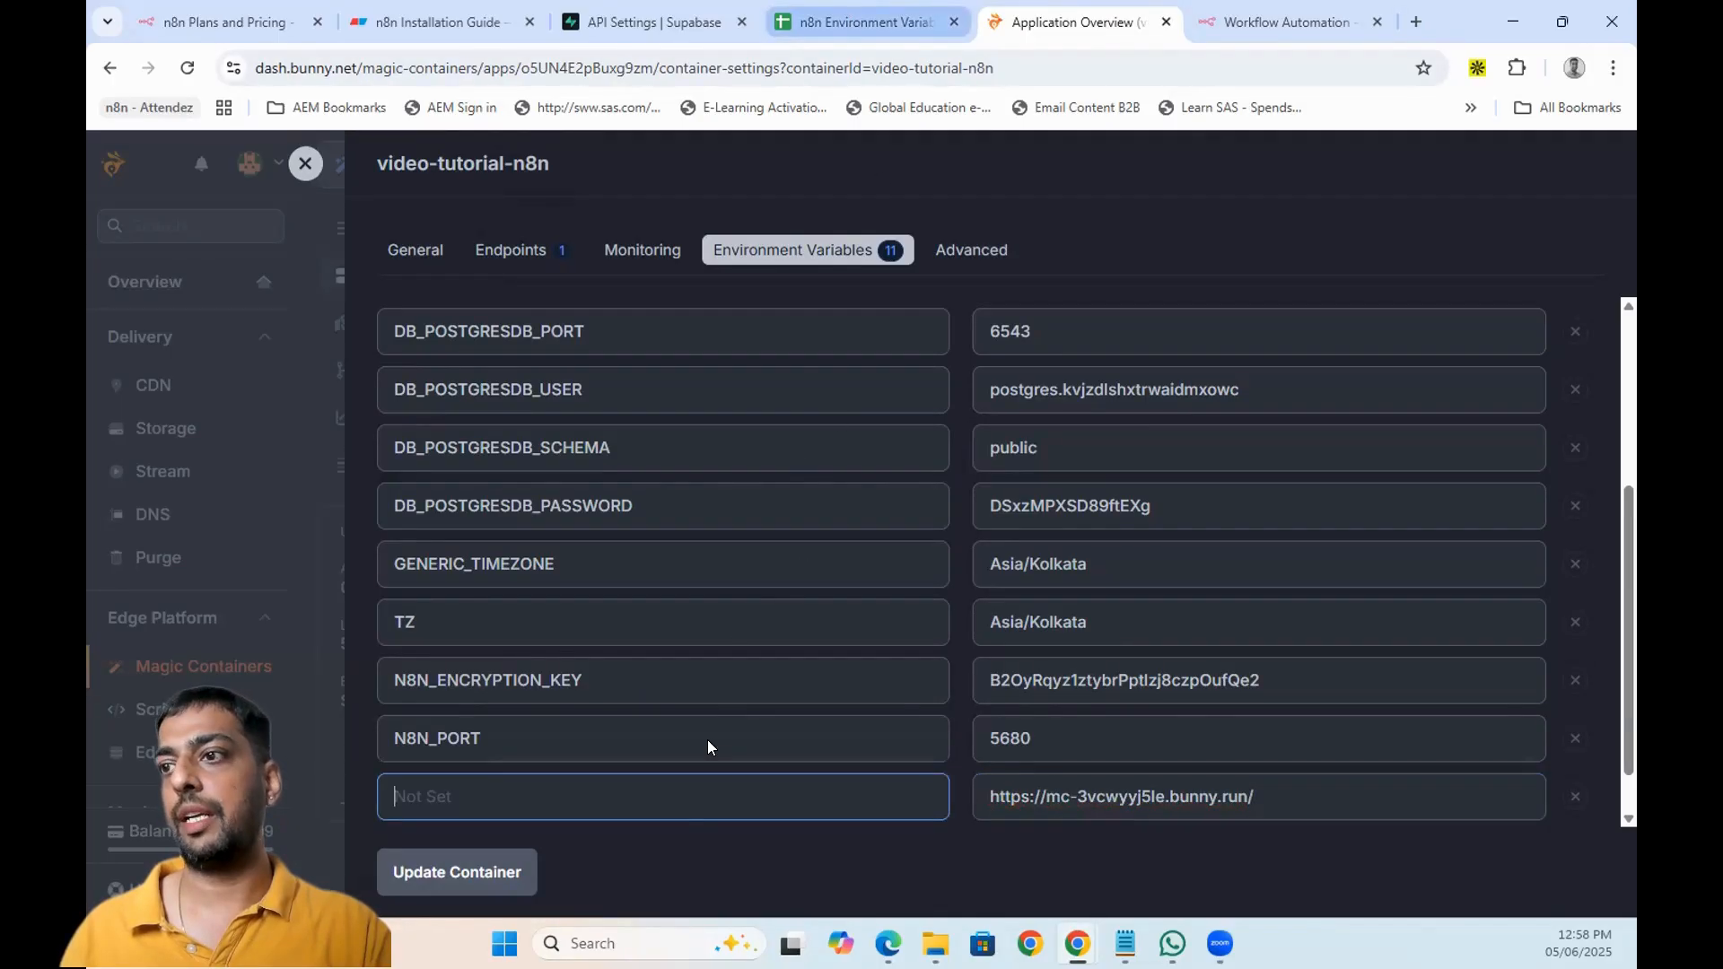
key(ctrl+shift+Tab)
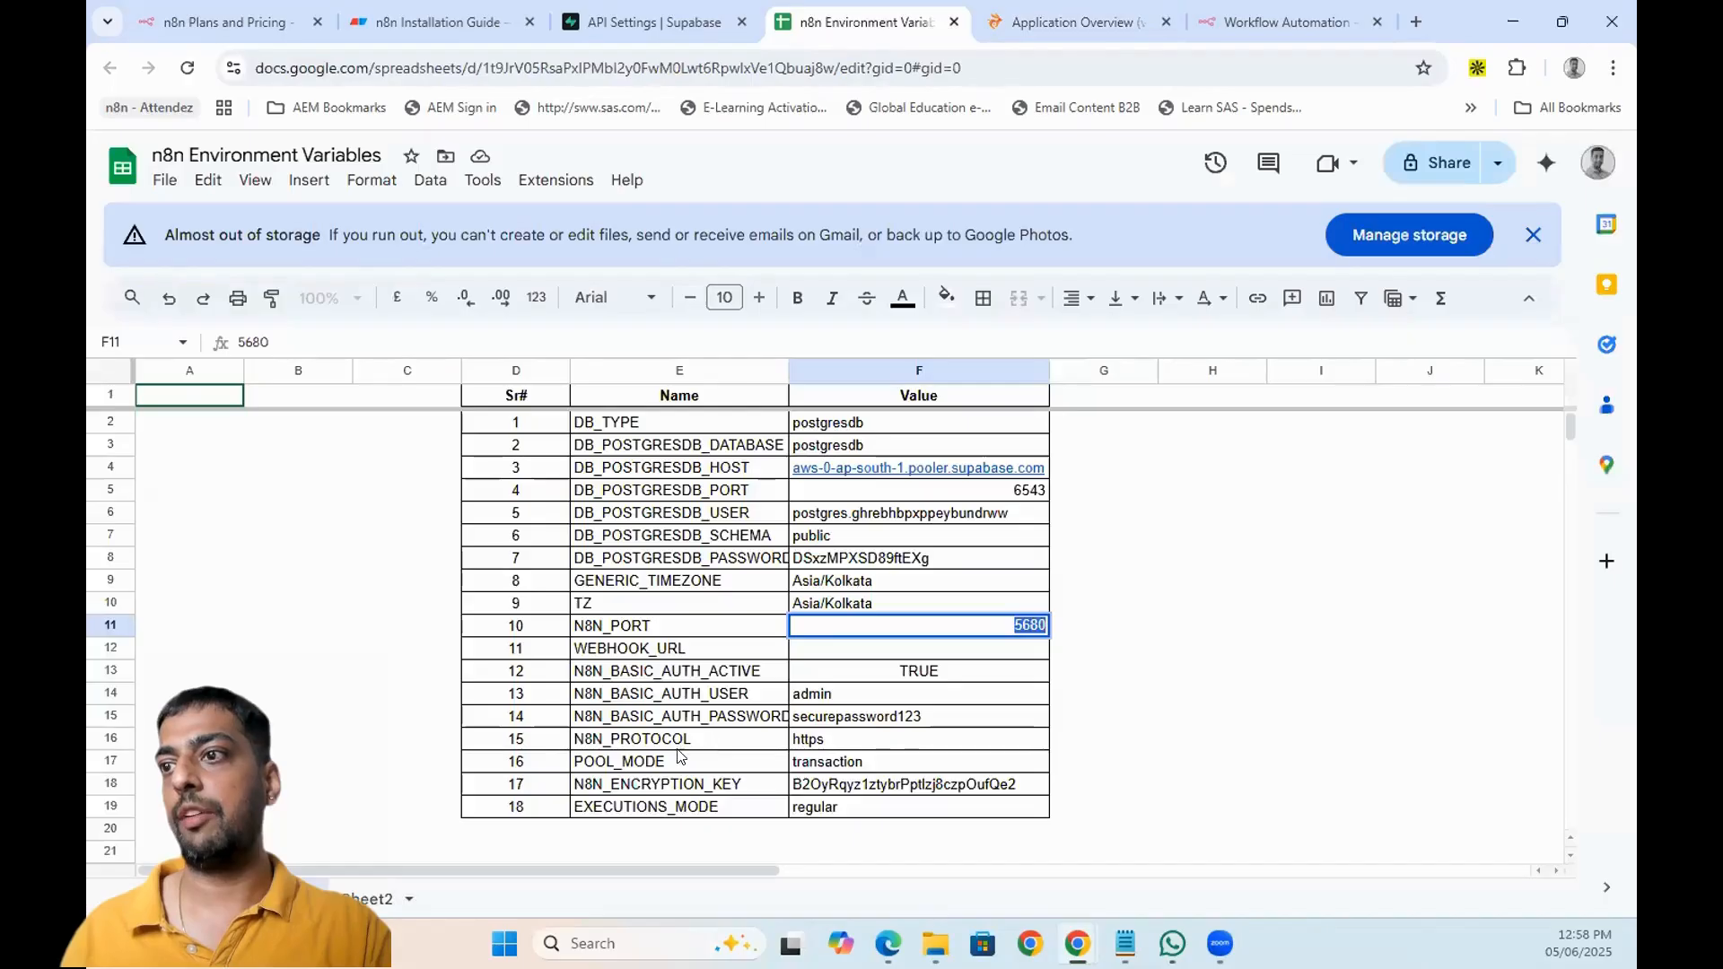
double_click(648, 646)
key(ctrl+c)
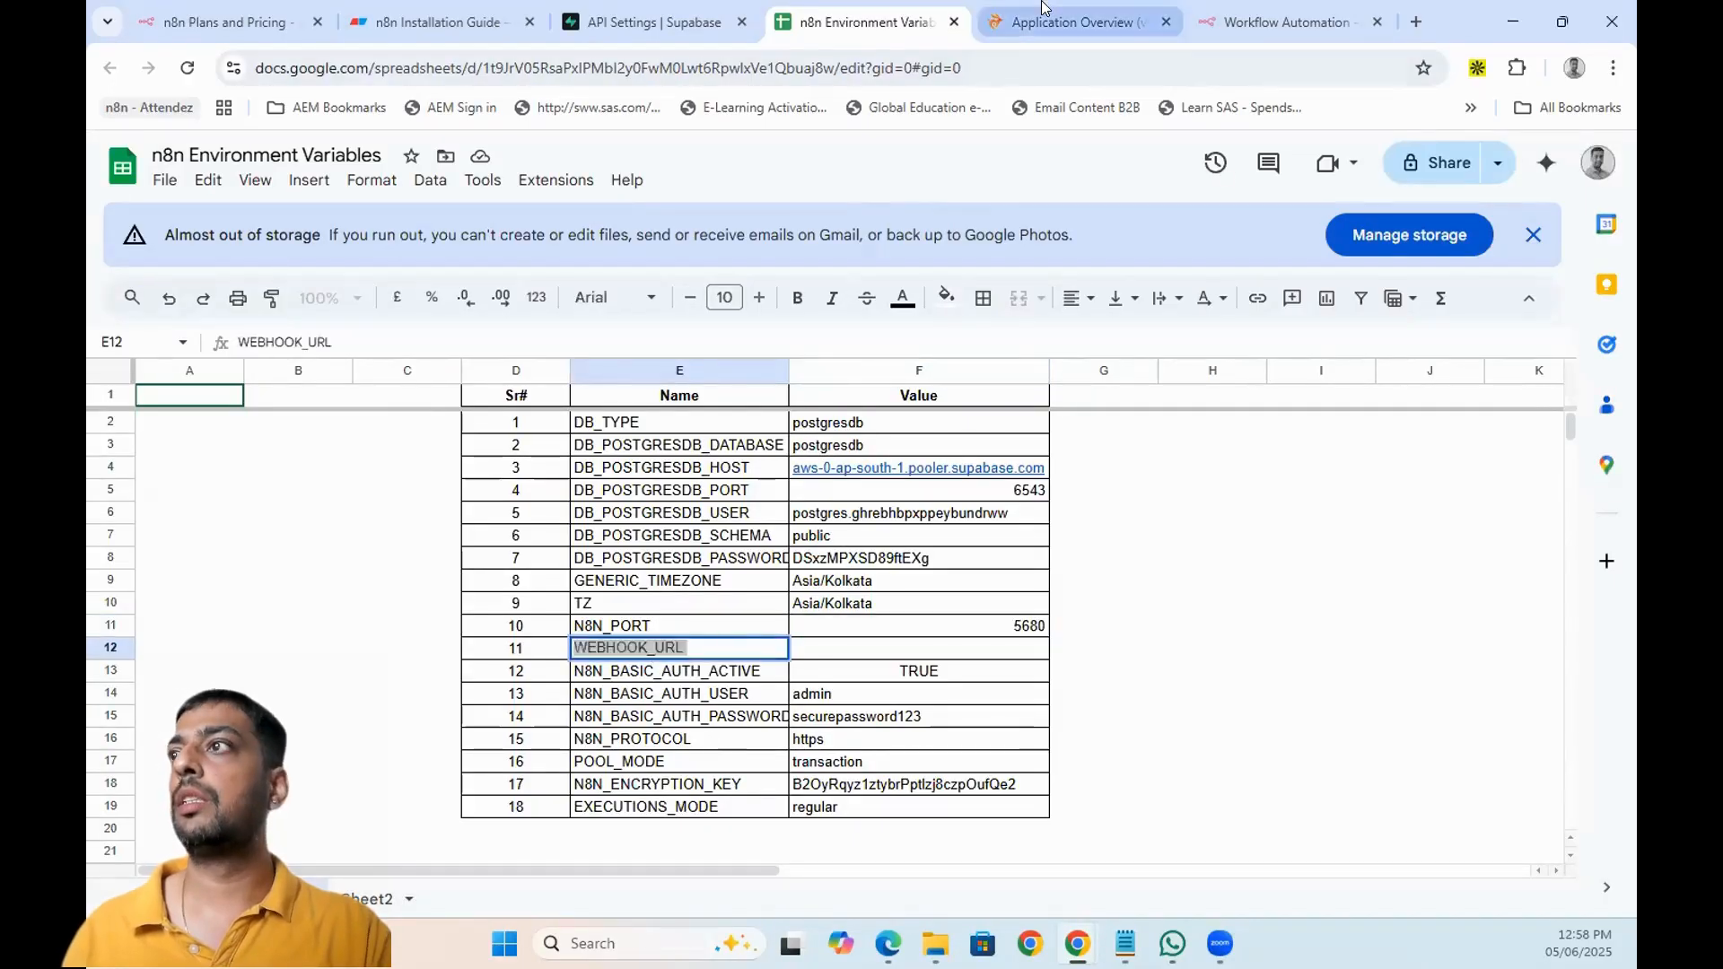
click(1043, 9)
key(ctrl+v)
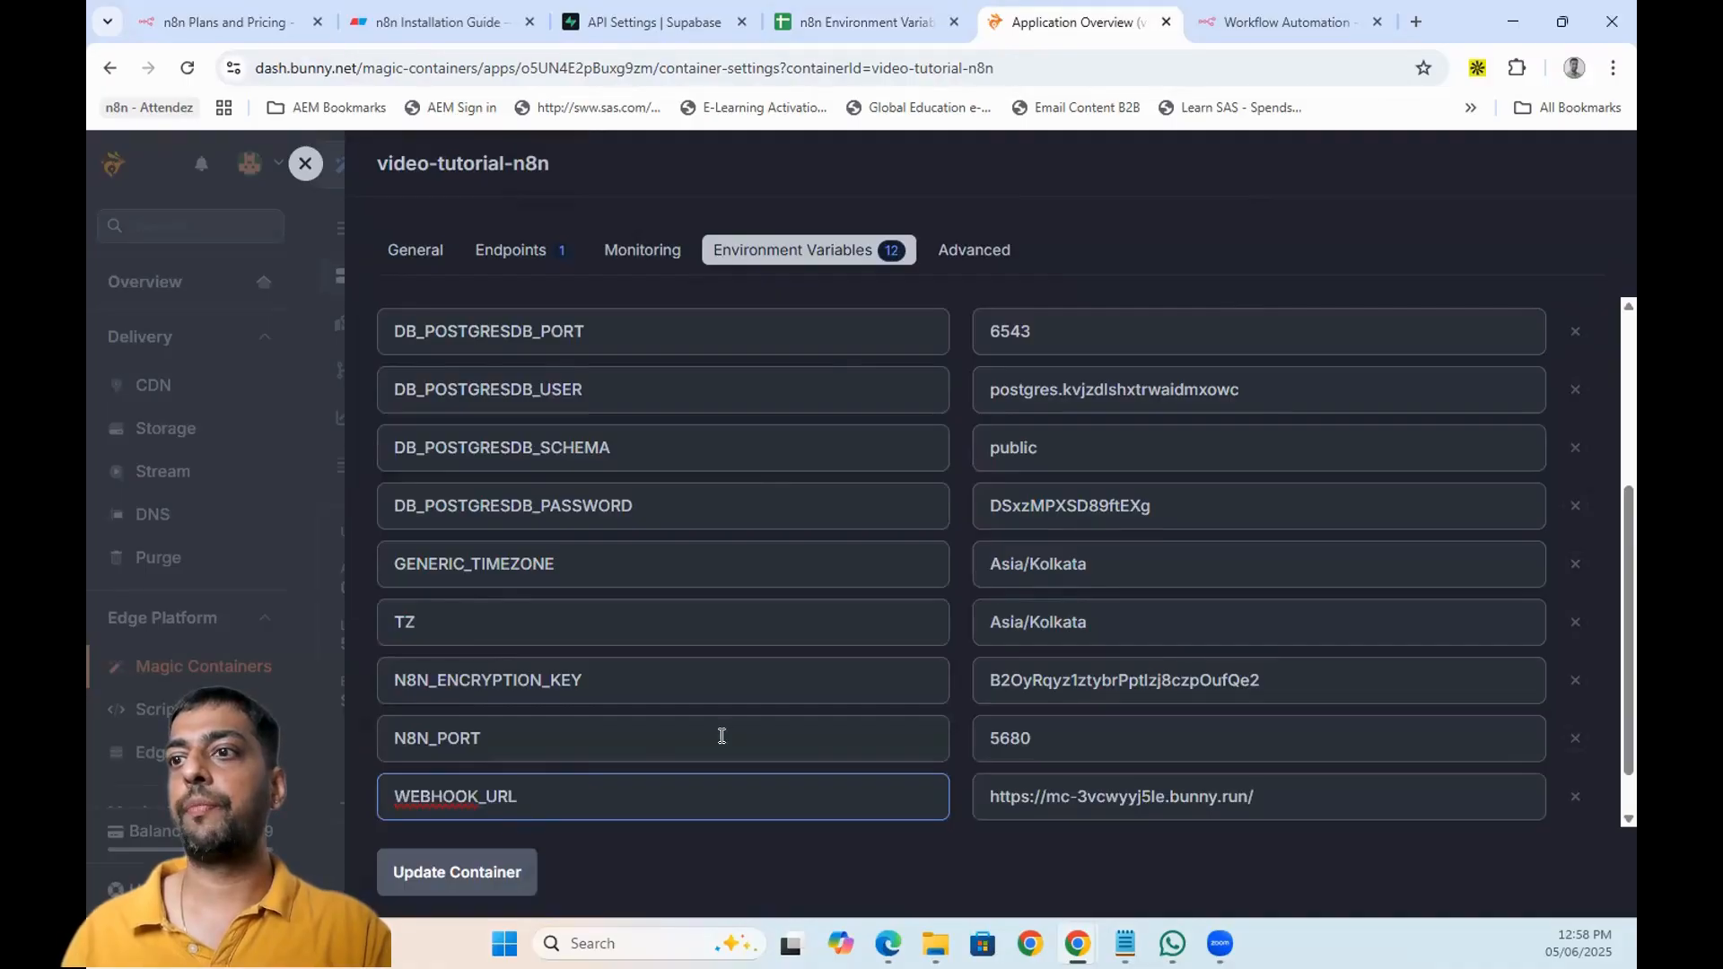
scroll(719, 735, down, 1)
click(456, 872)
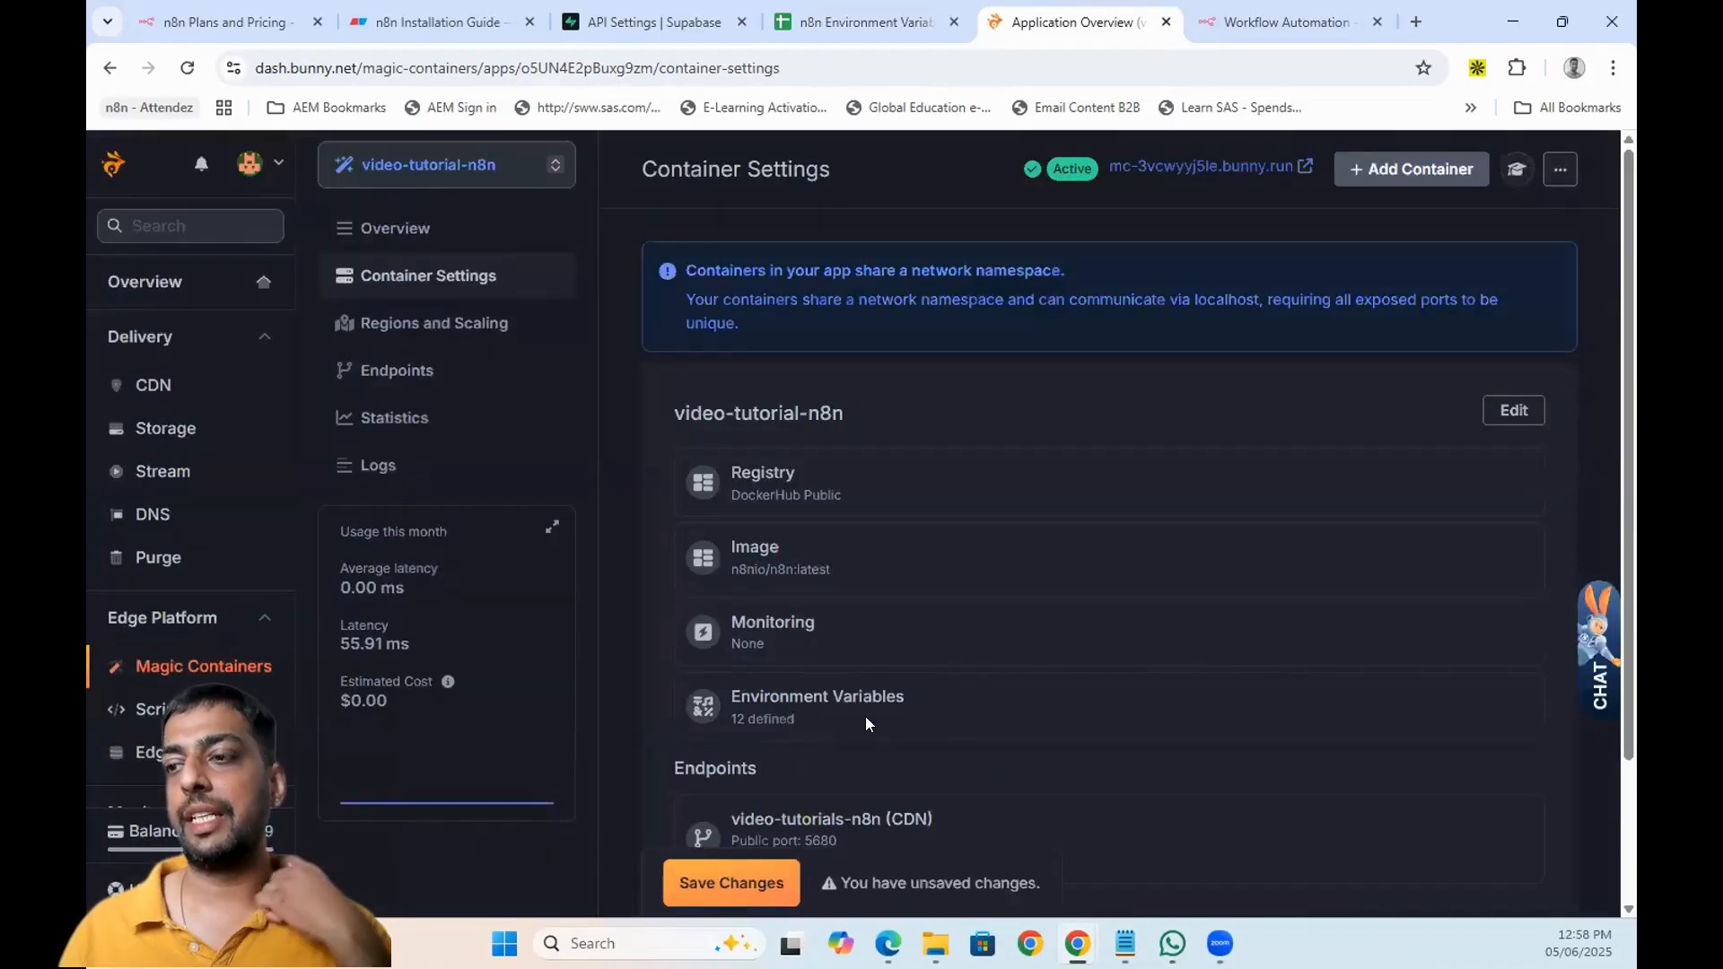
- Close the unsaved n8n workflow tab and save the container changes to redeploy
scroll(865, 717, down, 2)
click(1239, 7)
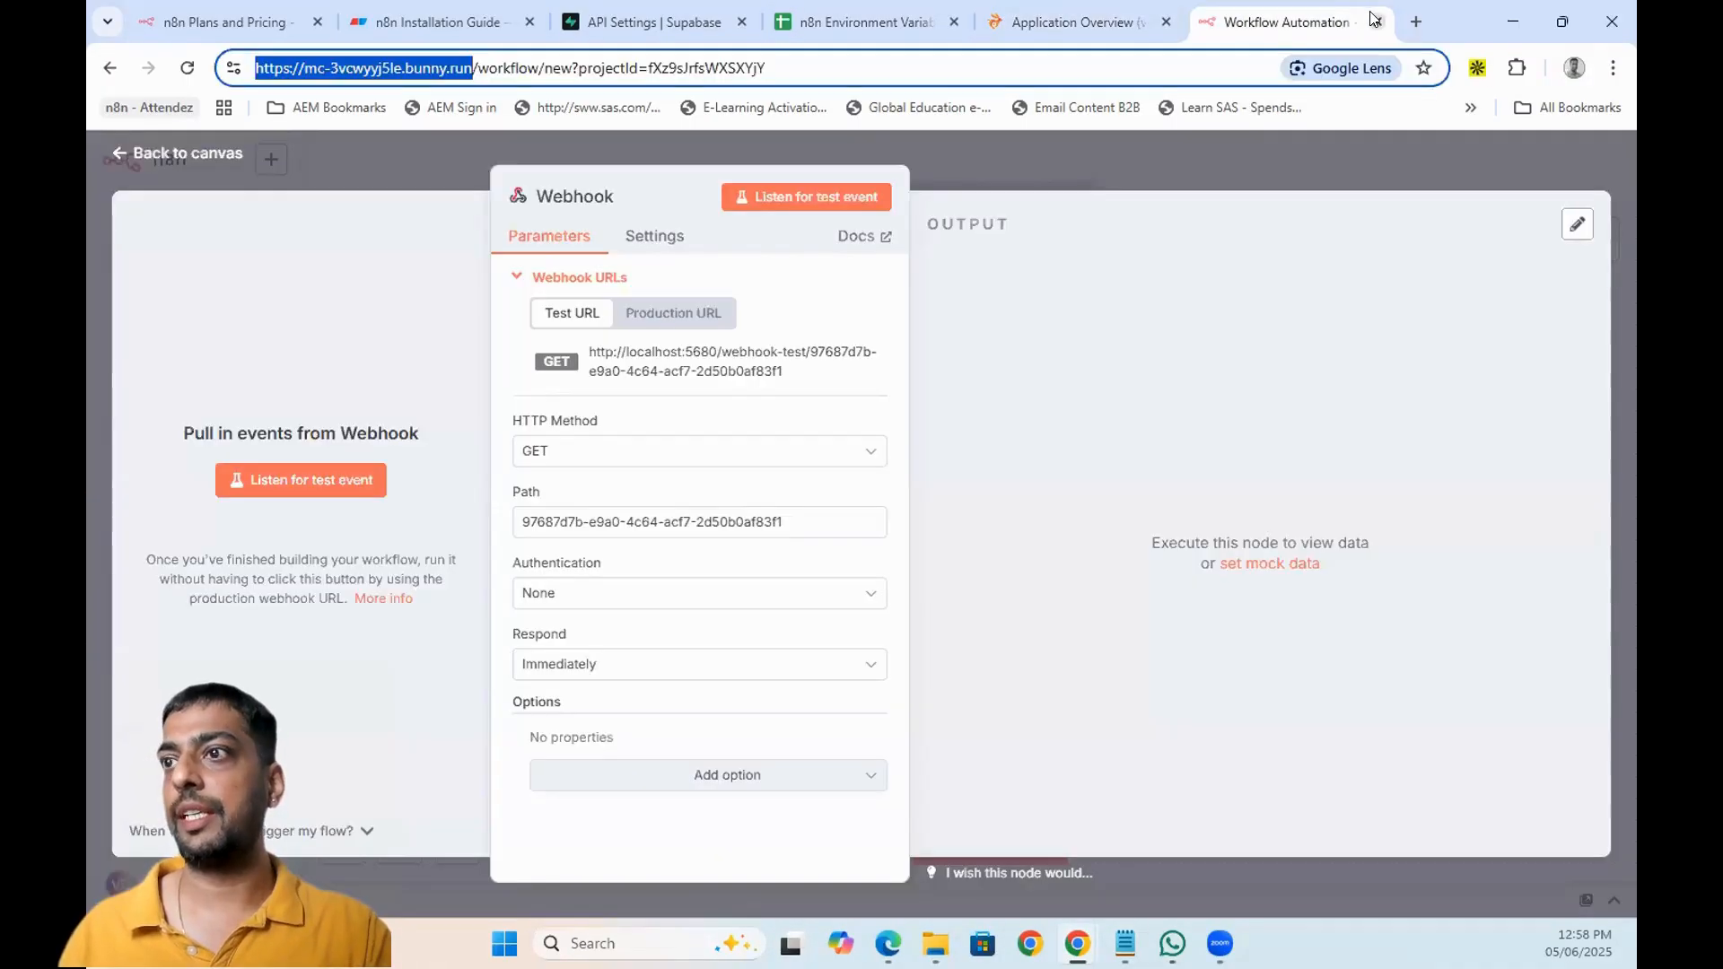
key(ctrl+w)
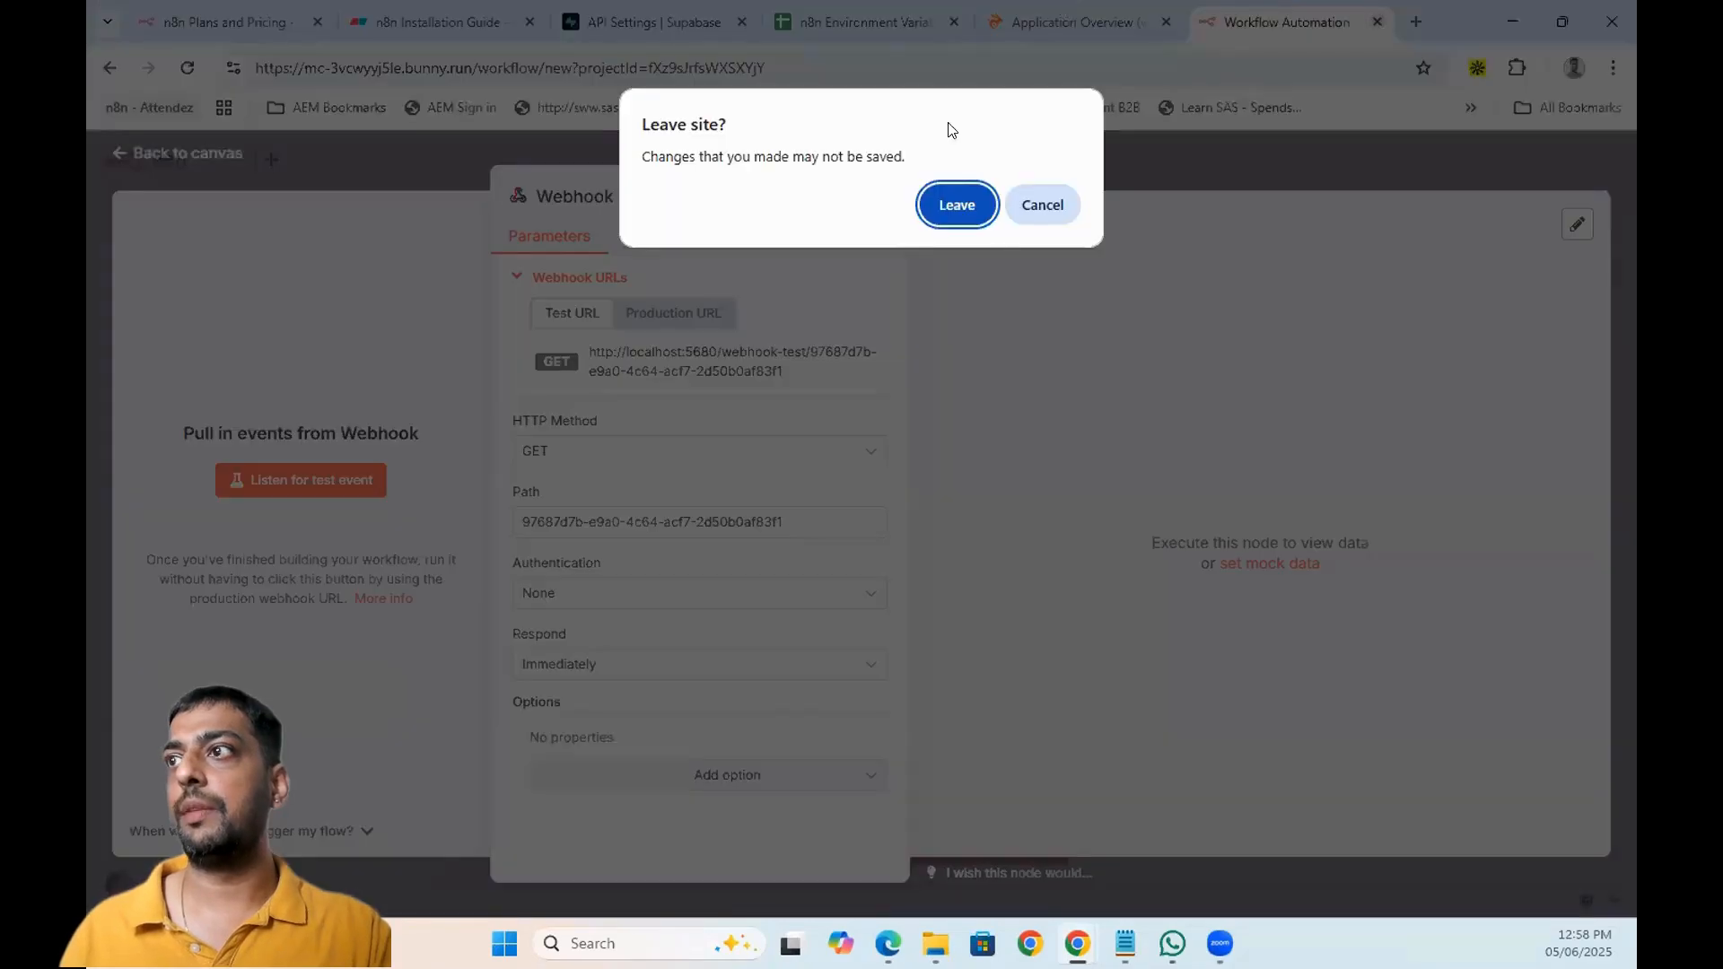
click(956, 203)
click(669, 817)
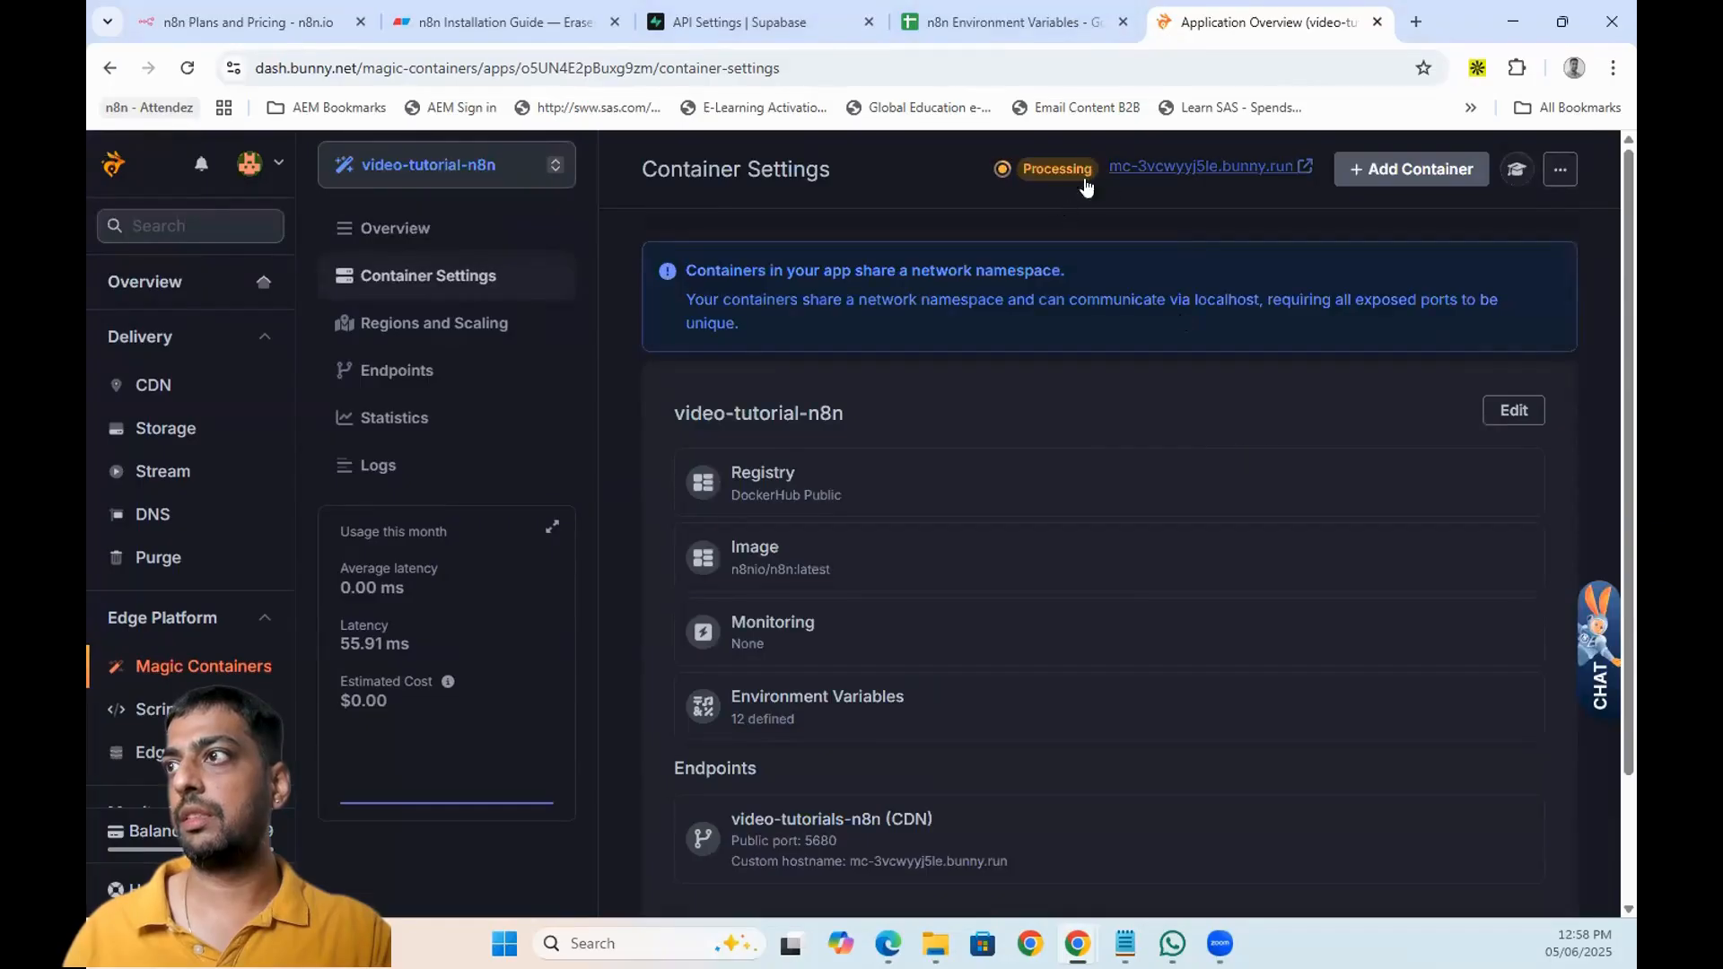
- Check the app overview's active instance and the Singapore pod's running container
scroll(1086, 508, down, 2)
scroll(1131, 476, up, 2)
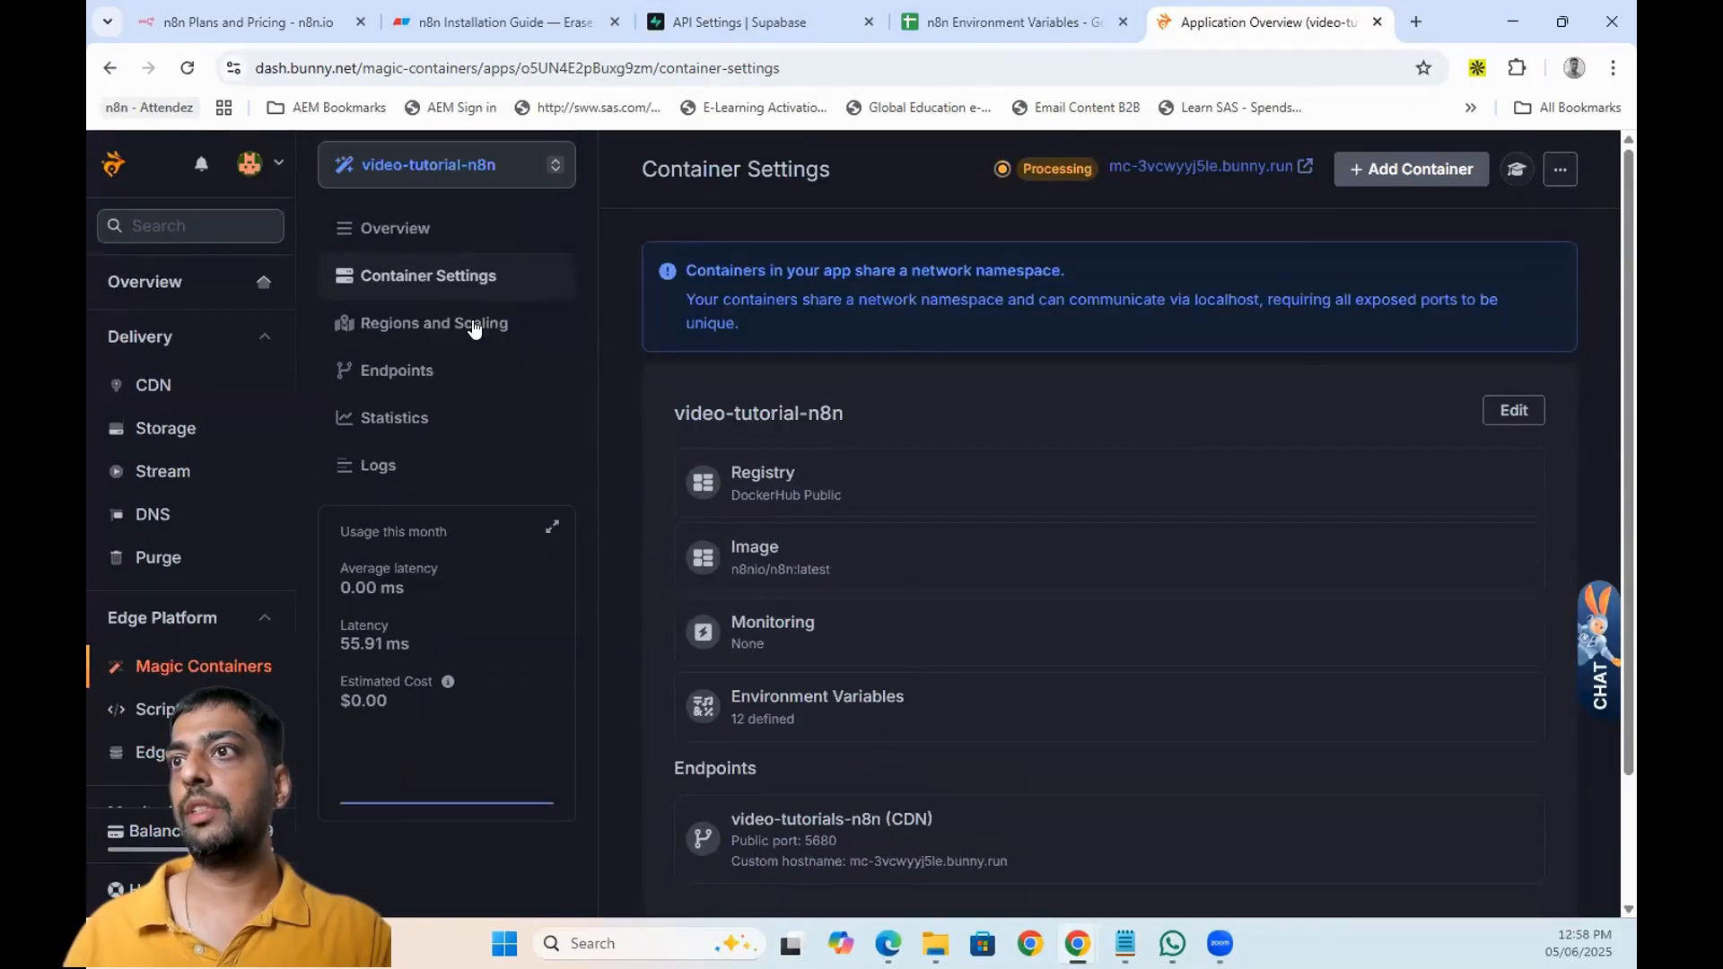
click(415, 230)
scroll(1027, 431, down, 5)
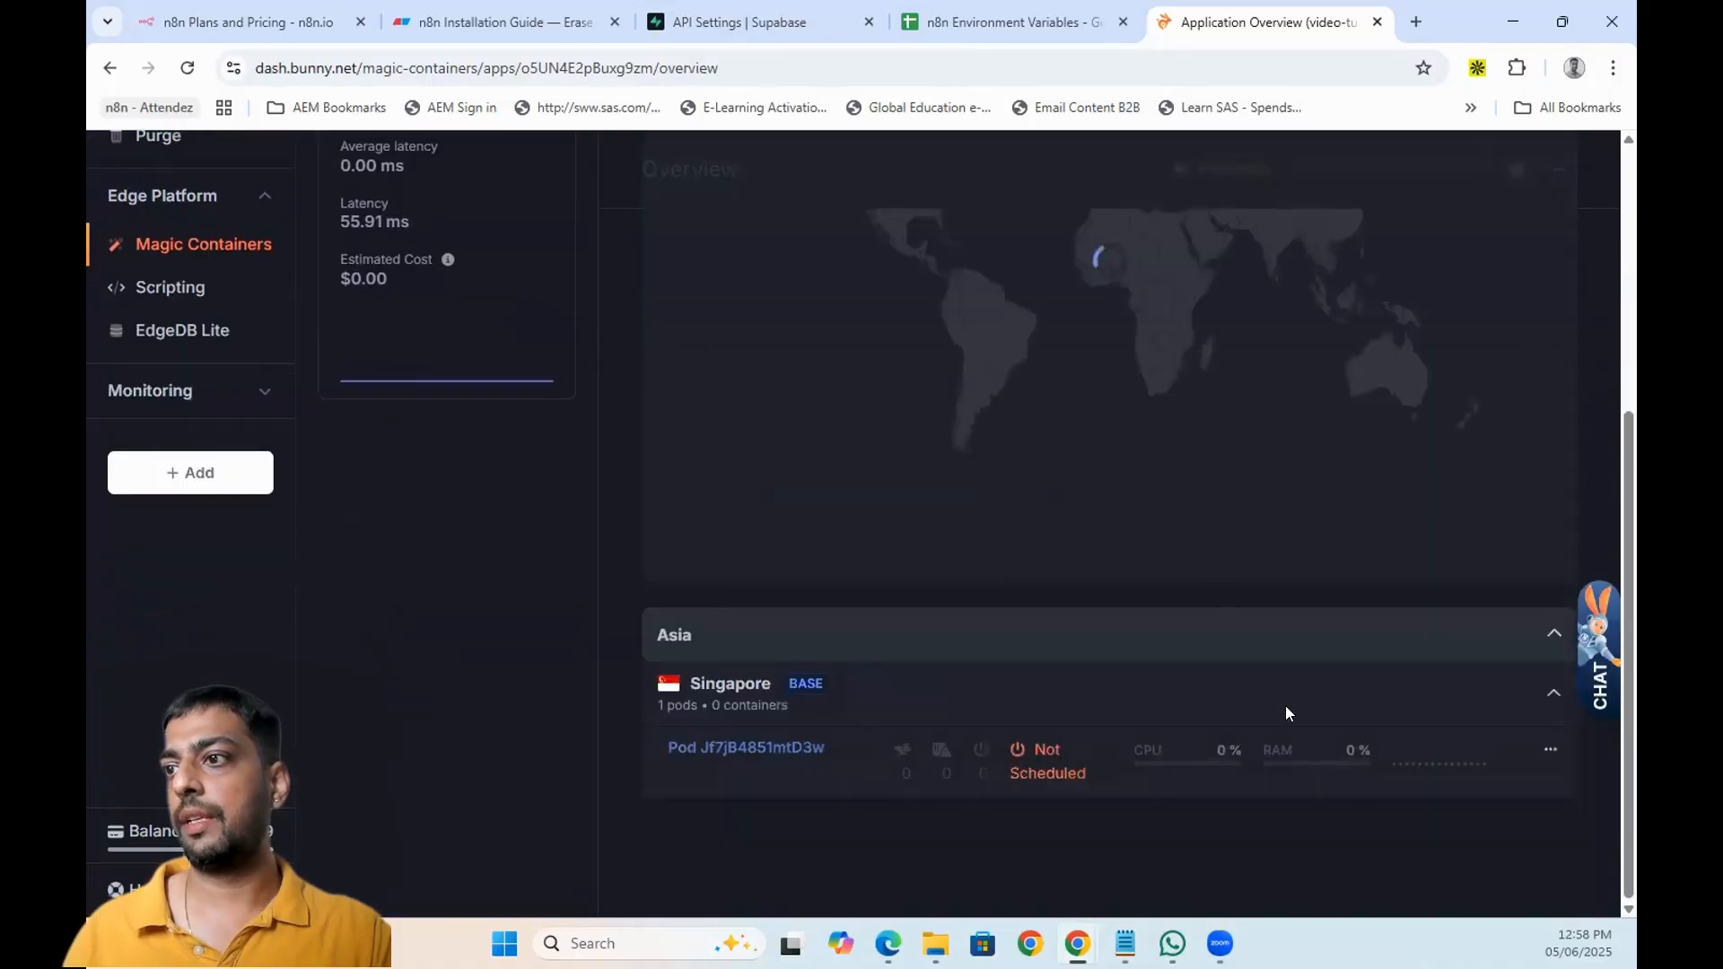
scroll(1346, 736, down, 1)
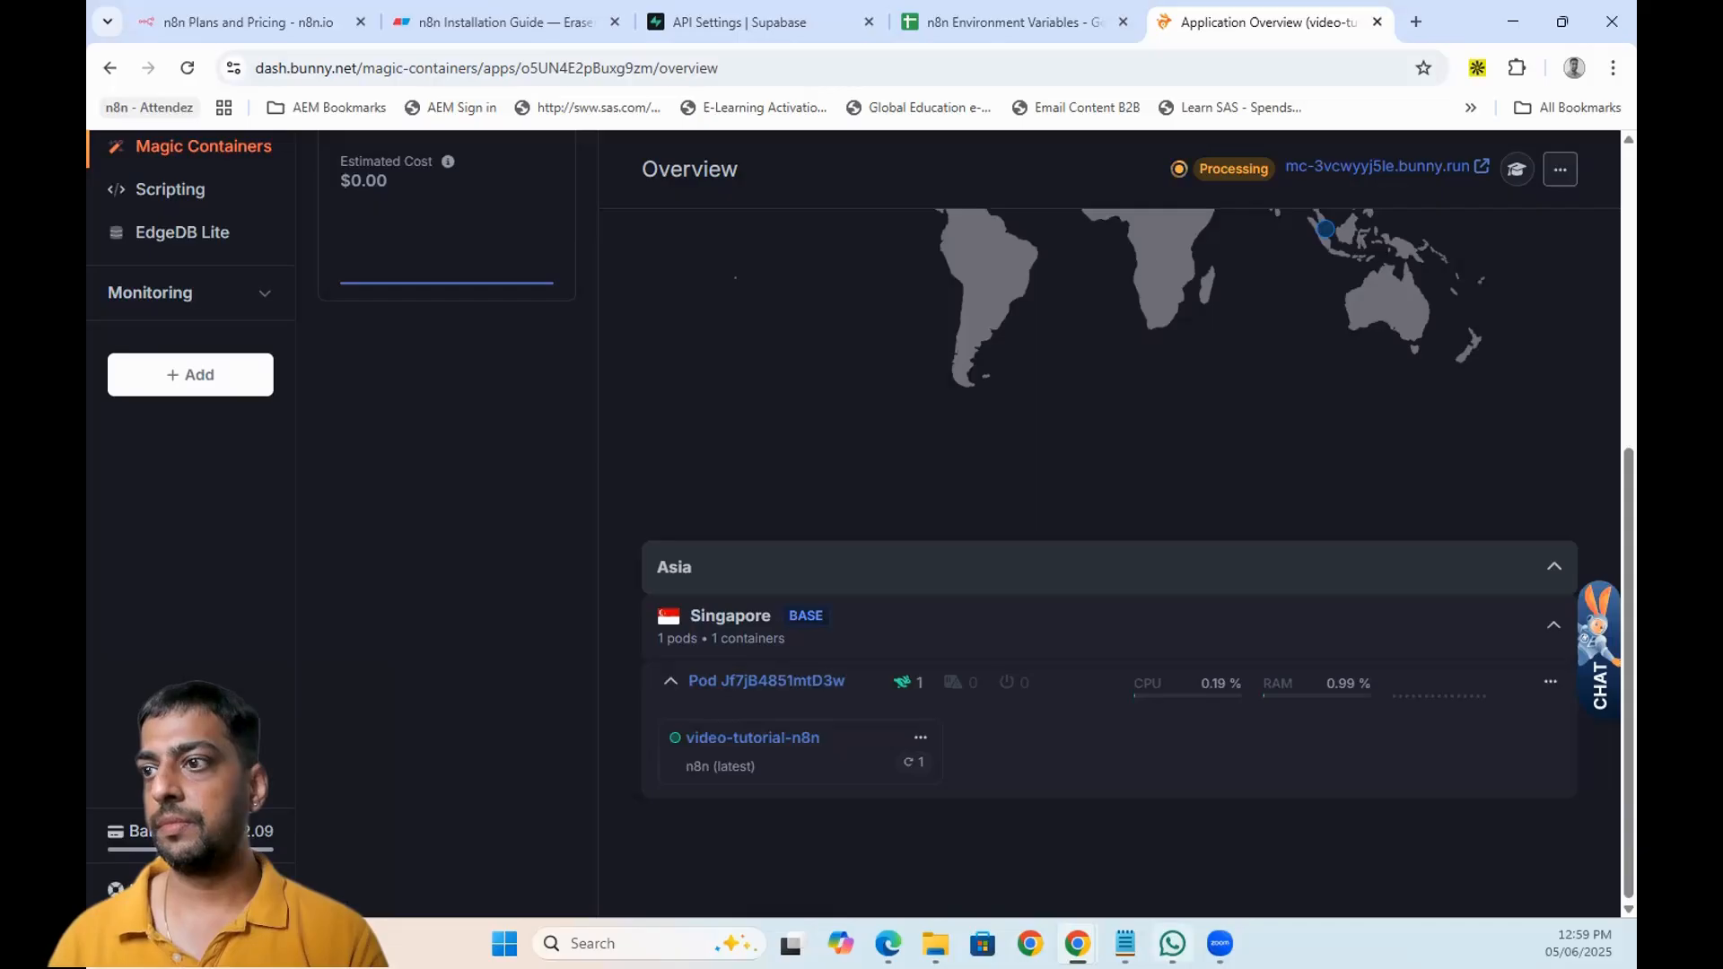
scroll(1096, 723, up, 6)
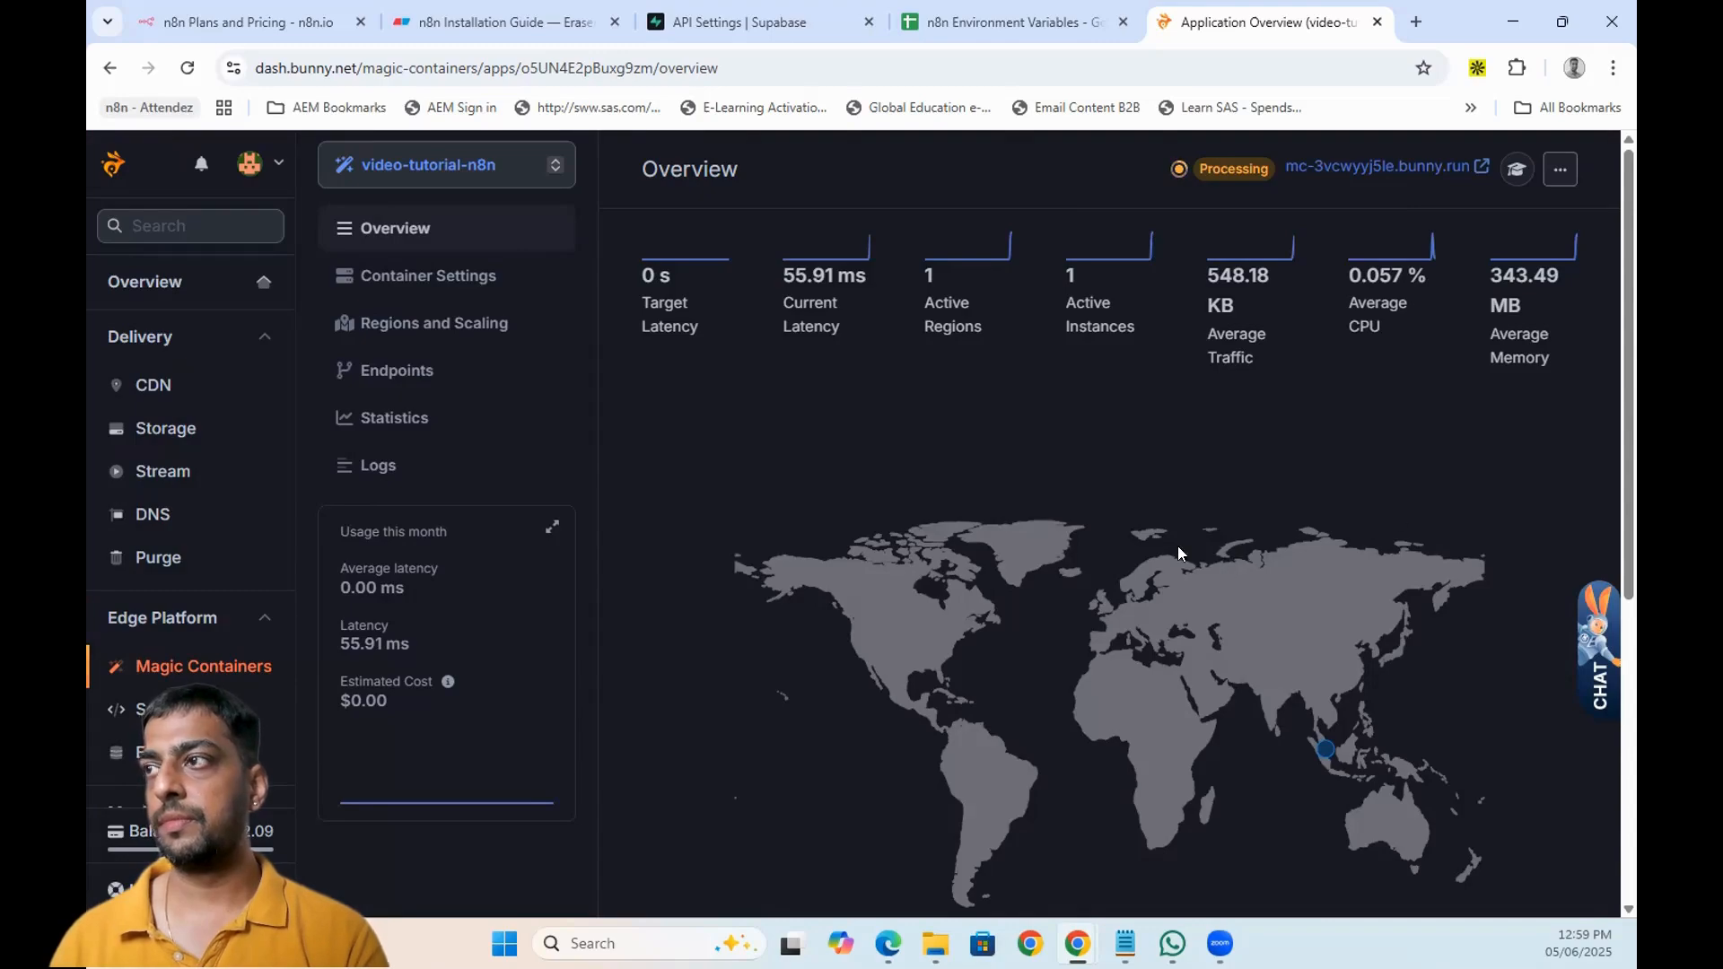
scroll(1154, 554, down, 6)
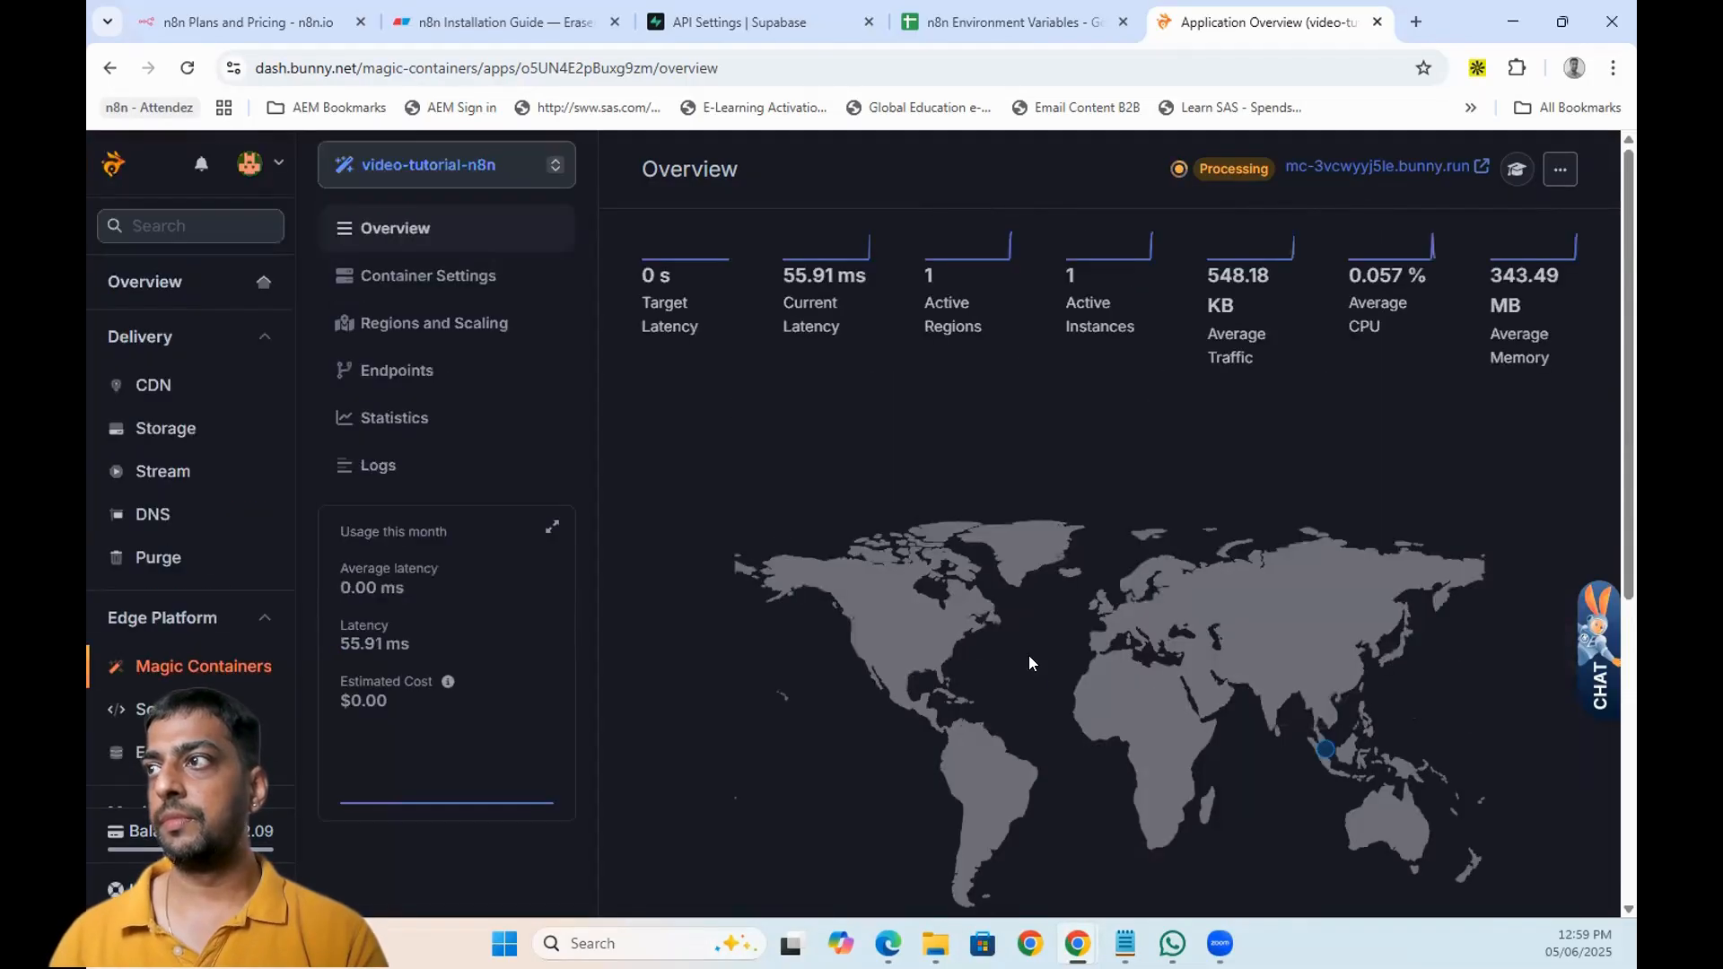
click(1566, 170)
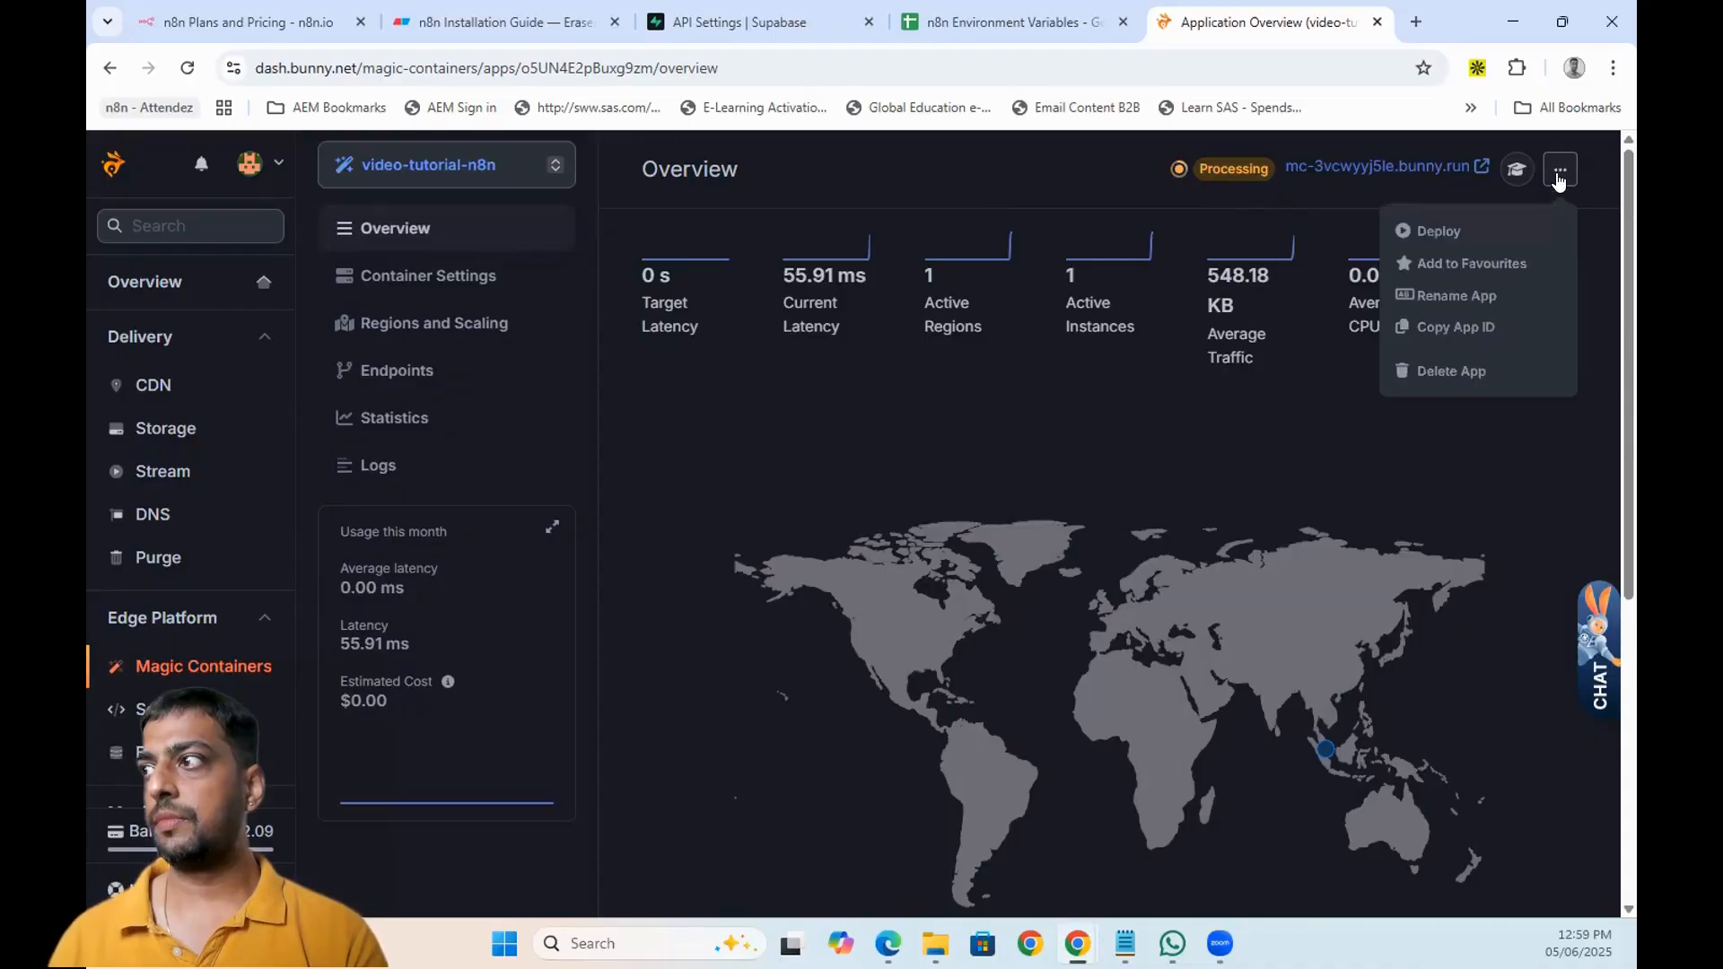
- View the Singapore pod's logs from its options menu
click(1039, 427)
scroll(1108, 450, down, 5)
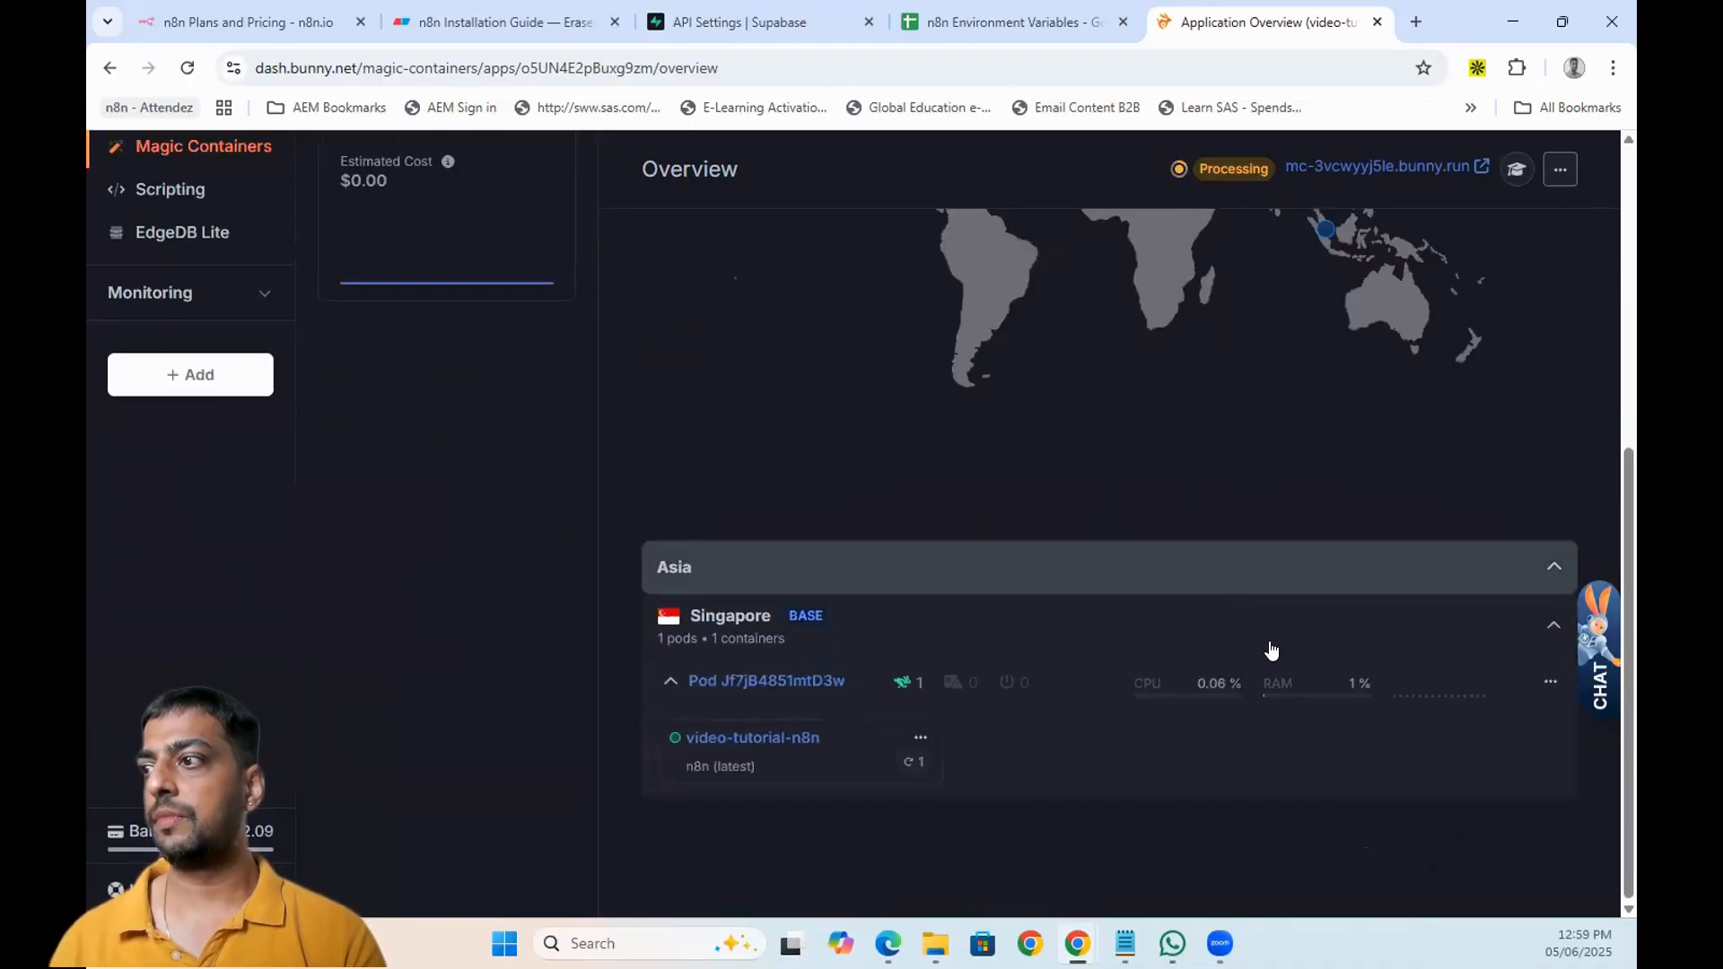
click(1544, 686)
click(1418, 802)
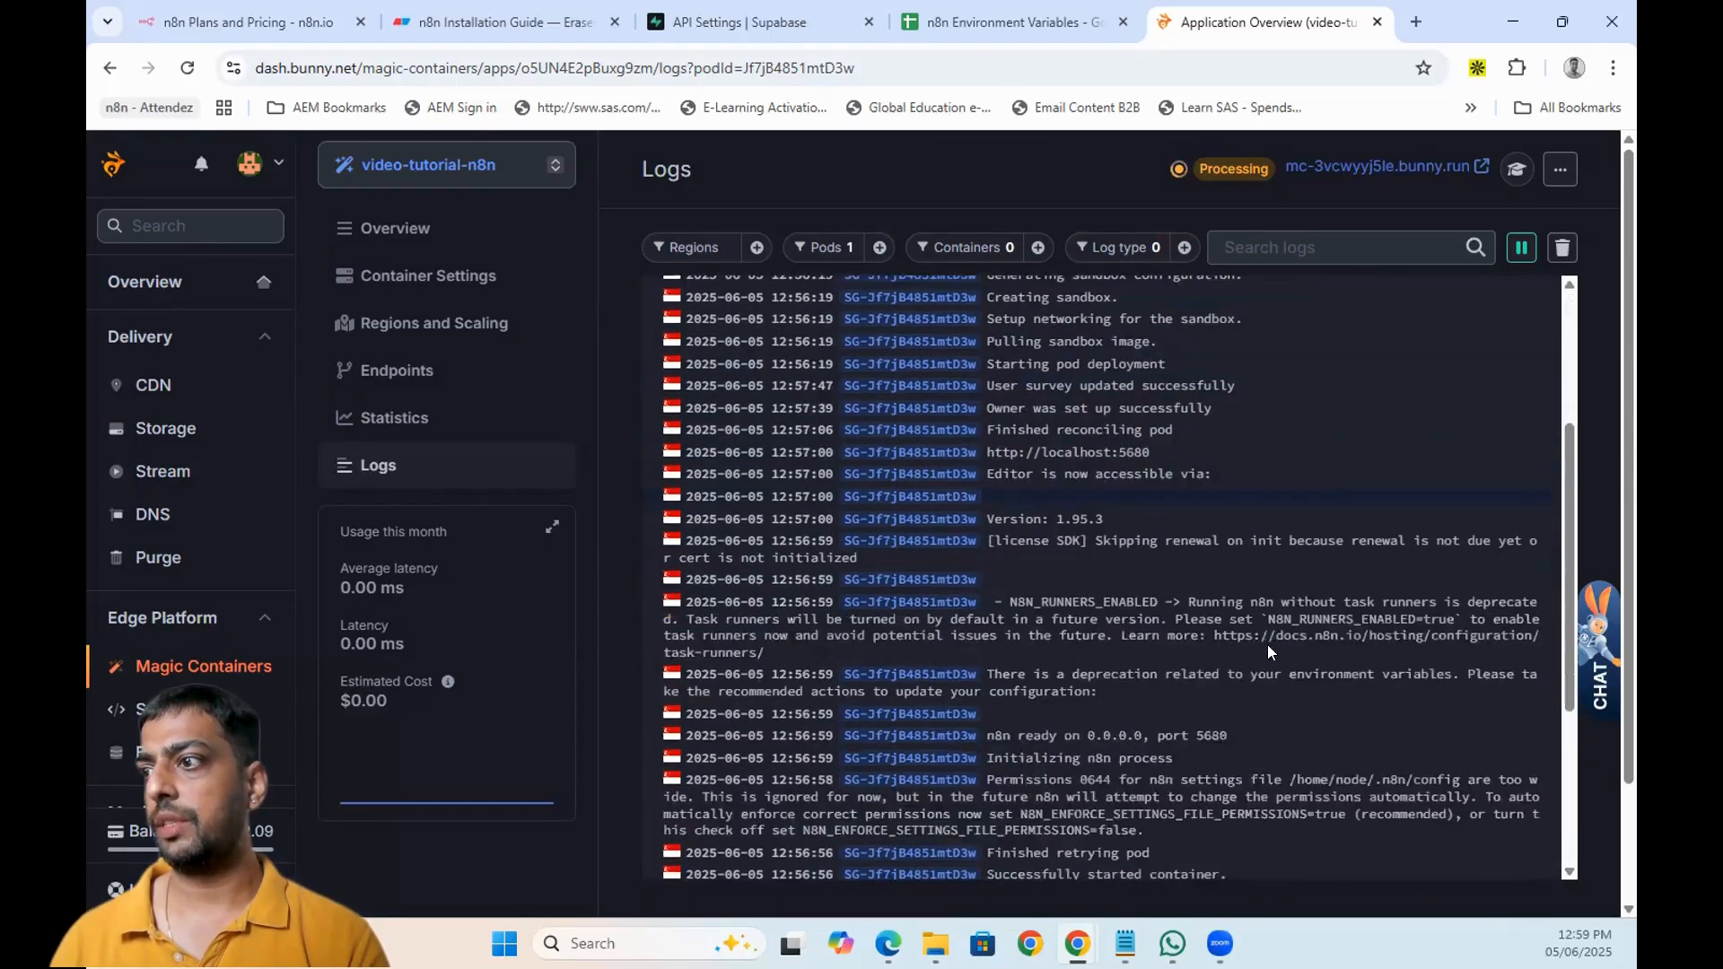
- Review the app overview and the container settings page
click(386, 226)
scroll(1510, 556, down, 5)
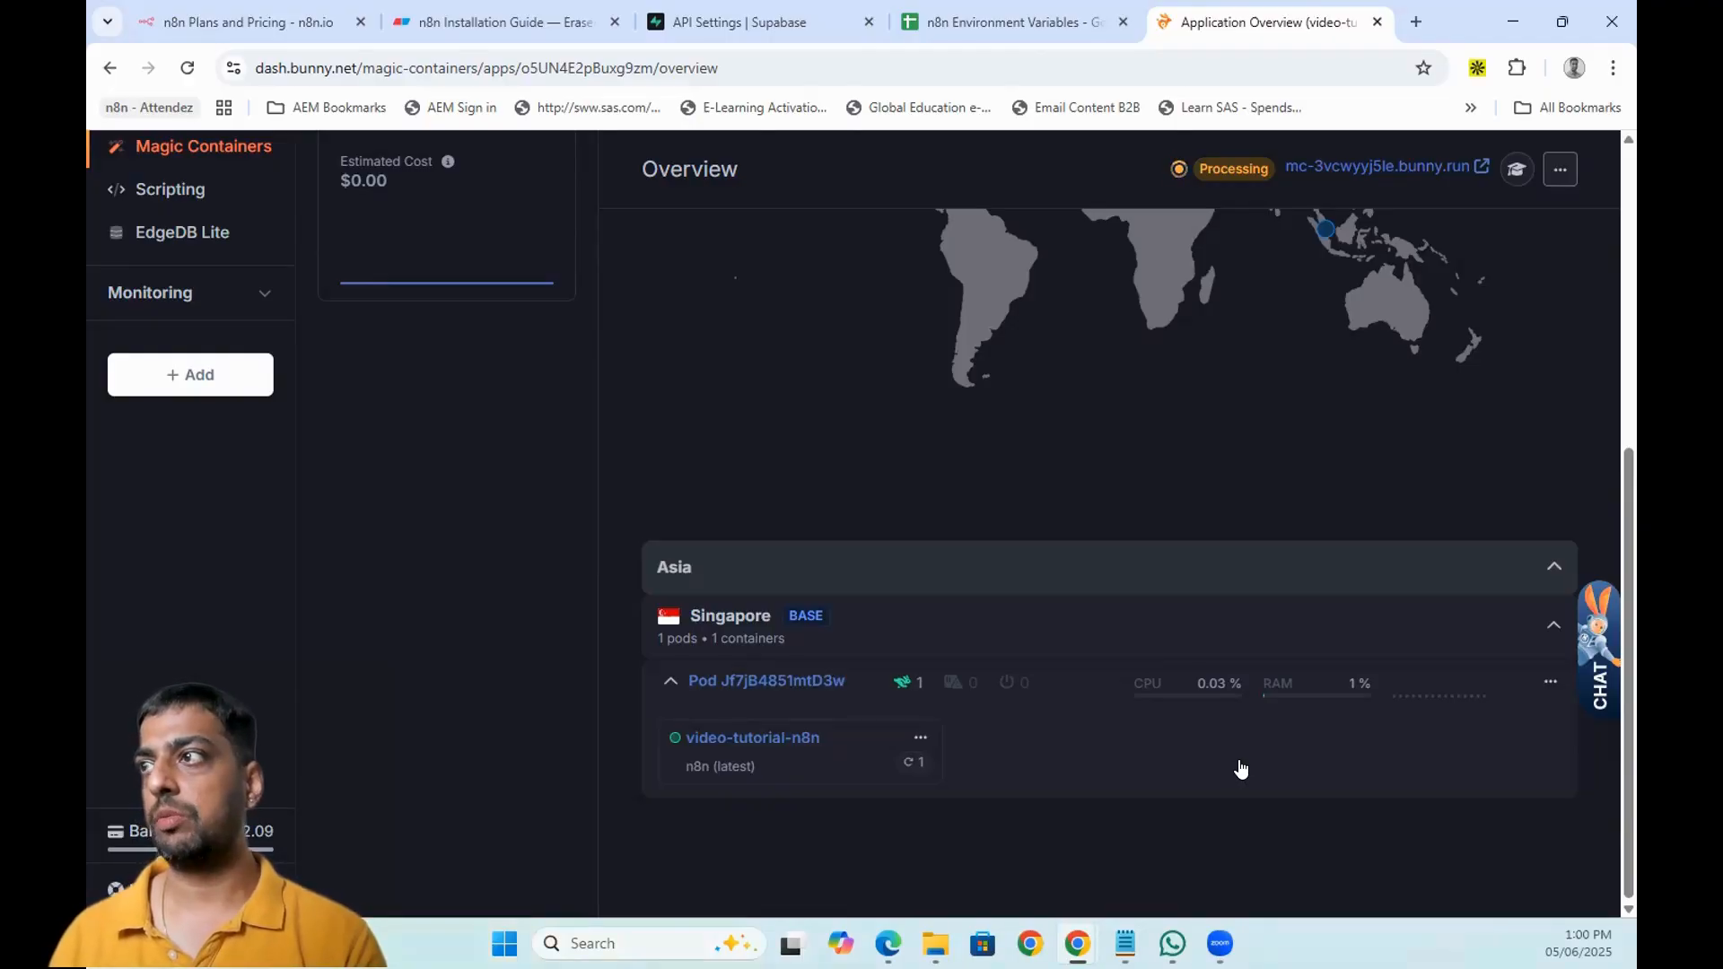
scroll(1241, 769, up, 5)
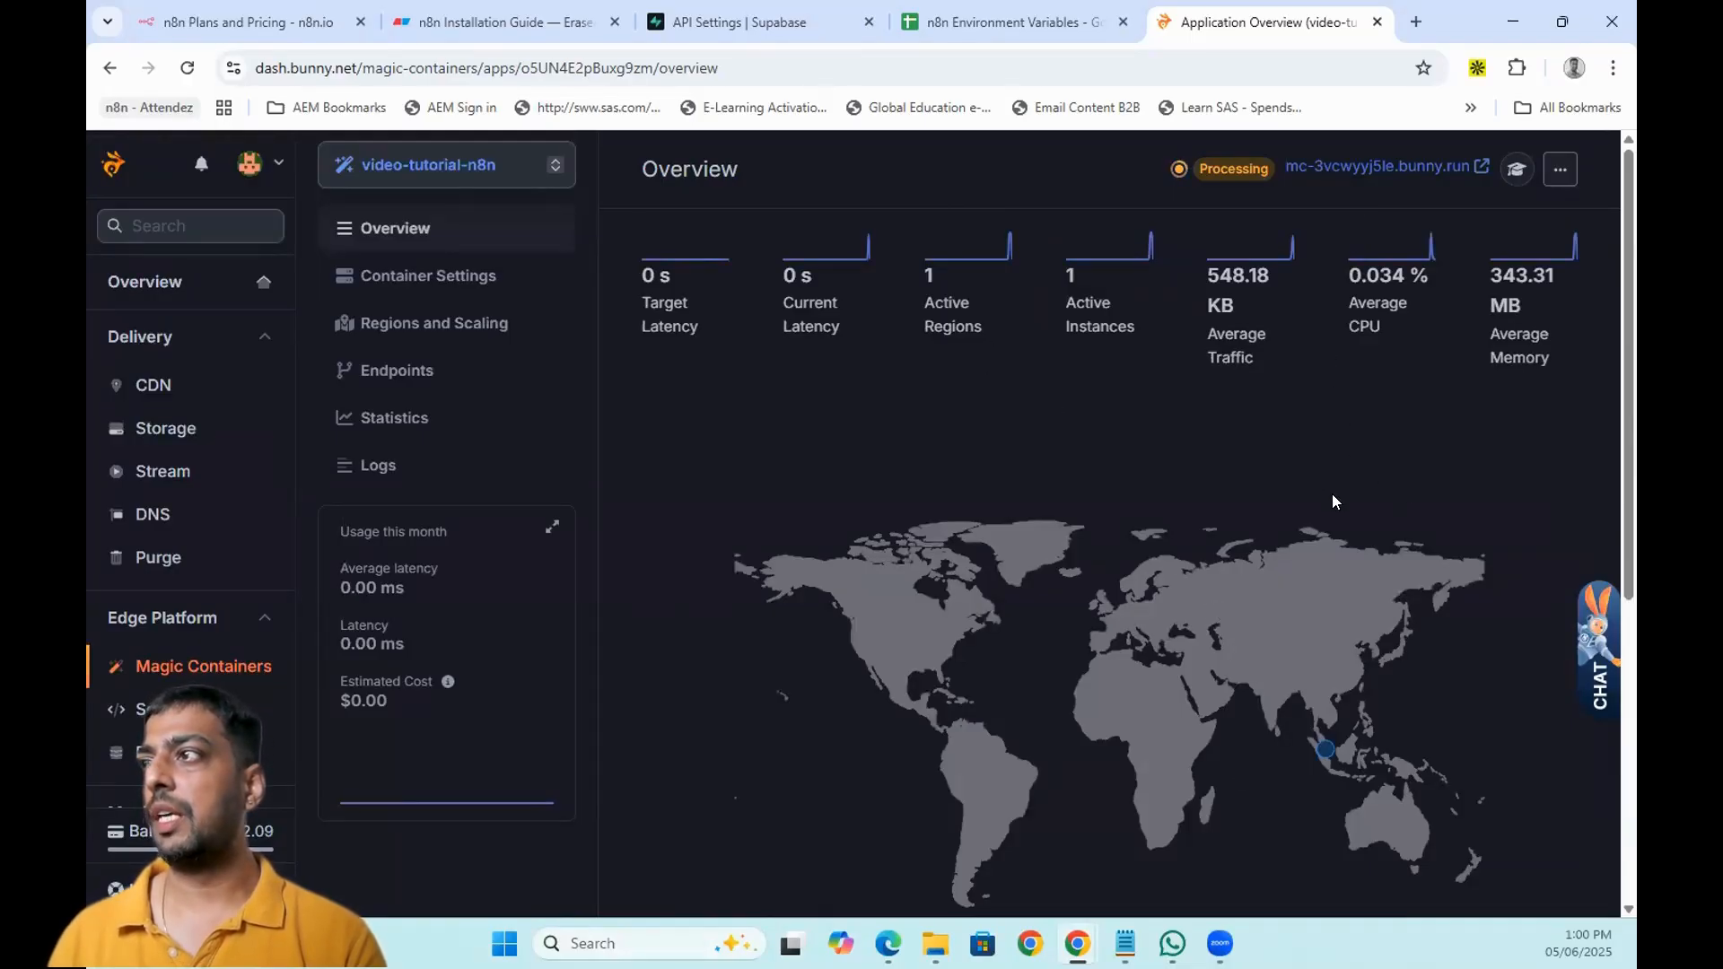
scroll(1344, 490, down, 5)
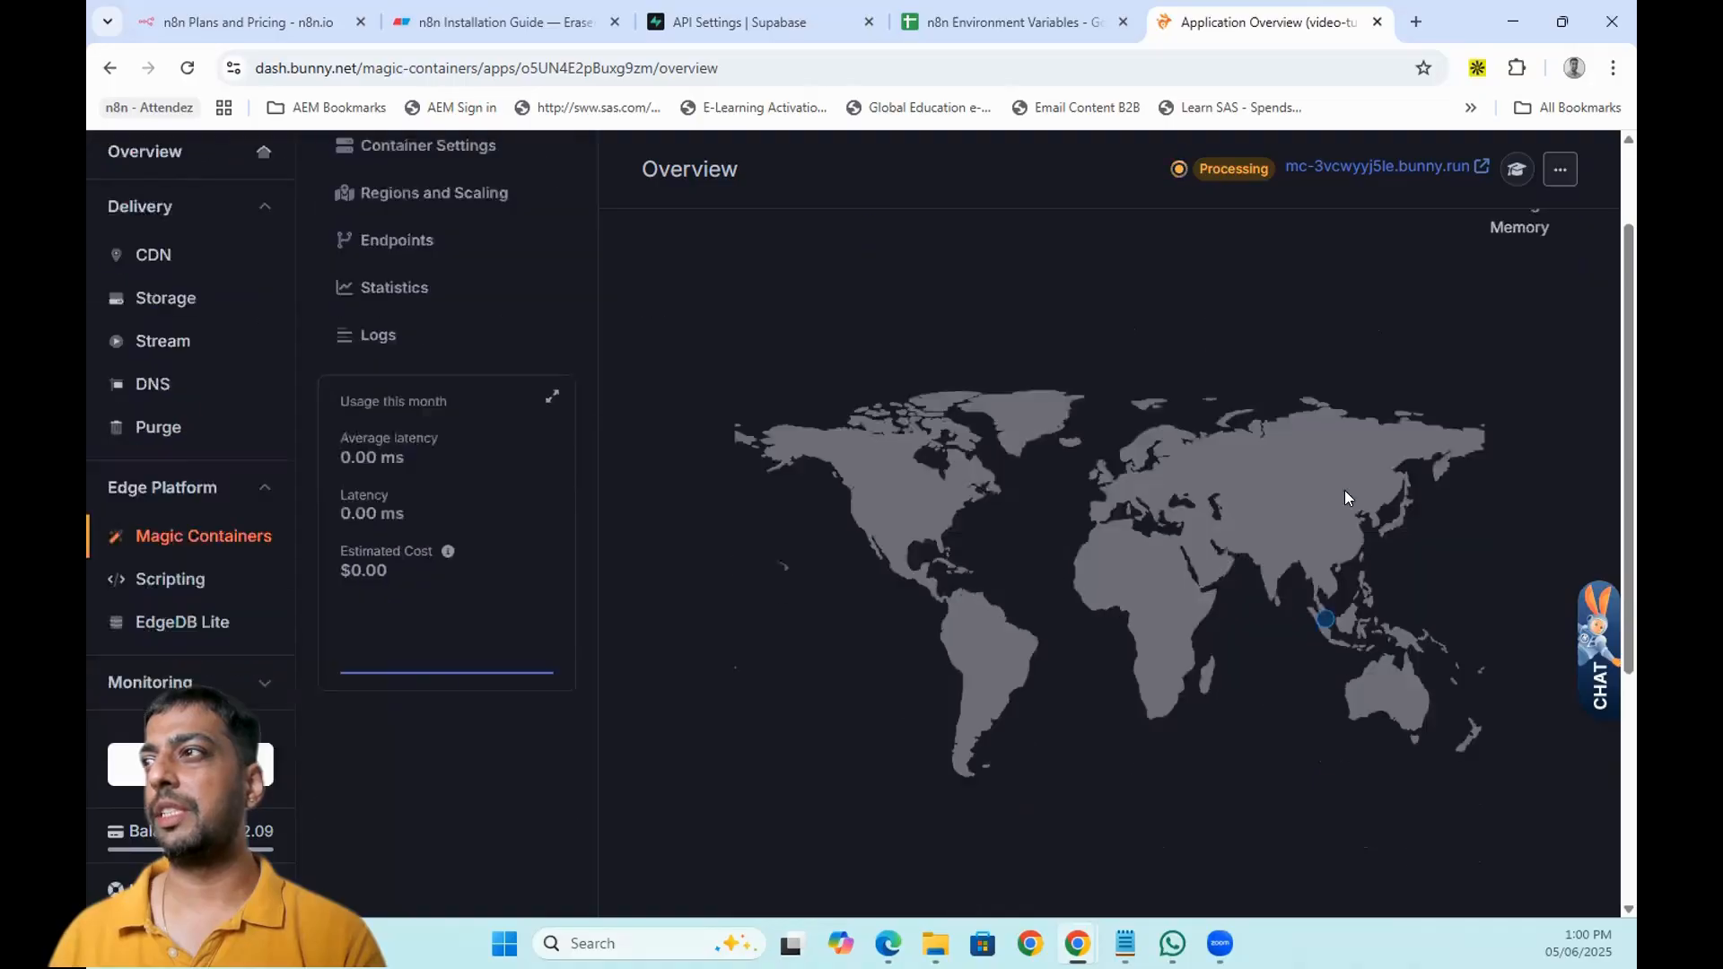
scroll(1404, 431, up, 5)
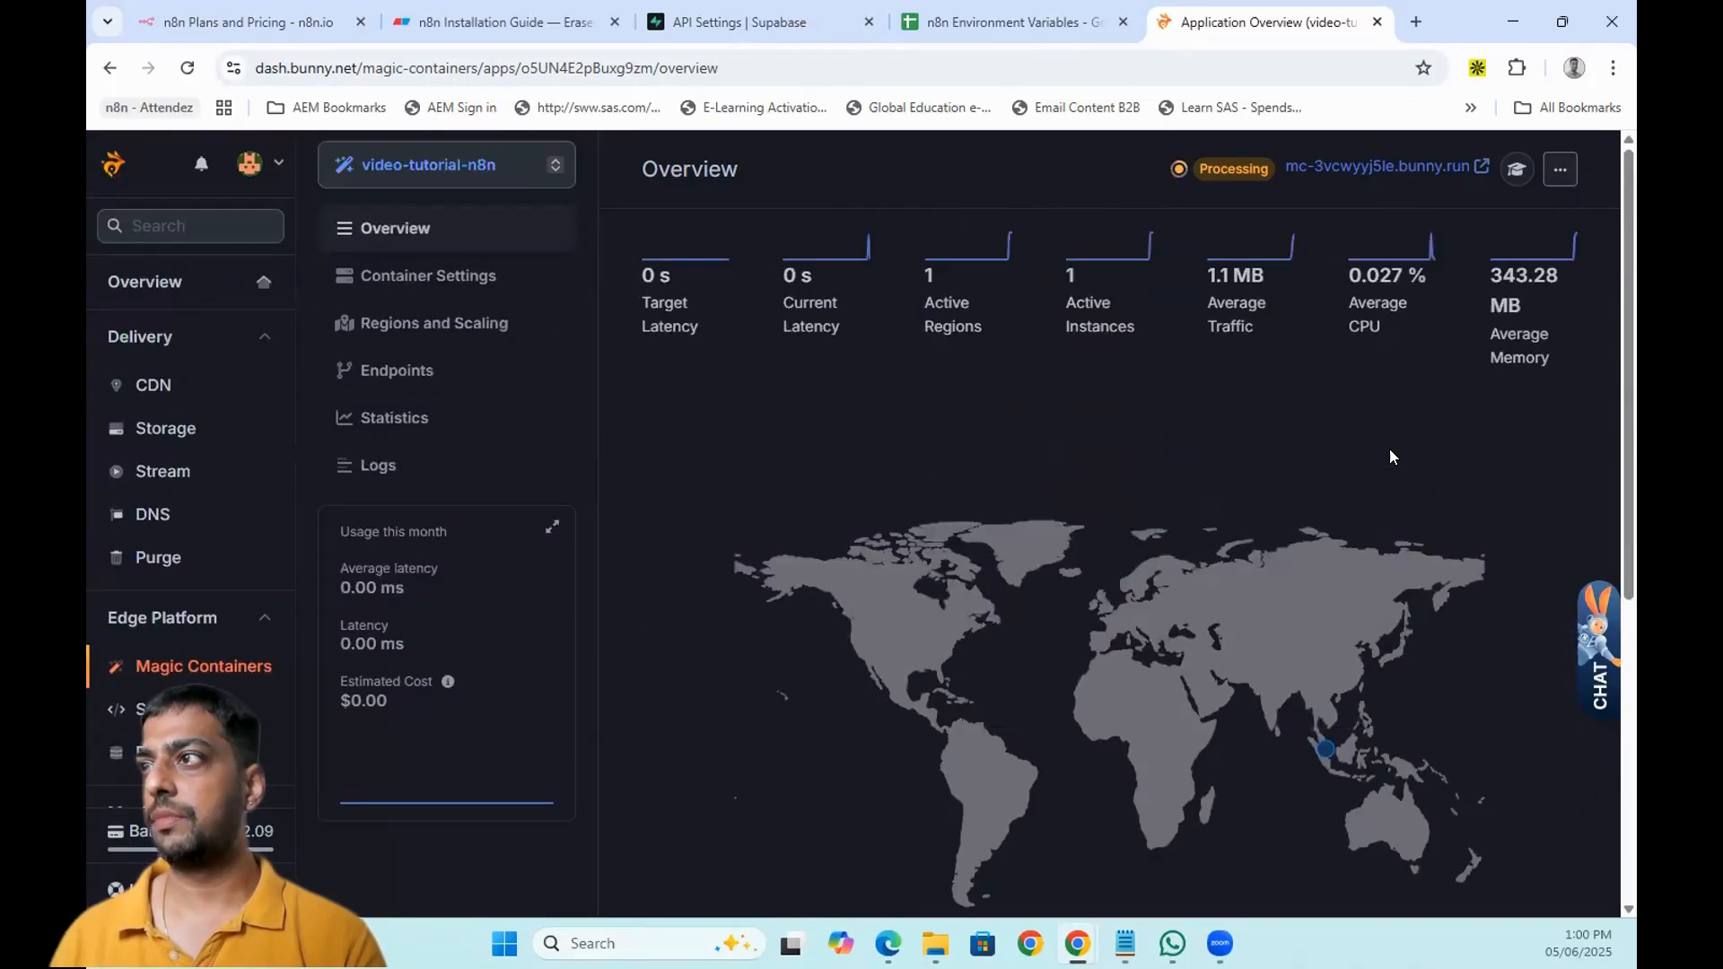
click(428, 272)
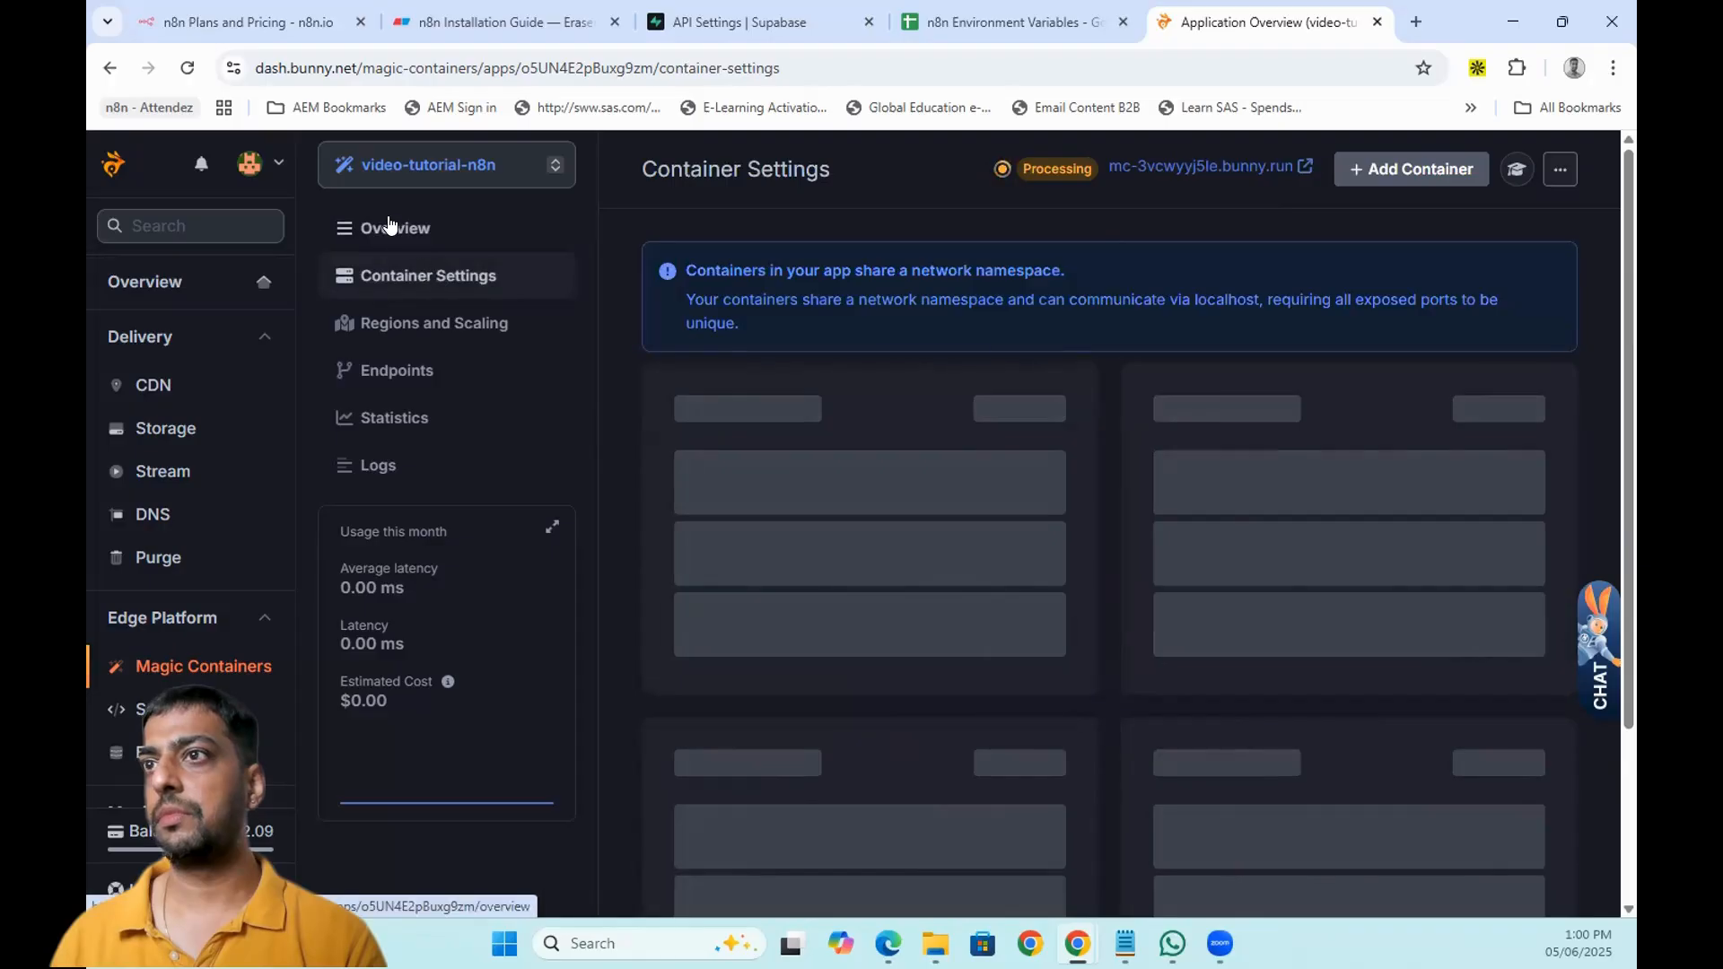
click(389, 226)
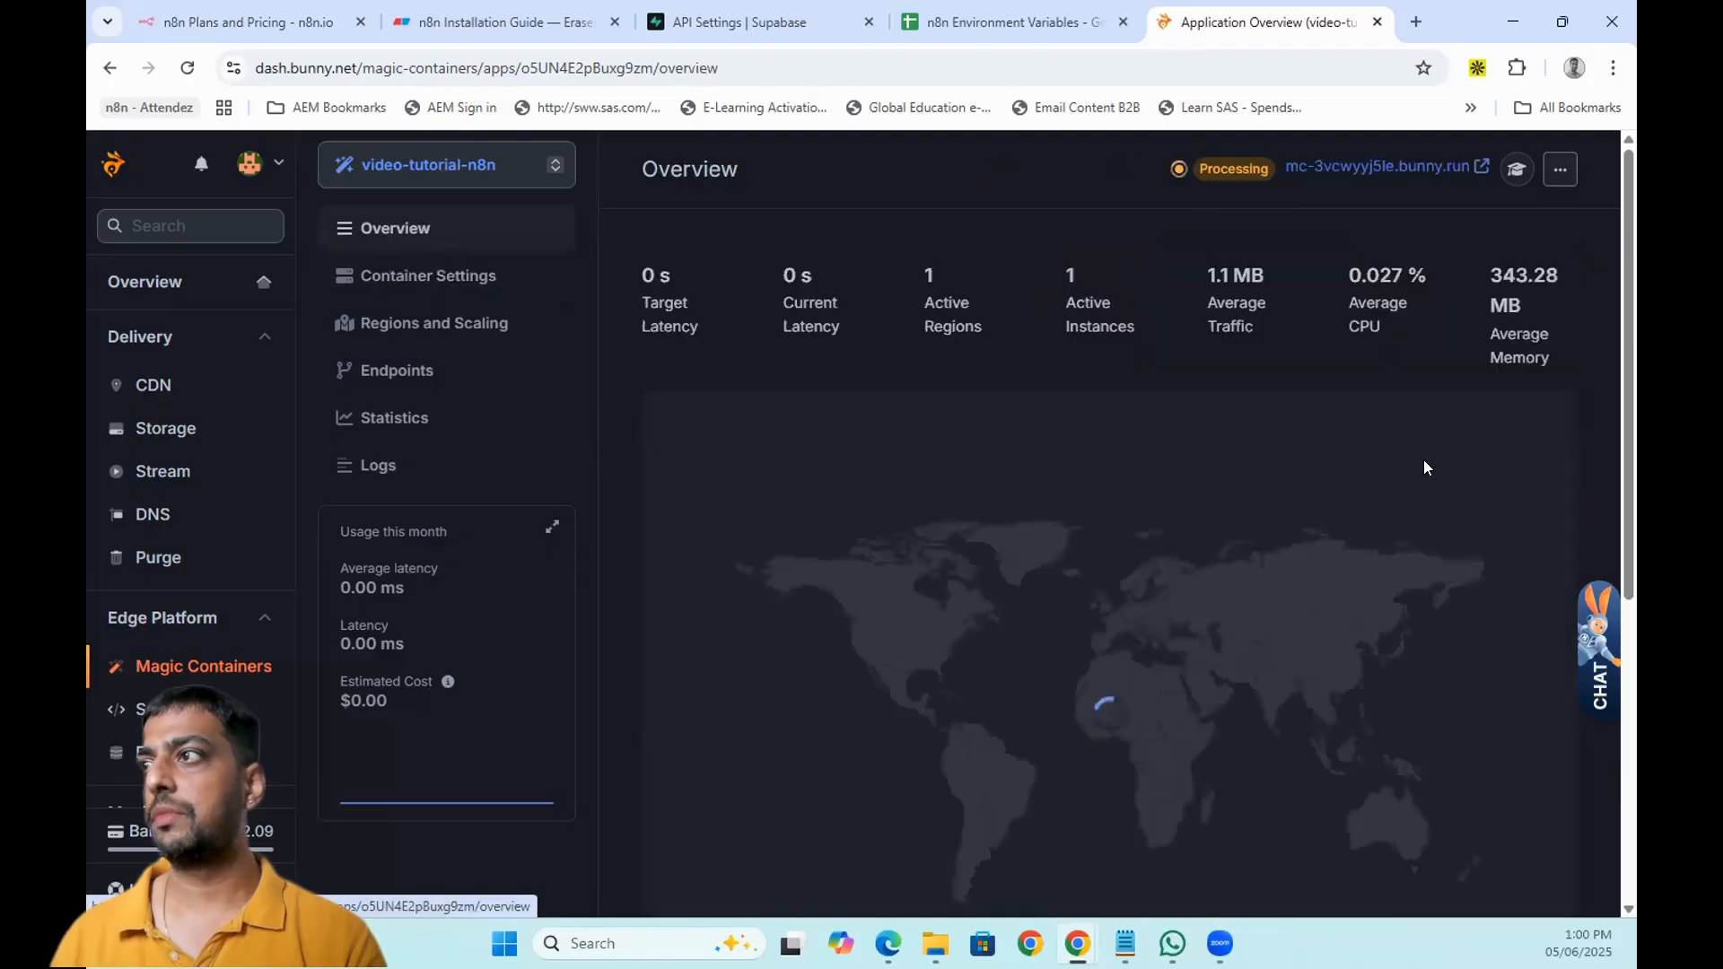
scroll(1454, 468, down, 5)
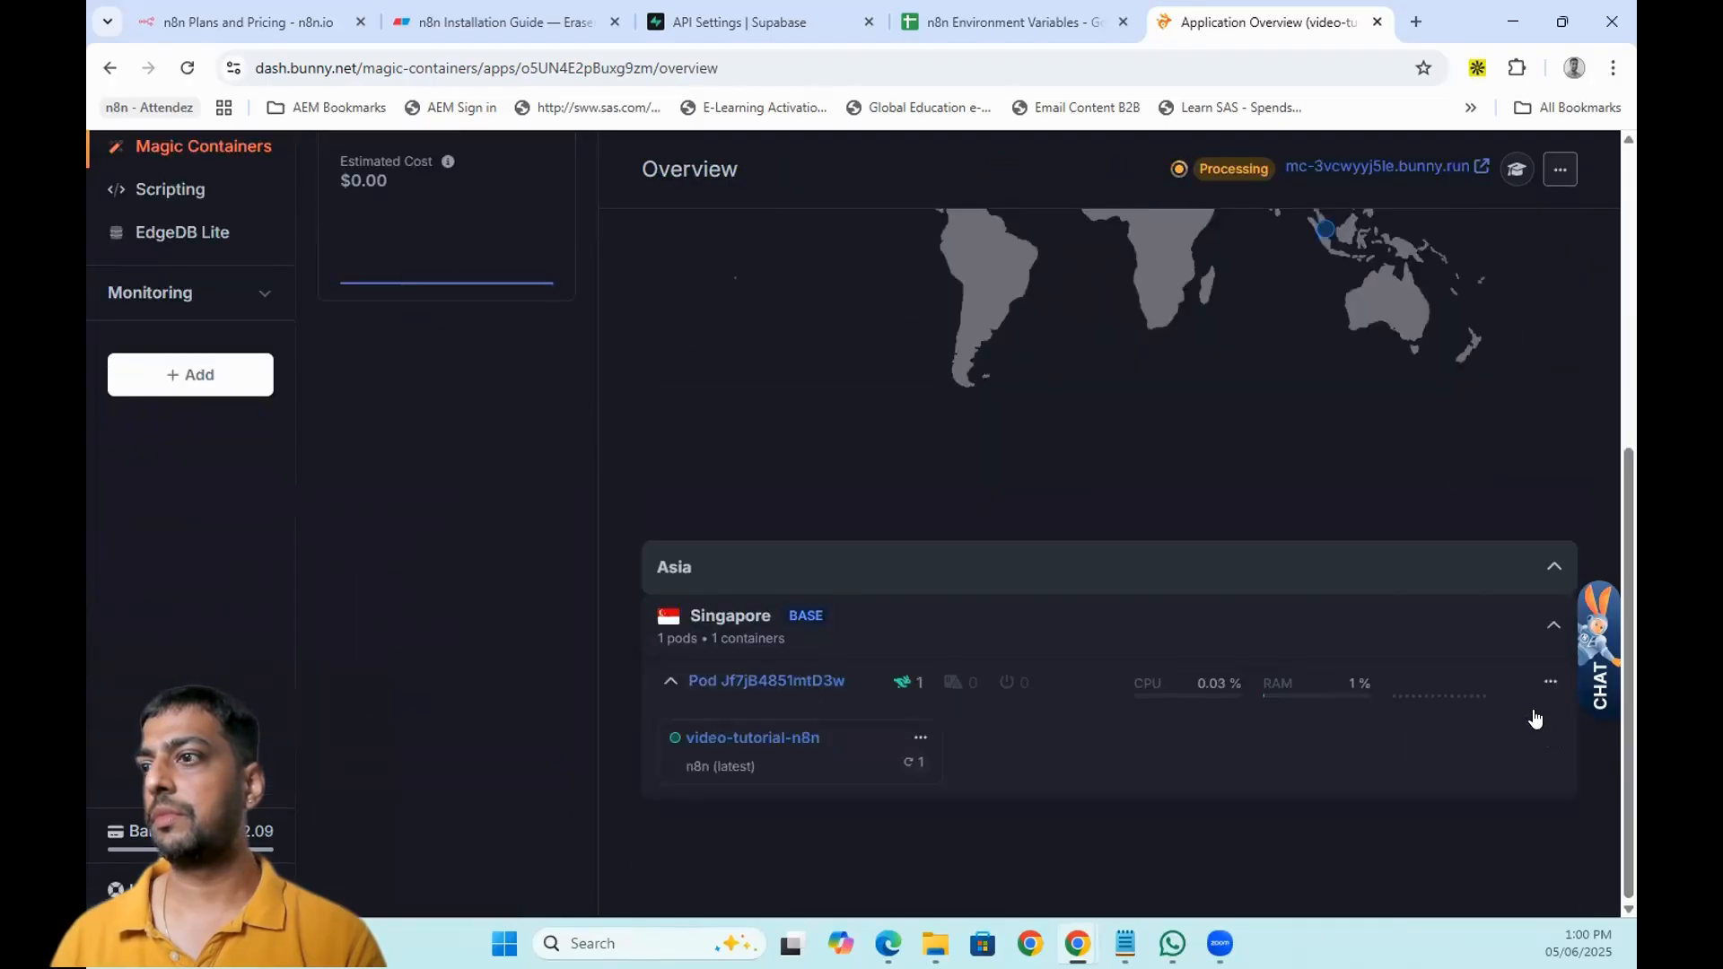
- Reread the Singapore pod's logs, then show the app's Logs page with n8n on port 5680
click(1550, 683)
click(1425, 803)
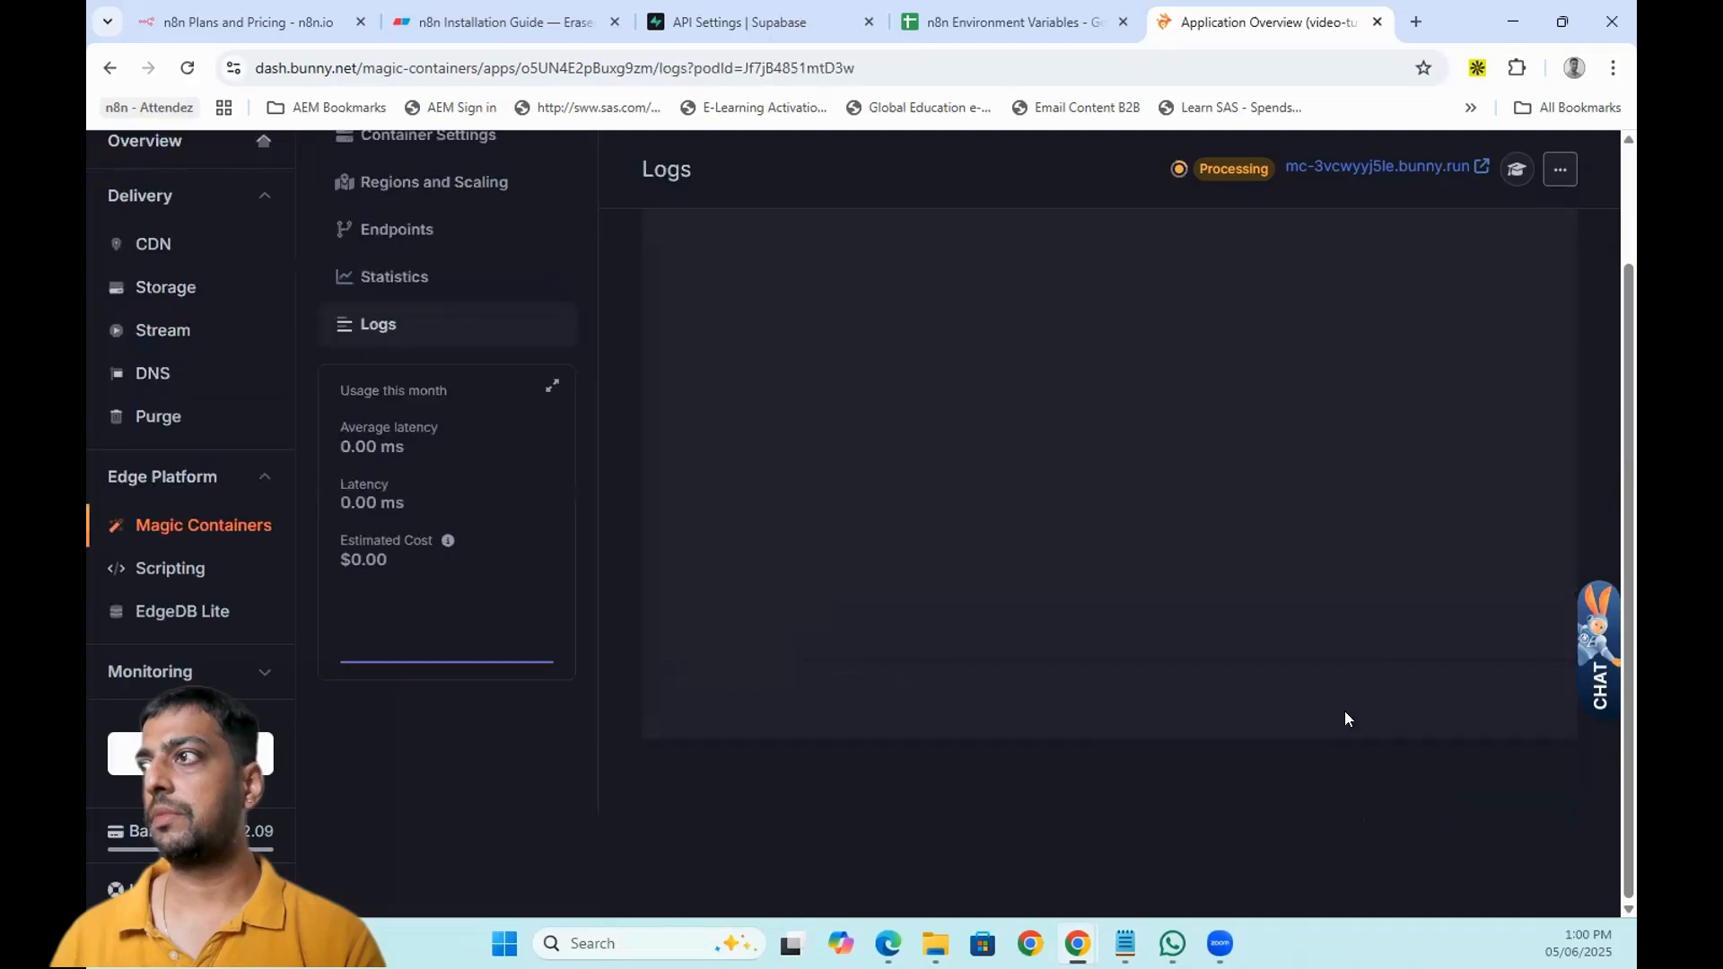
scroll(1000, 521, up, 3)
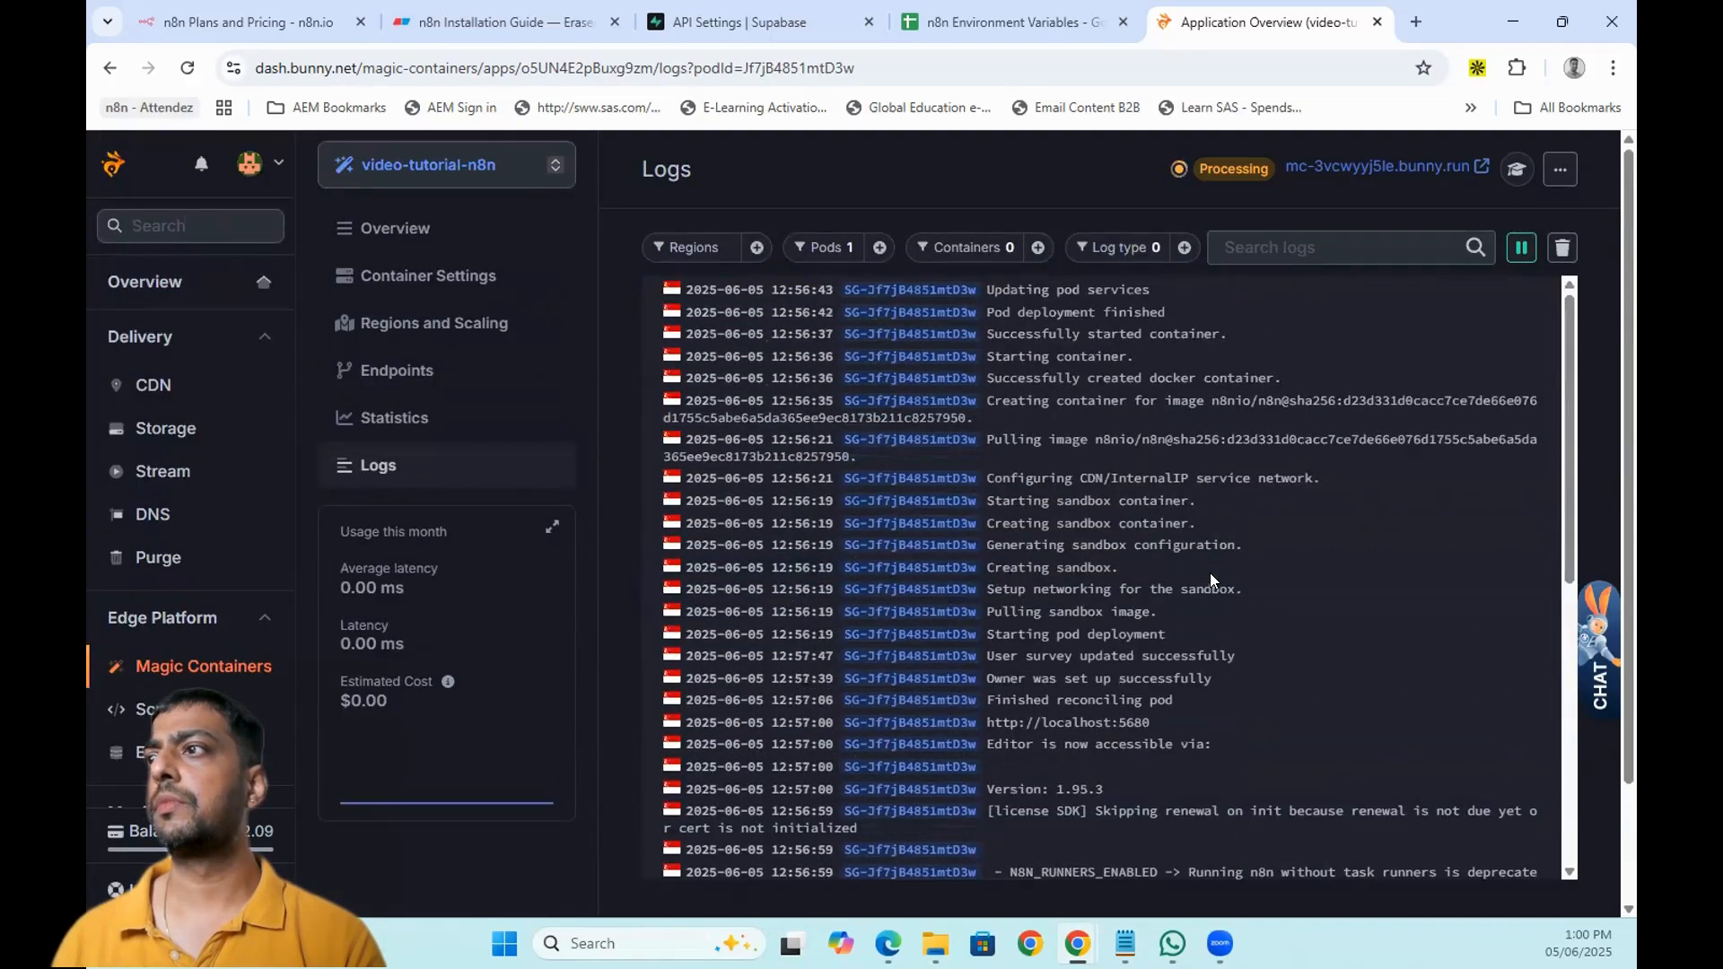
scroll(1219, 583, down, 3)
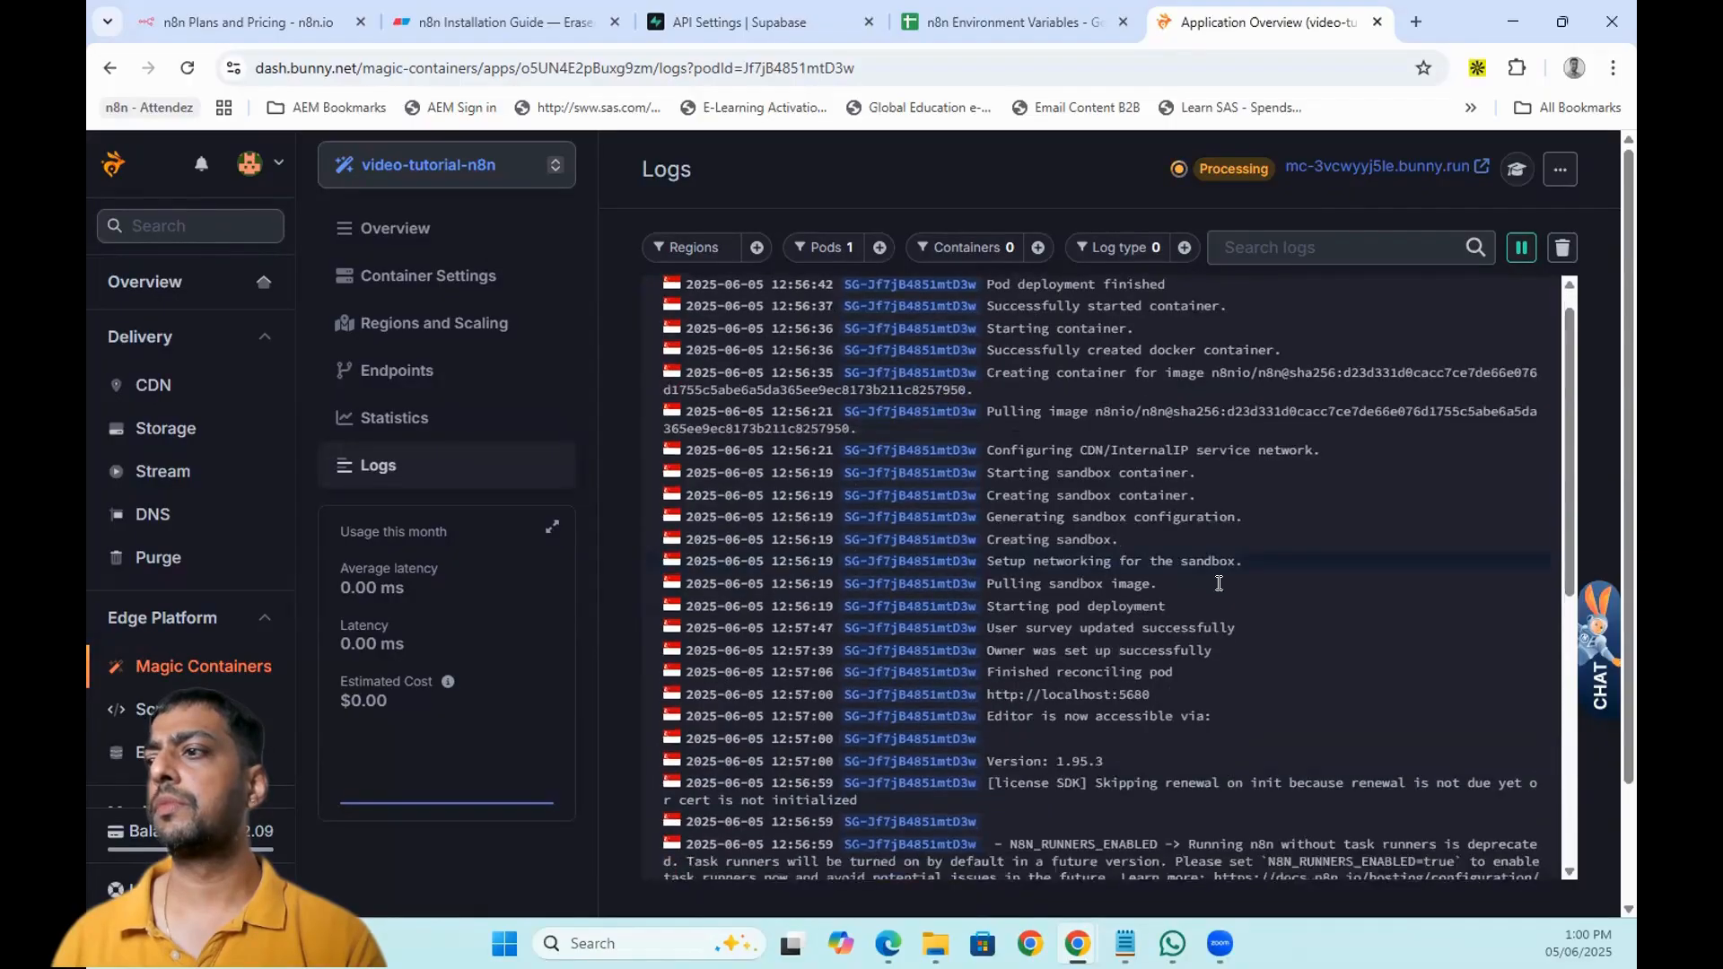
scroll(1219, 583, up, 3)
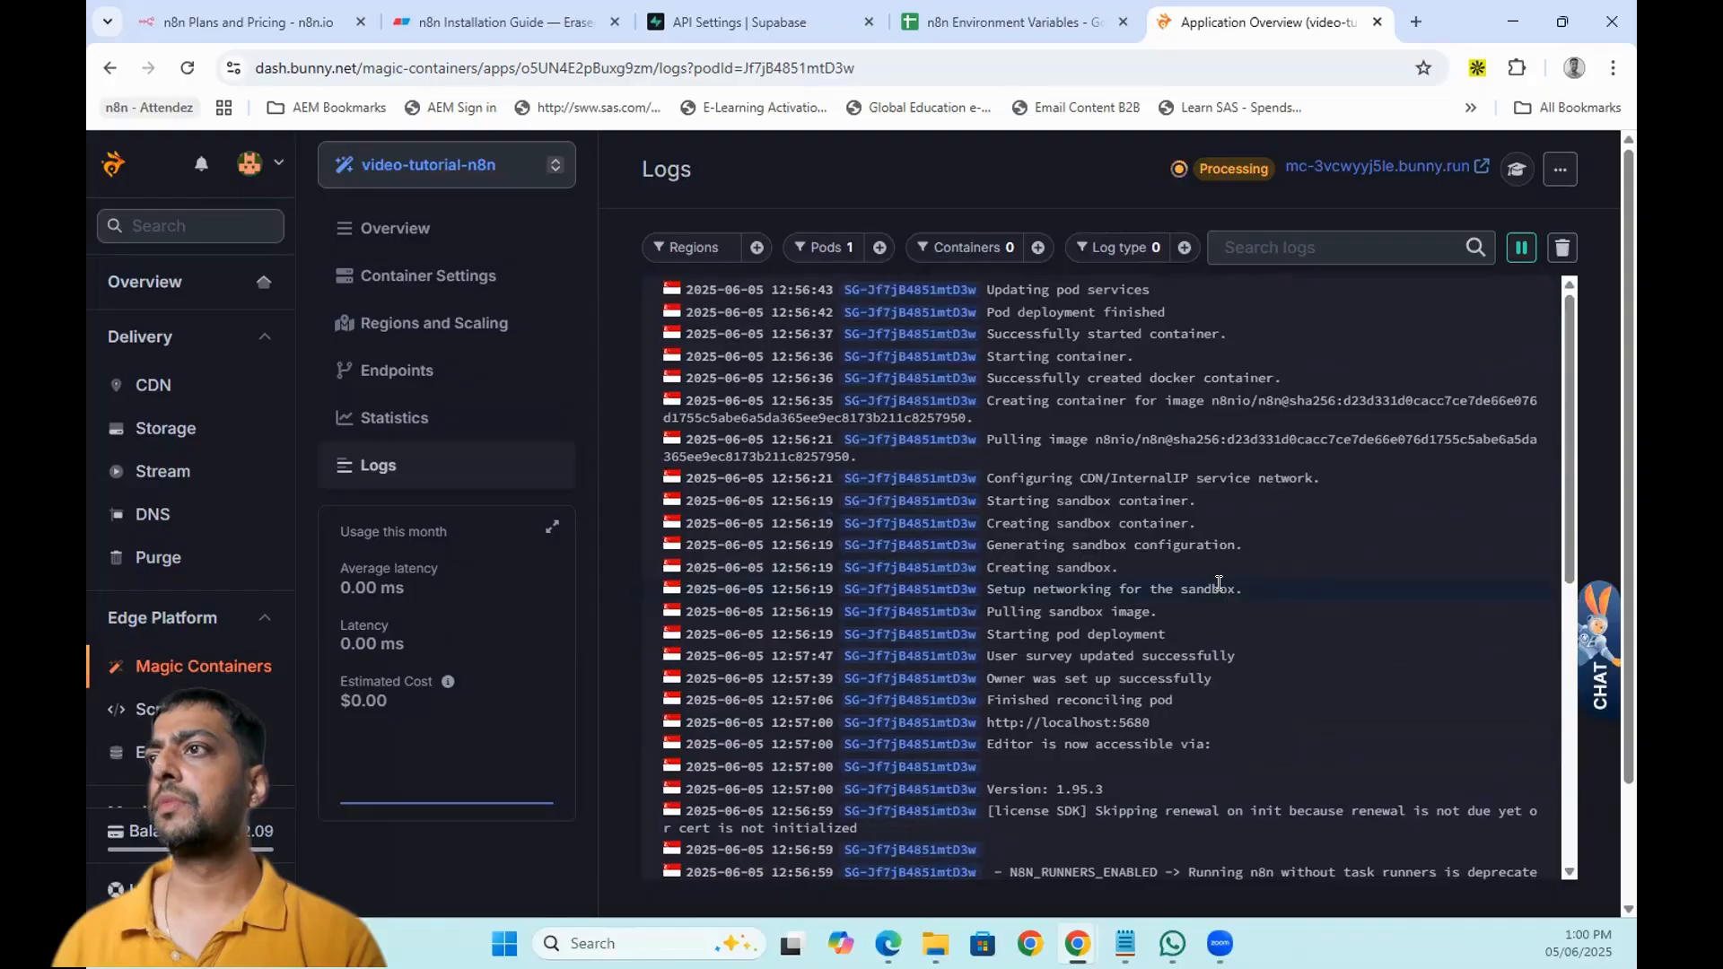
click(374, 230)
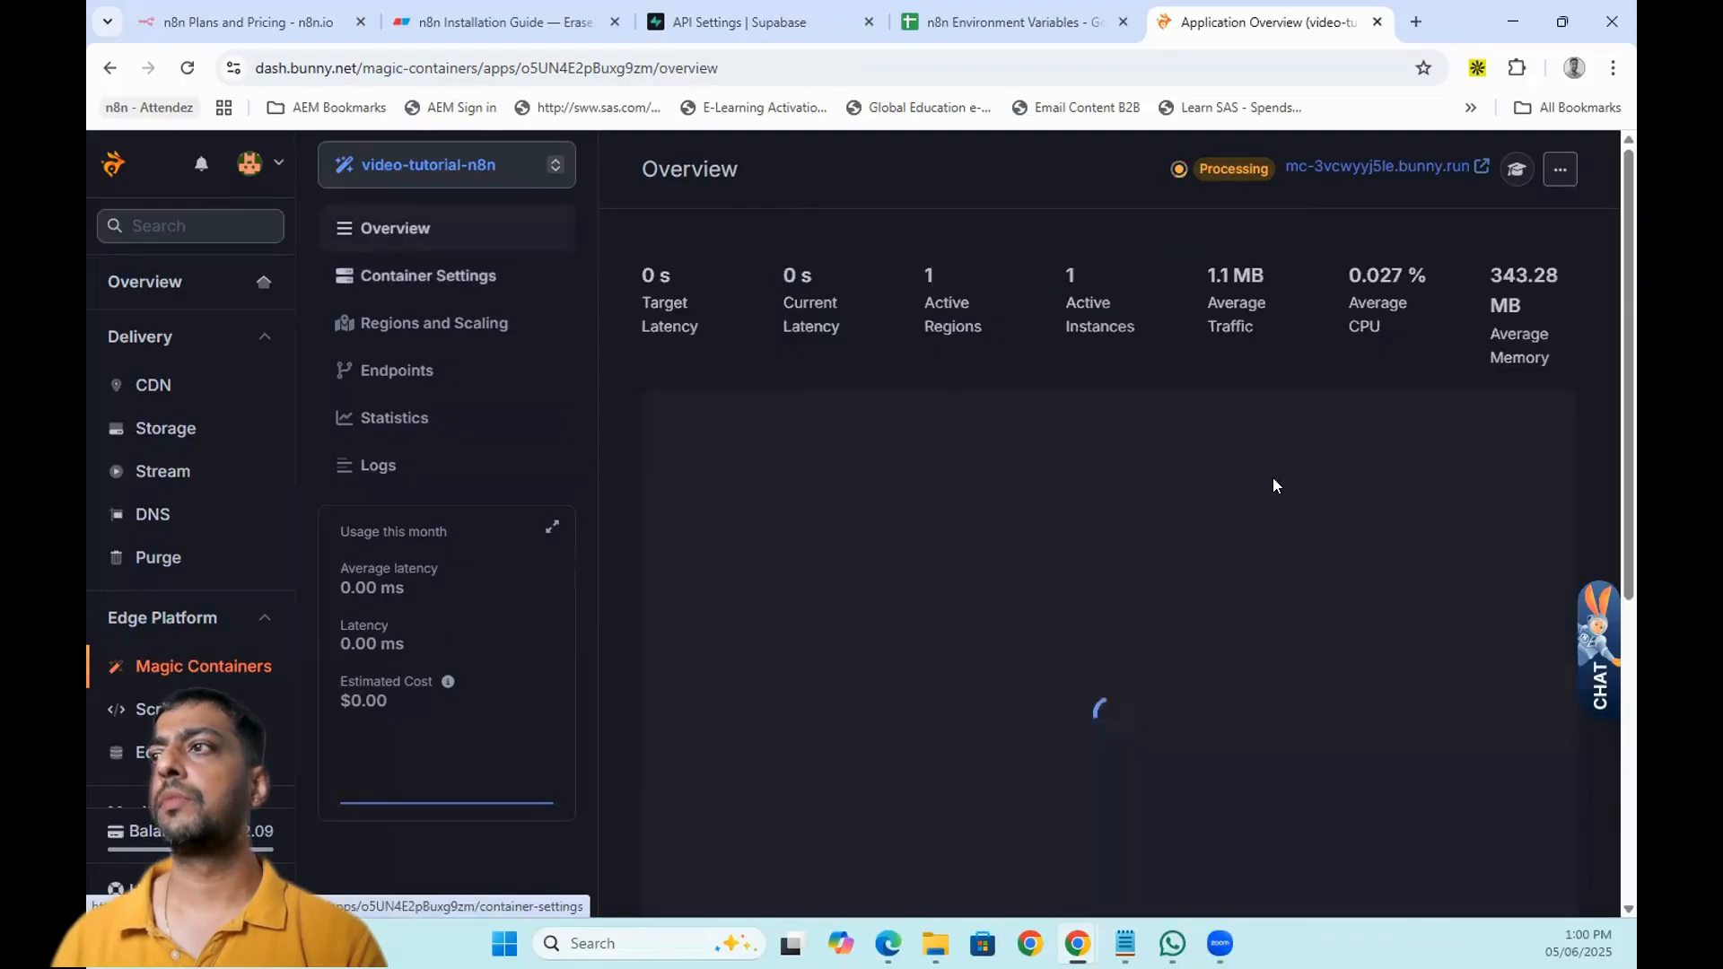
scroll(1454, 489, down, 5)
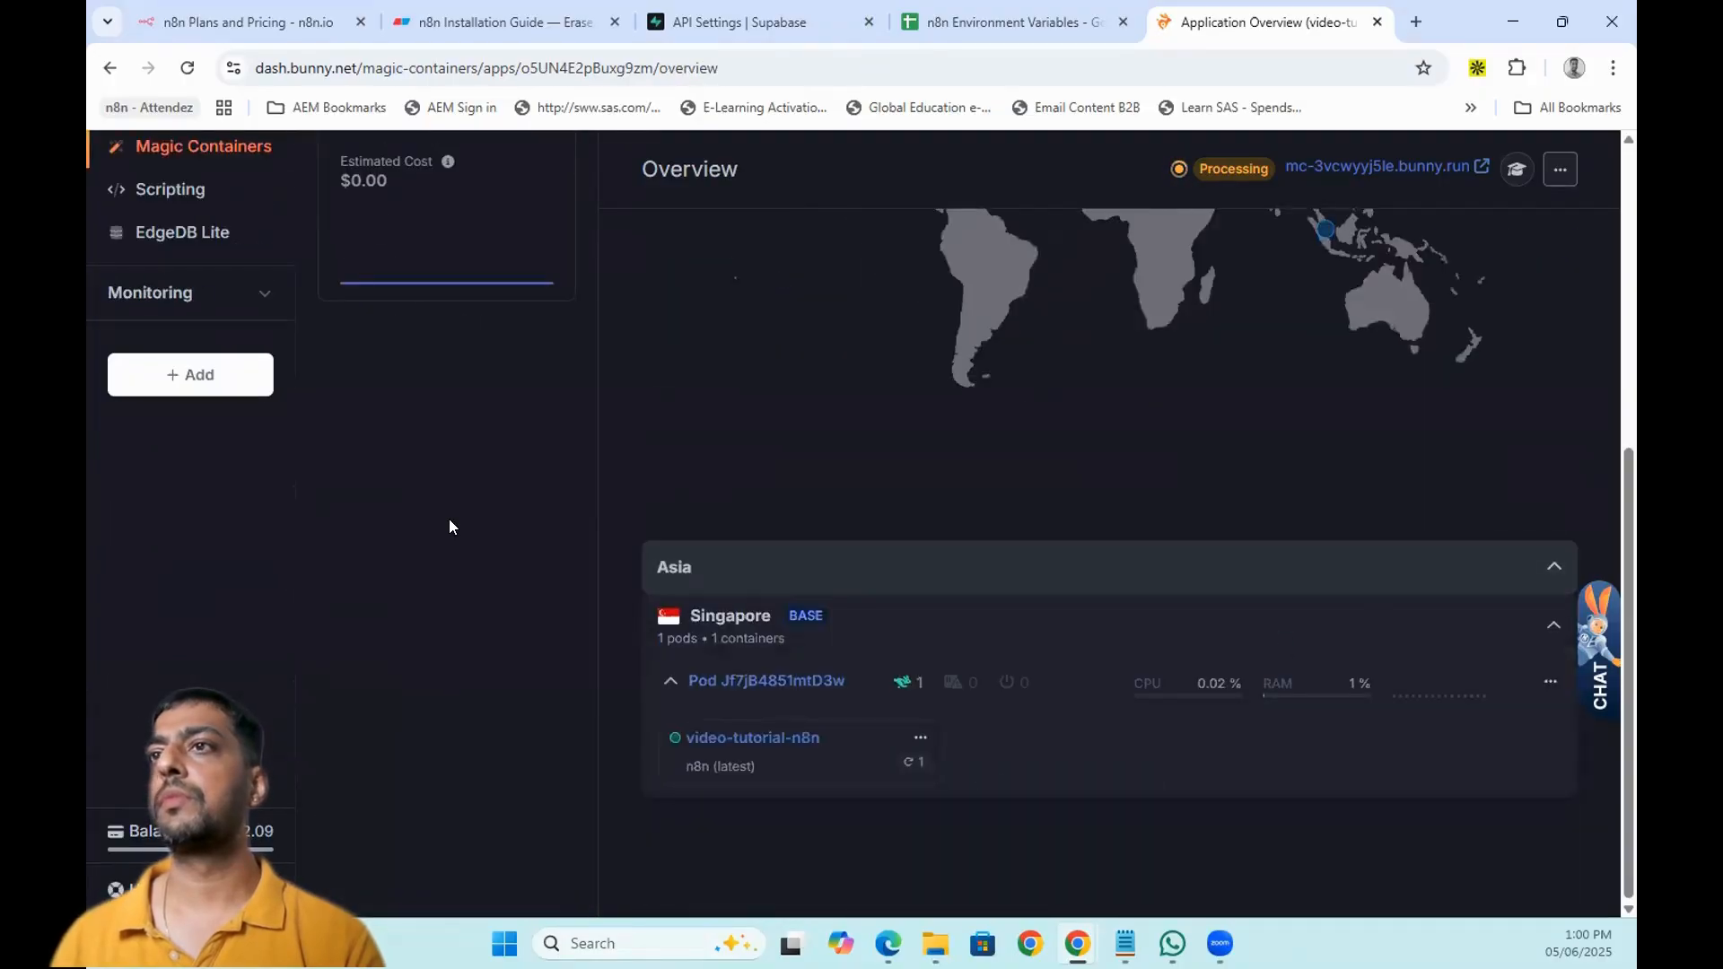
scroll(448, 521, up, 5)
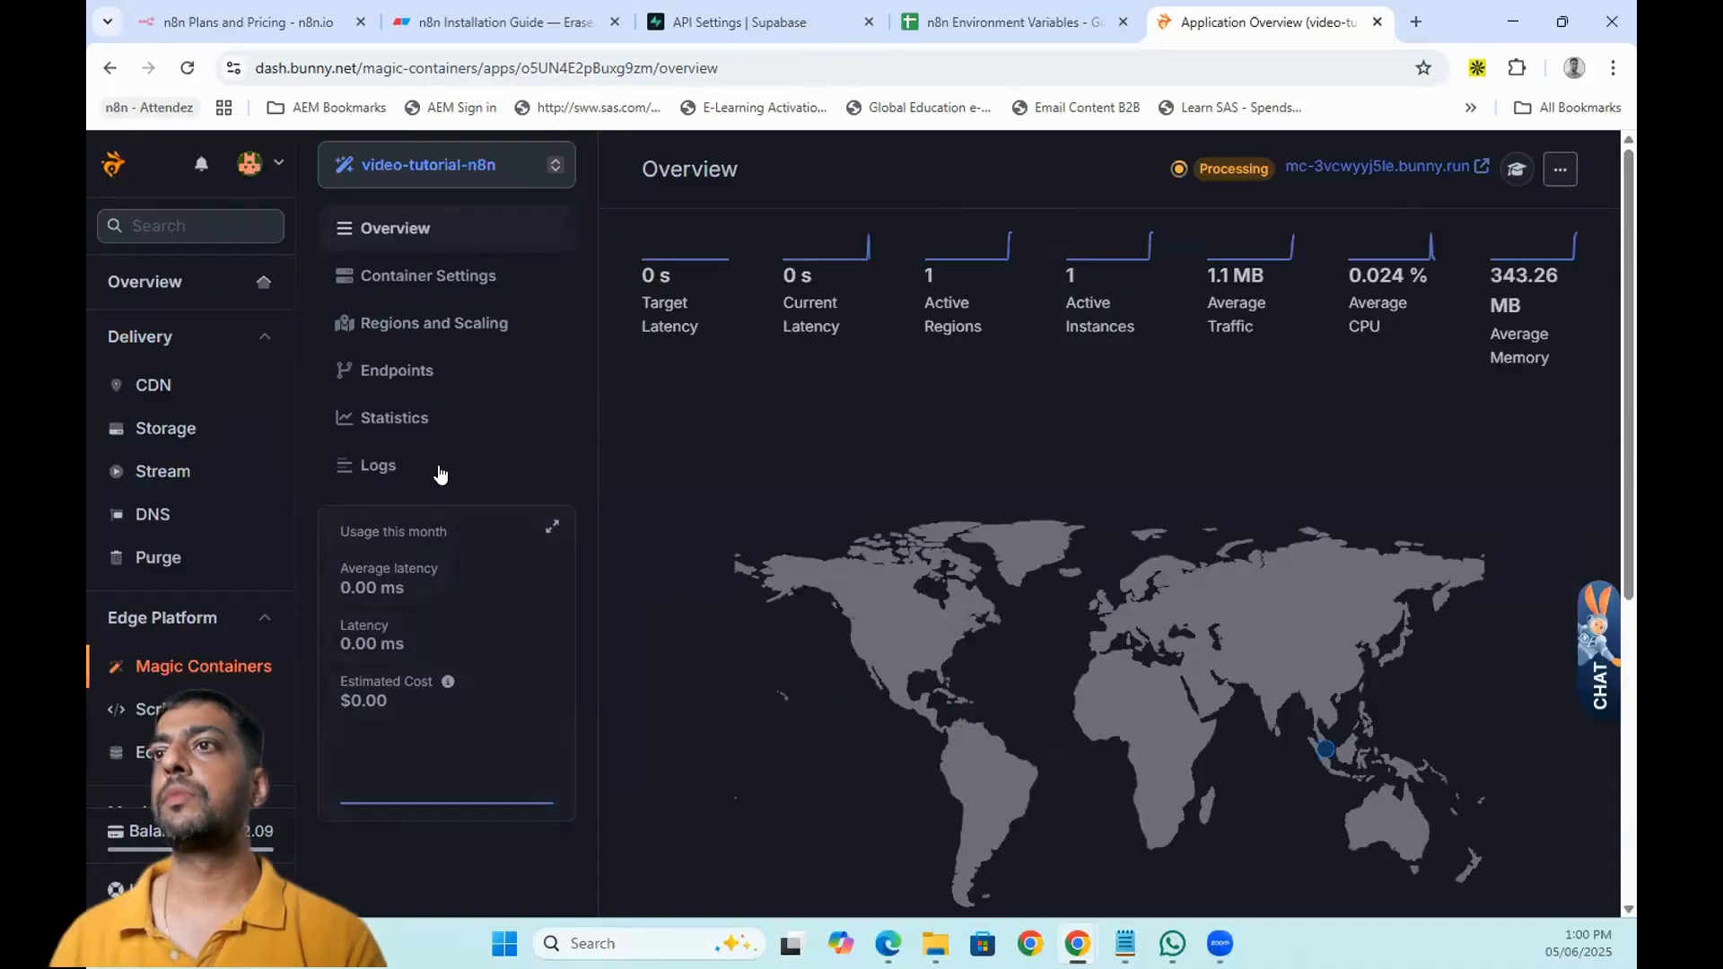
click(386, 465)
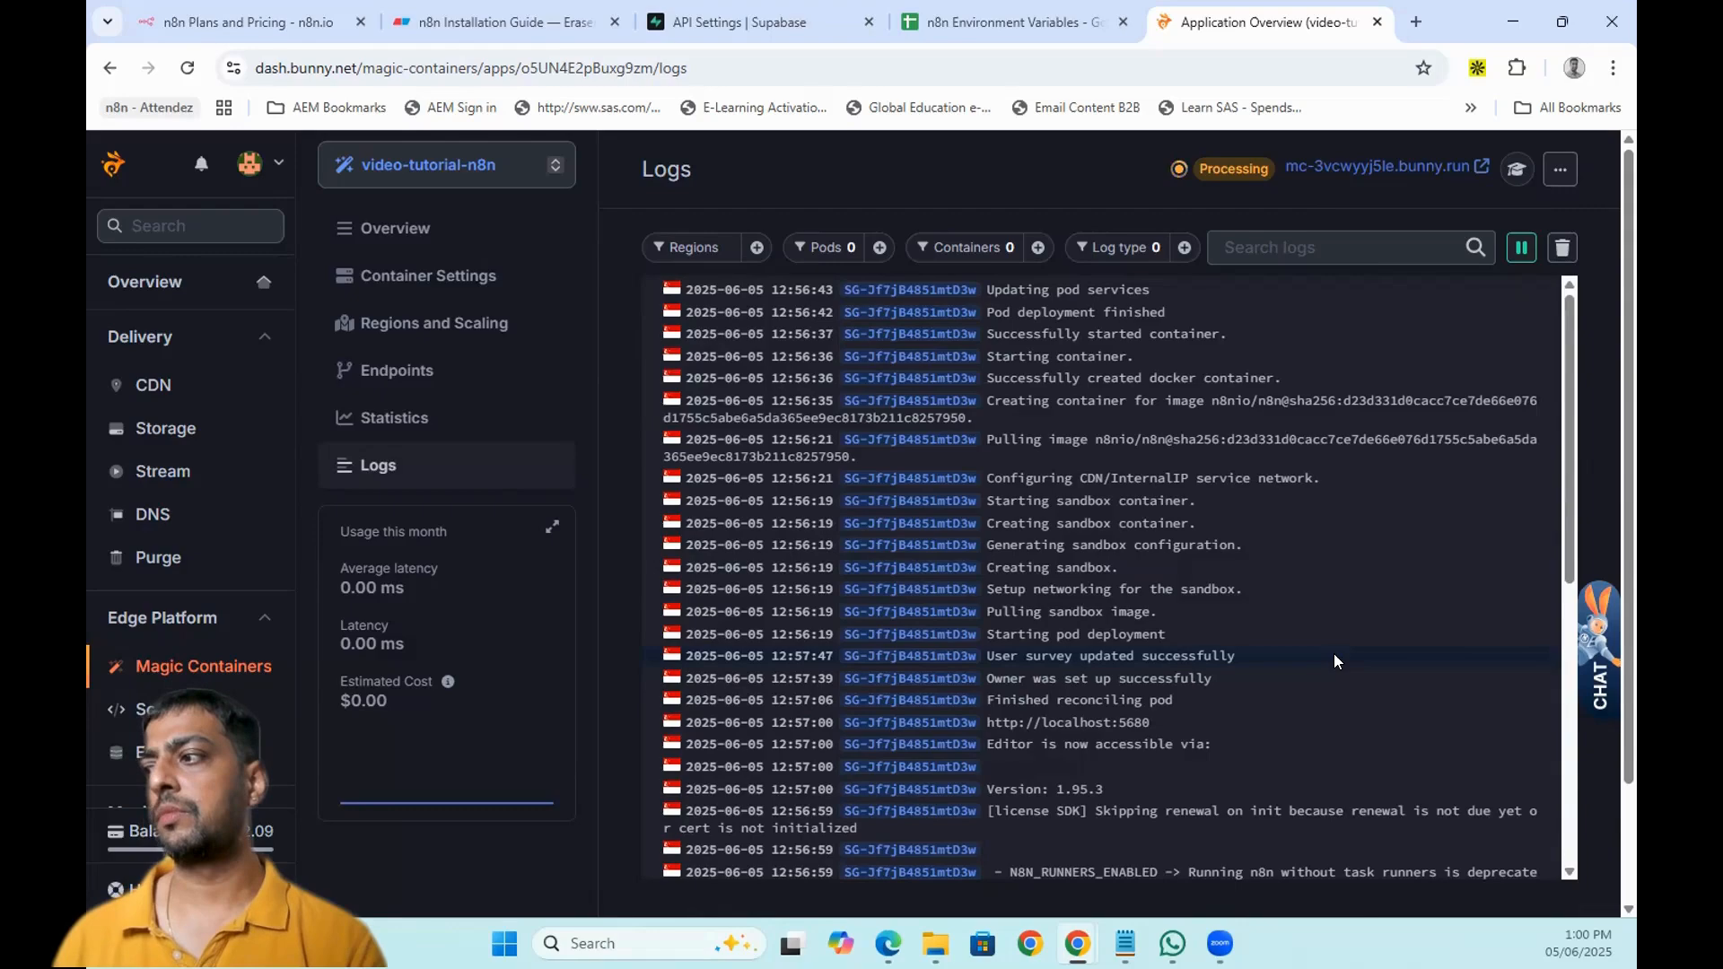
- View and reload the logs of the newly scheduled pod 5Z96o4RnwgfkE0
click(442, 231)
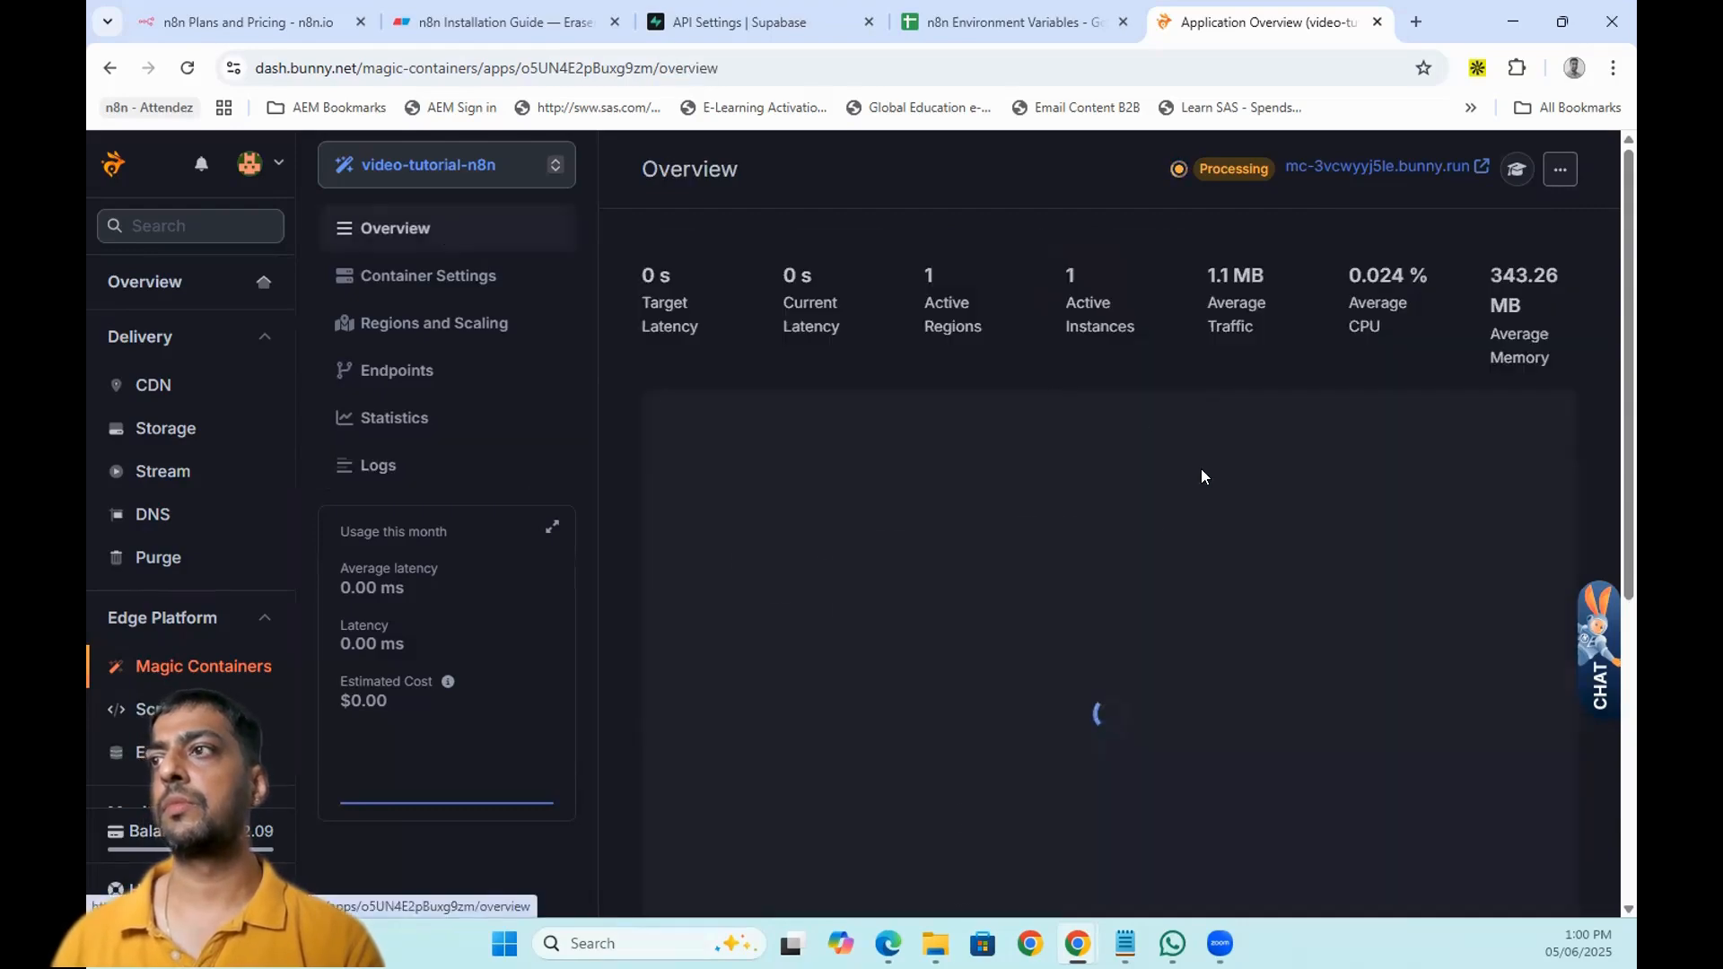
scroll(1381, 493, down, 6)
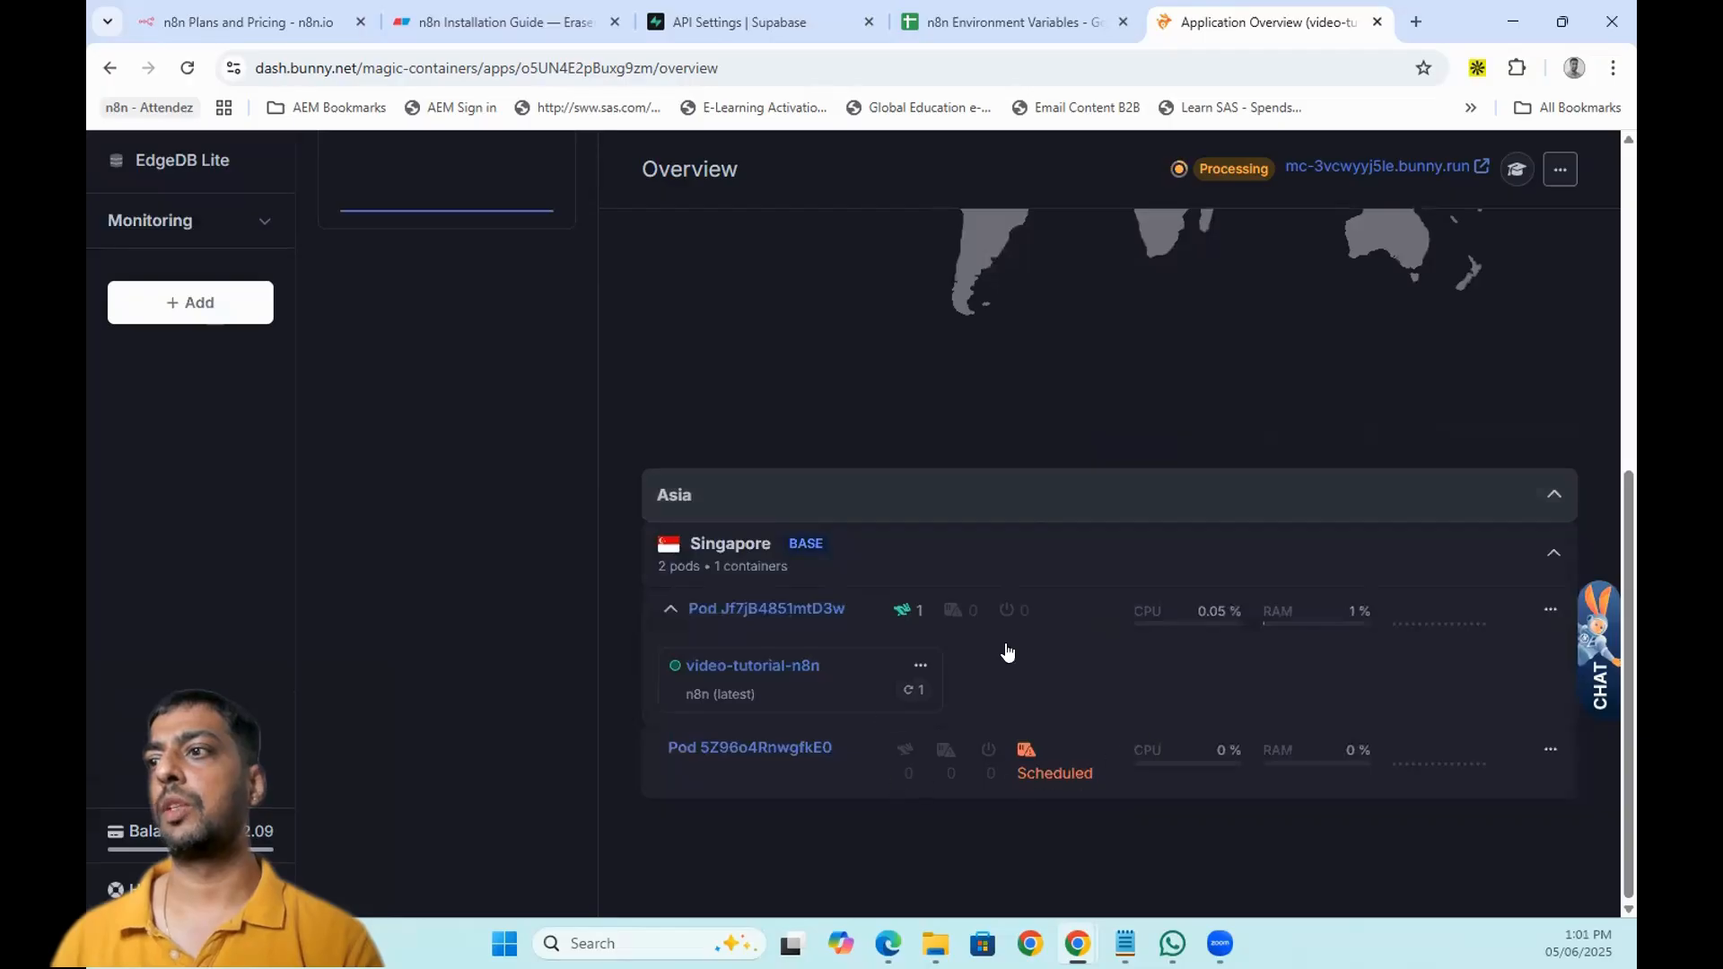
click(1550, 752)
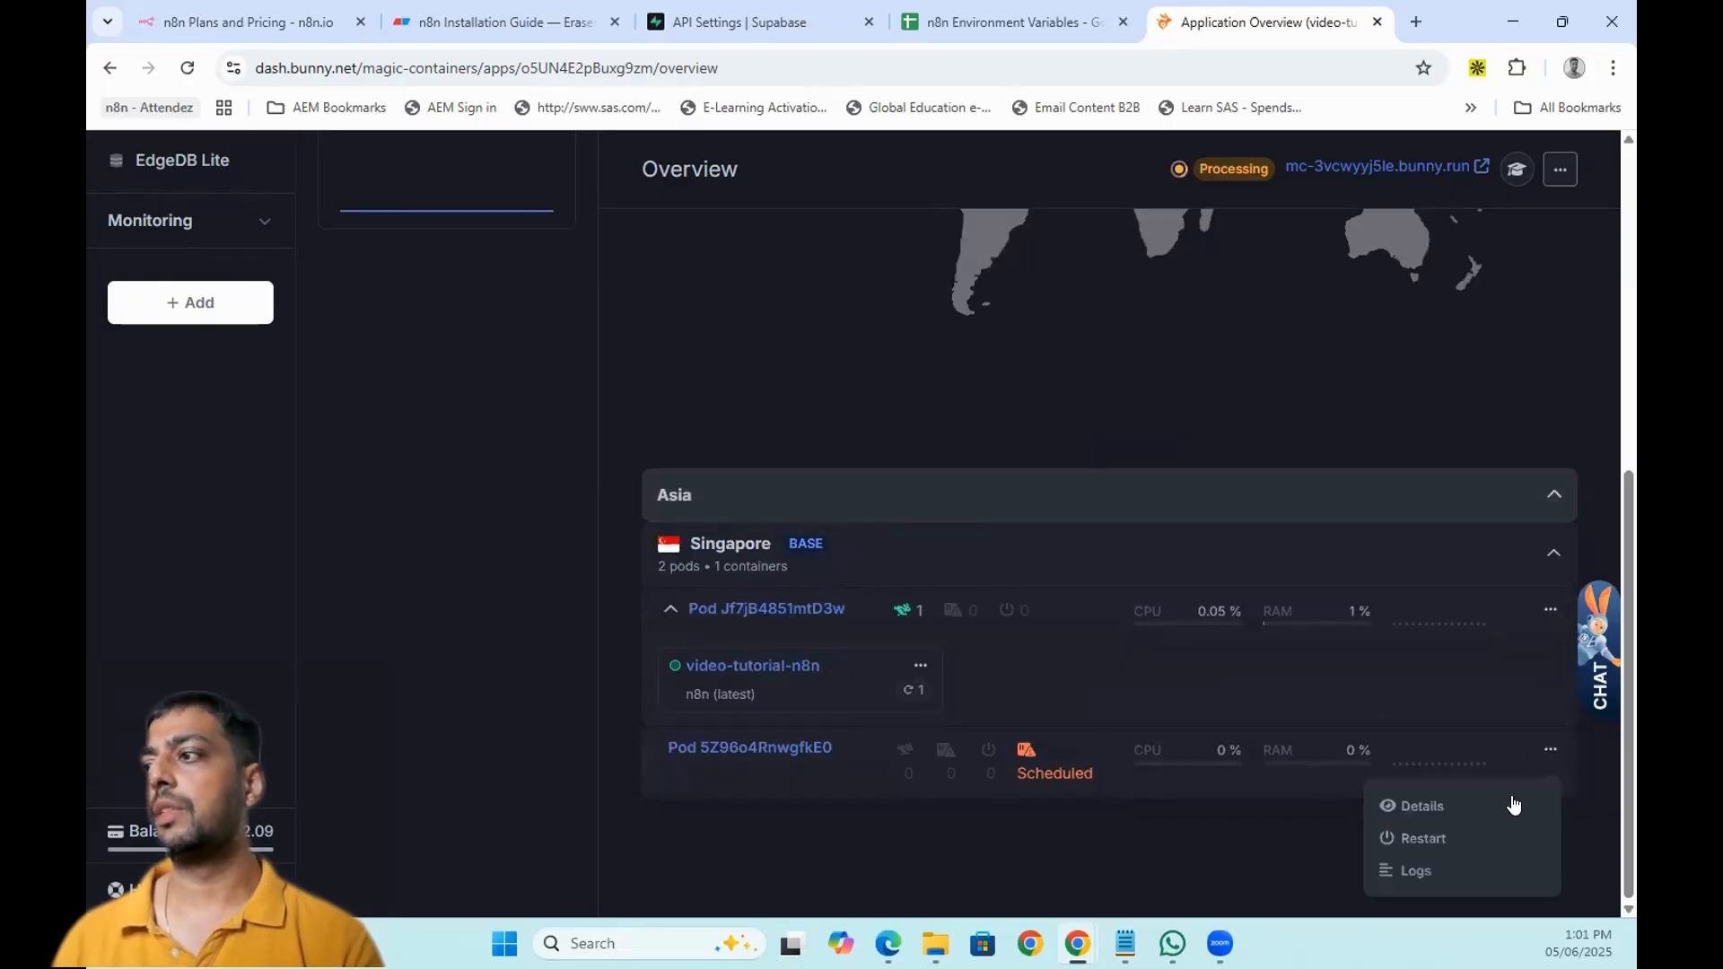
click(1445, 865)
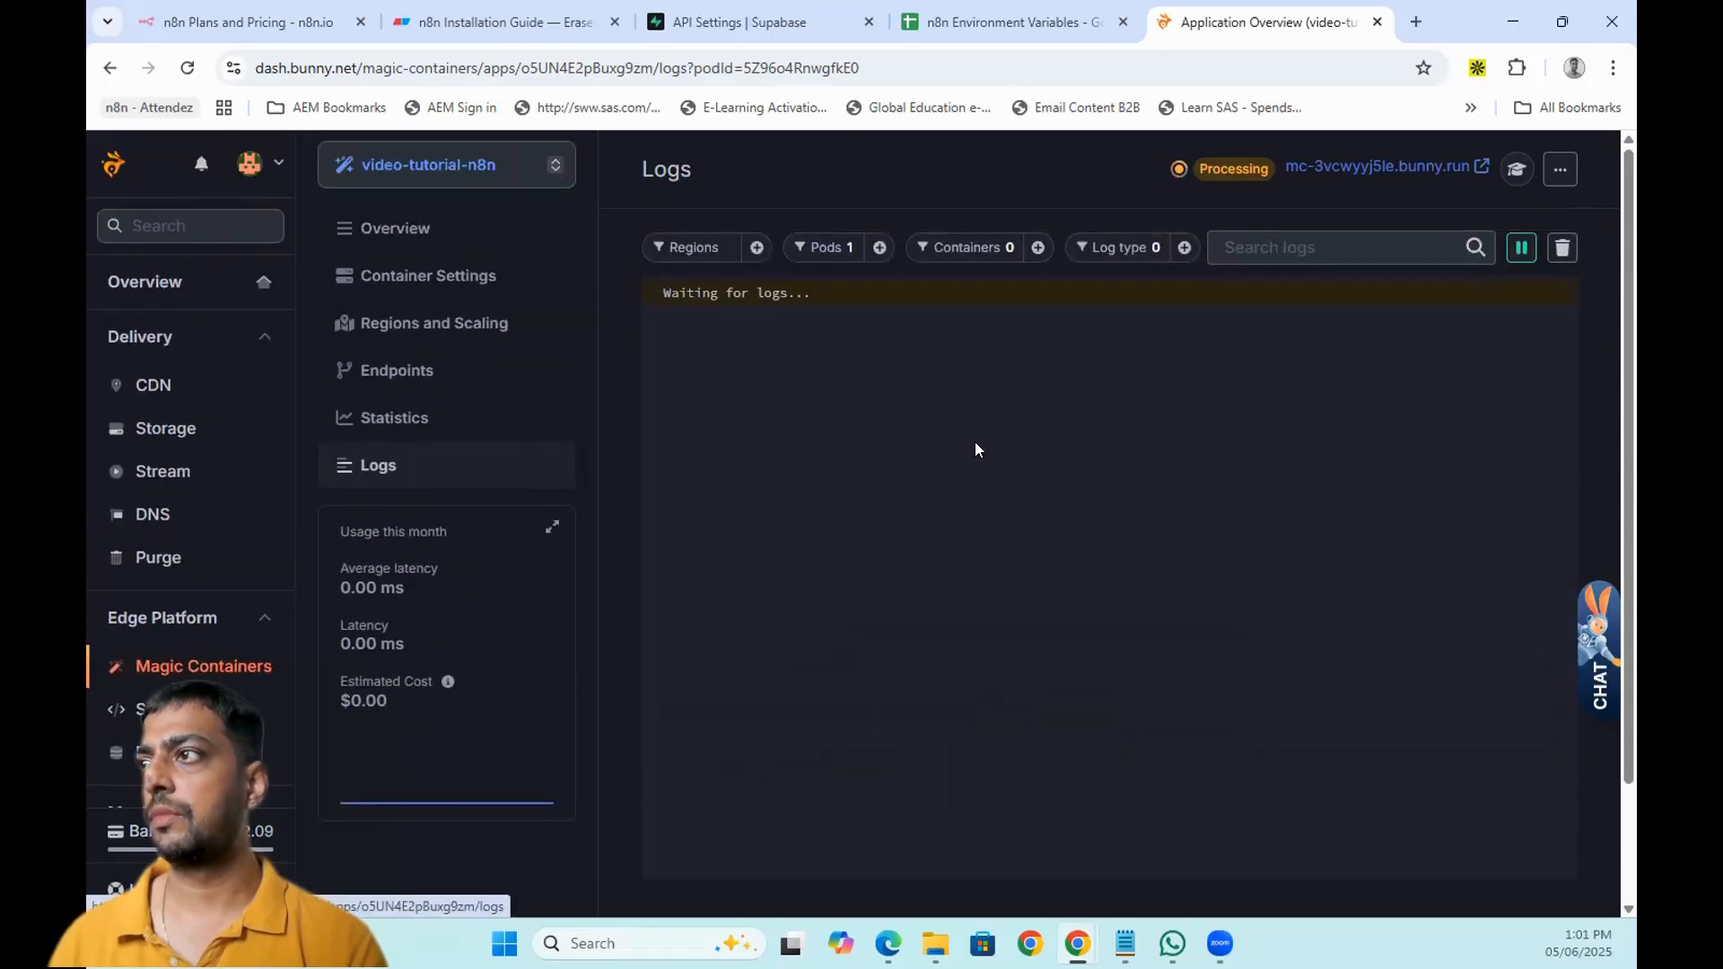
click(395, 466)
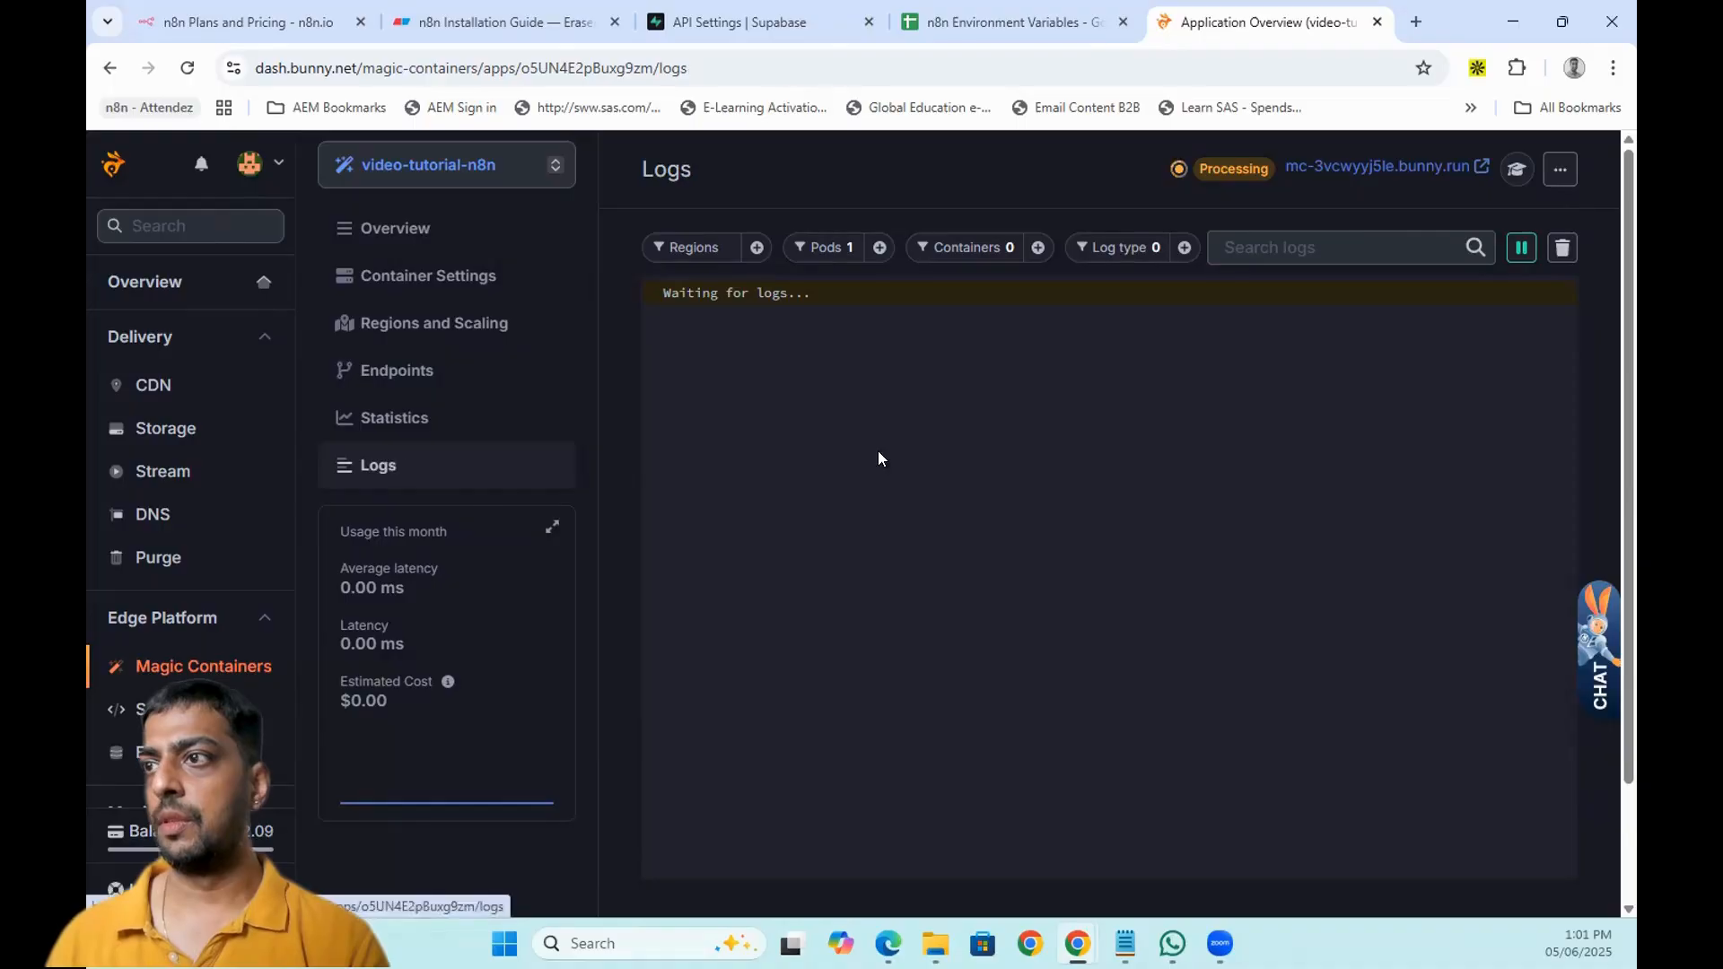
- Find the pod's 'Editor is now accessible via' line and open the mc-3vcwyyj5le.bunny.run link
click(409, 228)
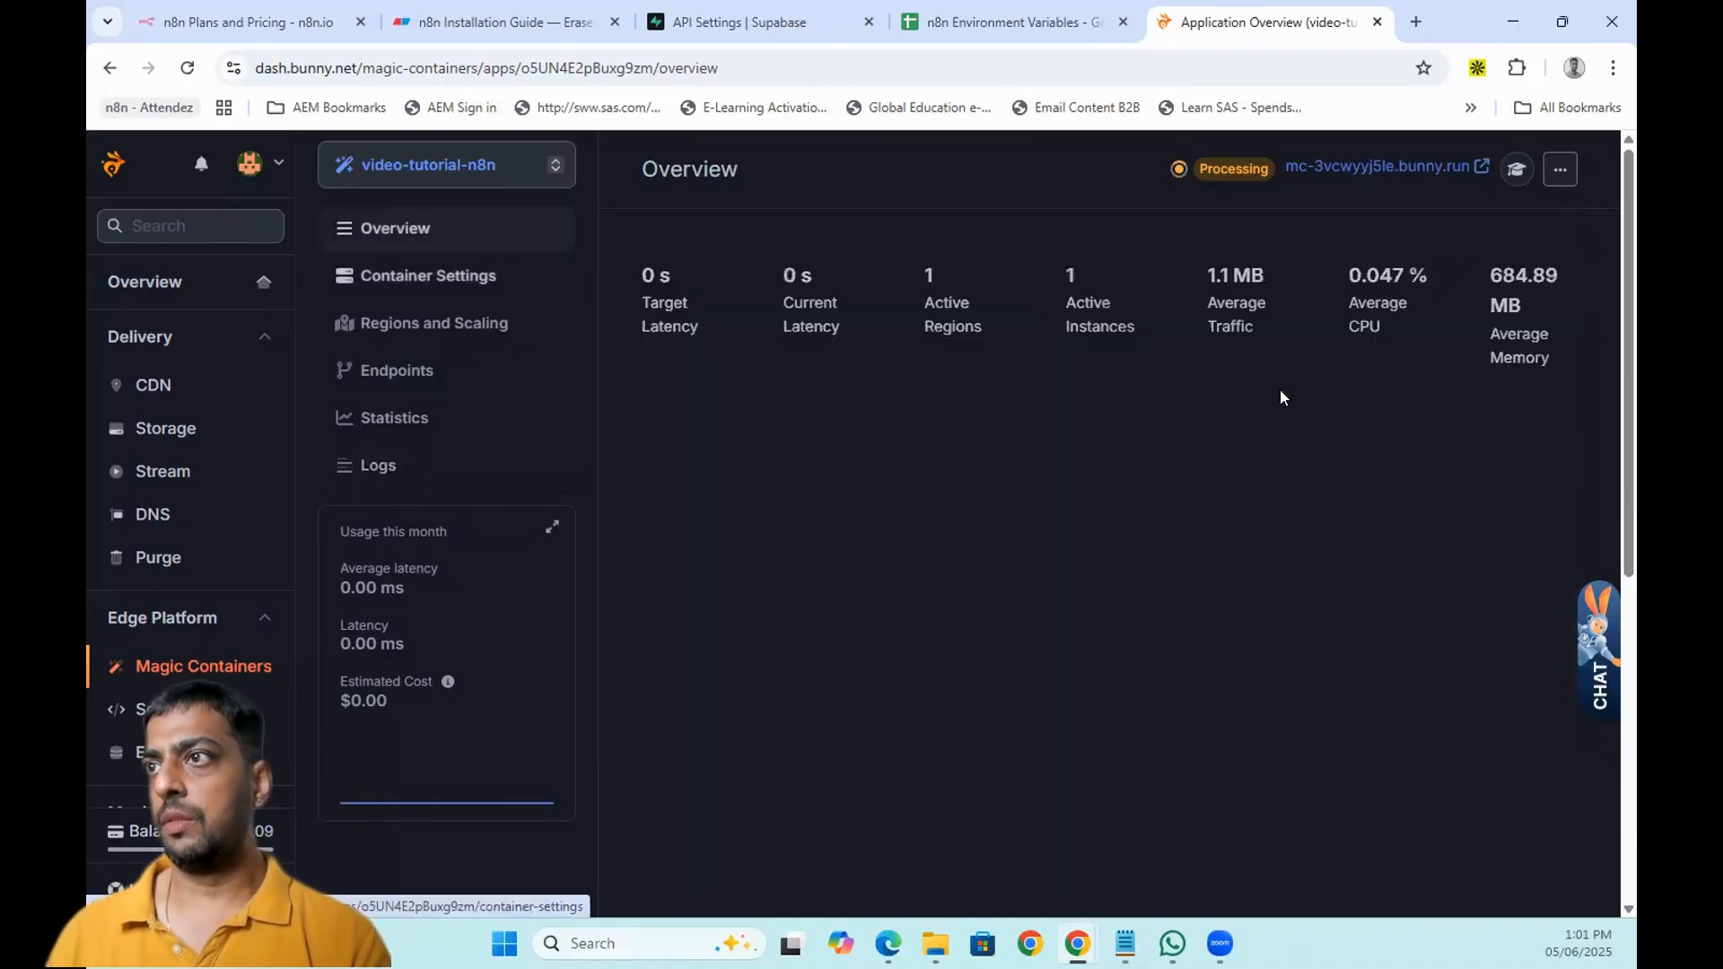
scroll(1427, 495, down, 6)
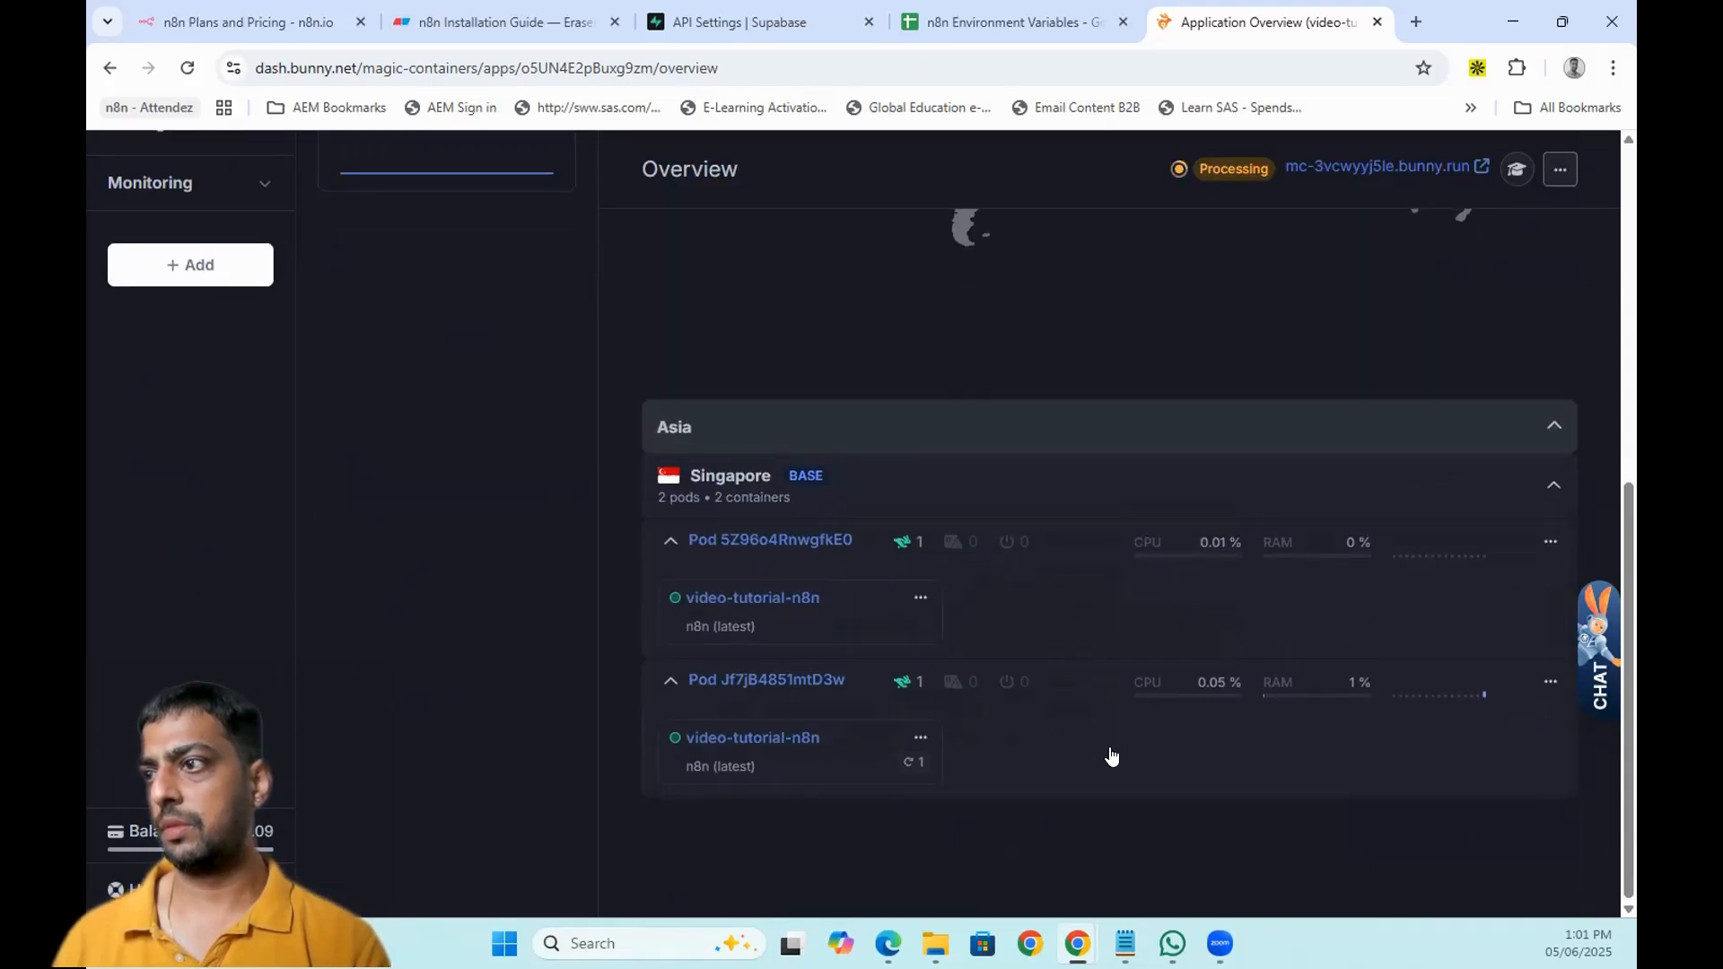
click(1547, 544)
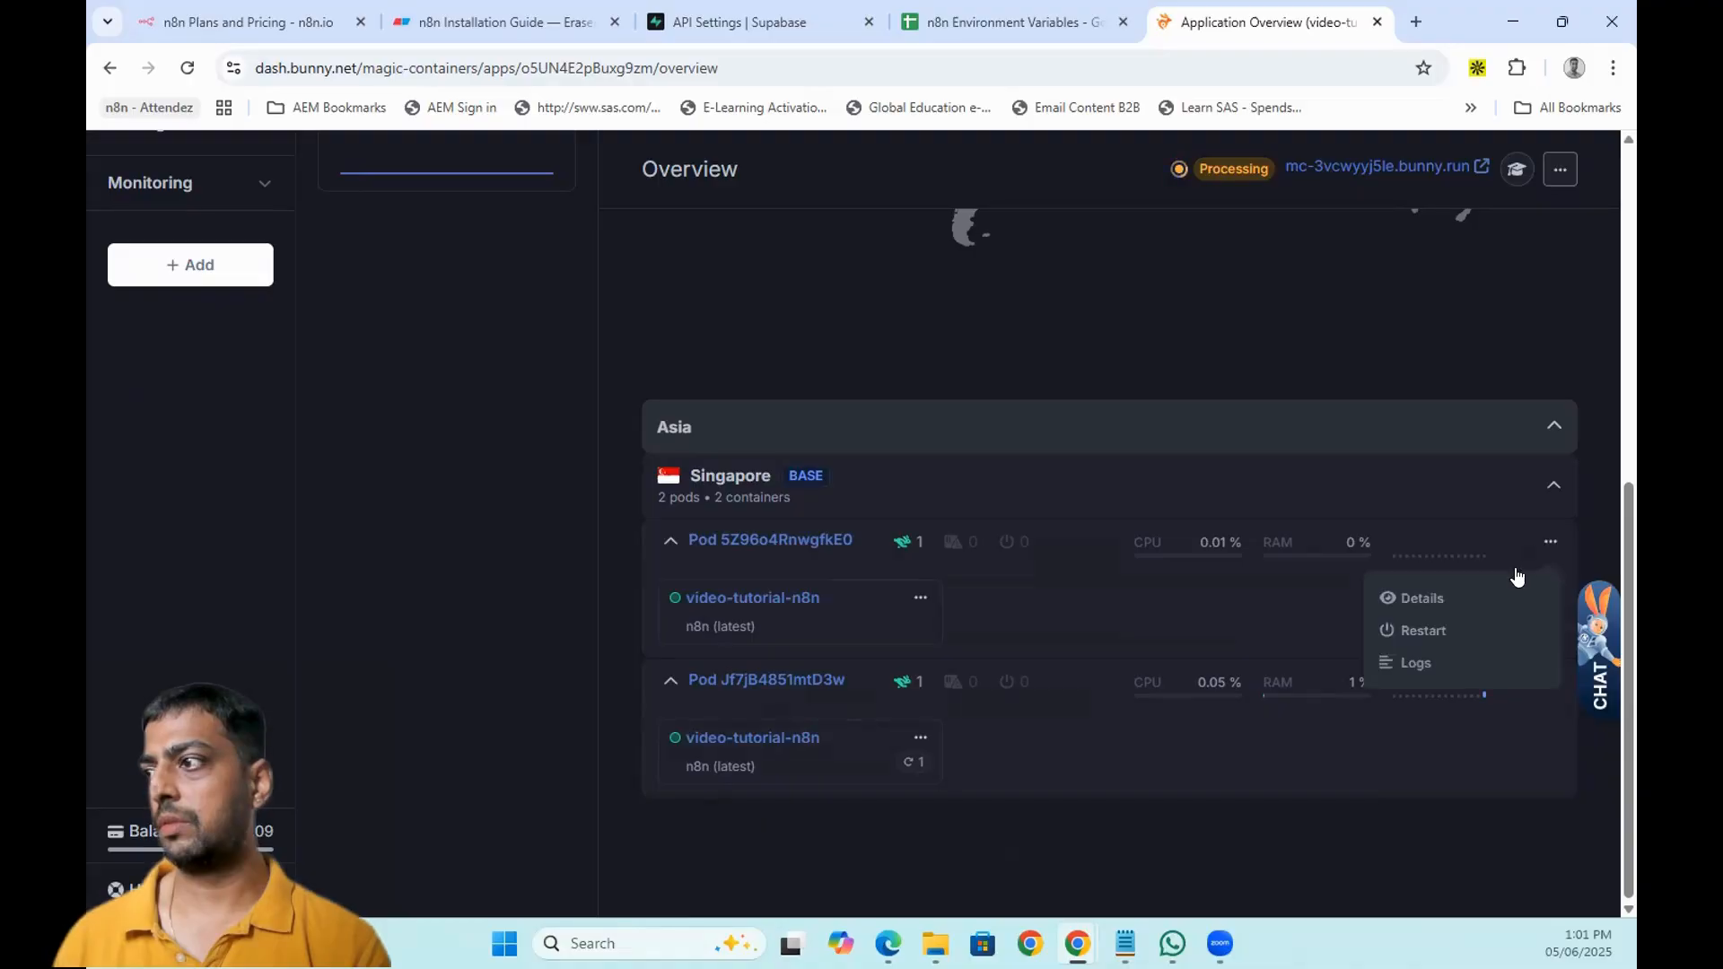
click(1413, 664)
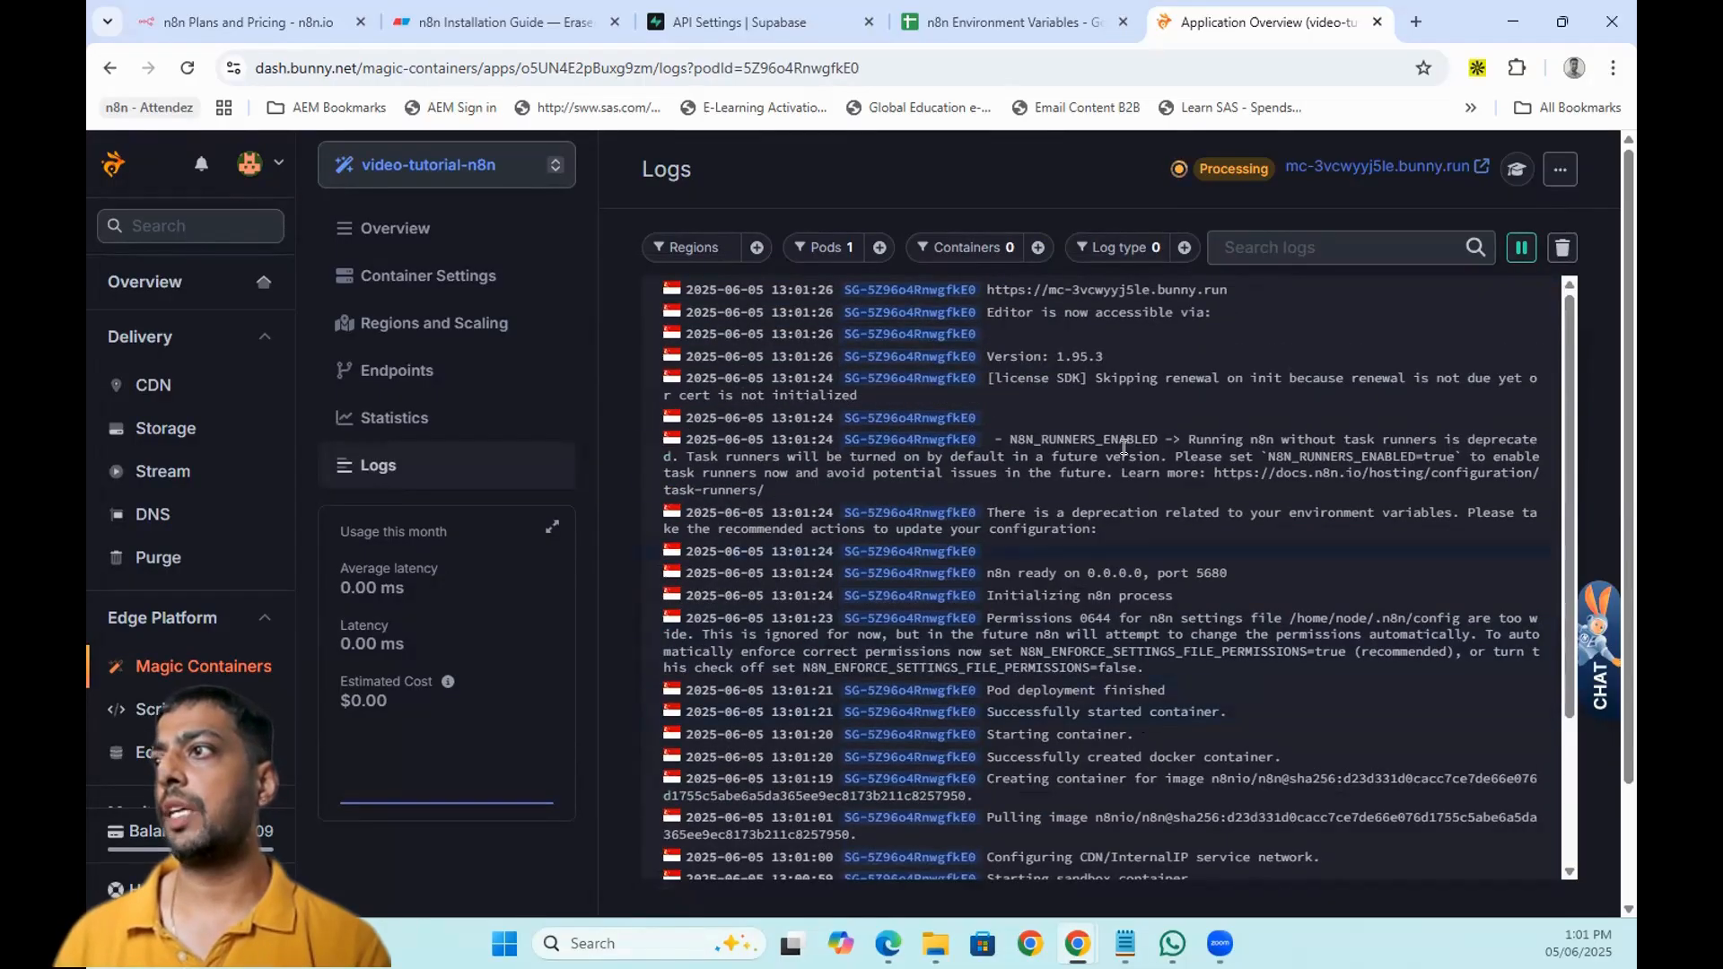
drag(992, 314, 1157, 313)
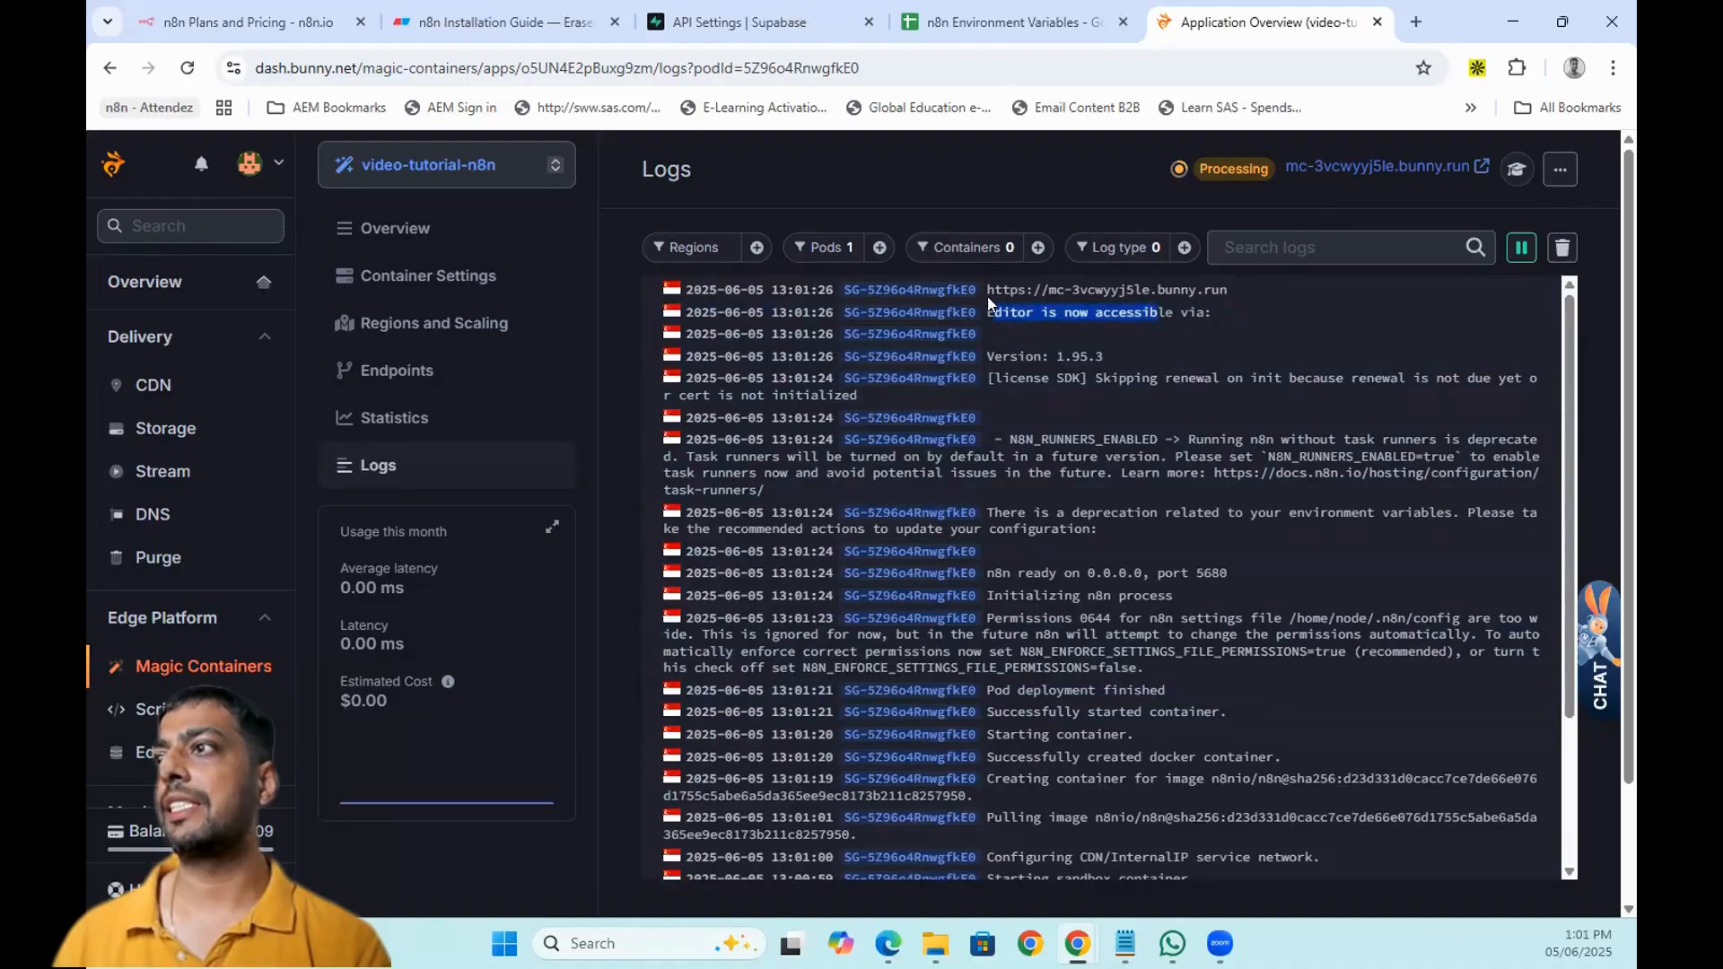
drag(987, 292, 1215, 292)
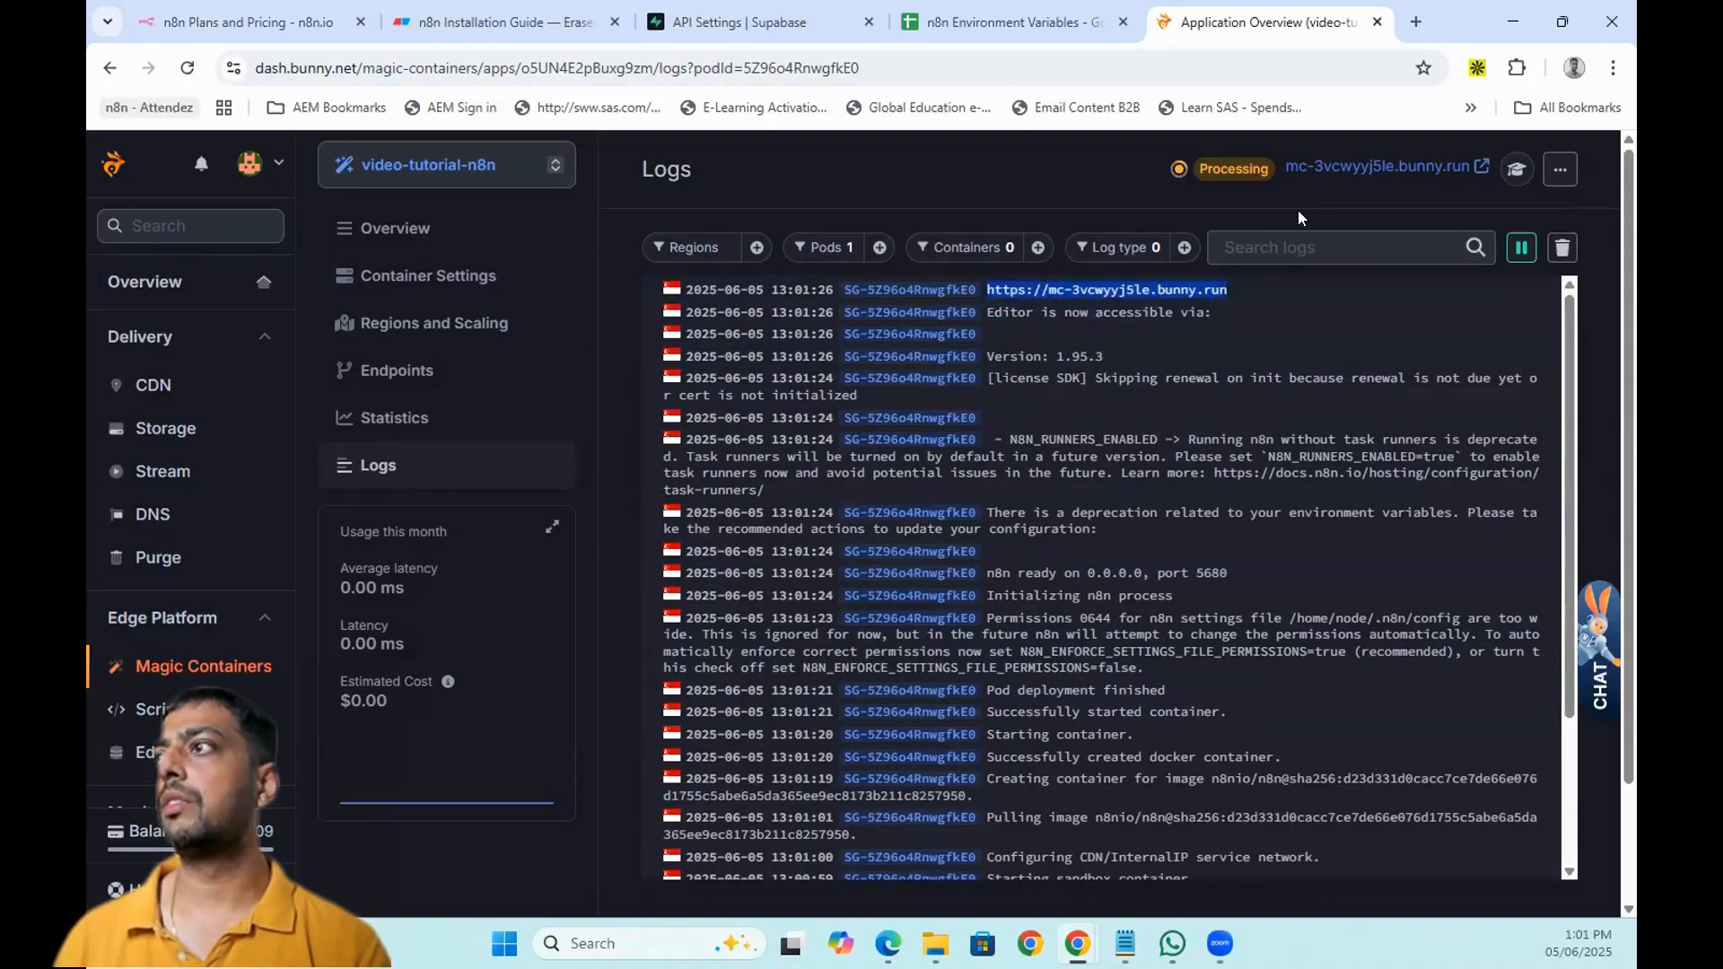
click(1335, 169)
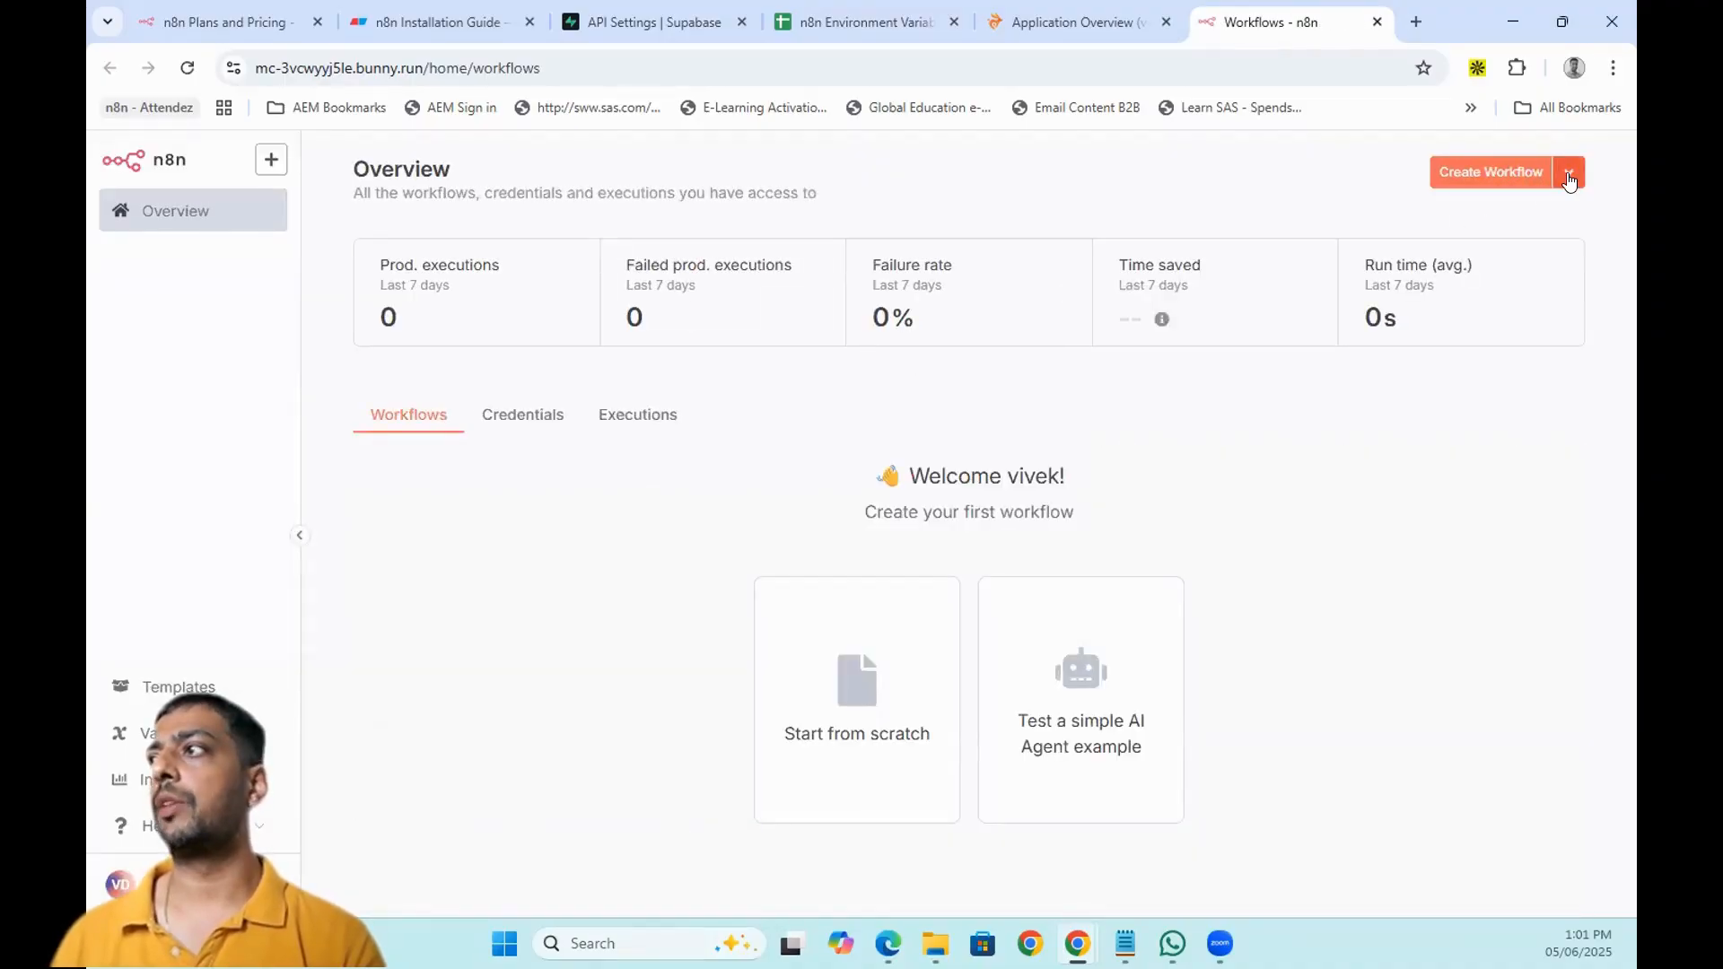
- Add a Webhook trigger to a new workflow and confirm its test URL uses mc-3vcwyyj5le.bunny.run
click(1457, 167)
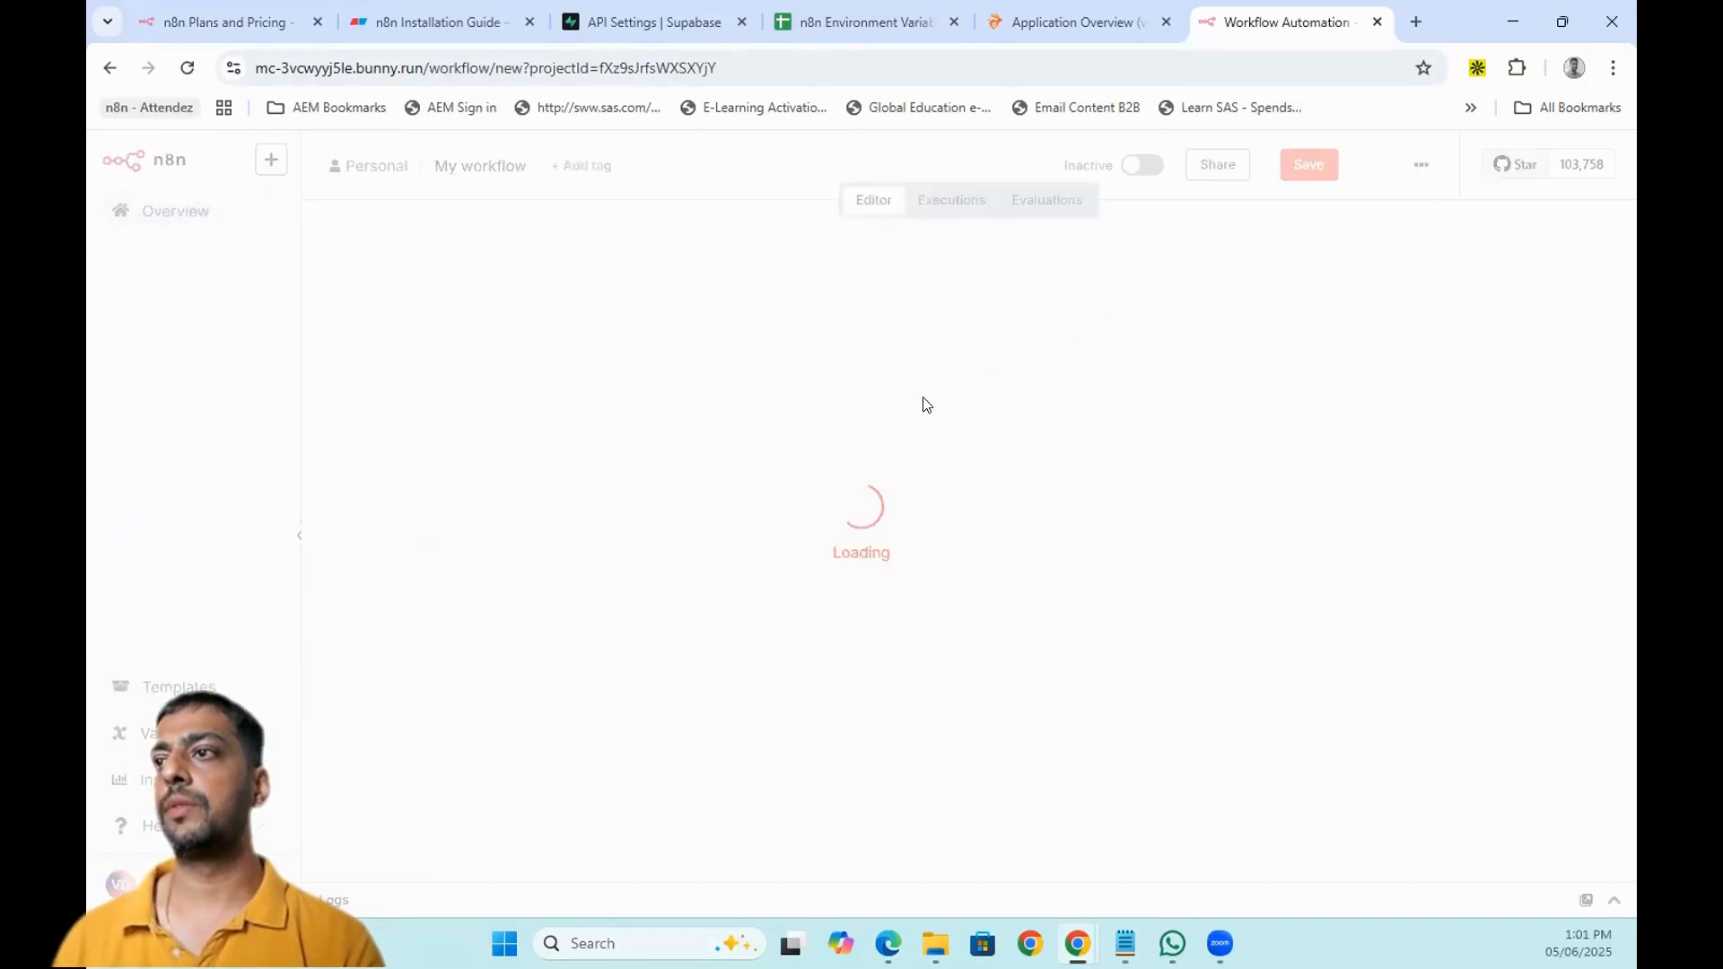
click(968, 558)
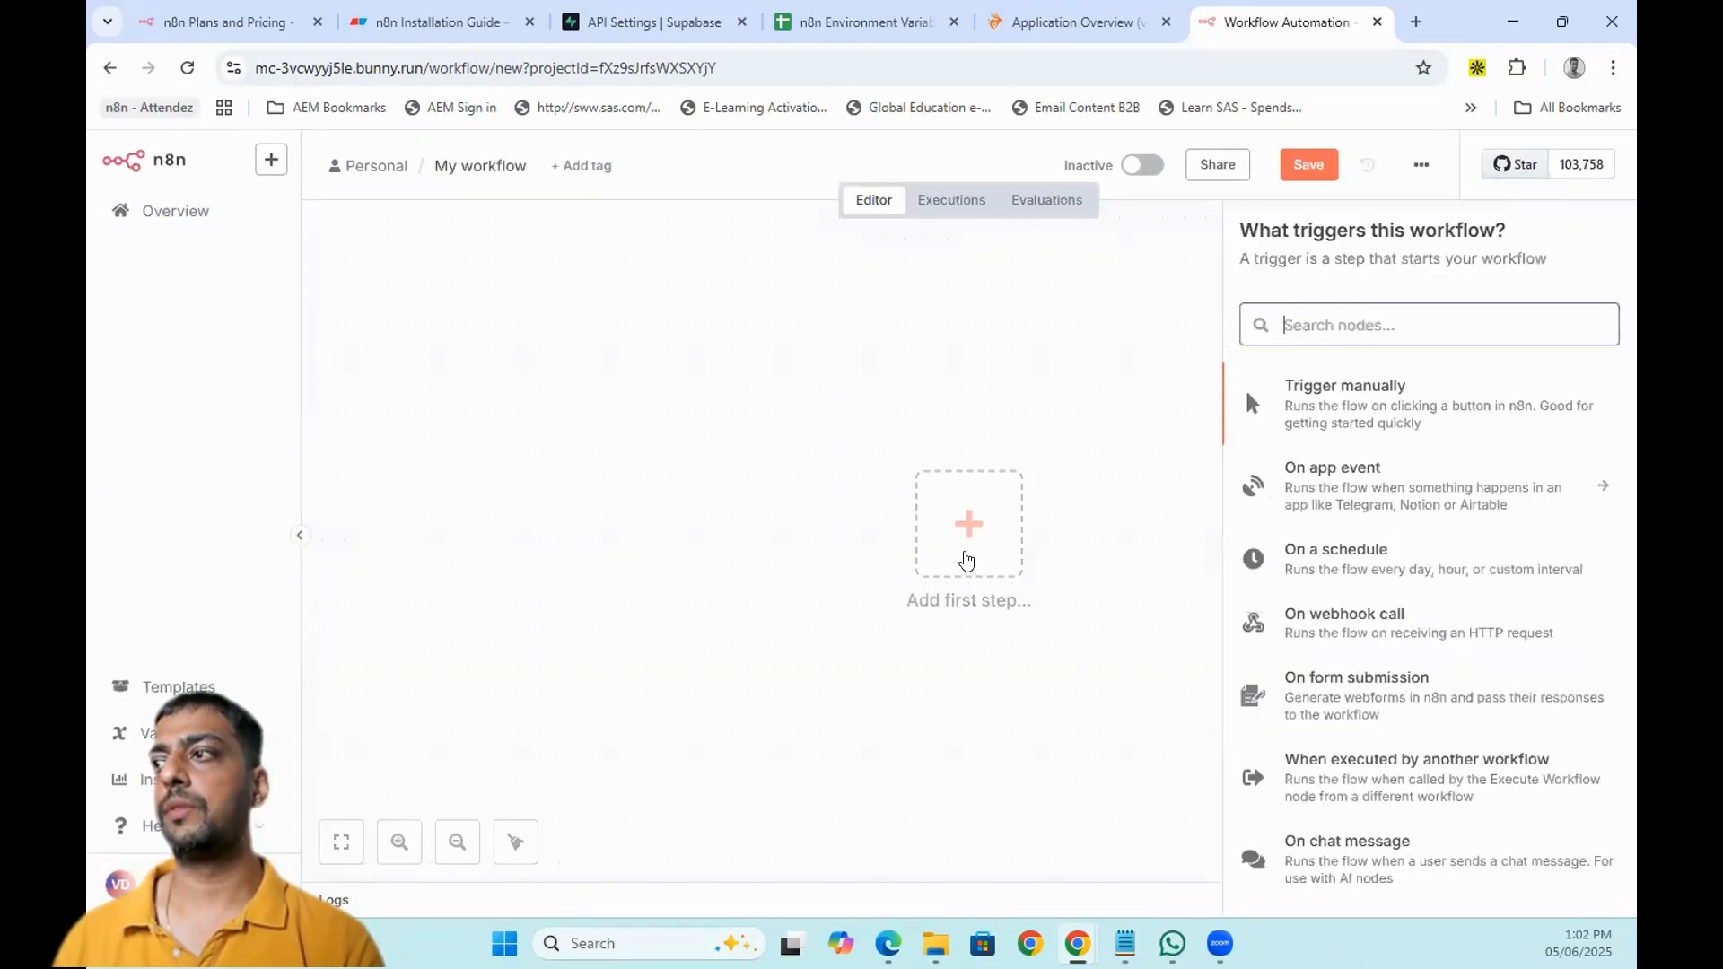
text(webh)
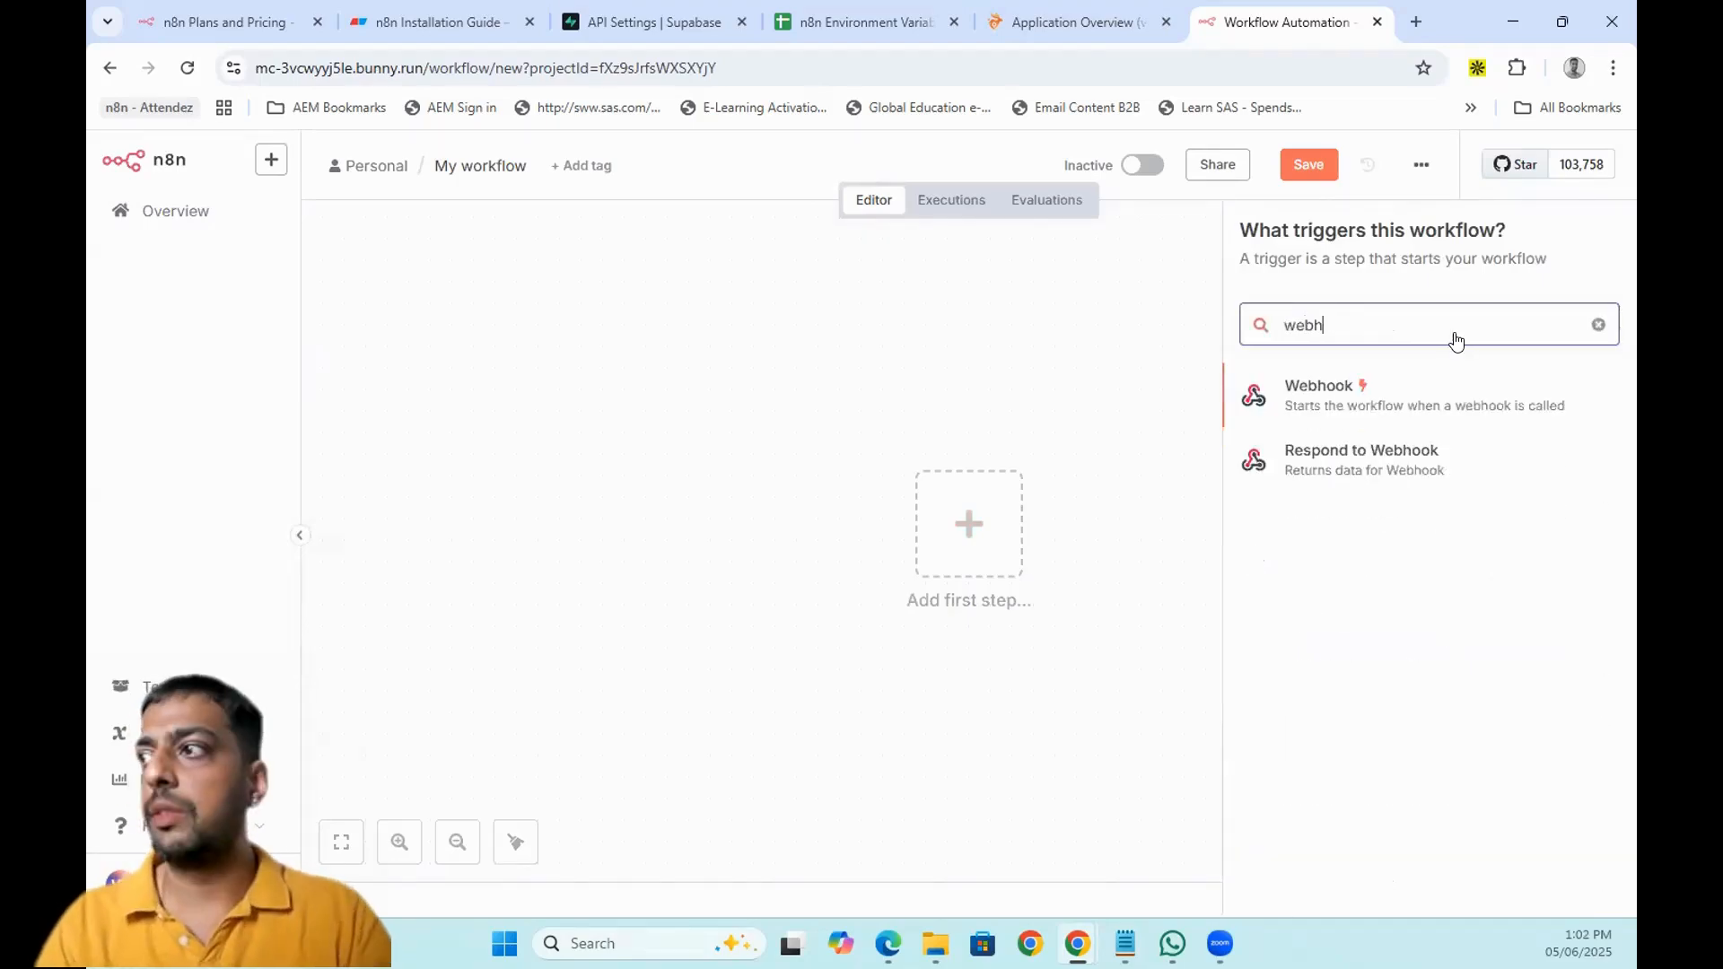
click(1341, 422)
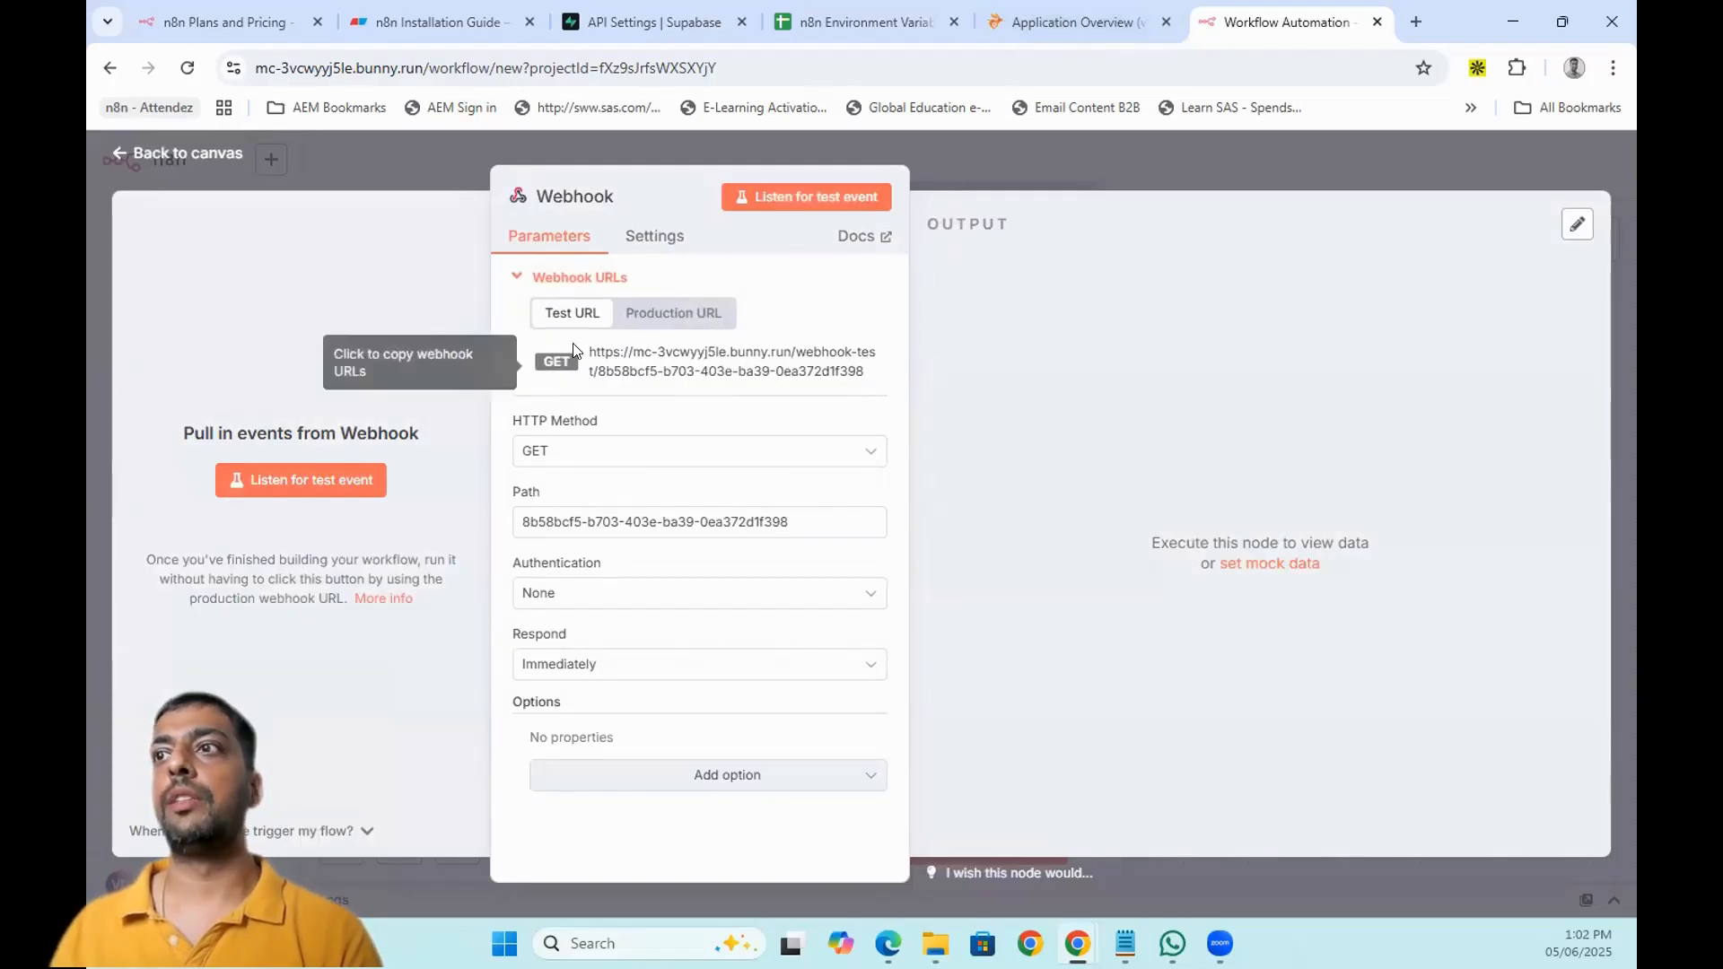
click(1093, 11)
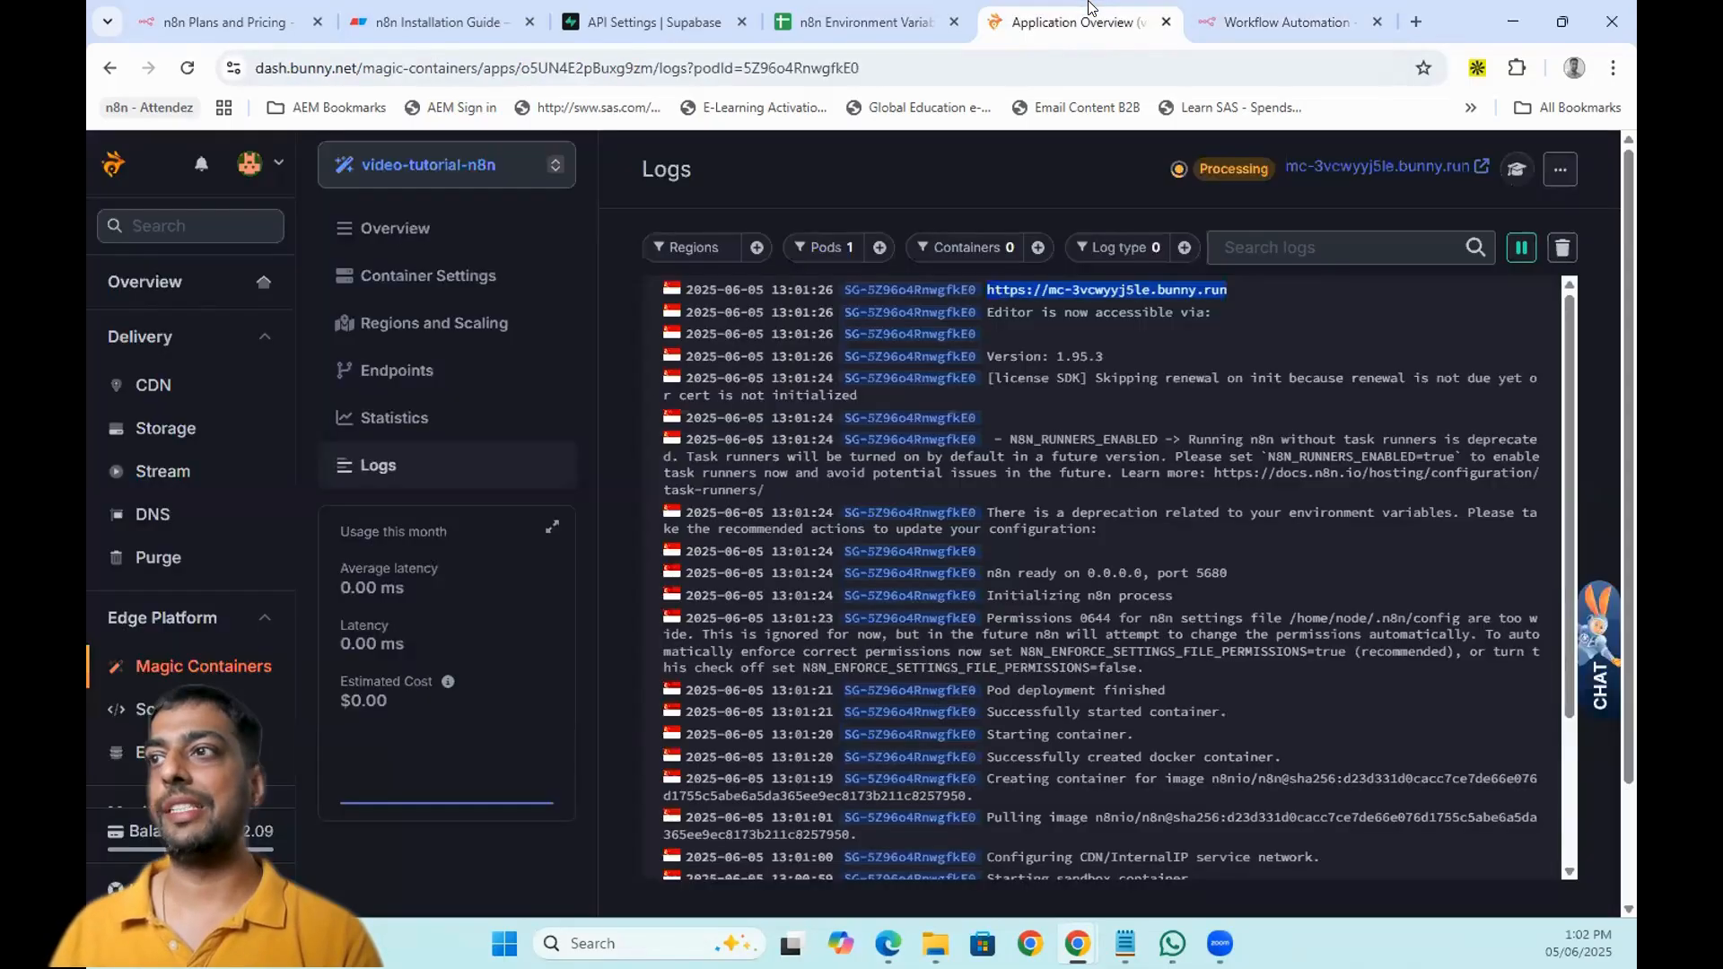
- Inspect the video-tutorials-n8n CDN endpoint's settings and close them unchanged
click(377, 369)
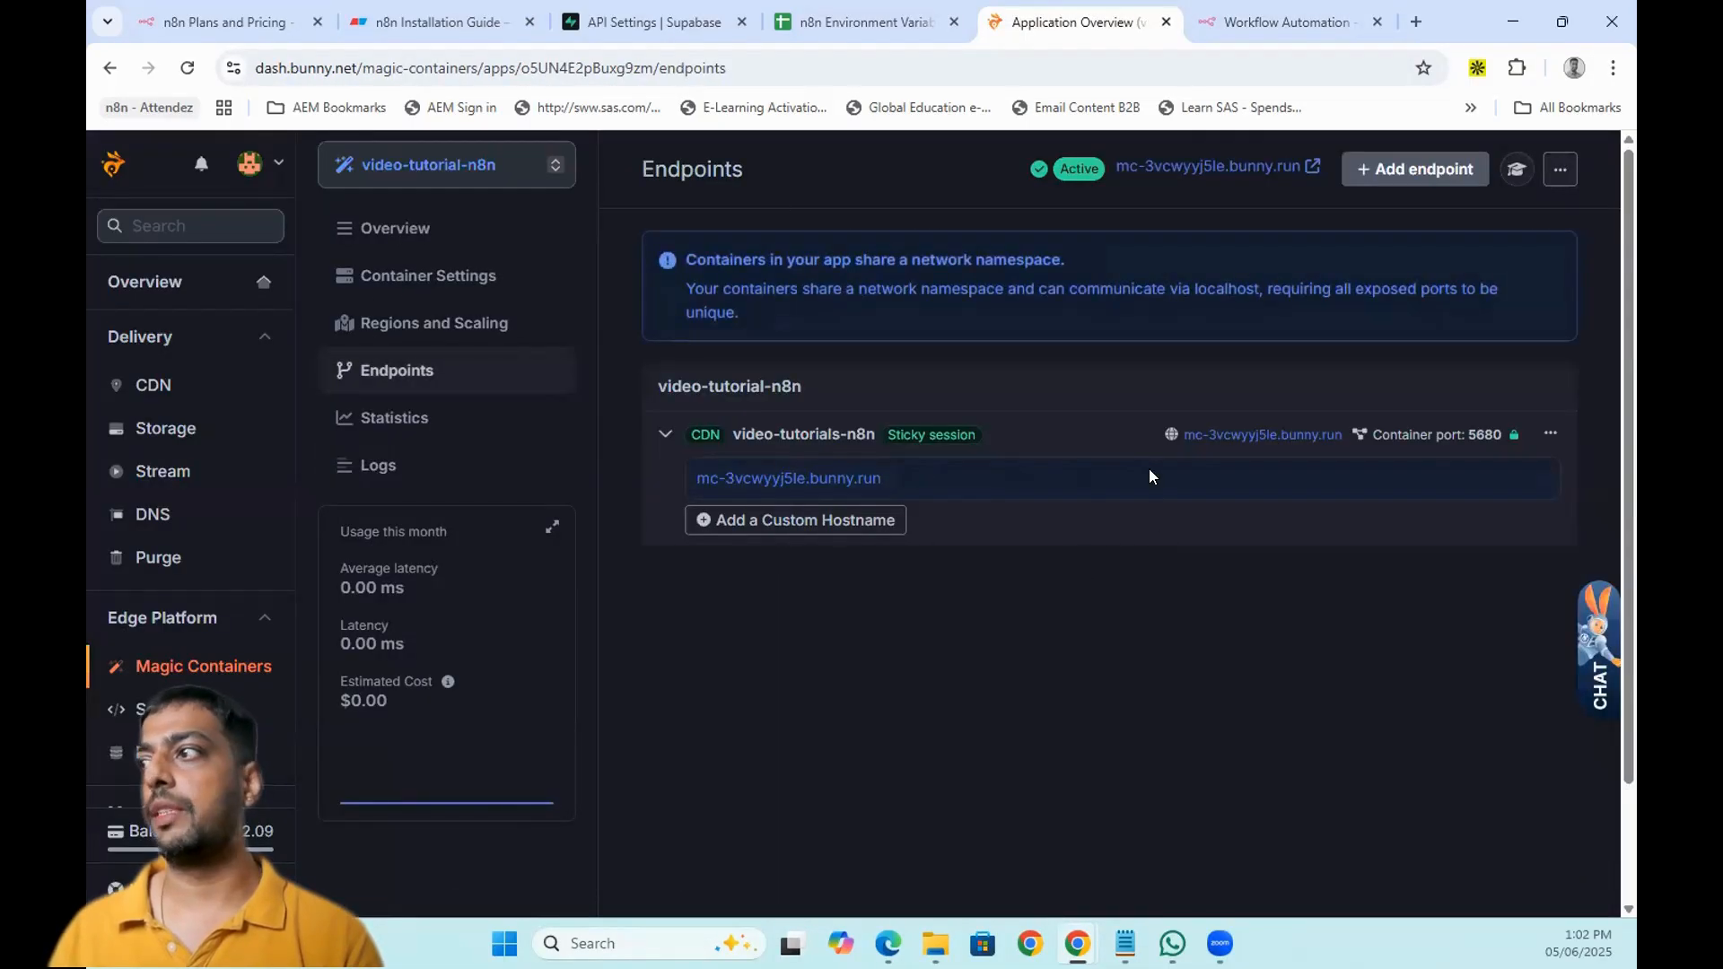
click(1550, 433)
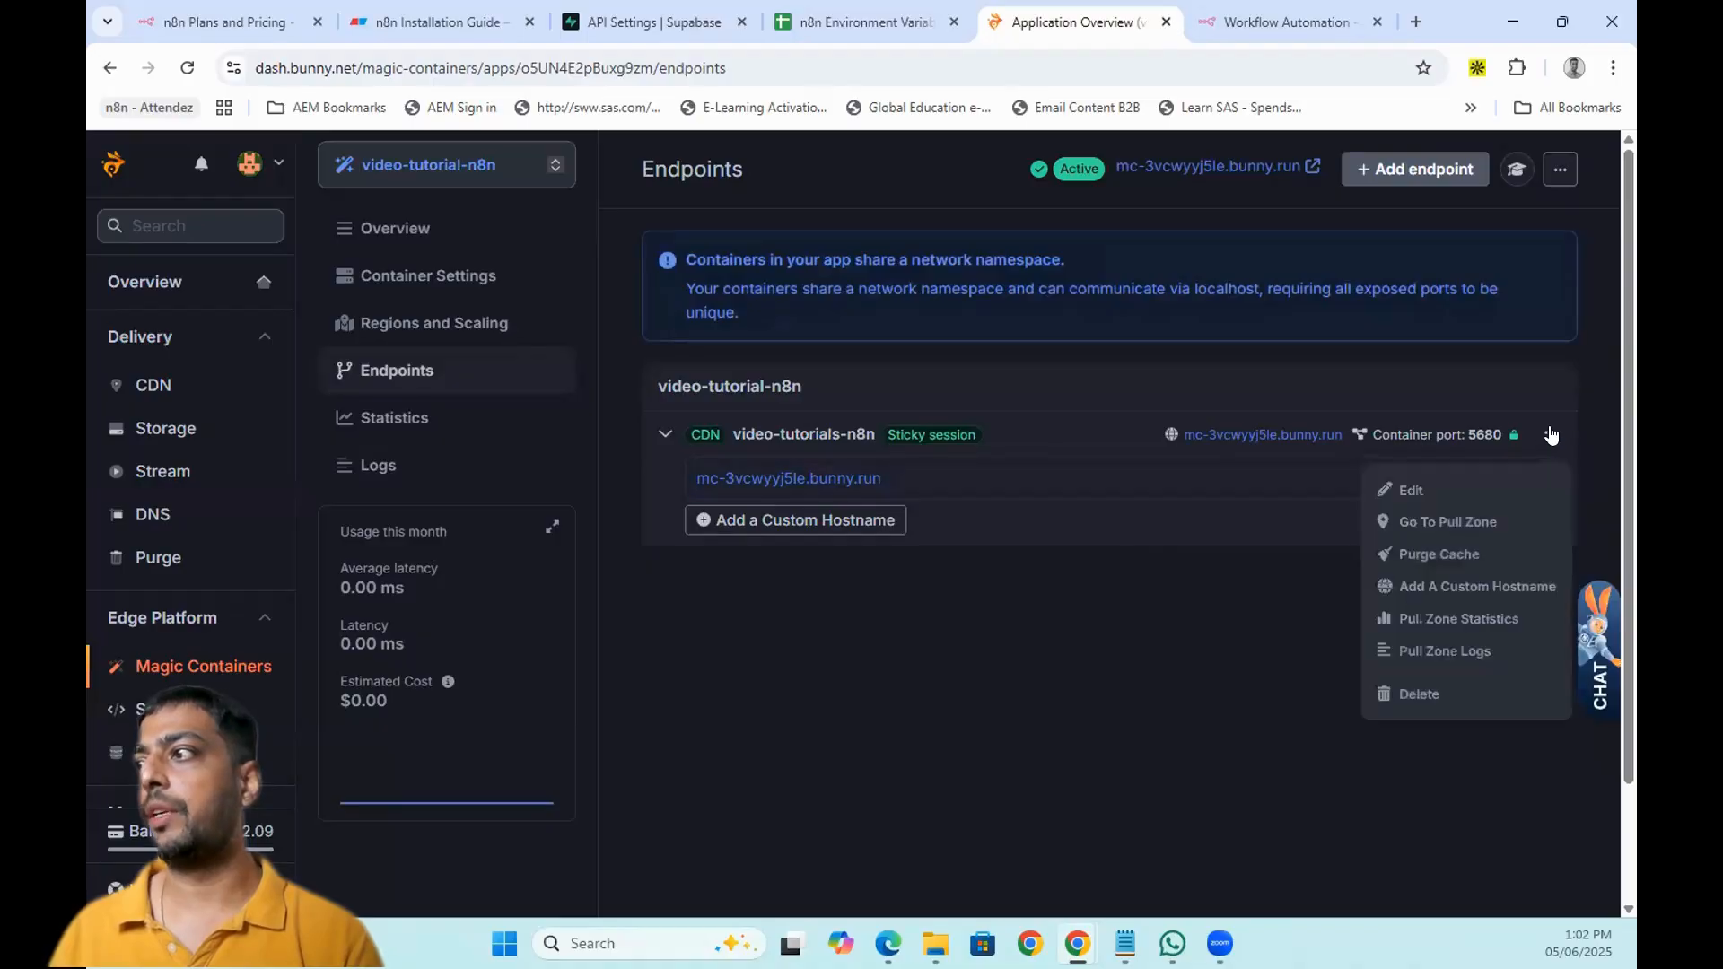
click(1411, 491)
scroll(919, 517, down, 3)
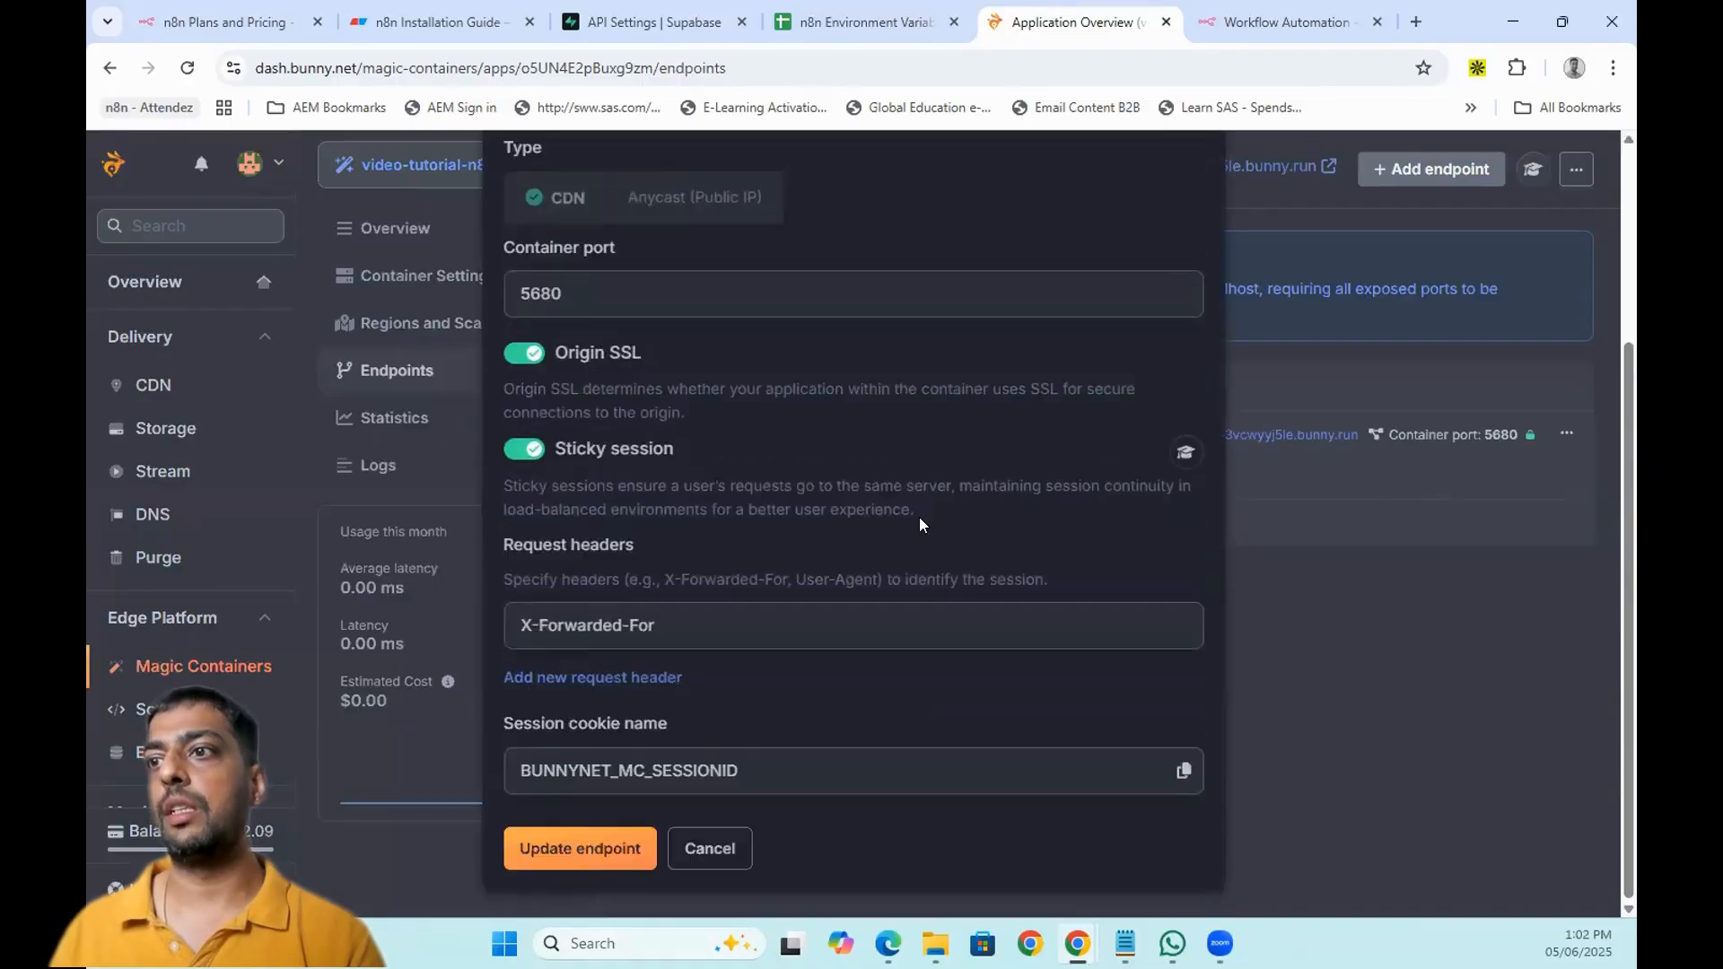
scroll(1106, 458, up, 3)
click(1200, 185)
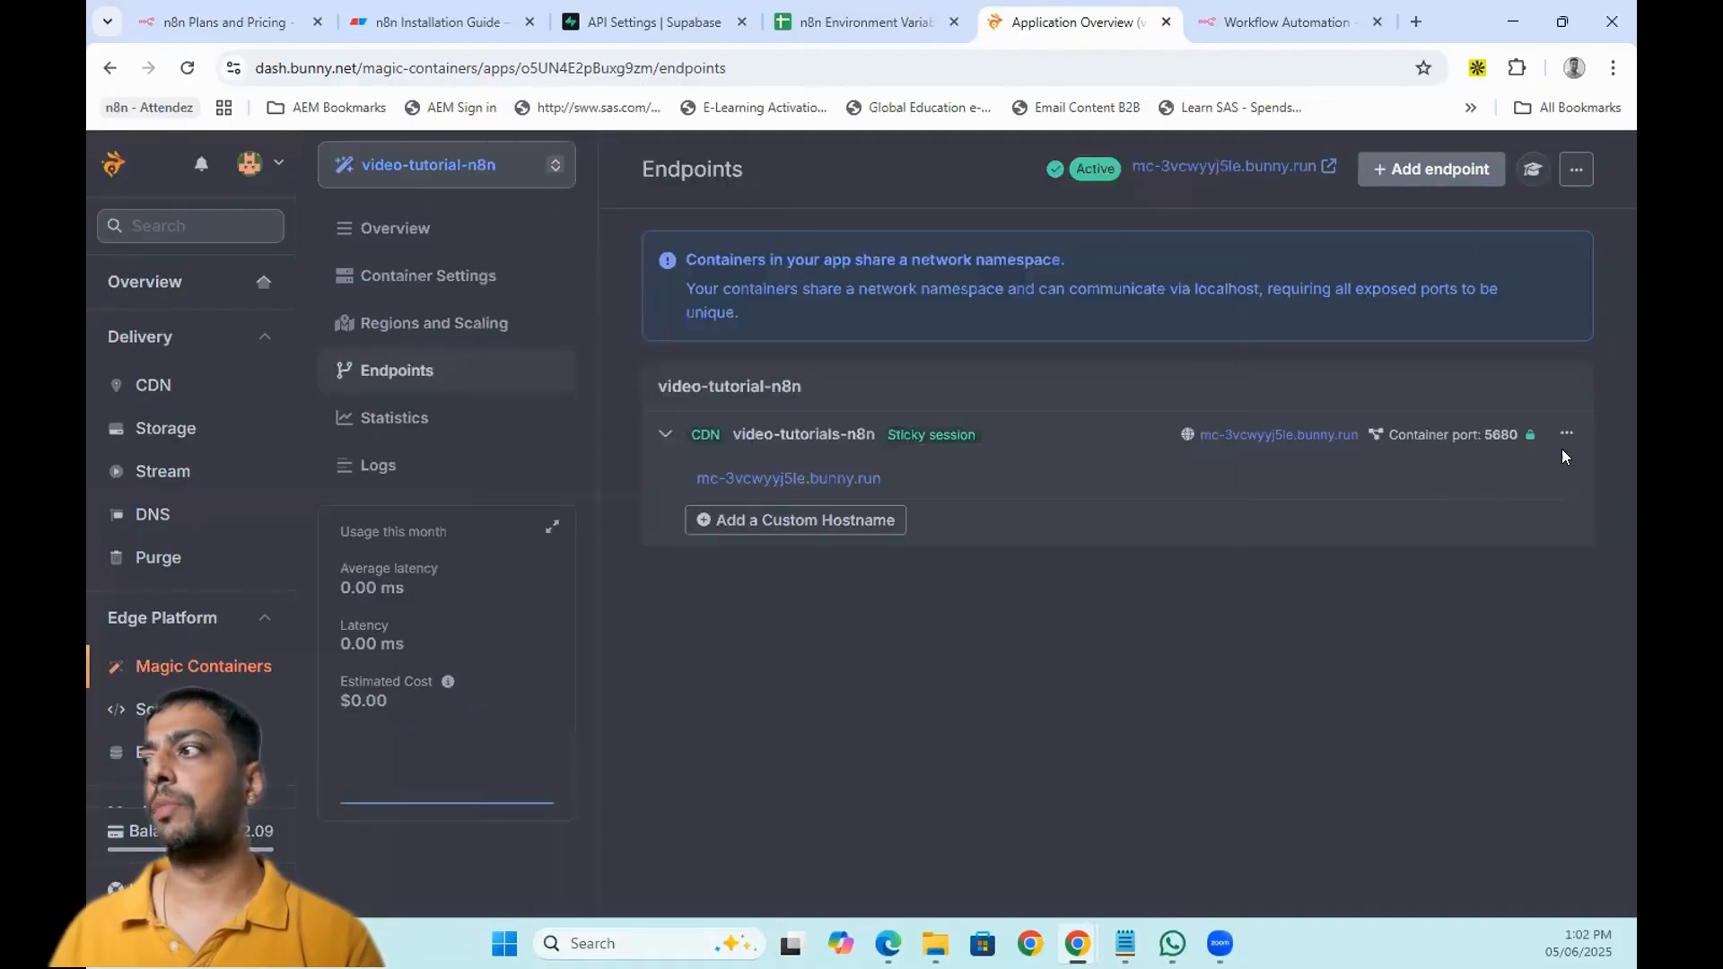
- Open the Add A Custom Hostname dialog and cancel without adding one
click(1551, 434)
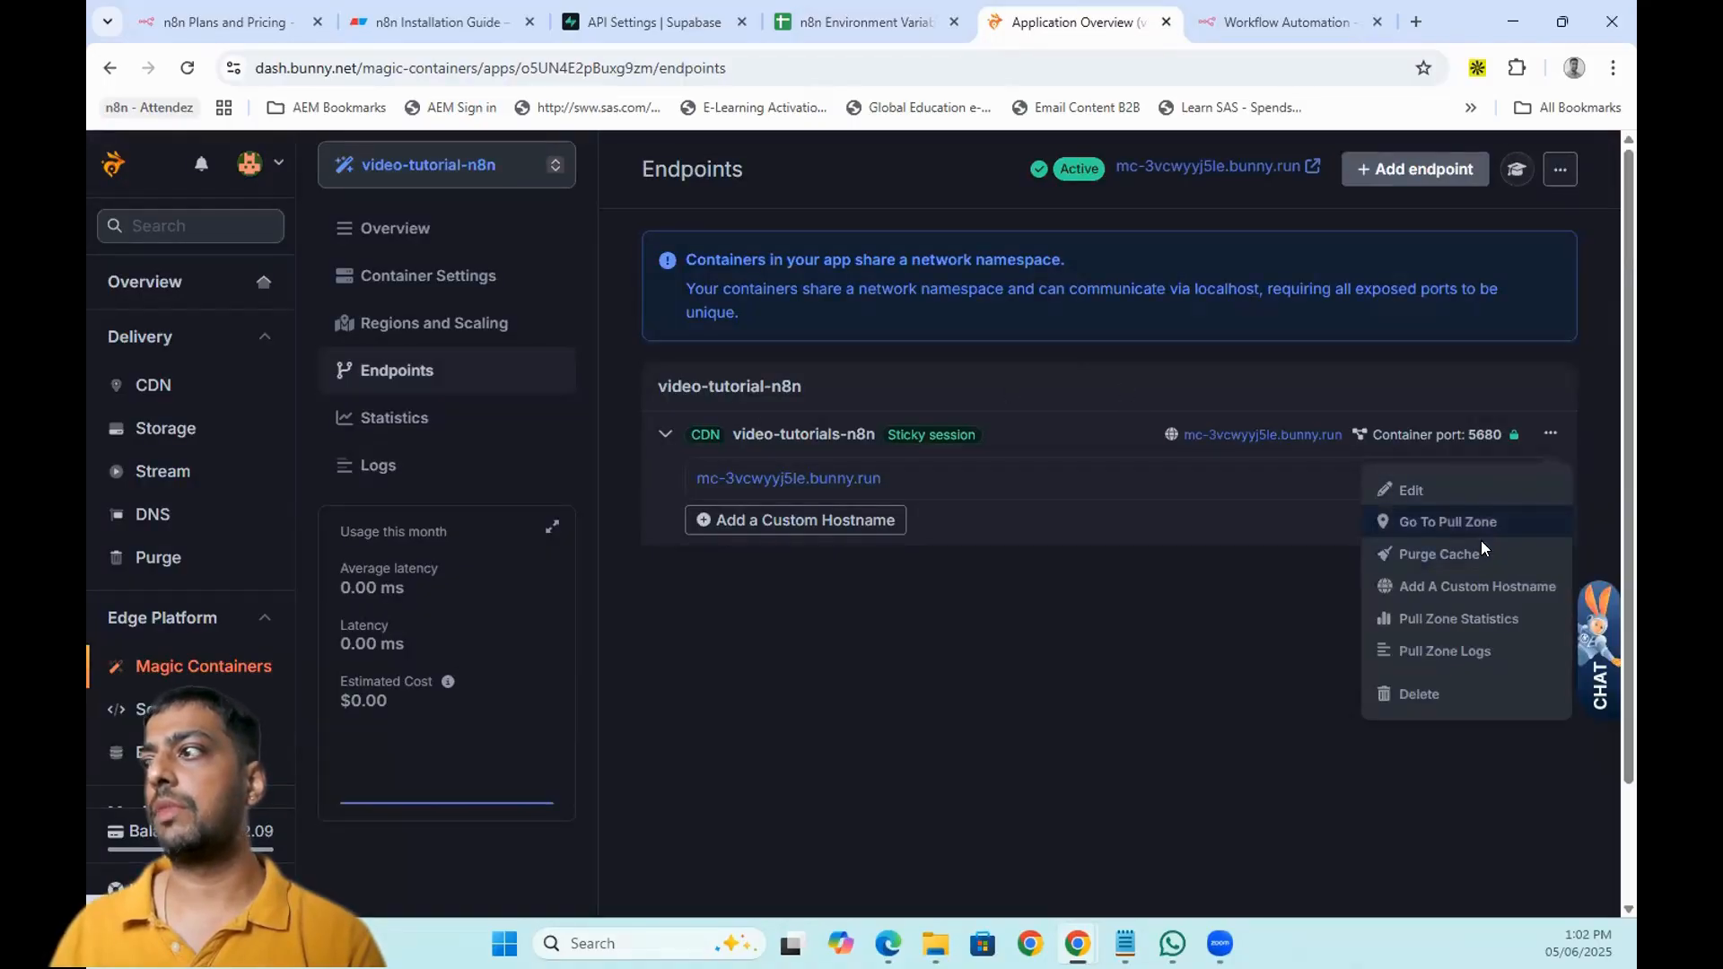
click(1455, 586)
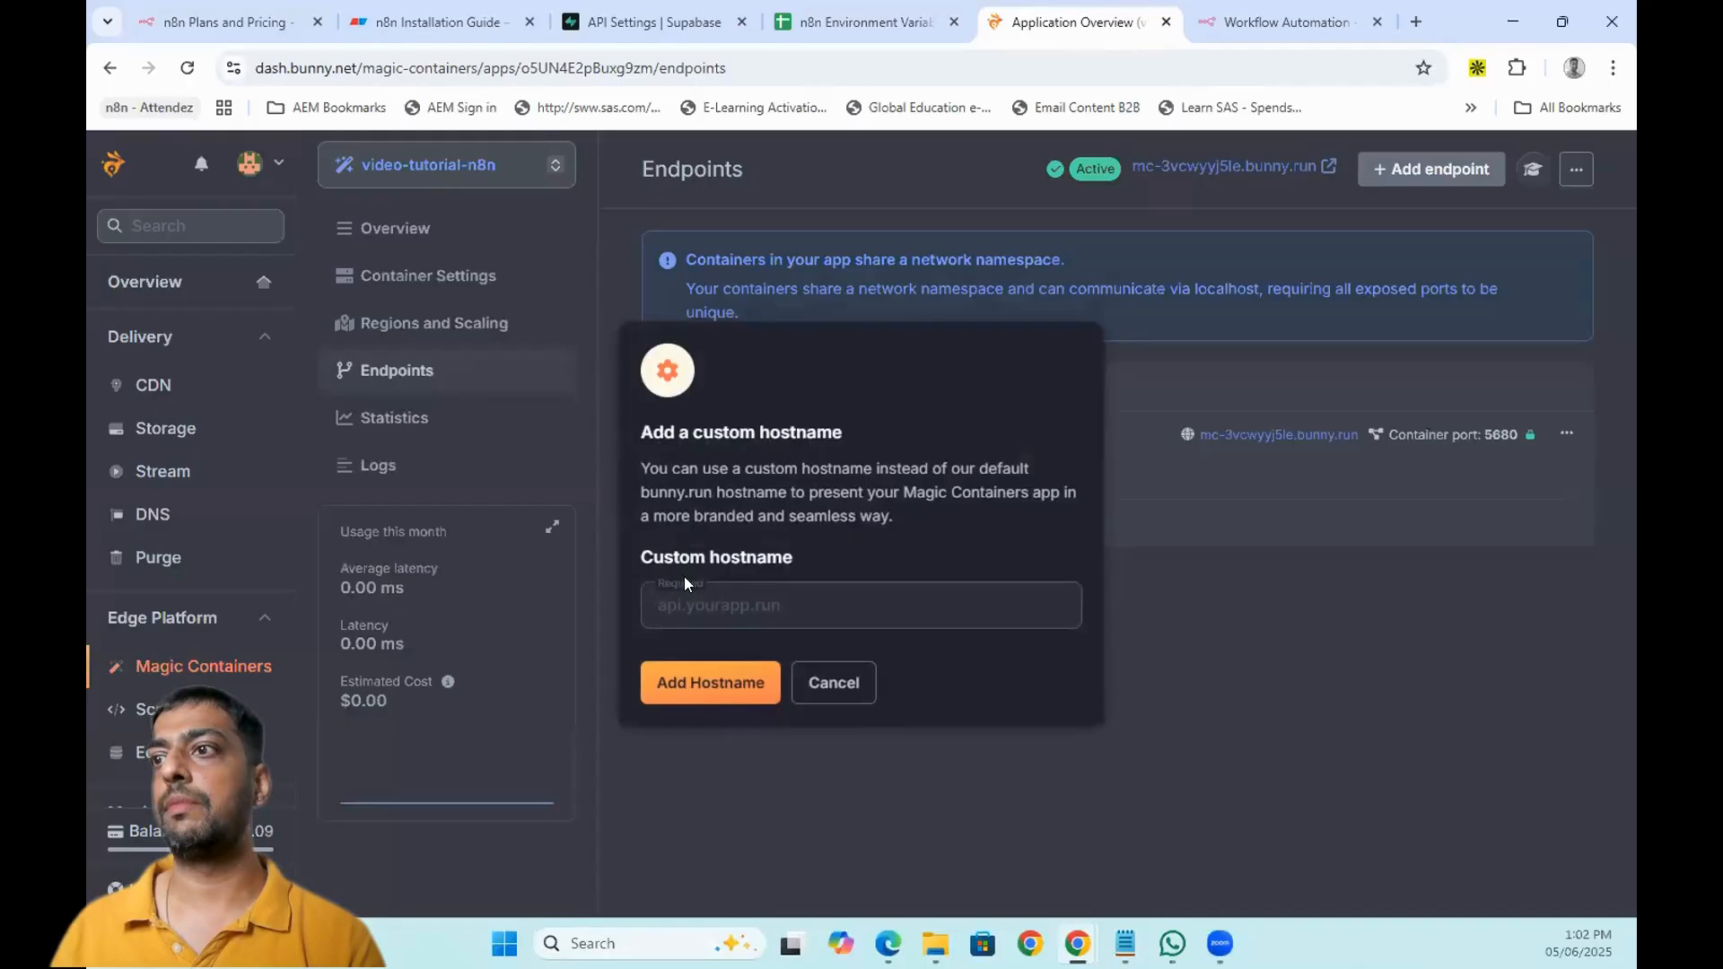
click(817, 610)
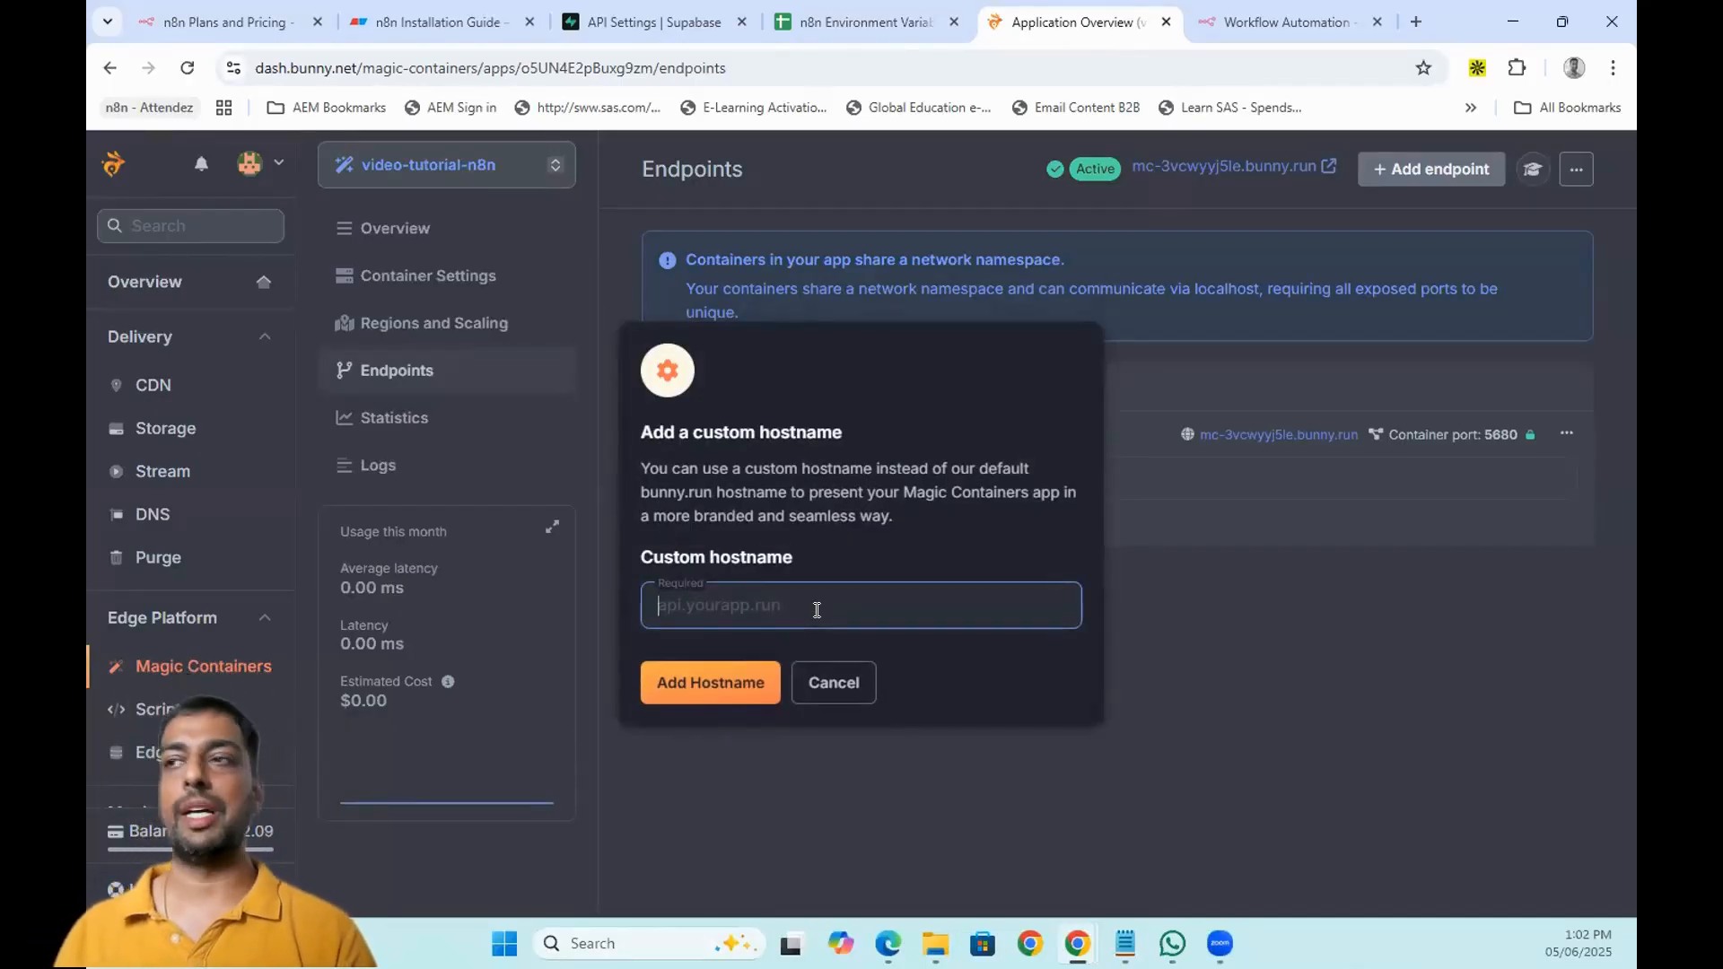
click(857, 691)
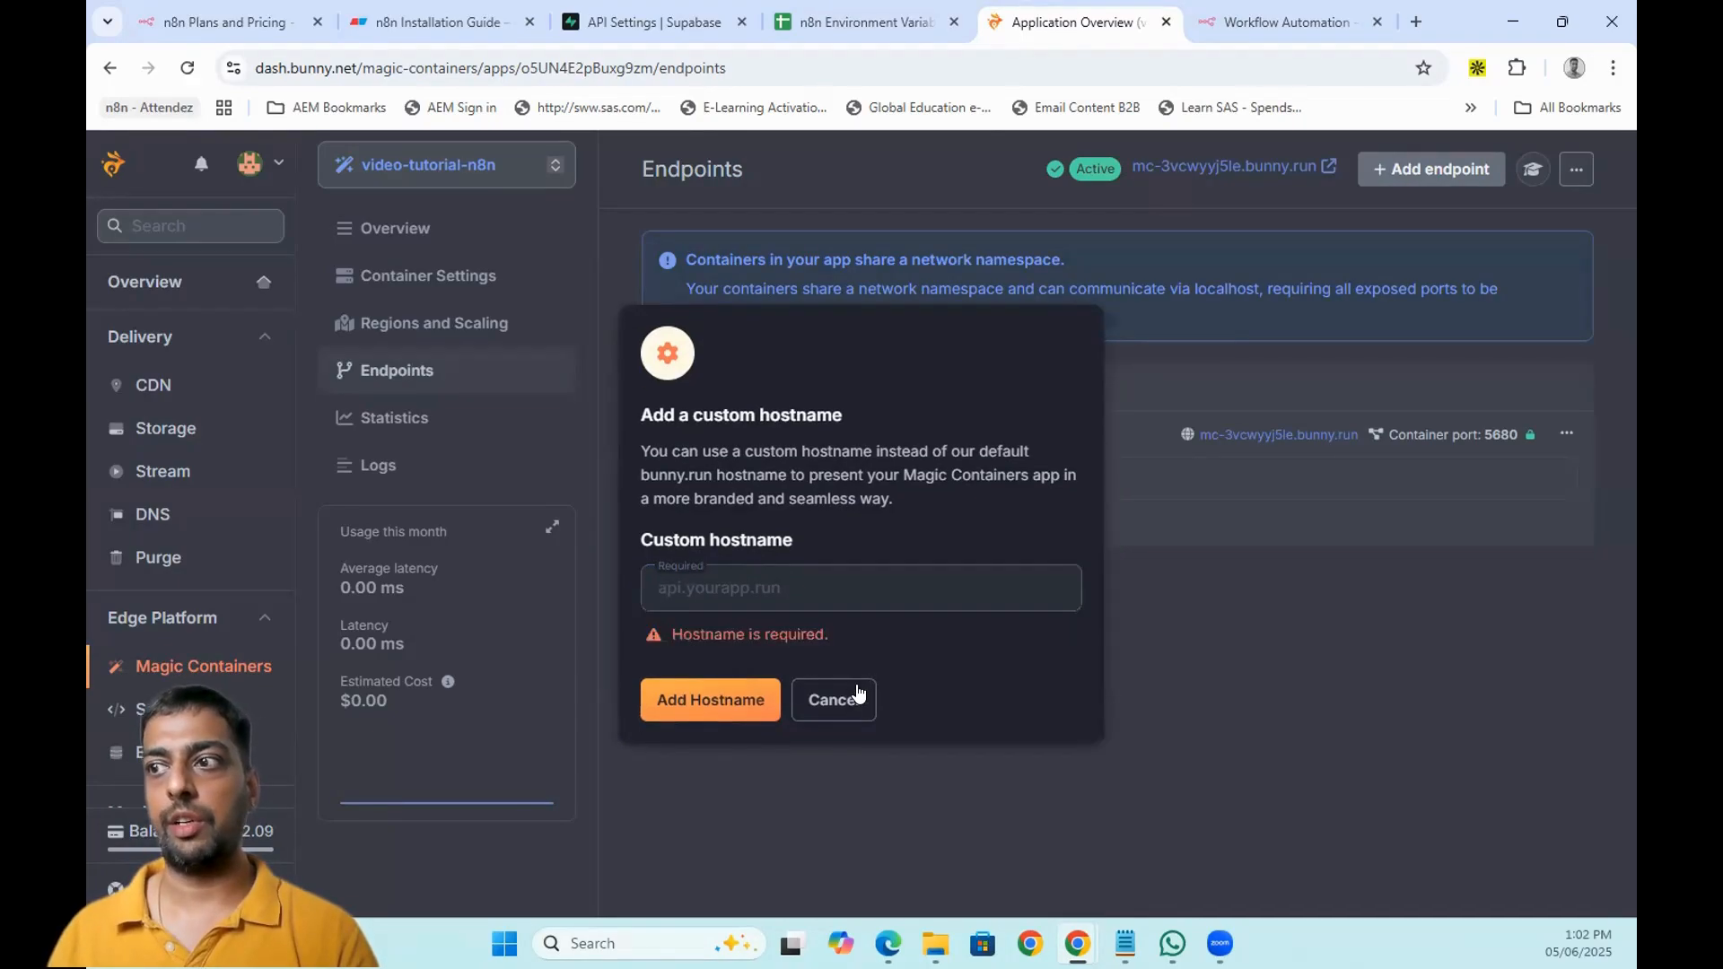
click(857, 698)
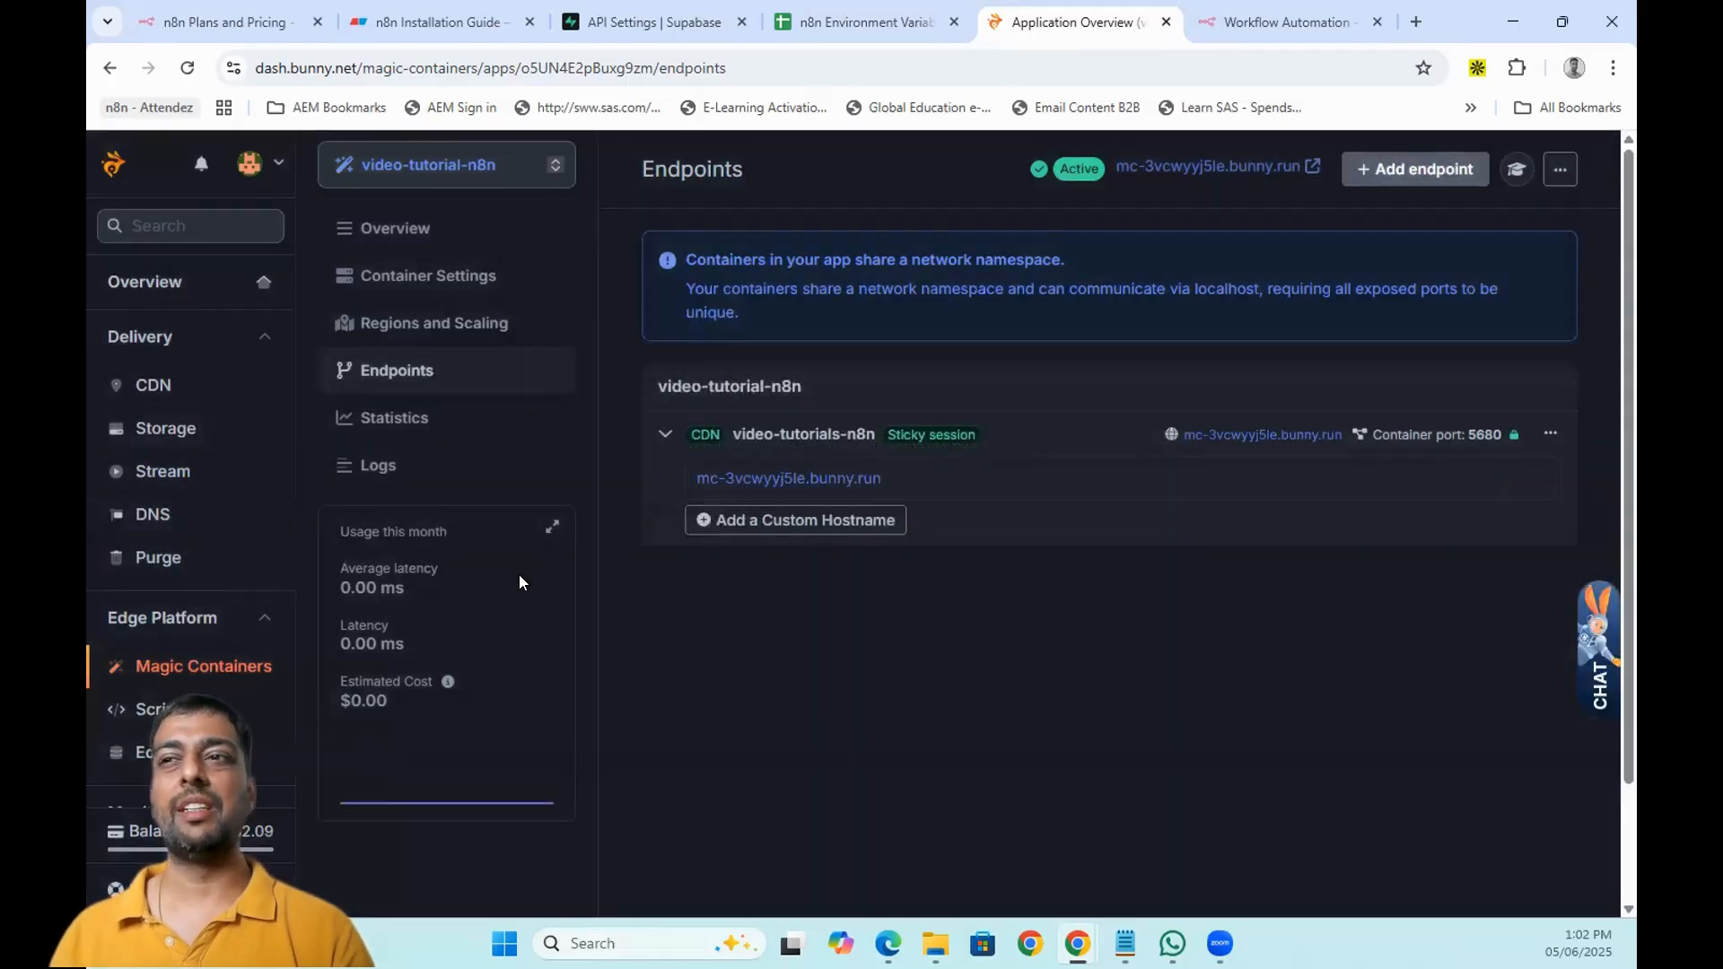